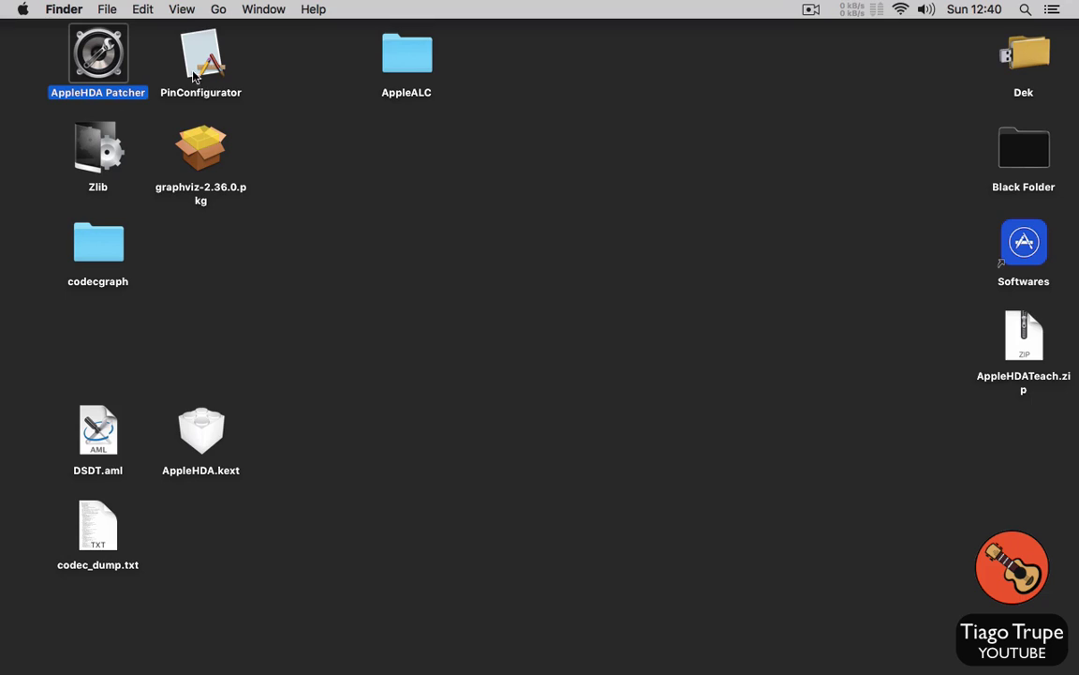
Step: Go over the required desktop tools: PinConfigurator, Zlib, graphviz-2.36.0.pkg and the codecgraph folder
{"action": "left_click", "coordinate": [180, 65]}
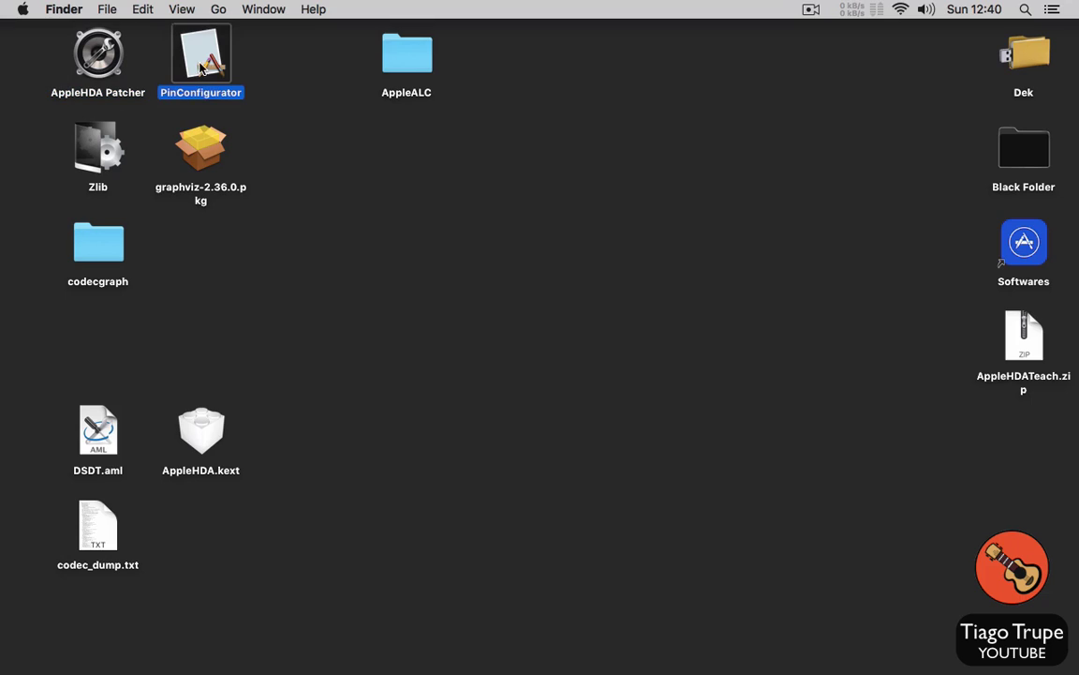
{"action": "left_click", "coordinate": [281, 101]}
{"action": "left_click", "coordinate": [88, 147]}
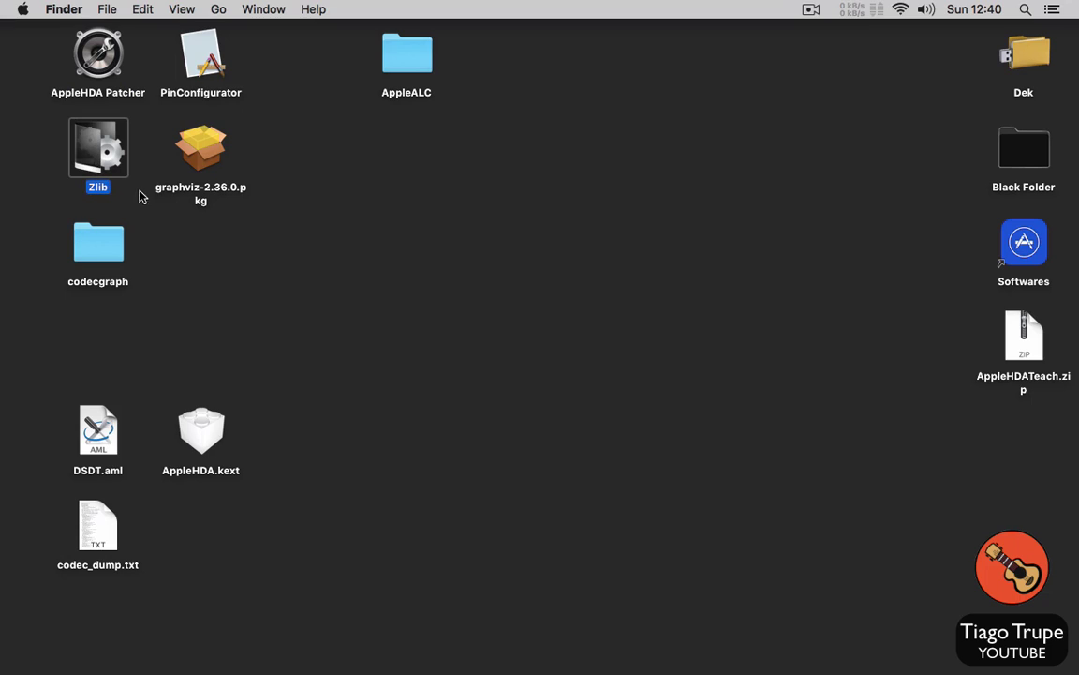
{"action": "left_click", "coordinate": [260, 241]}
{"action": "left_click", "coordinate": [195, 170]}
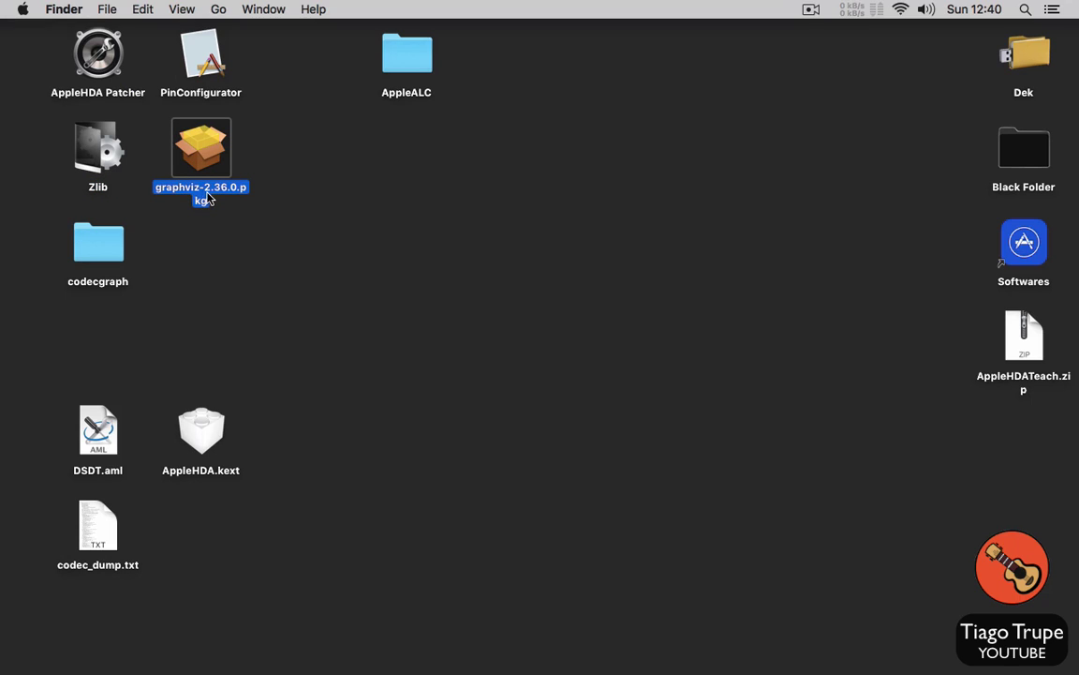
{"action": "left_click", "coordinate": [93, 257]}
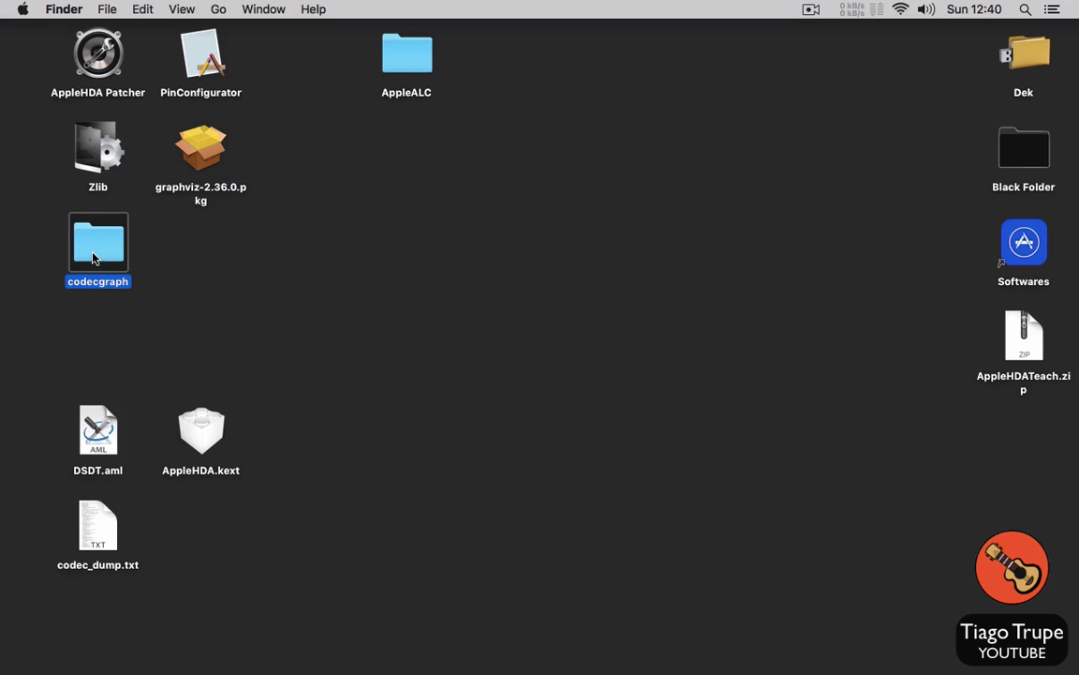
{"action": "left_click", "coordinate": [187, 268]}
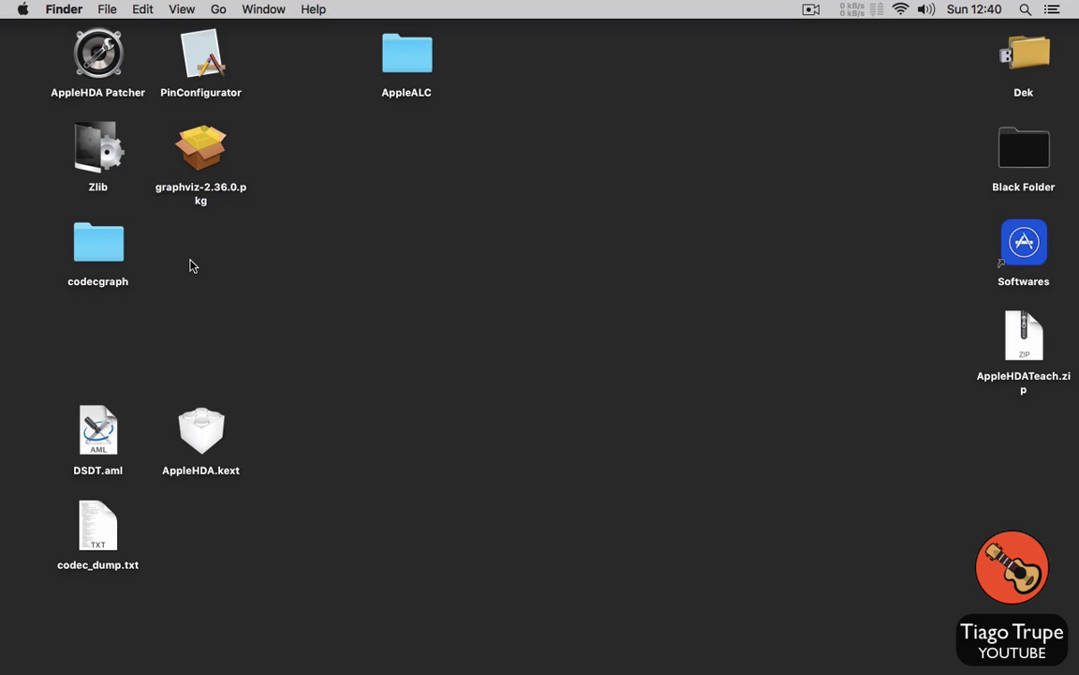
Step: Look up PlistEdit Pro and MaciASL with Spotlight to check that both are installed, without launching either
{"action": "key", "text": "super+space"}
{"action": "type", "text": "plis"}
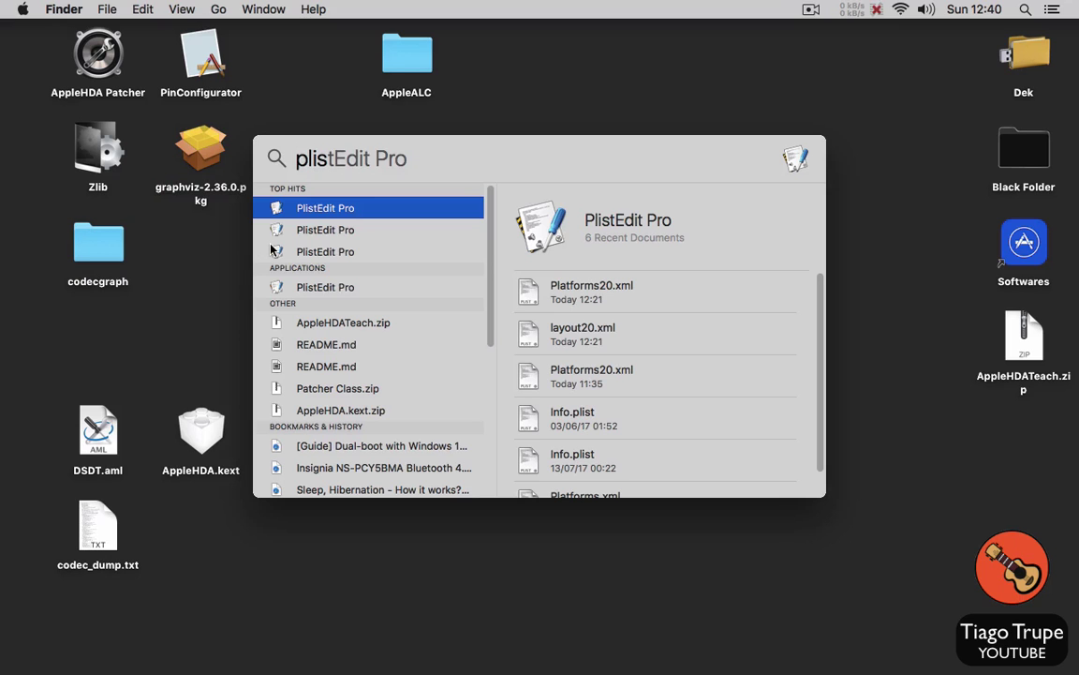
{"action": "key", "text": "Escape"}
{"action": "key", "text": "Escape"}
{"action": "key", "text": "super+space"}
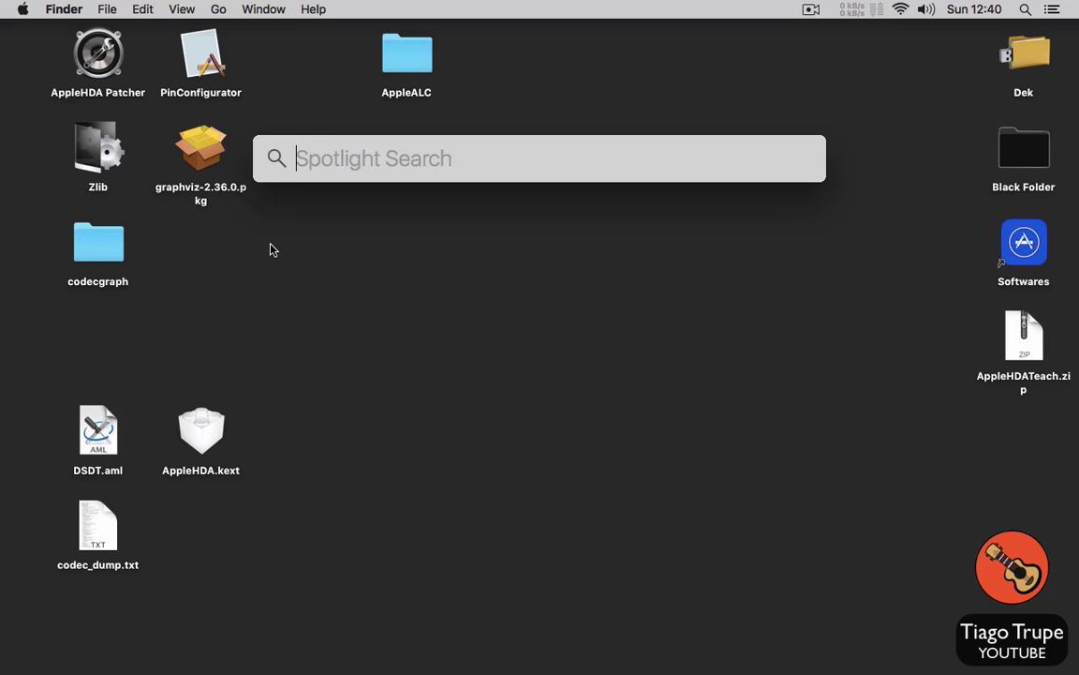
{"action": "type", "text": "maciASL"}
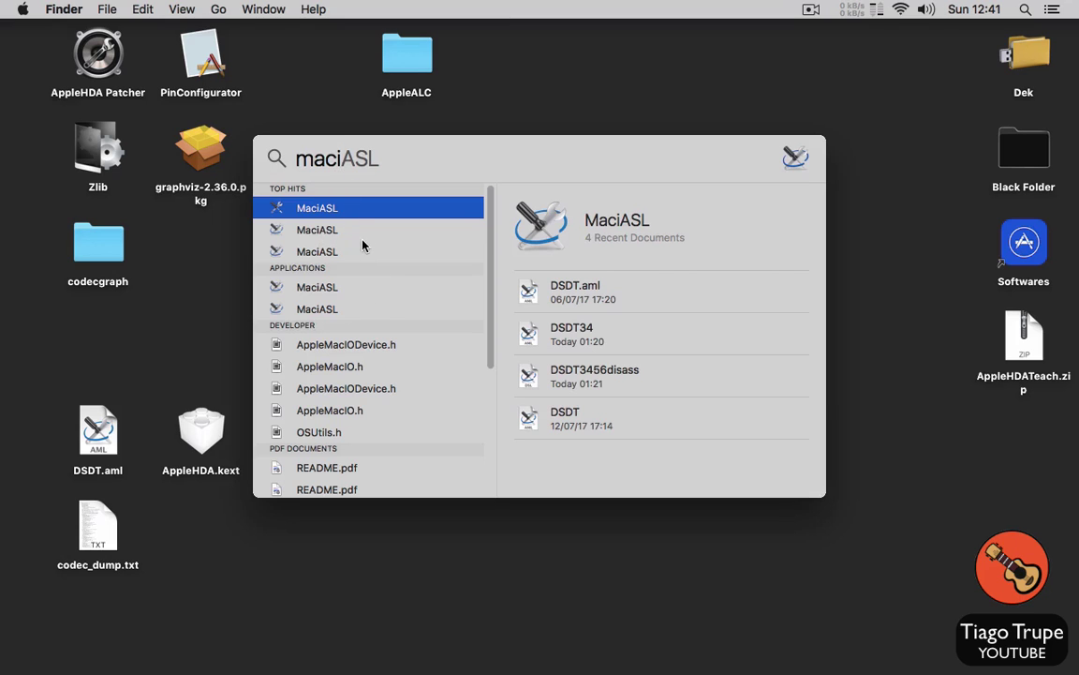
{"action": "key", "text": "Escape"}
{"action": "key", "text": "Escape"}
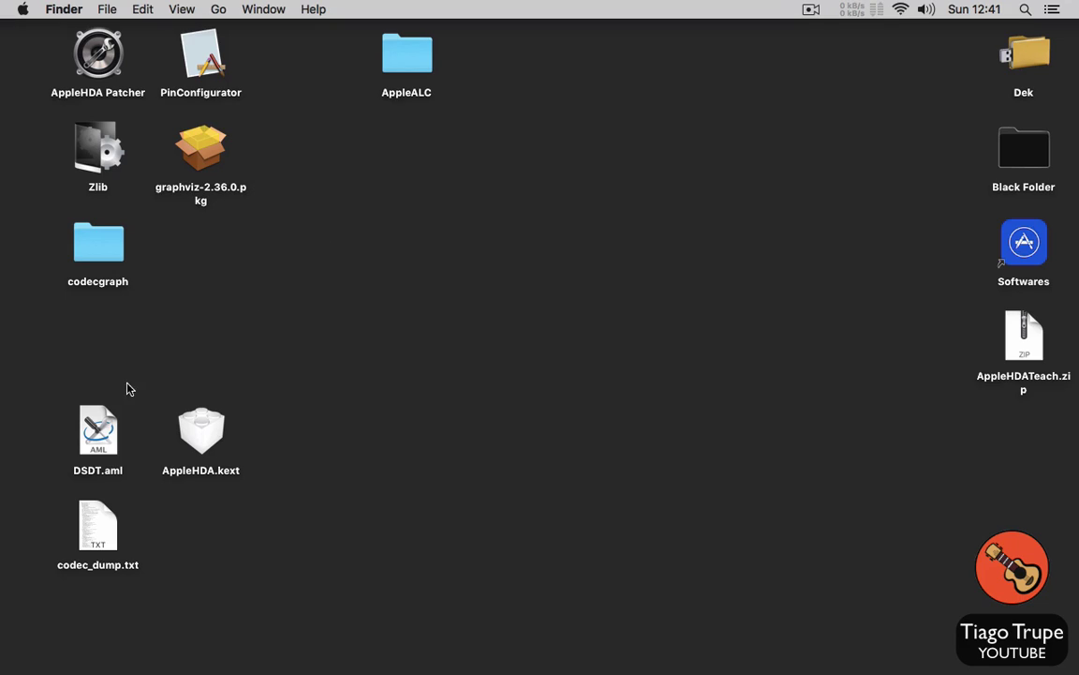
Step: Go over the required source files on the desktop: DSDT.aml, codec_dump.txt and AppleHDA.kext
{"action": "left_click", "coordinate": [98, 429]}
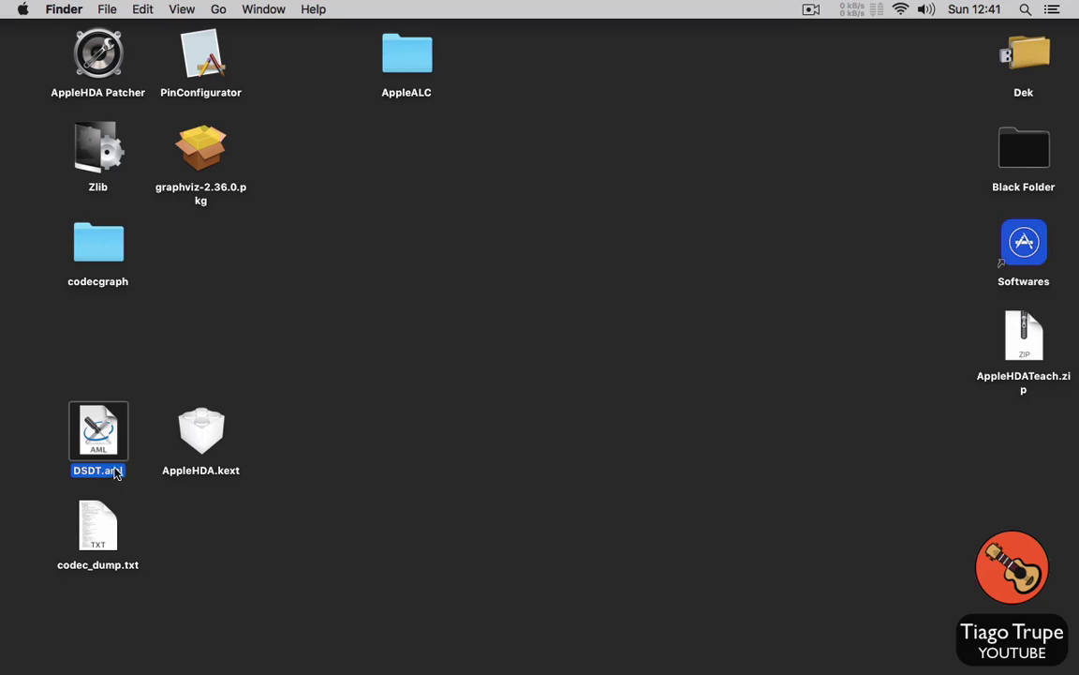
{"action": "left_click", "coordinate": [131, 526]}
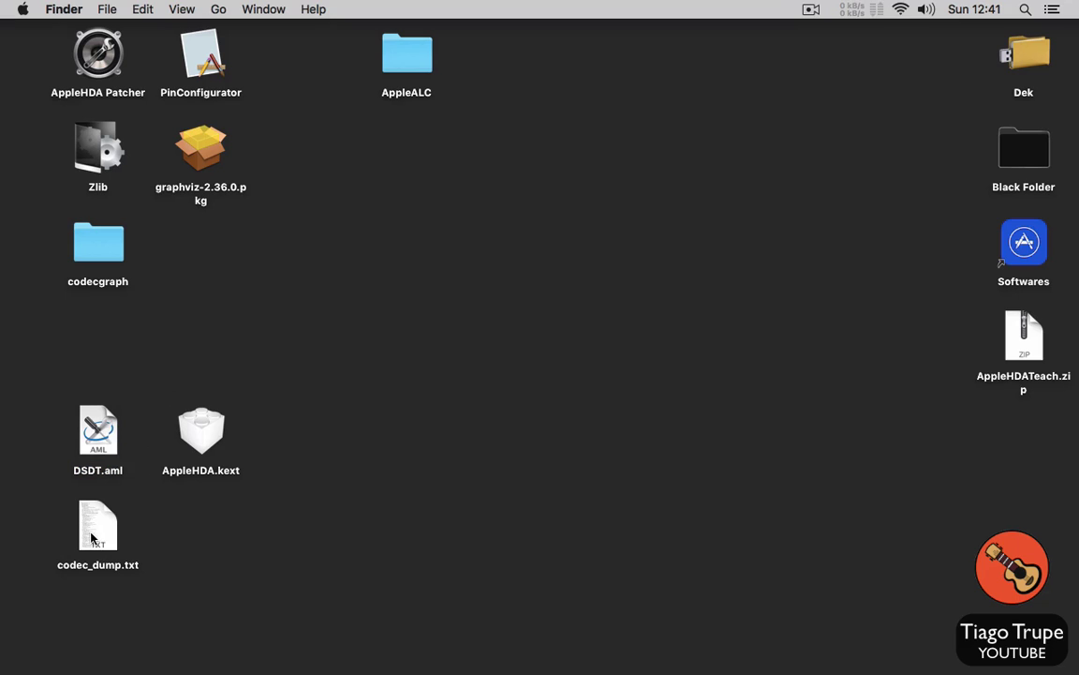
{"action": "left_click", "coordinate": [69, 566]}
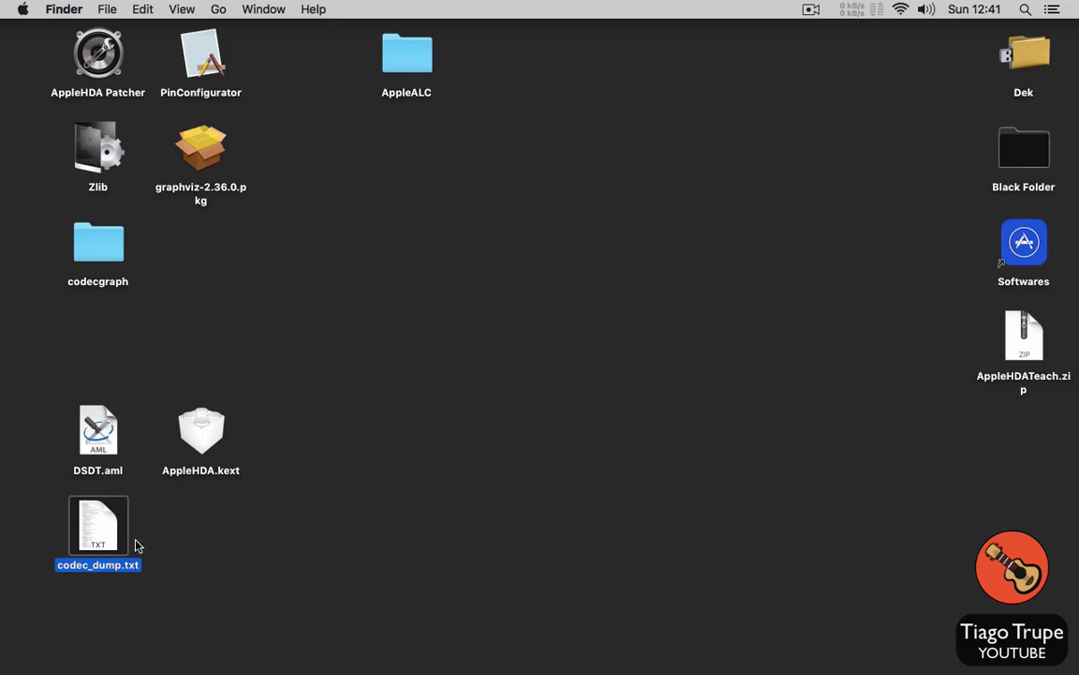
{"action": "left_click", "coordinate": [162, 558]}
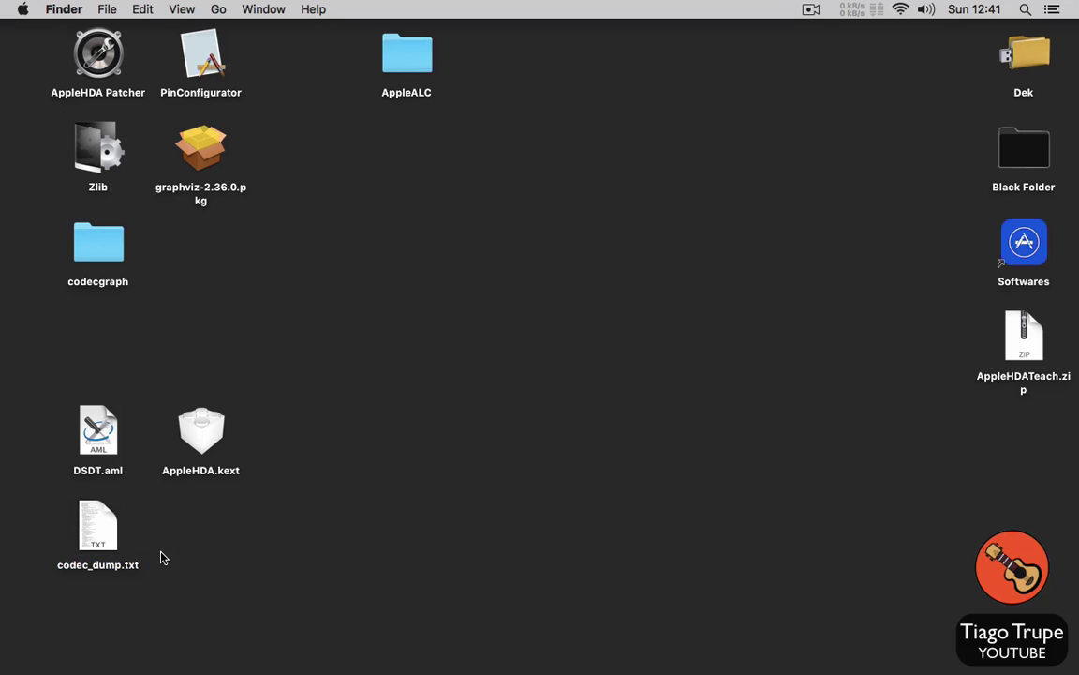
{"action": "left_click", "coordinate": [214, 441]}
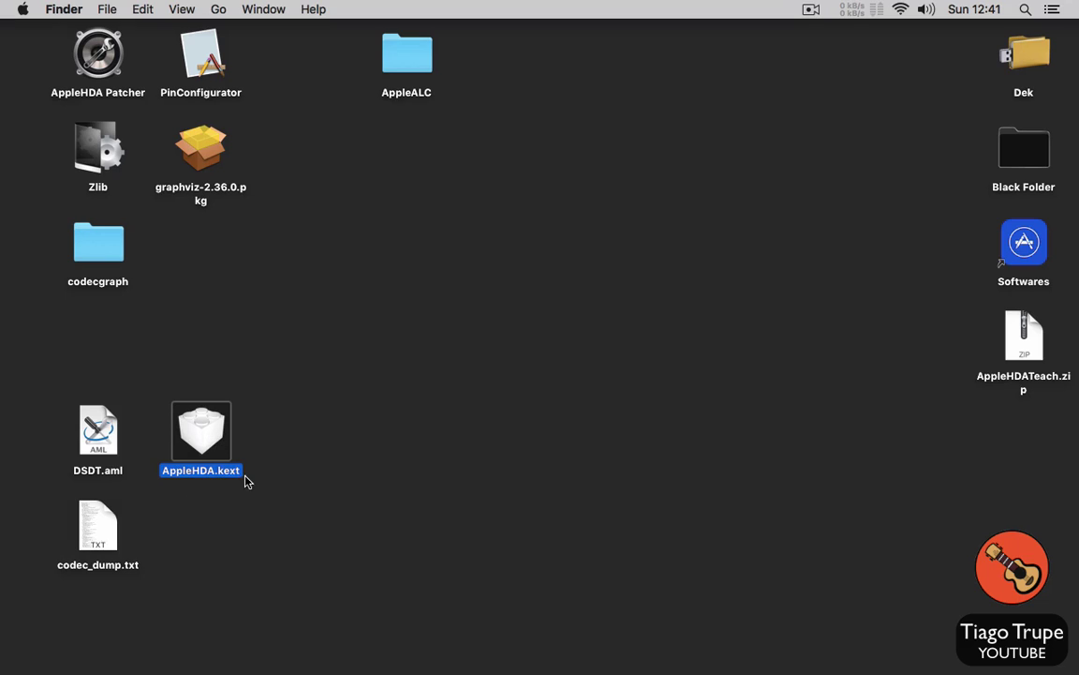
{"action": "left_click", "coordinate": [381, 389]}
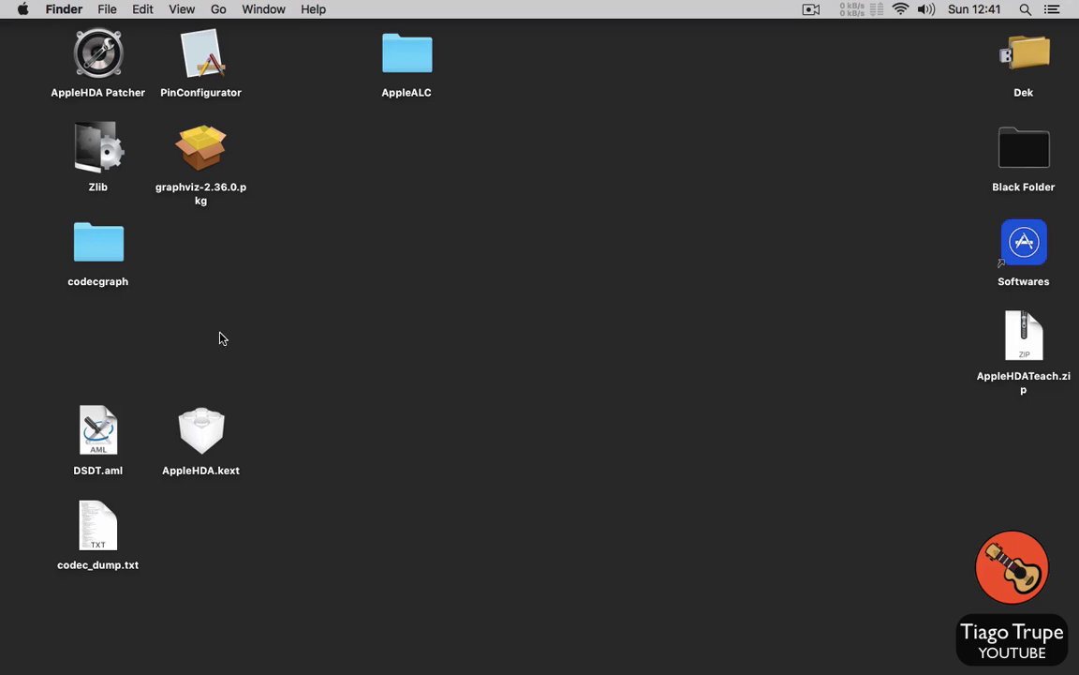
Step: Locate AppleHDA.kext in the /System/Library/Extensions folder and close the folder window
{"action": "left_click", "coordinate": [218, 10]}
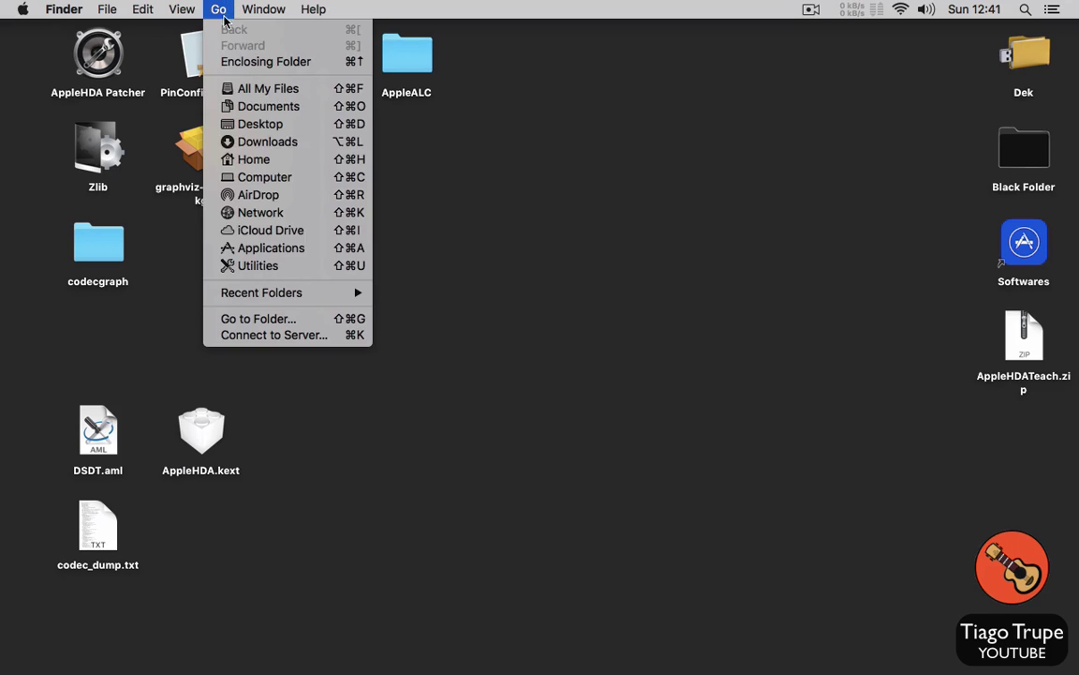
{"action": "left_click", "coordinate": [300, 319]}
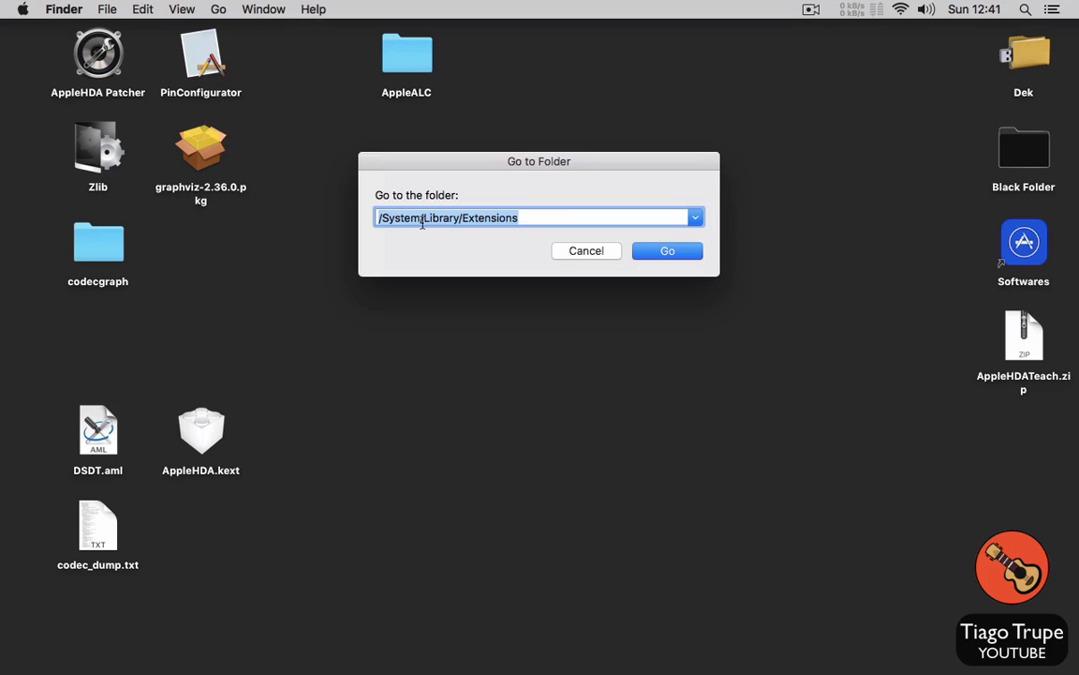
{"action": "left_click", "coordinate": [637, 252]}
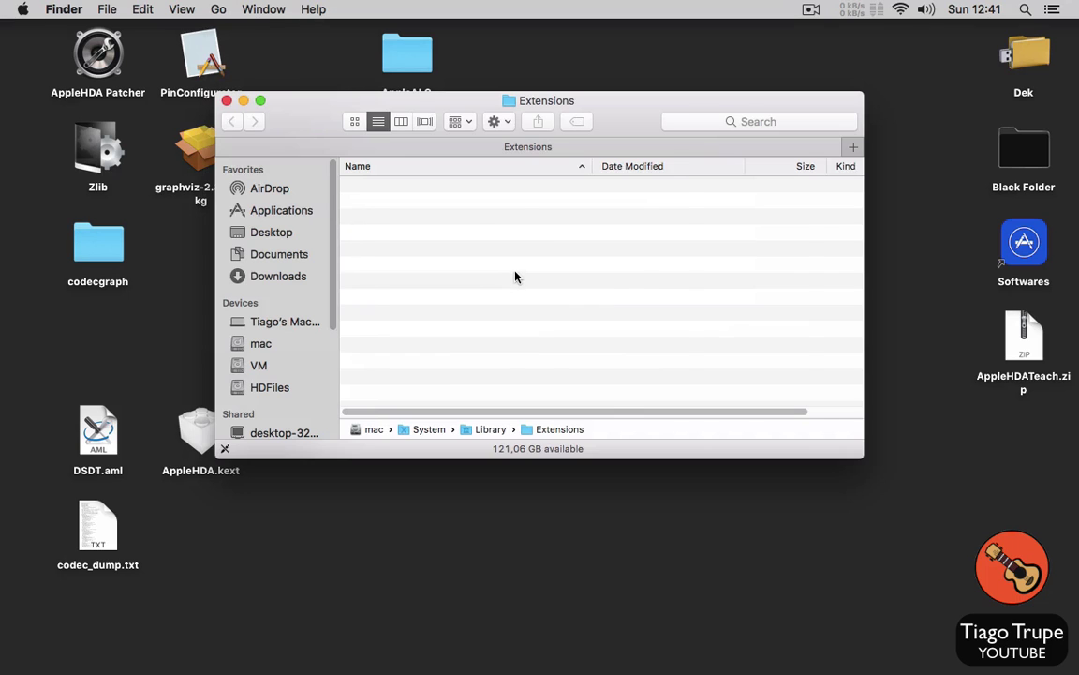
{"action": "left_click", "coordinate": [449, 240]}
{"action": "type", "text": "app"}
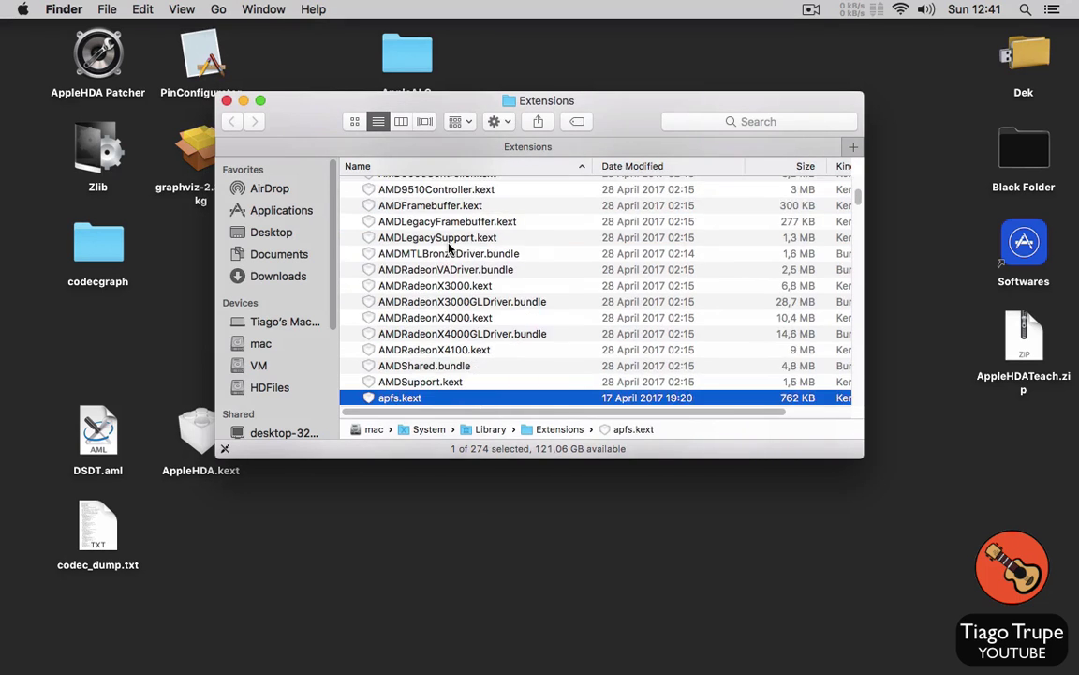
{"action": "type", "text": "leh"}
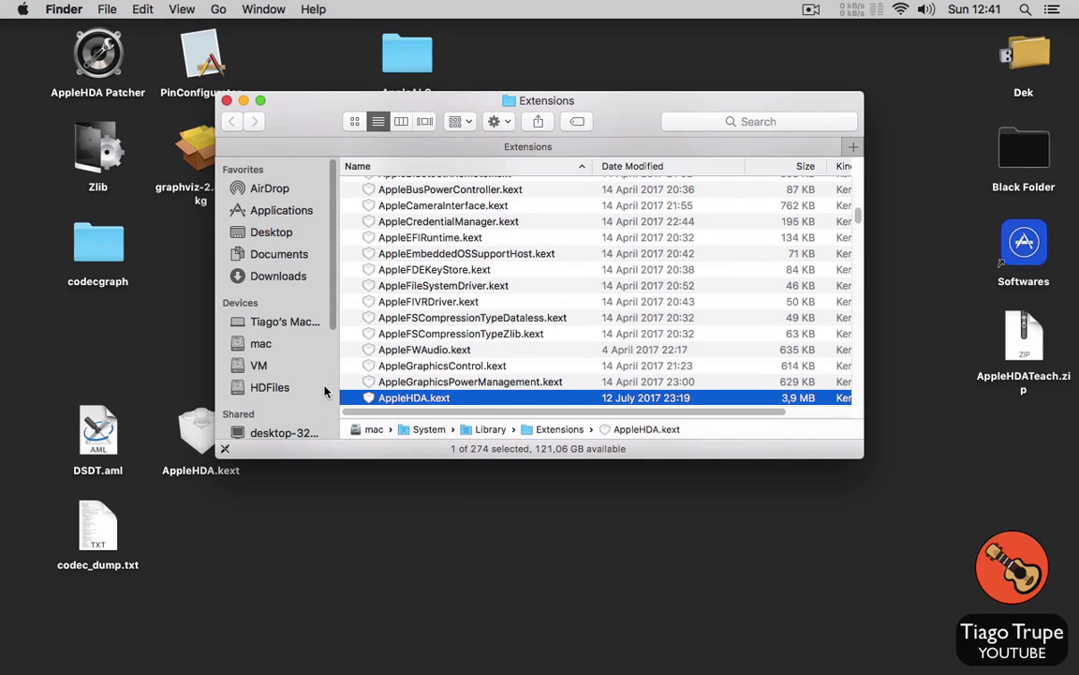
{"action": "left_click", "coordinate": [225, 101]}
{"action": "left_click", "coordinate": [178, 416]}
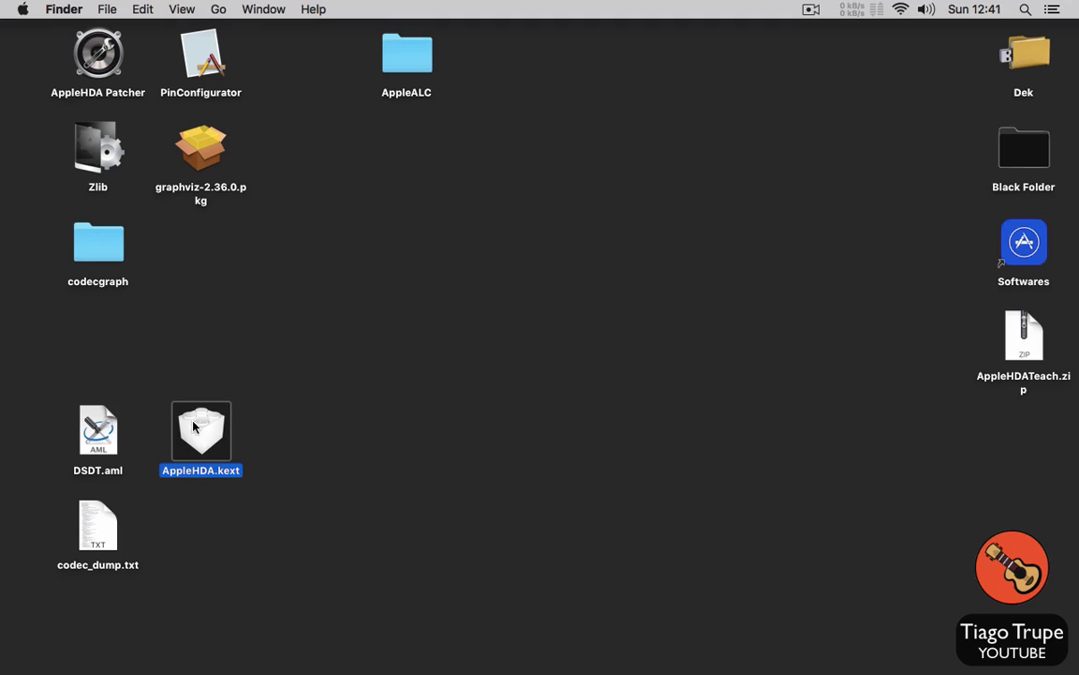
{"action": "left_click", "coordinate": [241, 366]}
{"action": "left_click", "coordinate": [205, 427]}
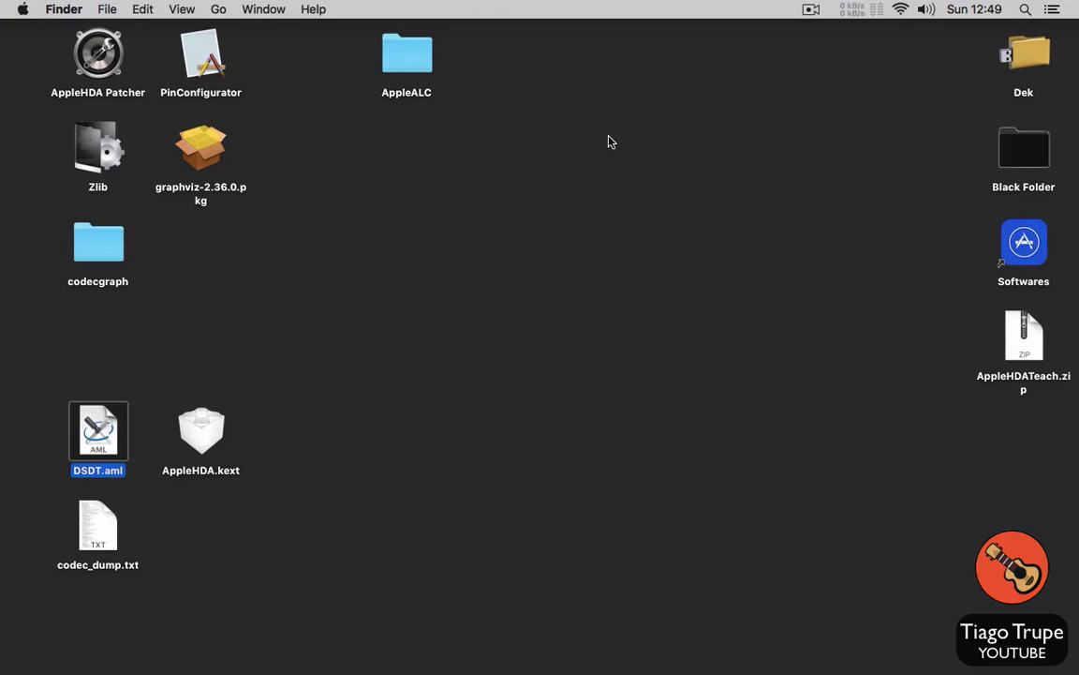
{"action": "left_click", "coordinate": [210, 433]}
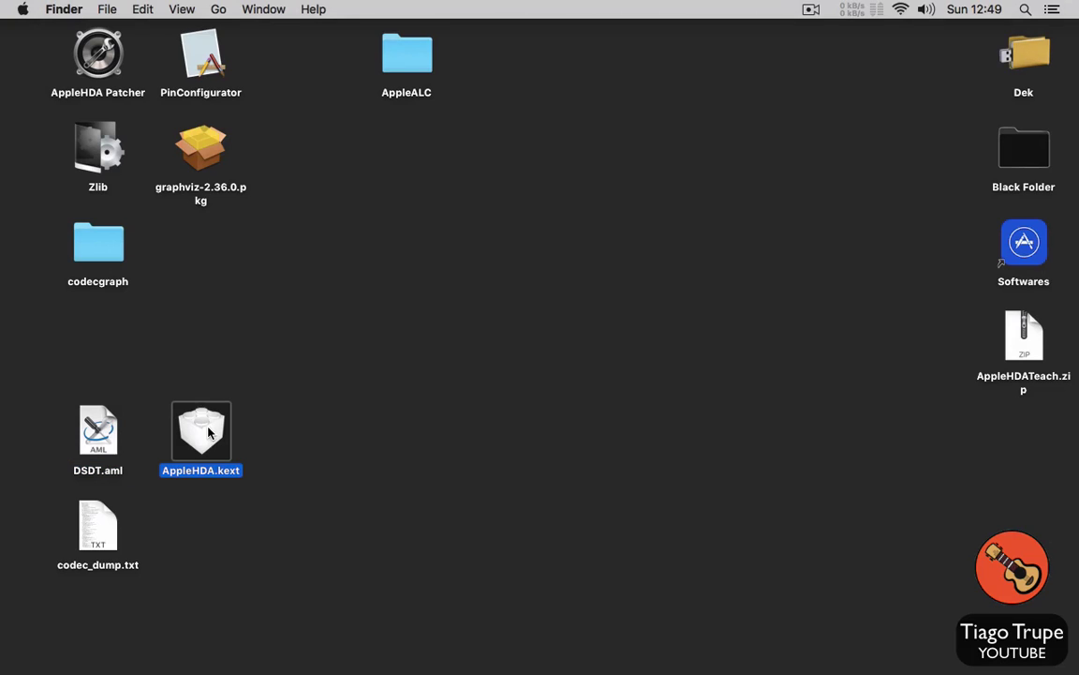
{"action": "left_click", "coordinate": [330, 389]}
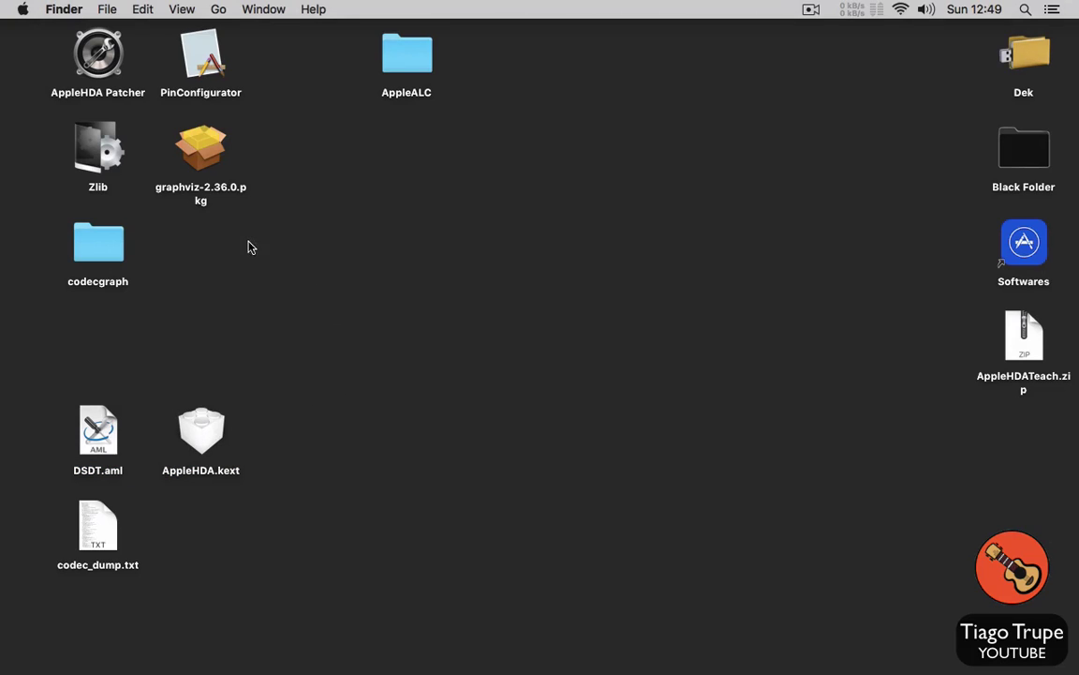
Step: Open System Information from the desktop
{"action": "left_click", "coordinate": [23, 11]}
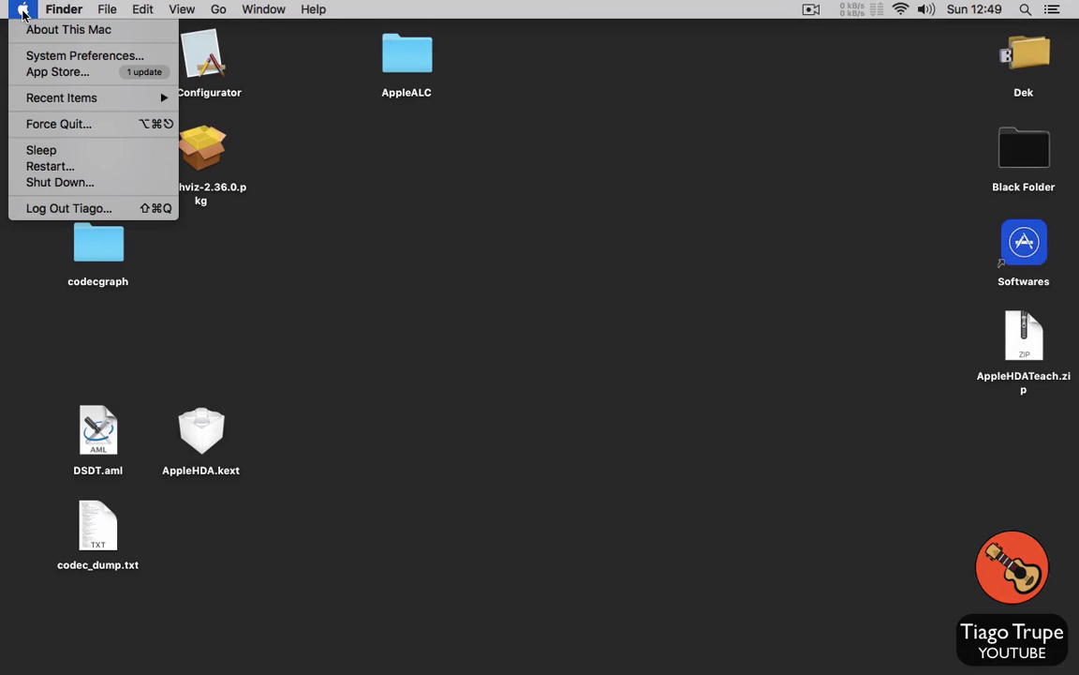
{"action": "key", "text": "alt"}
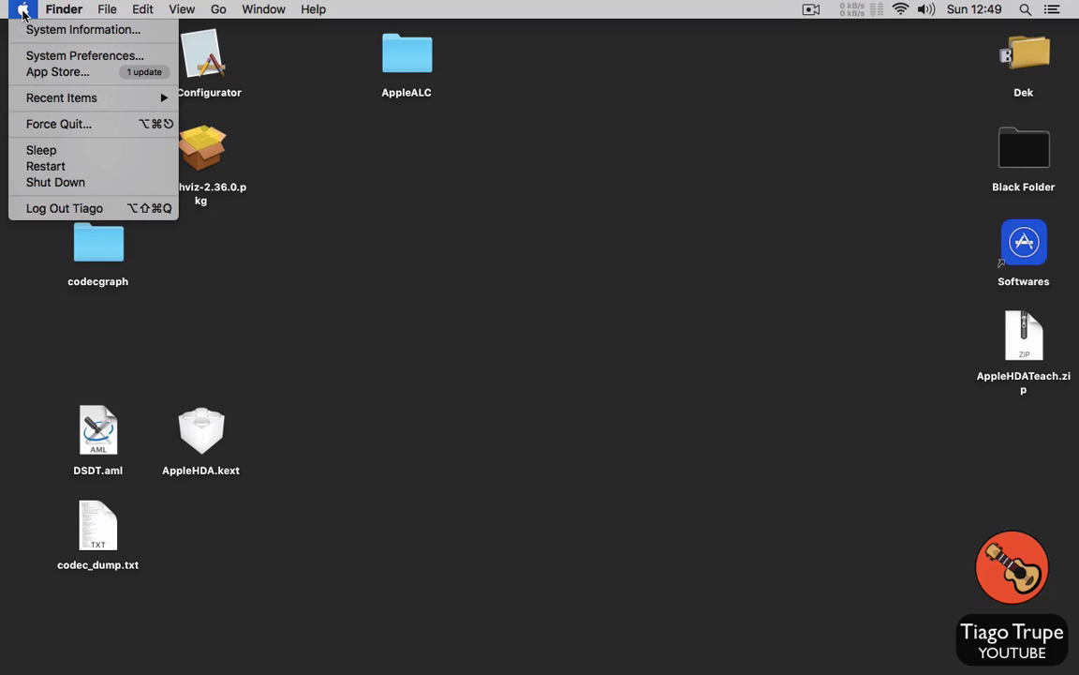
{"action": "key", "text": "alt"}
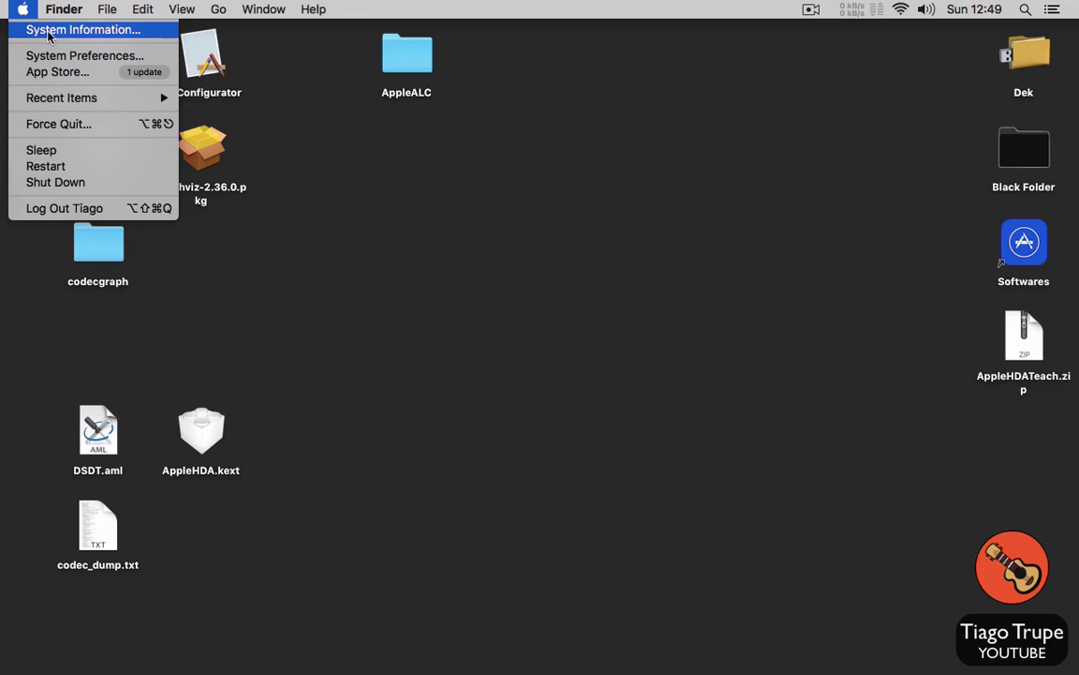
{"action": "key", "text": "alt"}
{"action": "key", "text": "alt"}
{"action": "left_click", "coordinate": [90, 31]}
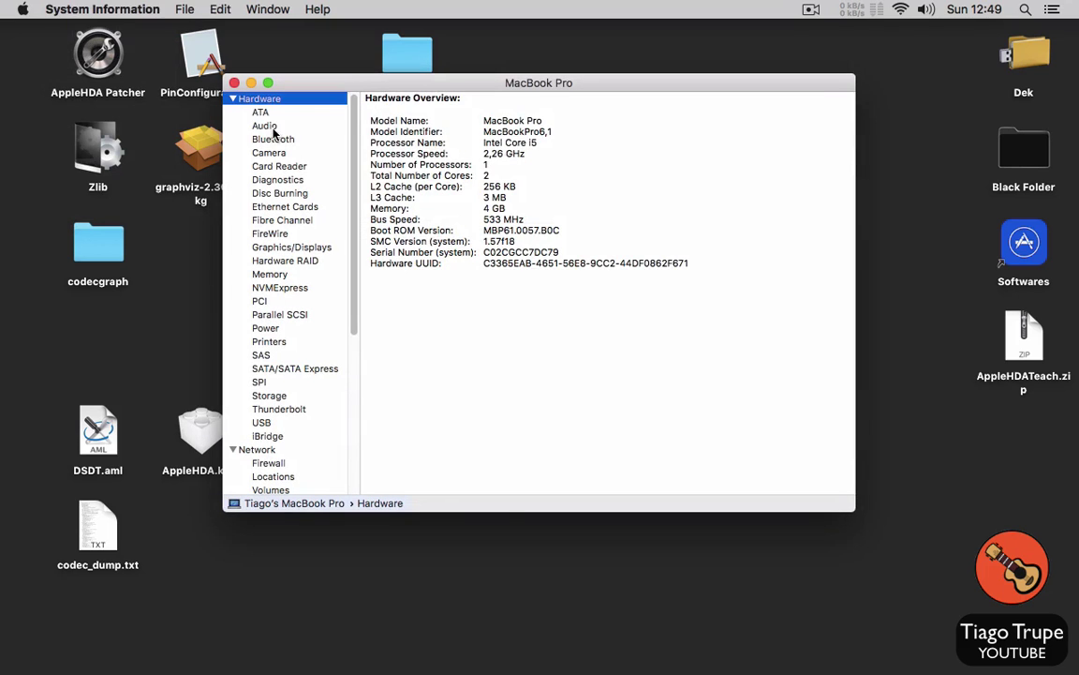
Step: Check the Audio ID of the Intel High Definition Audio device, and quit System Information
{"action": "left_click", "coordinate": [267, 126]}
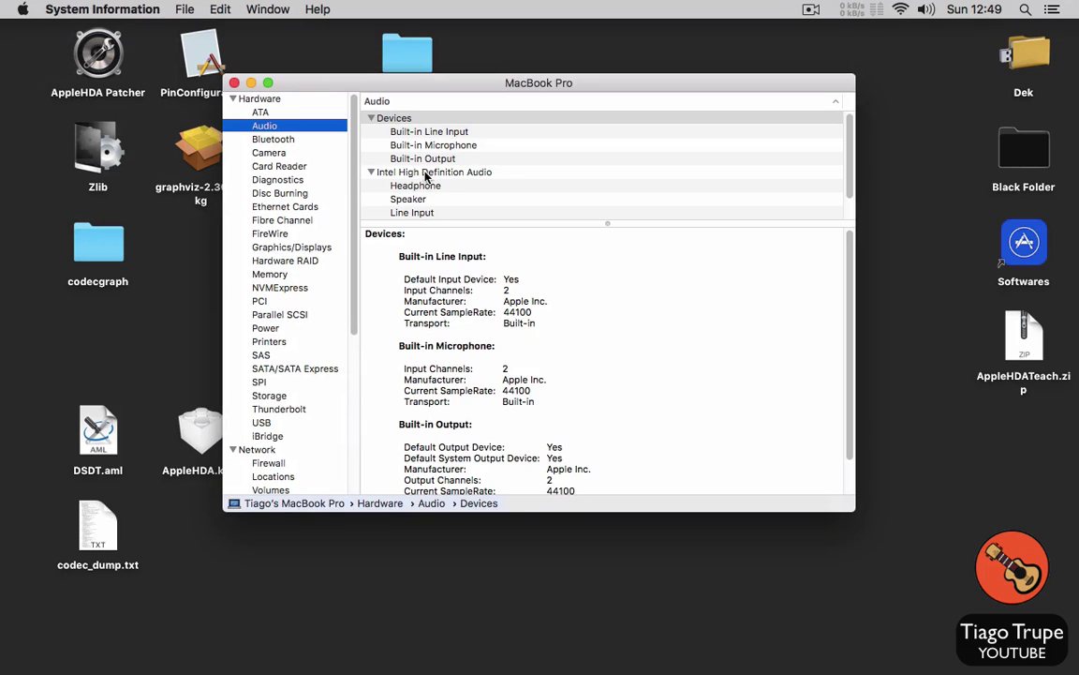
{"action": "left_click", "coordinate": [426, 173]}
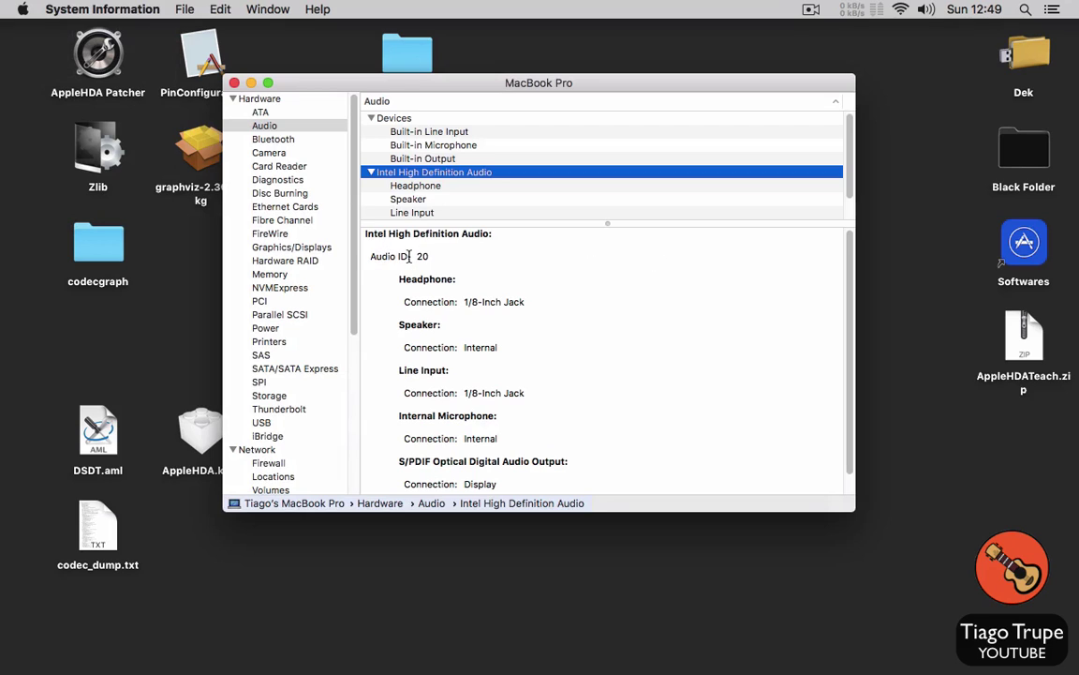
{"action": "left_click", "coordinate": [419, 255]}
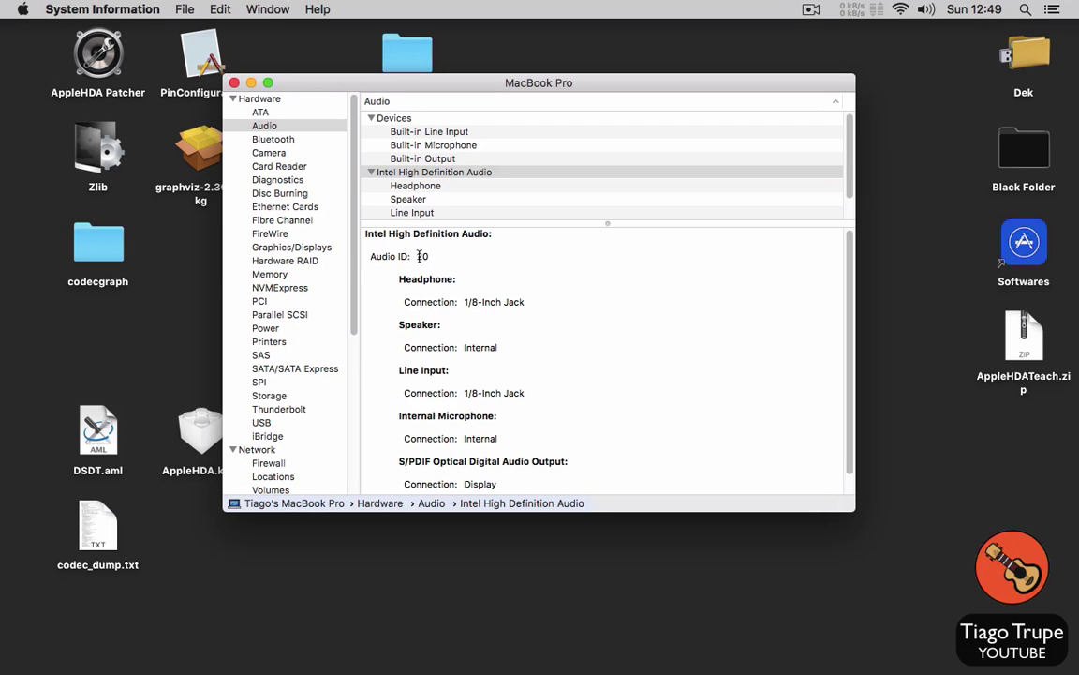
{"action": "double_click", "coordinate": [422, 256]}
{"action": "left_click", "coordinate": [456, 257]}
{"action": "left_click", "coordinate": [120, 8]}
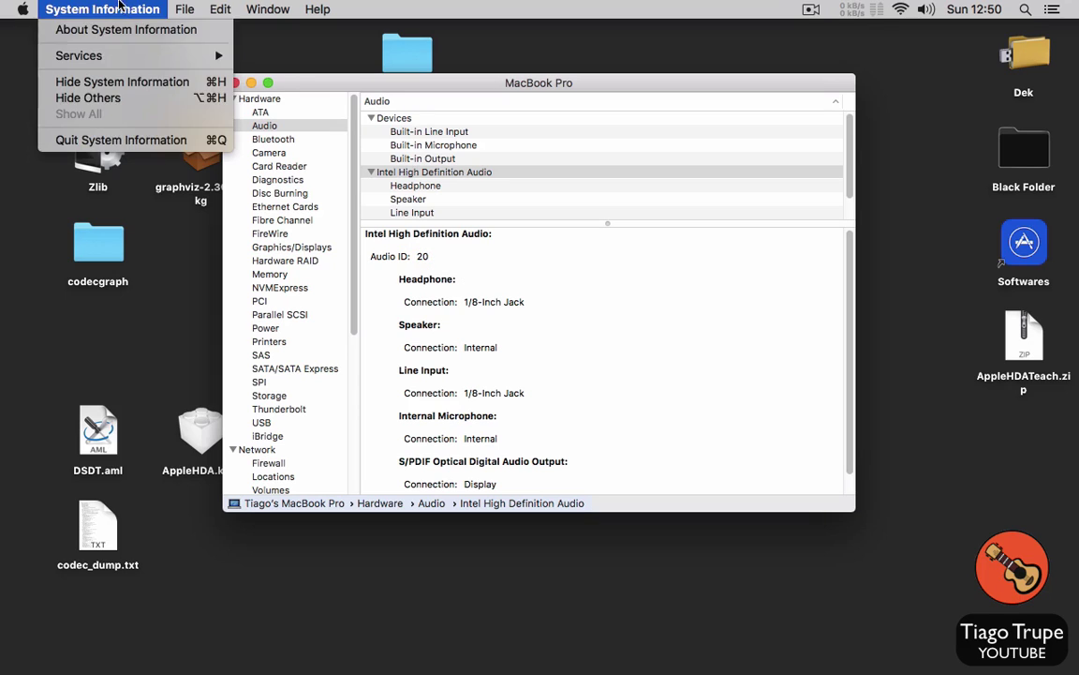
{"action": "left_click", "coordinate": [151, 141]}
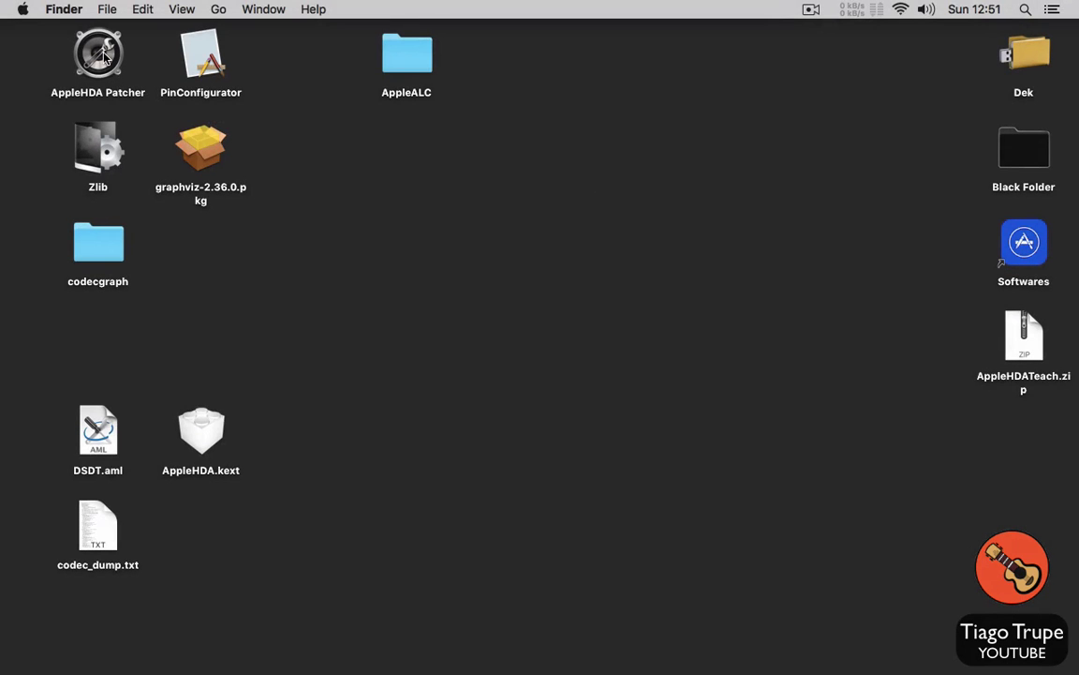
Step: Launch AppleHDA Patcher and move its window clear of the desktop tool icons
{"action": "left_click", "coordinate": [104, 56]}
{"action": "double_click", "coordinate": [104, 57]}
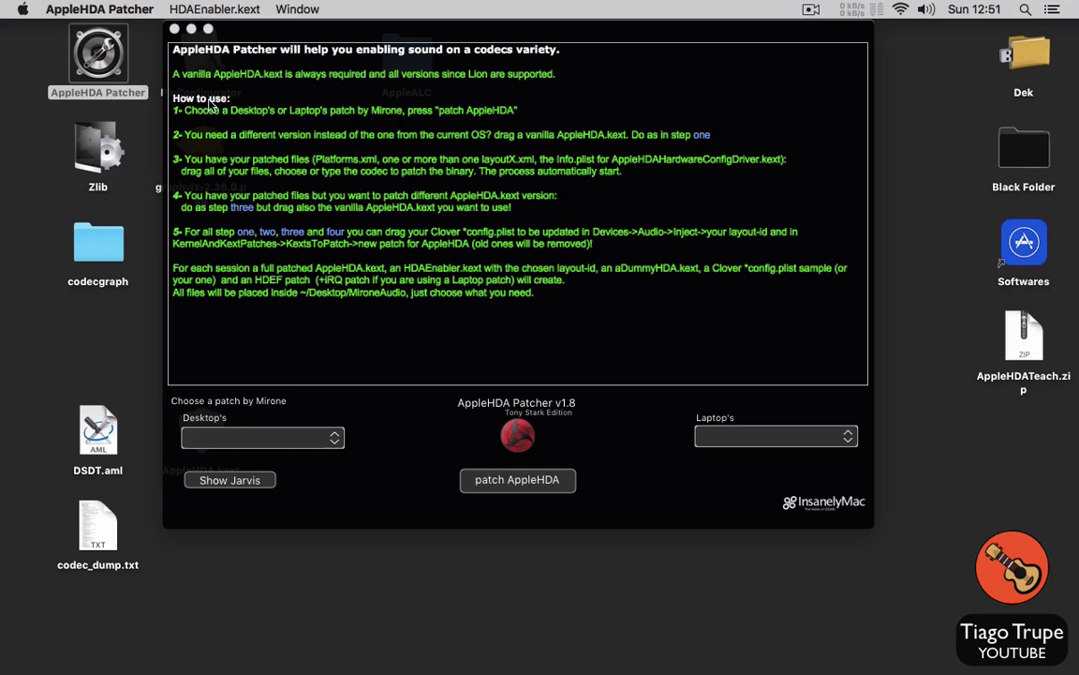
{"action": "left_click_drag", "start_coordinate": [405, 32], "coordinate": [479, 103]}
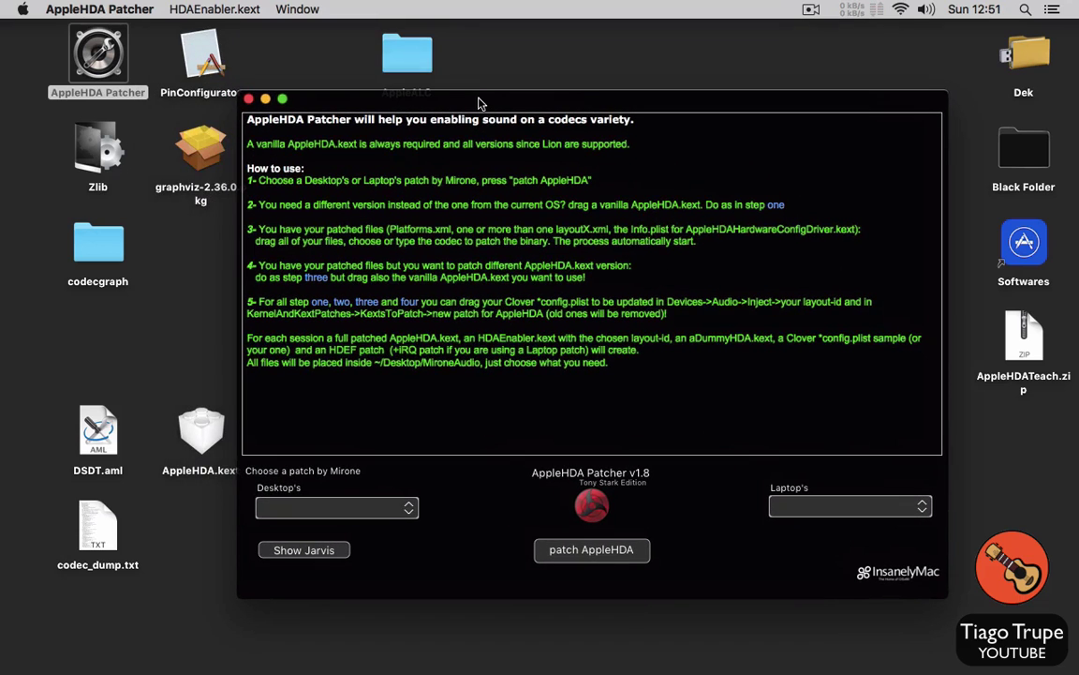
Step: Patch the desktop copy of AppleHDA.kext using the IDT 92HD81B1X5 laptop codec and review the patch log
{"action": "left_click_drag", "start_coordinate": [177, 405], "coordinate": [395, 320]}
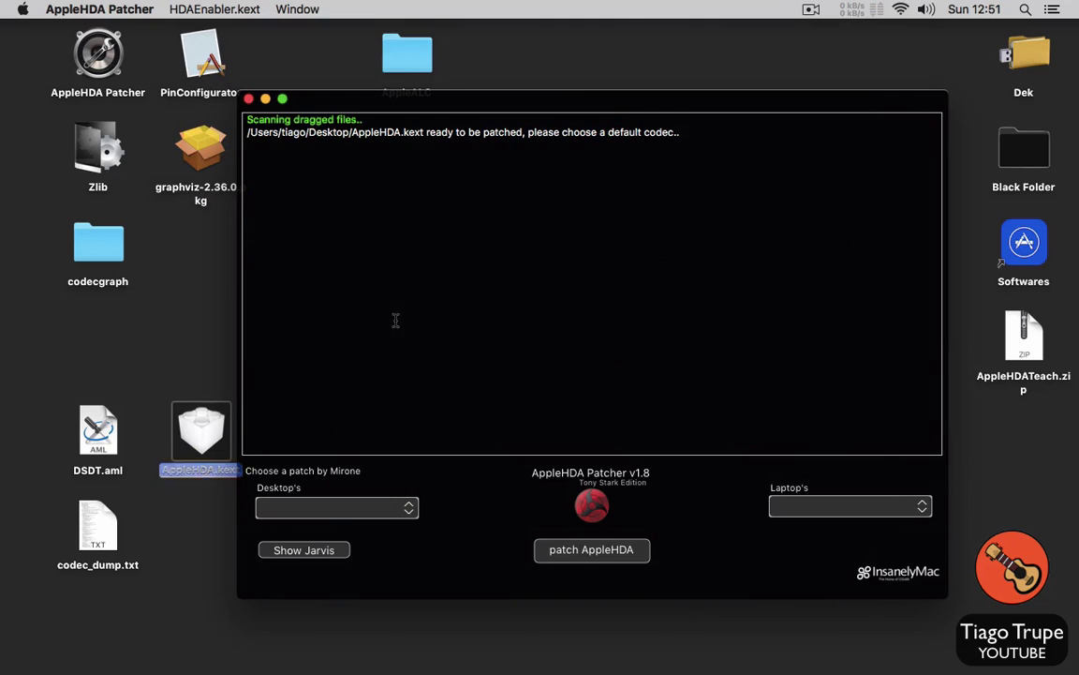
{"action": "left_click", "coordinate": [922, 507]}
{"action": "scroll", "coordinate": [885, 520], "scroll_direction": "down", "scroll_amount": 5}
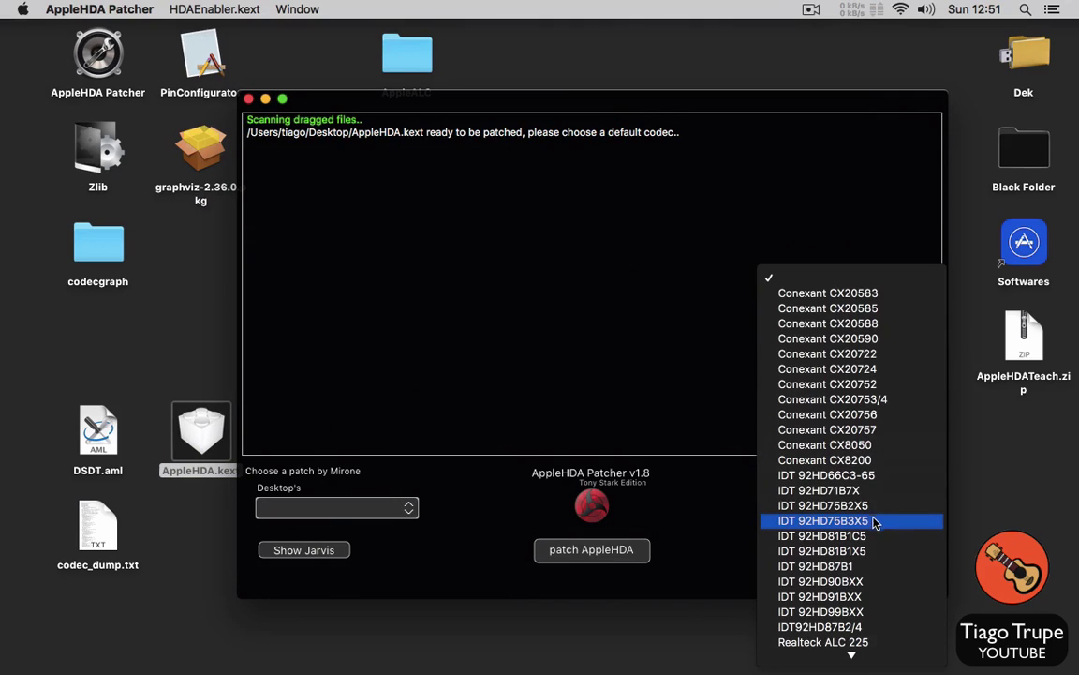
{"action": "scroll", "coordinate": [870, 520], "scroll_direction": "down", "scroll_amount": 2}
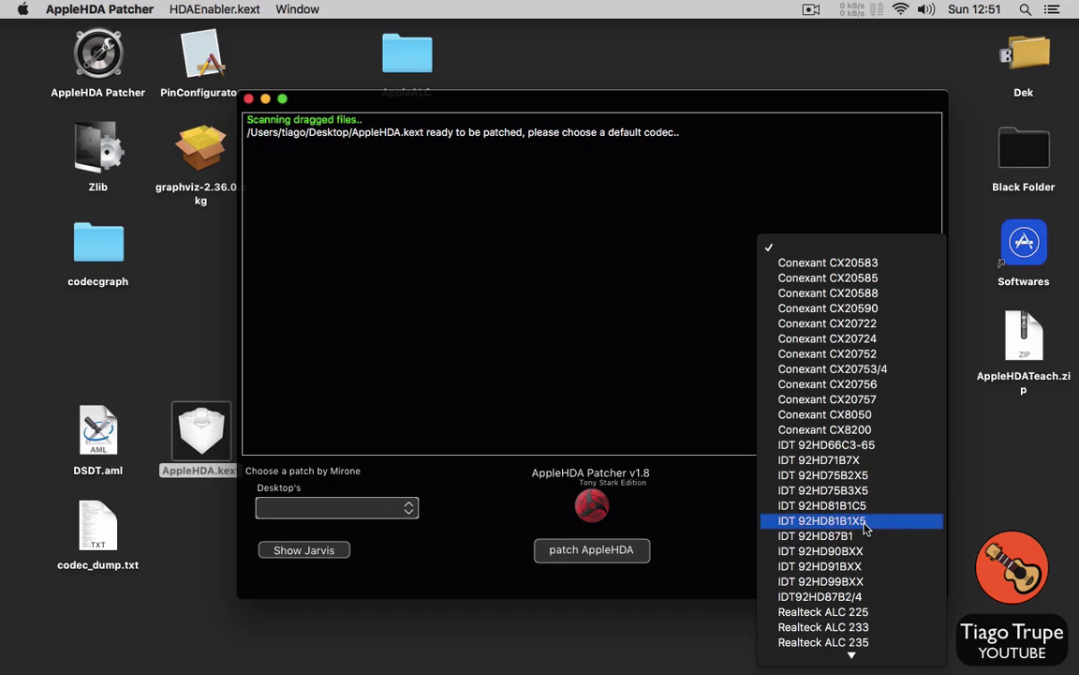
{"action": "left_click", "coordinate": [866, 530]}
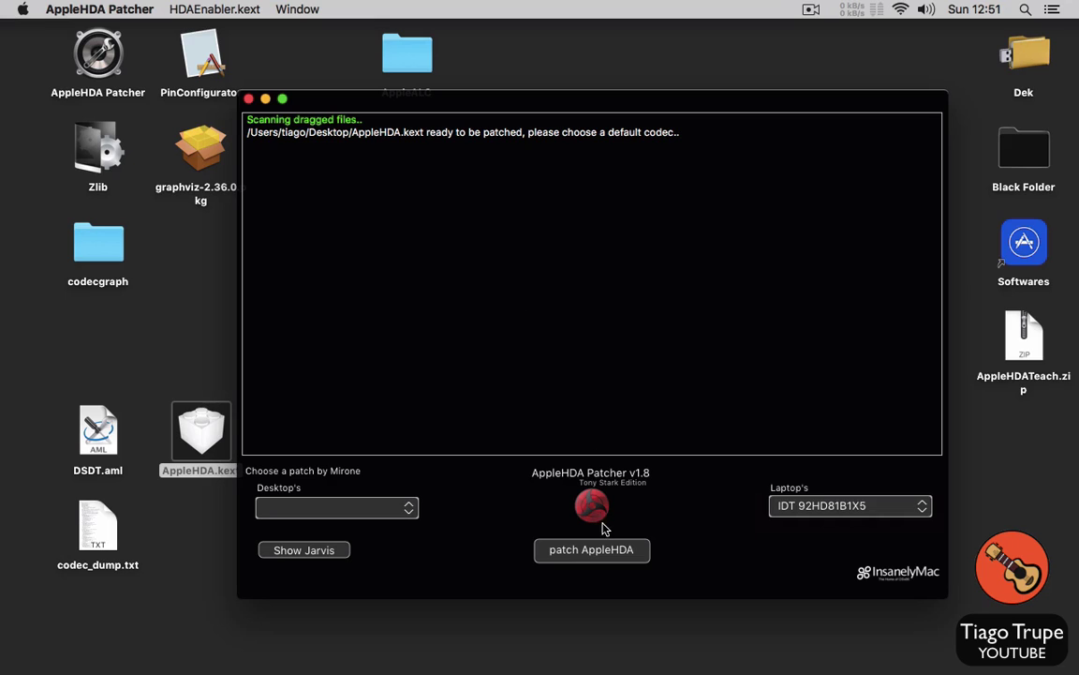
{"action": "left_click", "coordinate": [604, 553]}
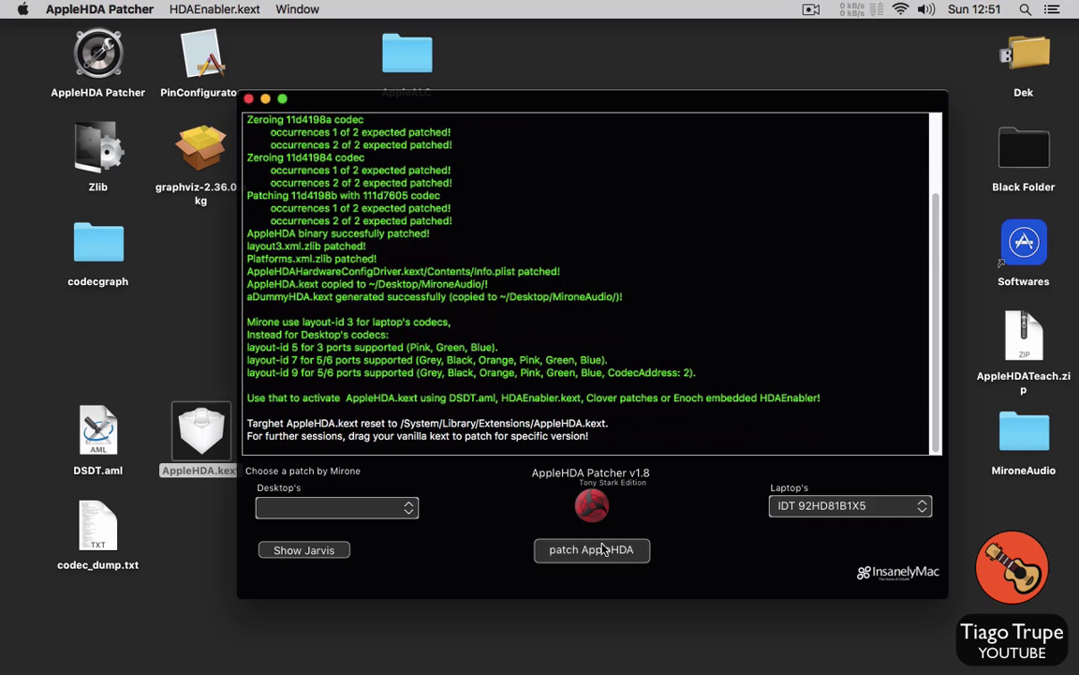
{"action": "scroll", "coordinate": [489, 244], "scroll_direction": "up", "scroll_amount": 3}
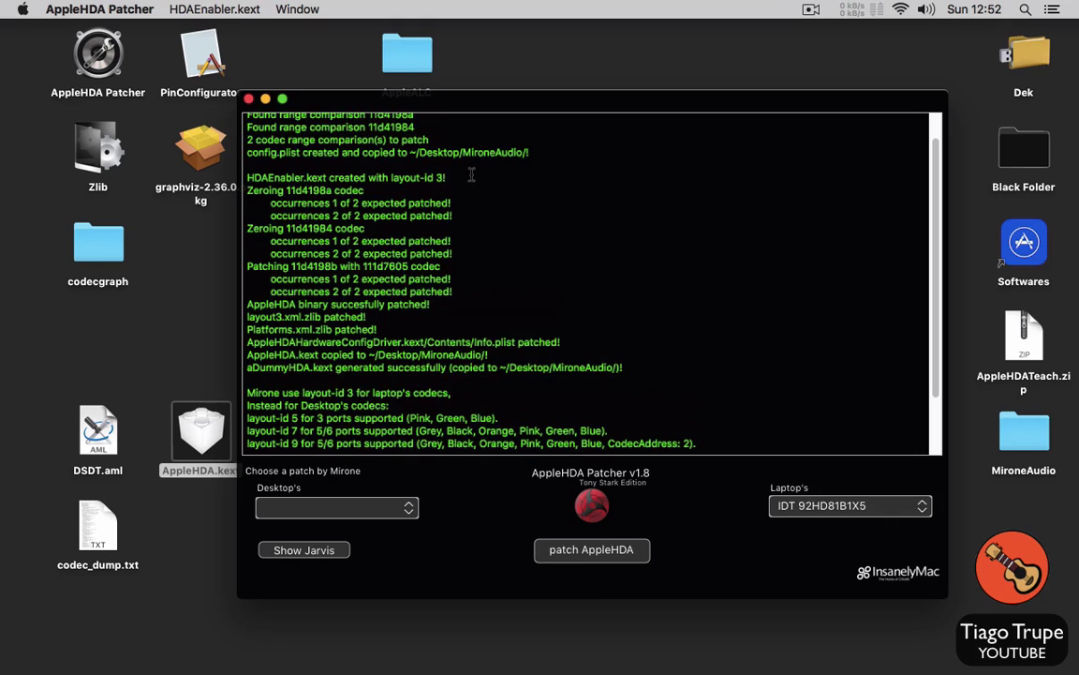
Step: Generate an HDAEnabler.kext with layout-id 20 and close AppleHDA Patcher
{"action": "left_click", "coordinate": [228, 9]}
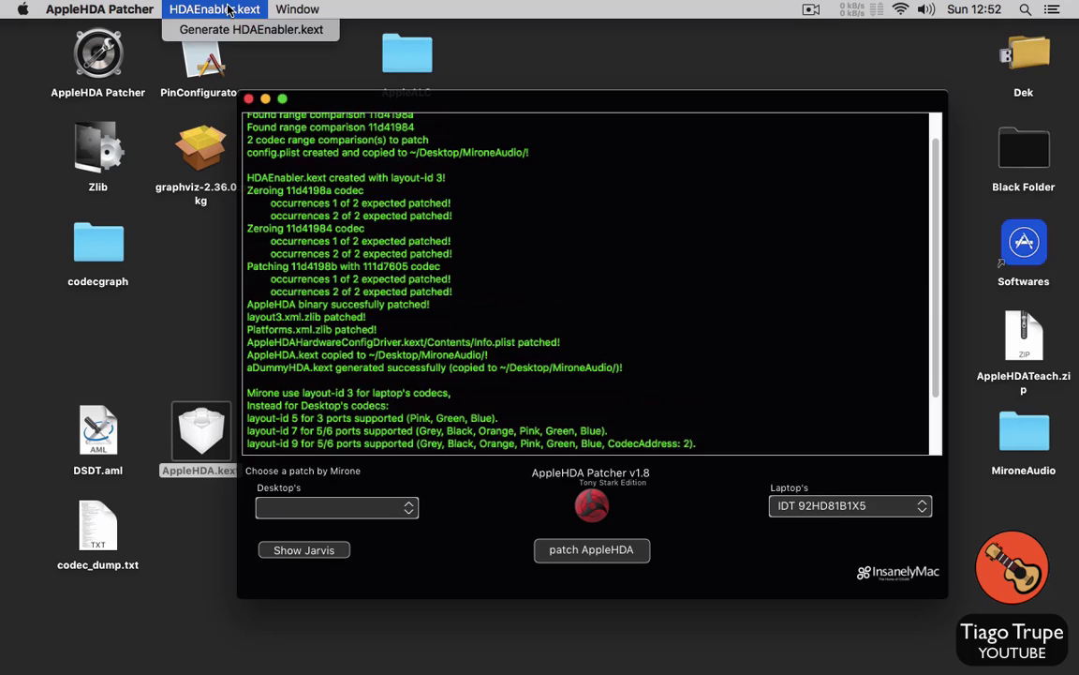
{"action": "left_click", "coordinate": [240, 30]}
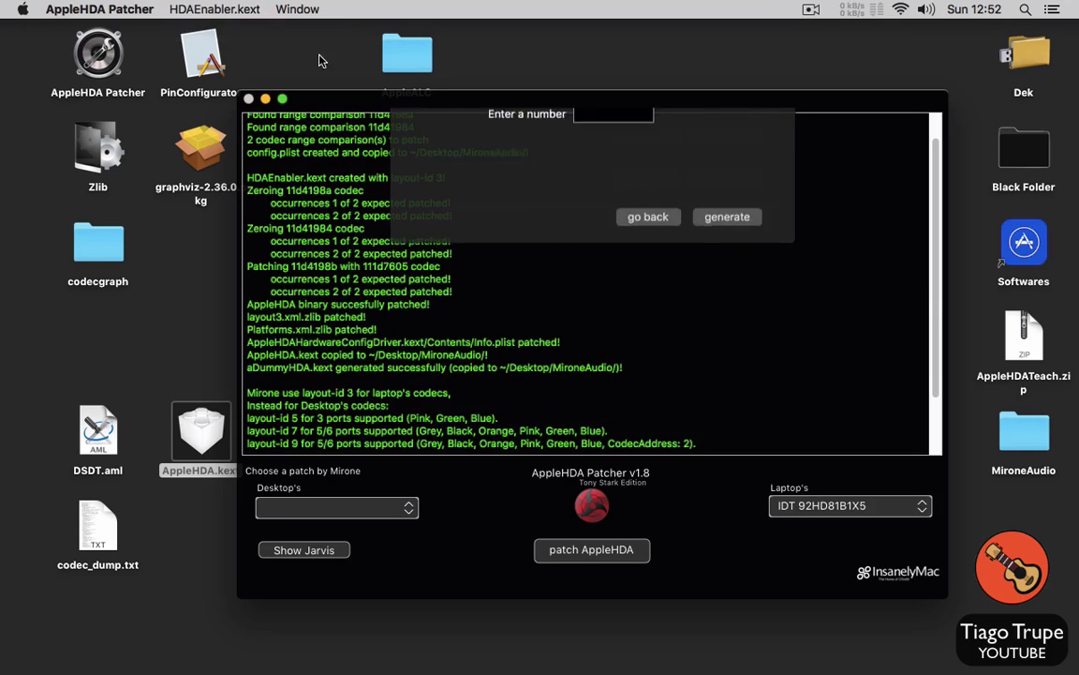
{"action": "type", "text": "20"}
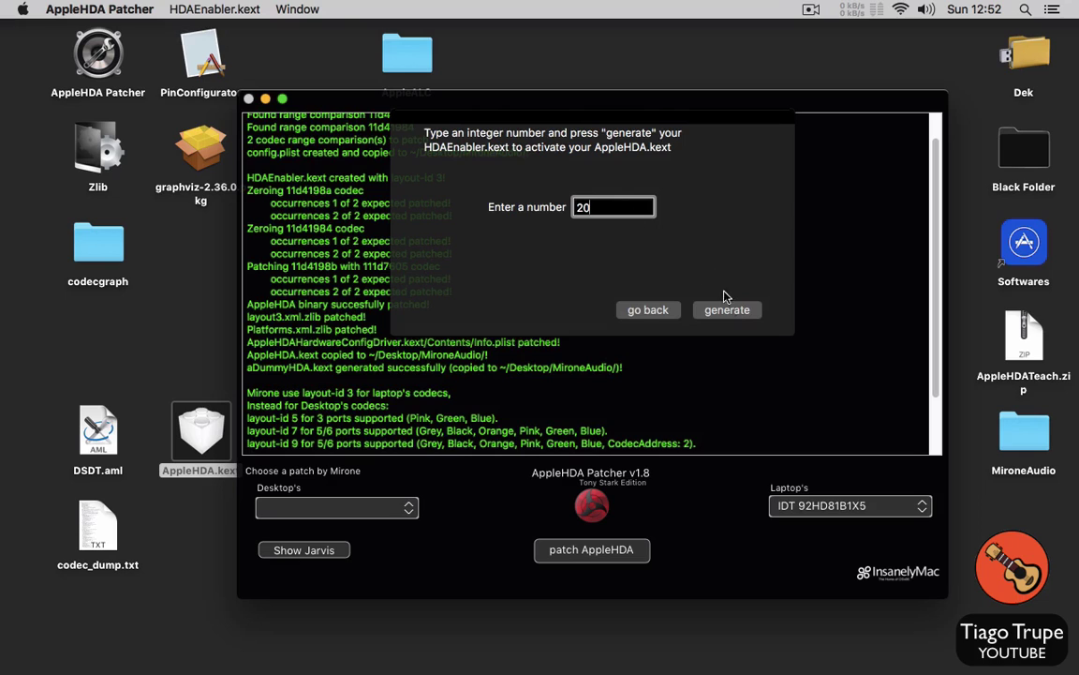
{"action": "left_click", "coordinate": [728, 310]}
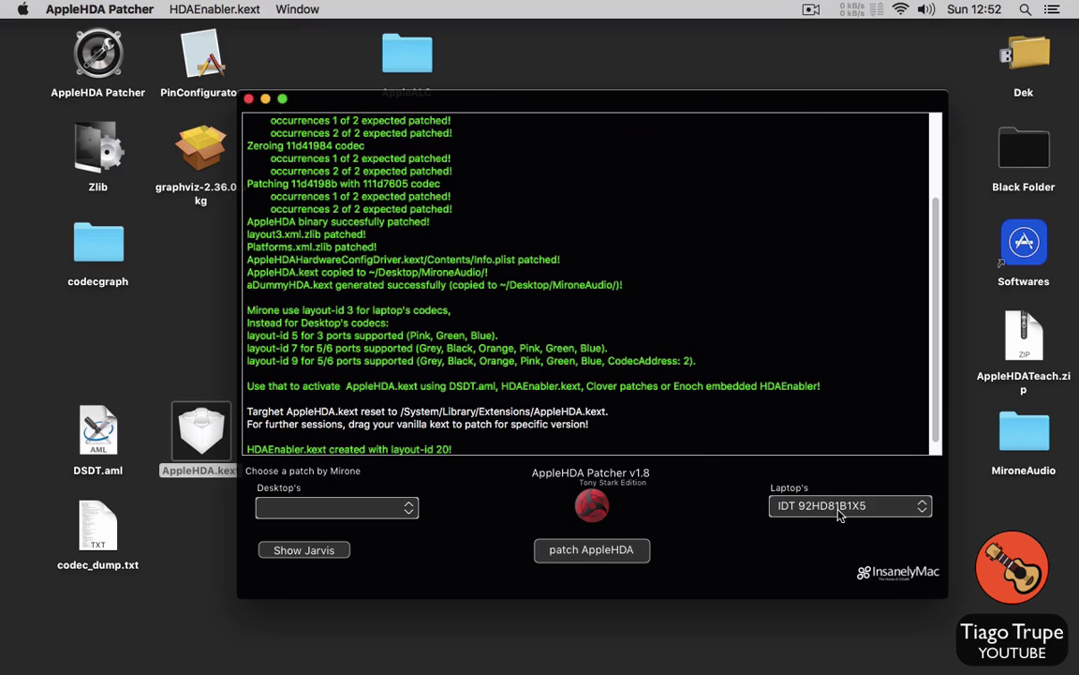
{"action": "left_click", "coordinate": [325, 509]}
{"action": "left_click", "coordinate": [471, 509]}
{"action": "left_click", "coordinate": [248, 99]}
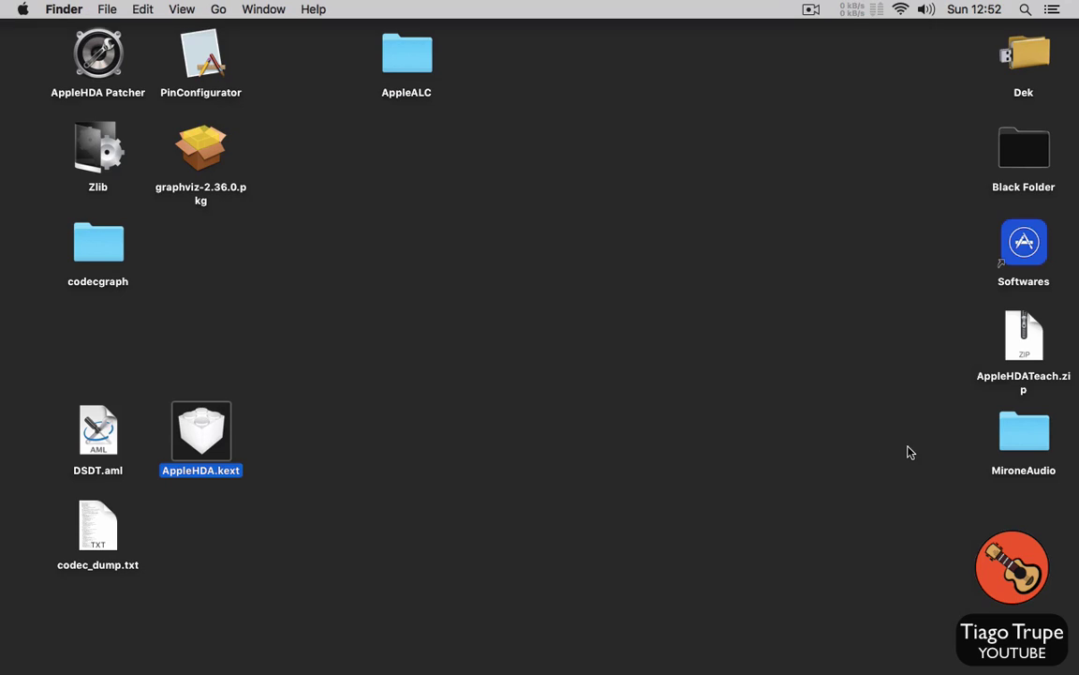
Step: Move the MironeAudio folder beside AppleALC on the desktop, and check its contents
{"action": "left_click_drag", "start_coordinate": [1021, 431], "coordinate": [527, 75]}
{"action": "double_click", "coordinate": [523, 71]}
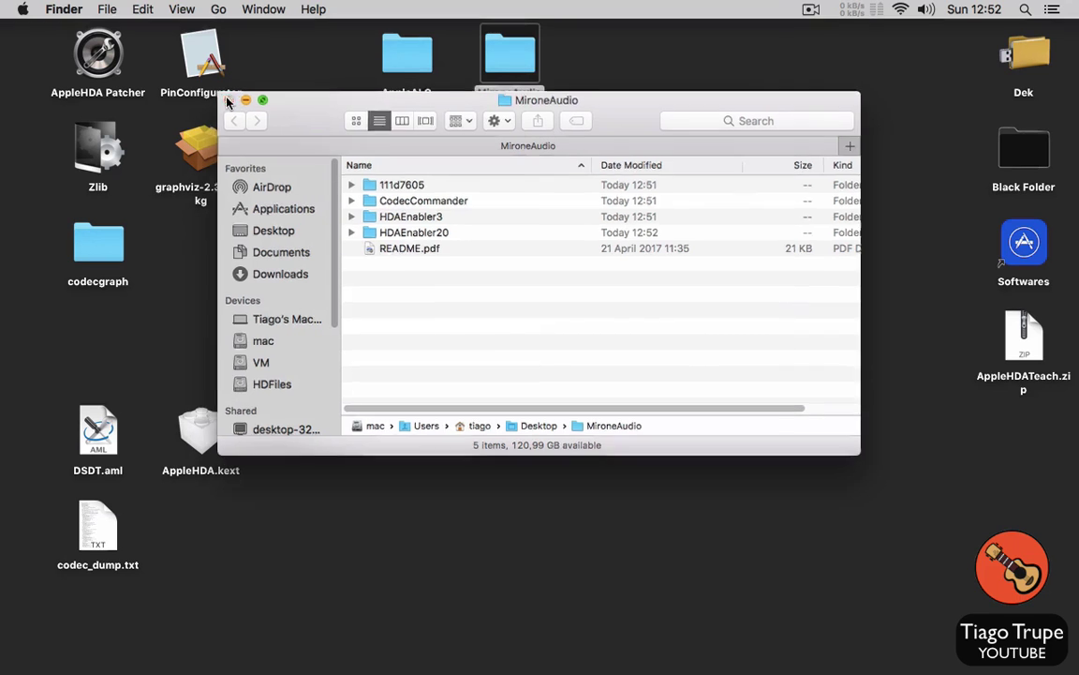
{"action": "left_click", "coordinate": [227, 101]}
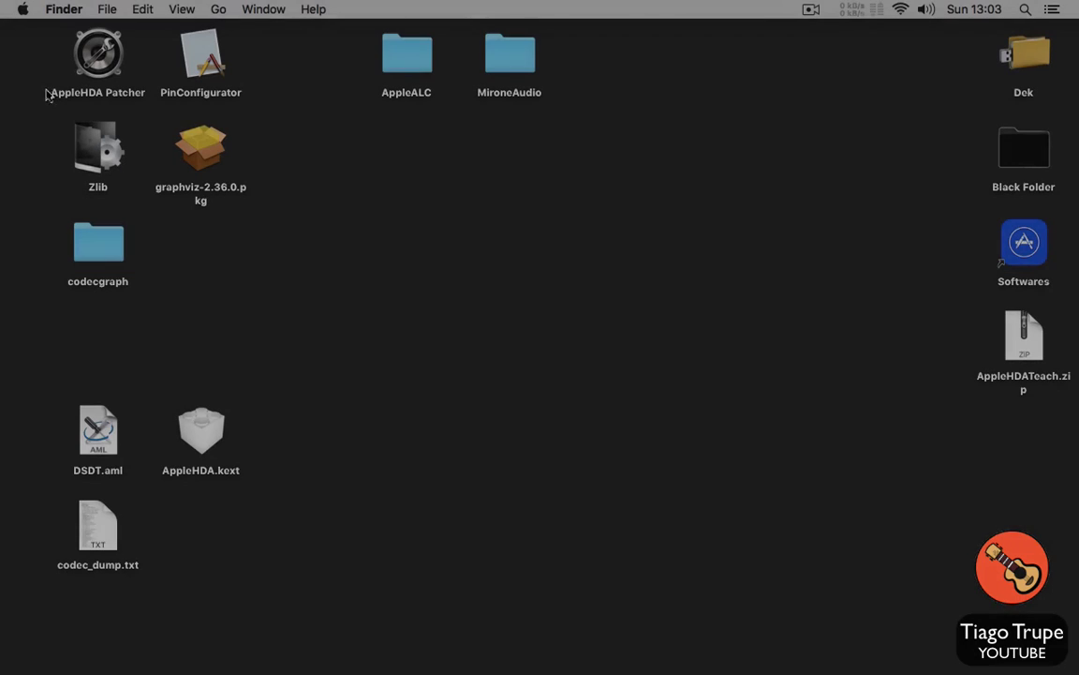
Step: Move the full Patched AppleHDA folder from MironeAudio/111d7605/279.48 to the desktop below AppleALC, and dismiss the folder window
{"action": "left_click", "coordinate": [84, 76]}
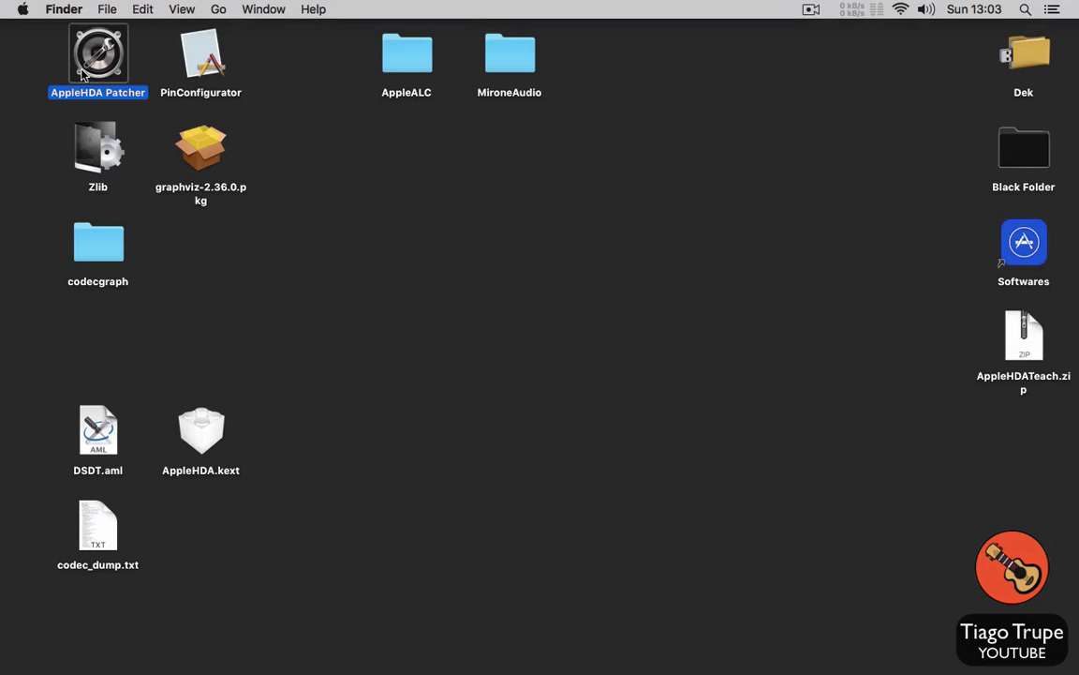
{"action": "left_click", "coordinate": [520, 65]}
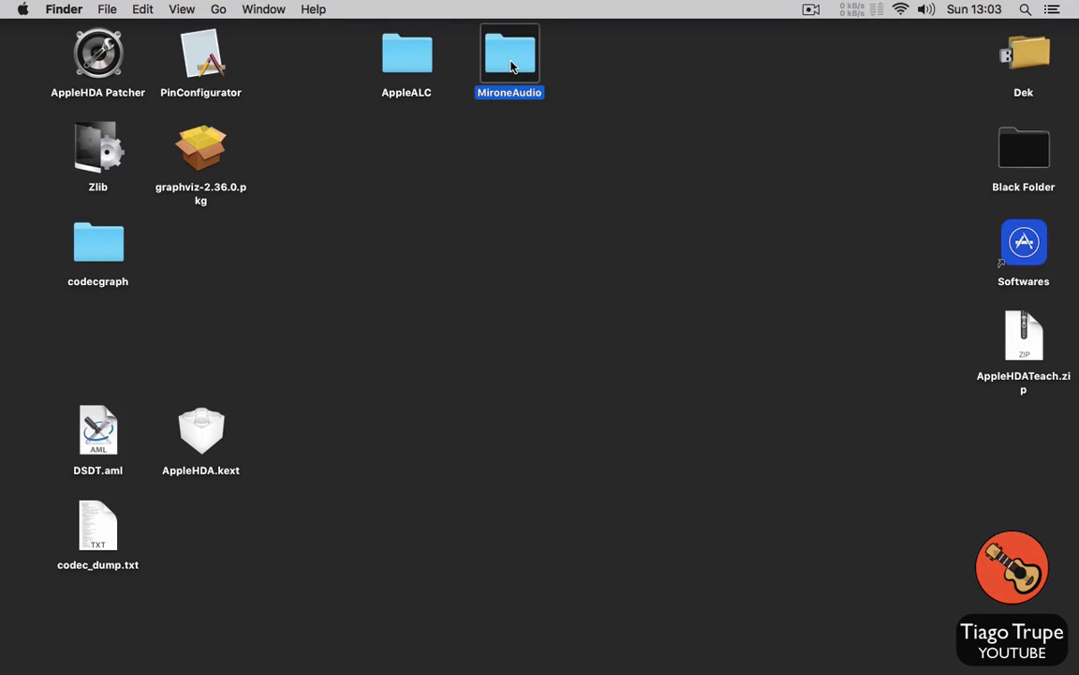
{"action": "double_click", "coordinate": [512, 66]}
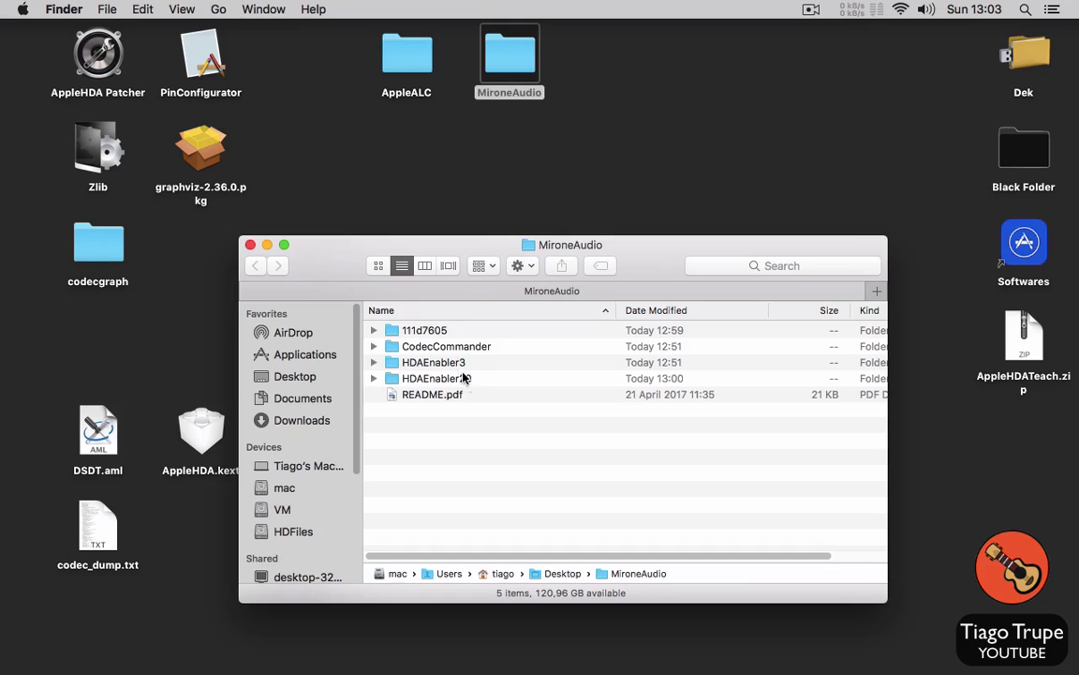
{"action": "double_click", "coordinate": [441, 332]}
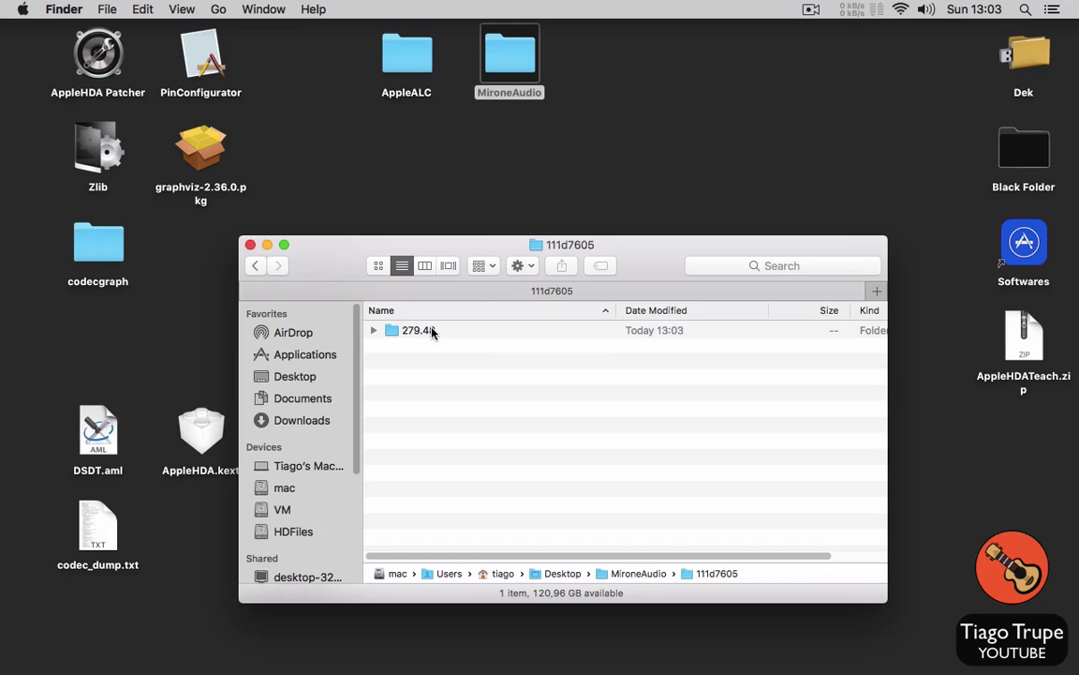
{"action": "double_click", "coordinate": [430, 330]}
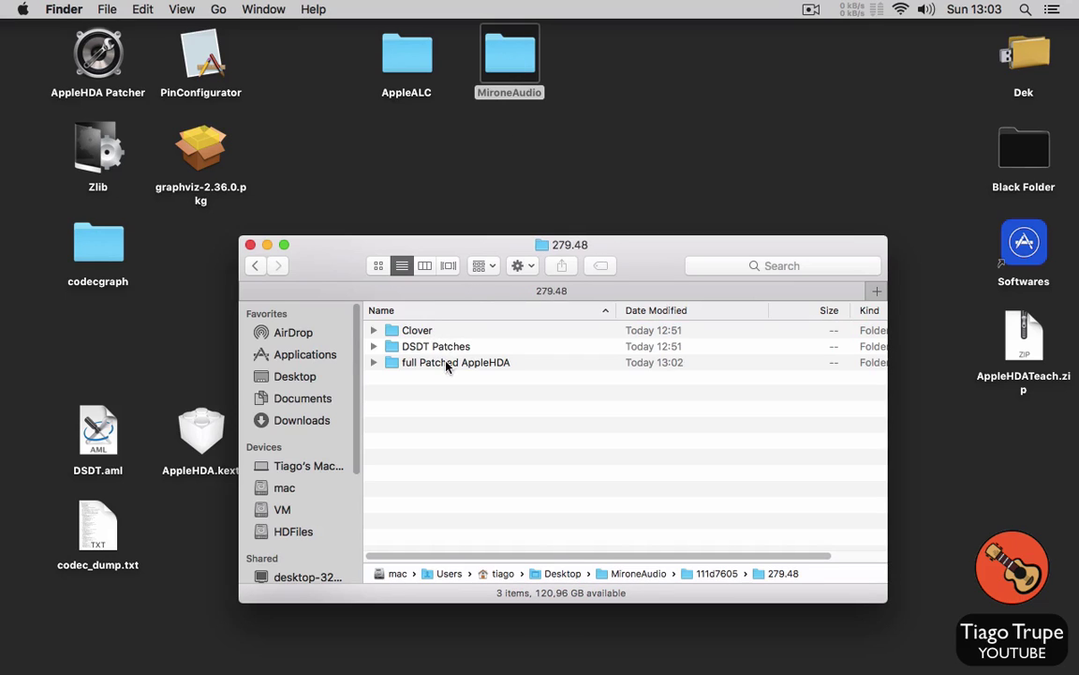
{"action": "left_click", "coordinate": [447, 364]}
{"action": "double_click", "coordinate": [449, 363]}
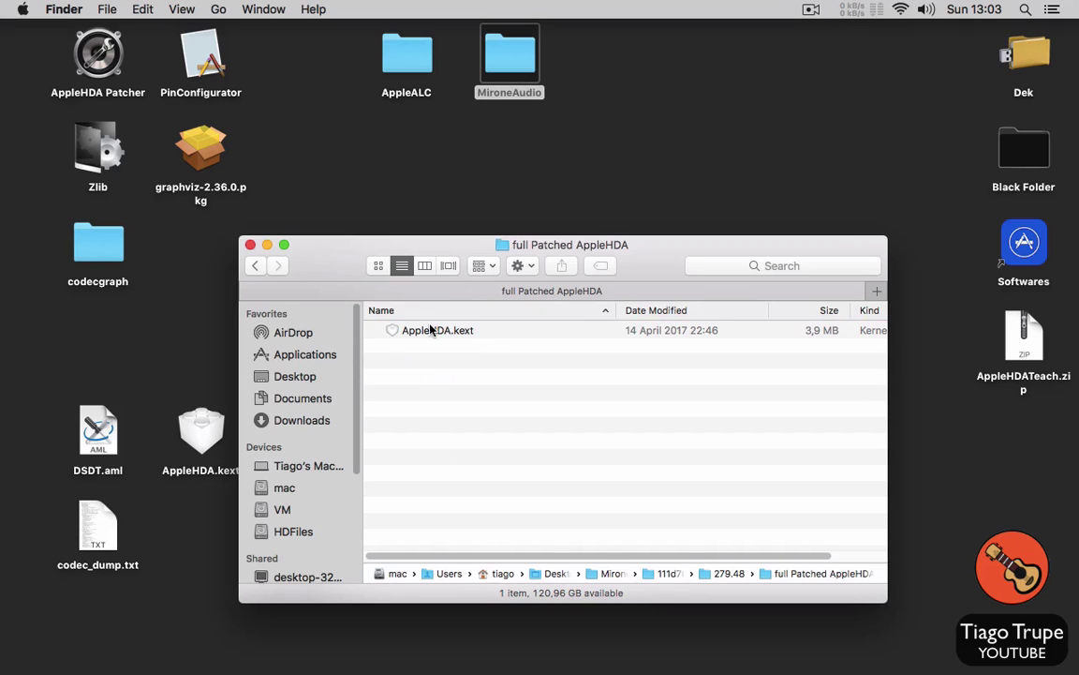
{"action": "left_click", "coordinate": [253, 266]}
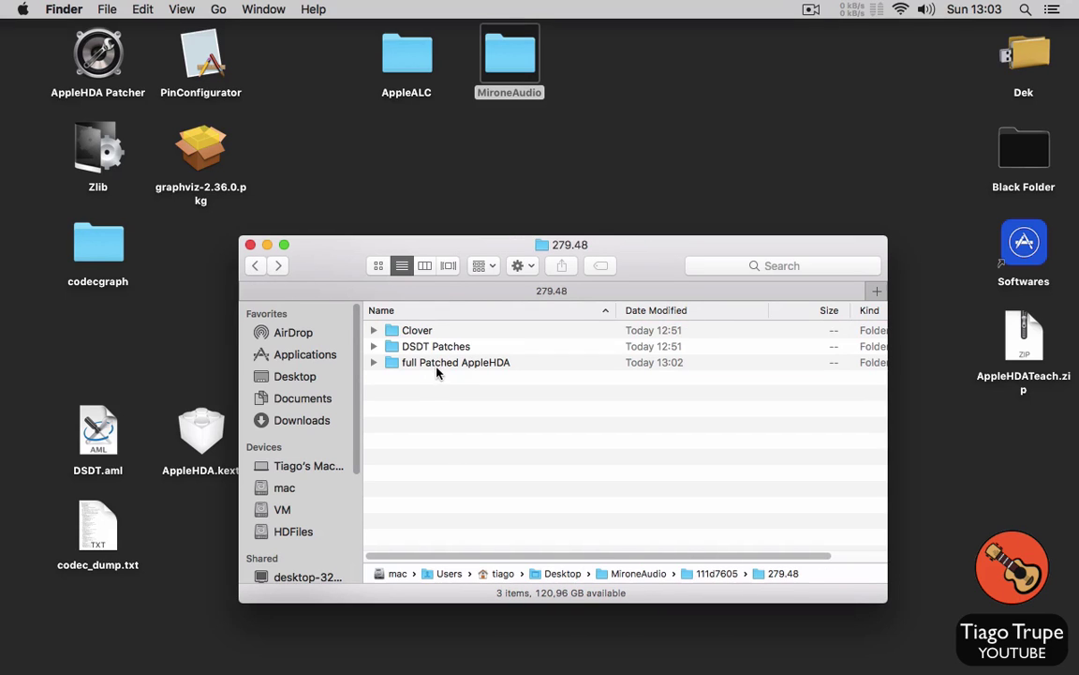
{"action": "left_click_drag", "start_coordinate": [437, 372], "coordinate": [407, 189]}
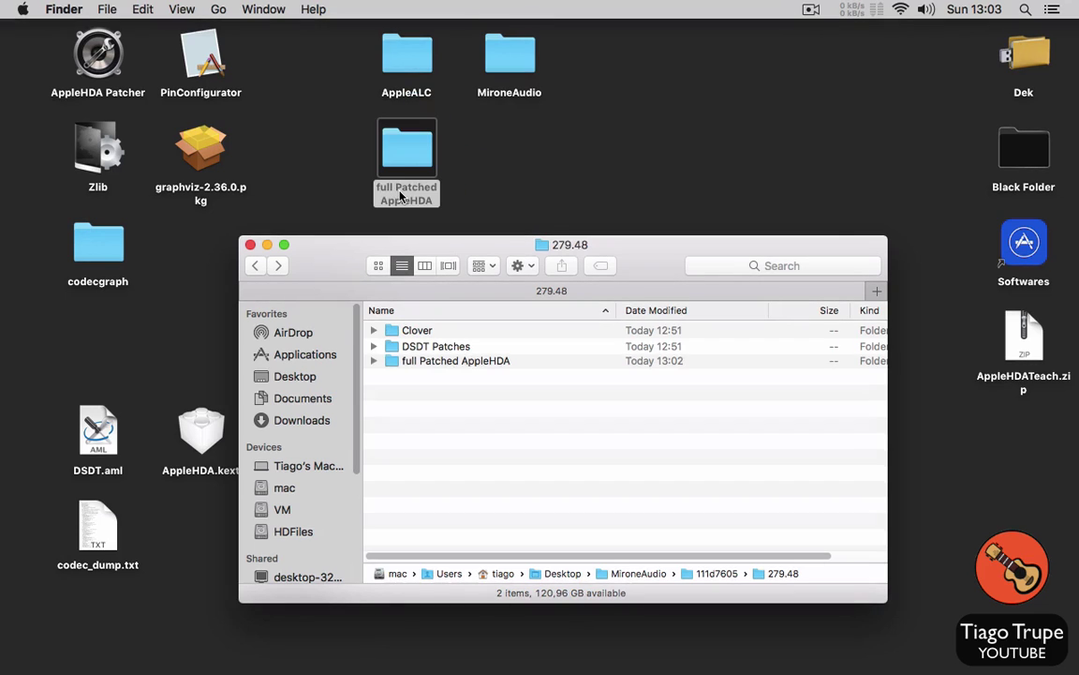
{"action": "left_click", "coordinate": [265, 244]}
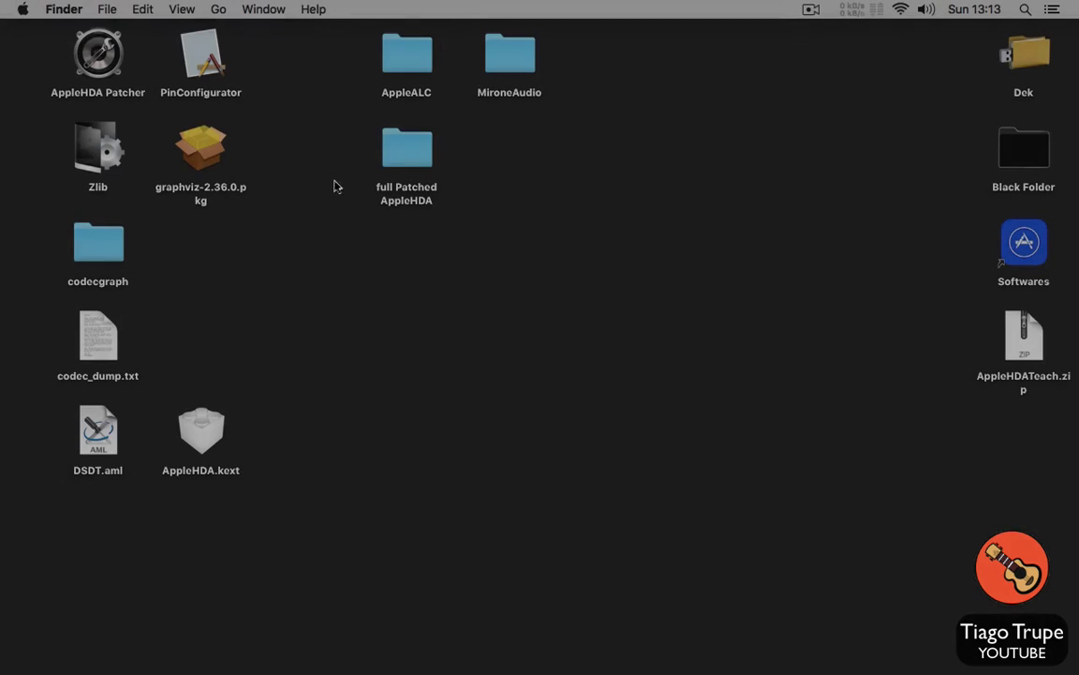
{"action": "left_click", "coordinate": [179, 185]}
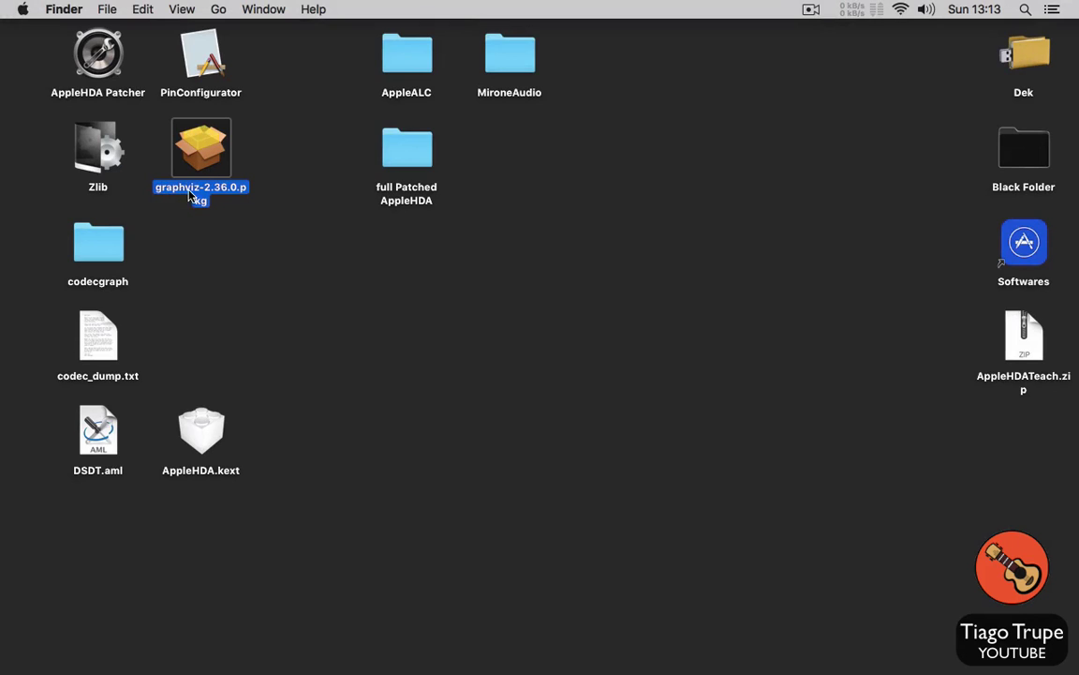
{"action": "left_click", "coordinate": [259, 230]}
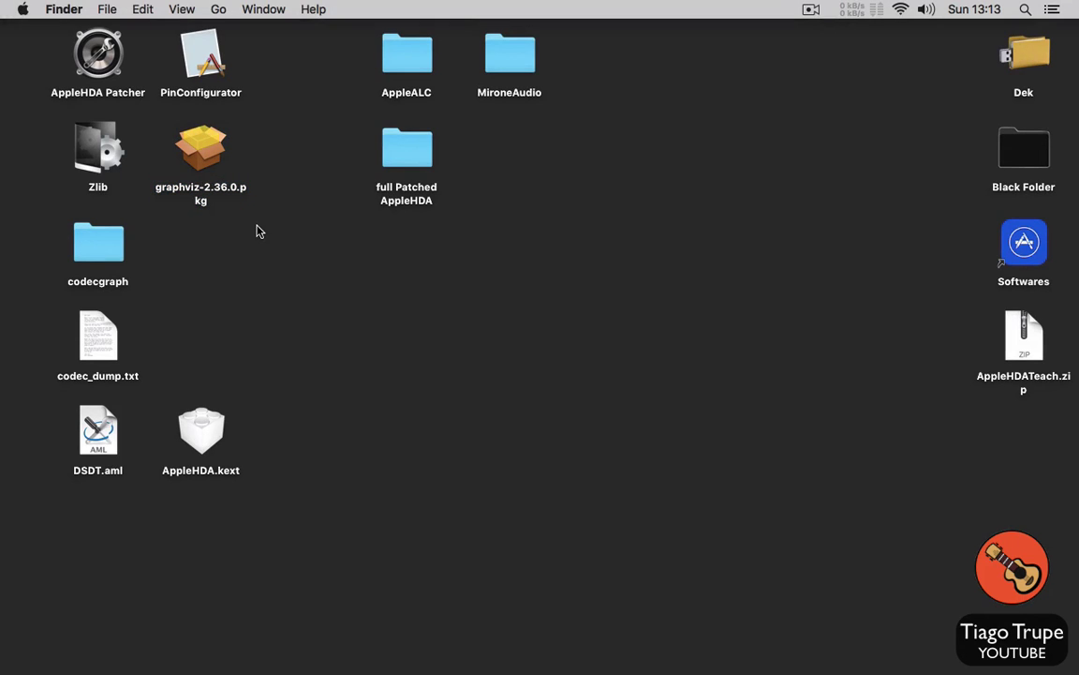
{"action": "left_click", "coordinate": [101, 259]}
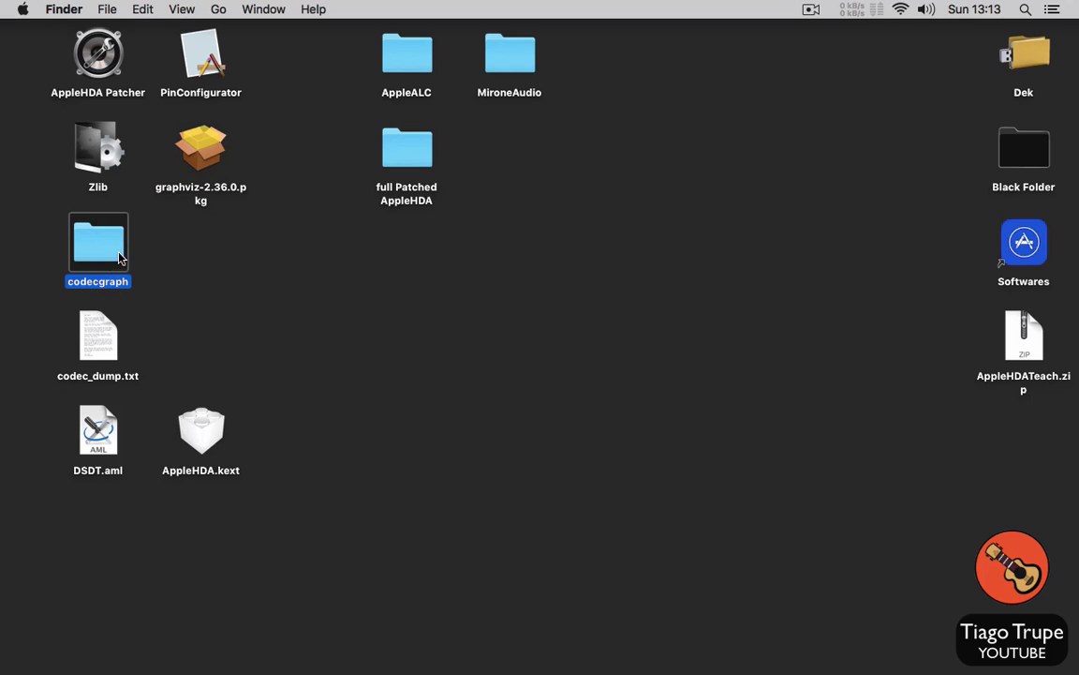
{"action": "left_click", "coordinate": [170, 251]}
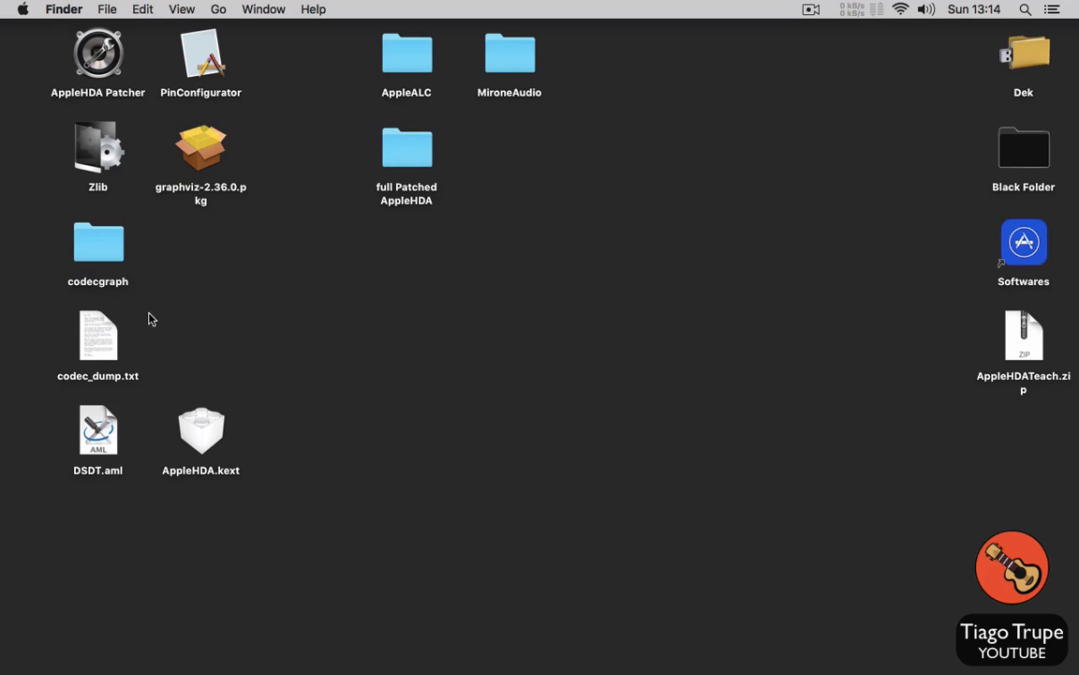
Step: Move codec_dump.txt from the desktop into the codecgraph folder and open that folder
{"action": "left_click", "coordinate": [89, 353]}
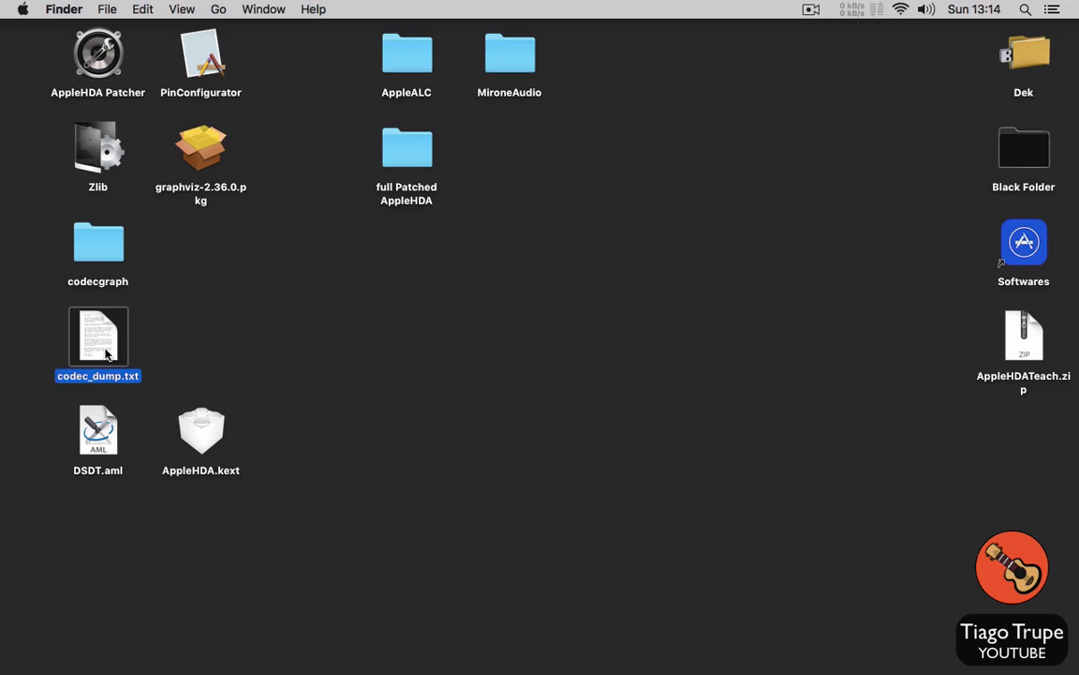
{"action": "left_click_drag", "start_coordinate": [96, 319], "coordinate": [106, 256]}
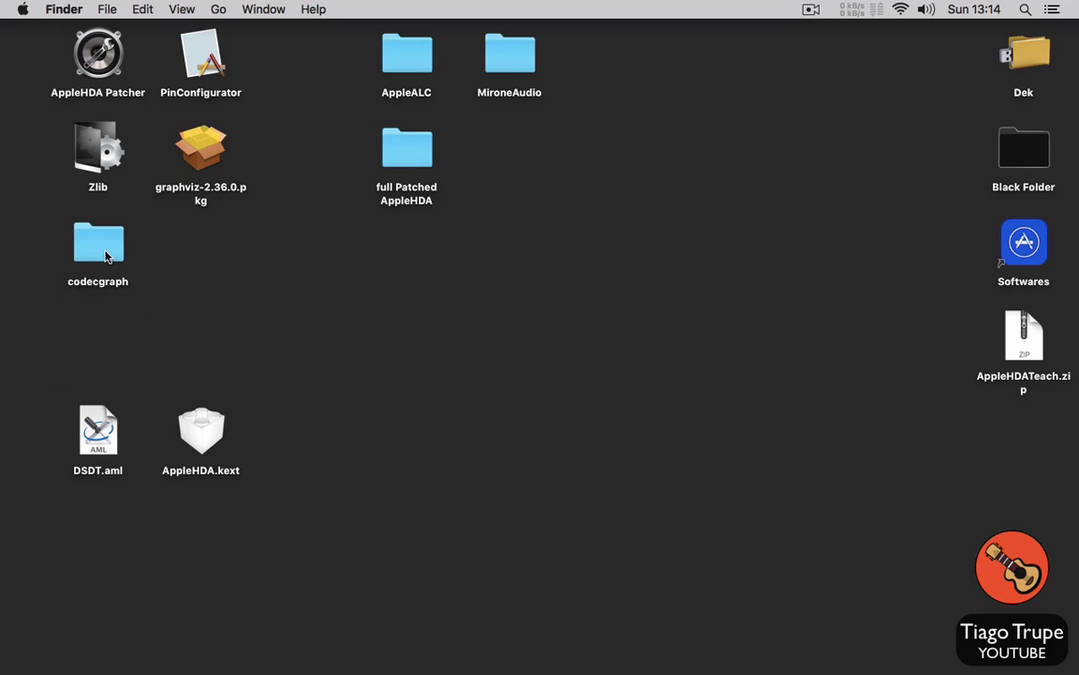
{"action": "double_click", "coordinate": [106, 255]}
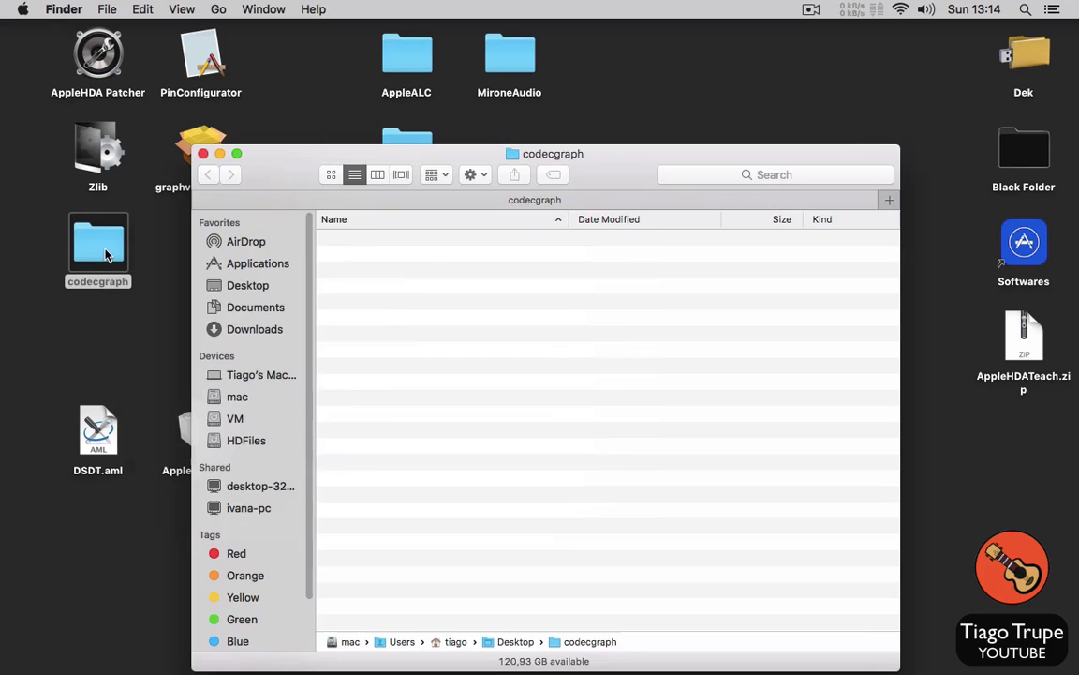
Step: Open Terminal and run the comandos.sh script from the codecgraph folder
{"action": "key", "text": "super+space"}
{"action": "type", "text": "term"}
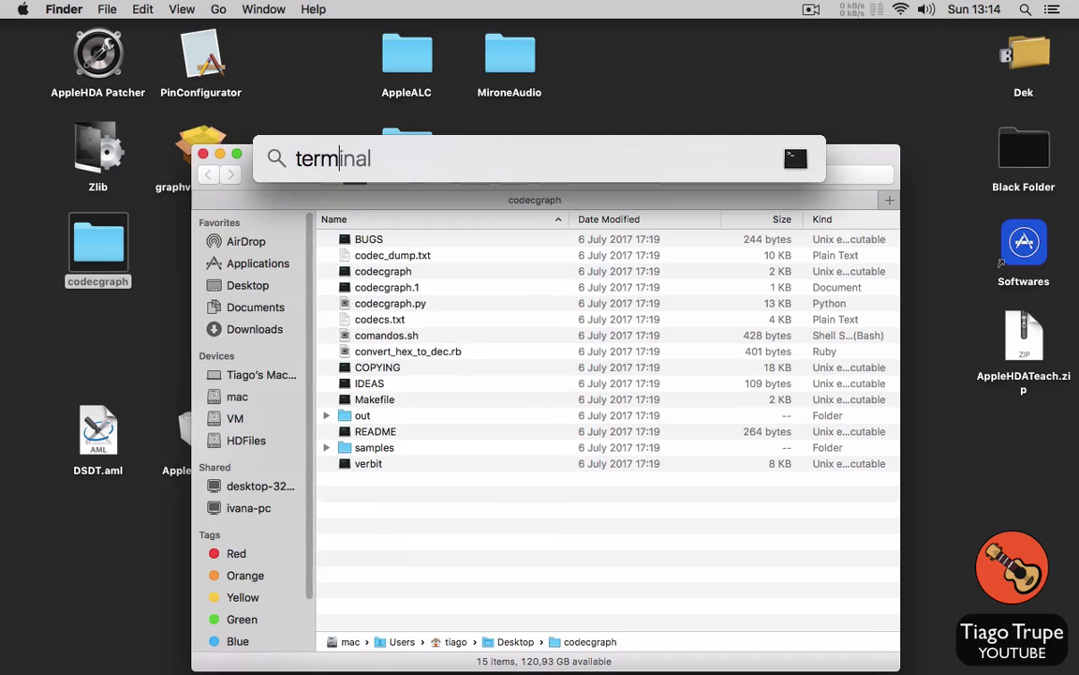
{"action": "key", "text": "Return"}
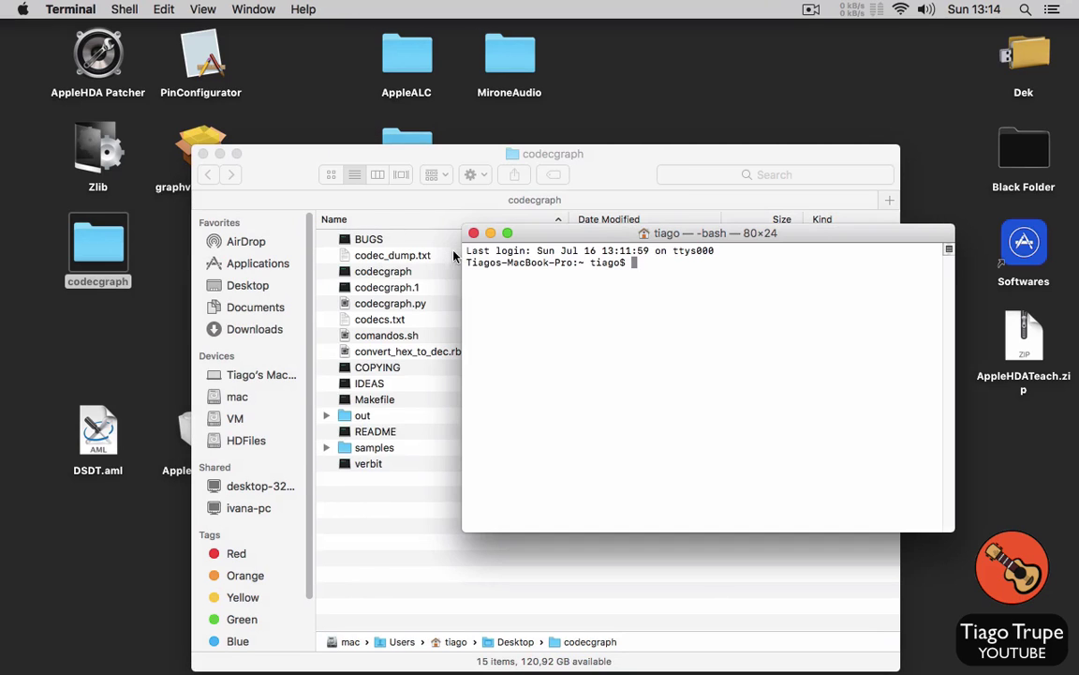
{"action": "left_click_drag", "start_coordinate": [375, 339], "coordinate": [606, 337]}
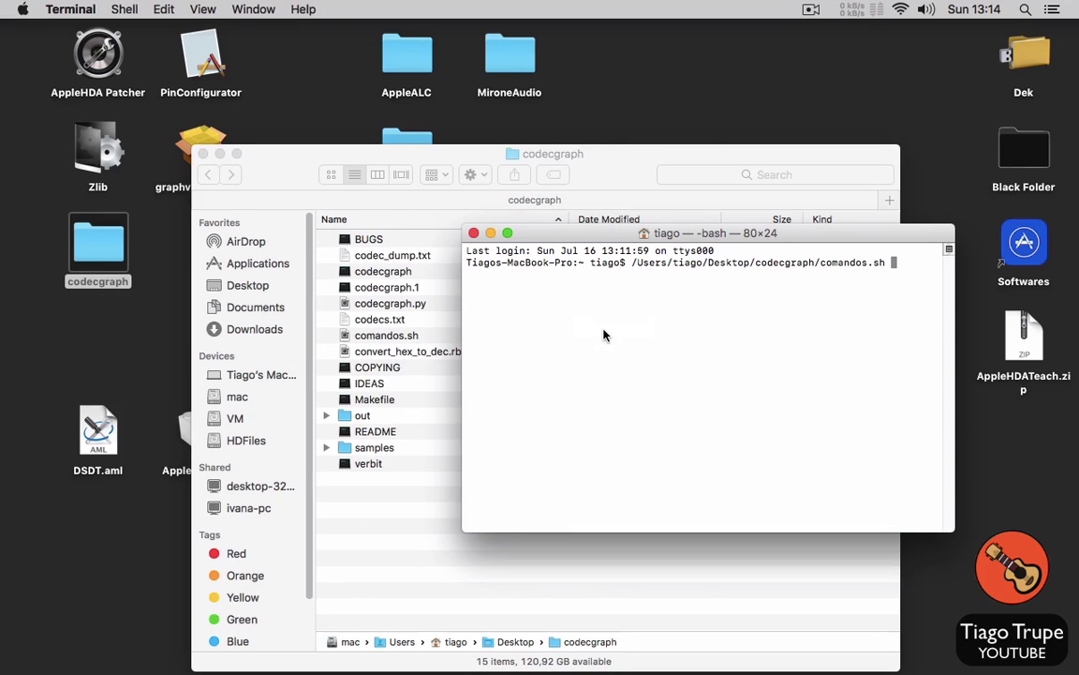
{"action": "key", "text": "Return"}
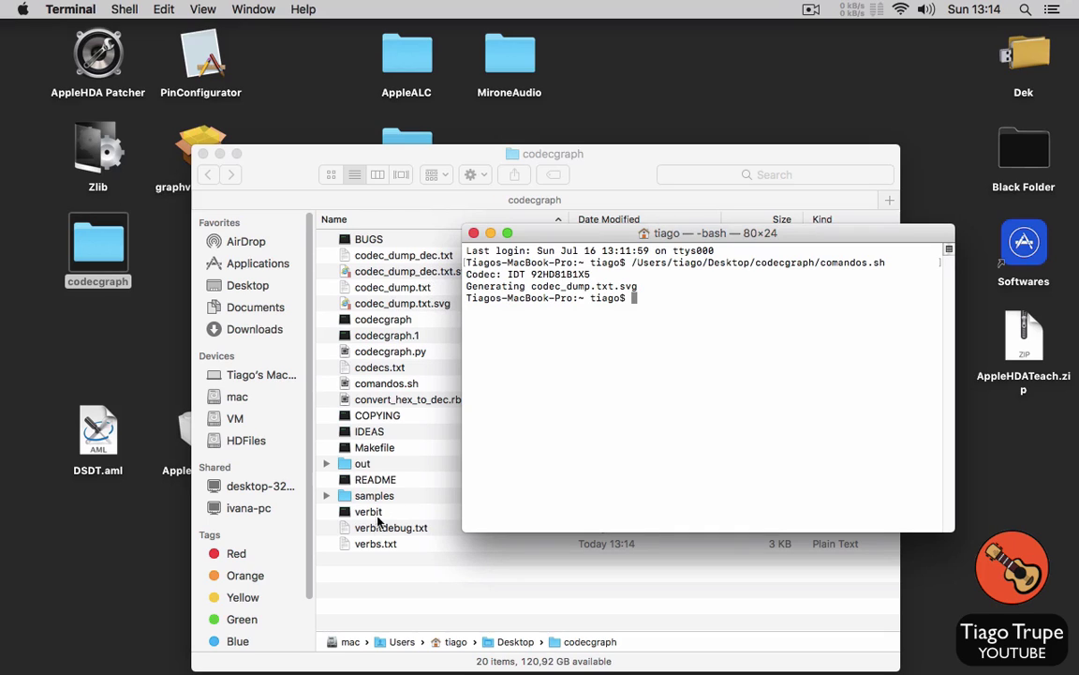
Step: Select the generated verbs.txt in the codecgraph folder and dismiss Terminal
{"action": "left_click", "coordinate": [379, 549]}
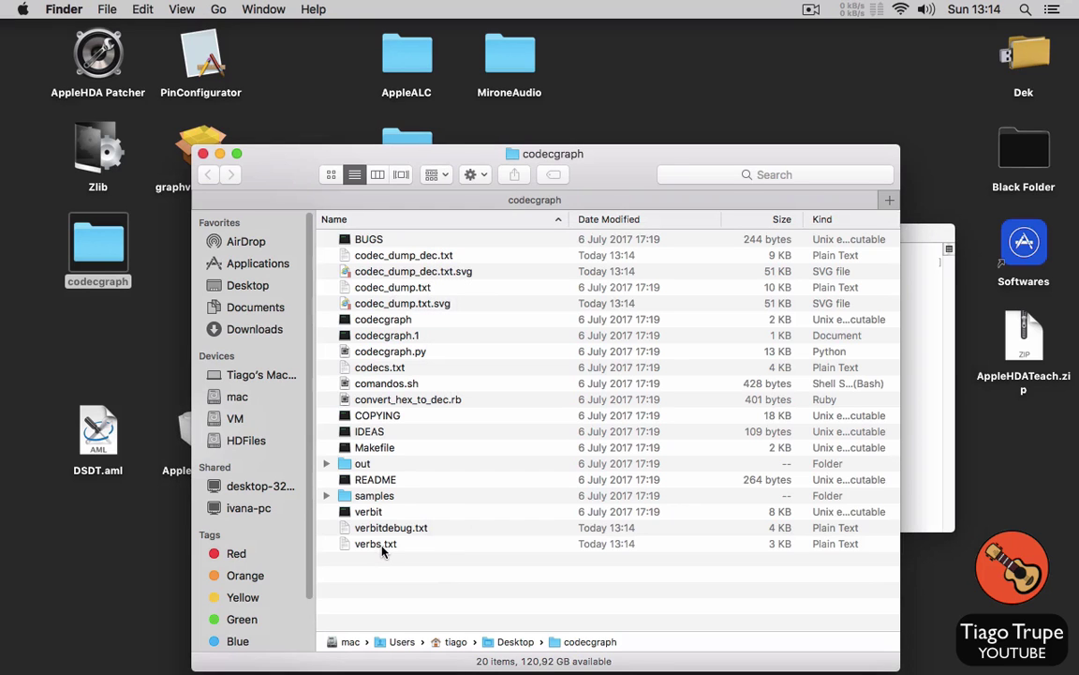
{"action": "left_click", "coordinate": [401, 542]}
{"action": "key", "text": "super+Tab"}
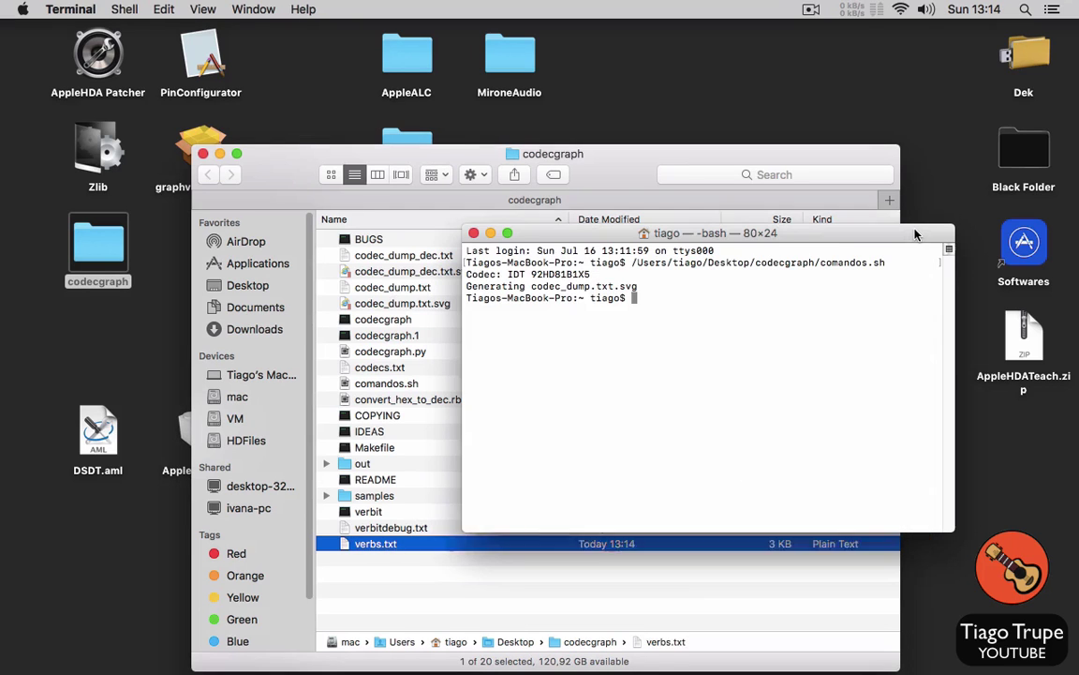
{"action": "left_click", "coordinate": [53, 8]}
{"action": "left_click", "coordinate": [128, 180]}
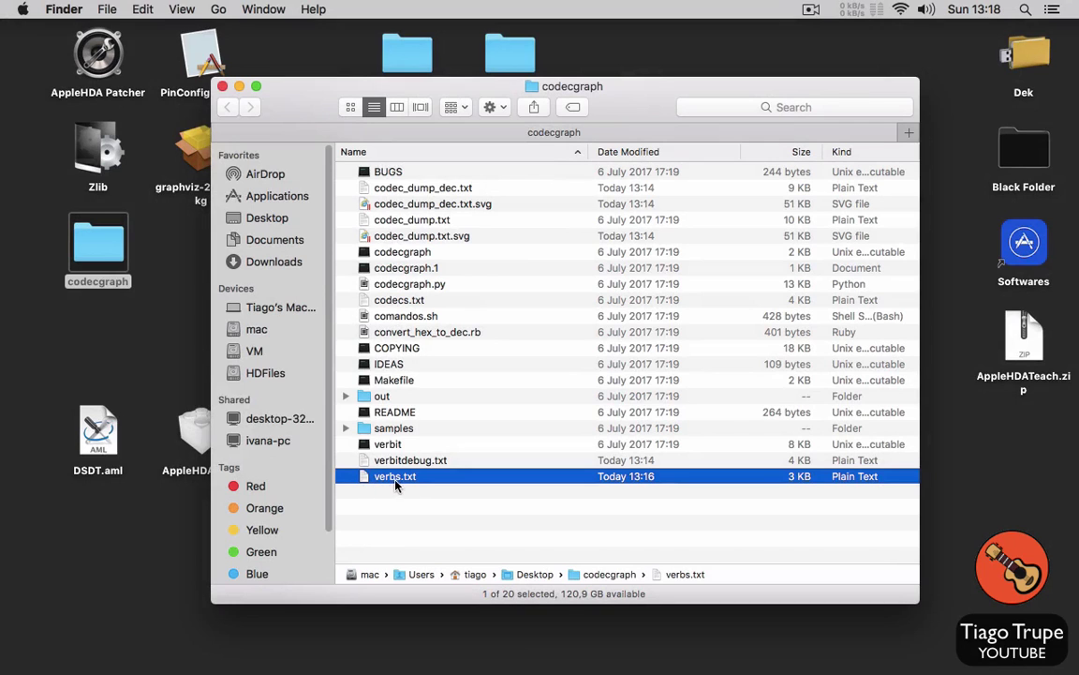
Step: Open verbs.txt in a wider window and remove the existing verb lines below the Modified Verbs table
{"action": "double_click", "coordinate": [396, 478]}
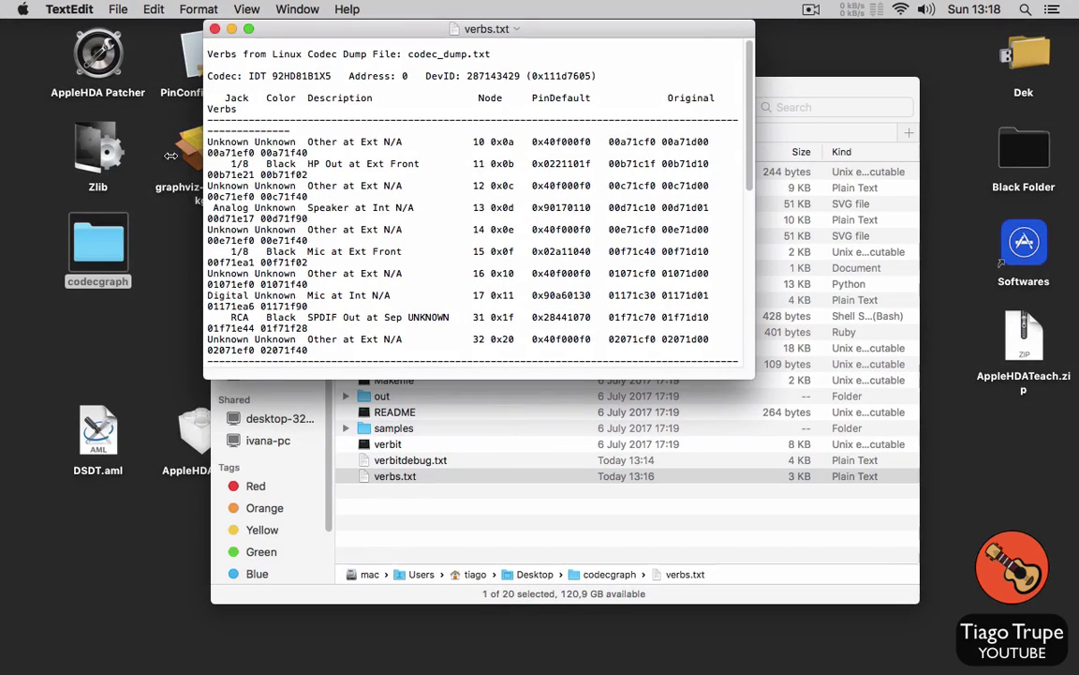
{"action": "left_click_drag", "start_coordinate": [206, 155], "coordinate": [109, 155]}
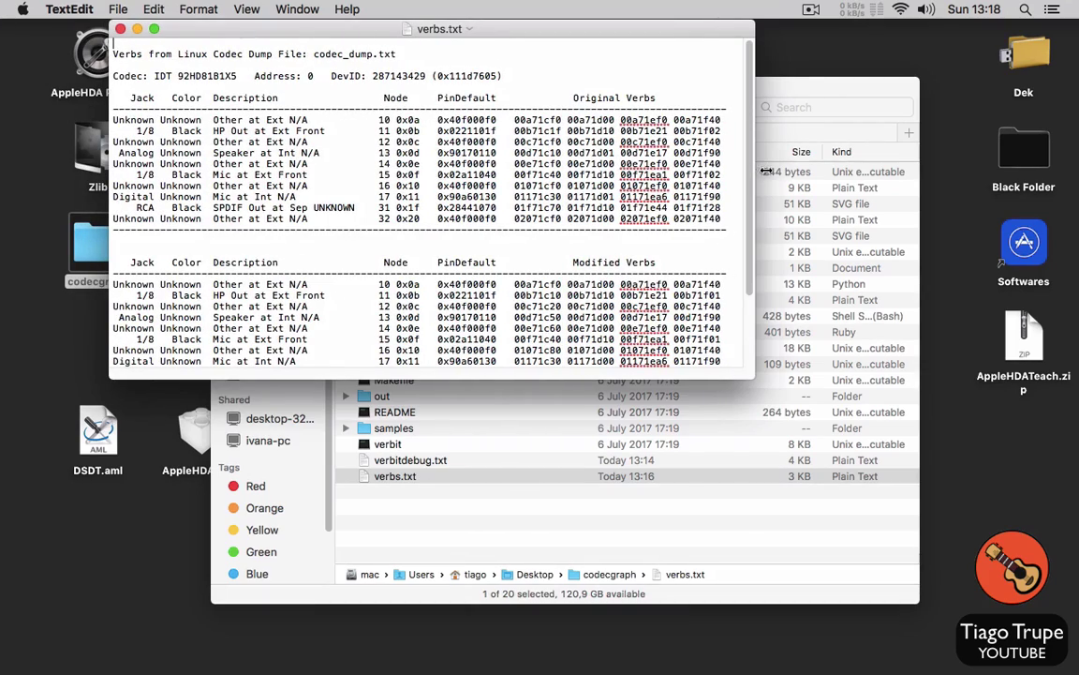
{"action": "left_click_drag", "start_coordinate": [766, 170], "coordinate": [880, 170]}
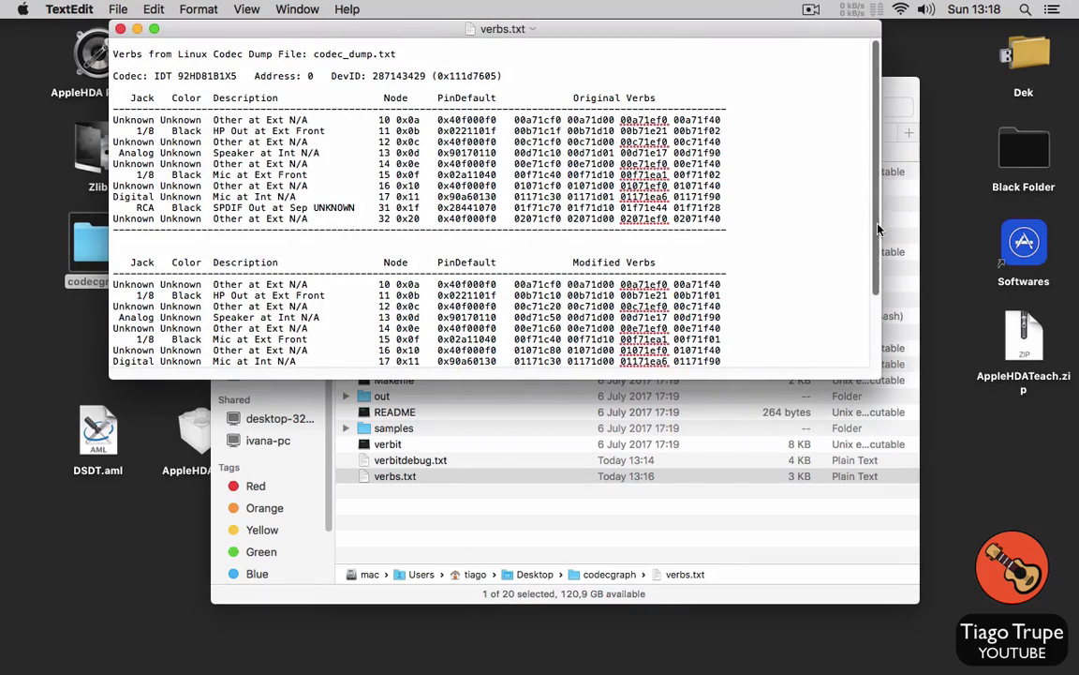
{"action": "scroll", "coordinate": [789, 225], "scroll_direction": "down", "scroll_amount": 3}
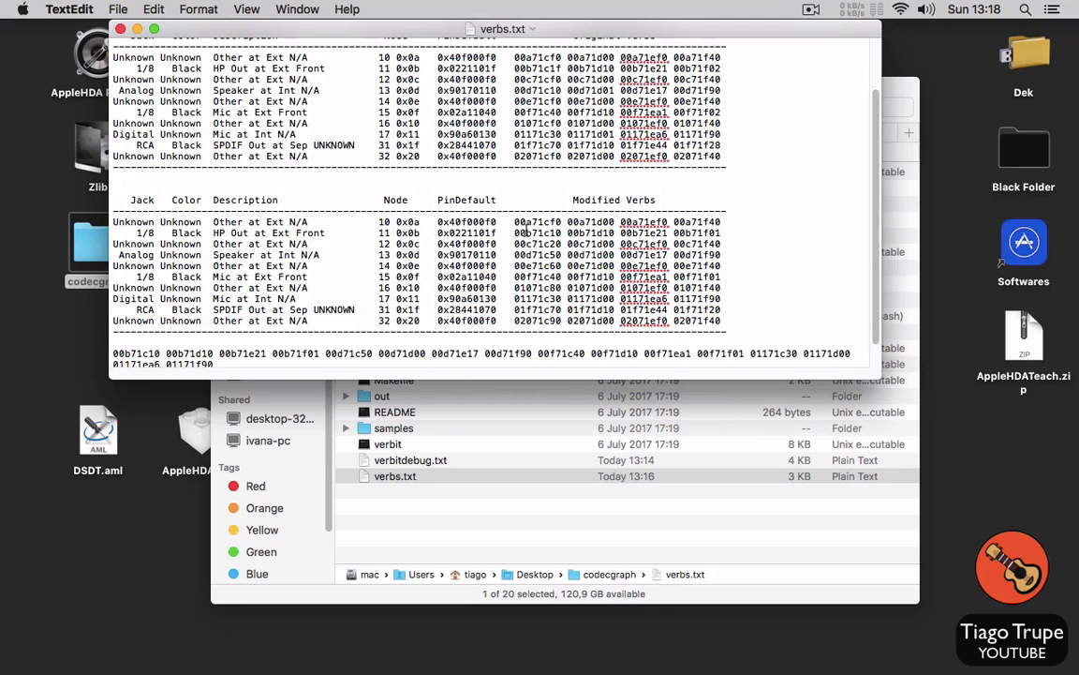
{"action": "left_click_drag", "start_coordinate": [227, 363], "coordinate": [97, 347]}
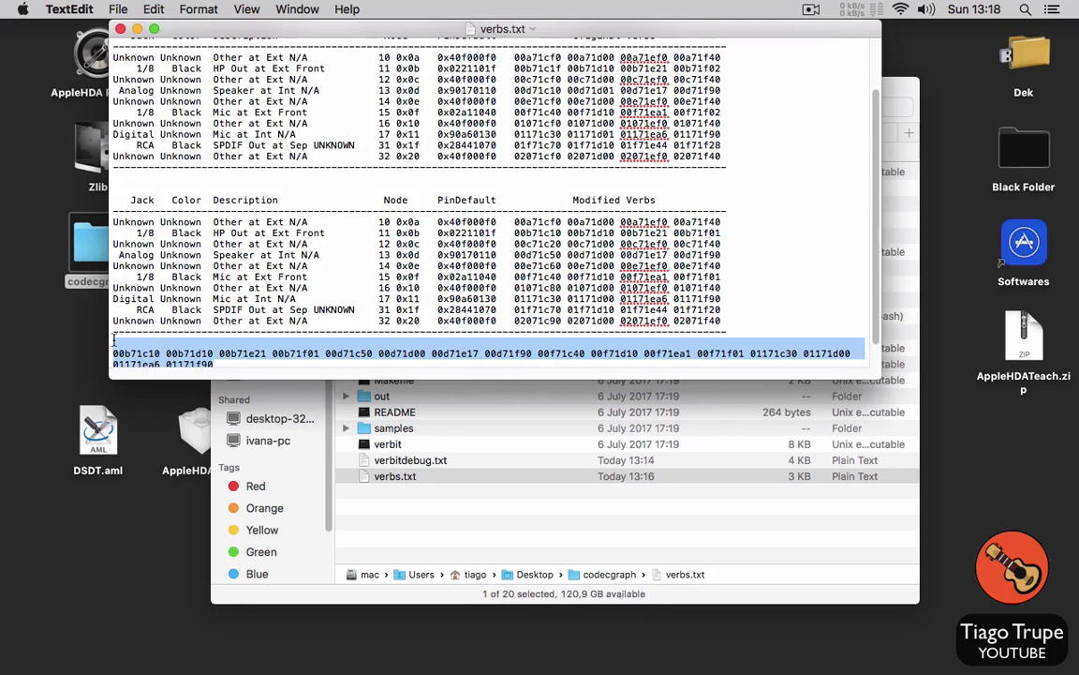
{"action": "key", "text": "super+x"}
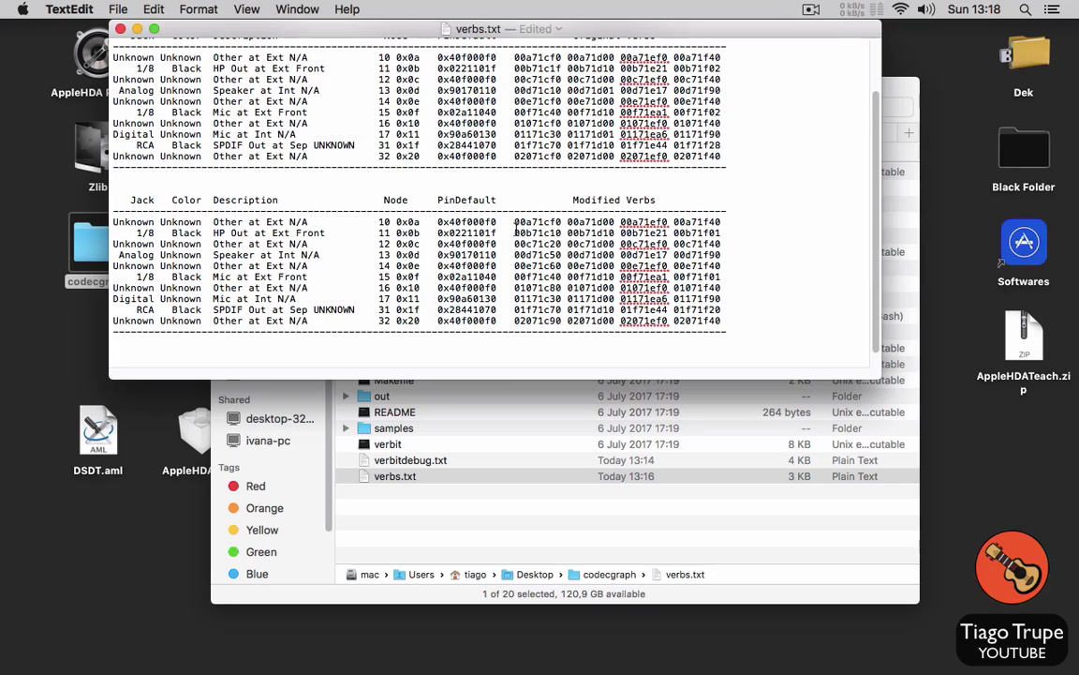
Step: Copy the modified verbs of nodes 11 (HP Out) and 13 (Speaker) onto one line below the table
{"action": "left_click_drag", "start_coordinate": [515, 232], "coordinate": [719, 232]}
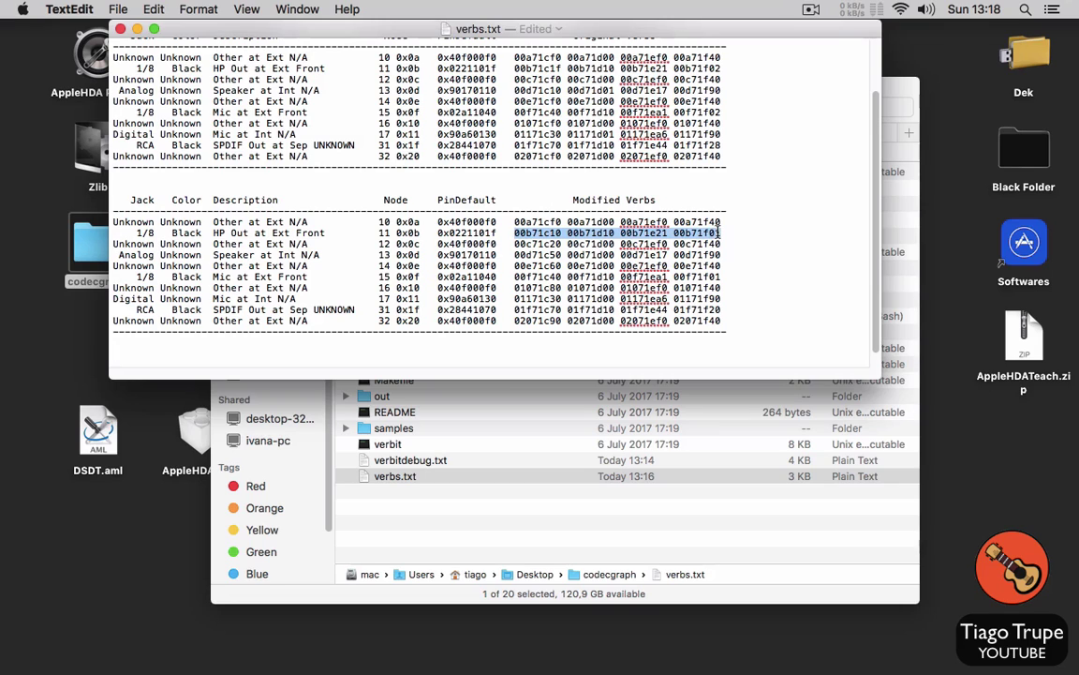
{"action": "left_click", "coordinate": [186, 357]}
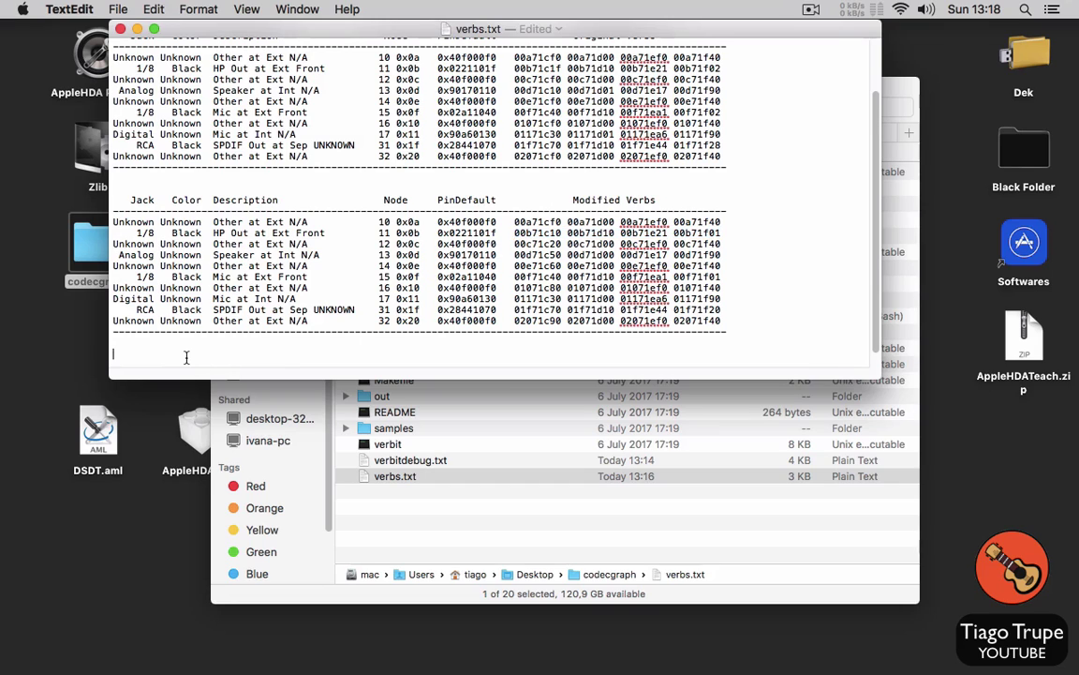
{"action": "key", "text": "super+v"}
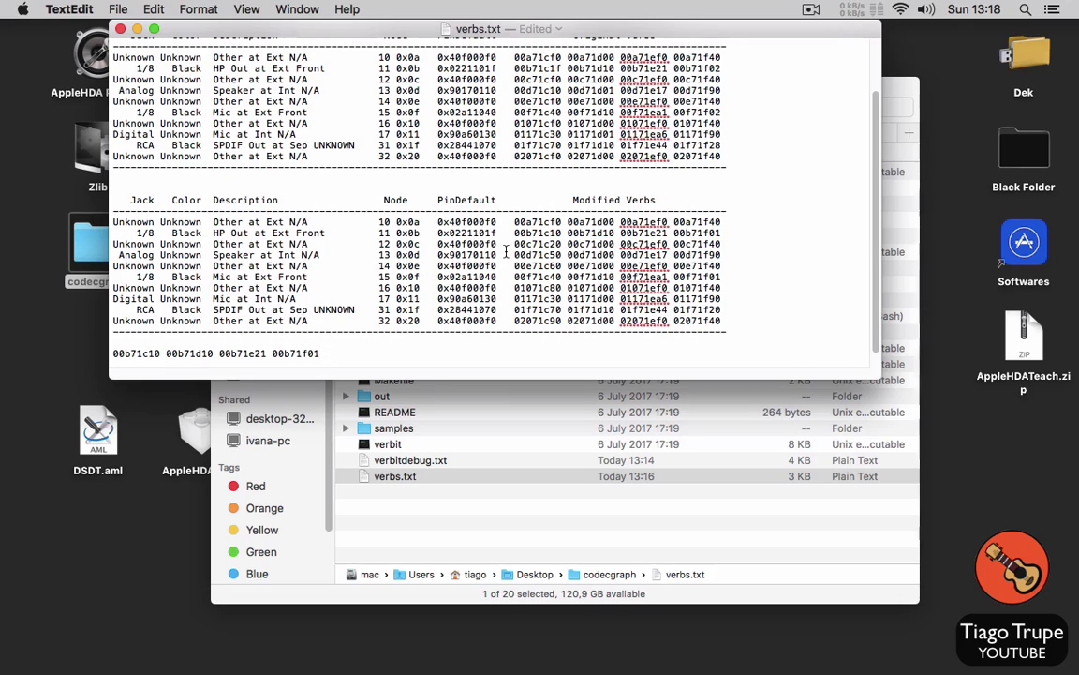
{"action": "left_click_drag", "start_coordinate": [514, 255], "coordinate": [724, 254]}
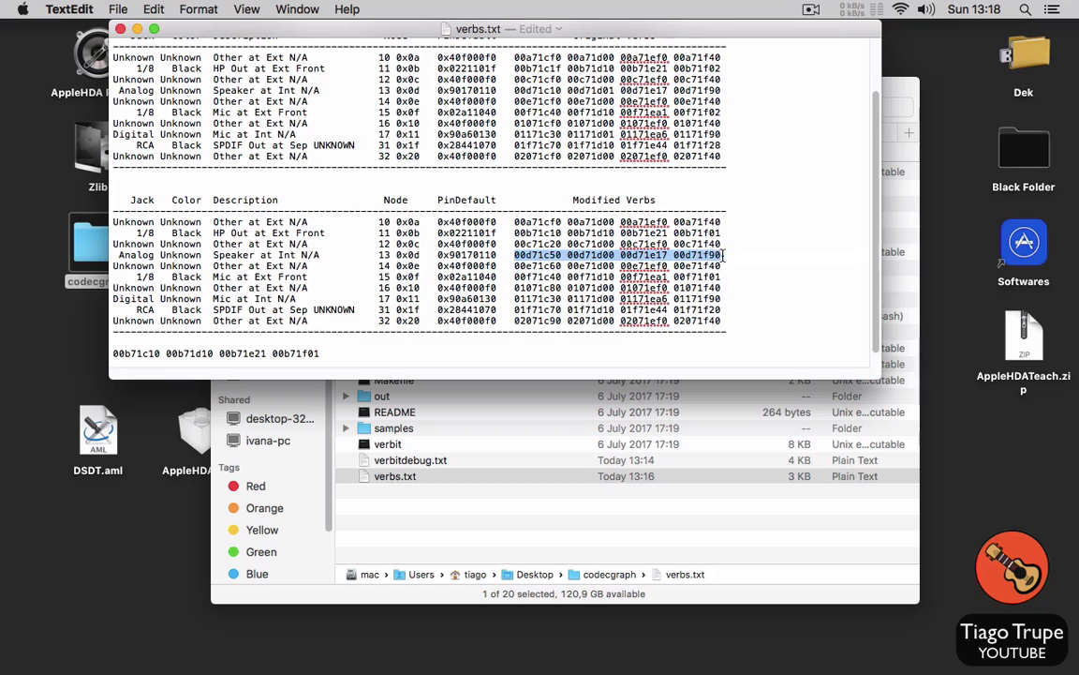
{"action": "left_click", "coordinate": [336, 353]}
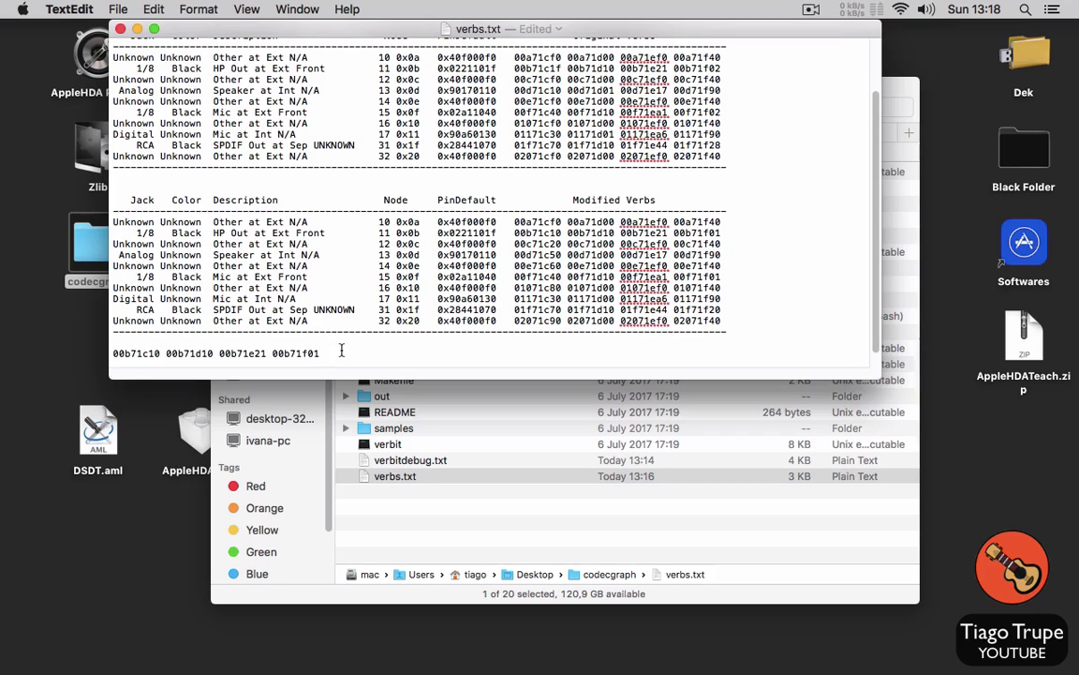
{"action": "key", "text": "super+v"}
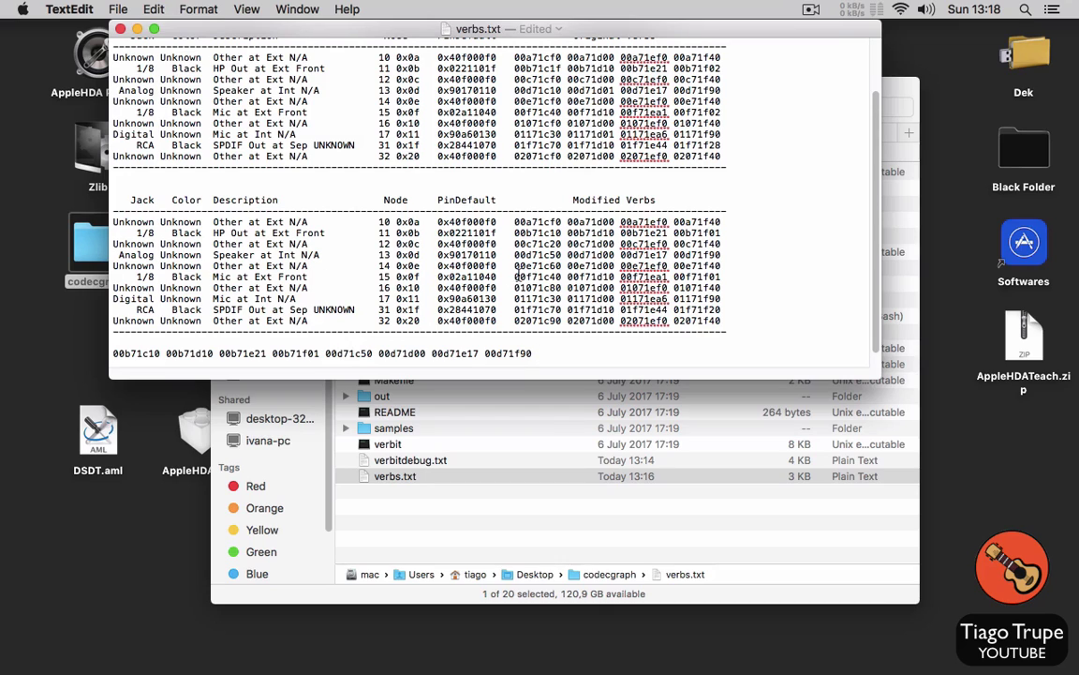
Step: Append the modified verbs of nodes 15 (Mic at Ext) and 17 (Mic at Int) to that line and save verbs.txt
{"action": "left_click_drag", "start_coordinate": [514, 276], "coordinate": [721, 277]}
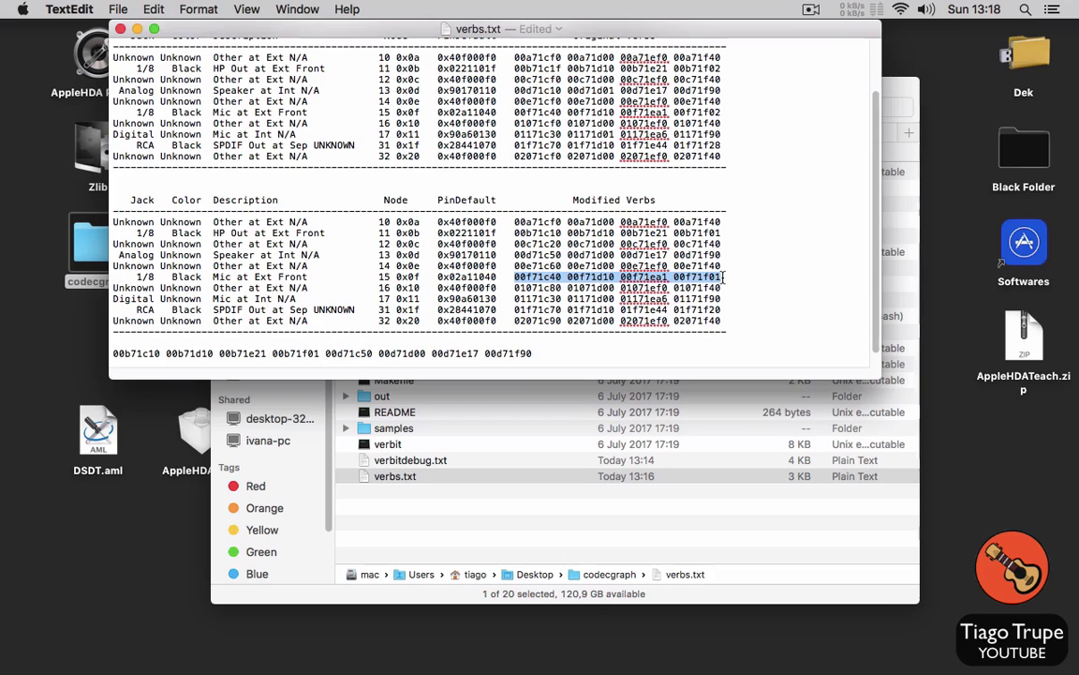
{"action": "key", "text": "super+c"}
{"action": "left_click", "coordinate": [558, 351]}
{"action": "key", "text": "super+v"}
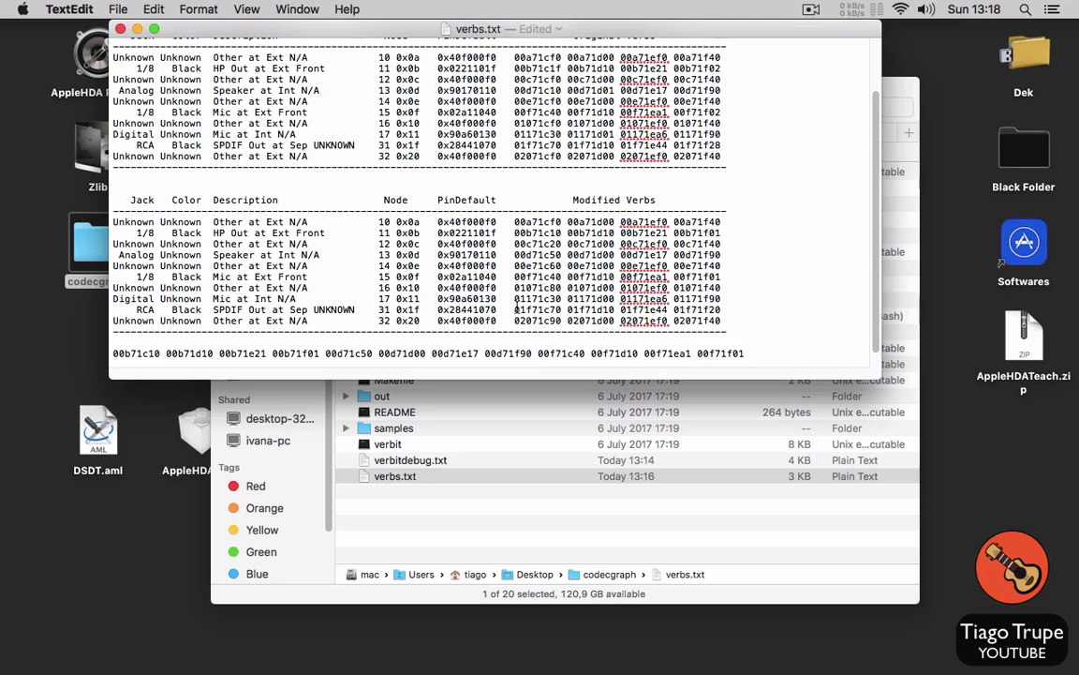
{"action": "left_click_drag", "start_coordinate": [515, 298], "coordinate": [721, 297]}
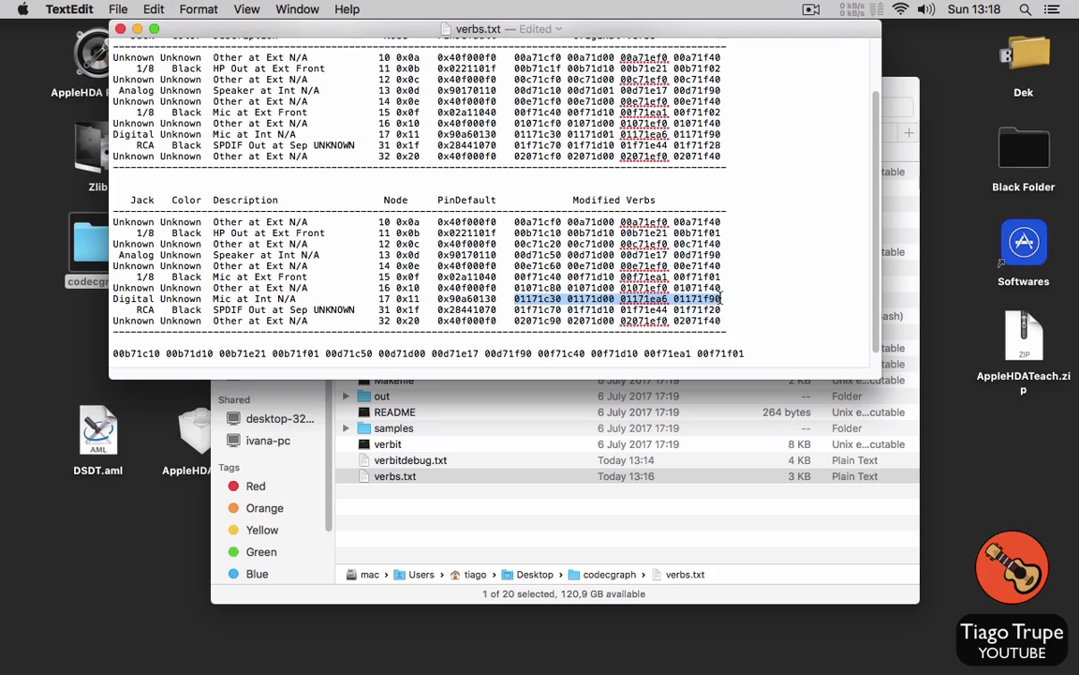
{"action": "left_click", "coordinate": [753, 352]}
{"action": "key", "text": "super+v"}
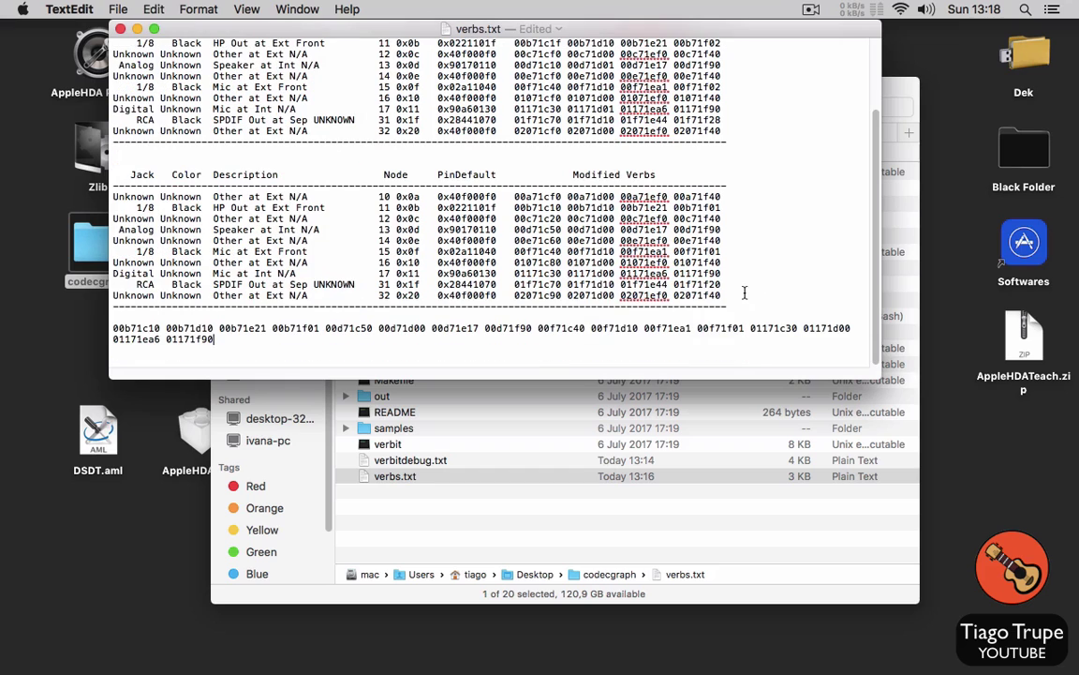
{"action": "left_click", "coordinate": [118, 9]}
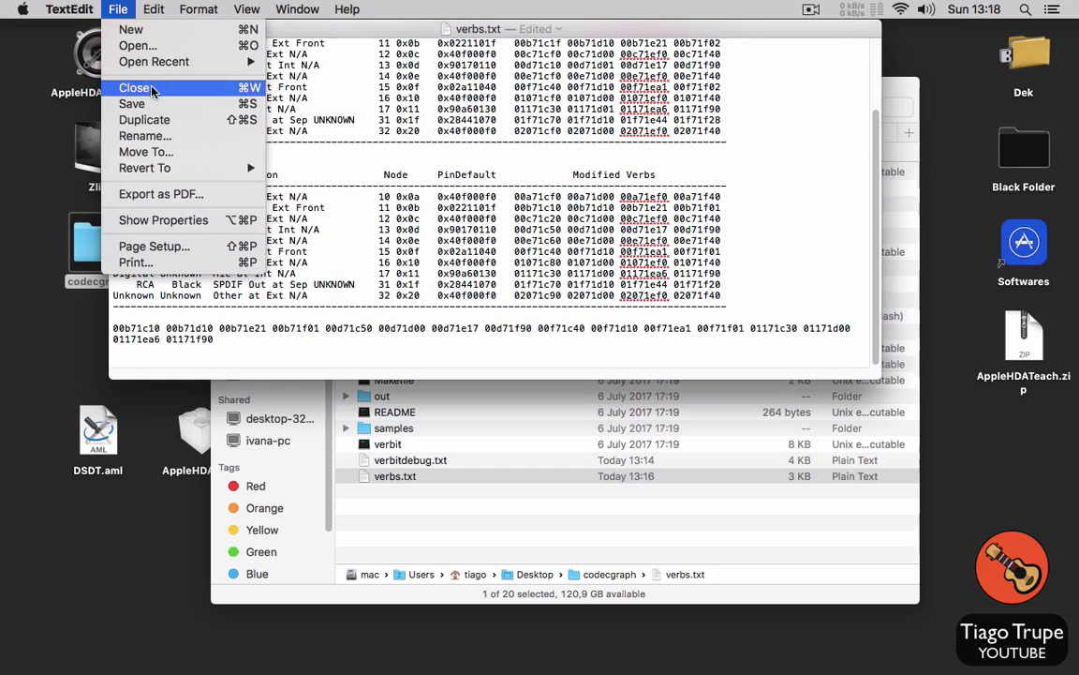
{"action": "left_click", "coordinate": [148, 106]}
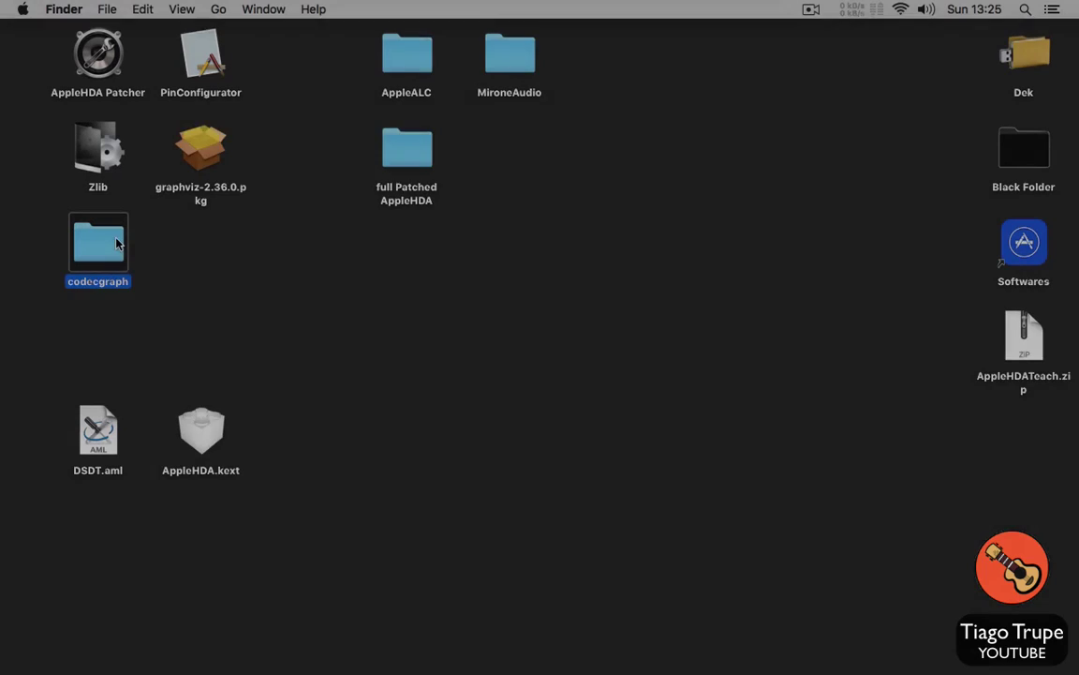
Step: Reopen verbs.txt from the codecgraph folder and copy the combined verb line below the Modified Verbs table
{"action": "double_click", "coordinate": [97, 246]}
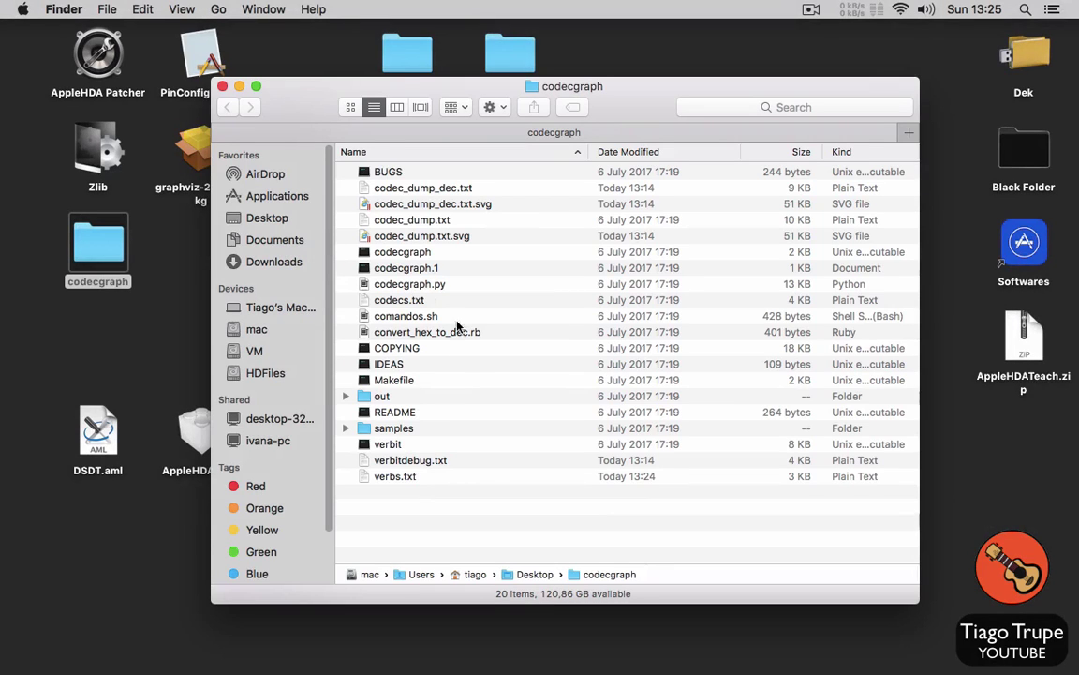
{"action": "double_click", "coordinate": [405, 476]}
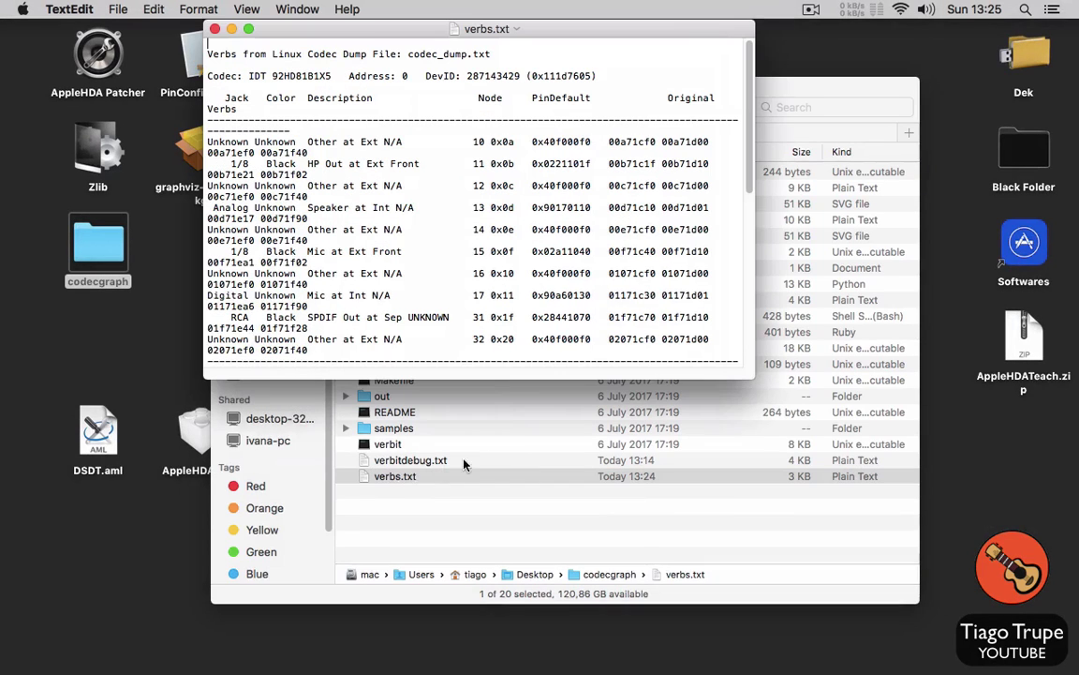
{"action": "left_click_drag", "start_coordinate": [754, 205], "coordinate": [890, 204]}
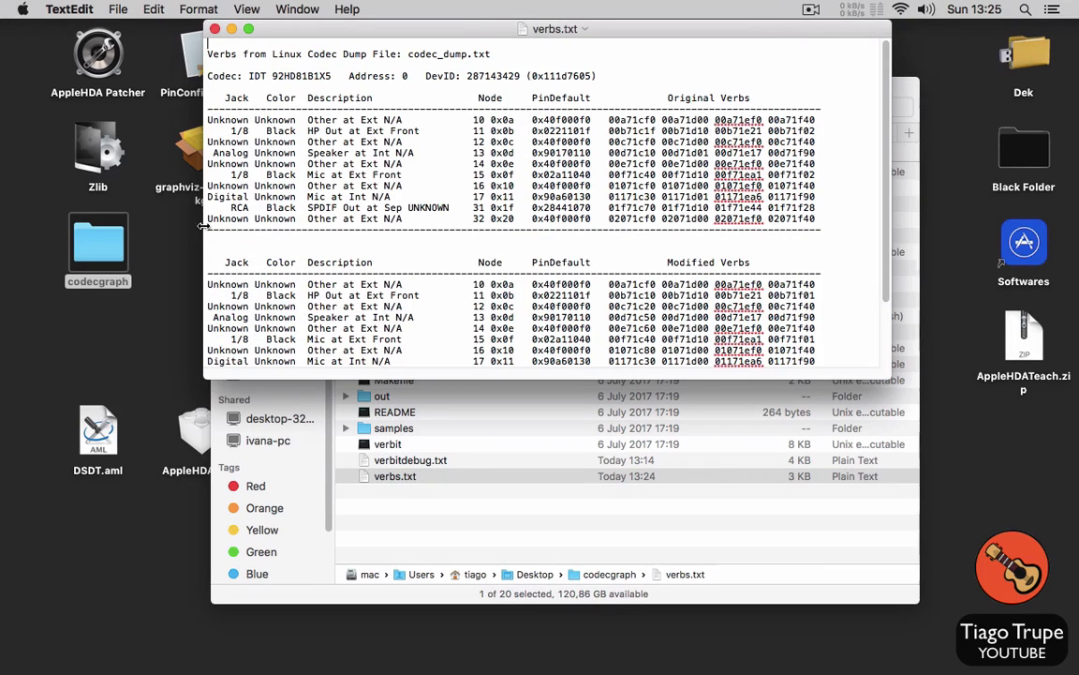
{"action": "left_click_drag", "start_coordinate": [198, 208], "coordinate": [178, 208]}
{"action": "scroll", "coordinate": [490, 260], "scroll_direction": "down", "scroll_amount": 3}
{"action": "left_click_drag", "start_coordinate": [351, 351], "coordinate": [188, 339]}
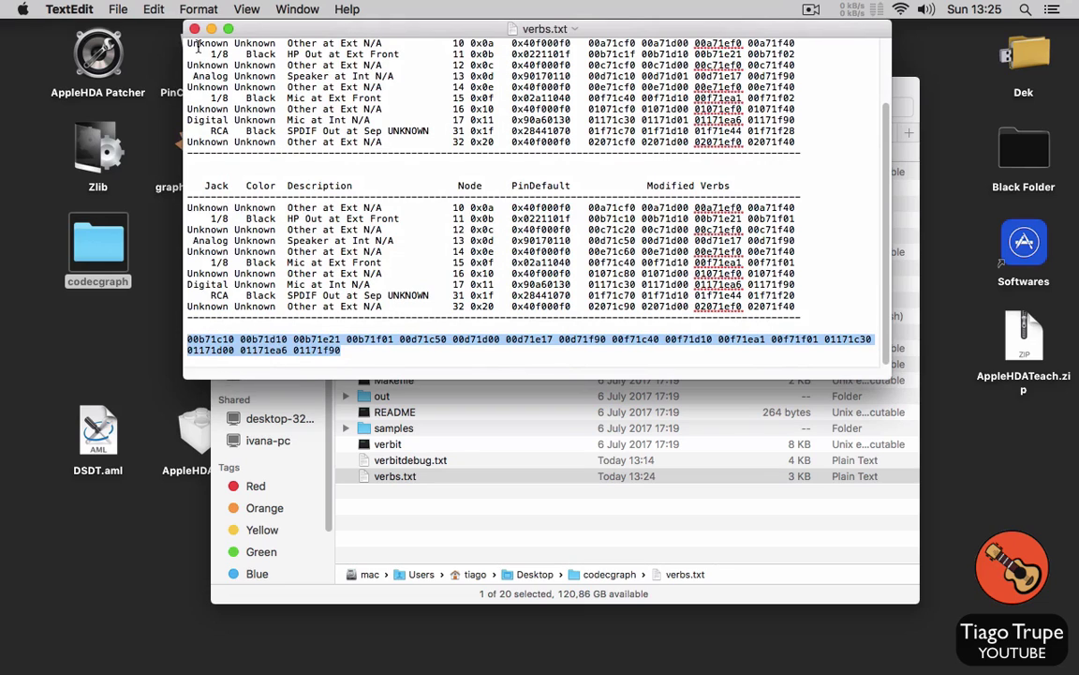
Step: Clear the windows covering PinConfigurator on the desktop, open it, and parse the copied verbs there
{"action": "left_click", "coordinate": [146, 62]}
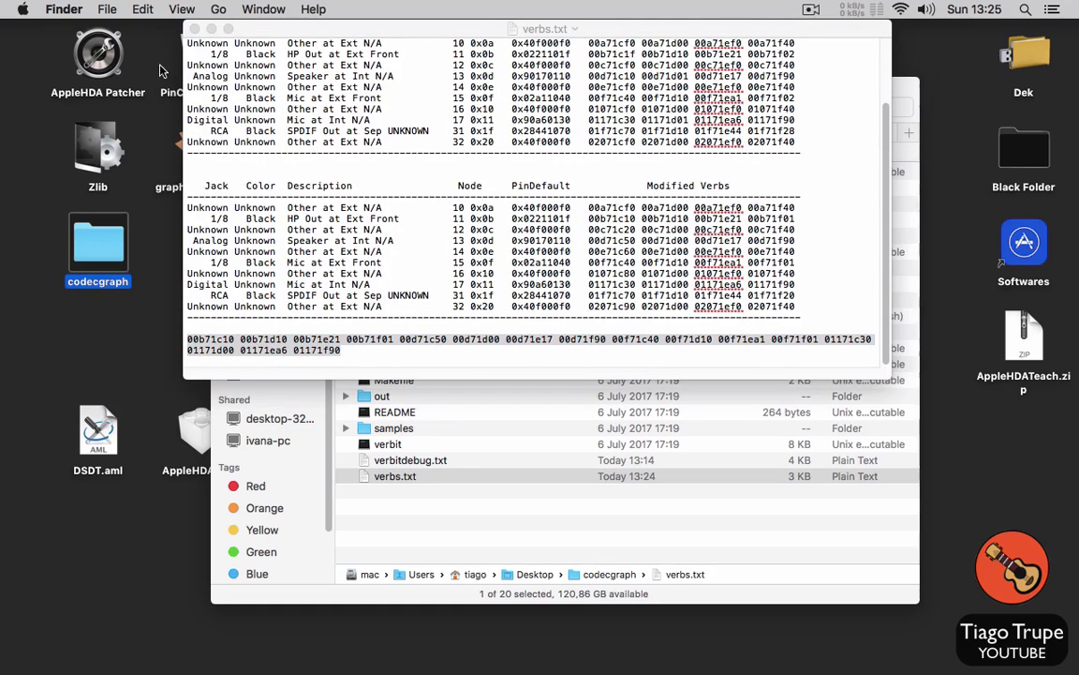
{"action": "left_click_drag", "start_coordinate": [278, 34], "coordinate": [372, 36]}
{"action": "left_click", "coordinate": [200, 58]}
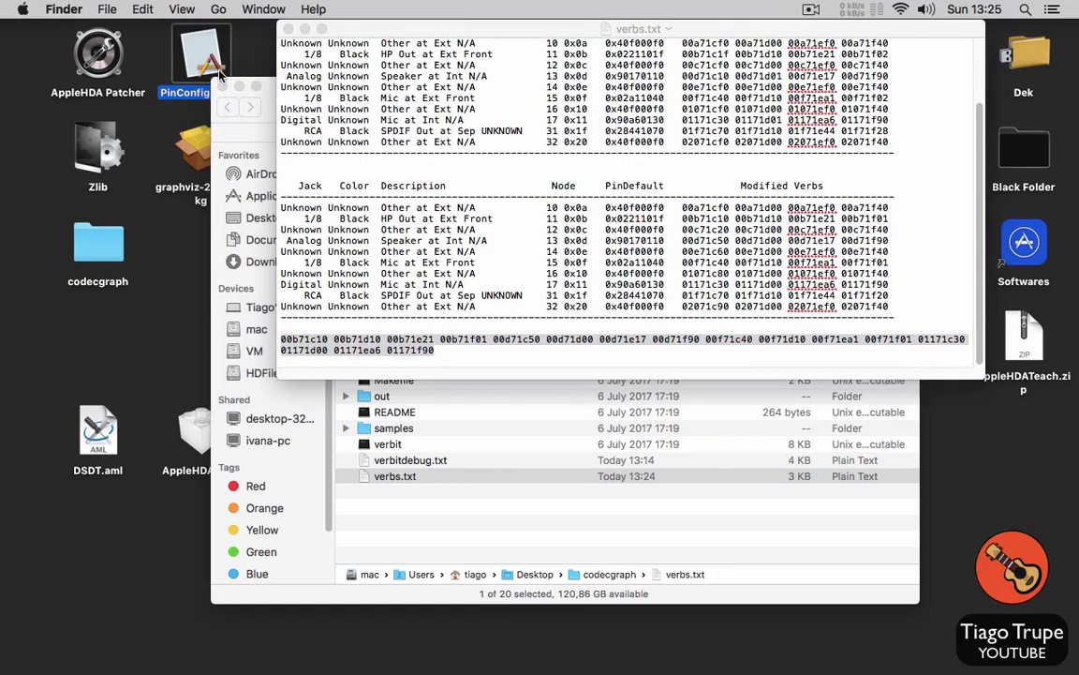
{"action": "left_click_drag", "start_coordinate": [231, 91], "coordinate": [239, 100]}
{"action": "left_click", "coordinate": [233, 98]}
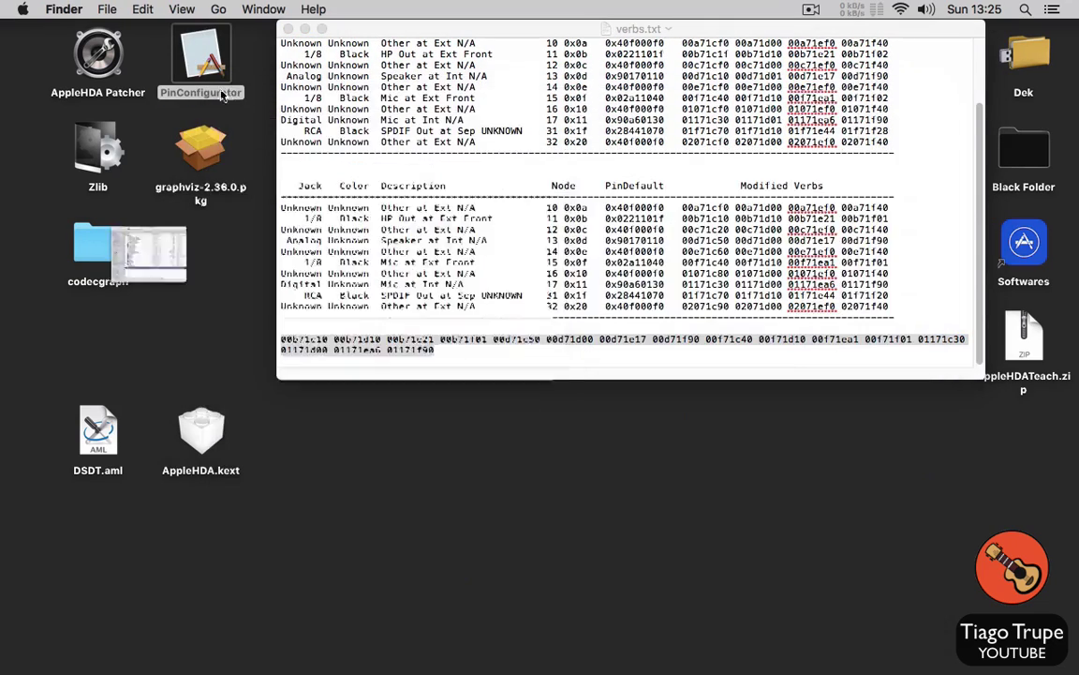
{"action": "double_click", "coordinate": [187, 61]}
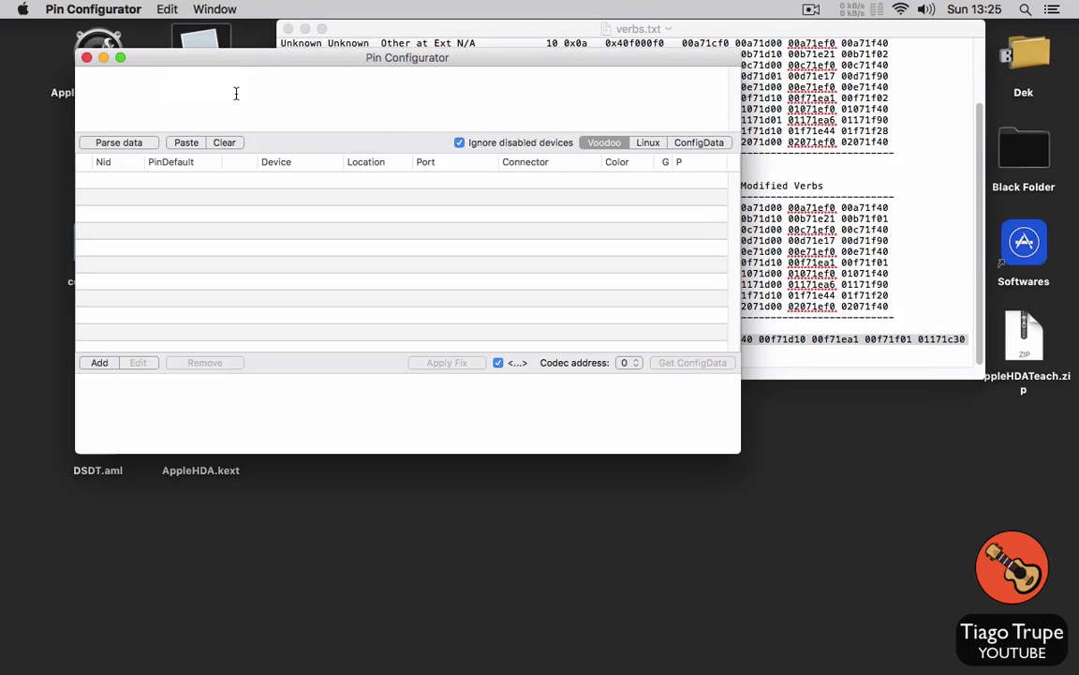
{"action": "key", "text": "super+v"}
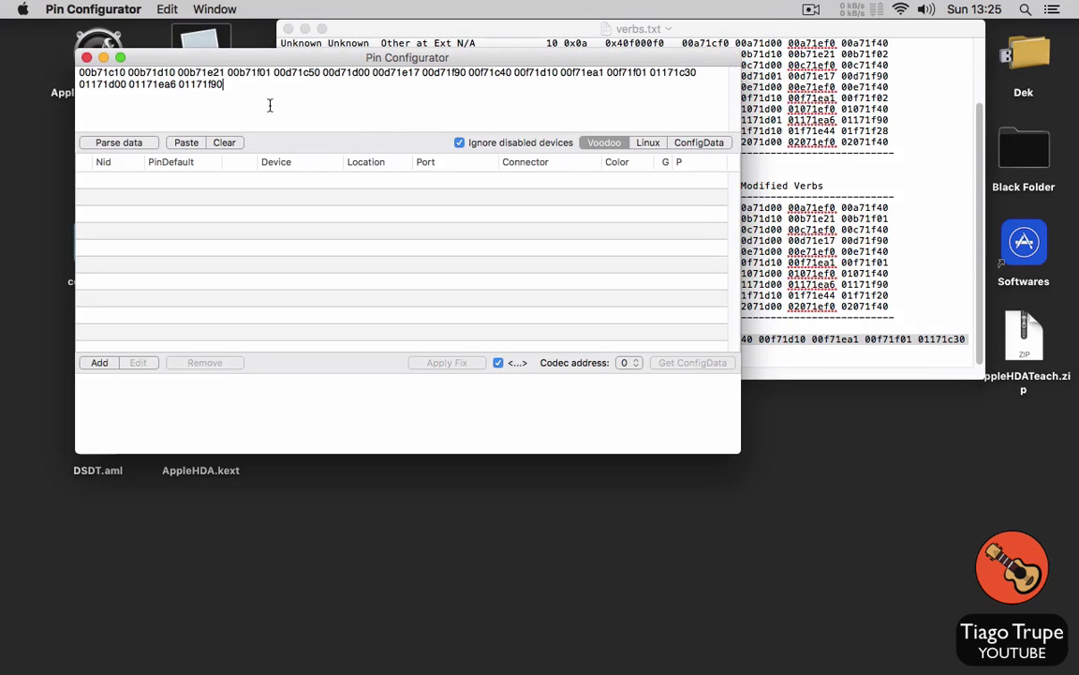
{"action": "left_click", "coordinate": [119, 143]}
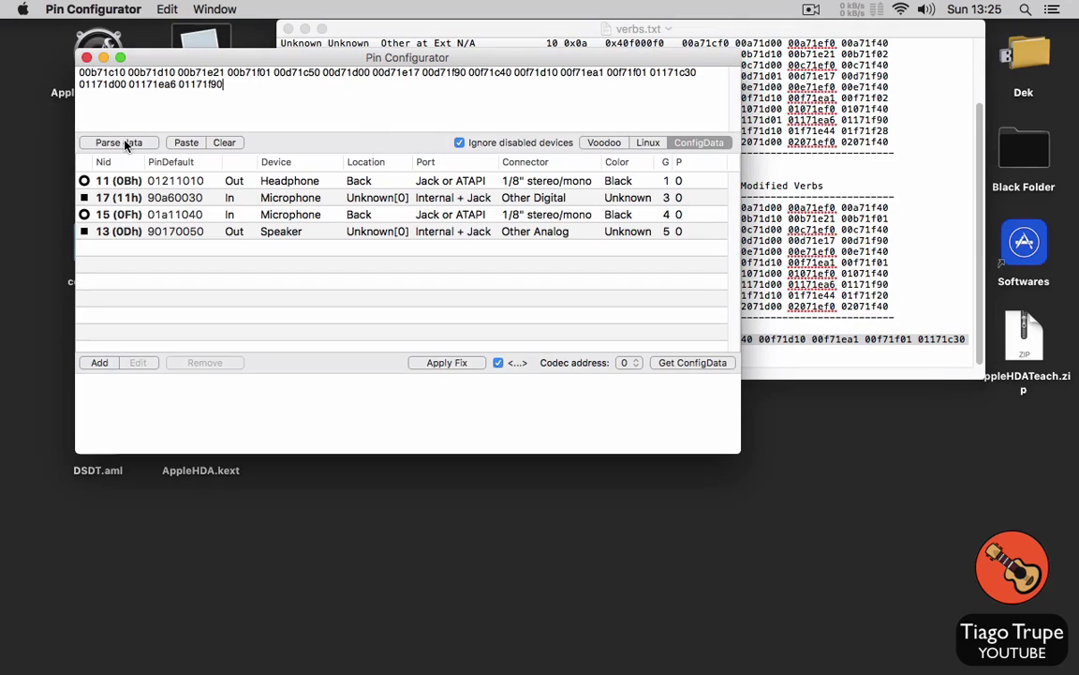
Step: Set the group of microphone node 17 (11h) to 2 and save the node
{"action": "double_click", "coordinate": [664, 197]}
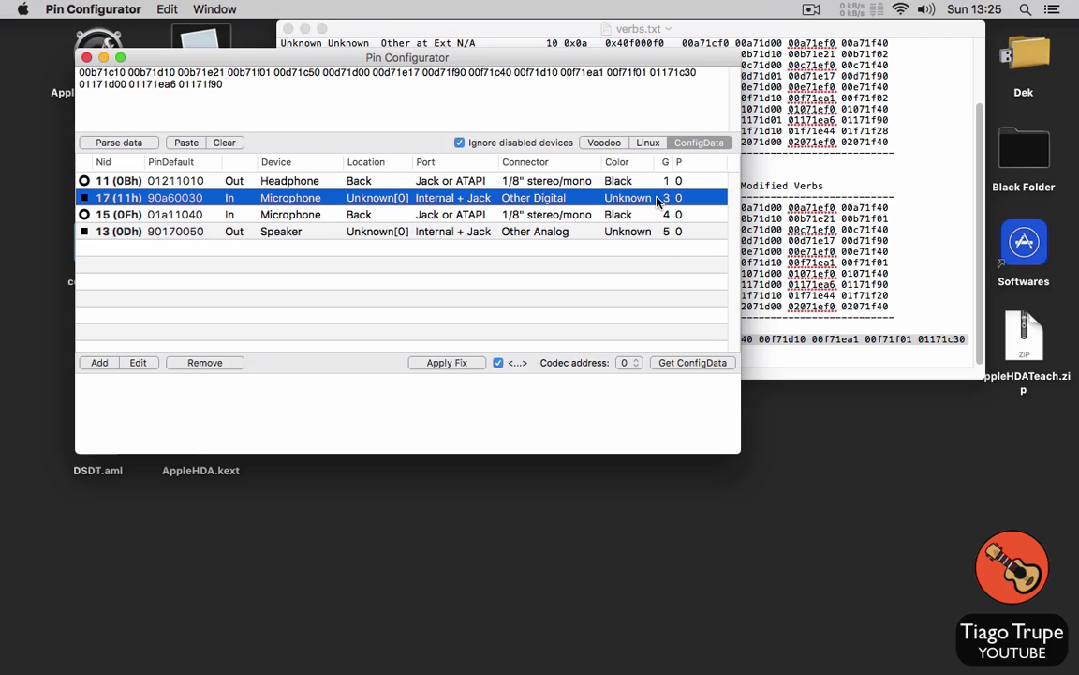
{"action": "left_click", "coordinate": [463, 299]}
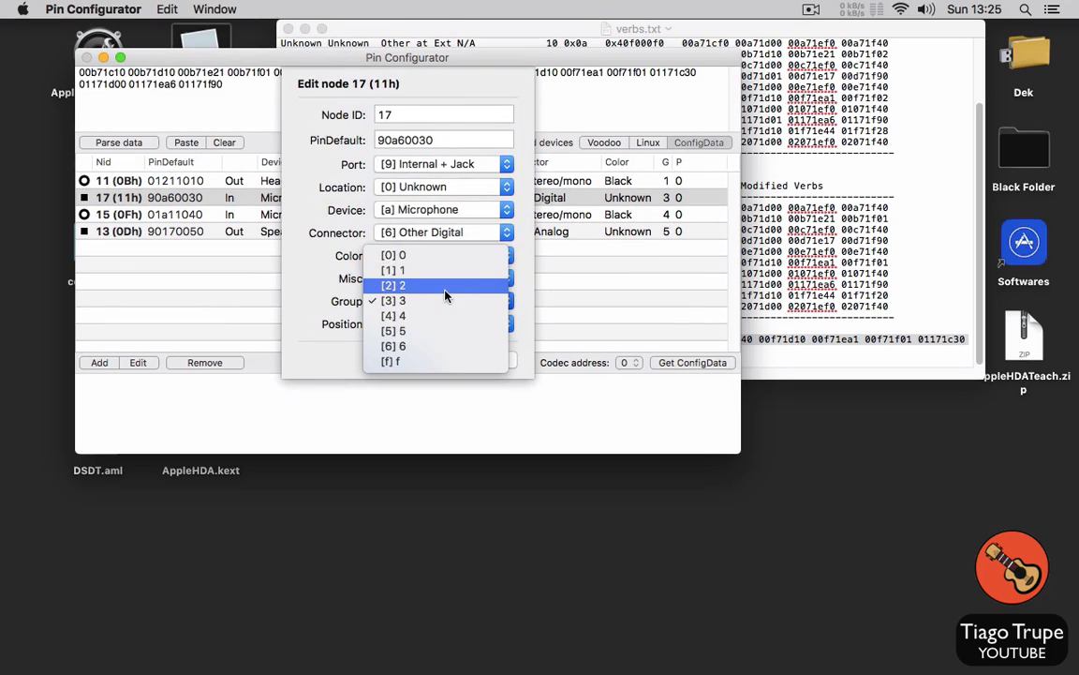
{"action": "left_click", "coordinate": [446, 286]}
{"action": "left_click", "coordinate": [402, 360]}
Step: Set the group of microphone node 15 (0Fh) to 3 and save the node
{"action": "double_click", "coordinate": [666, 215]}
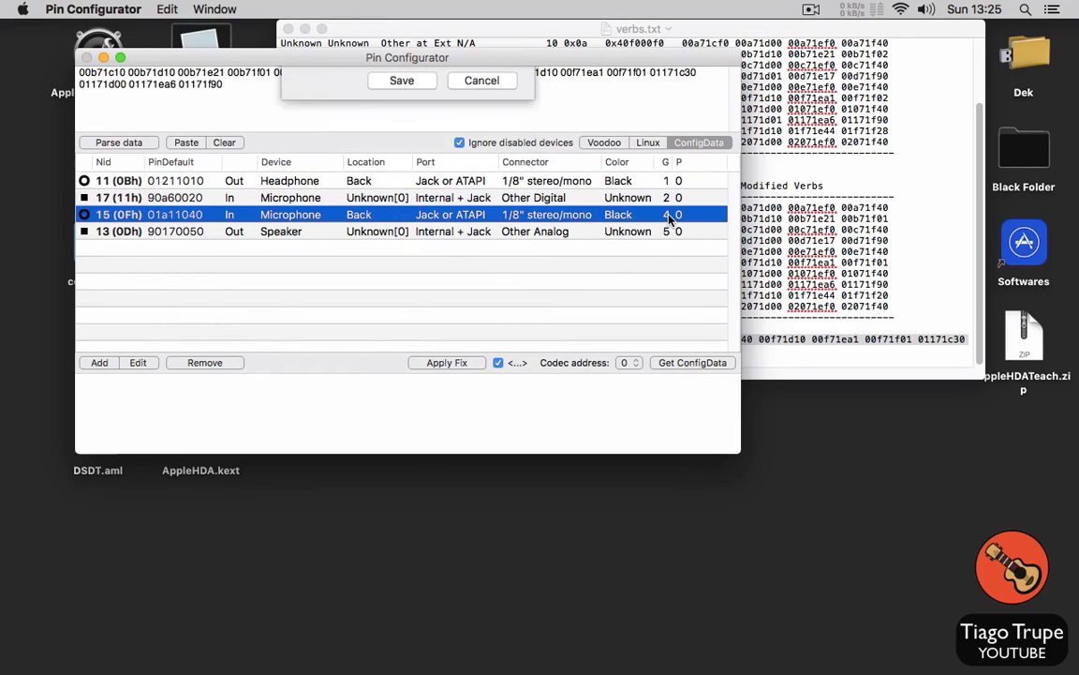
{"action": "left_click", "coordinate": [444, 301]}
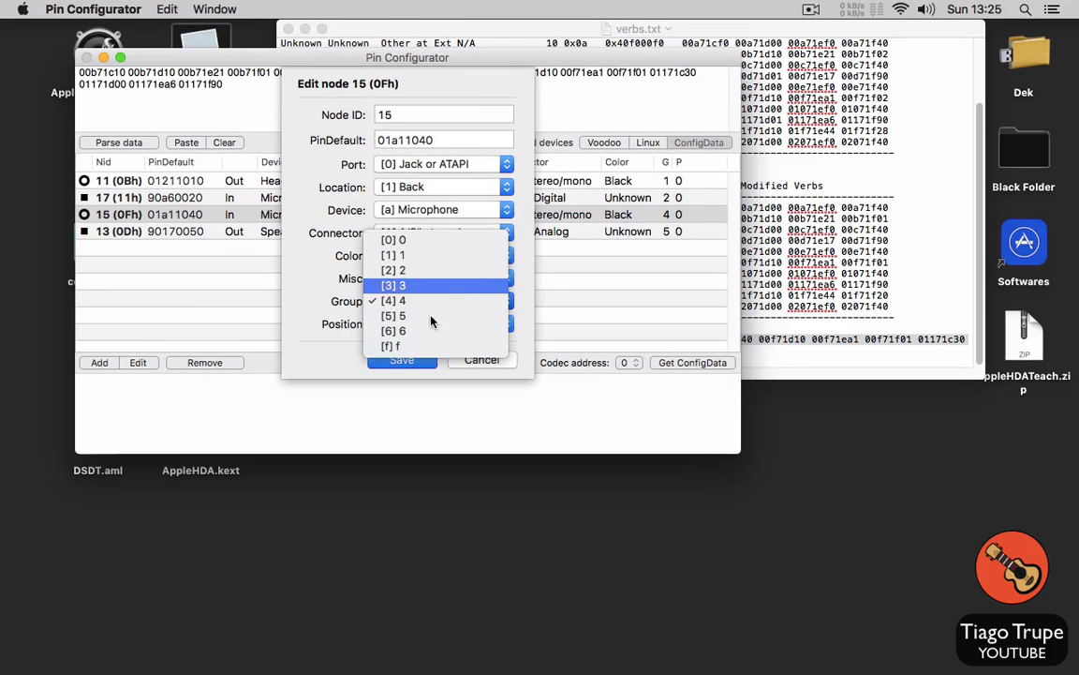
{"action": "left_click", "coordinate": [403, 285]}
{"action": "left_click", "coordinate": [401, 360]}
Step: Set the group of speaker node 13 (0Dh) to 4 and save the node
{"action": "double_click", "coordinate": [667, 232]}
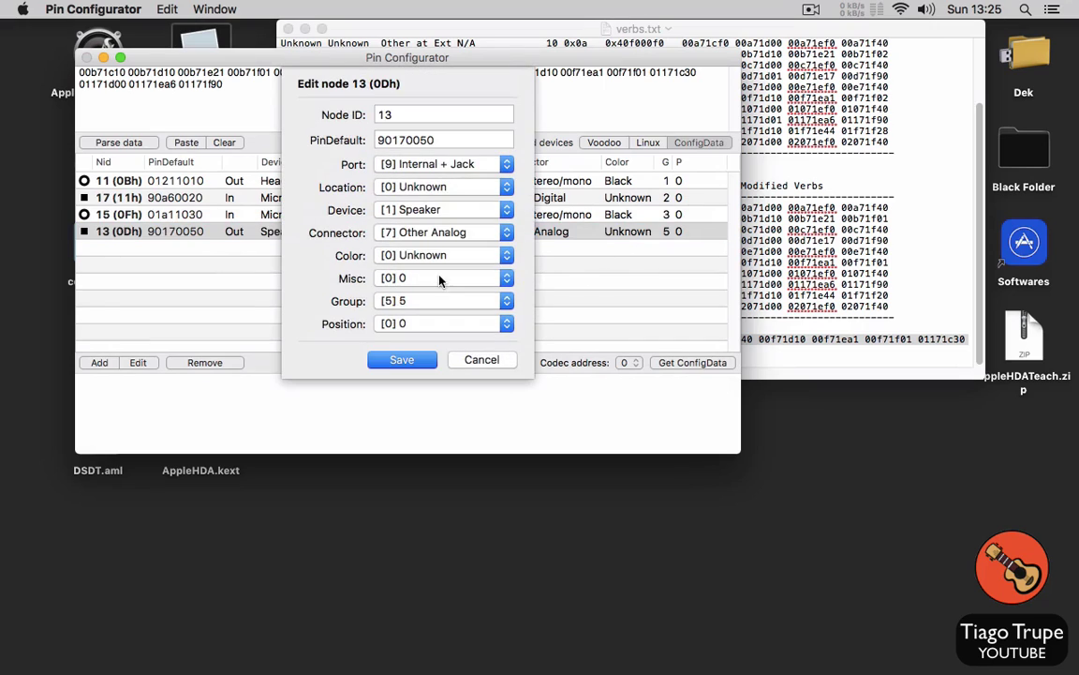
{"action": "left_click", "coordinate": [445, 300]}
{"action": "left_click", "coordinate": [436, 282]}
{"action": "left_click", "coordinate": [402, 359]}
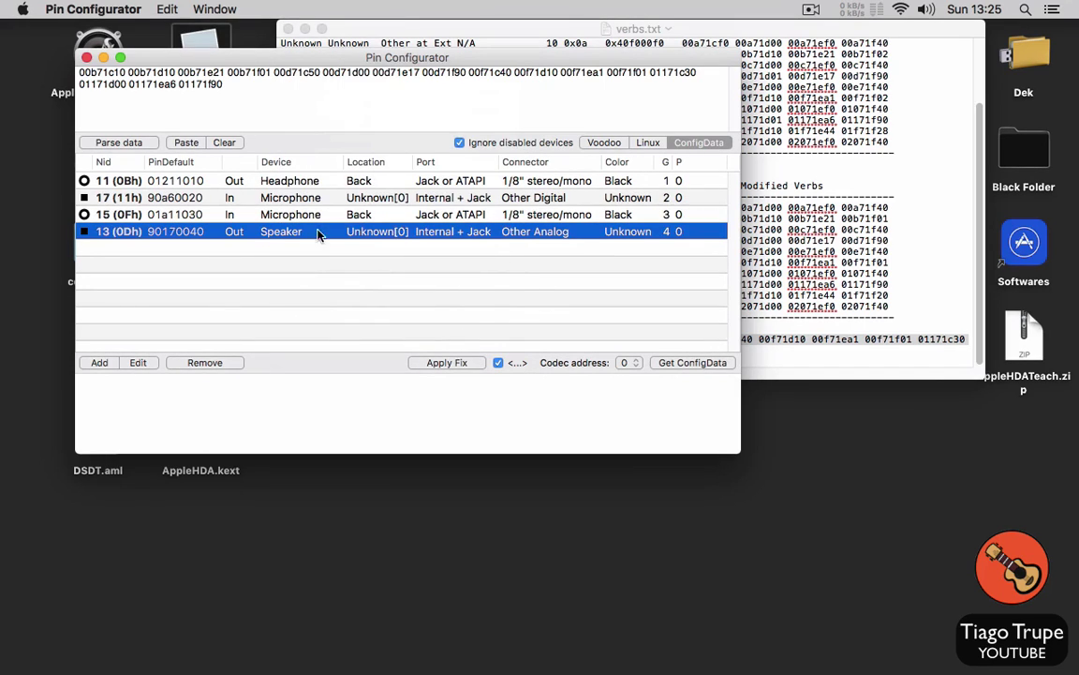
Step: Change the device of node 15 (0Fh) to Line In and save the node
{"action": "left_click", "coordinate": [295, 197]}
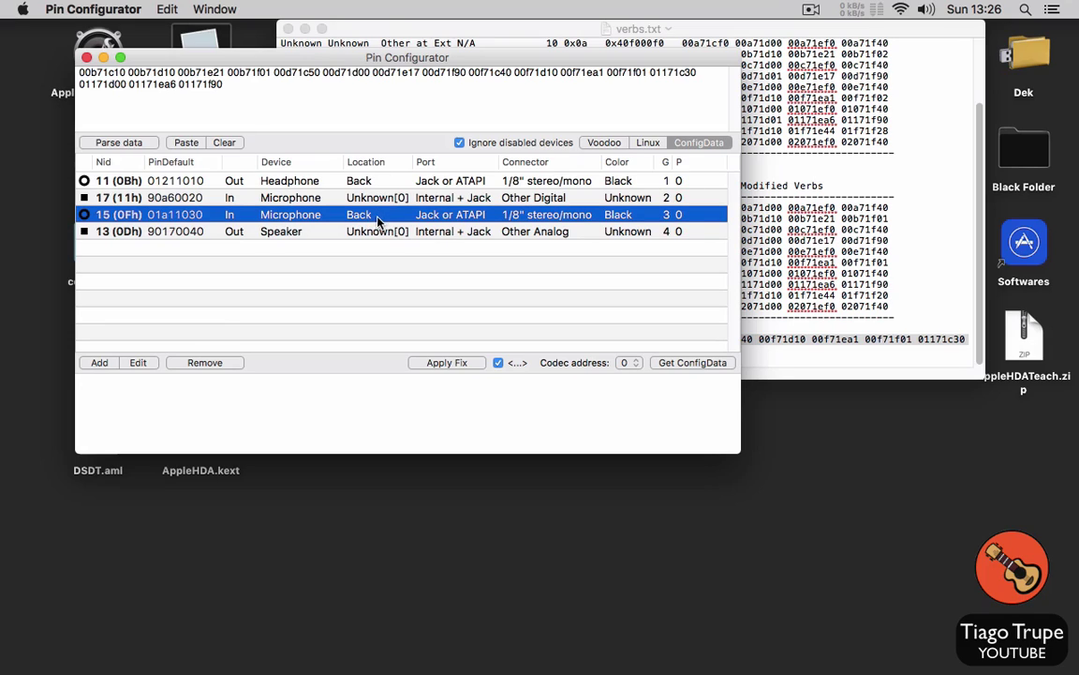
{"action": "double_click", "coordinate": [287, 218]}
{"action": "left_click", "coordinate": [453, 212]}
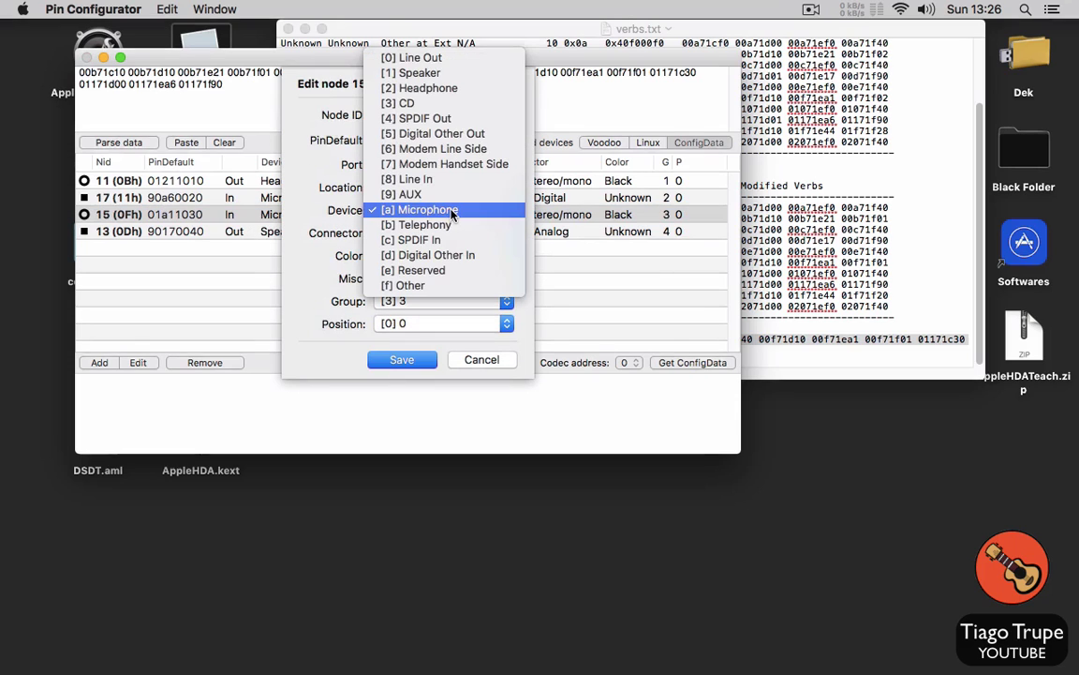
{"action": "left_click", "coordinate": [431, 178]}
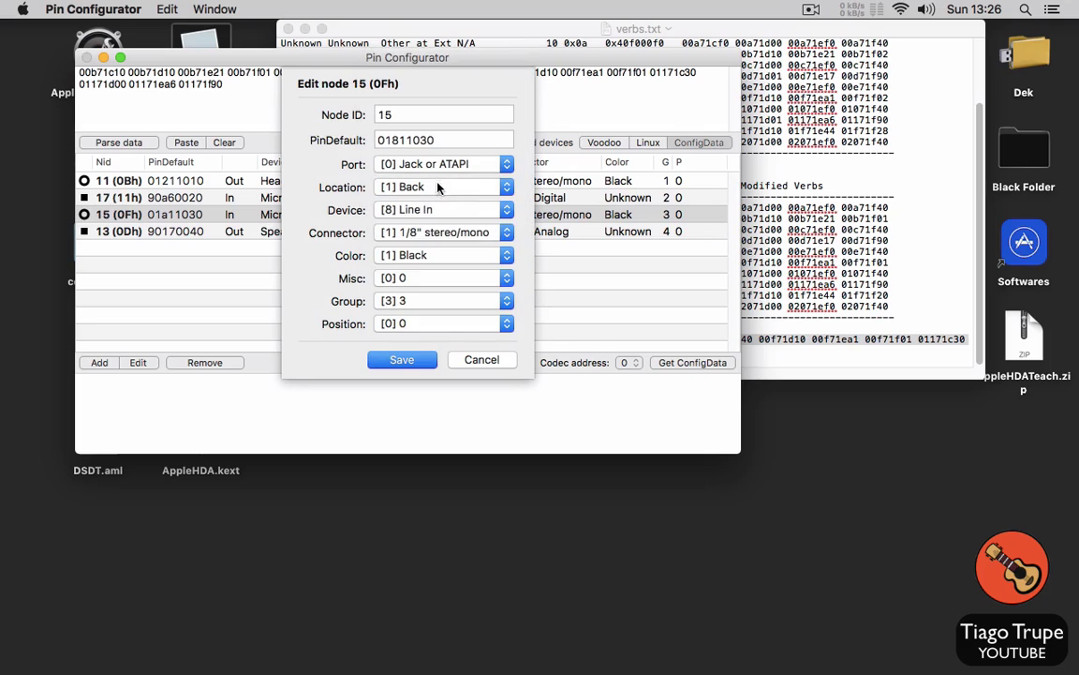
{"action": "left_click", "coordinate": [419, 362]}
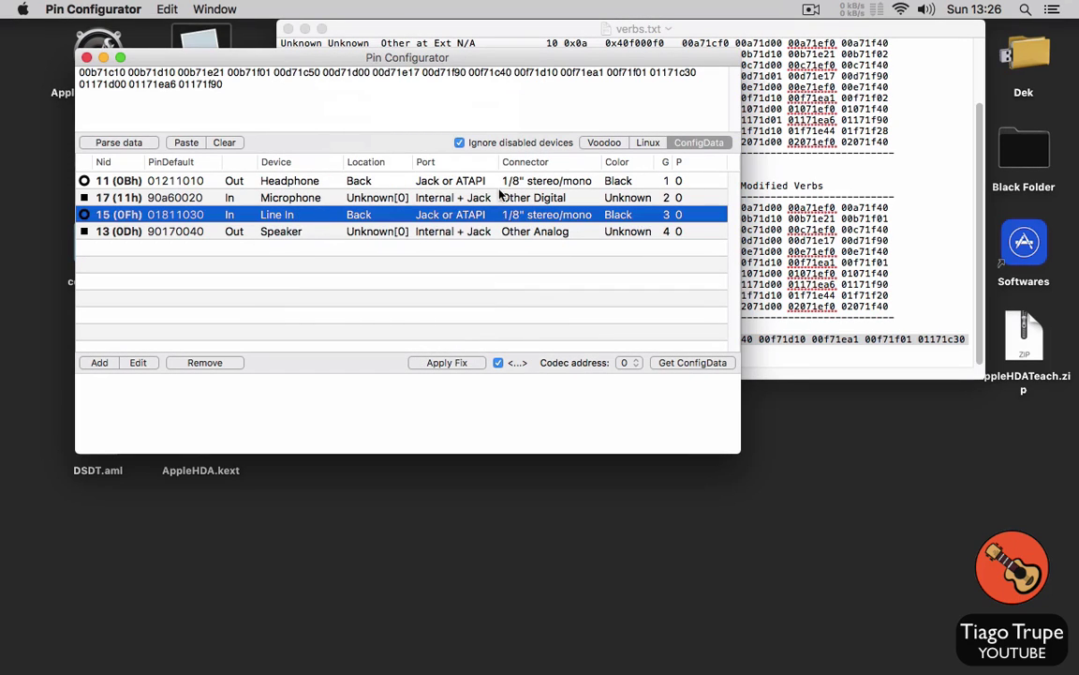
Step: Generate the ConfigData for the corrected nodes and copy the resulting verbs without the enclosing angle brackets
{"action": "left_click", "coordinate": [693, 369]}
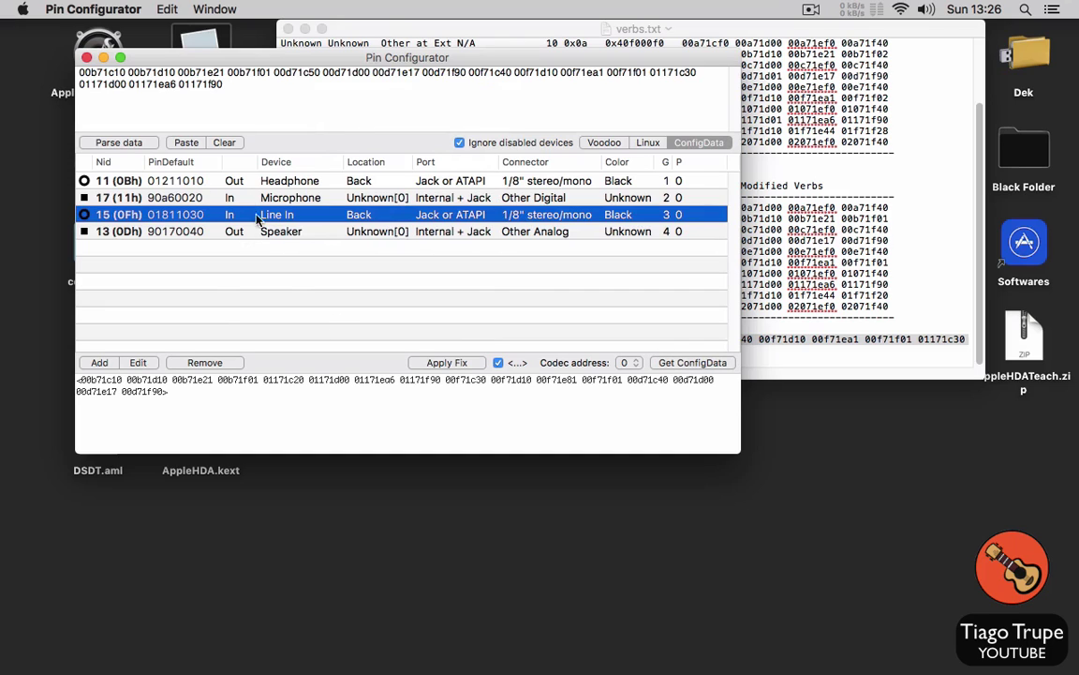
{"action": "left_click_drag", "start_coordinate": [83, 379], "coordinate": [164, 392]}
{"action": "key", "text": "super+c"}
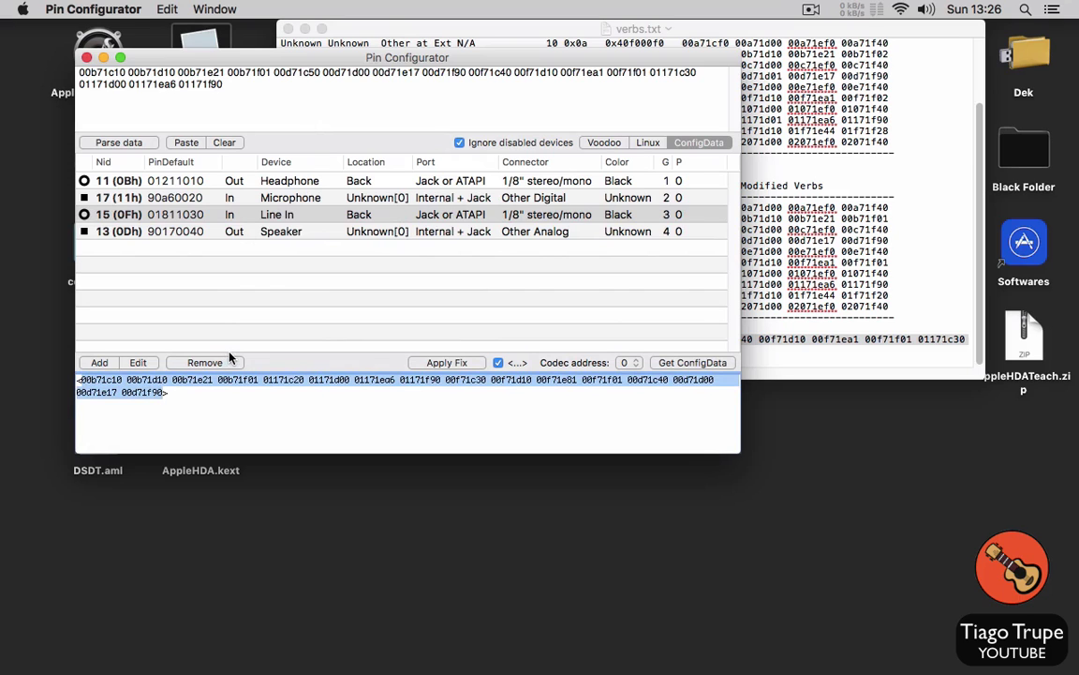
Step: Paste the copied verbs below the existing combined verb line in verbs.txt, separate them with a short underscore line, and save the file
{"action": "left_click", "coordinate": [819, 338]}
{"action": "left_click", "coordinate": [528, 353]}
{"action": "key", "text": "Return"}
{"action": "key", "text": "Return"}
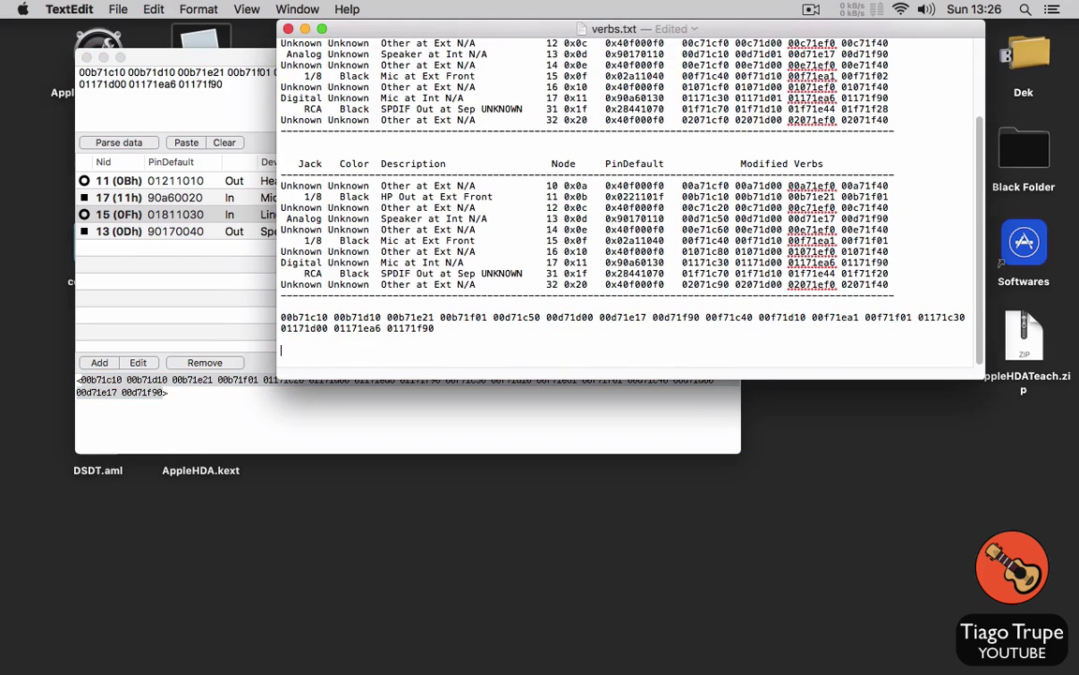
{"action": "key", "text": "super+v"}
{"action": "left_click_drag", "start_coordinate": [432, 364], "coordinate": [274, 353]}
{"action": "left_click", "coordinate": [464, 360]}
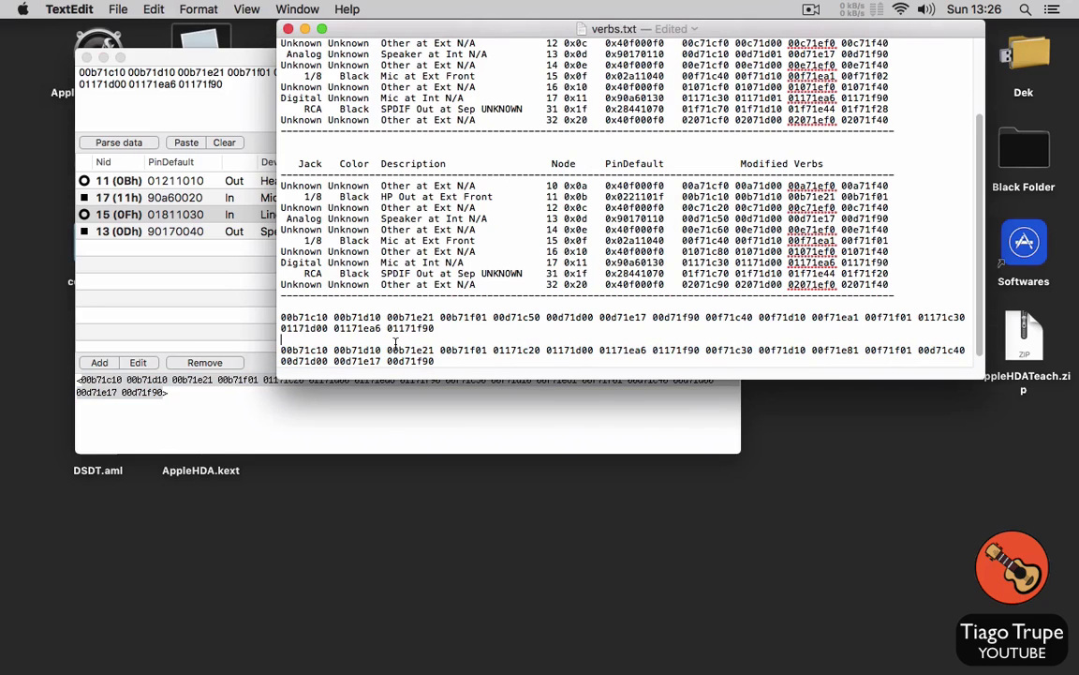
{"action": "key", "text": "Return"}
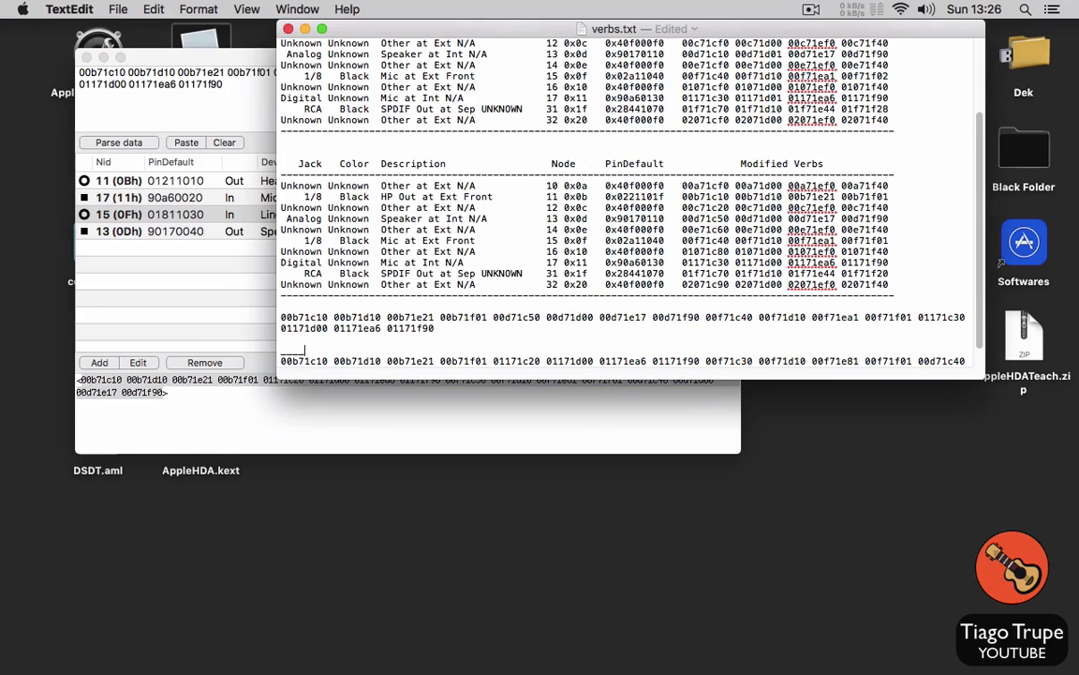
{"action": "scroll", "coordinate": [562, 328], "scroll_direction": "down", "scroll_amount": 2}
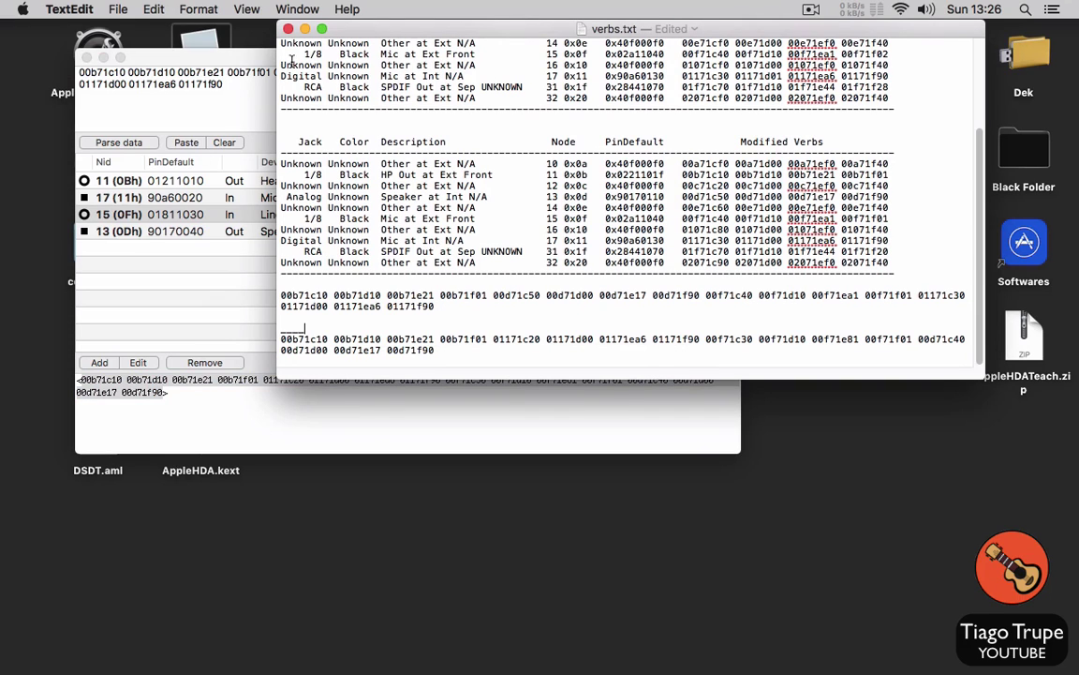
{"action": "left_click", "coordinate": [118, 10]}
{"action": "left_click", "coordinate": [149, 103]}
Step: Quit TextEdit and Pin Configurator to return to the desktop
{"action": "left_click", "coordinate": [68, 10]}
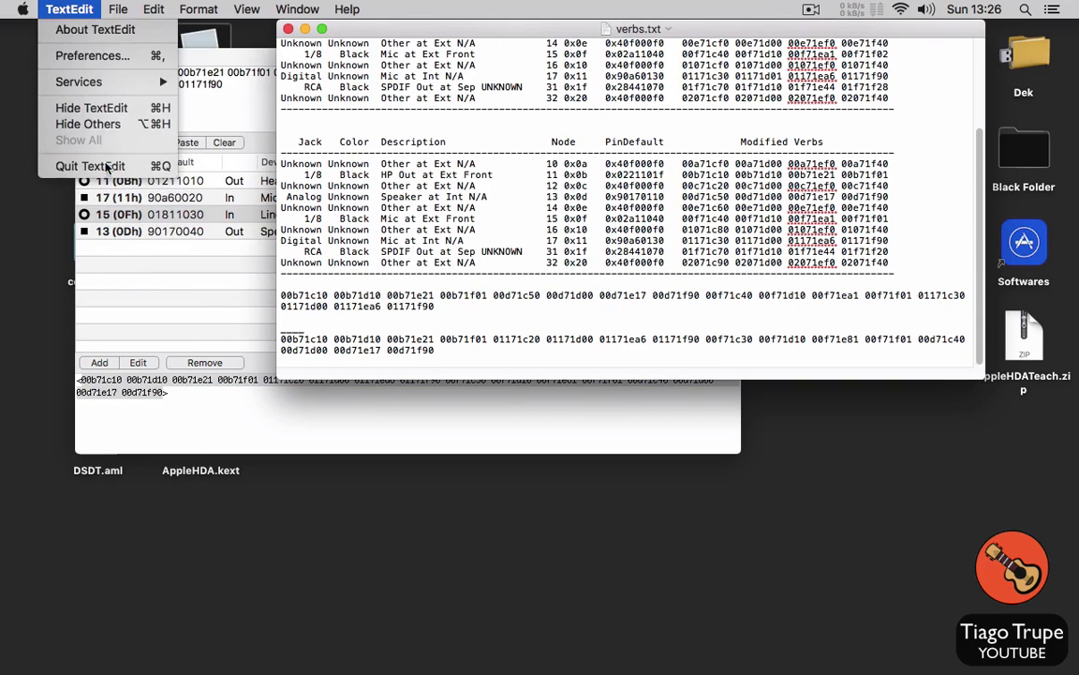
{"action": "left_click", "coordinate": [94, 158]}
{"action": "left_click", "coordinate": [85, 59]}
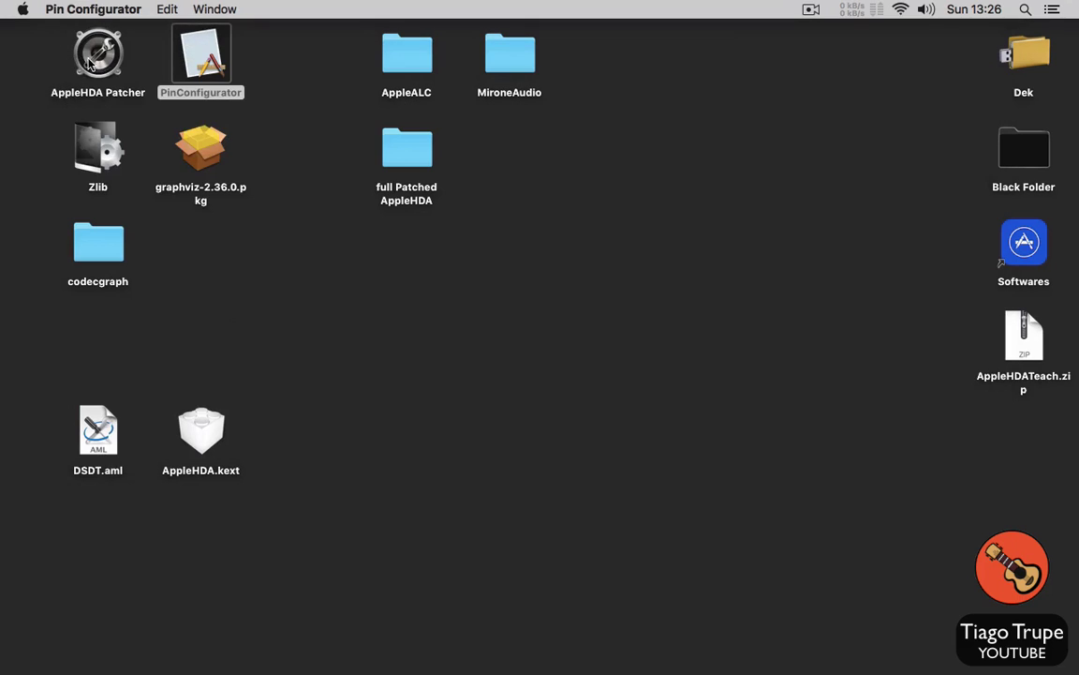
{"action": "left_click", "coordinate": [92, 9]}
{"action": "left_click", "coordinate": [131, 164]}
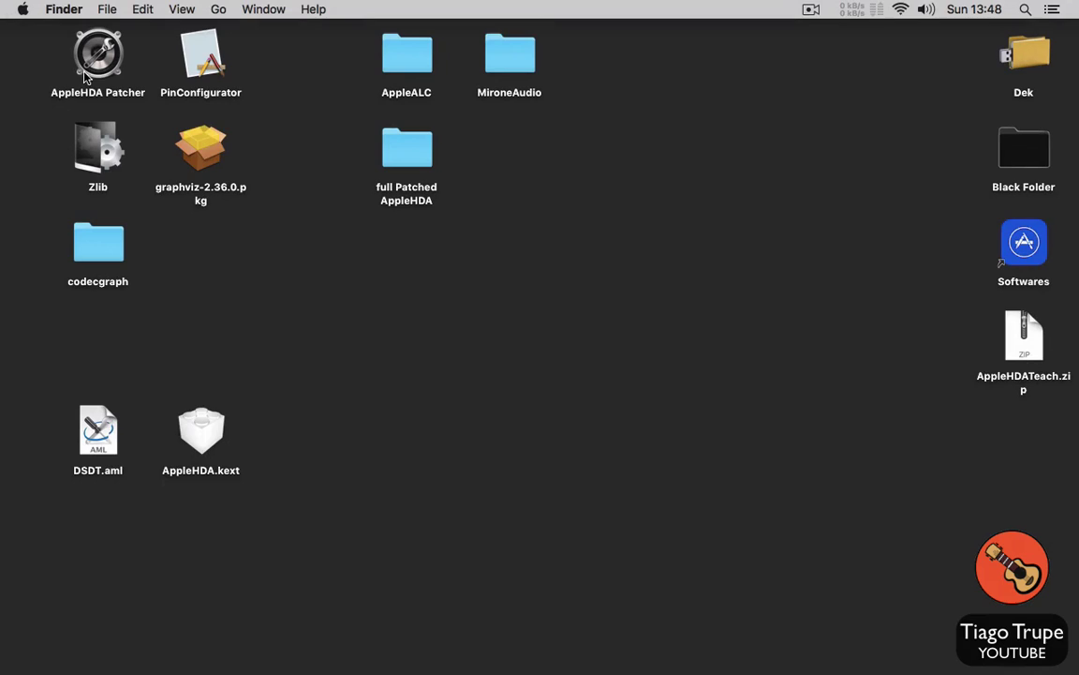
{"action": "left_click", "coordinate": [85, 76]}
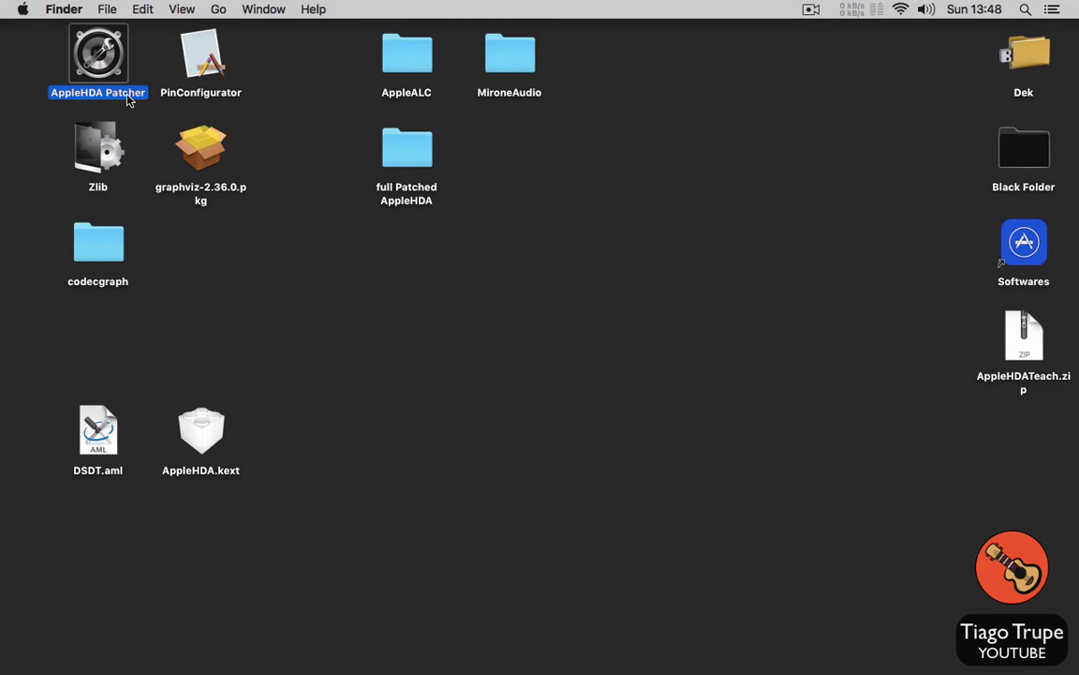
{"action": "left_click", "coordinate": [636, 133]}
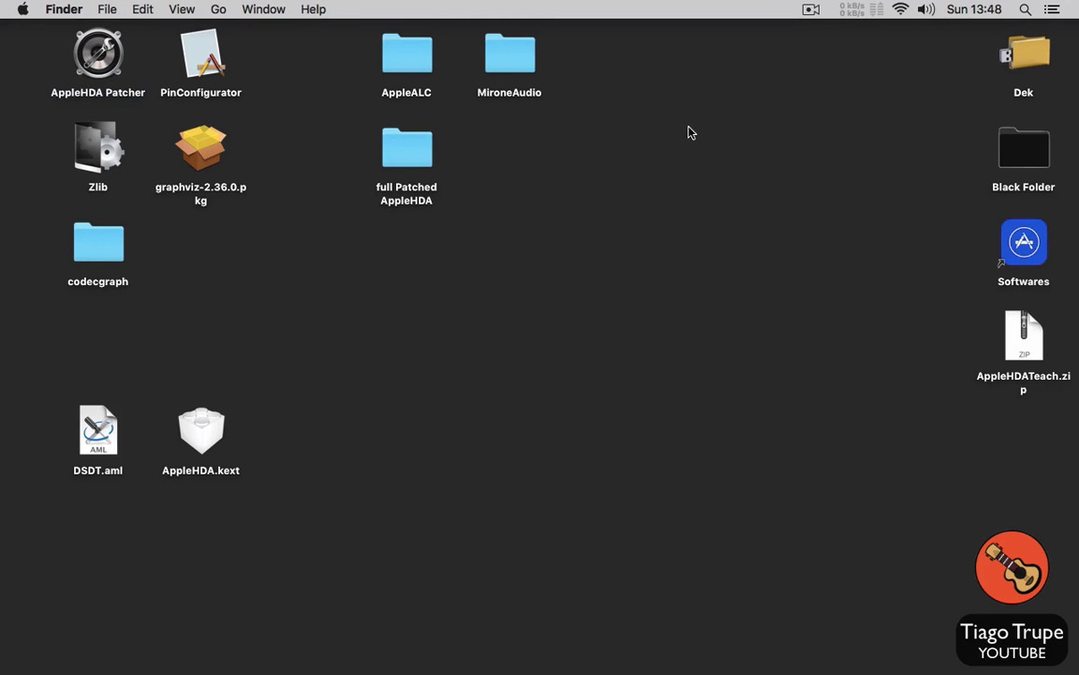
{"action": "left_click", "coordinate": [925, 9]}
{"action": "left_click", "coordinate": [925, 10]}
{"action": "left_click", "coordinate": [511, 76]}
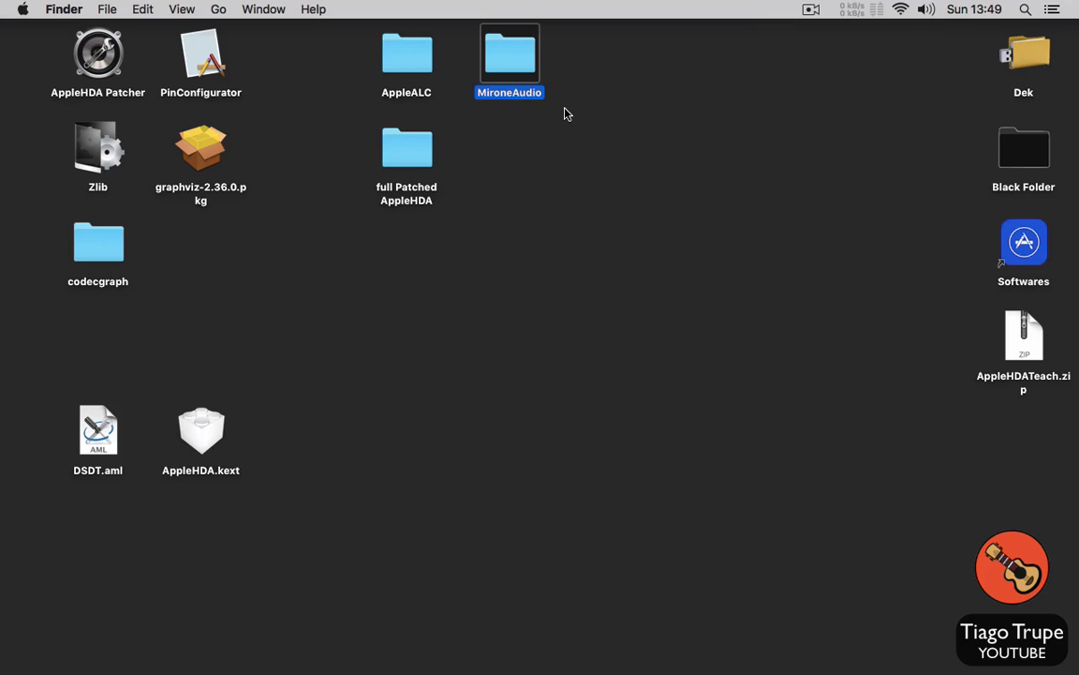
{"action": "left_click", "coordinate": [571, 128]}
{"action": "left_click", "coordinate": [204, 427]}
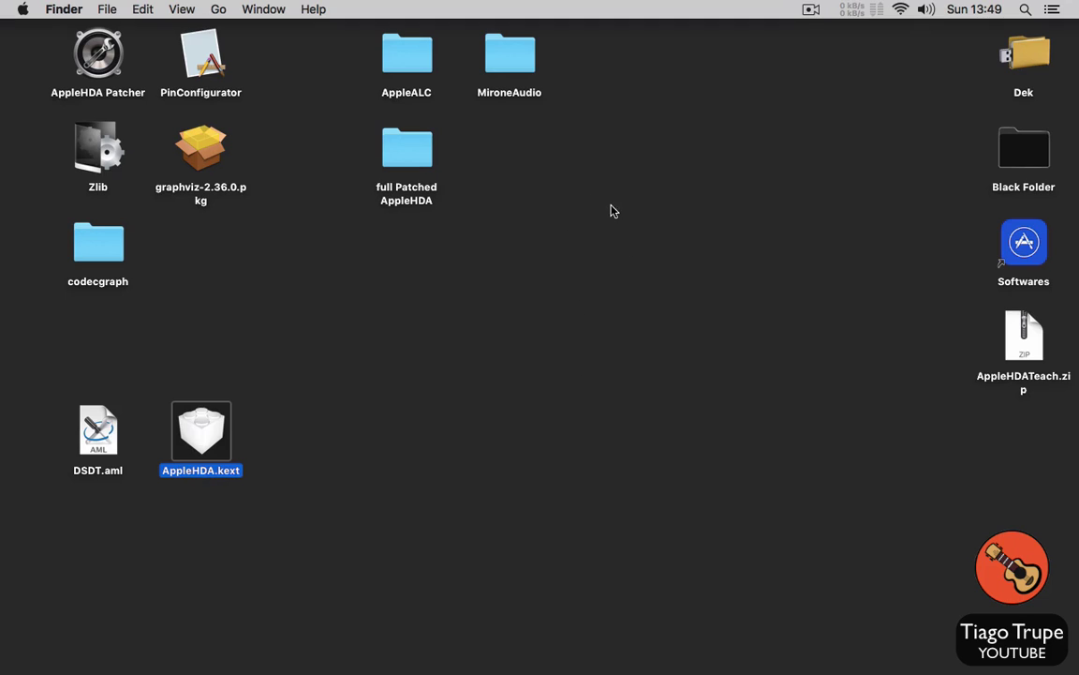
{"action": "left_click", "coordinate": [506, 258]}
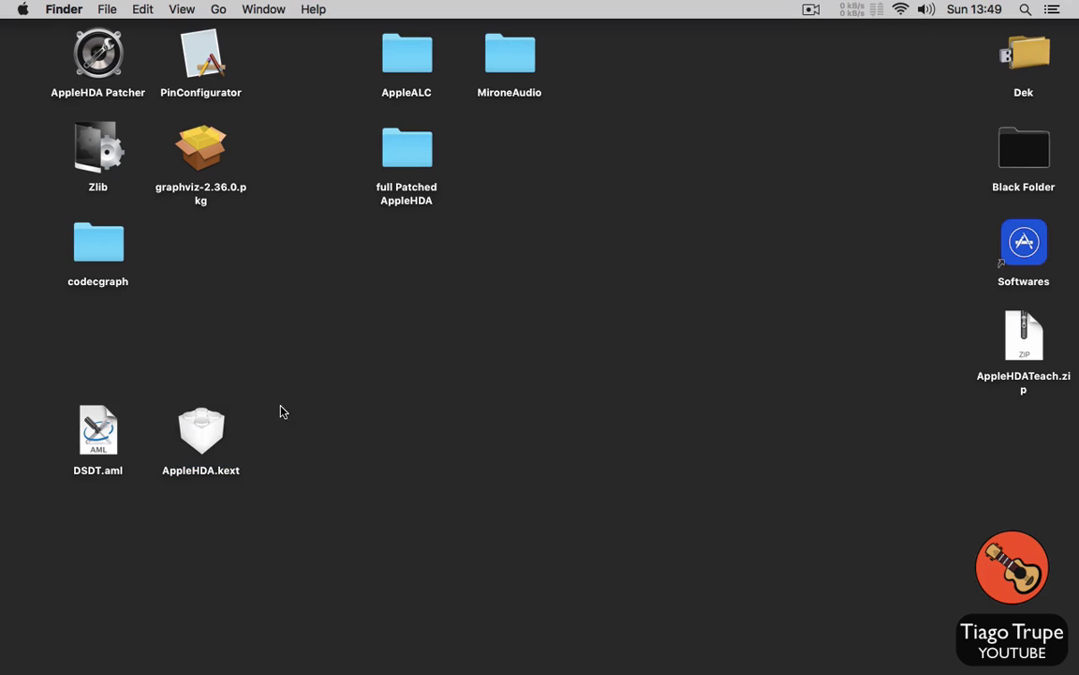
{"action": "left_click", "coordinate": [194, 401]}
Step: Open the full Patched AppleHDA folder and browse the AppleHDA.kext package to its Contents/PlugIns folder
{"action": "left_click", "coordinate": [420, 156]}
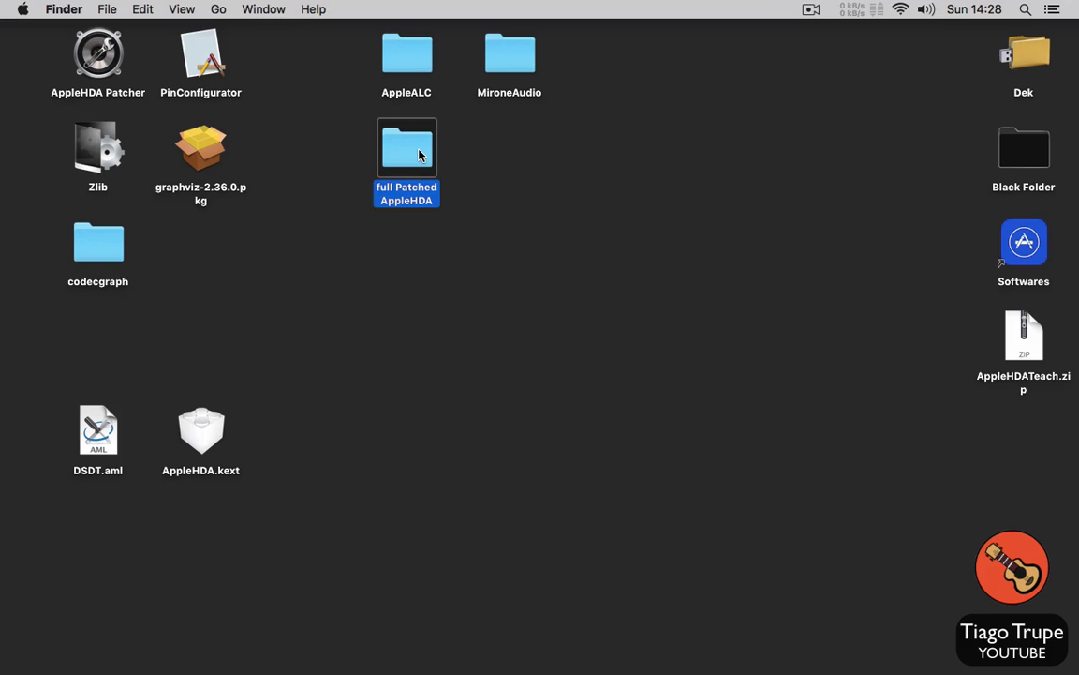
{"action": "double_click", "coordinate": [420, 155]}
{"action": "right_click", "coordinate": [479, 245]}
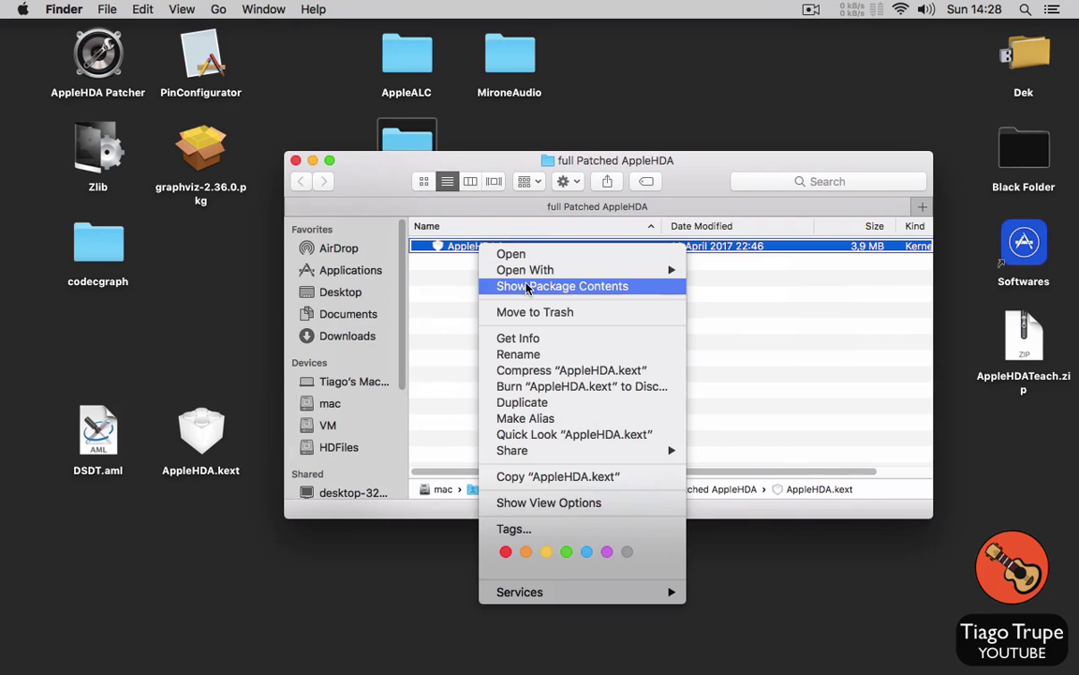
{"action": "left_click", "coordinate": [528, 286]}
{"action": "left_click", "coordinate": [479, 250]}
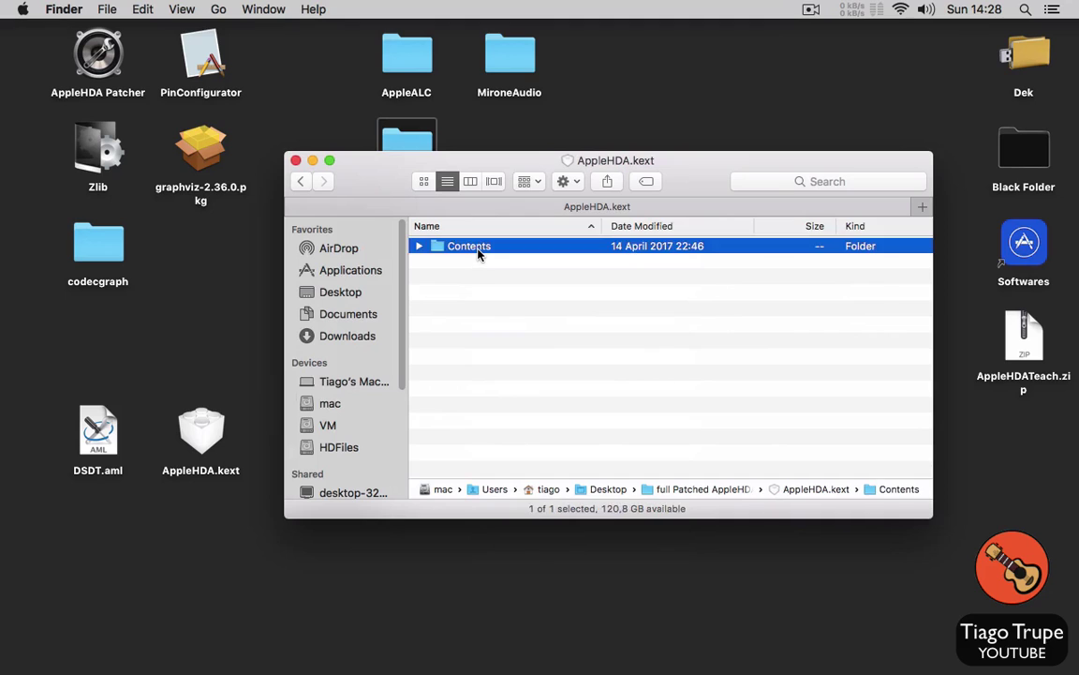
{"action": "double_click", "coordinate": [479, 250]}
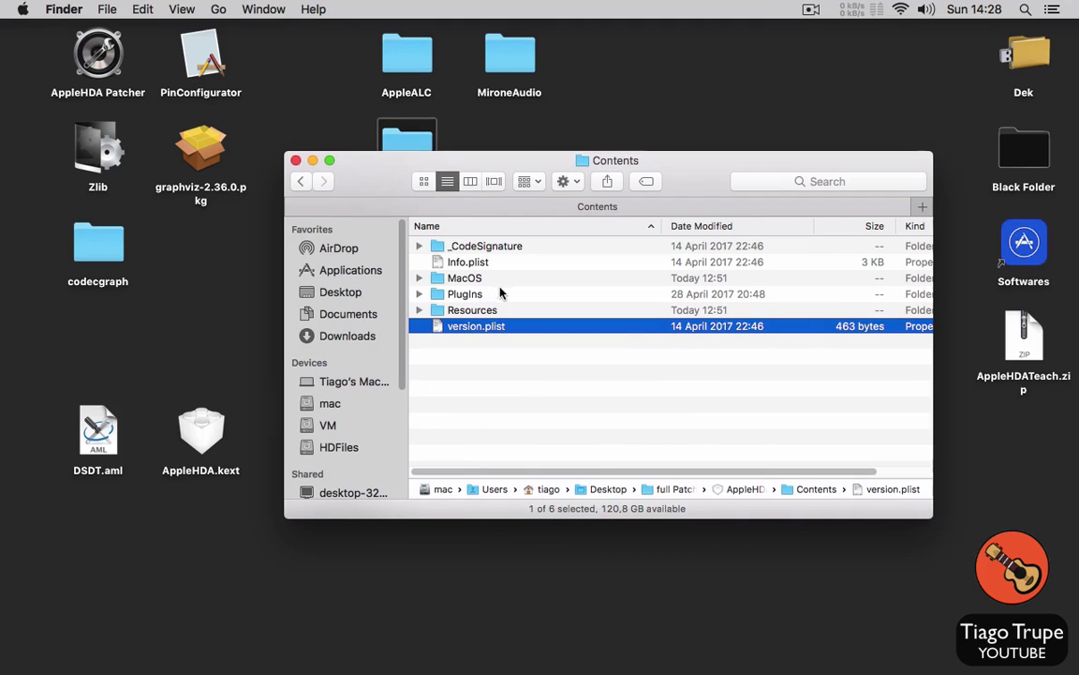
{"action": "double_click", "coordinate": [473, 294]}
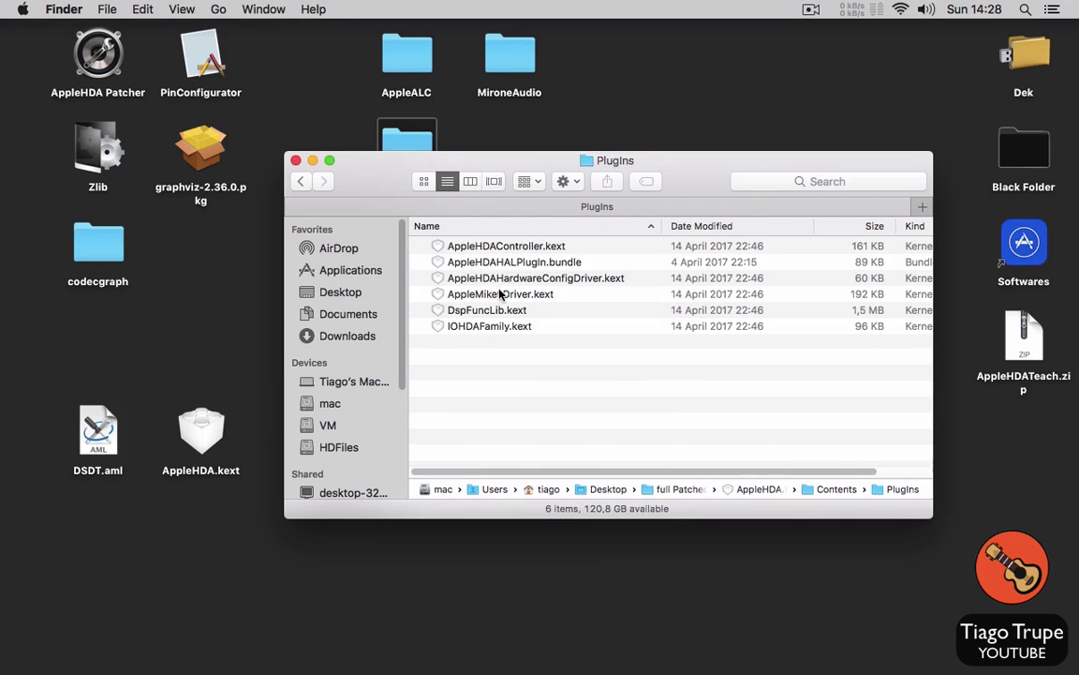
Step: Open the Contents folder inside the AppleHDAHardwareConfigDriver.kext package and return to the PlugIns folder
{"action": "left_click", "coordinate": [496, 279]}
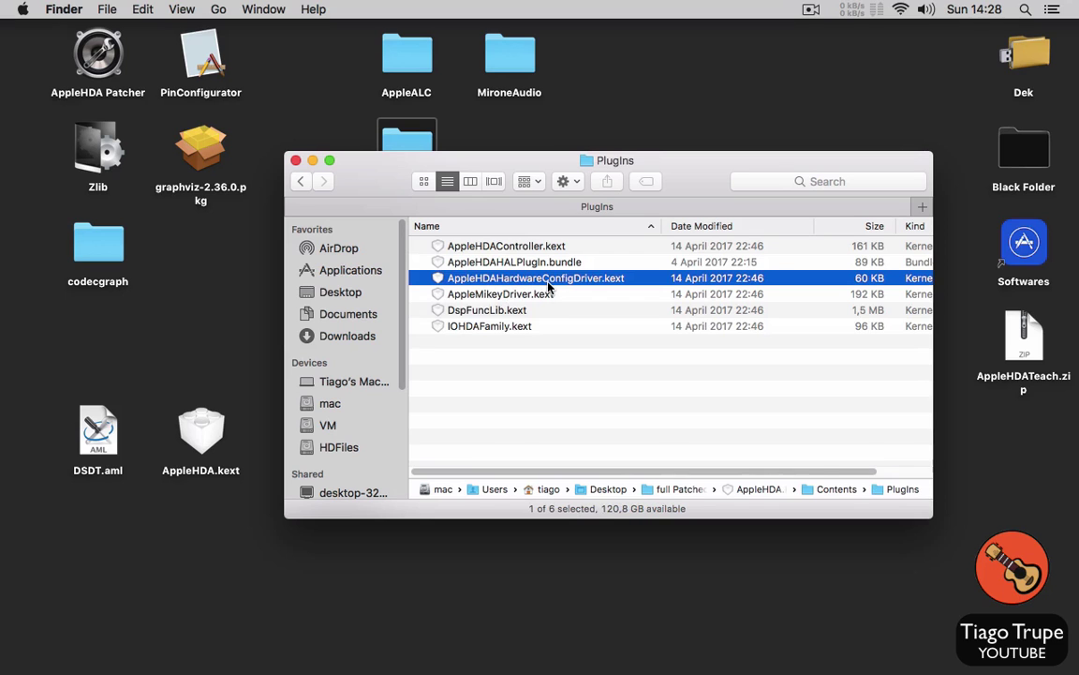
{"action": "right_click", "coordinate": [557, 280]}
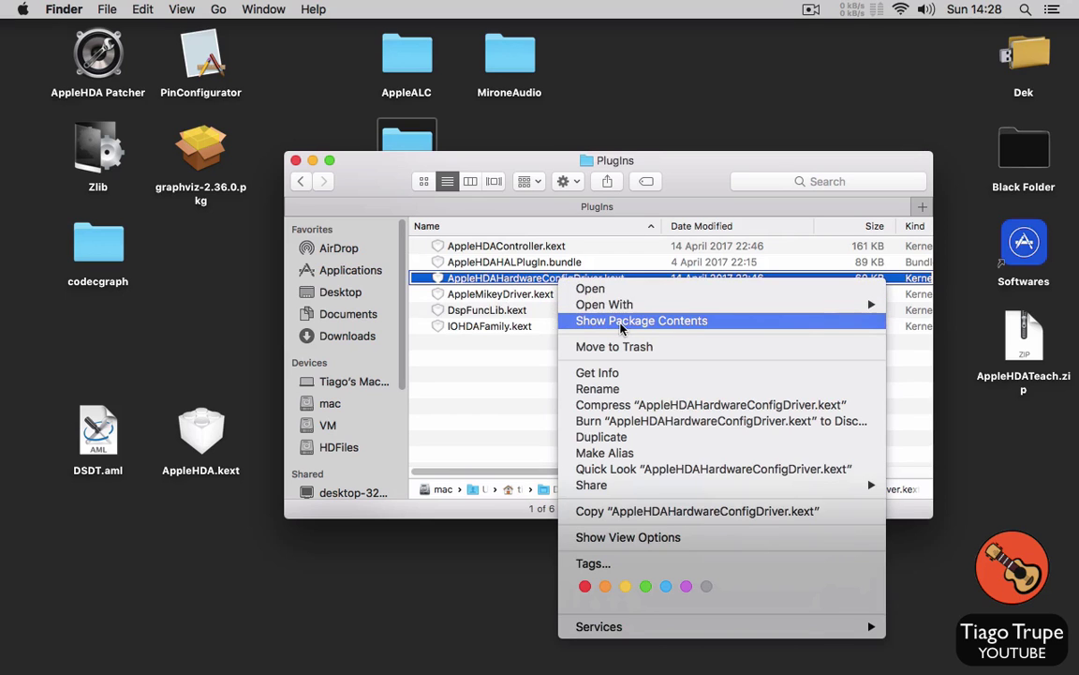
{"action": "left_click", "coordinate": [621, 323]}
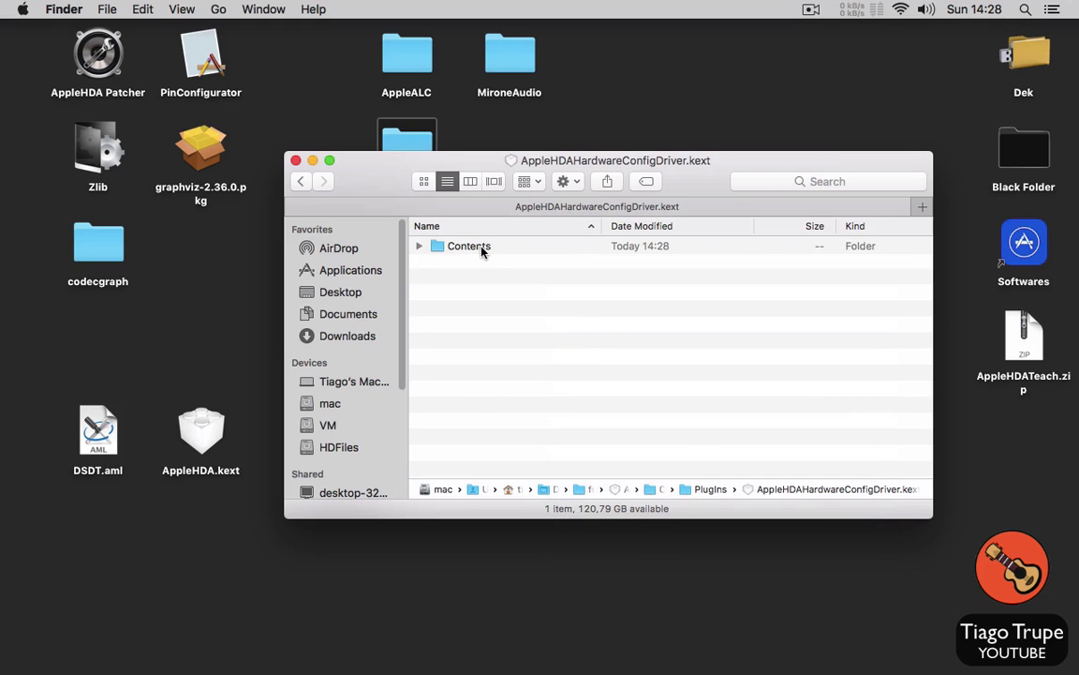
{"action": "double_click", "coordinate": [481, 249]}
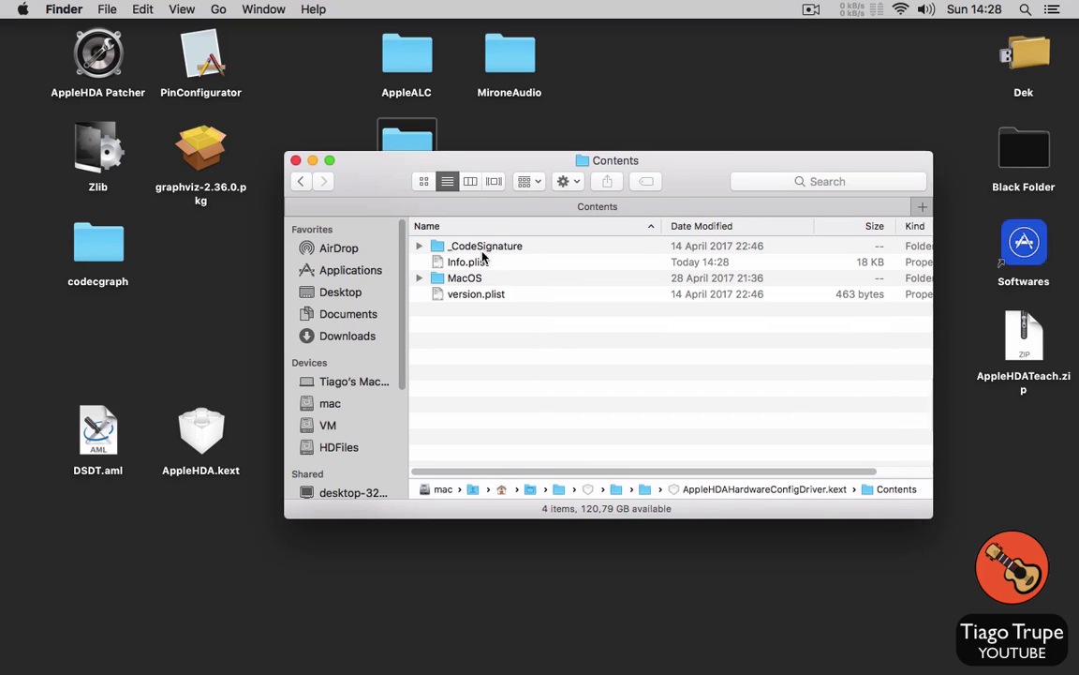
{"action": "left_click", "coordinate": [300, 181]}
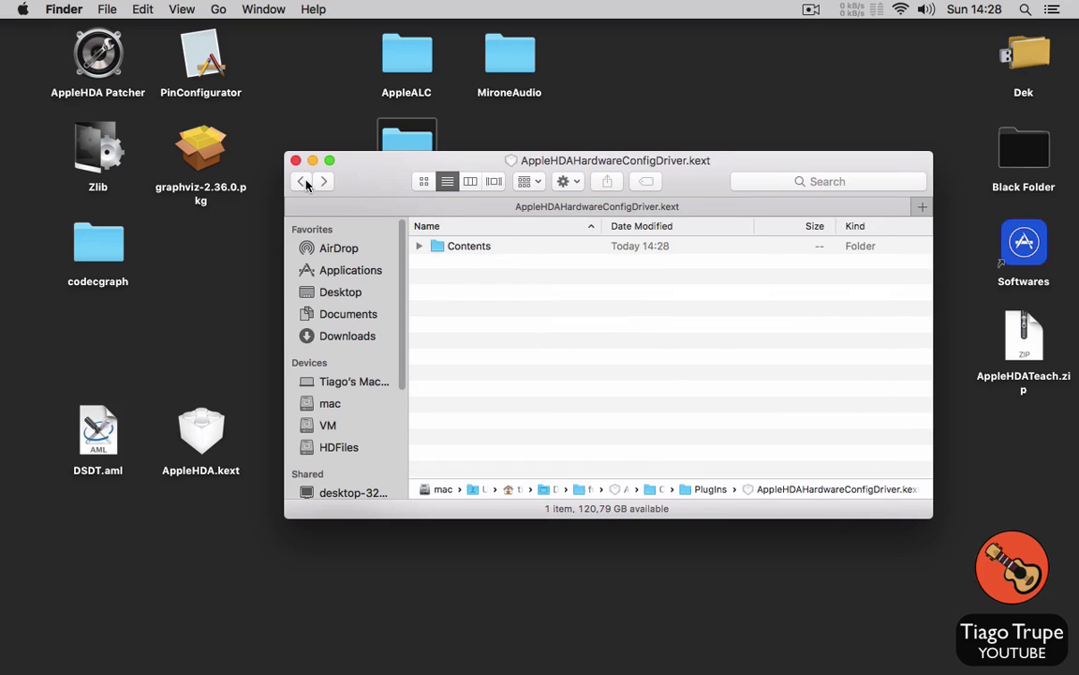
{"action": "left_click", "coordinate": [300, 181]}
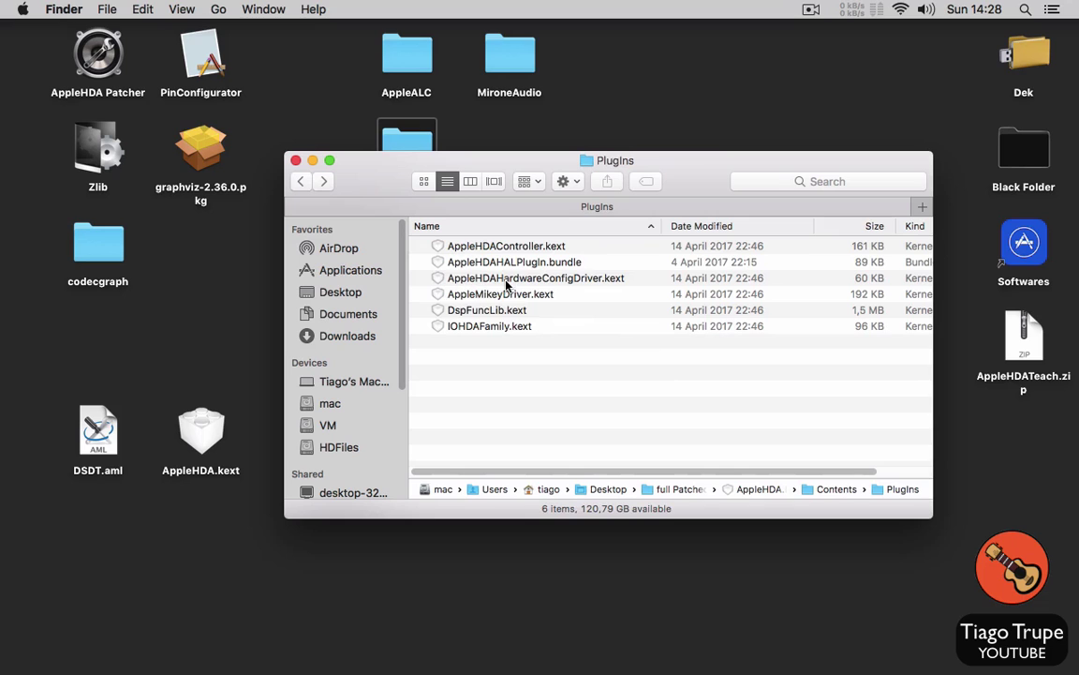
Step: Open Info.plist from the Contents folder of the AppleHDAHardwareConfigDriver.kext package in PlistEdit Pro
{"action": "right_click", "coordinate": [576, 279]}
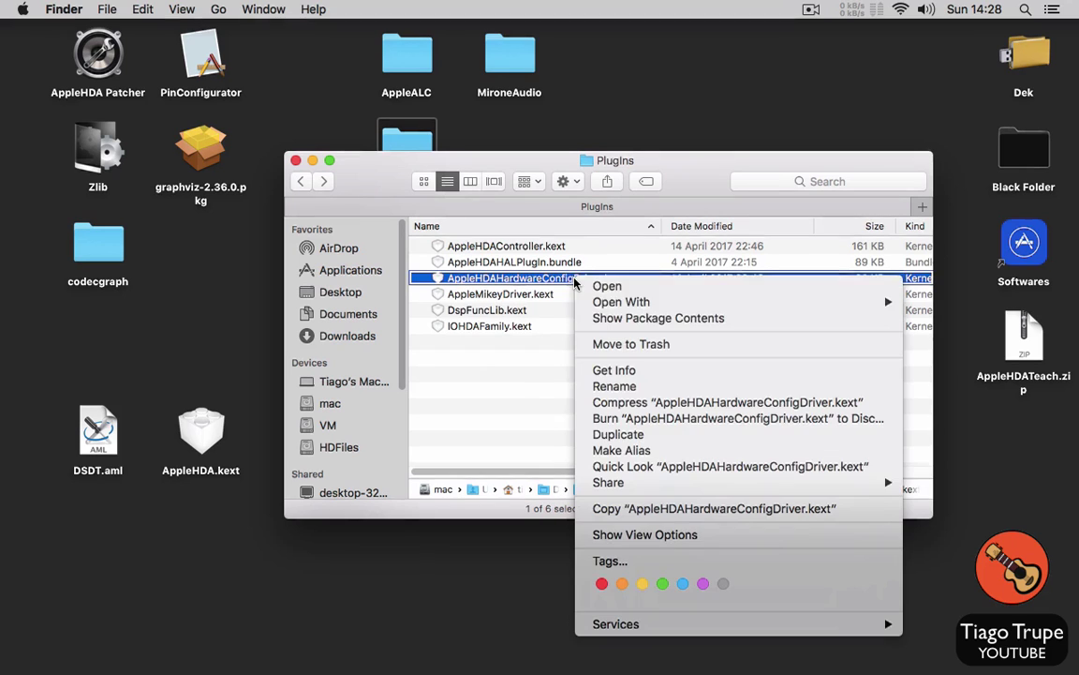
{"action": "left_click", "coordinate": [645, 320]}
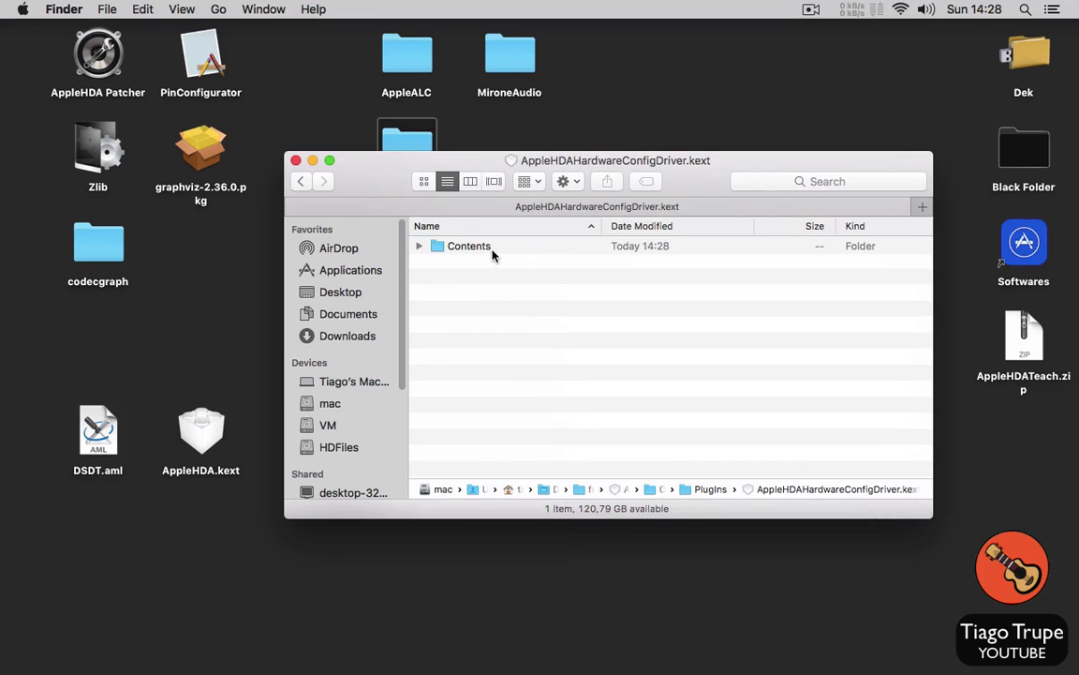
{"action": "double_click", "coordinate": [492, 252]}
{"action": "left_click", "coordinate": [481, 263]}
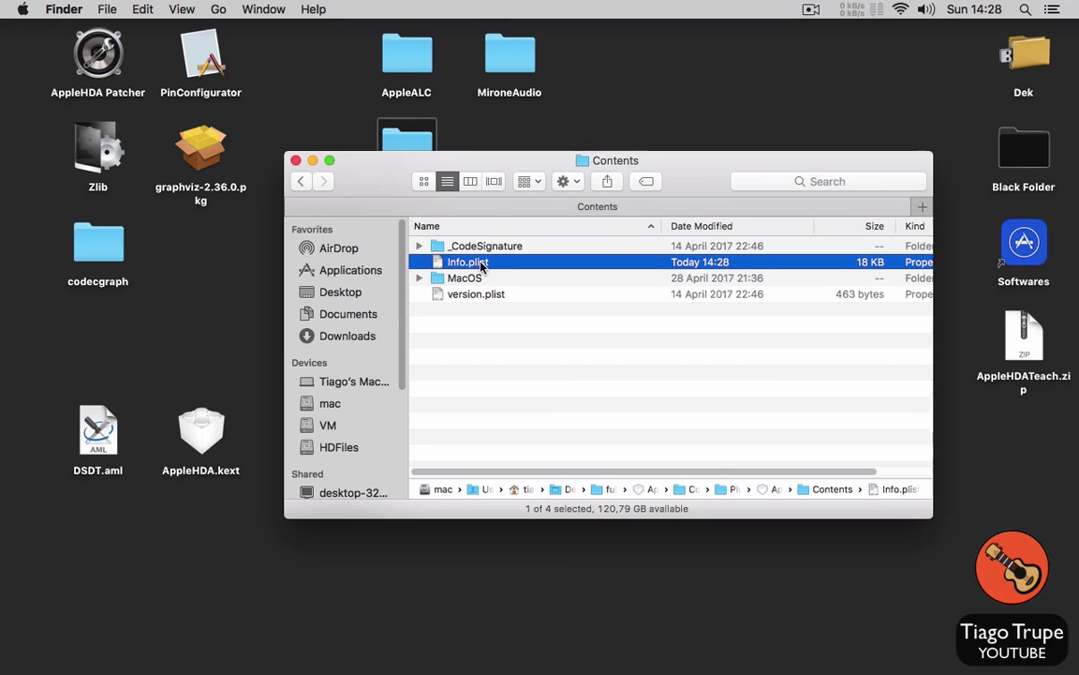
{"action": "double_click", "coordinate": [481, 263]}
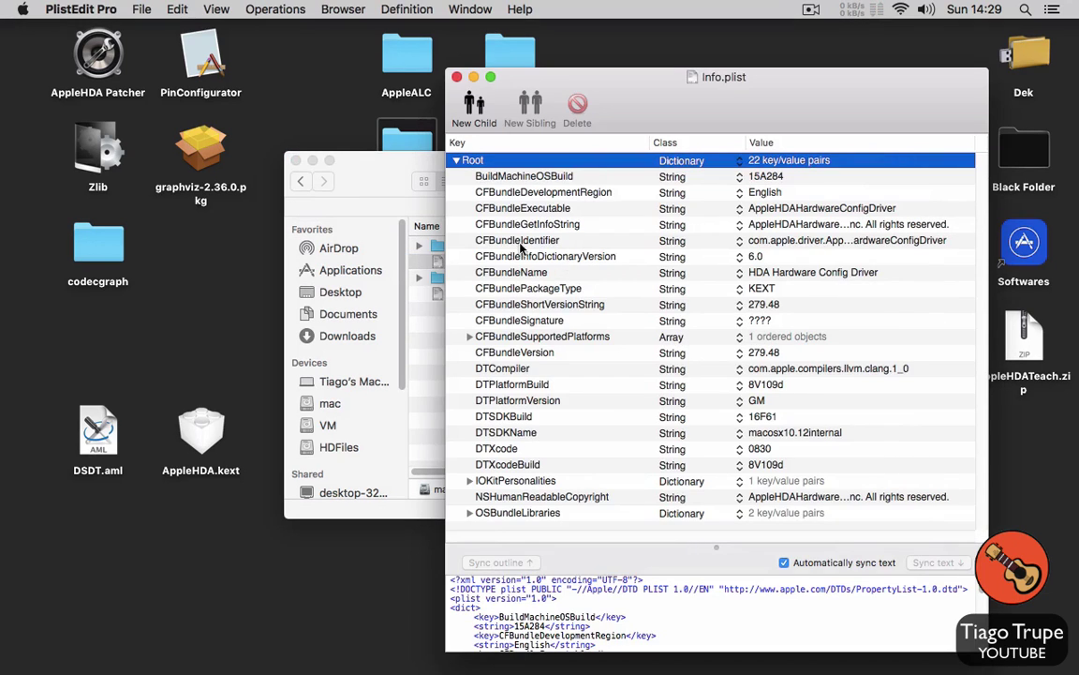
Step: Expand IOKitPersonalities > HDA Hardware Config Resource > HDAConfigDefault > 0 and set its LayoutID to 20
{"action": "left_click", "coordinate": [470, 481]}
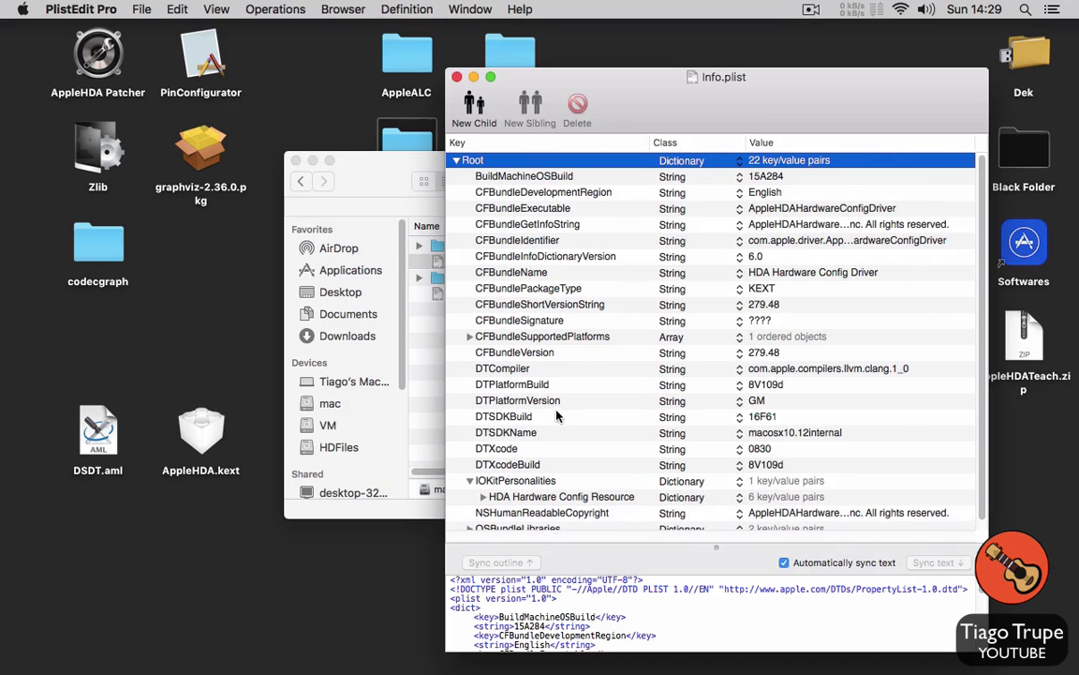
{"action": "left_click", "coordinate": [483, 489]}
{"action": "scroll", "coordinate": [494, 440], "scroll_direction": "down", "scroll_amount": 3}
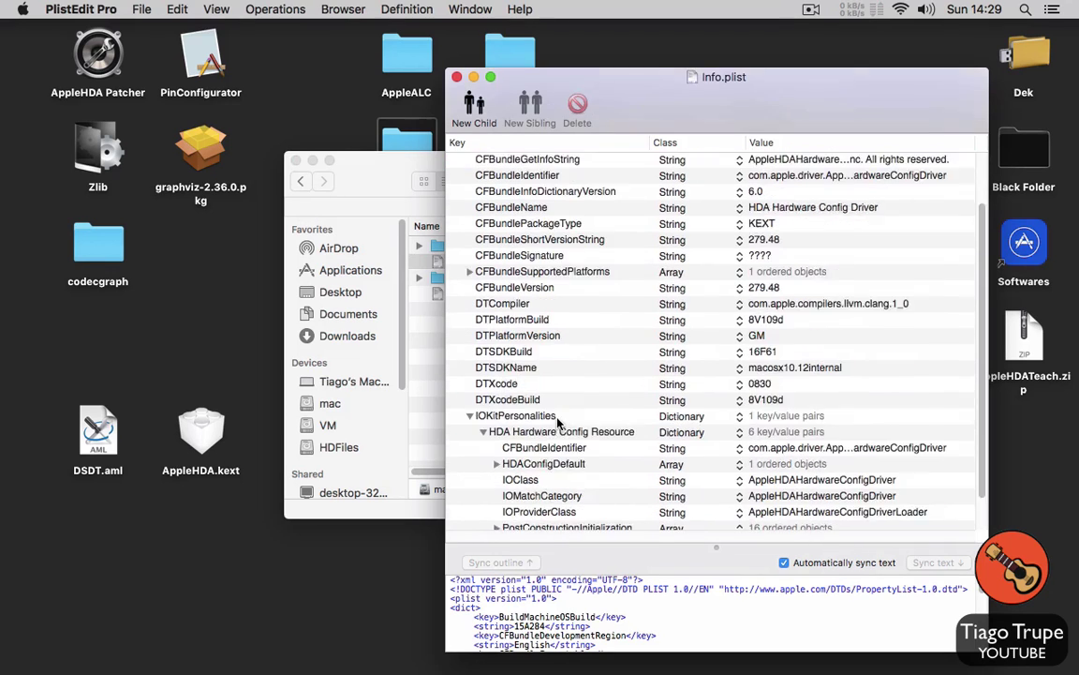
{"action": "left_click", "coordinate": [496, 425]}
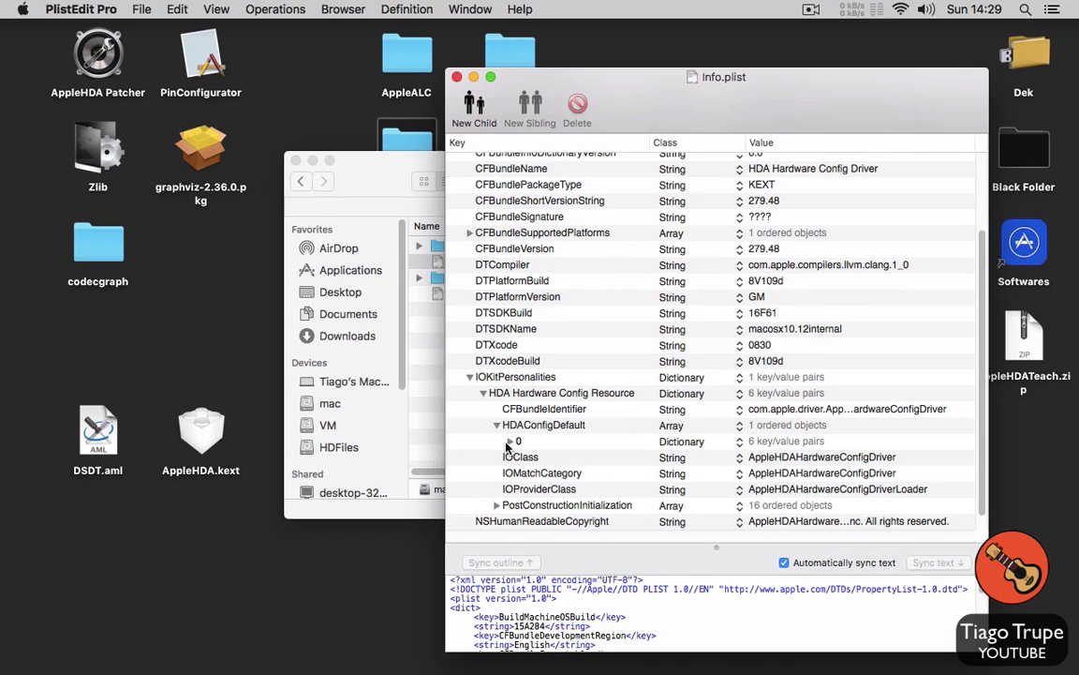
{"action": "left_click", "coordinate": [511, 440]}
{"action": "scroll", "coordinate": [619, 409], "scroll_direction": "down", "scroll_amount": 4}
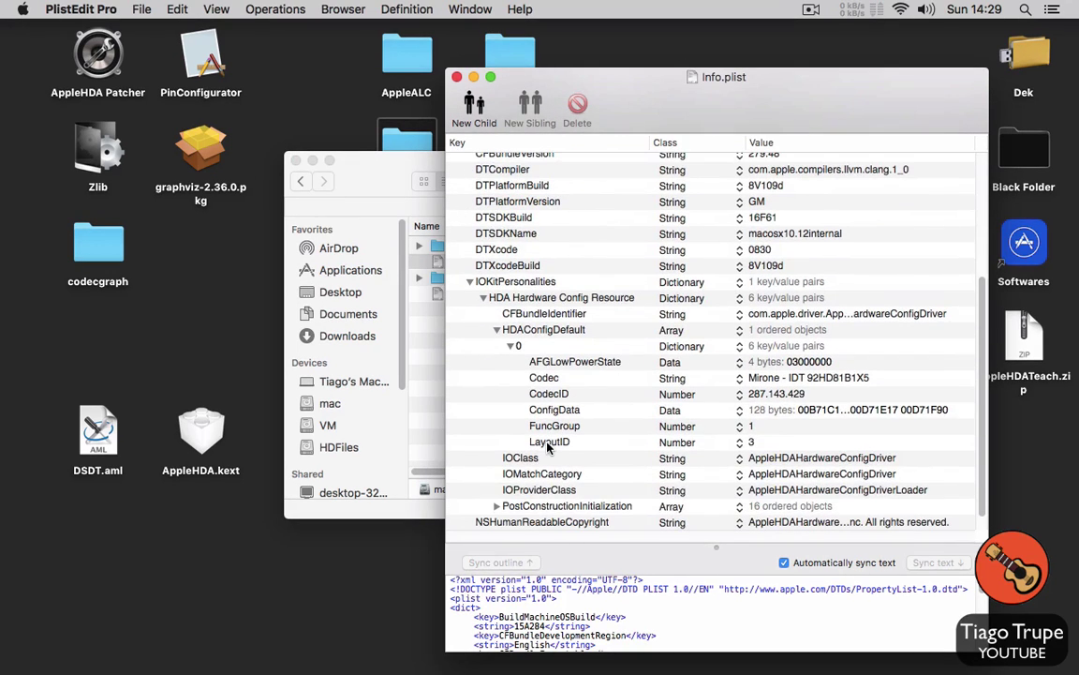
{"action": "left_click", "coordinate": [752, 443]}
{"action": "left_click", "coordinate": [754, 441]}
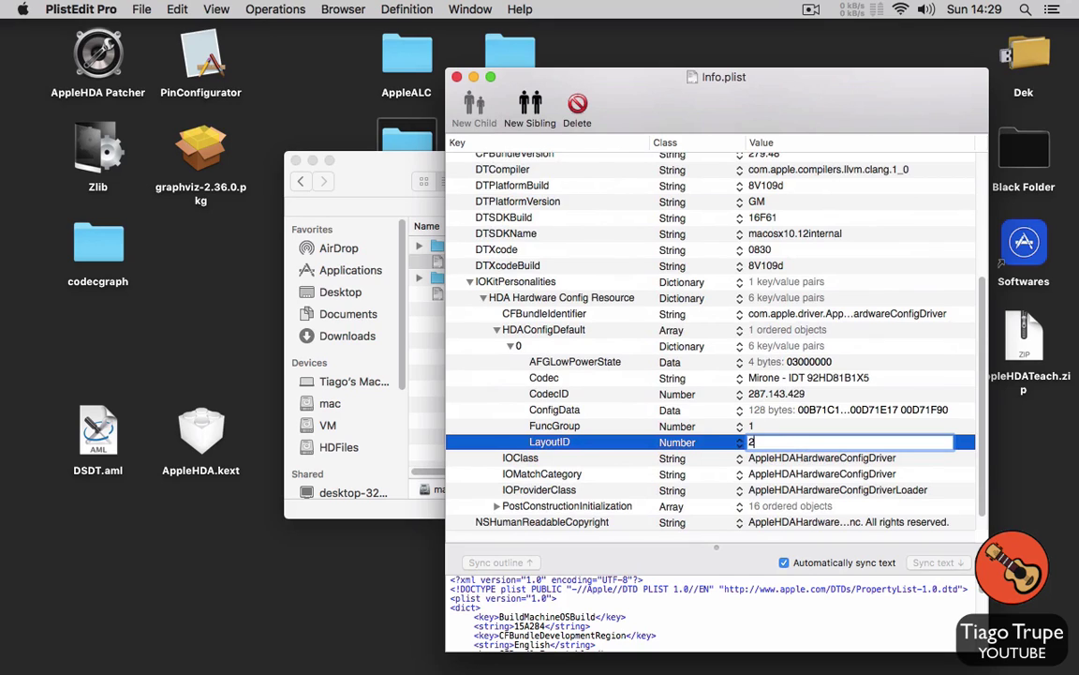
{"action": "key", "text": "Return"}
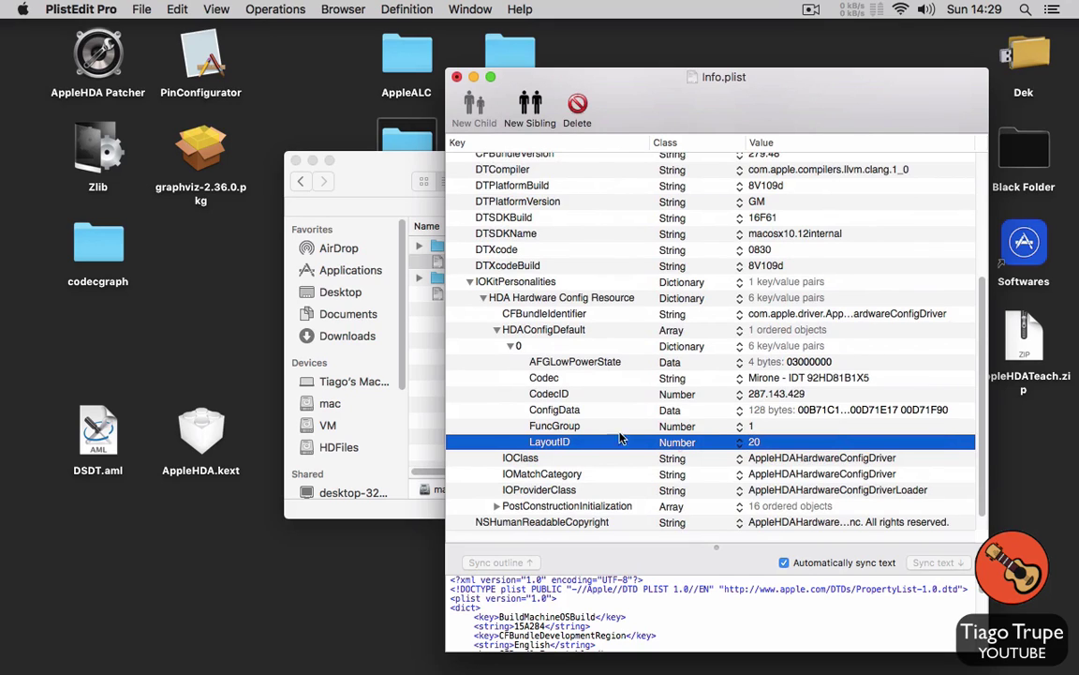
Step: Copy the verbs below the underscore line in verbs.txt from the codecgraph folder, and quit TextEdit
{"action": "left_click", "coordinate": [553, 409]}
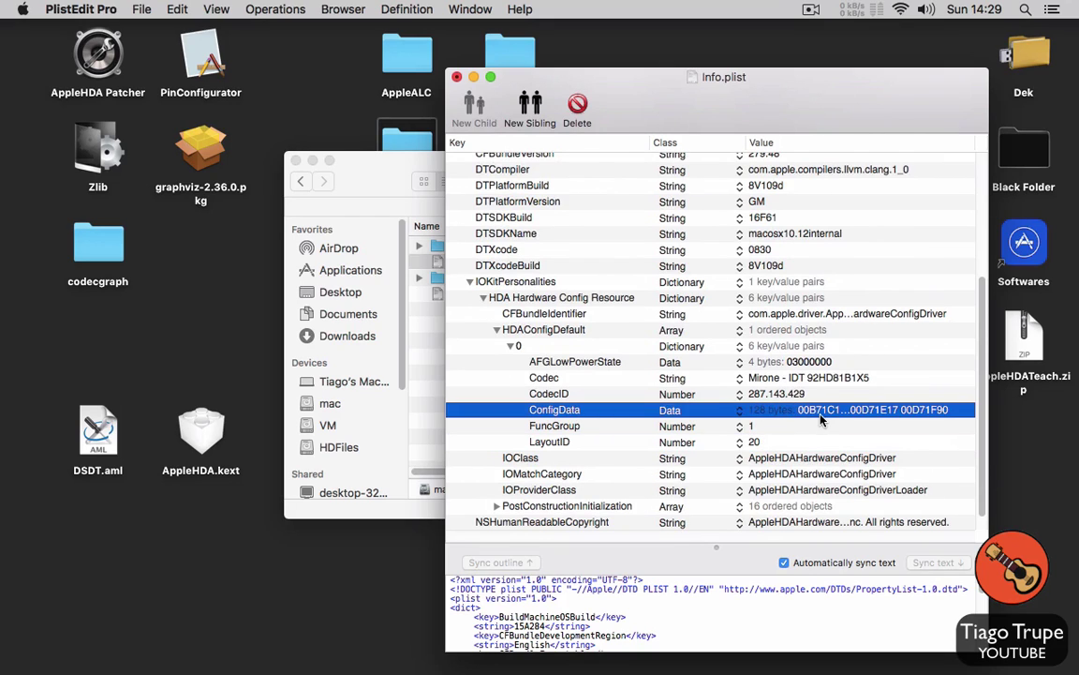
{"action": "left_click", "coordinate": [295, 161]}
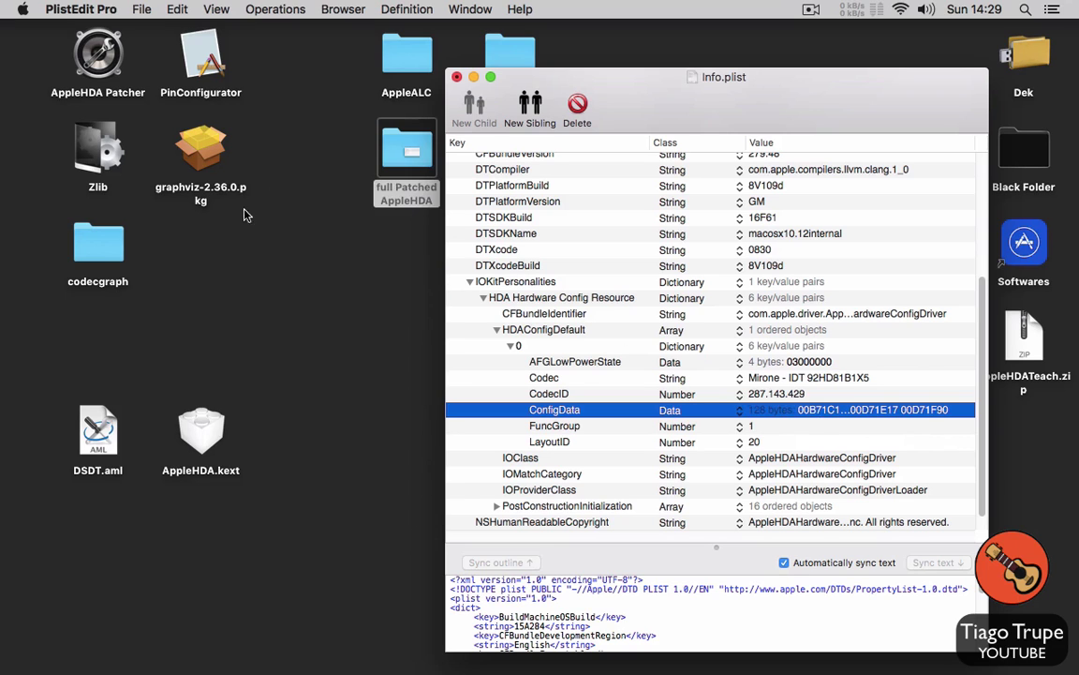
{"action": "double_click", "coordinate": [98, 242]}
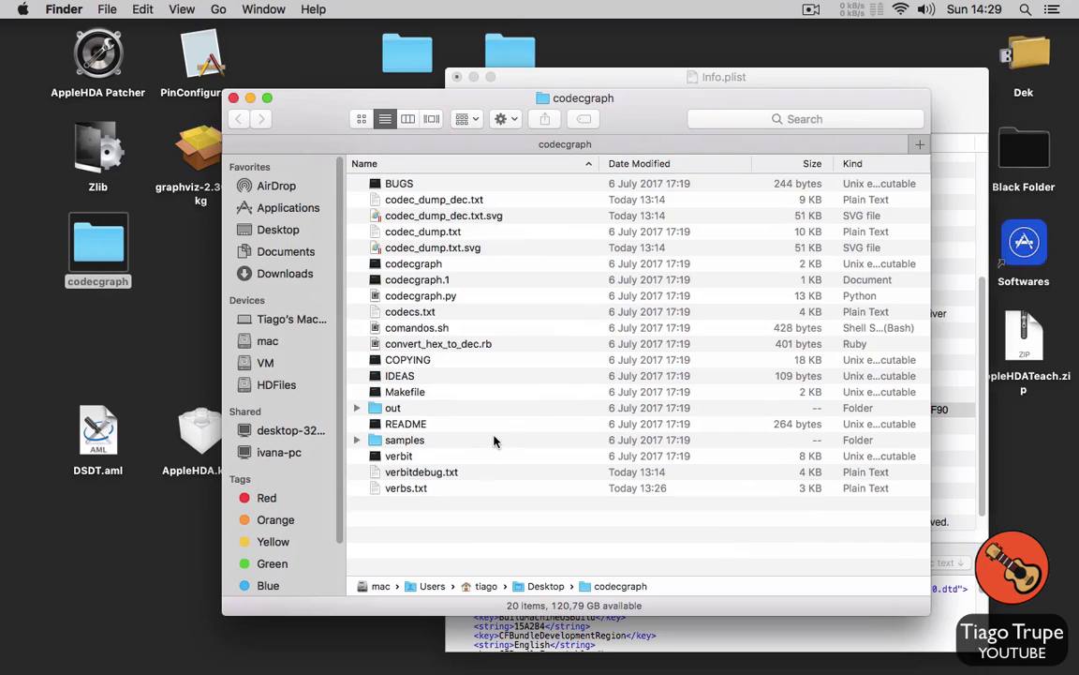
{"action": "left_click", "coordinate": [410, 489]}
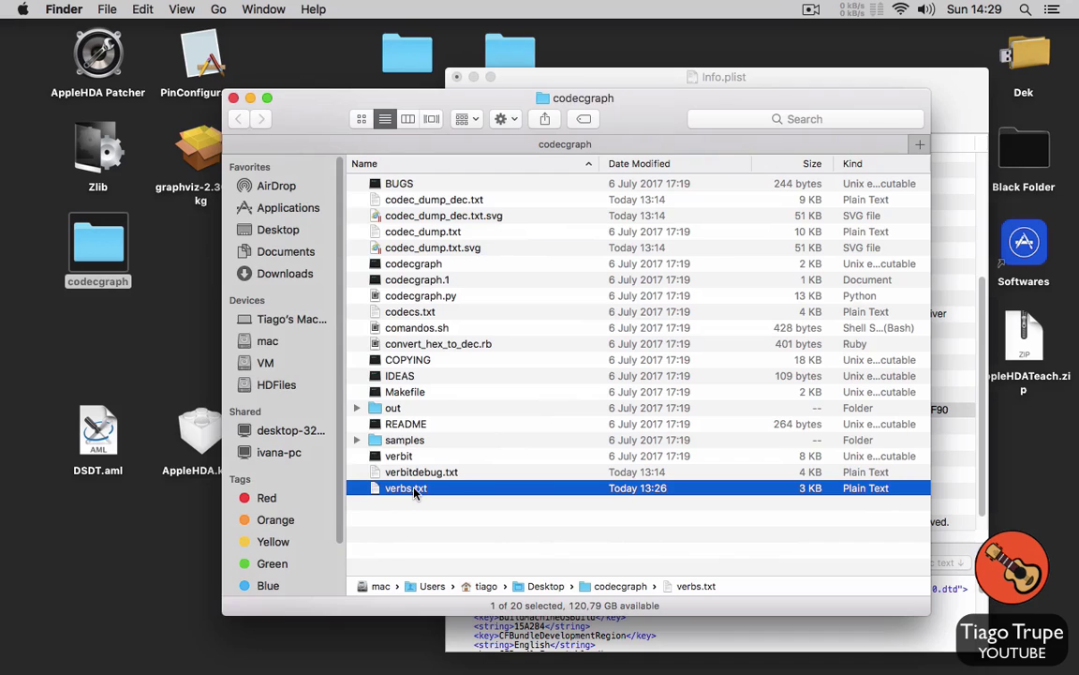
{"action": "double_click", "coordinate": [415, 490]}
{"action": "scroll", "coordinate": [743, 185], "scroll_direction": "down", "scroll_amount": 8}
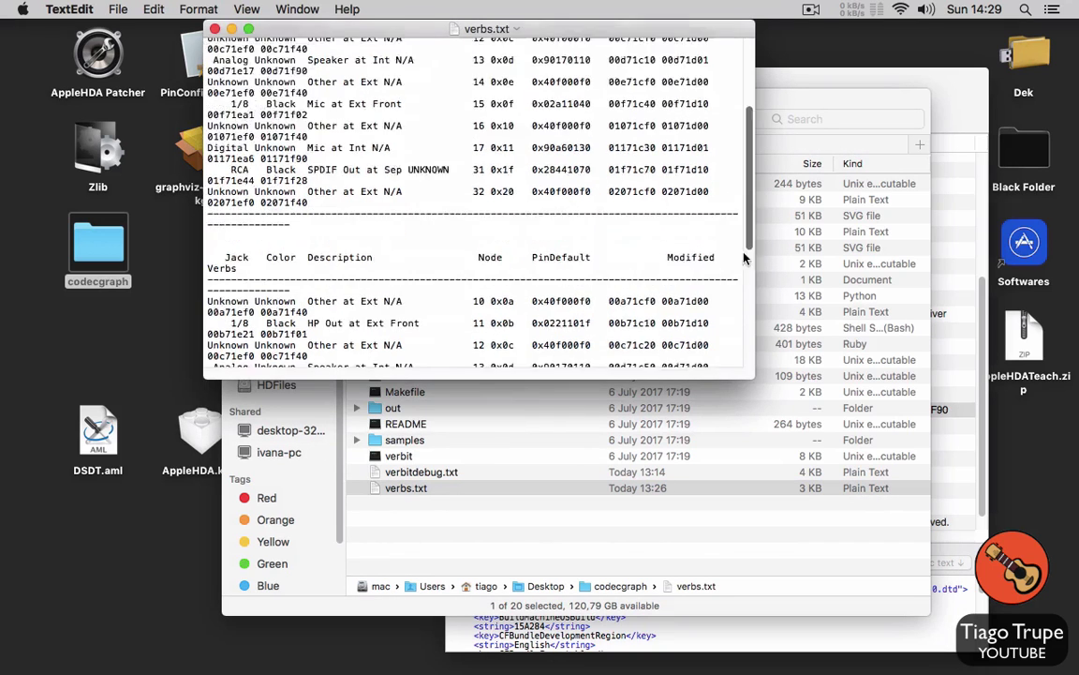
{"action": "left_click_drag", "start_coordinate": [521, 350], "coordinate": [204, 344]}
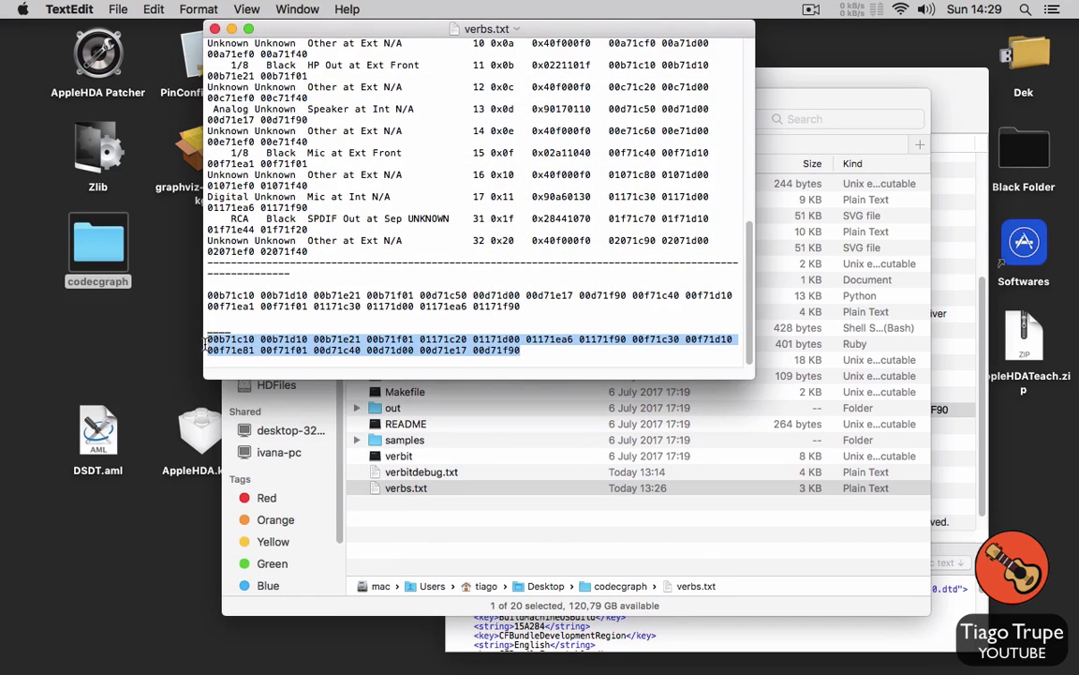
{"action": "left_click", "coordinate": [75, 9]}
{"action": "left_click", "coordinate": [90, 166]}
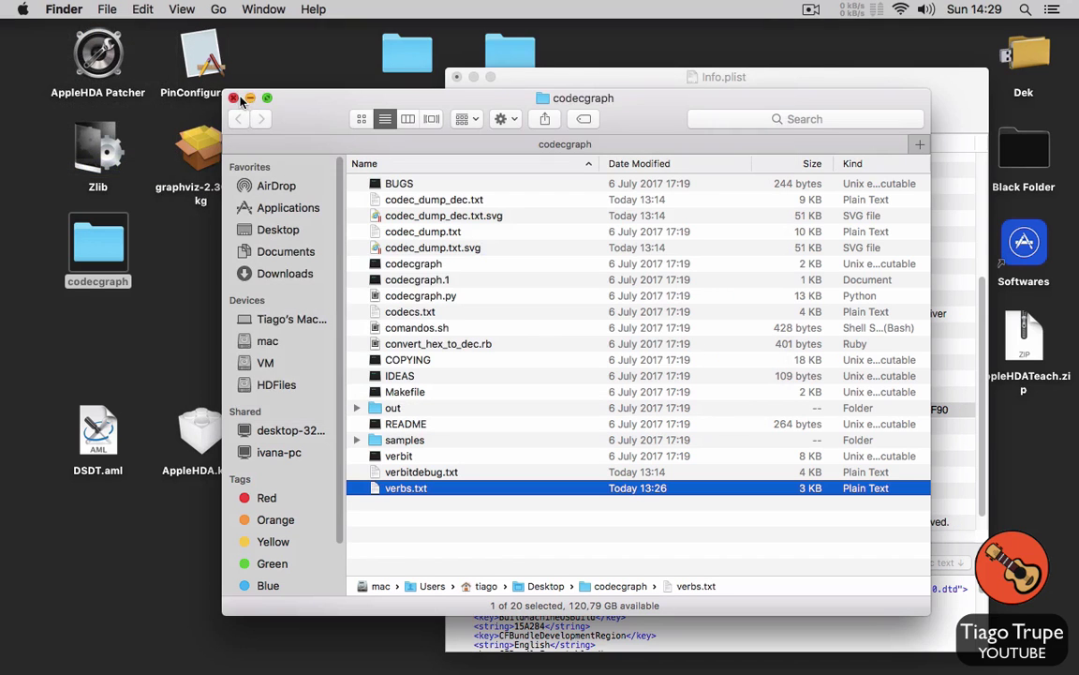
Step: Close the codecgraph folder and replace the ConfigData value in Info.plist with the copied verbs
{"action": "left_click", "coordinate": [236, 100]}
{"action": "double_click", "coordinate": [814, 410]}
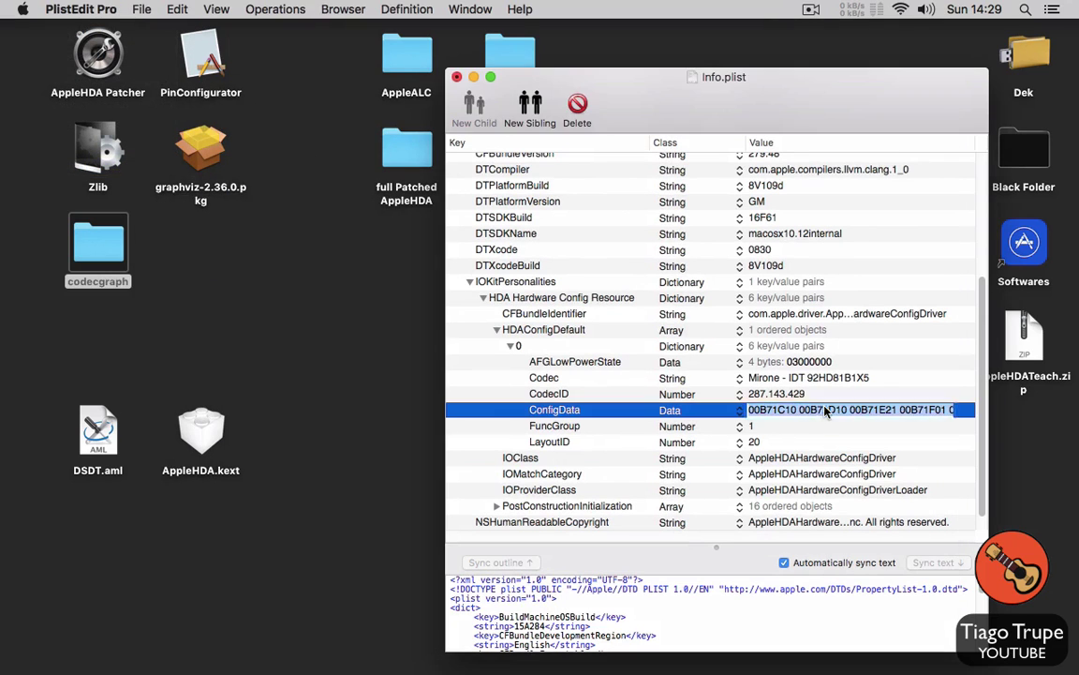
{"action": "key", "text": "cmd+v"}
{"action": "left_click", "coordinate": [575, 413]}
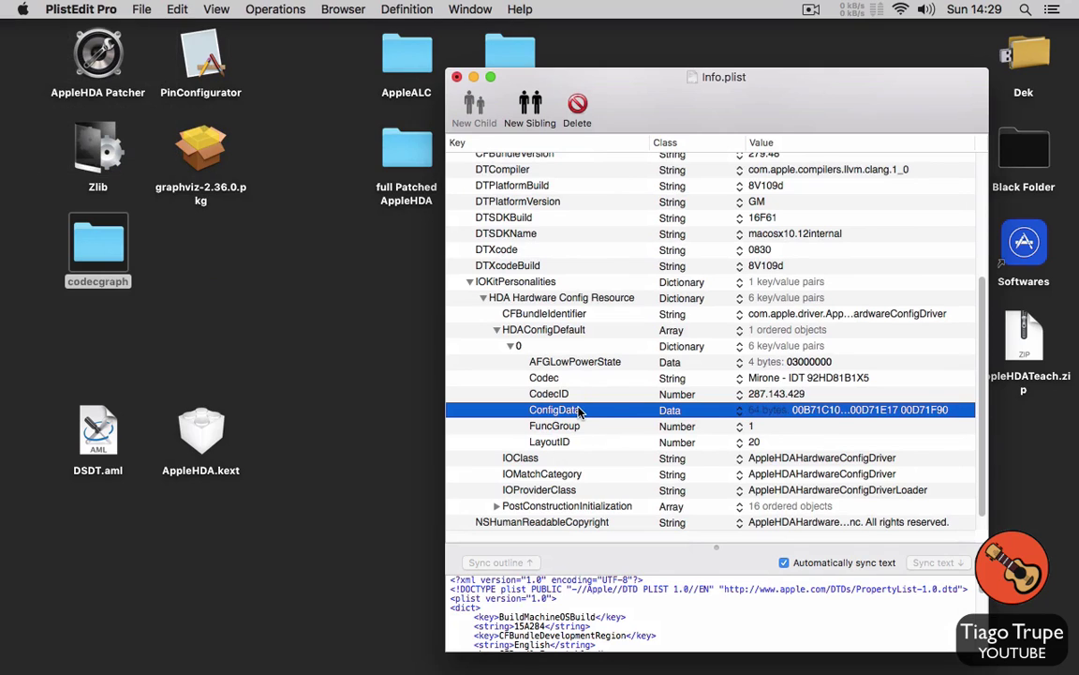
Step: Select the CodecID entry and open codec_dump.txt from the codecgraph folder to read the codec's Vendor Id
{"action": "left_click", "coordinate": [567, 394]}
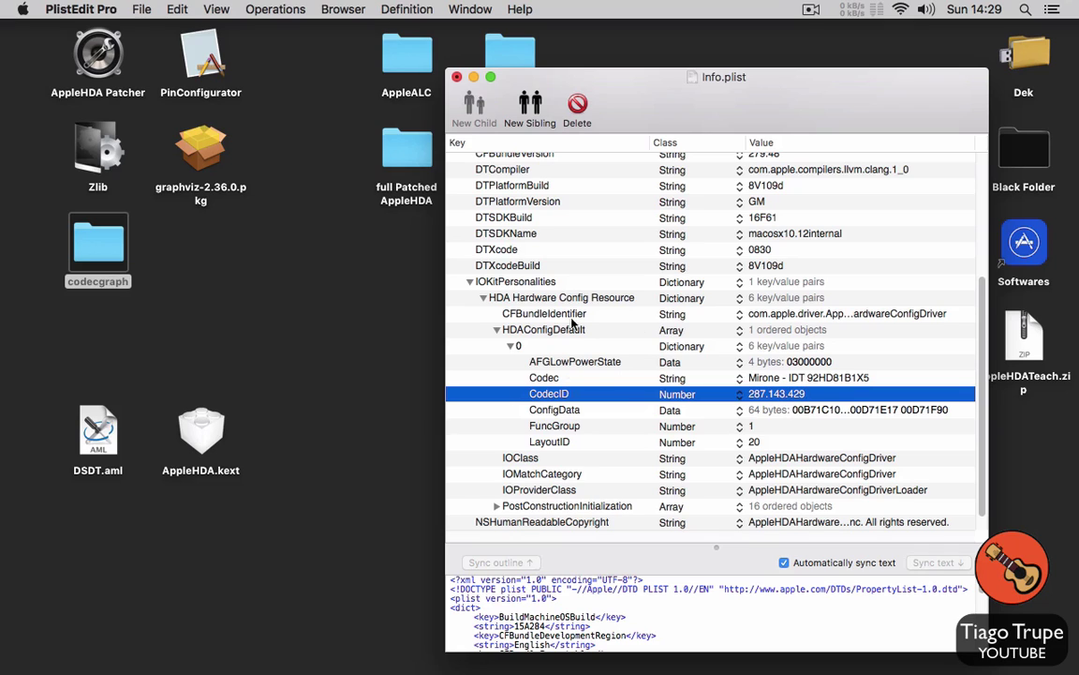
{"action": "left_click", "coordinate": [108, 249]}
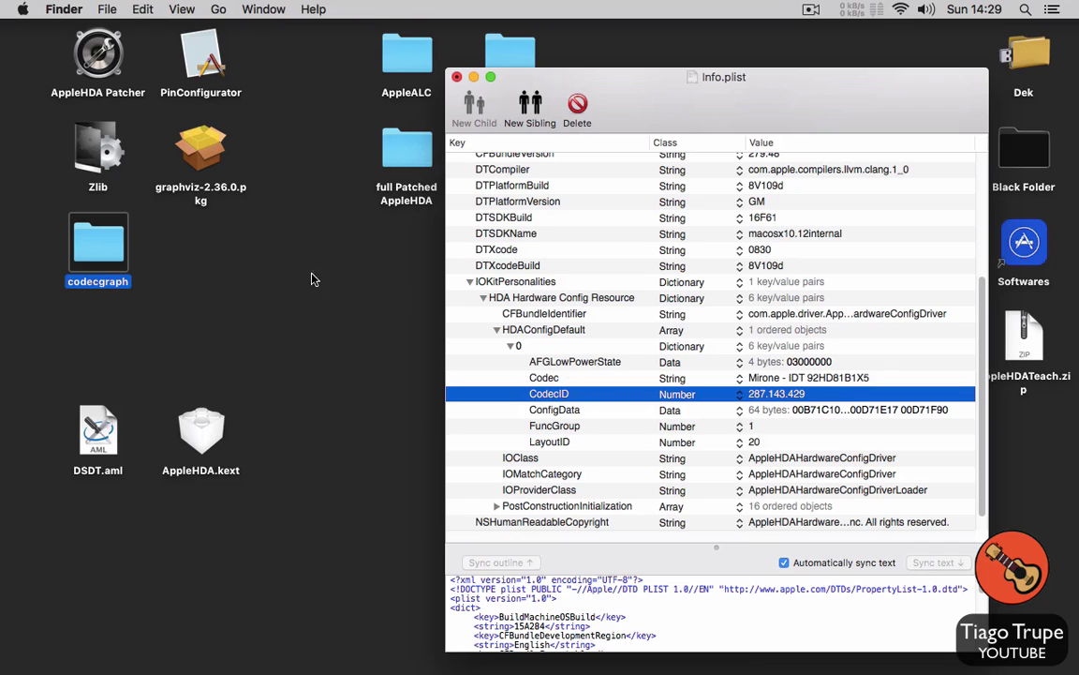
{"action": "double_click", "coordinate": [115, 260]}
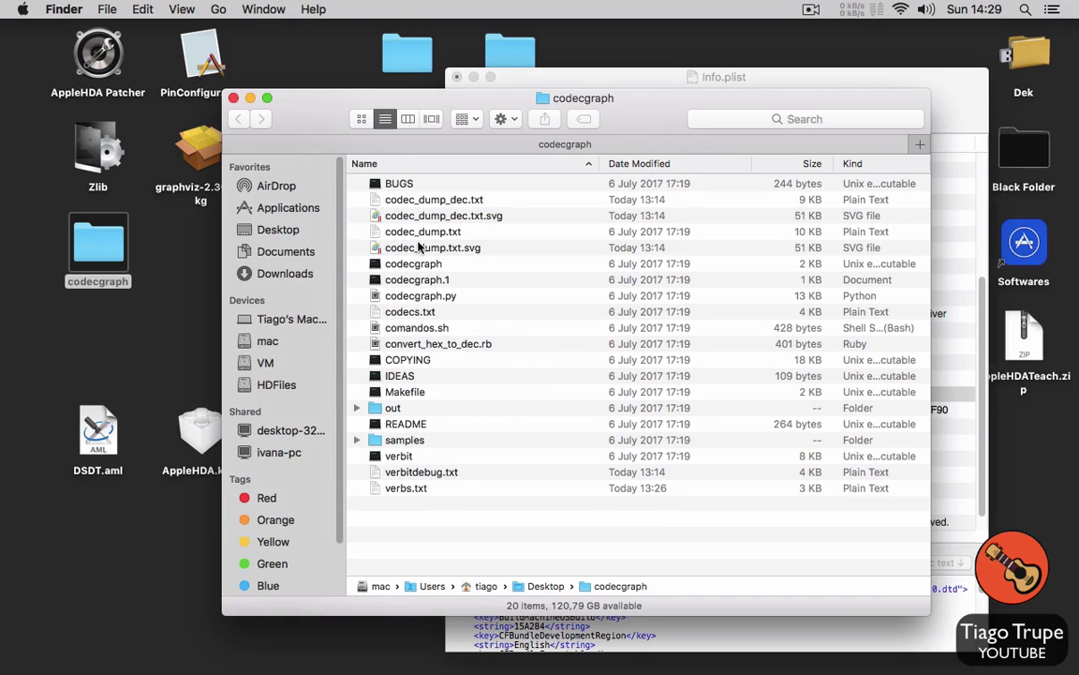
{"action": "double_click", "coordinate": [417, 233]}
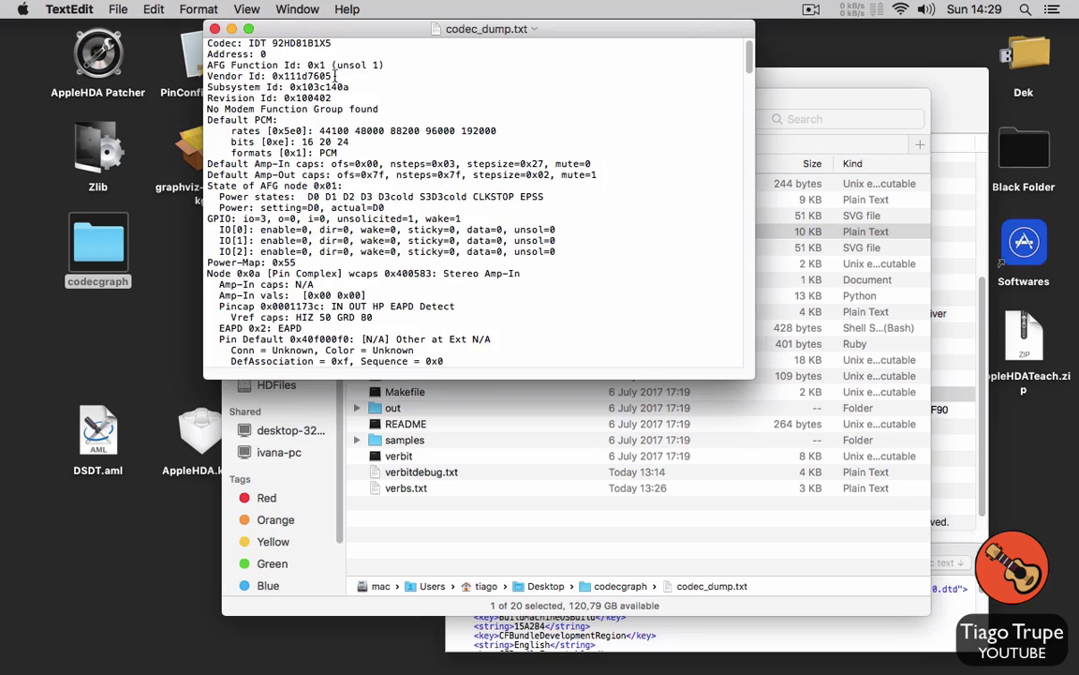
Step: Open Calculator, check that it is in Programmer mode, and switch its number base to hexadecimal
{"action": "key", "text": "super+space"}
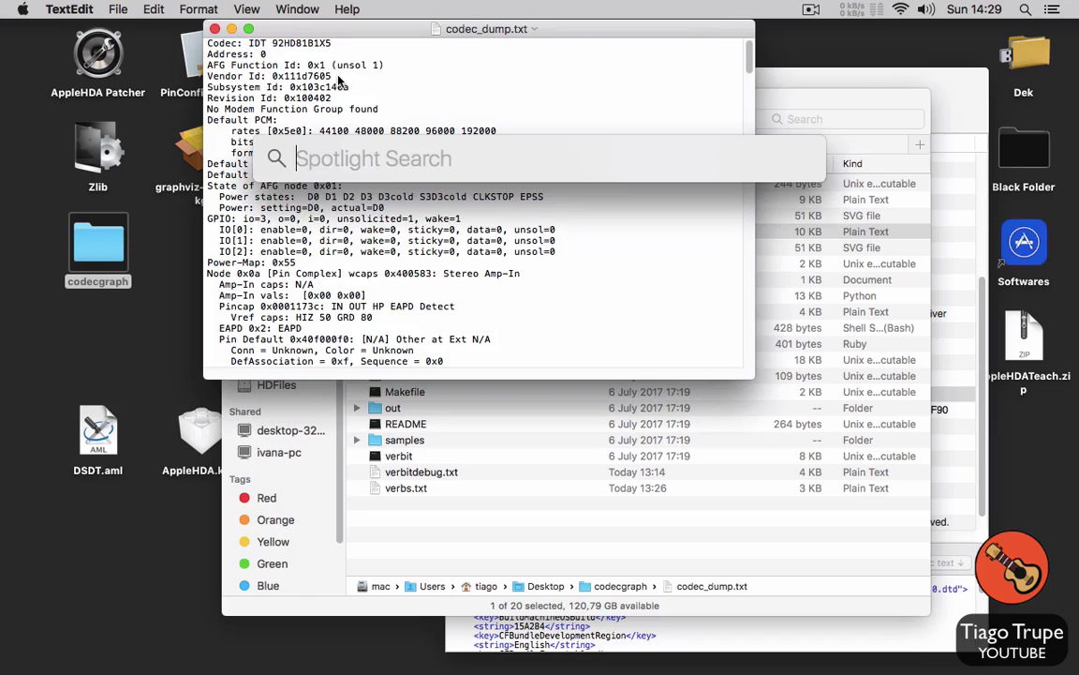
{"action": "type", "text": "ca"}
{"action": "key", "text": "Return"}
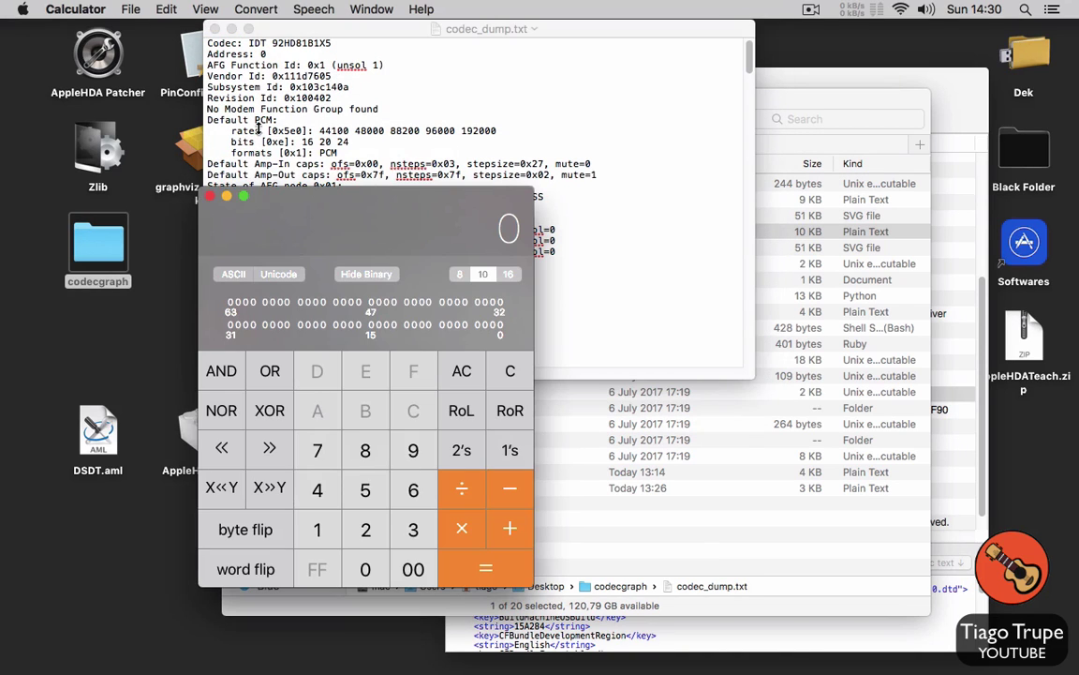
{"action": "left_click", "coordinate": [205, 10]}
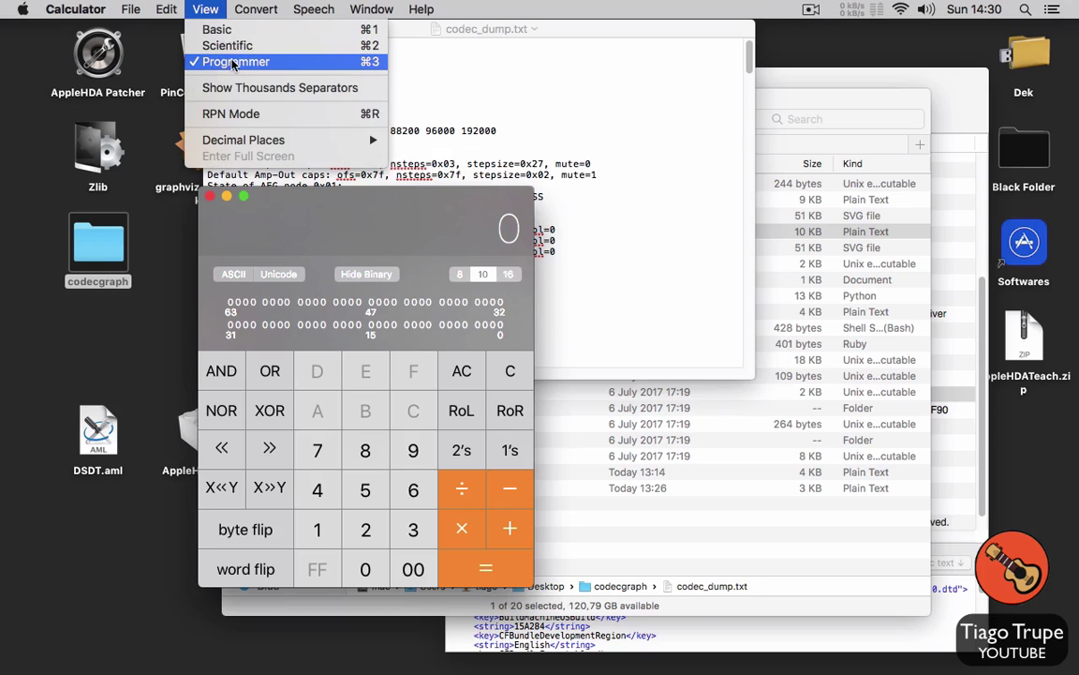
{"action": "left_click", "coordinate": [198, 10]}
{"action": "left_click", "coordinate": [508, 275]}
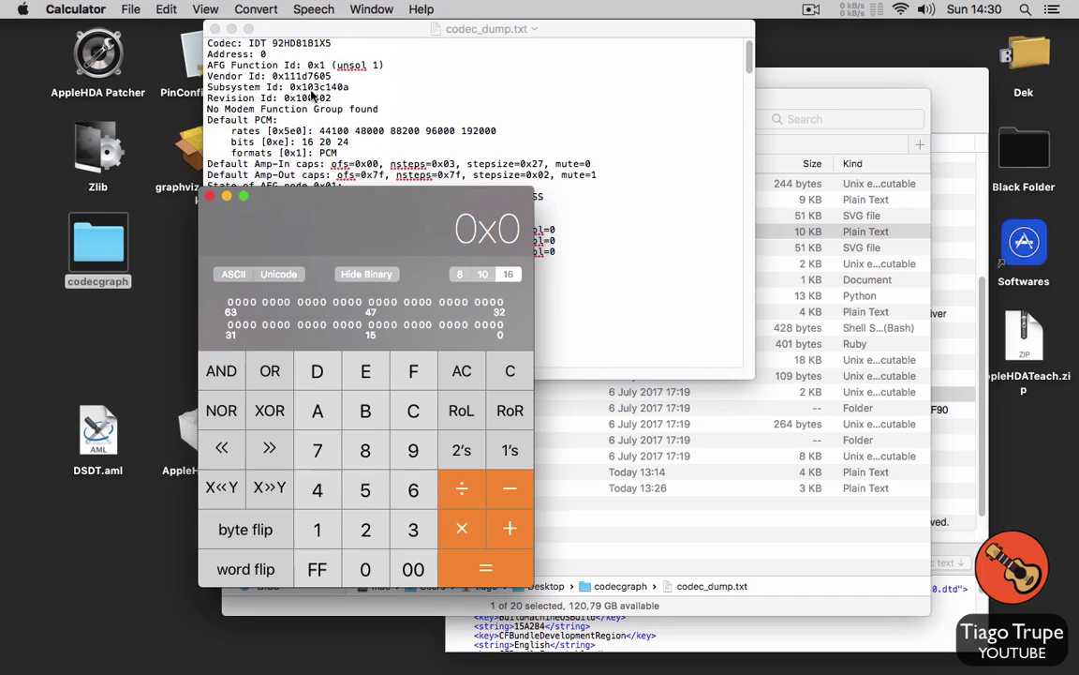
Step: Enter the Vendor Id 0x111D7605 in the calculator and convert it to decimal
{"action": "left_click", "coordinate": [317, 529]}
{"action": "left_click", "coordinate": [318, 530]}
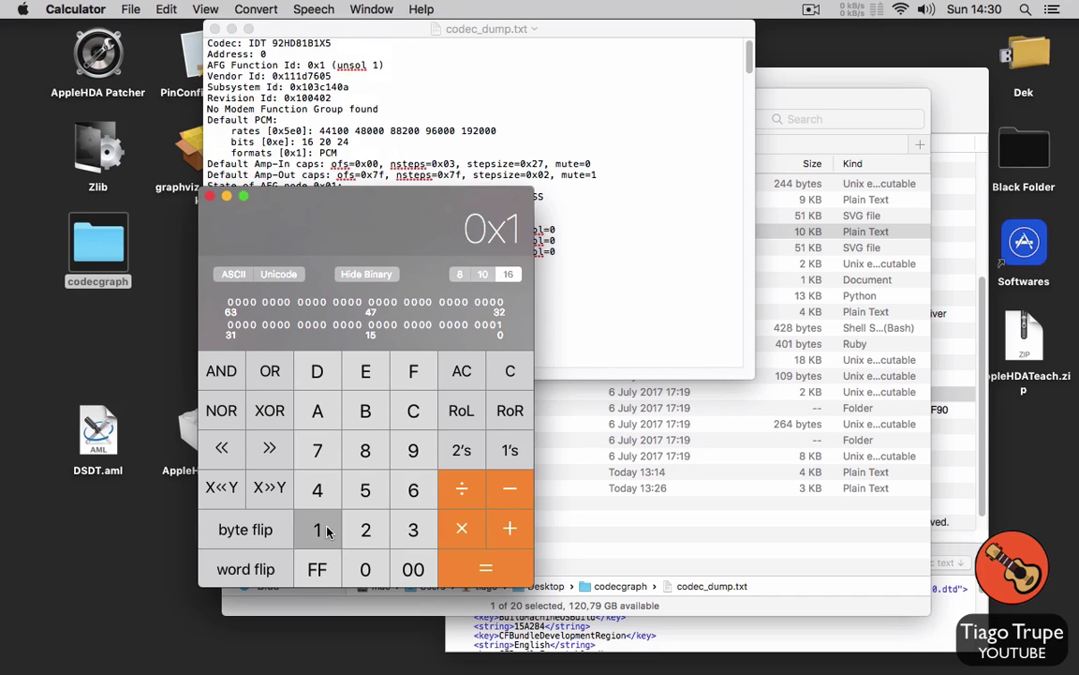
{"action": "left_click", "coordinate": [318, 530]}
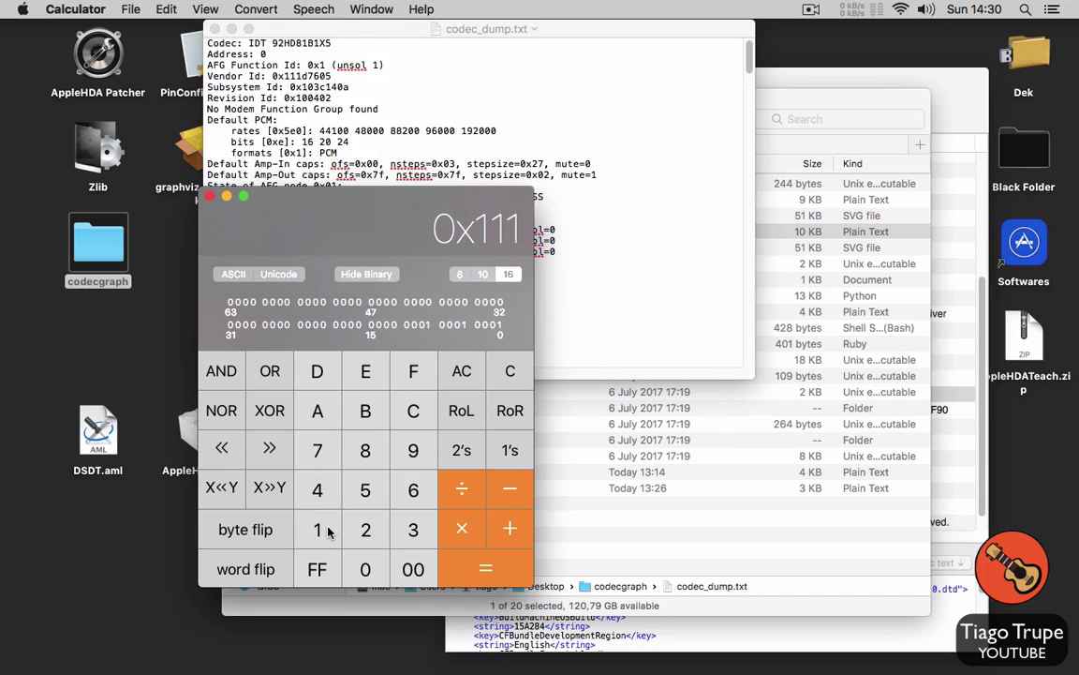
{"action": "left_click", "coordinate": [319, 371]}
{"action": "left_click", "coordinate": [318, 450]}
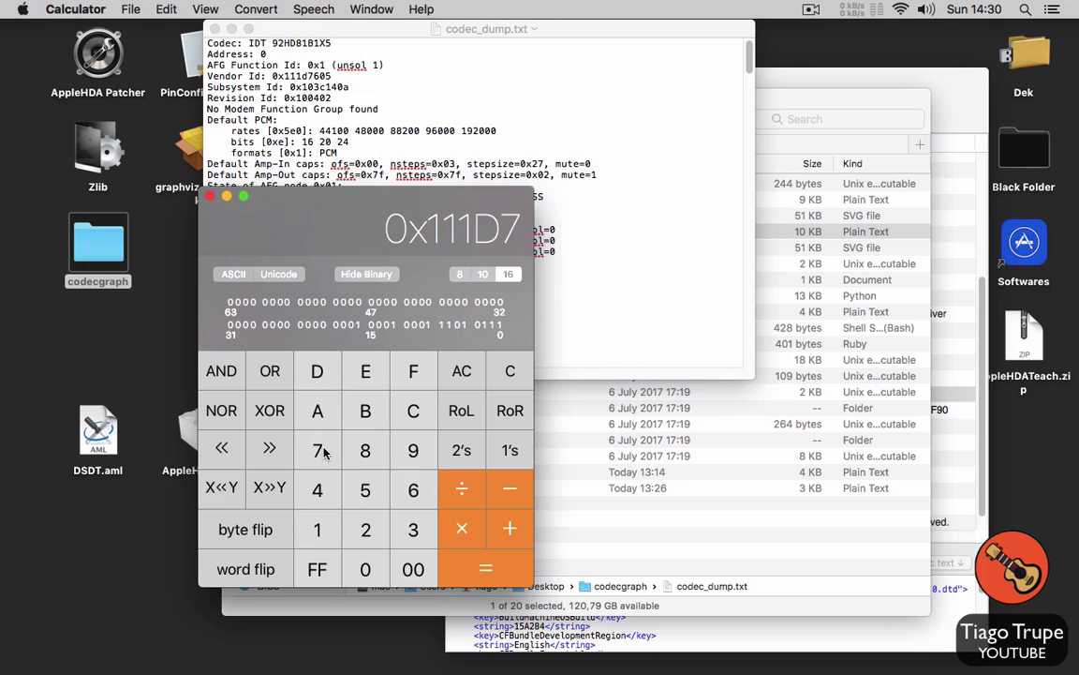
{"action": "left_click", "coordinate": [415, 491]}
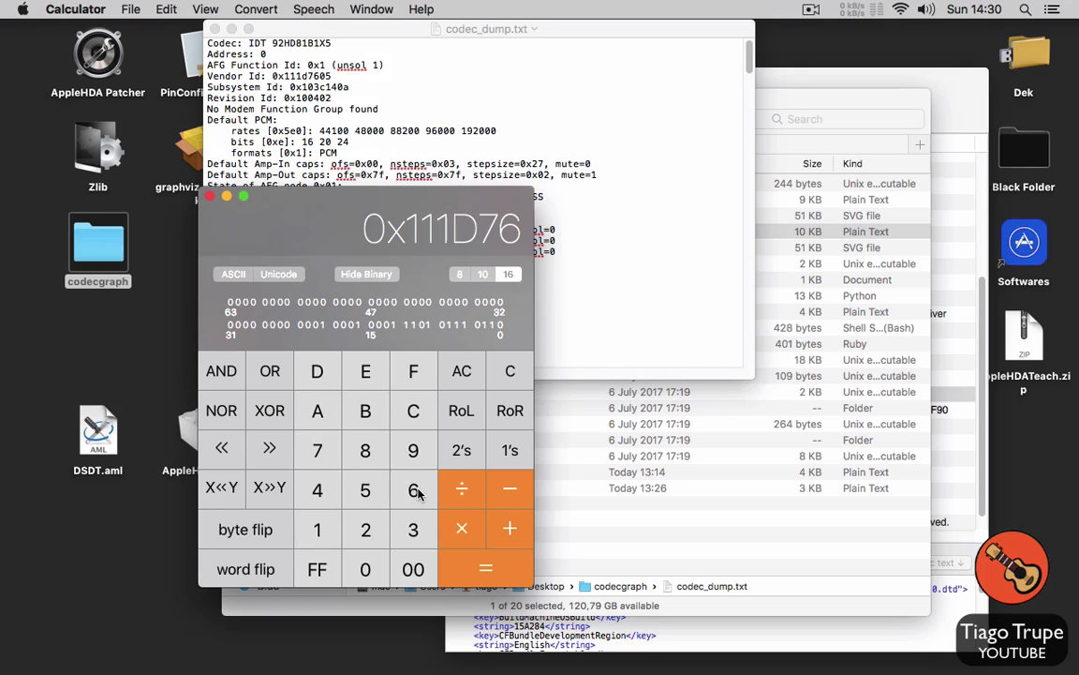
{"action": "left_click", "coordinate": [368, 565]}
{"action": "left_click", "coordinate": [365, 489]}
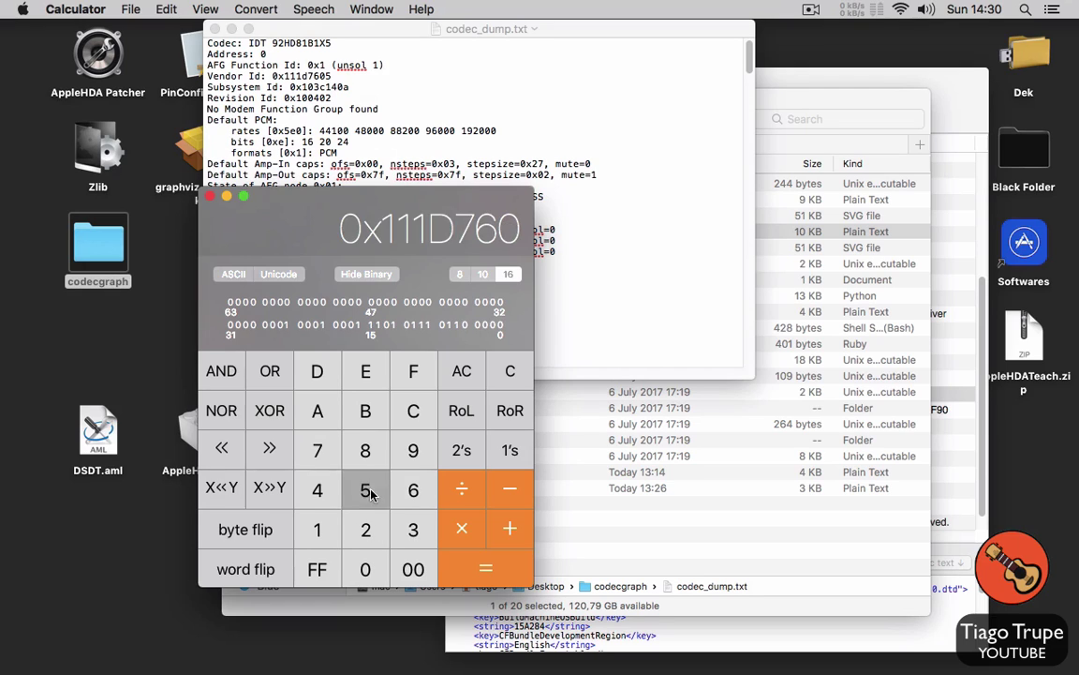
{"action": "left_click", "coordinate": [483, 275]}
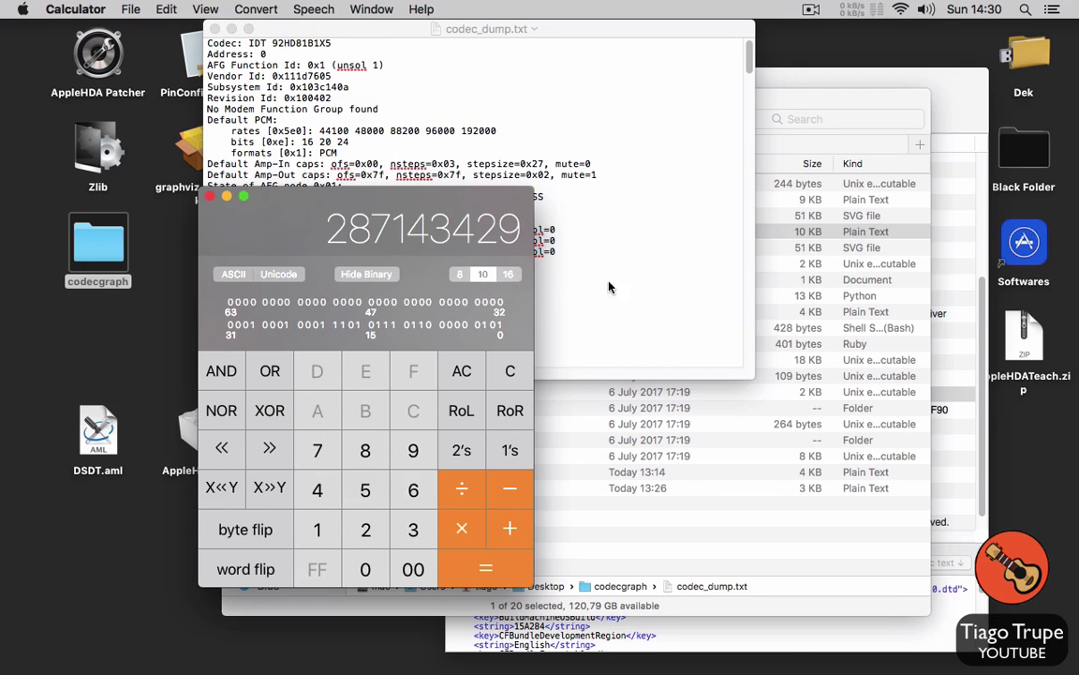
Step: Bring Info.plist forward beside the calculator and compare its CodecID with the converted decimal number
{"action": "left_click", "coordinate": [855, 85]}
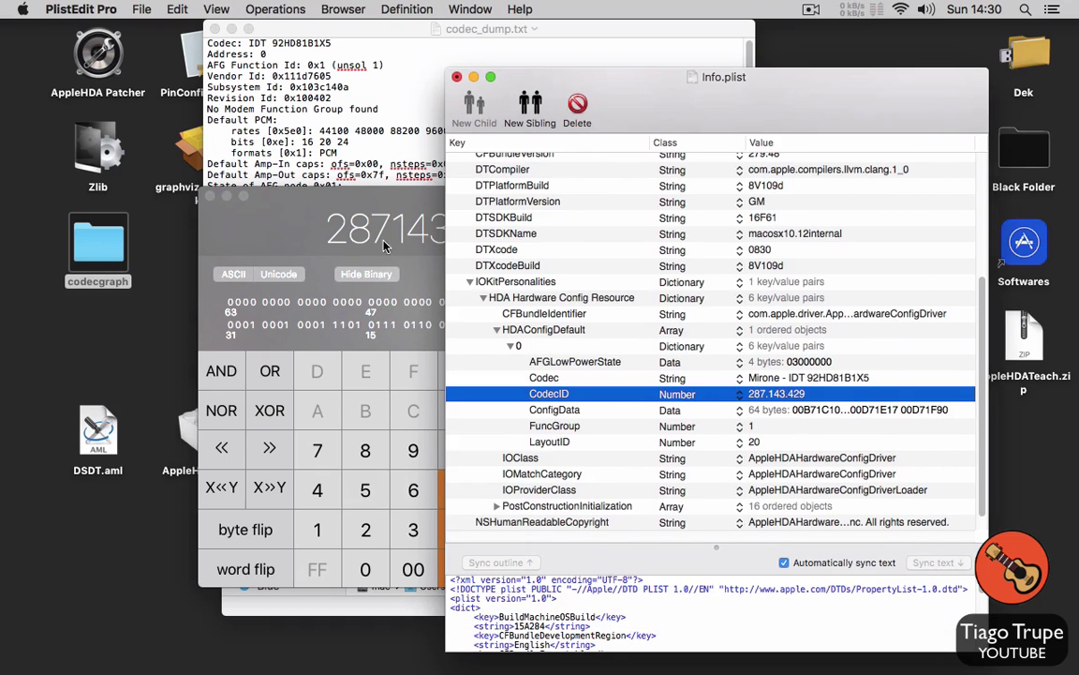
{"action": "left_click", "coordinate": [398, 202]}
{"action": "left_click_drag", "start_coordinate": [398, 201], "coordinate": [394, 201]}
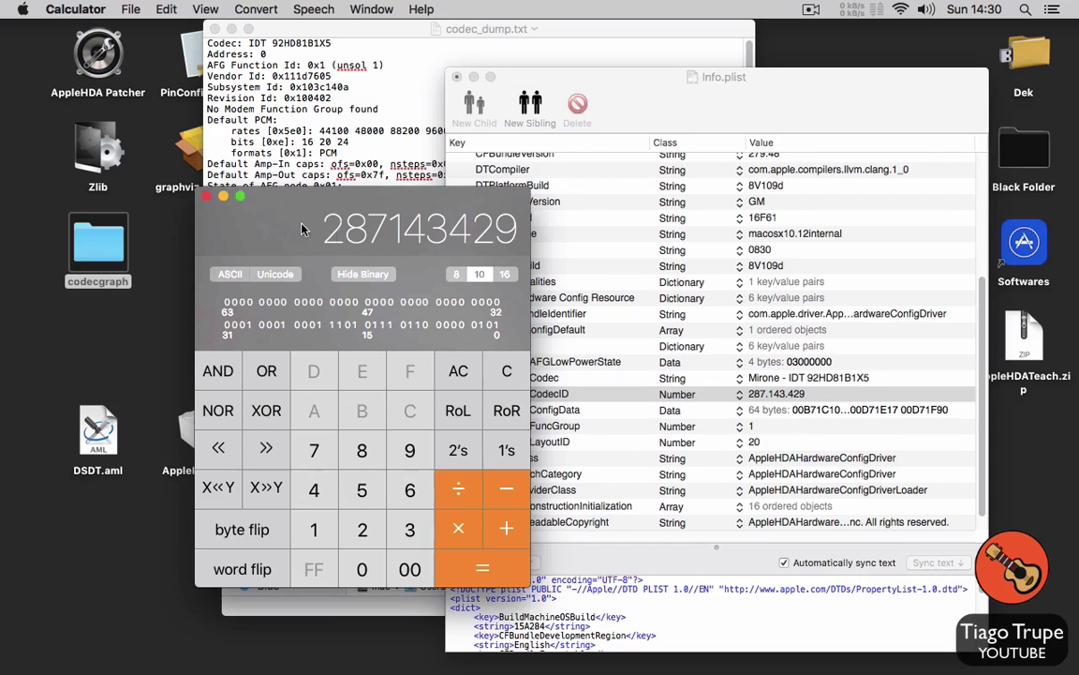
Step: Quit Calculator and close the codec_dump.txt document
{"action": "left_click", "coordinate": [90, 9]}
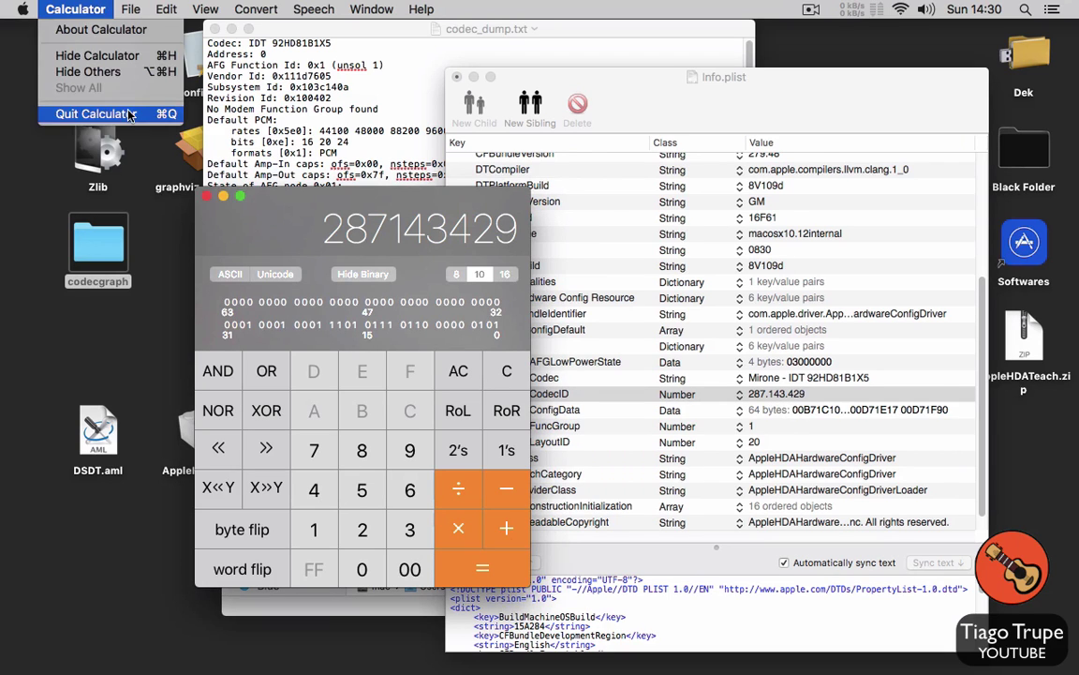
{"action": "left_click", "coordinate": [130, 113]}
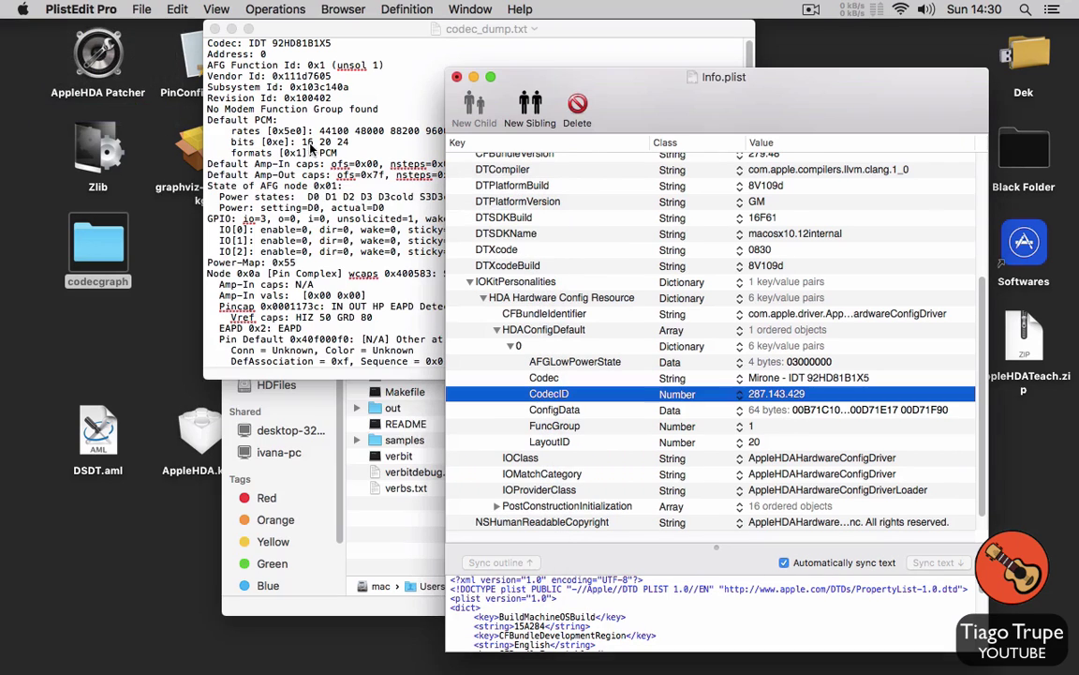
{"action": "left_click", "coordinate": [214, 29]}
Step: Save the edited Info.plist, then quit PlistEdit Pro and clear the remaining codecgraph folder window
{"action": "left_click", "coordinate": [93, 9]}
{"action": "left_click", "coordinate": [116, 8]}
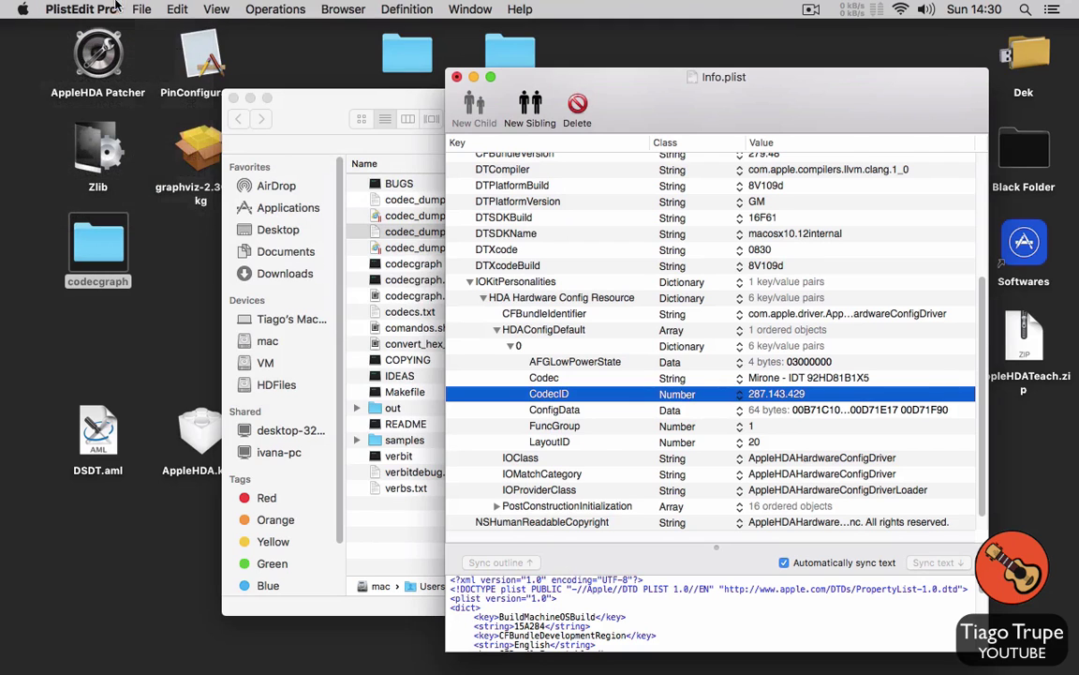
{"action": "left_click", "coordinate": [141, 9]}
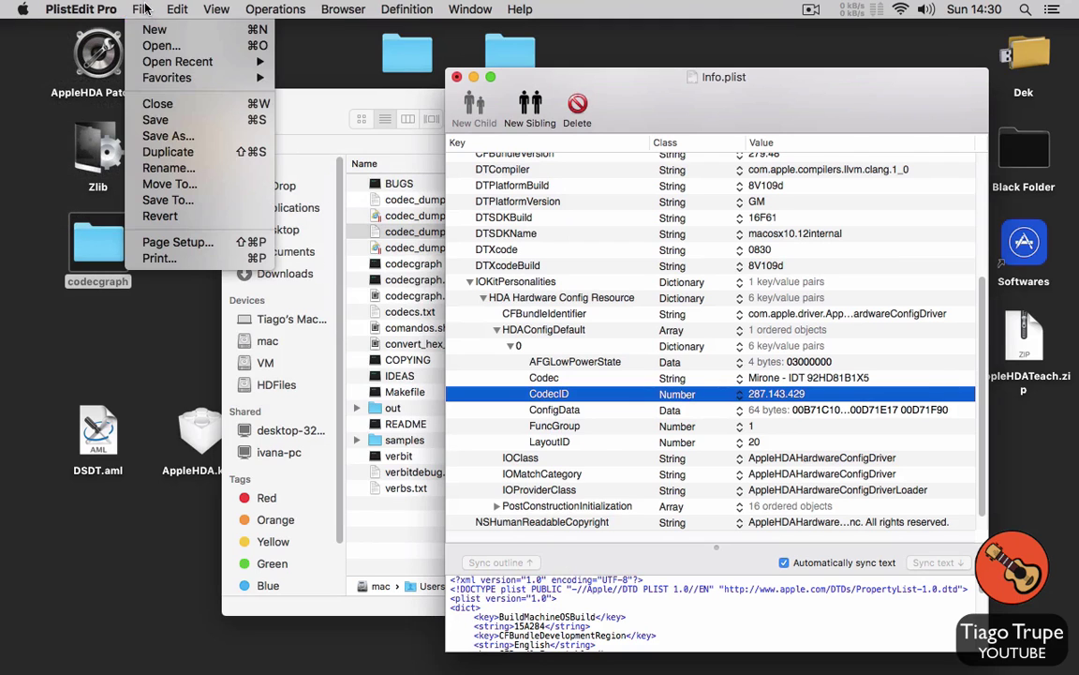
{"action": "left_click", "coordinate": [188, 120]}
{"action": "left_click", "coordinate": [80, 8]}
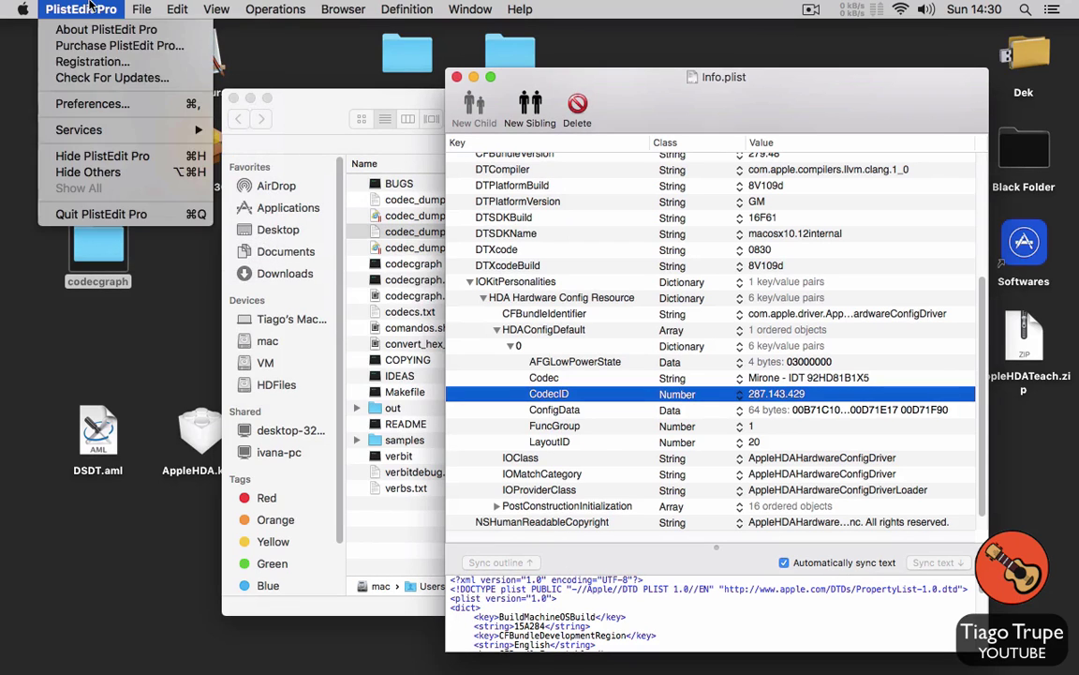
{"action": "left_click", "coordinate": [127, 216]}
{"action": "left_click", "coordinate": [236, 101]}
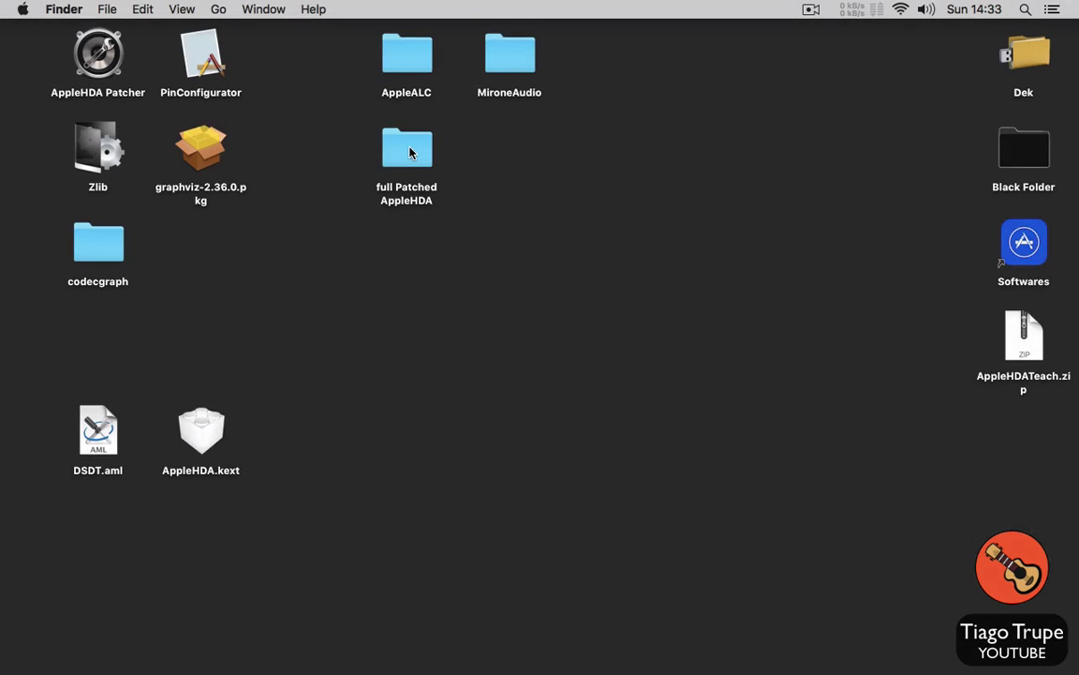
Step: Show the package contents of AppleHDA.kext in the full Patched AppleHDA desktop folder and open Contents > Resources
{"action": "left_click", "coordinate": [410, 153]}
{"action": "double_click", "coordinate": [409, 153]}
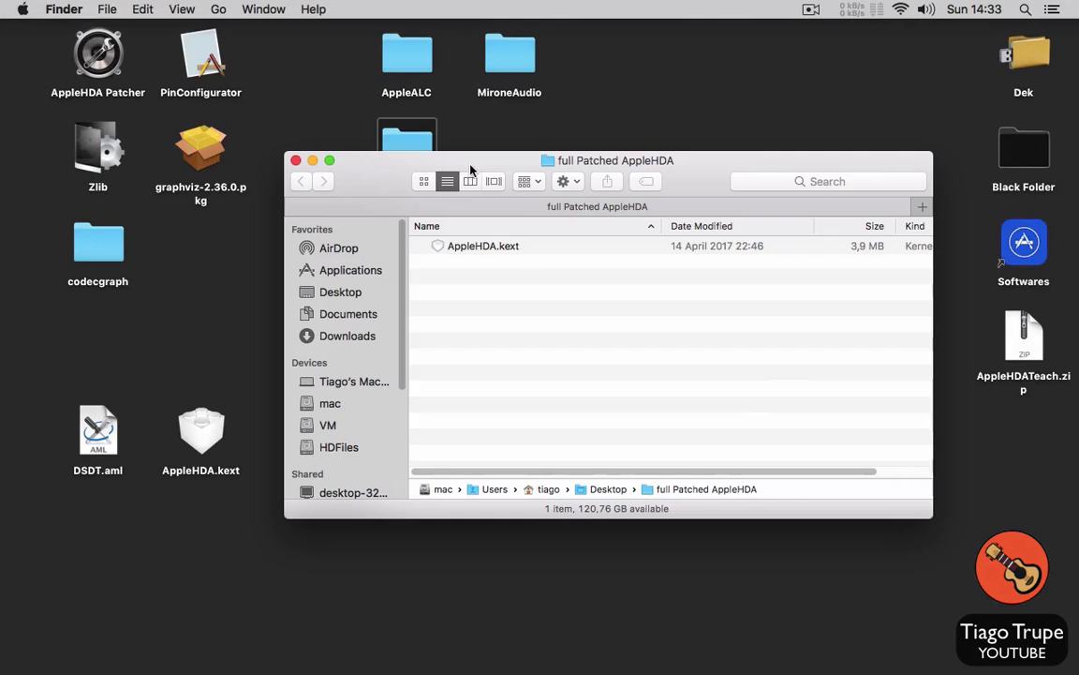
{"action": "left_click", "coordinate": [501, 246]}
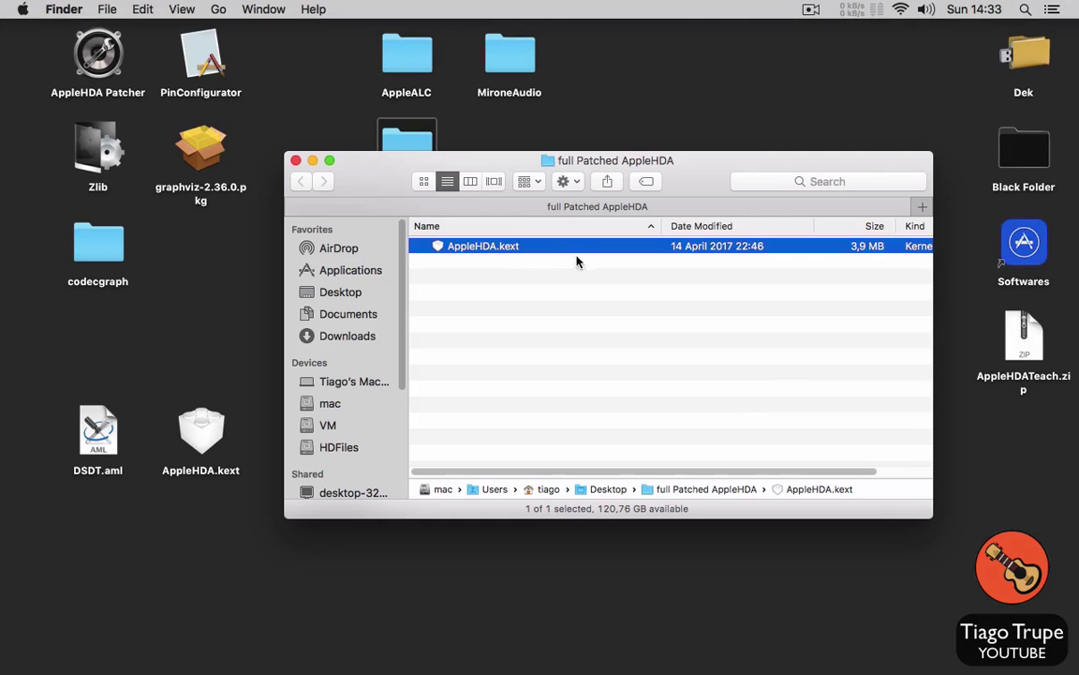
{"action": "right_click", "coordinate": [496, 247]}
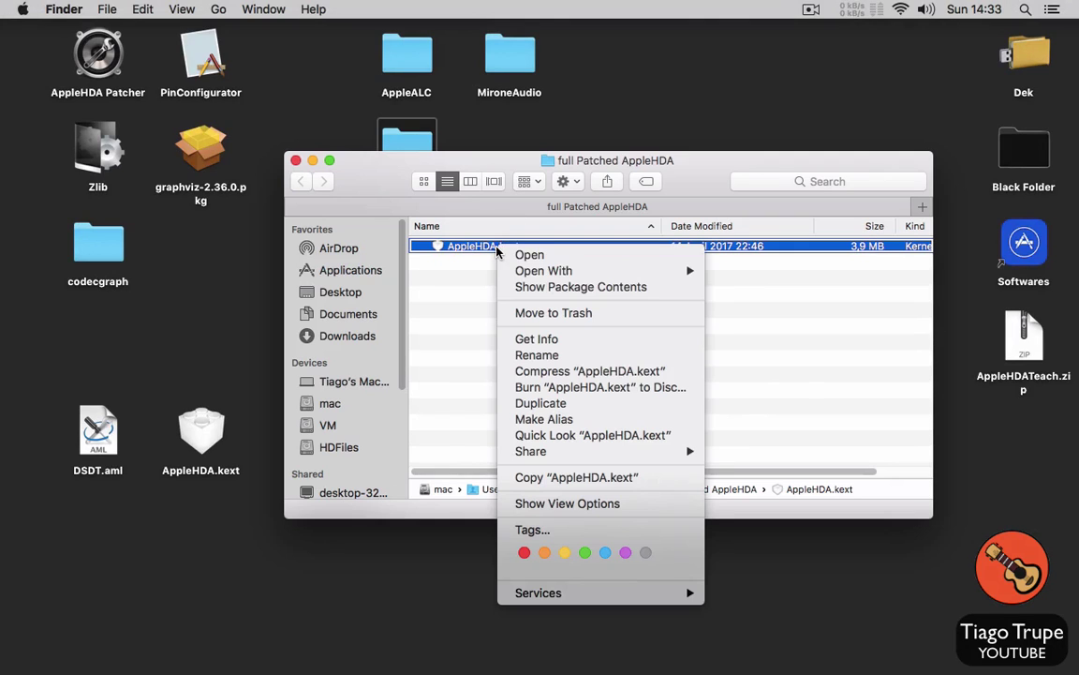
{"action": "left_click", "coordinate": [548, 288]}
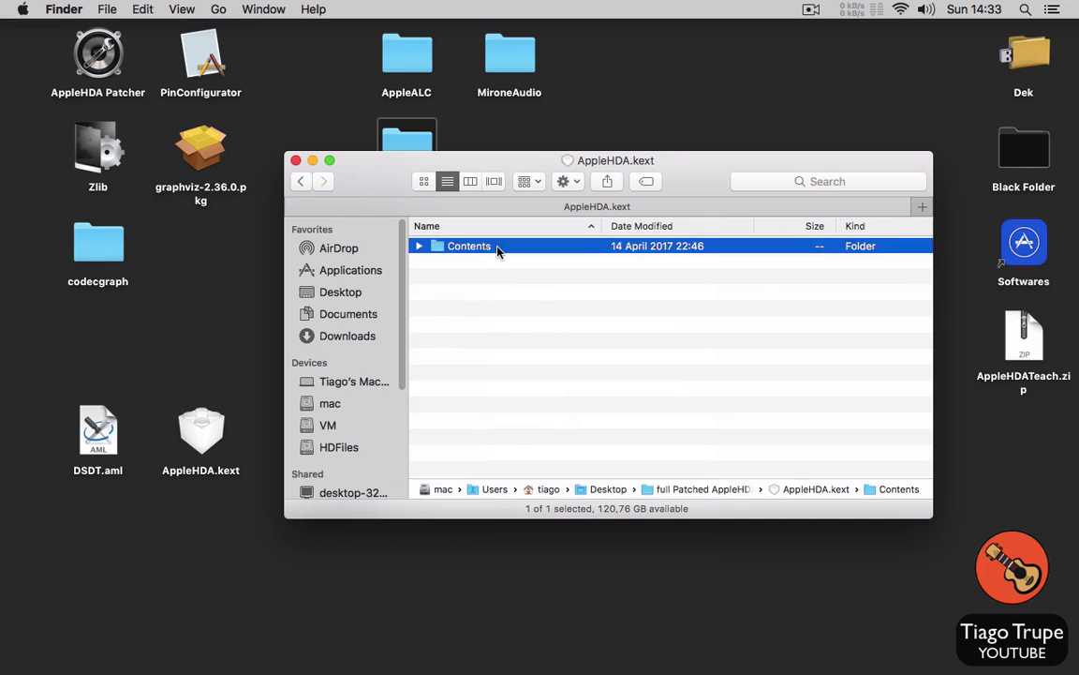
{"action": "double_click", "coordinate": [498, 249]}
{"action": "left_click", "coordinate": [489, 312]}
{"action": "double_click", "coordinate": [489, 312]}
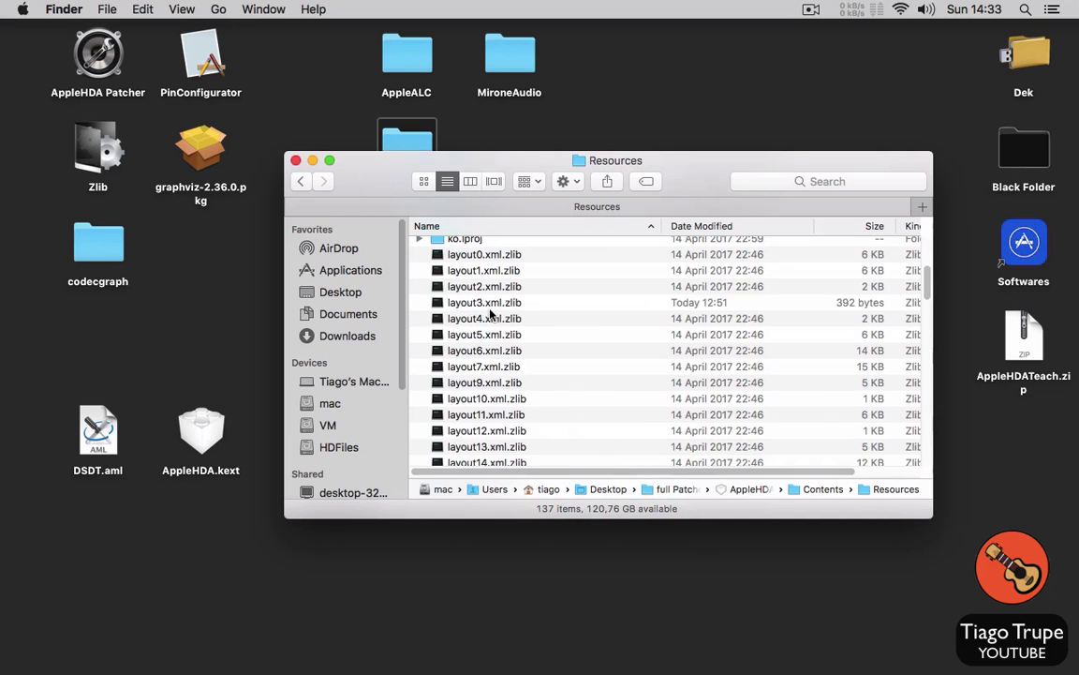
Step: Copy layout3.xml.zlib and Platforms.xml.zlib from the kext's Resources folder into the full Patched AppleHDA folder
{"action": "left_click", "coordinate": [491, 293]}
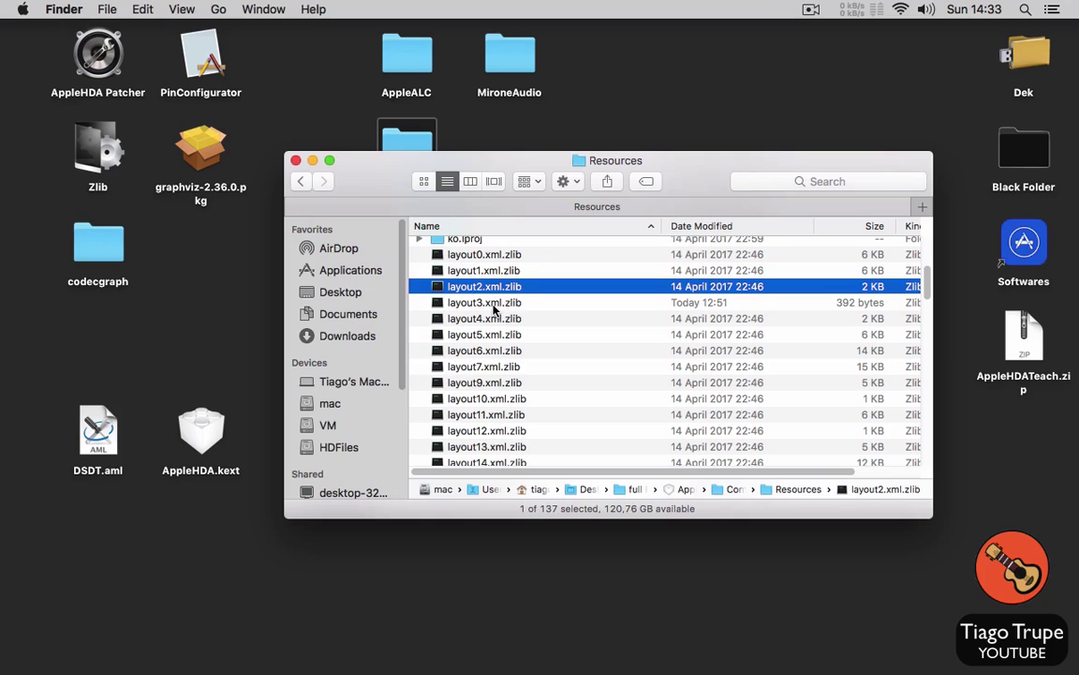
{"action": "left_click", "coordinate": [494, 303]}
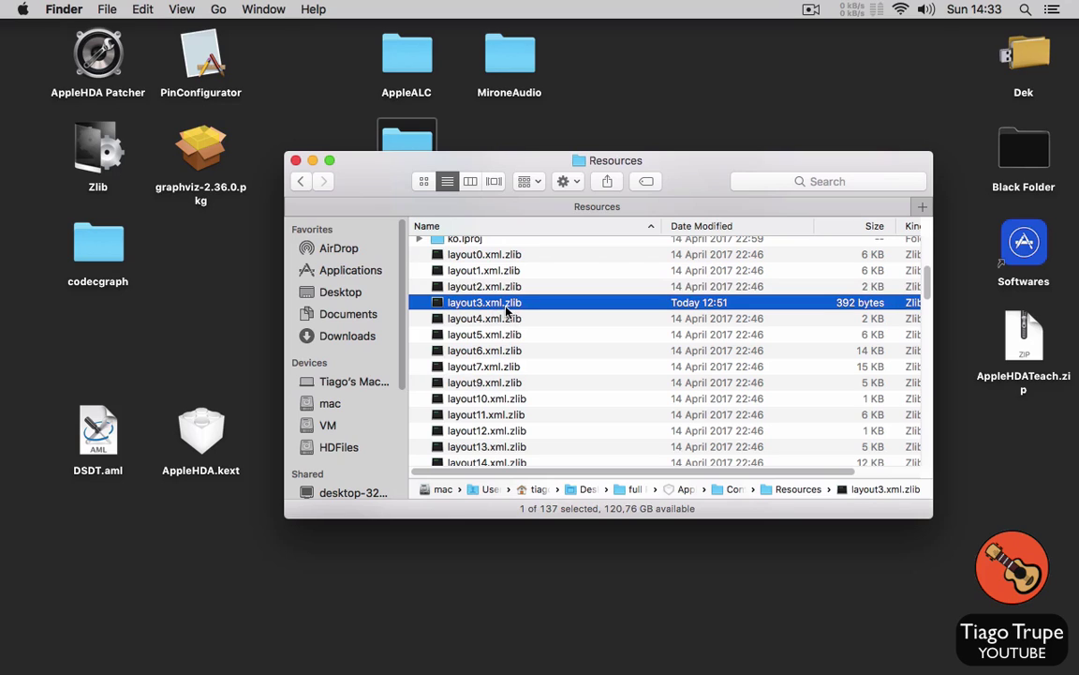
{"action": "double_click", "coordinate": [633, 491]}
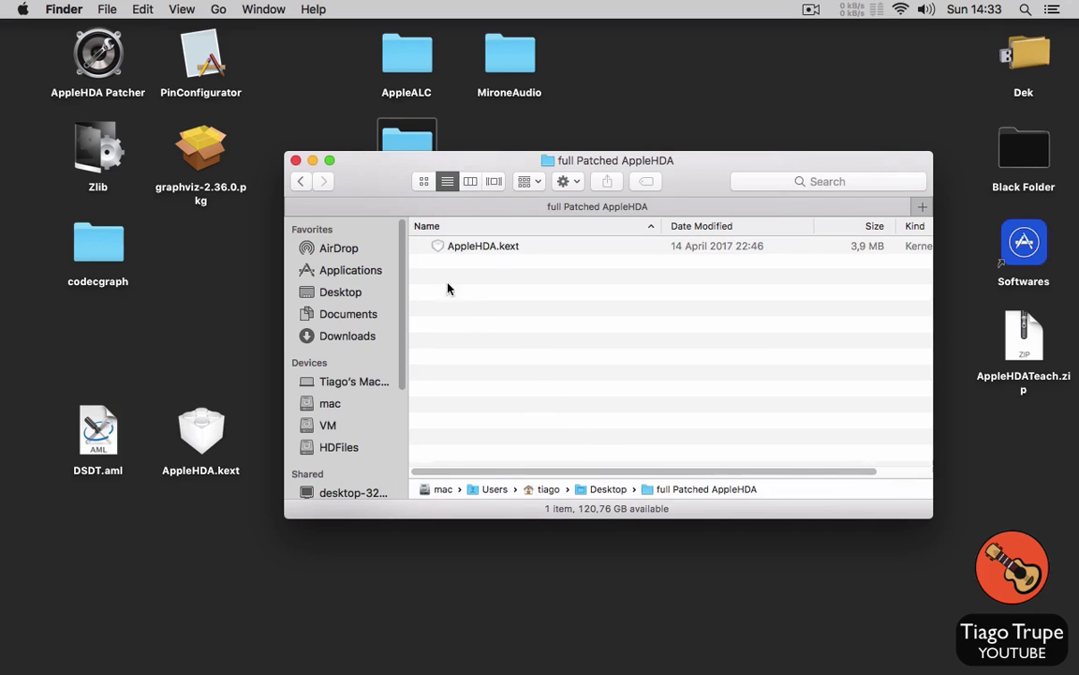
{"action": "left_click", "coordinate": [298, 182]}
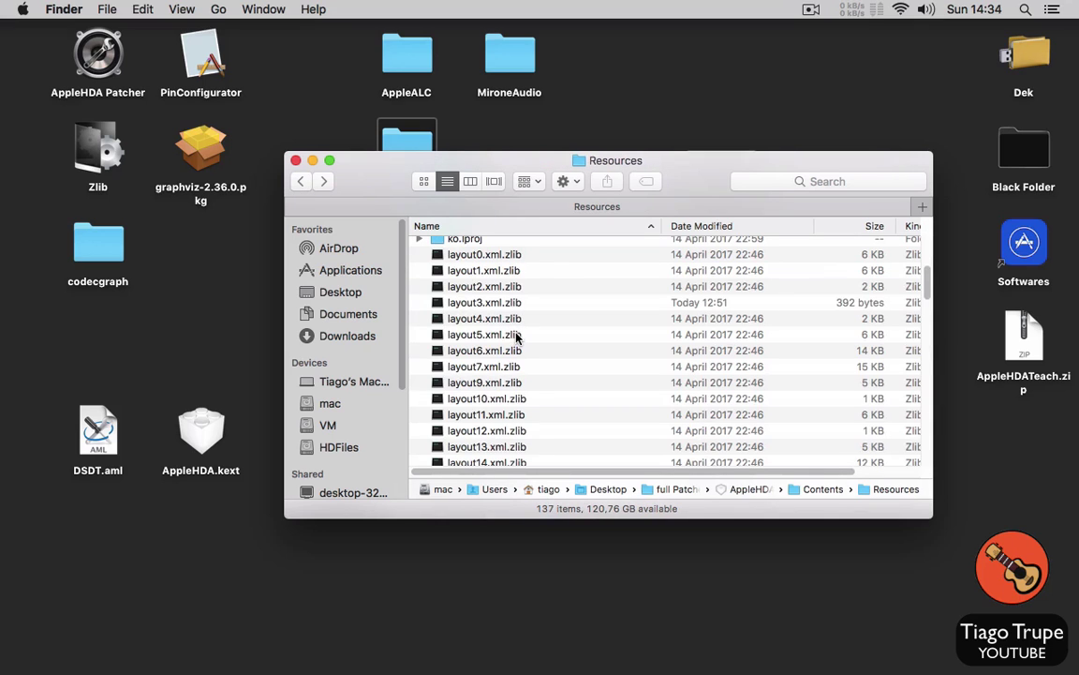
{"action": "left_click", "coordinate": [515, 336]}
{"action": "type", "text": "pla"}
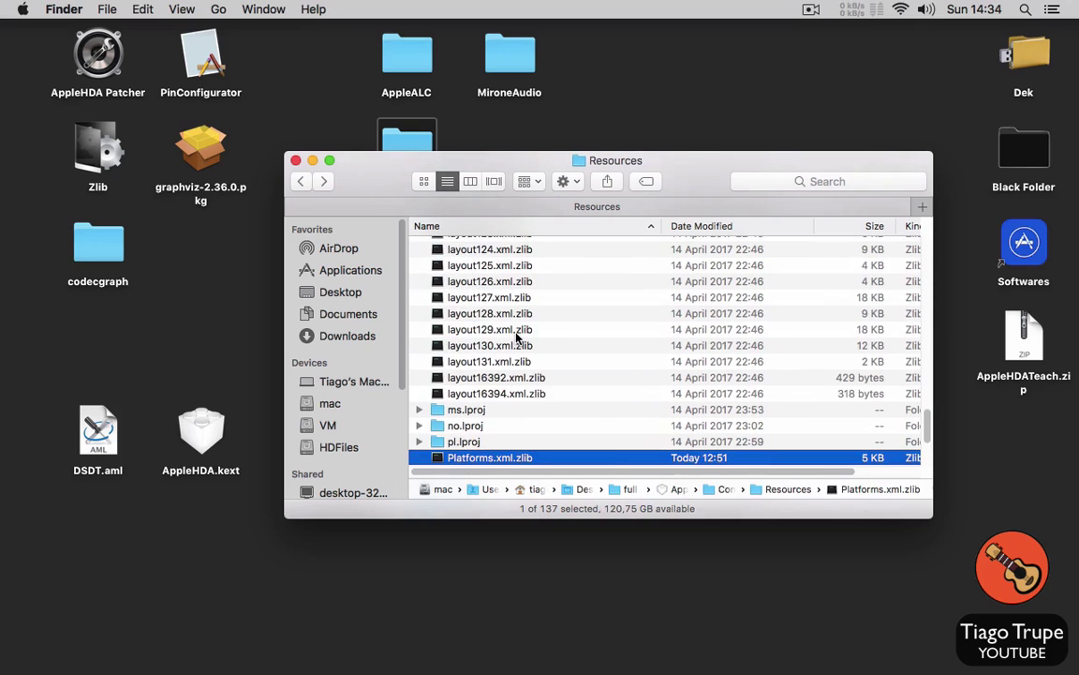
{"action": "left_click", "coordinate": [299, 181]}
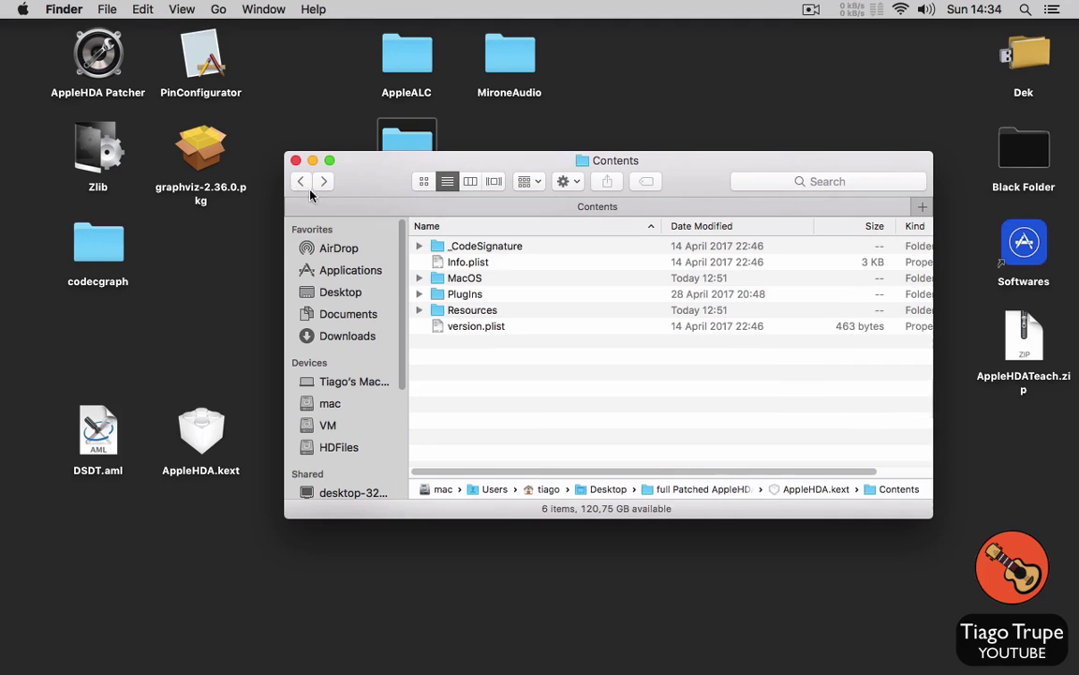
{"action": "double_click", "coordinate": [671, 489]}
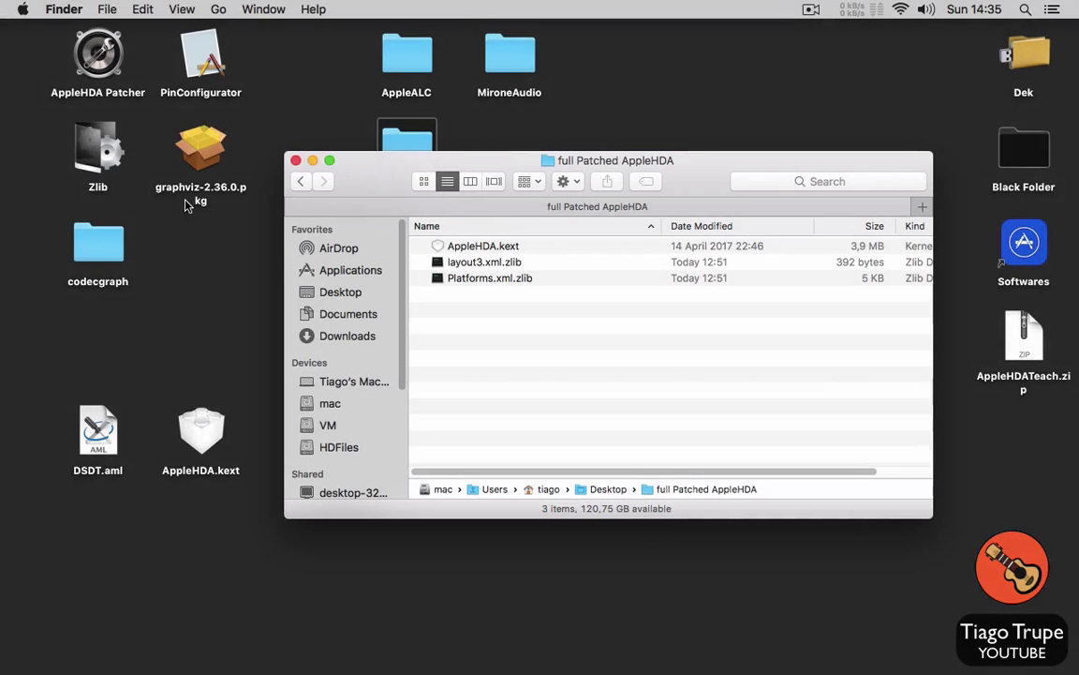
Step: Decompress the copied layout3.xml.zlib to XML by opening it with the Zlib app
{"action": "left_click", "coordinate": [103, 152]}
{"action": "left_click", "coordinate": [510, 319]}
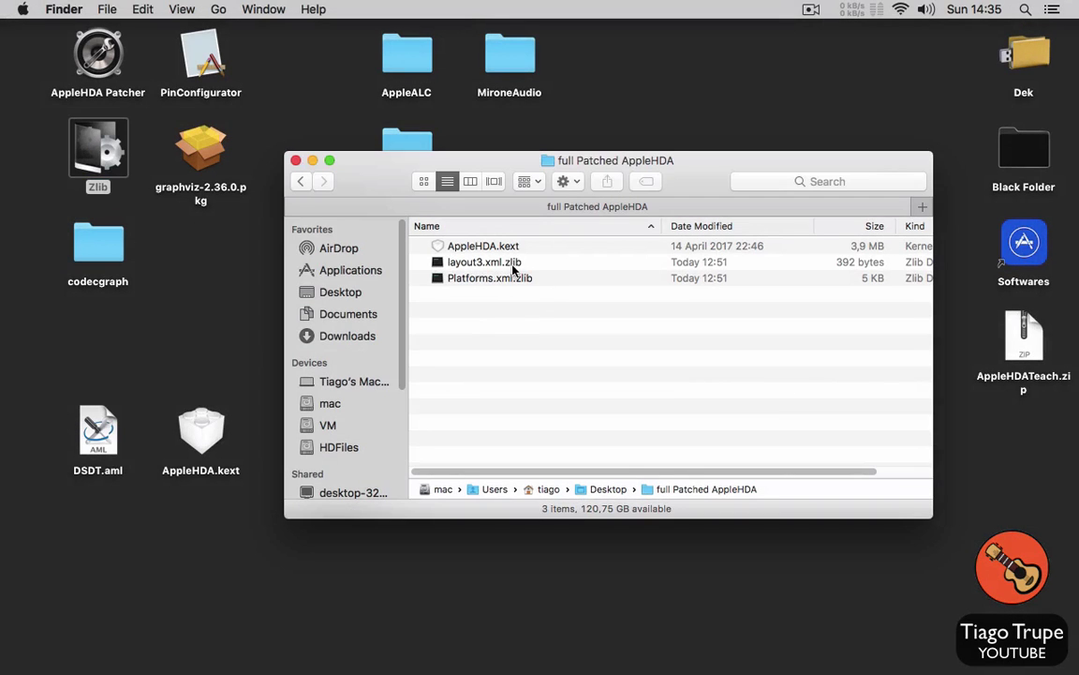
{"action": "left_click", "coordinate": [511, 264]}
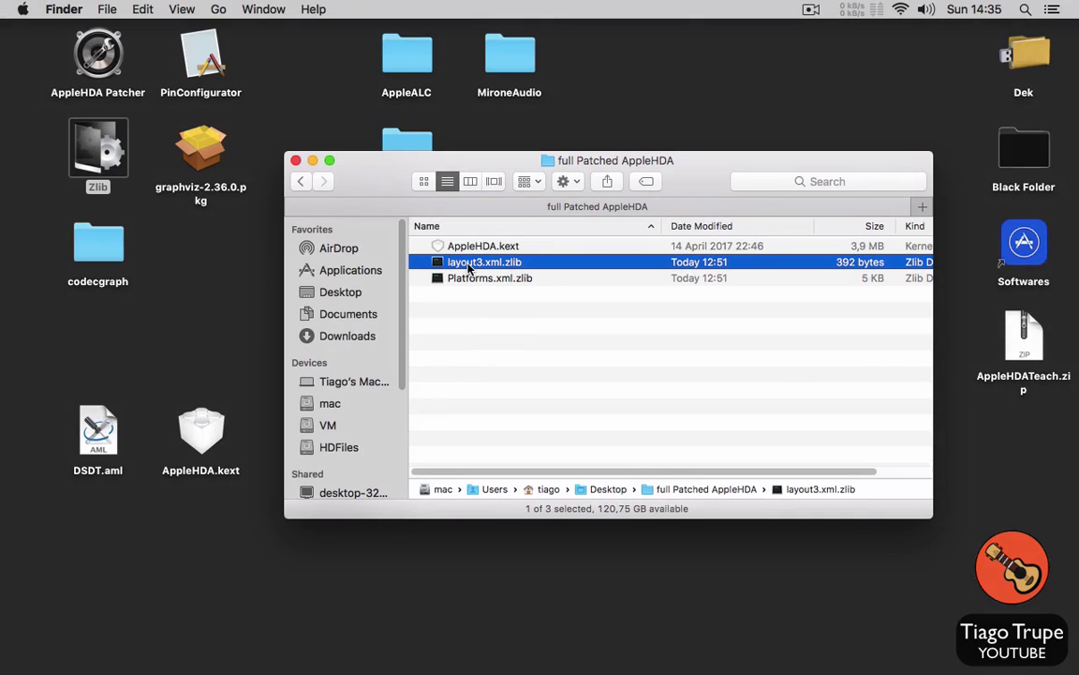
{"action": "right_click", "coordinate": [470, 267]}
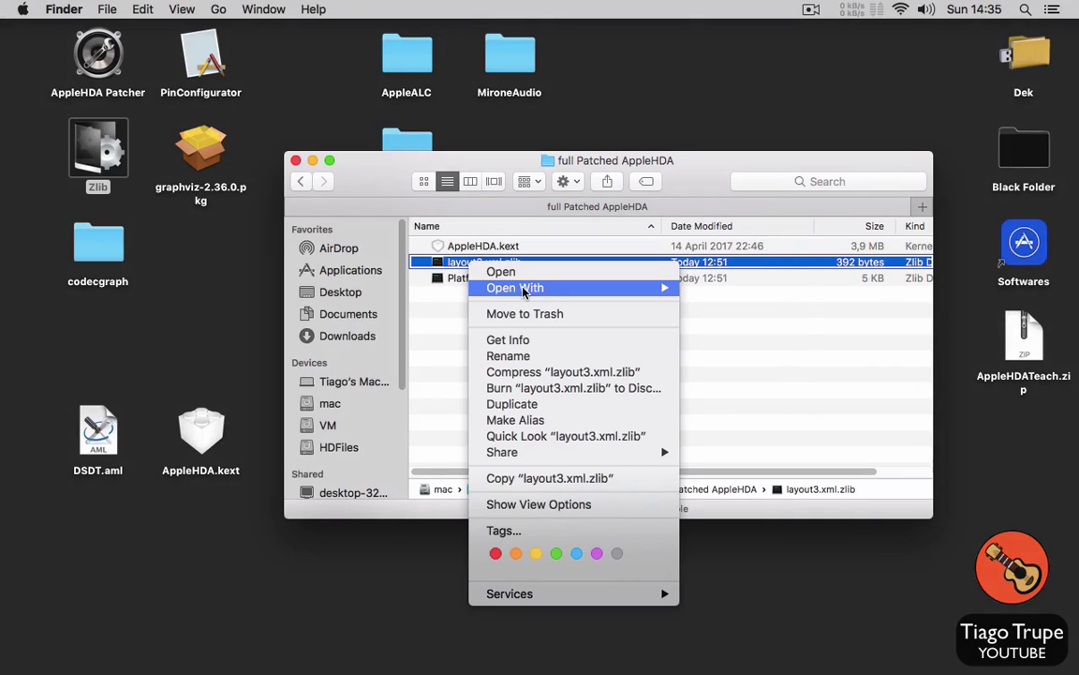
{"action": "mouse_move", "coordinate": [608, 287]}
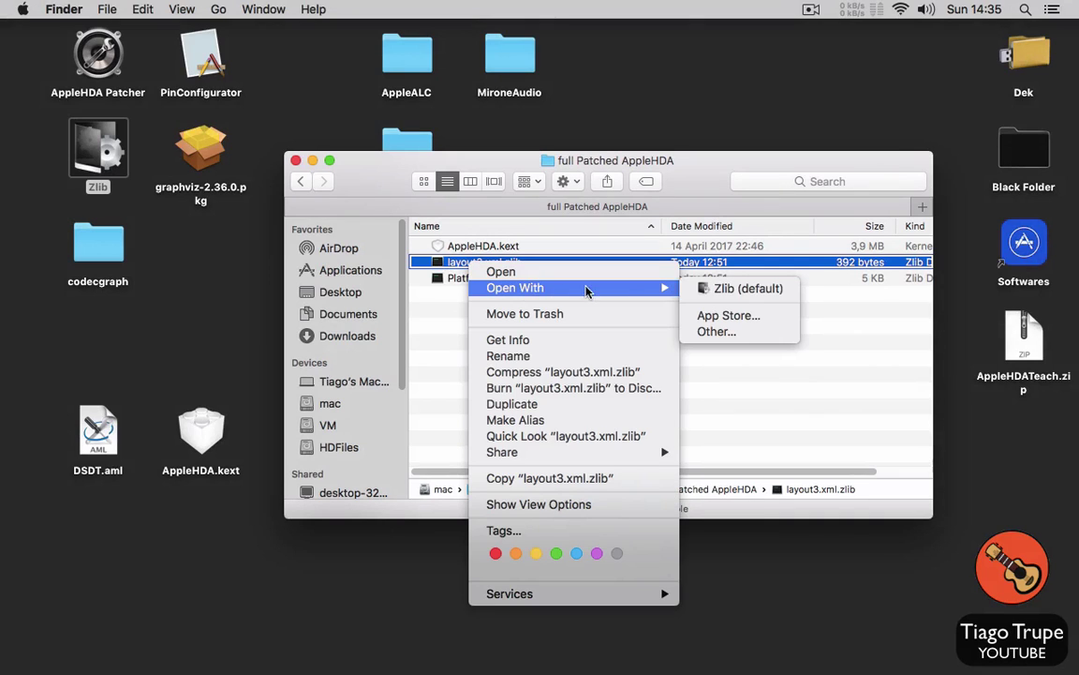
{"action": "left_click", "coordinate": [718, 291]}
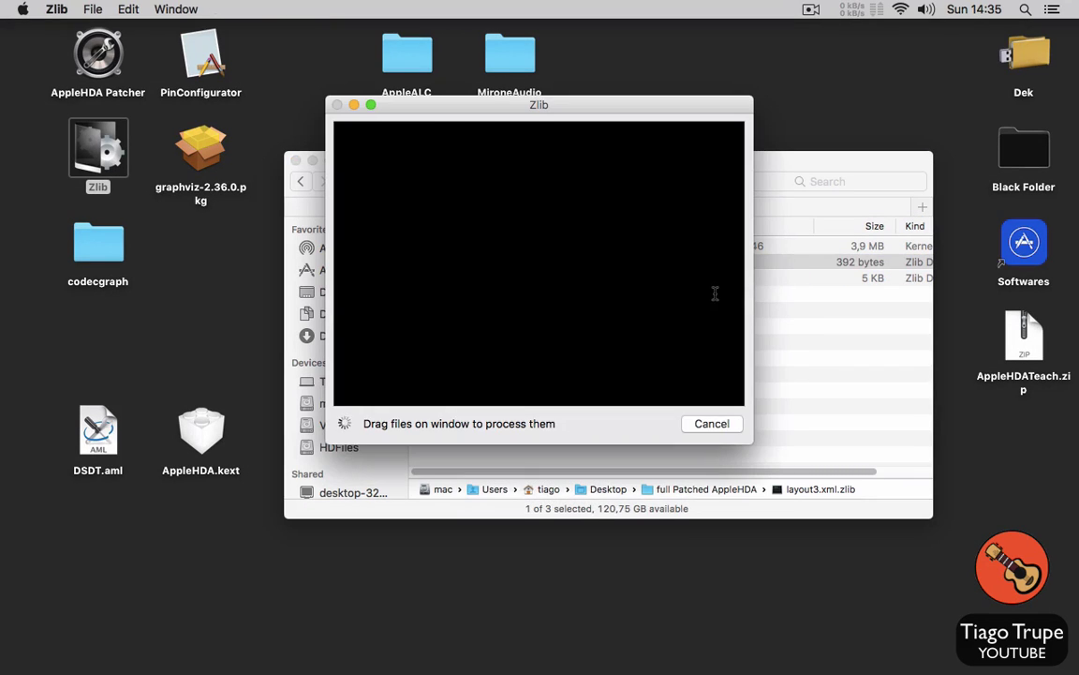
Step: Decompress Platforms.xml.zlib to XML in the Zlib window and quit Zlib
{"action": "left_click_drag", "start_coordinate": [604, 108], "coordinate": [832, 120]}
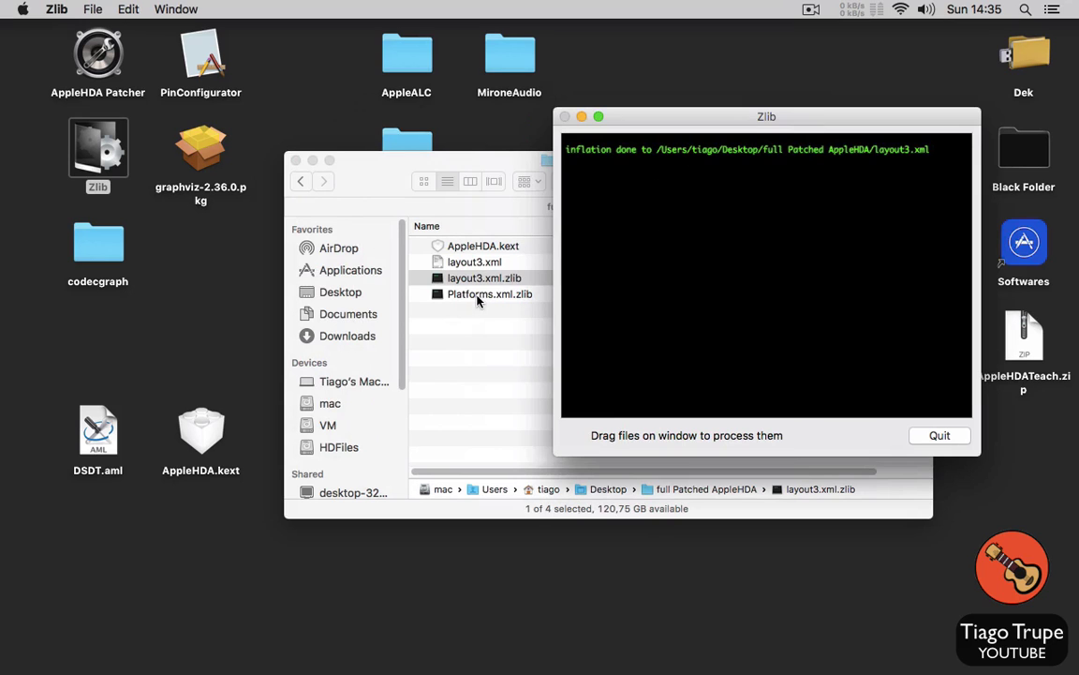
{"action": "left_click_drag", "start_coordinate": [477, 300], "coordinate": [656, 281]}
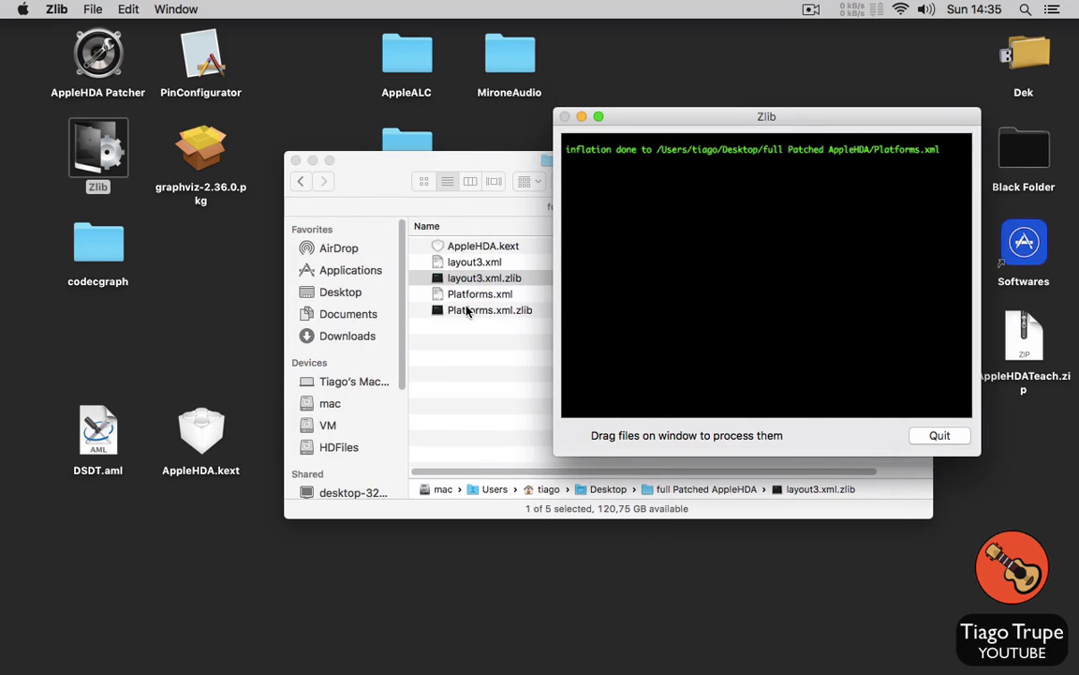
{"action": "left_click", "coordinate": [918, 436]}
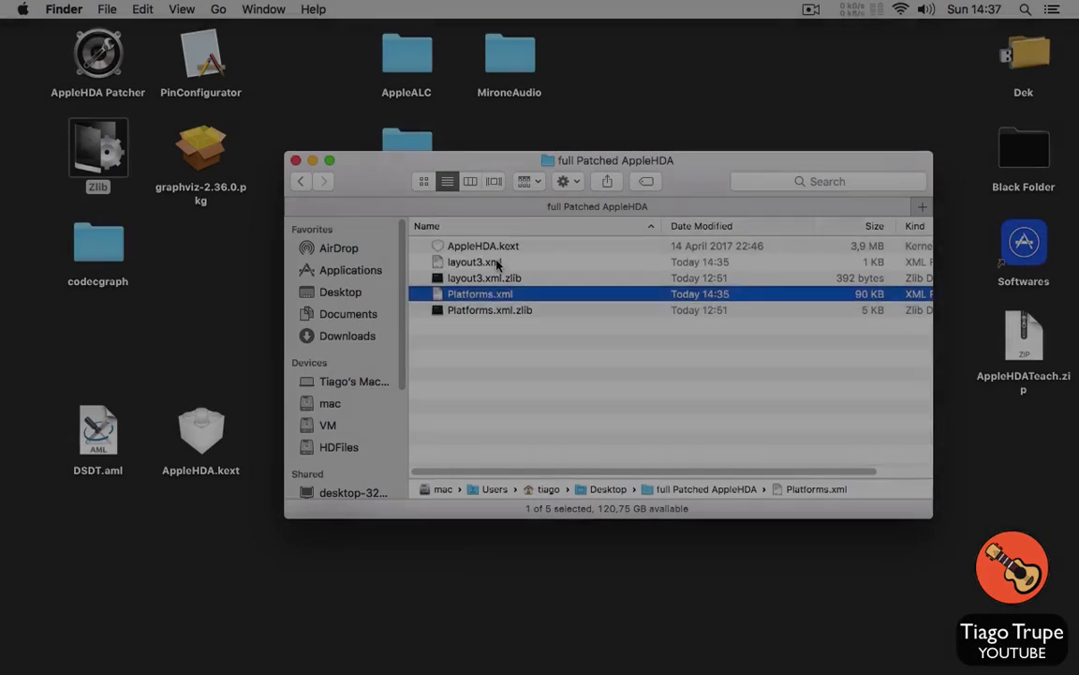
Step: Open layout3.xml, examine the Inputs, LineIn and Mic entries under PathMapRef > 0, and close the file
{"action": "double_click", "coordinate": [495, 262]}
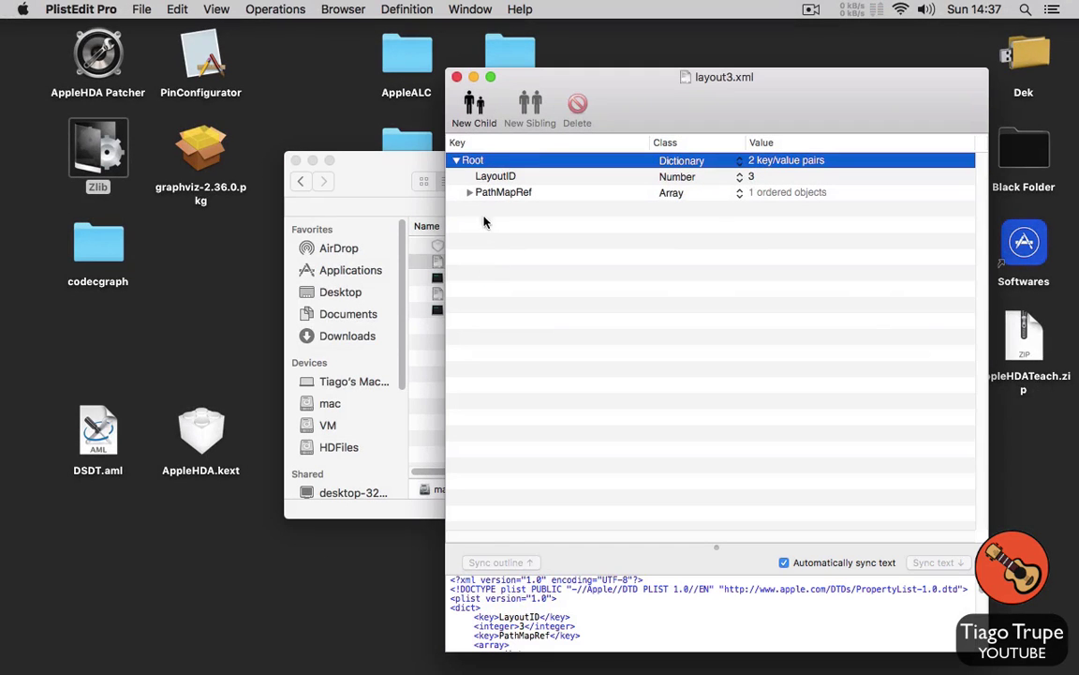
{"action": "left_click", "coordinate": [469, 192]}
{"action": "left_click", "coordinate": [483, 209]}
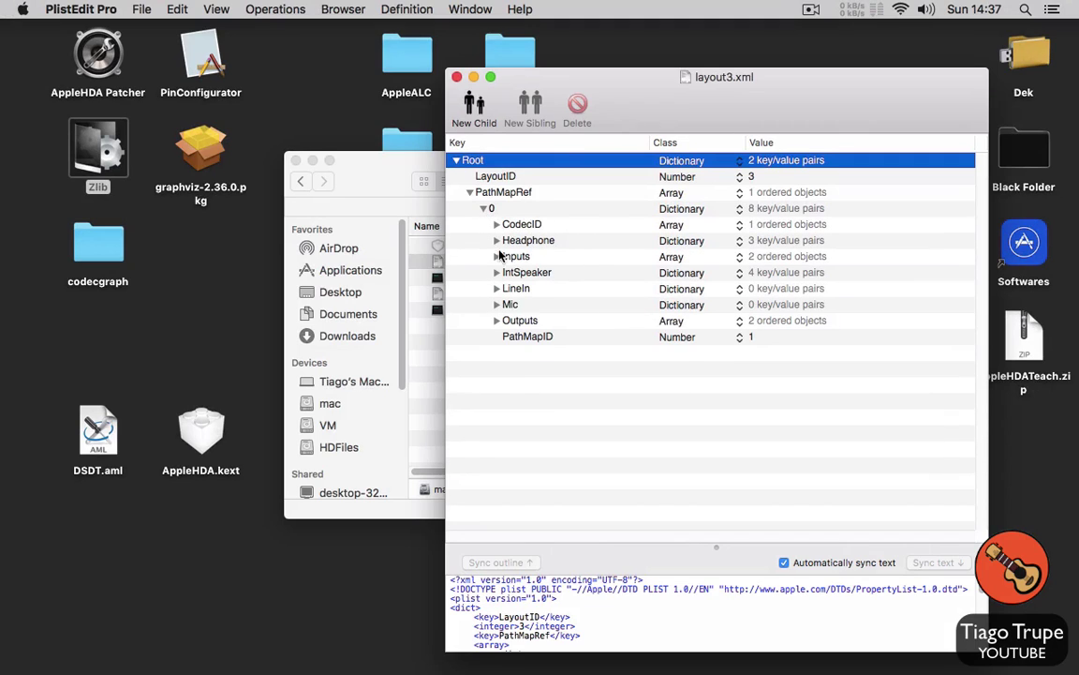
{"action": "left_click", "coordinate": [496, 256]}
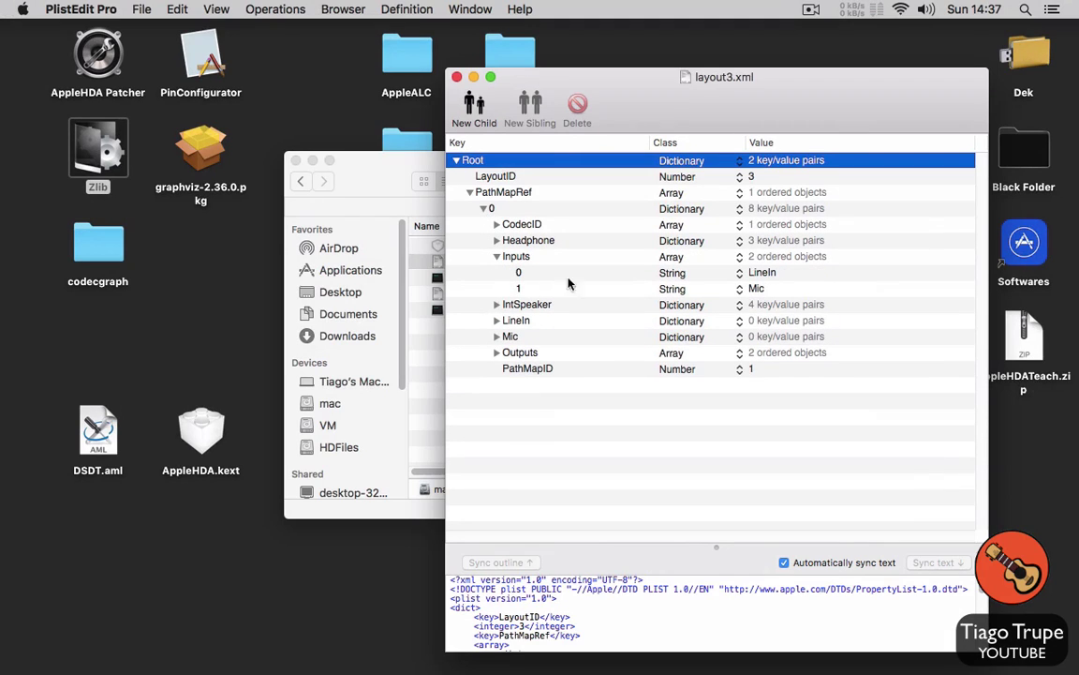
{"action": "left_click", "coordinate": [497, 320]}
{"action": "left_click", "coordinate": [496, 337]}
{"action": "left_click", "coordinate": [456, 77]}
Step: Open Platforms.xml and expand PathMaps > 0 > PathMap, including the nodes of path array 0 and the contents of array 1
{"action": "double_click", "coordinate": [501, 293]}
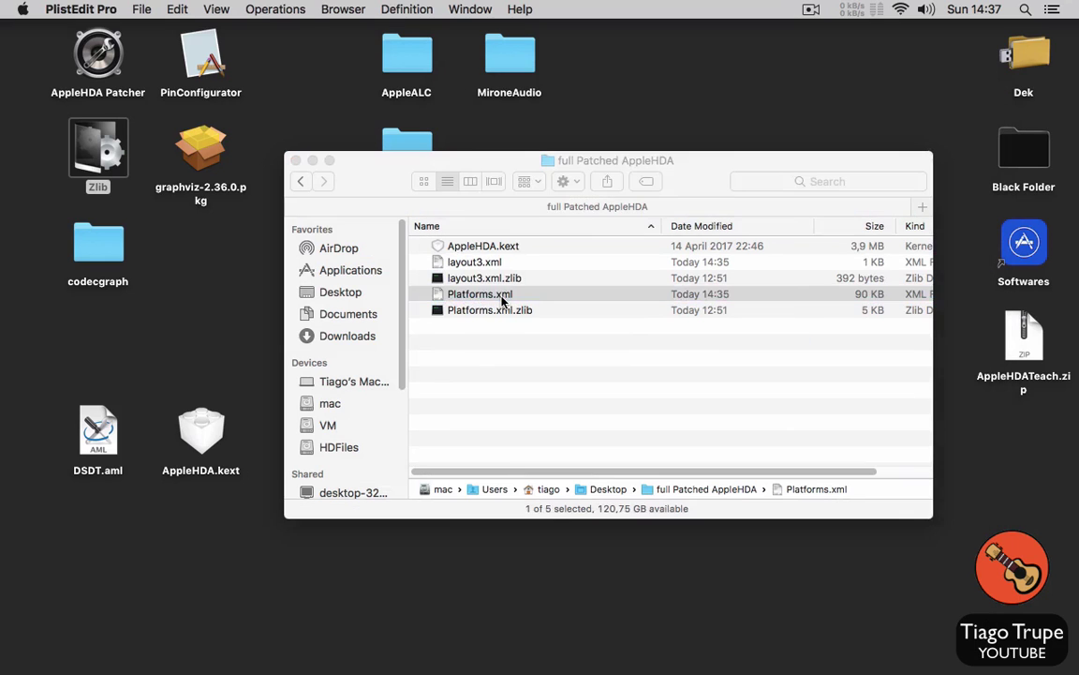
{"action": "left_click", "coordinate": [487, 212]}
{"action": "left_click", "coordinate": [501, 228]}
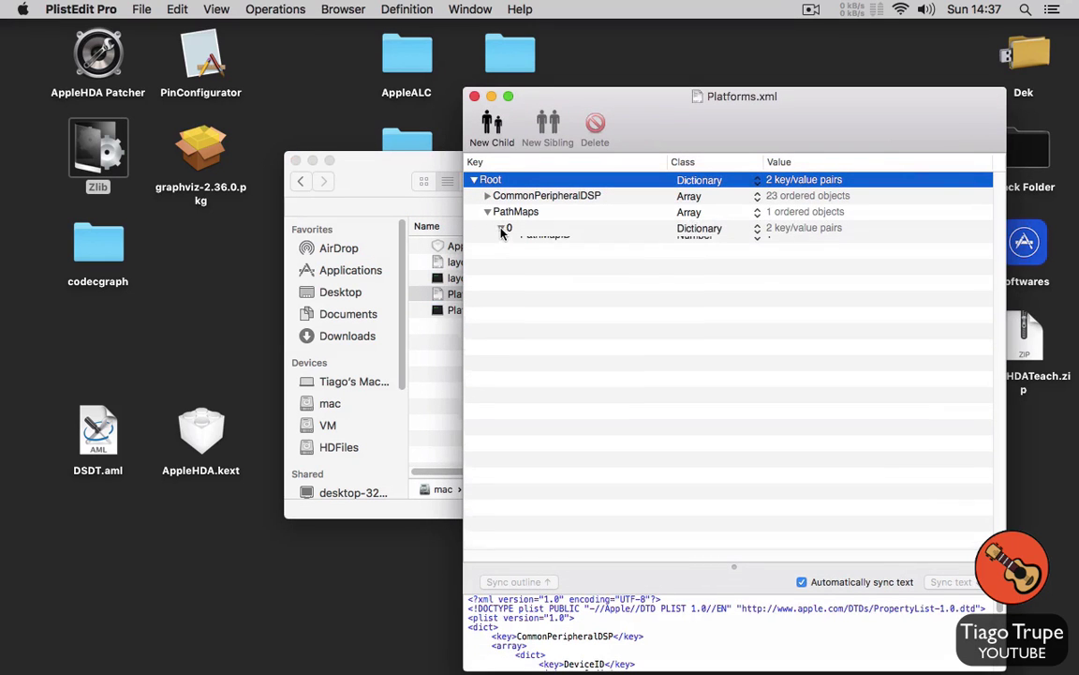
{"action": "left_click", "coordinate": [514, 243]}
{"action": "left_click", "coordinate": [527, 259]}
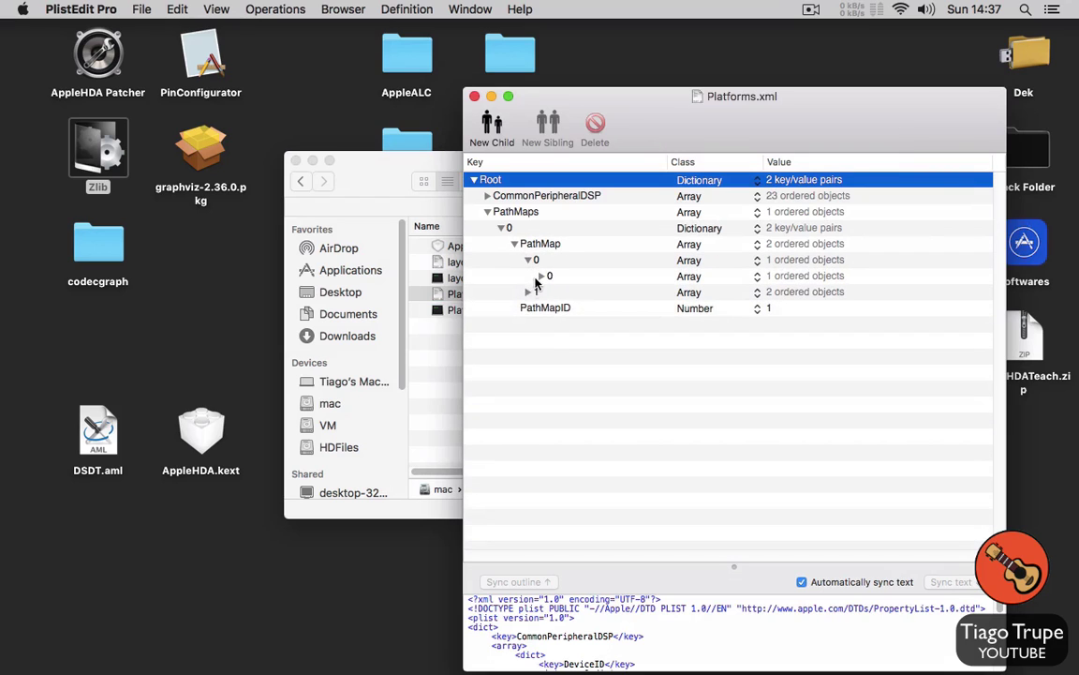
{"action": "left_click", "coordinate": [541, 275]}
{"action": "left_click", "coordinate": [527, 309]}
{"action": "left_click", "coordinate": [555, 291]}
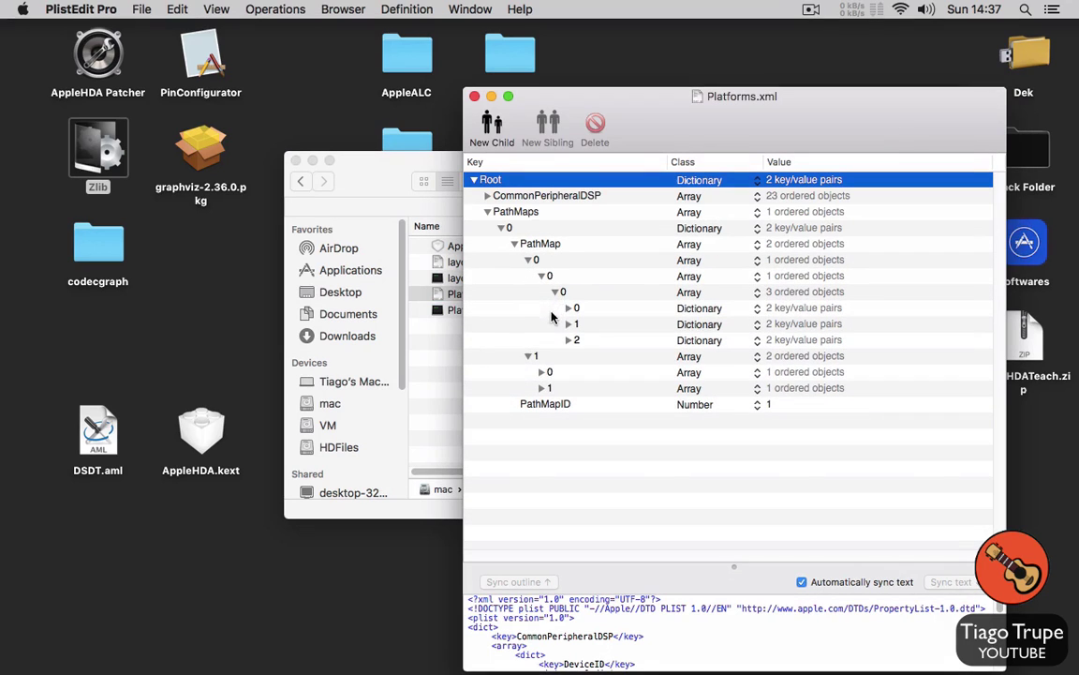
Step: Examine the NodeID and Amp entries of the two paths inside PathMap array 1 of Platforms.xml
{"action": "left_click", "coordinate": [541, 372]}
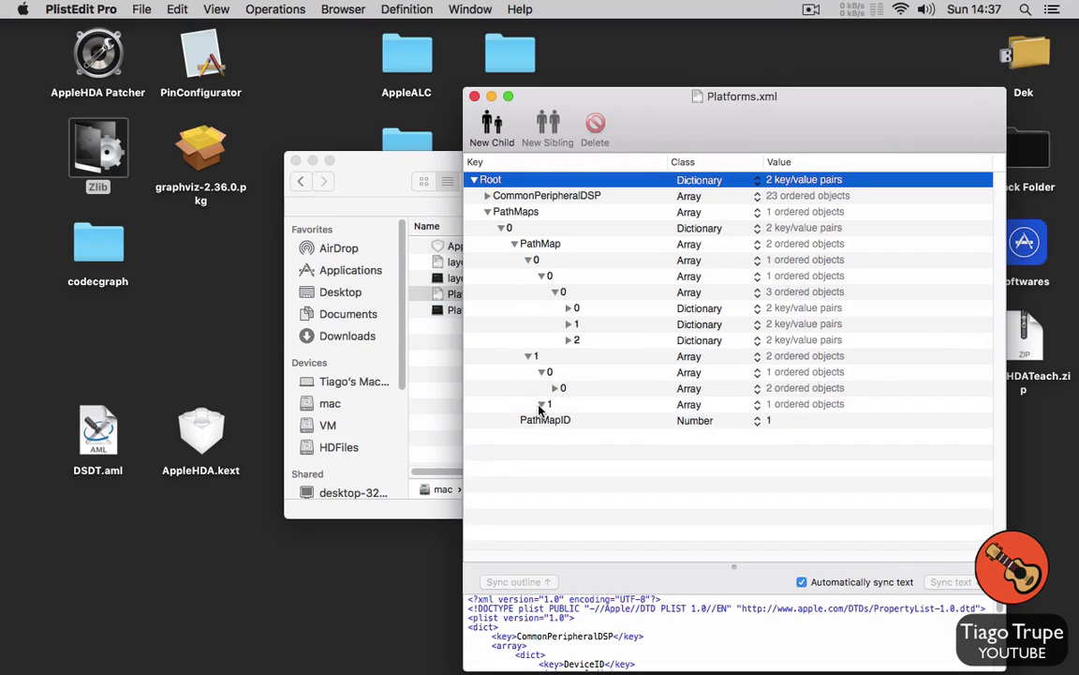
{"action": "left_click", "coordinate": [555, 387]}
{"action": "left_click", "coordinate": [543, 436]}
{"action": "left_click", "coordinate": [567, 404]}
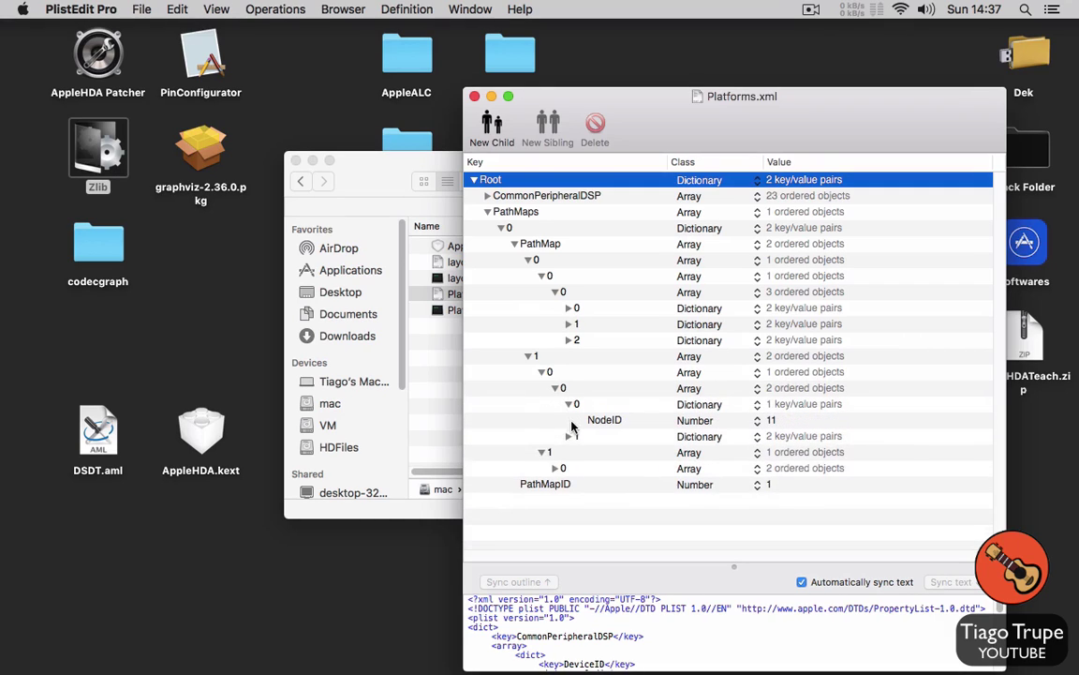
{"action": "left_click", "coordinate": [568, 436]}
{"action": "left_click", "coordinate": [554, 500]}
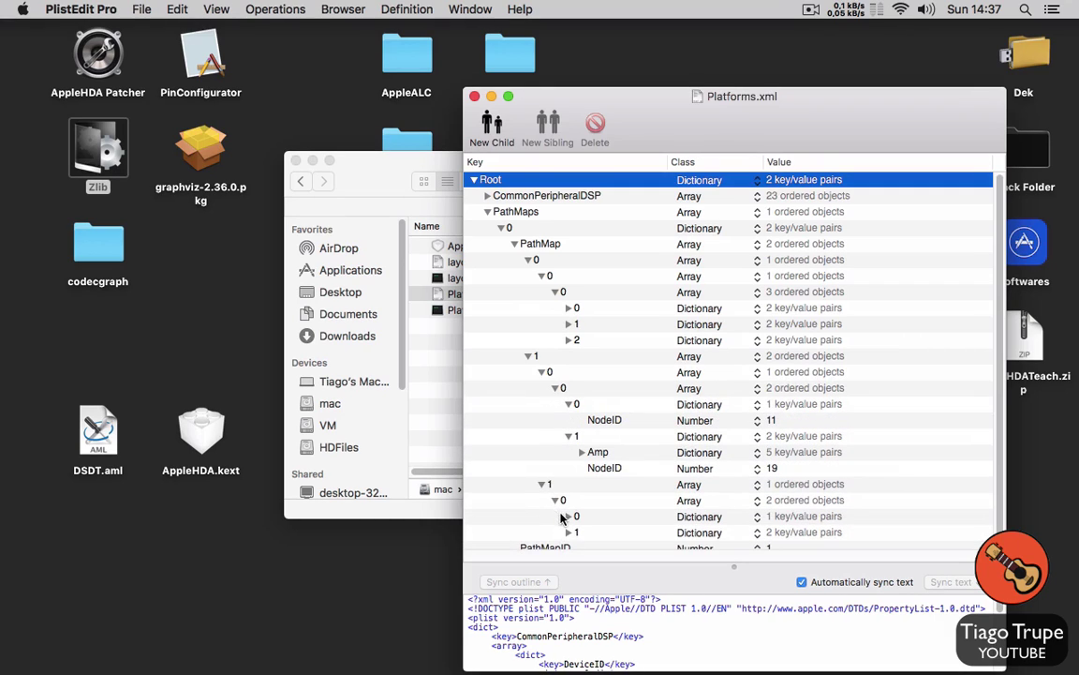
{"action": "left_click", "coordinate": [567, 516]}
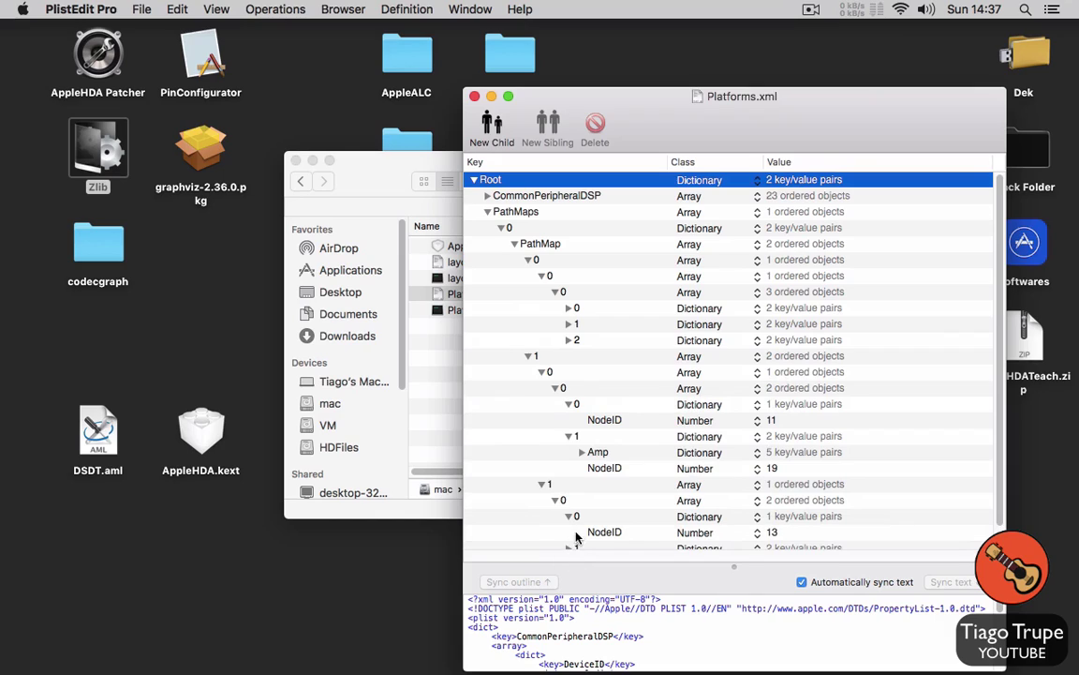
{"action": "scroll", "coordinate": [523, 443], "scroll_direction": "down", "scroll_amount": 1}
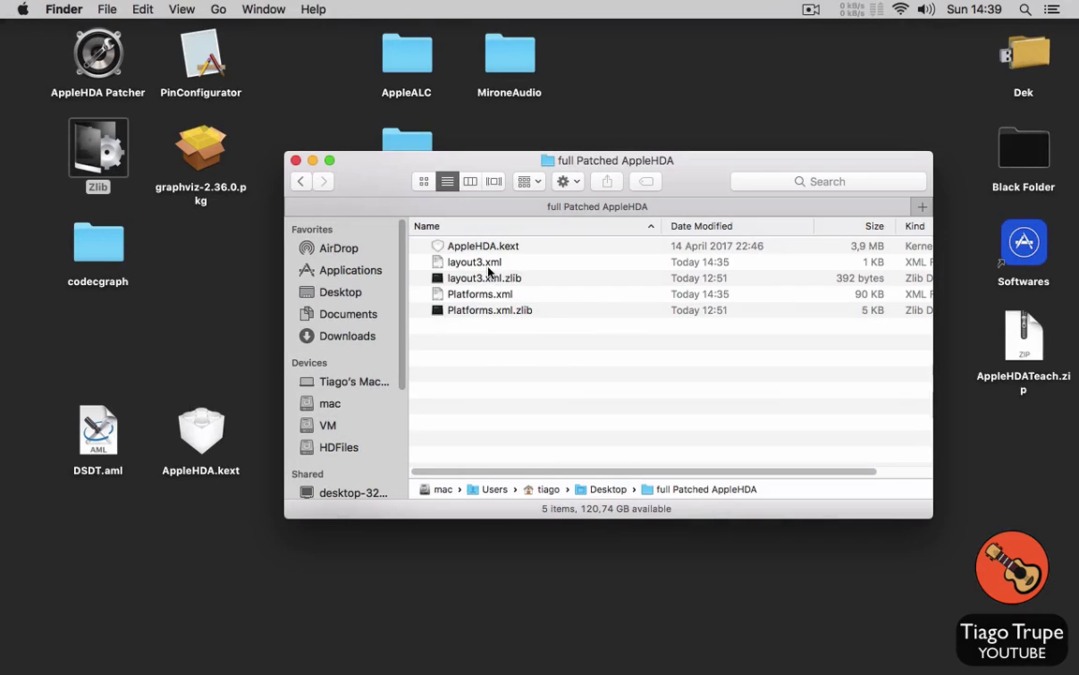
Step: Review layout3.xml and Platforms.xml in the full Patched AppleHDA folder, and close the folder window
{"action": "left_click", "coordinate": [487, 265]}
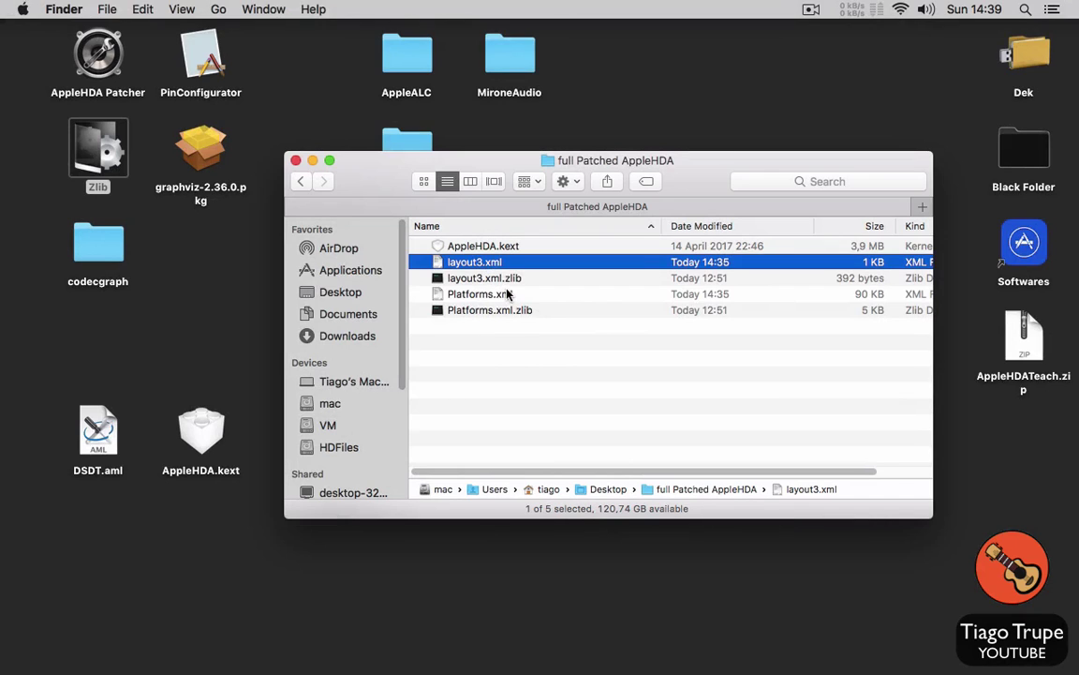
{"action": "key", "text": "Down"}
{"action": "key", "text": "Down"}
{"action": "left_click", "coordinate": [503, 266]}
{"action": "left_click", "coordinate": [503, 295]}
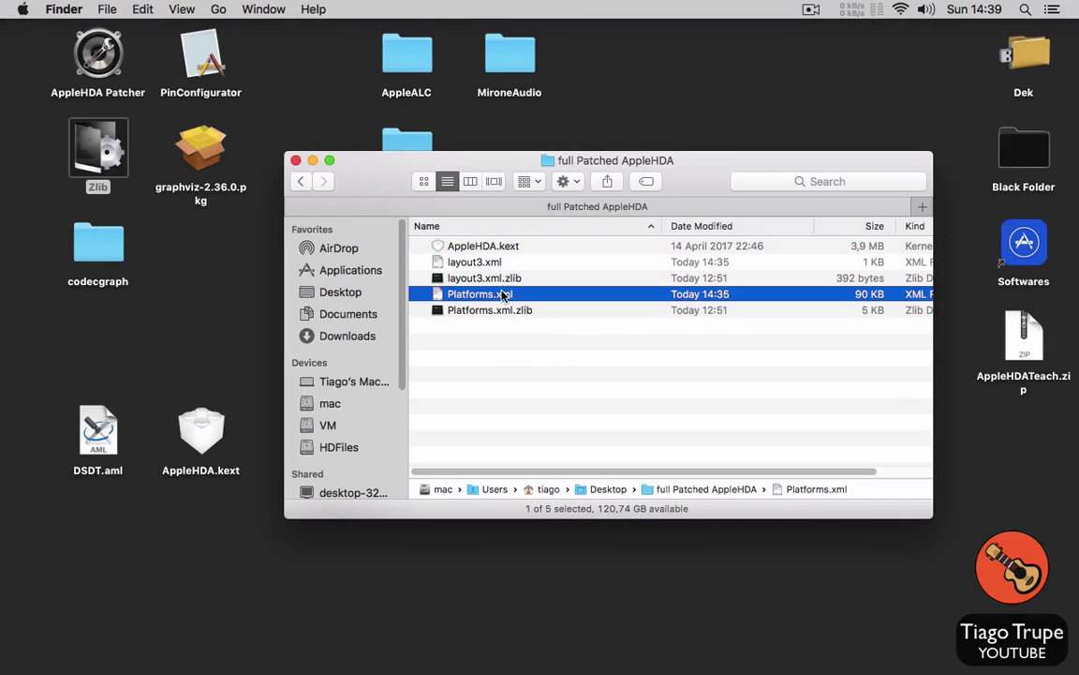
{"action": "left_click", "coordinate": [493, 262]}
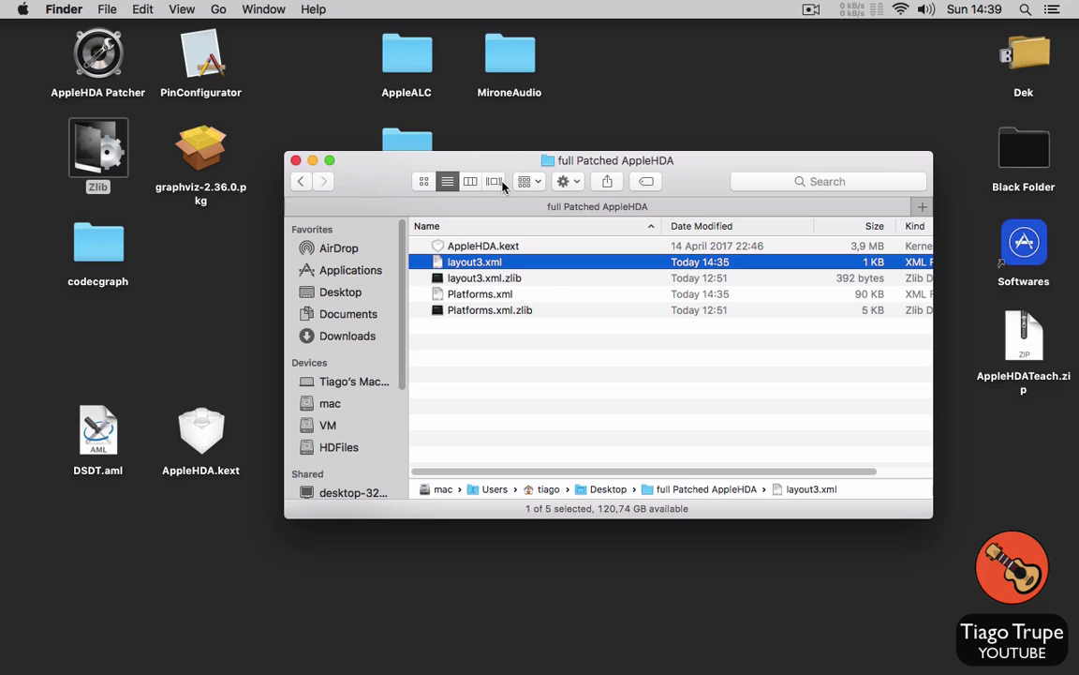
{"action": "left_click", "coordinate": [296, 161]}
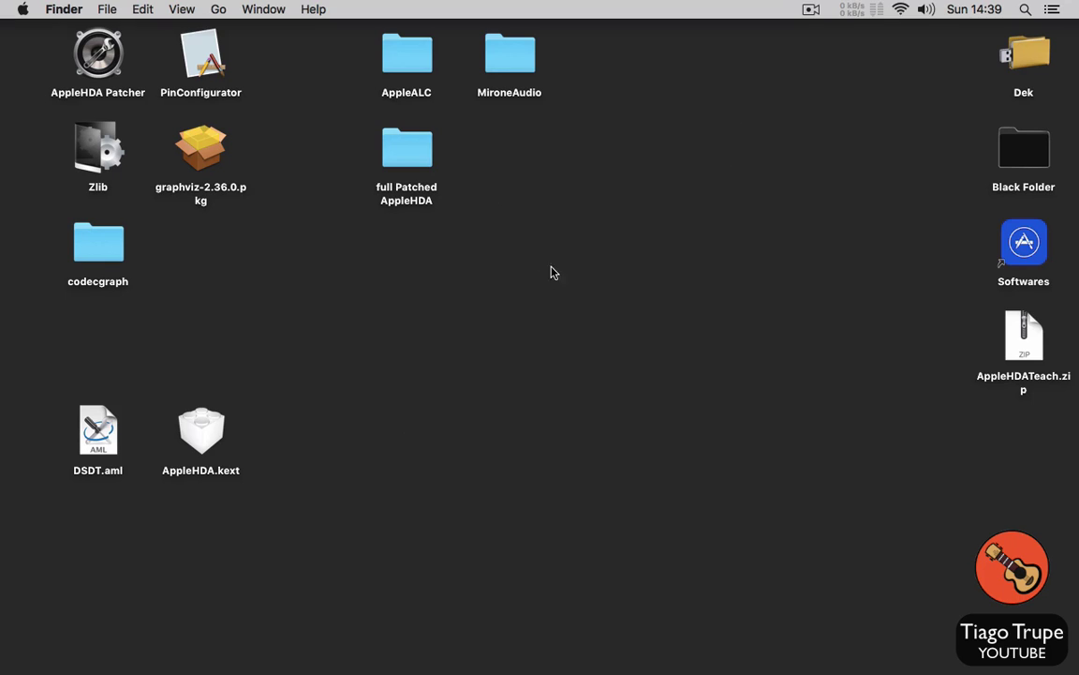
Step: Open the AppleALC folder on the desktop and look over AppleALC.kext and Lilu.kext
{"action": "left_click", "coordinate": [409, 80]}
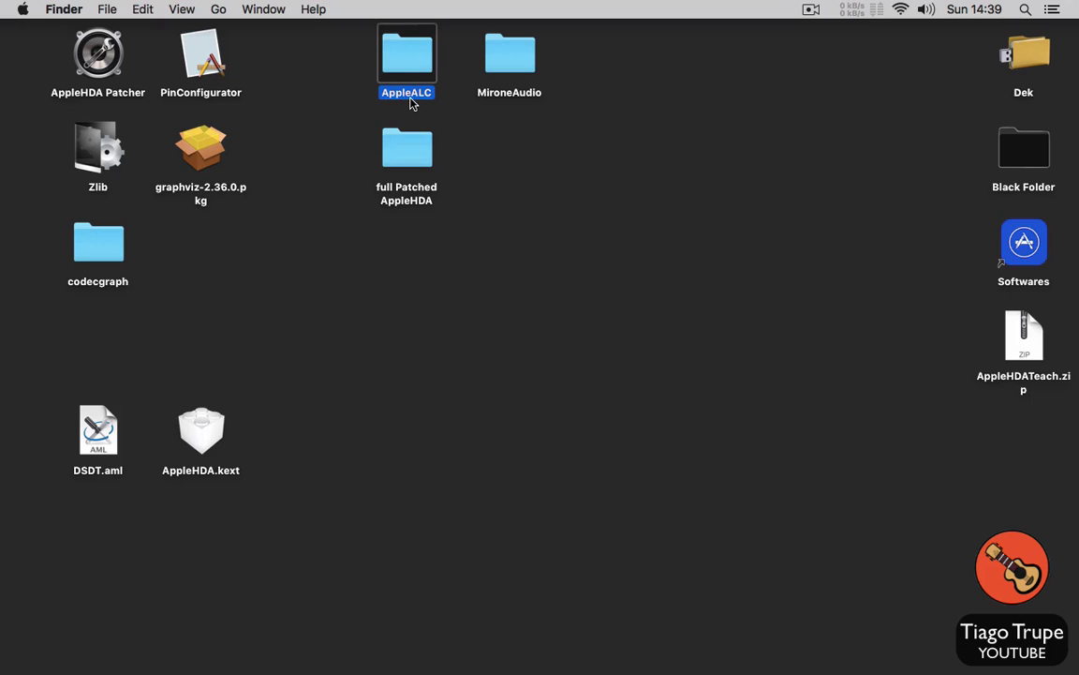
{"action": "double_click", "coordinate": [414, 65]}
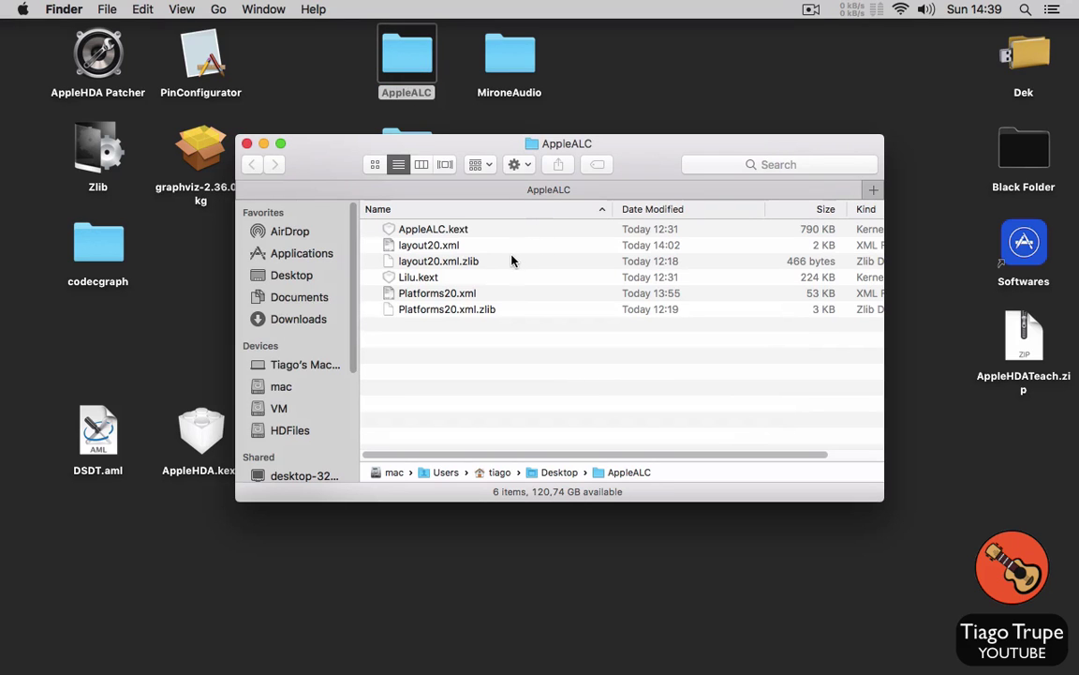
{"action": "left_click", "coordinate": [456, 233]}
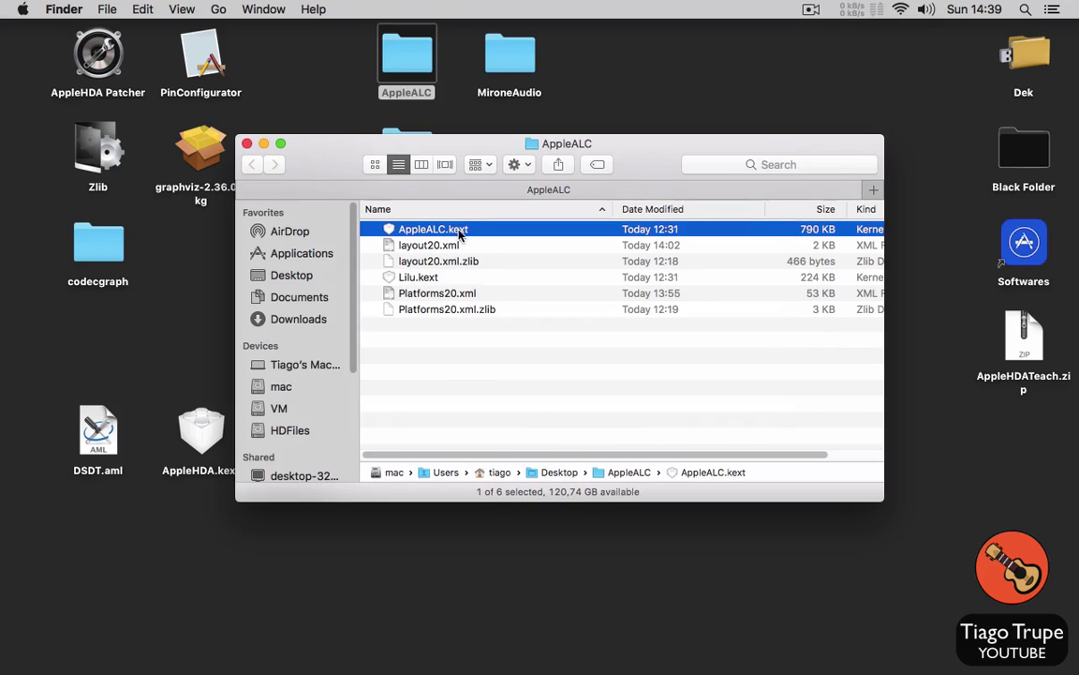
{"action": "left_click", "coordinate": [444, 277]}
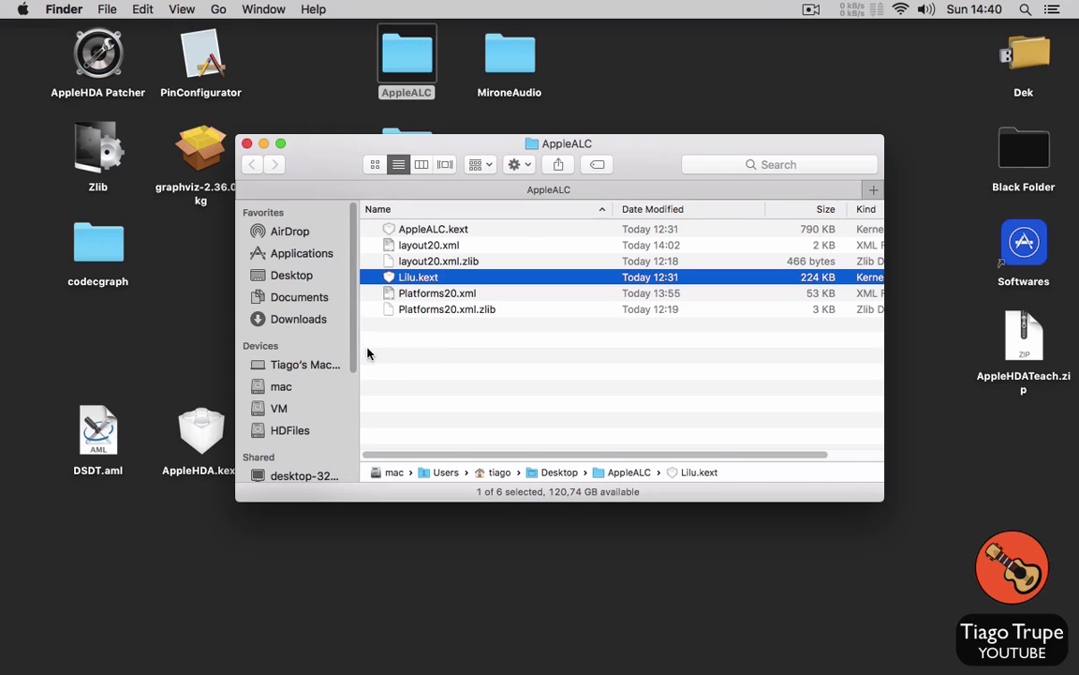
{"action": "left_click", "coordinate": [463, 360]}
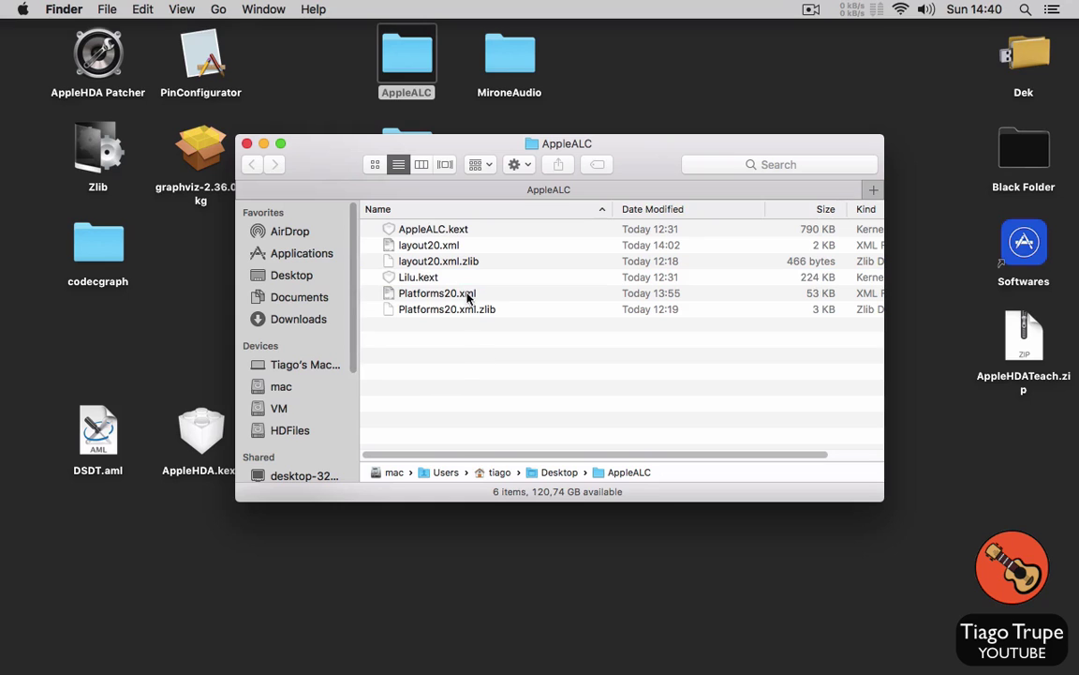
Step: Show the package contents of AppleALC.kext and go to its Contents/PlugIns folder
{"action": "right_click", "coordinate": [454, 228]}
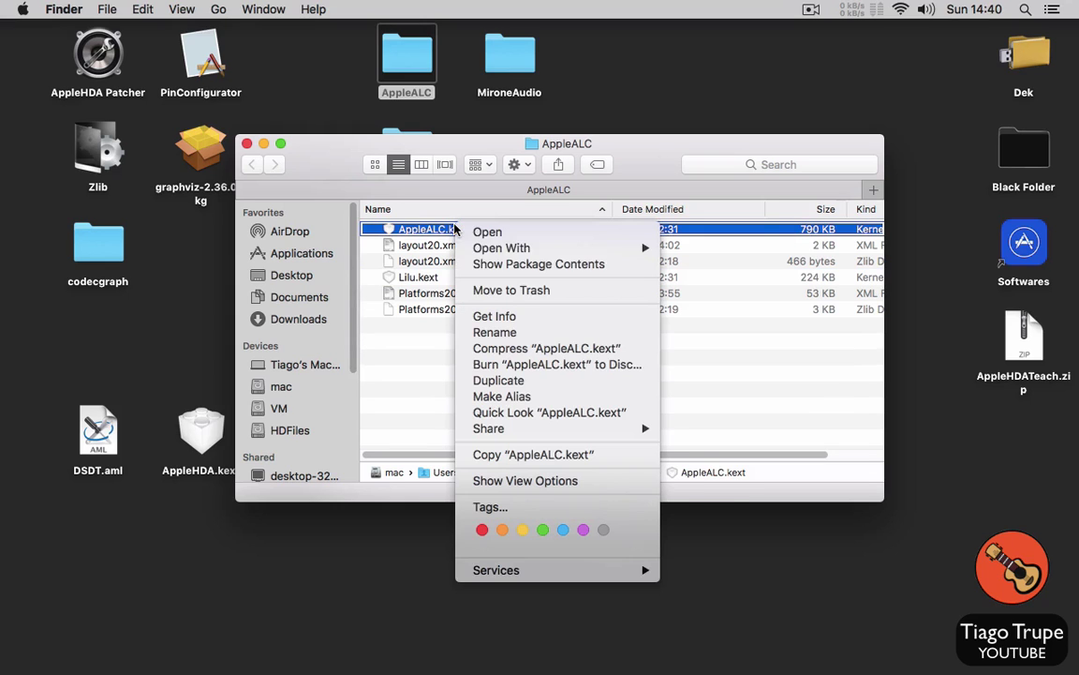
{"action": "left_click", "coordinate": [506, 265]}
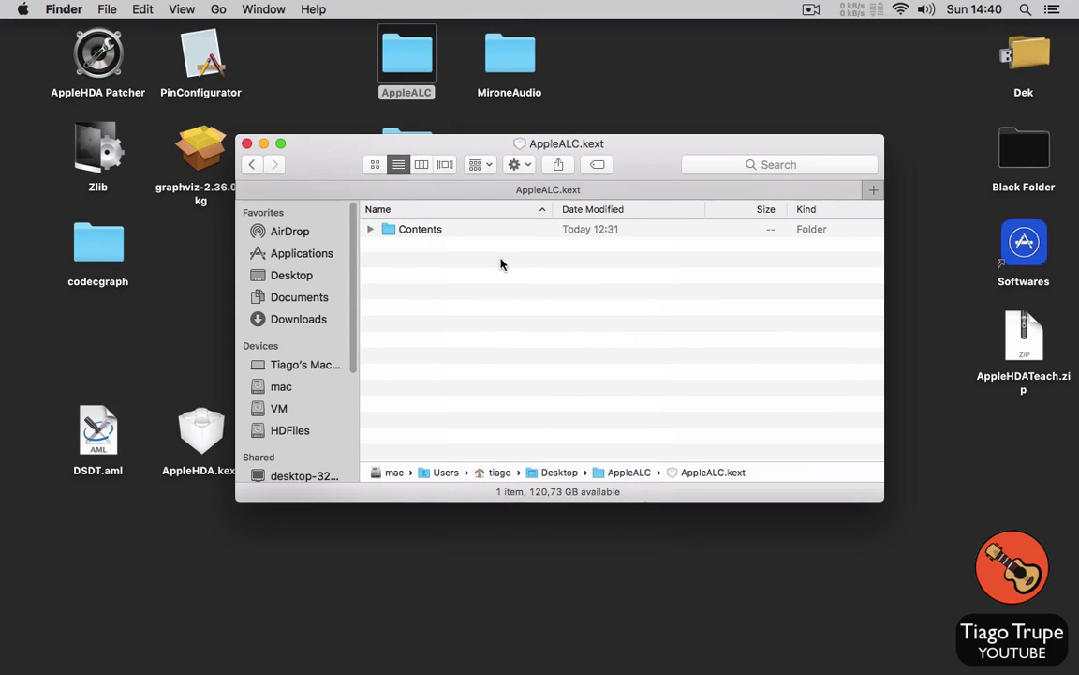
{"action": "left_click", "coordinate": [423, 236]}
{"action": "right_click", "coordinate": [423, 236]}
{"action": "left_click", "coordinate": [403, 237]}
{"action": "double_click", "coordinate": [403, 237]}
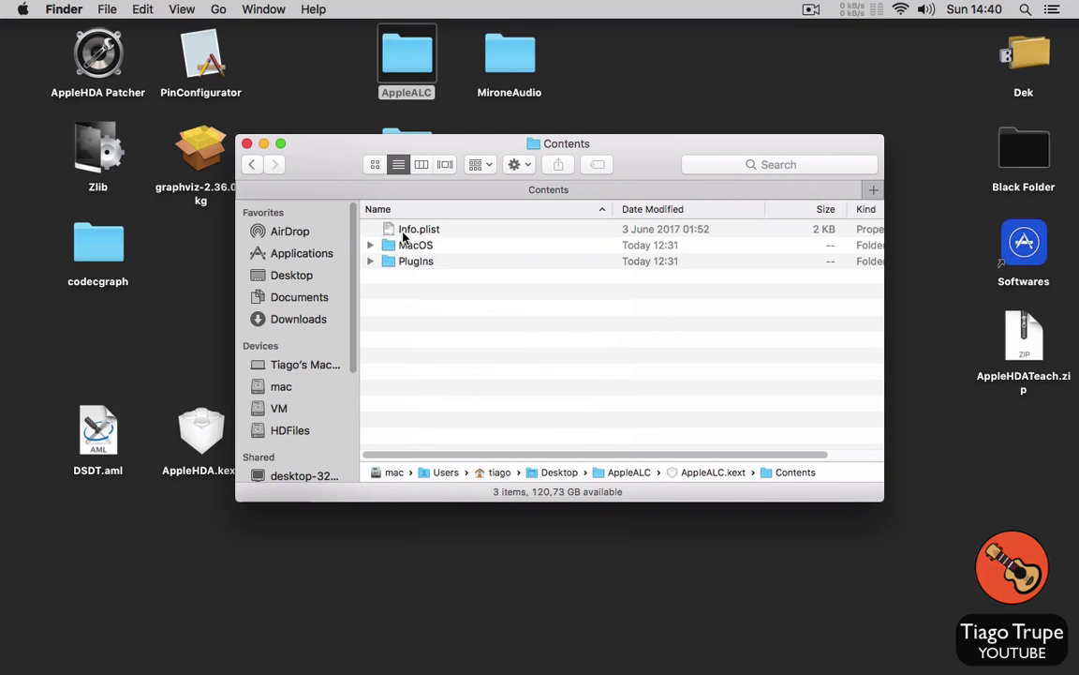
{"action": "double_click", "coordinate": [424, 265]}
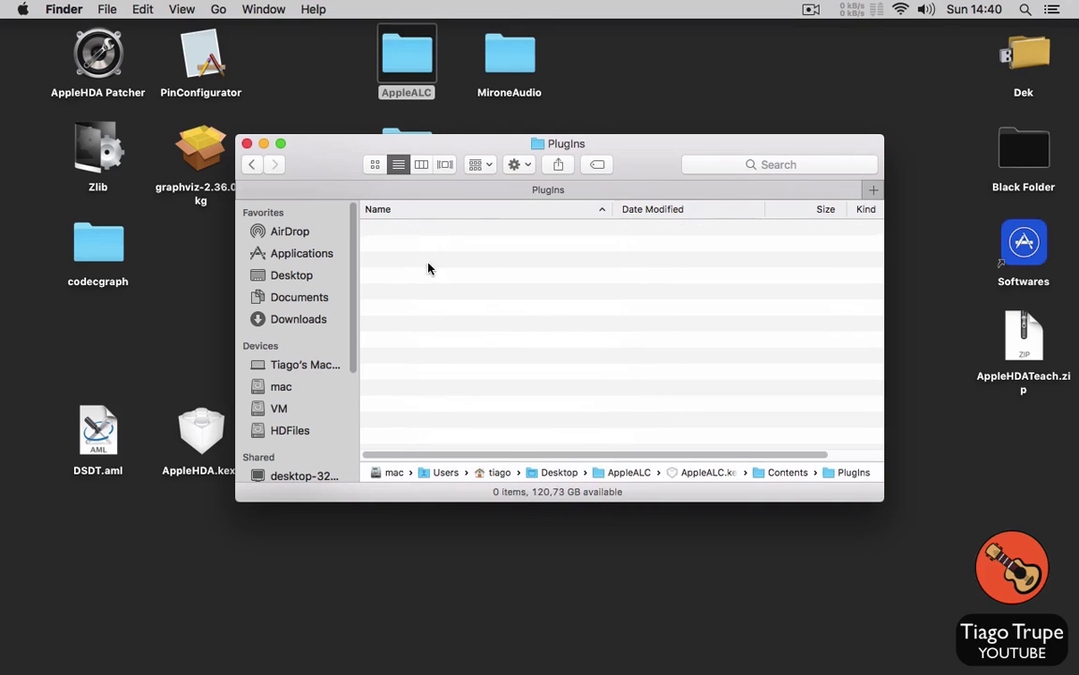
Step: Show the package contents of PinConfigs.kext and open the Info.plist in its Contents folder
{"action": "left_click", "coordinate": [430, 236]}
{"action": "right_click", "coordinate": [430, 236]}
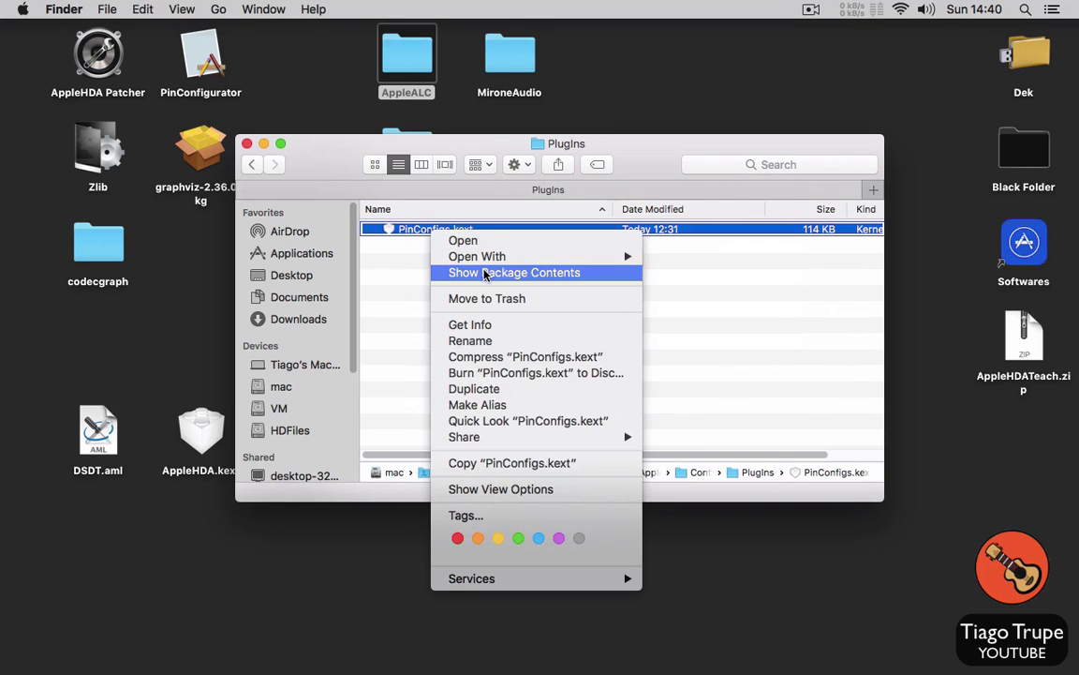
{"action": "left_click", "coordinate": [485, 272]}
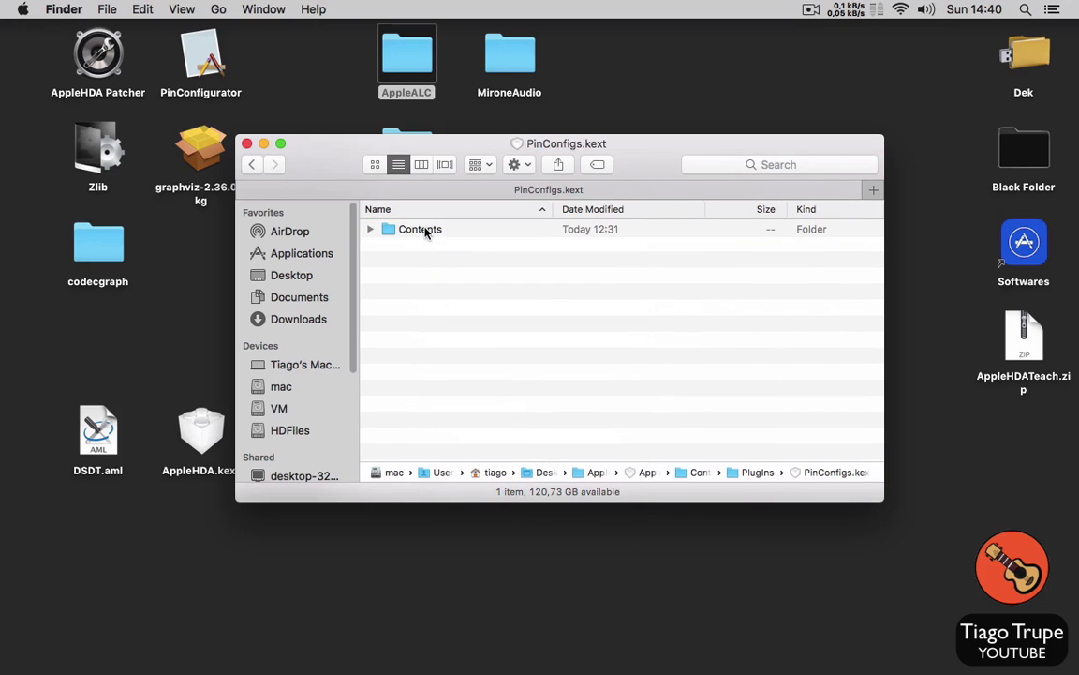
{"action": "left_click", "coordinate": [424, 230]}
{"action": "double_click", "coordinate": [425, 233]}
{"action": "double_click", "coordinate": [434, 234]}
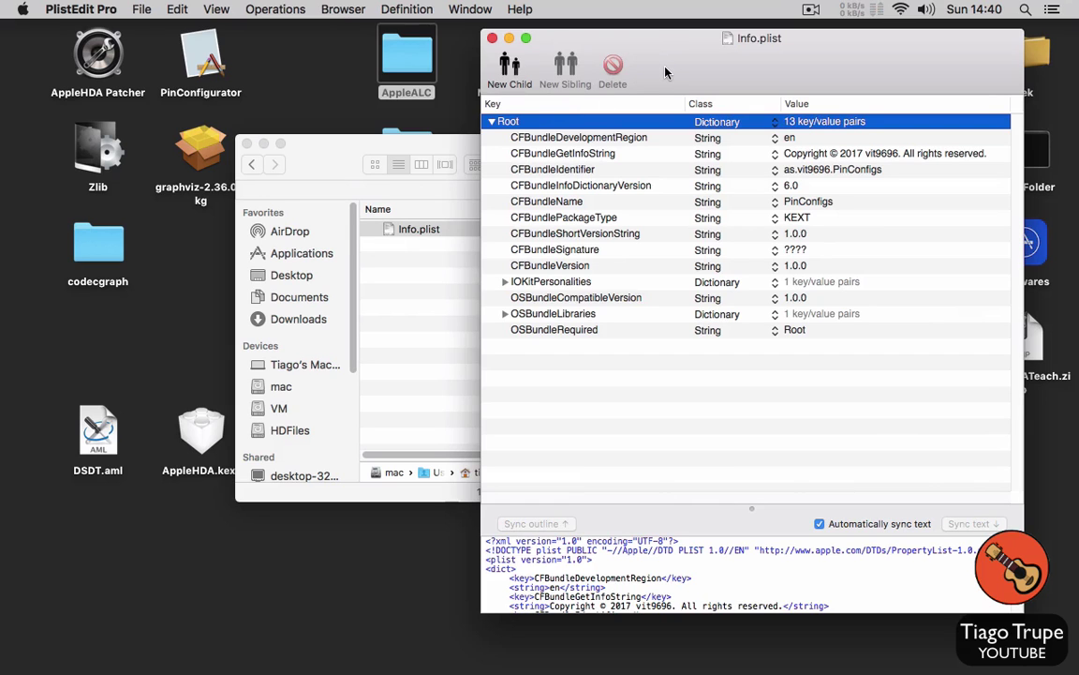
{"action": "left_click_drag", "start_coordinate": [665, 72], "coordinate": [472, 62]}
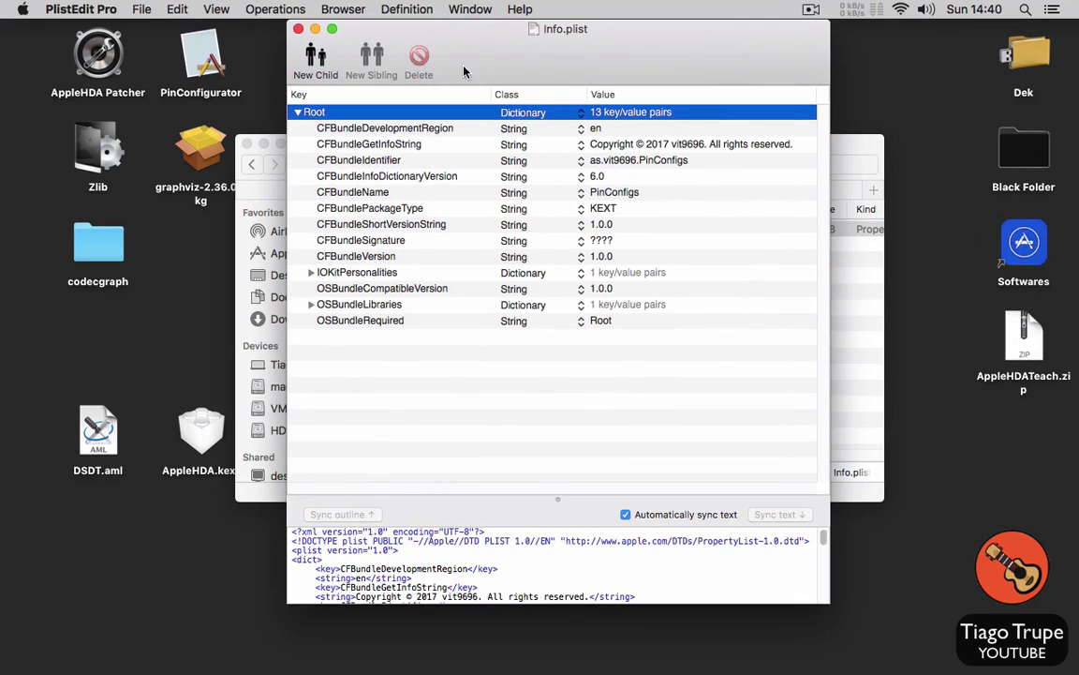
Step: Search Info.plist for IDT 92HD81B1X and examine the CodecID, ConfigData and LayoutID of entries 201 to 204
{"action": "key", "text": "super+f"}
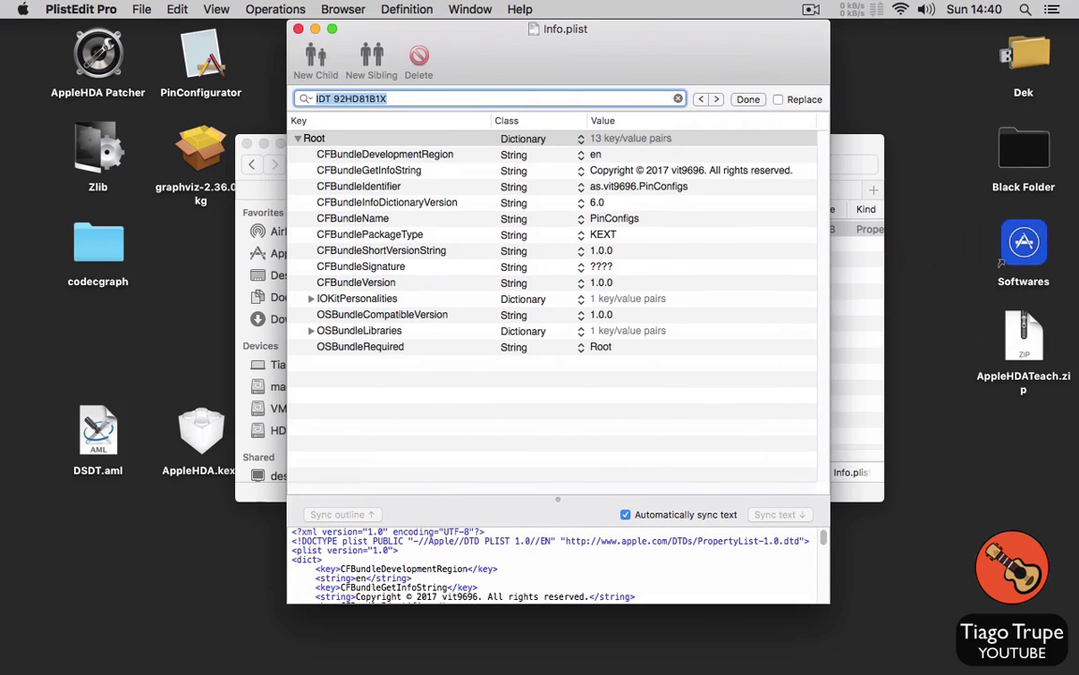
{"action": "key", "text": "Return"}
{"action": "scroll", "coordinate": [592, 271], "scroll_direction": "down", "scroll_amount": 5}
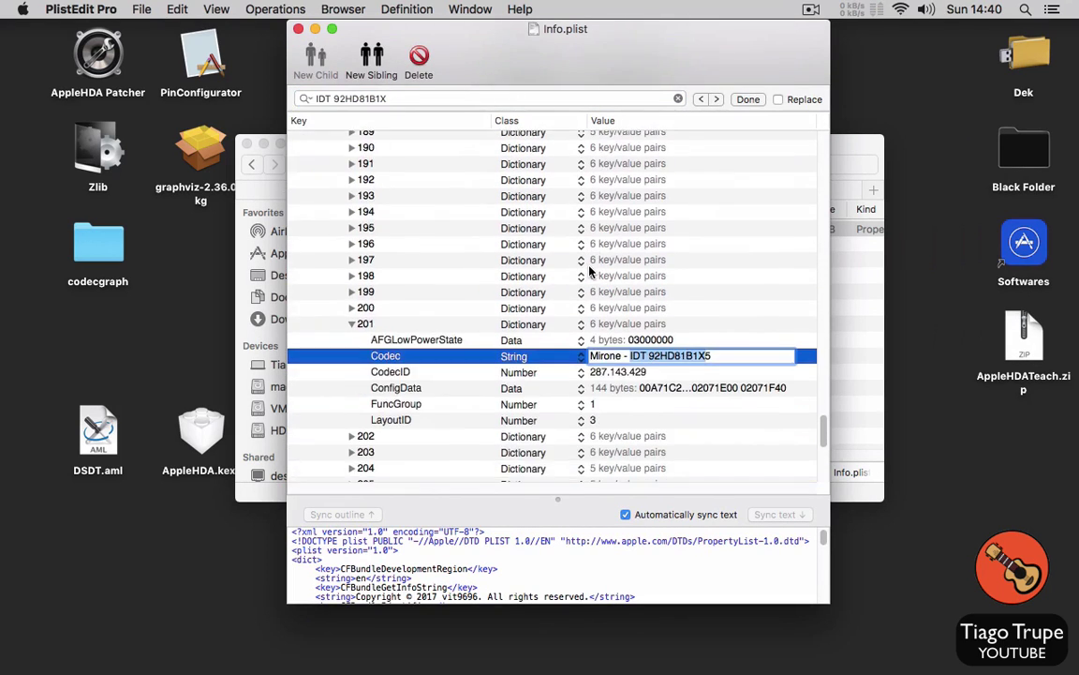
{"action": "scroll", "coordinate": [592, 271], "scroll_direction": "up", "scroll_amount": 2}
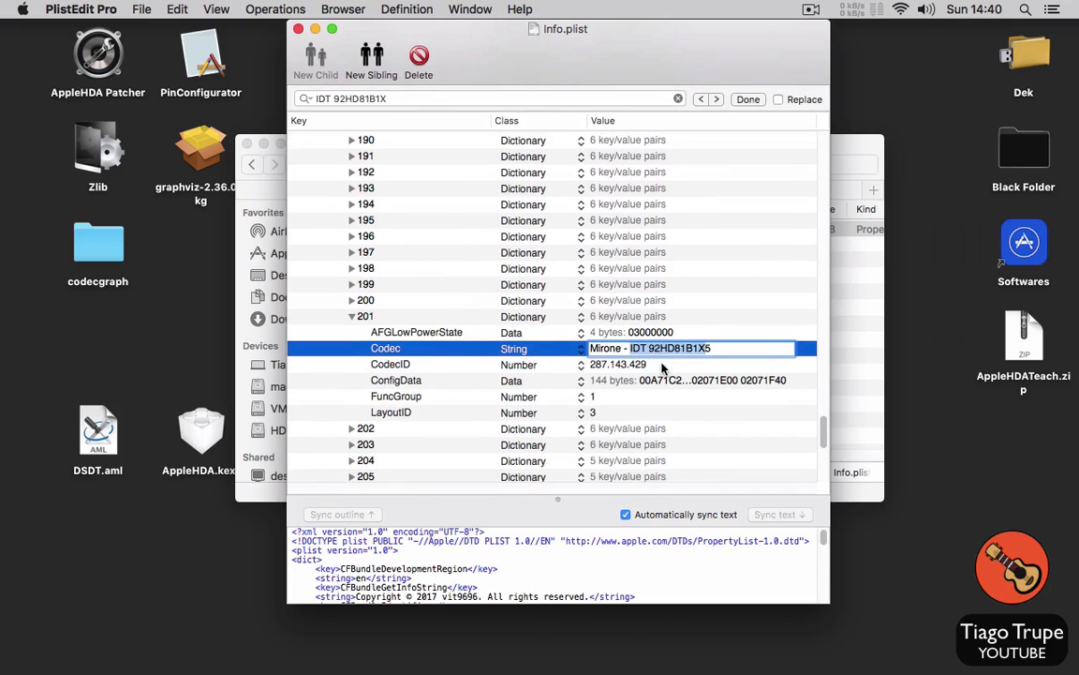
{"action": "left_click", "coordinate": [715, 100]}
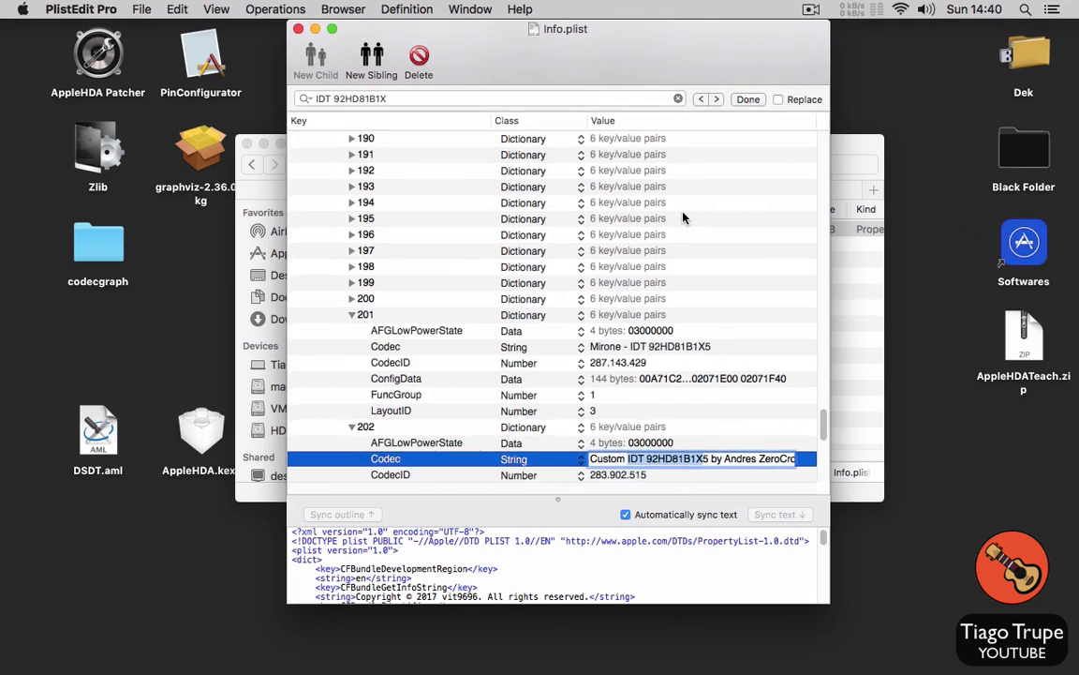
{"action": "scroll", "coordinate": [682, 217], "scroll_direction": "down", "scroll_amount": 3}
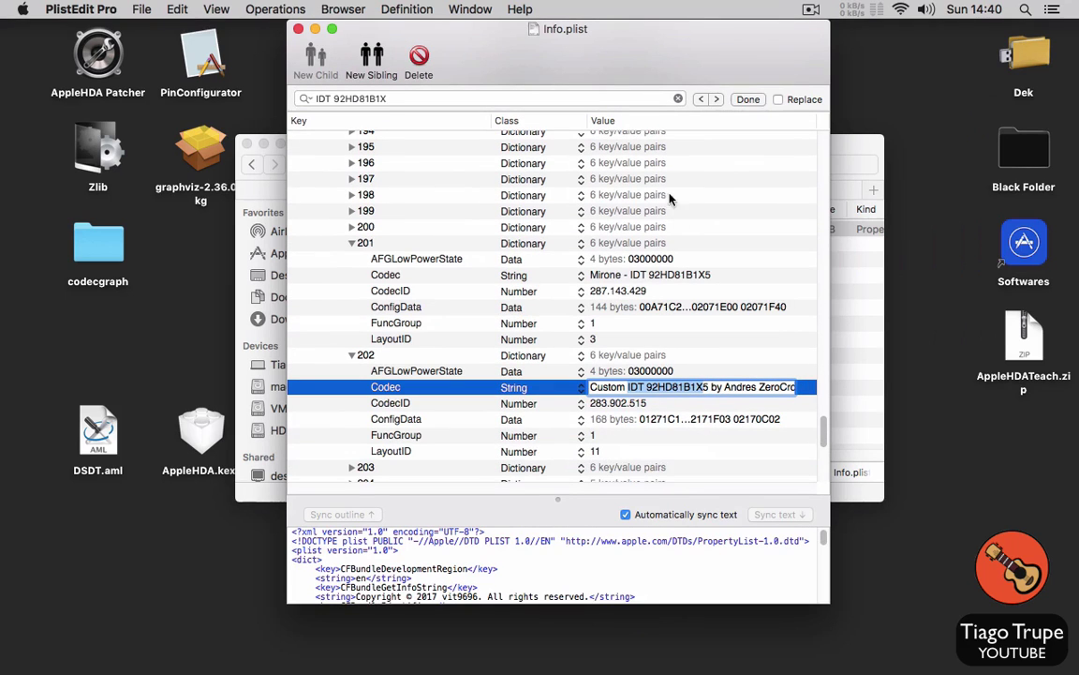
{"action": "left_click", "coordinate": [715, 99]}
{"action": "scroll", "coordinate": [654, 210], "scroll_direction": "down", "scroll_amount": 3}
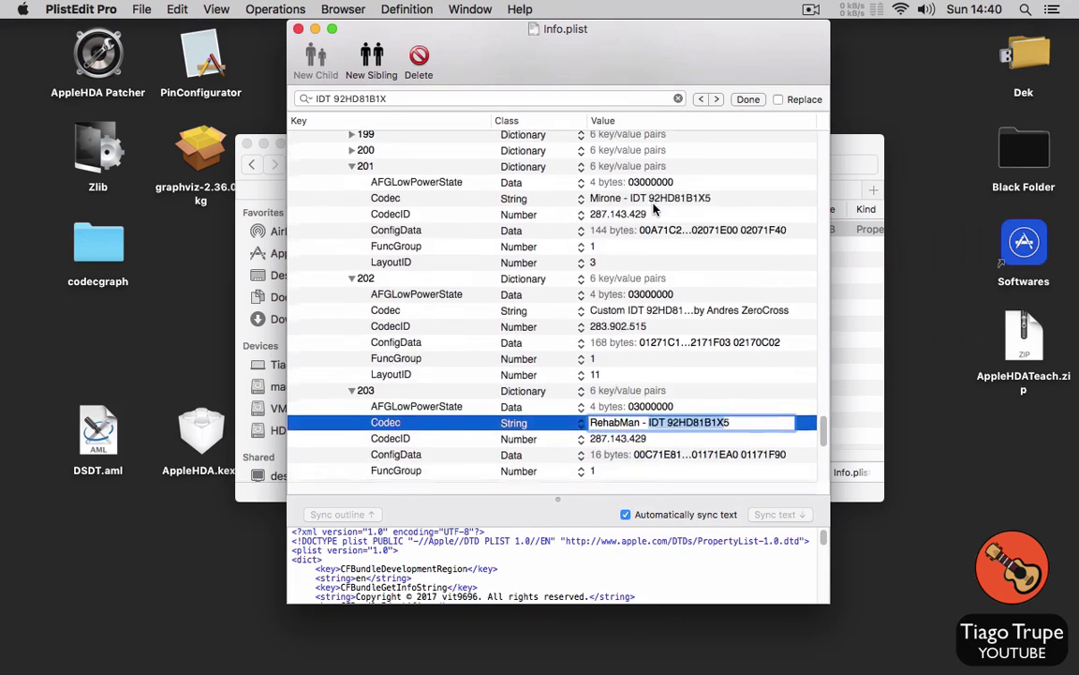
{"action": "scroll", "coordinate": [653, 210], "scroll_direction": "down", "scroll_amount": 3}
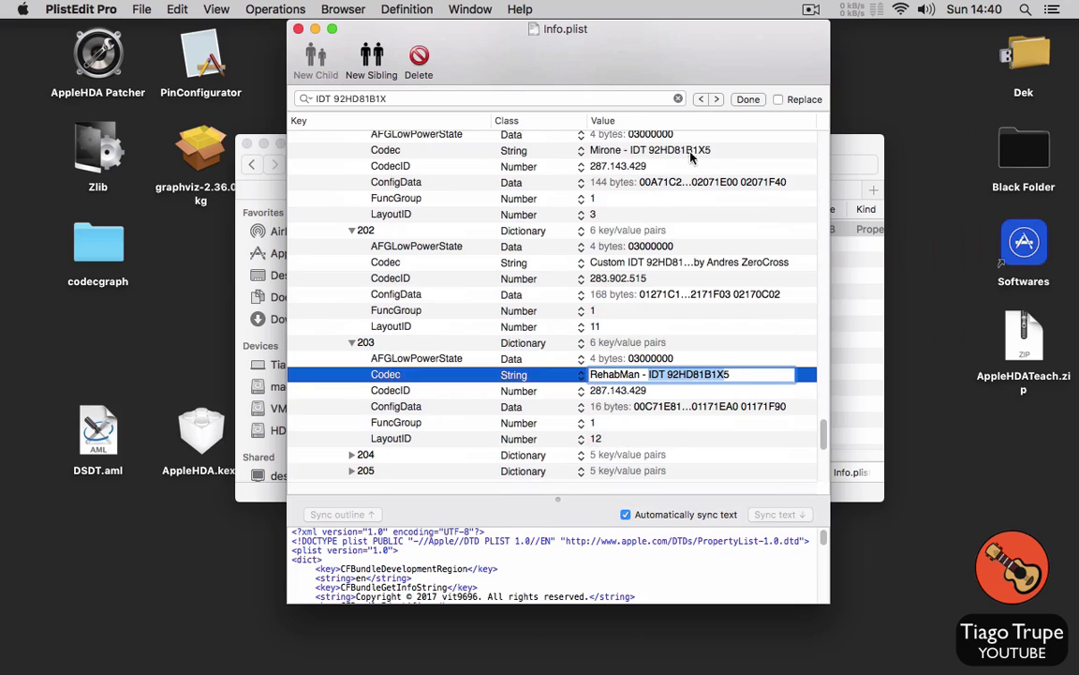
{"action": "left_click", "coordinate": [716, 99]}
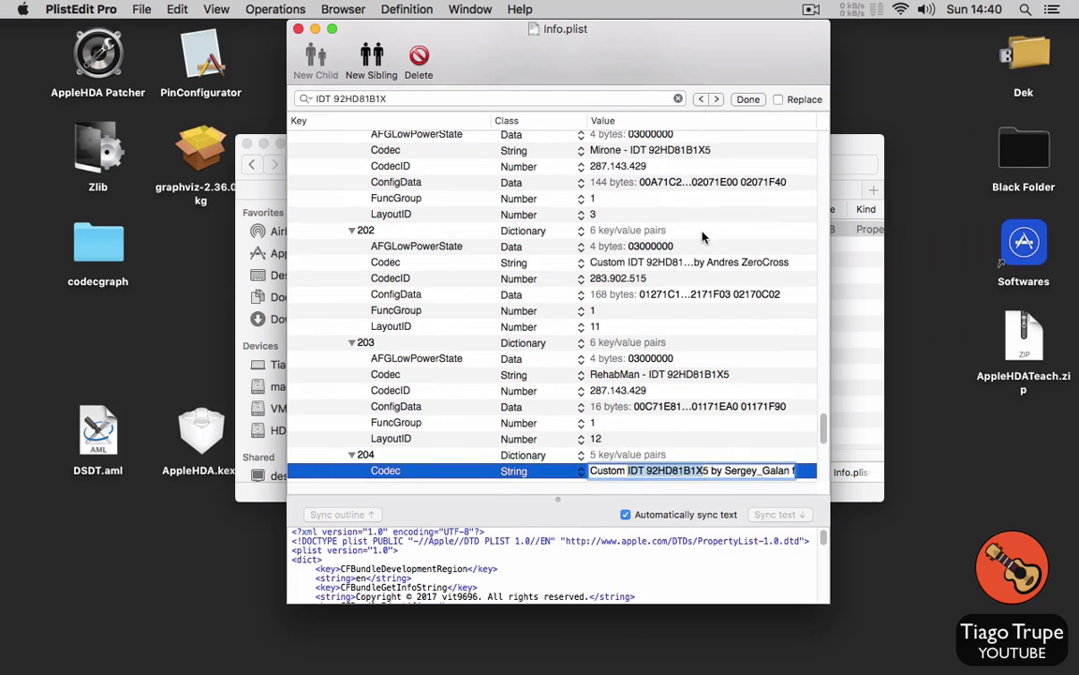
{"action": "scroll", "coordinate": [703, 237], "scroll_direction": "down", "scroll_amount": 4}
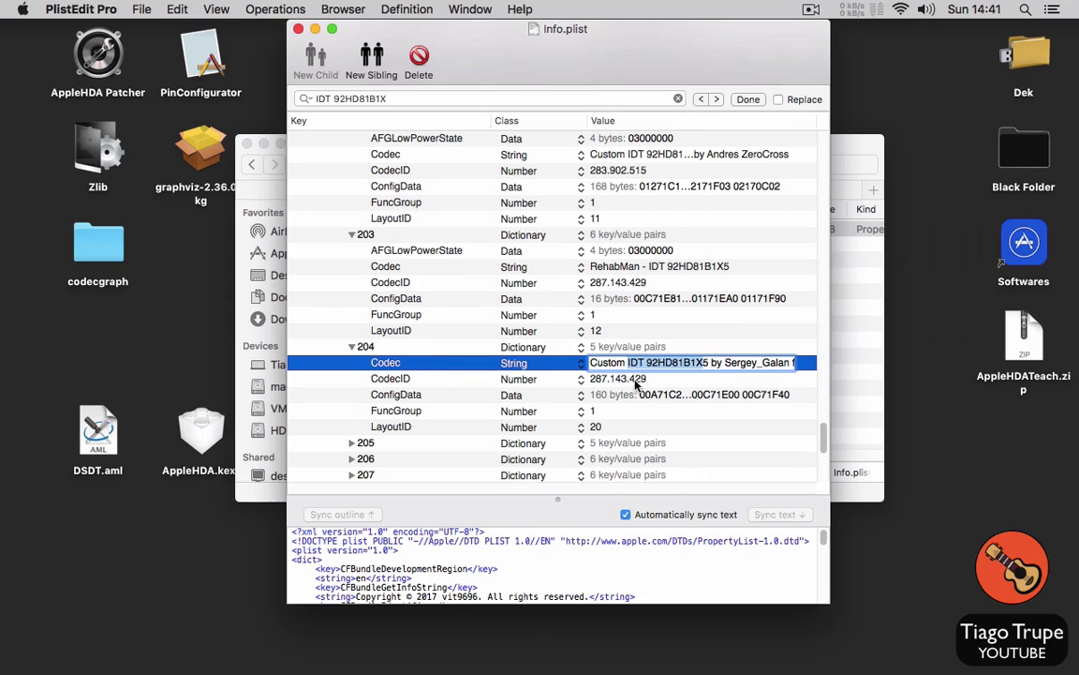
Step: Check the LayoutID of entry 204, then review the output and input devices in the Sound preferences
{"action": "left_click", "coordinate": [583, 430]}
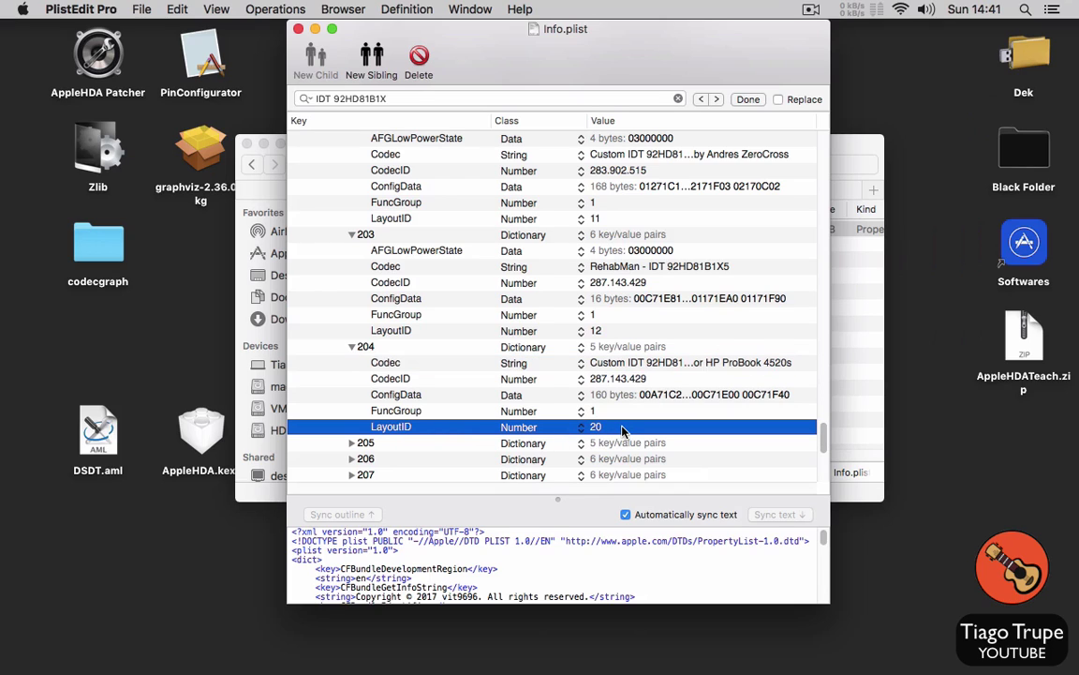
{"action": "left_click", "coordinate": [926, 10], "text": "alt"}
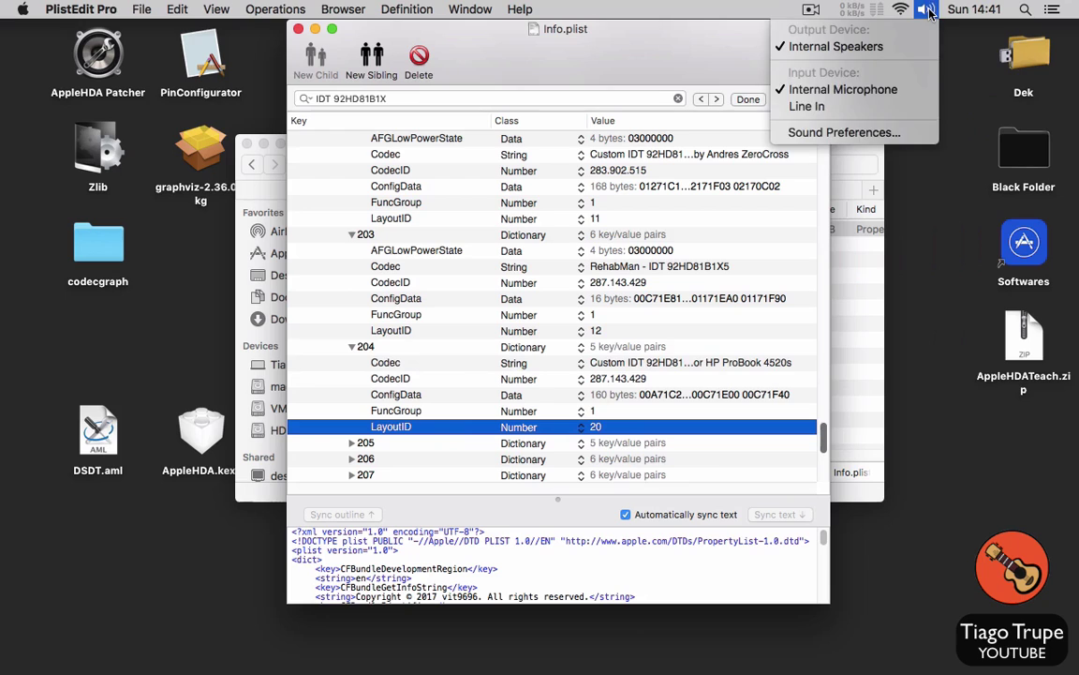
{"action": "left_click", "coordinate": [843, 132]}
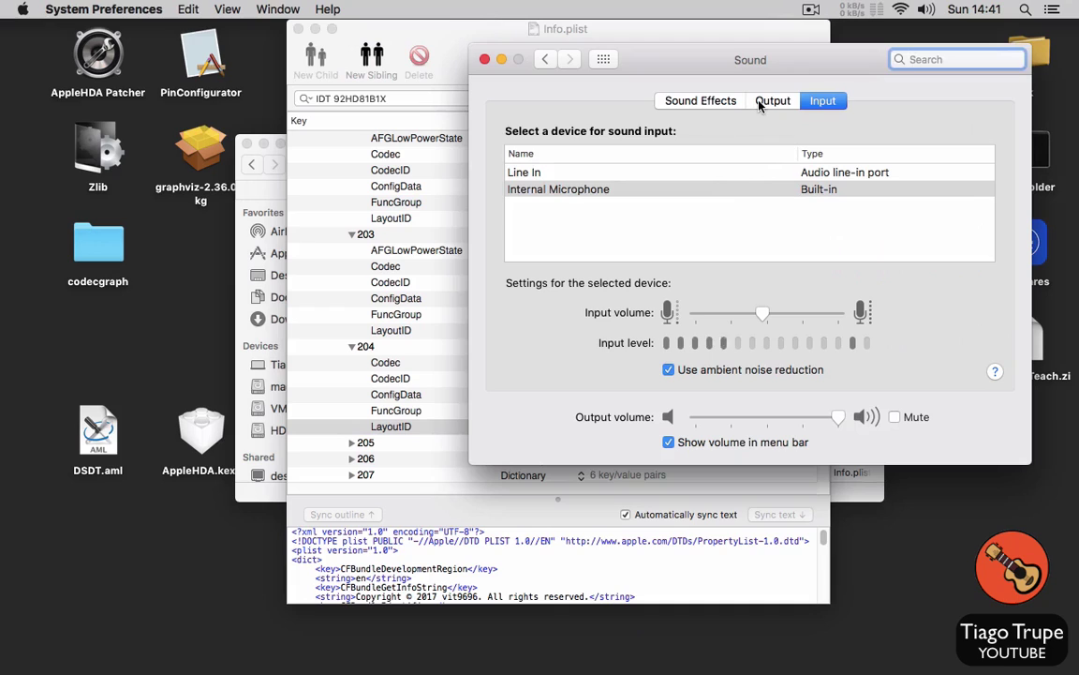
{"action": "left_click", "coordinate": [772, 101]}
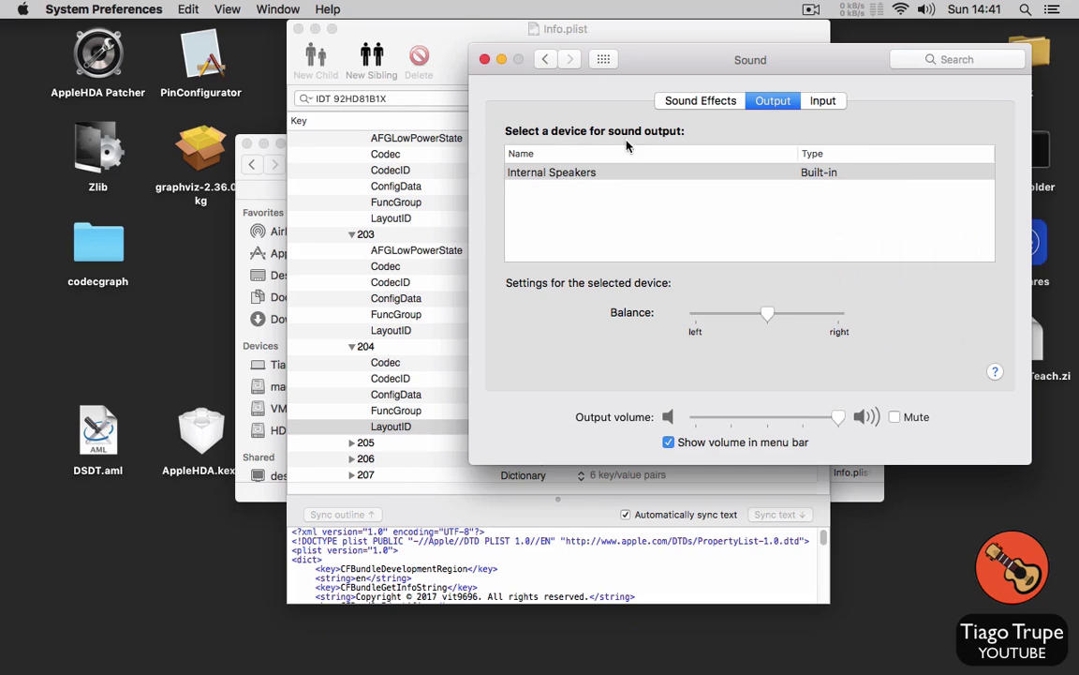
{"action": "left_click", "coordinate": [822, 101]}
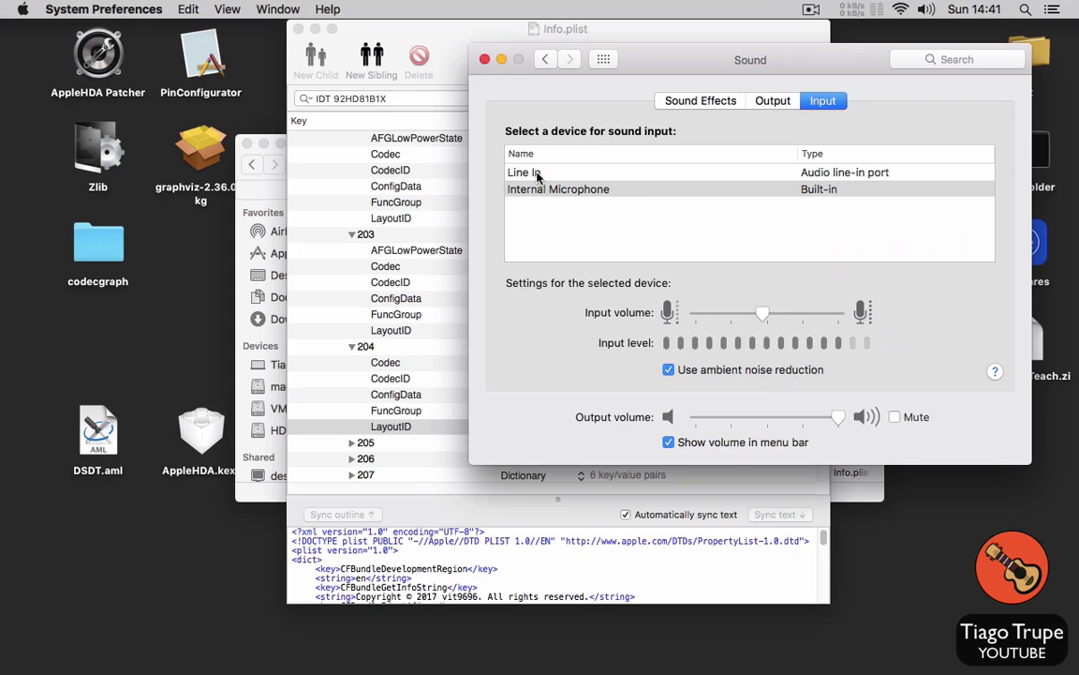
{"action": "left_click", "coordinate": [484, 59]}
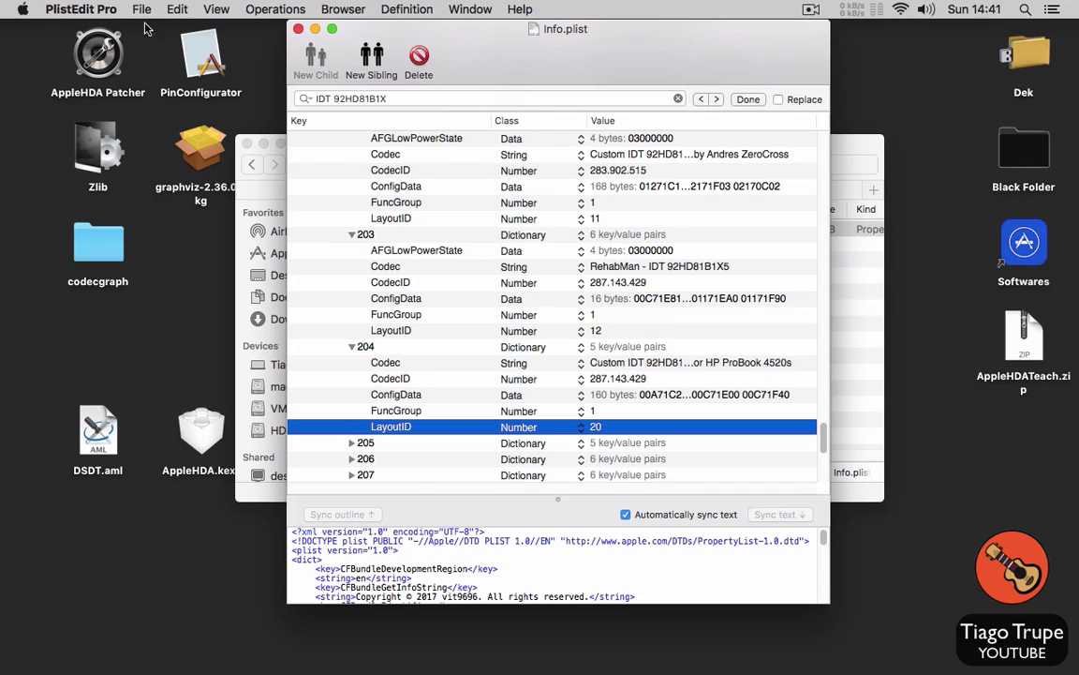
Step: Quit PlistEdit Pro and close the Contents folder window
{"action": "left_click", "coordinate": [85, 9]}
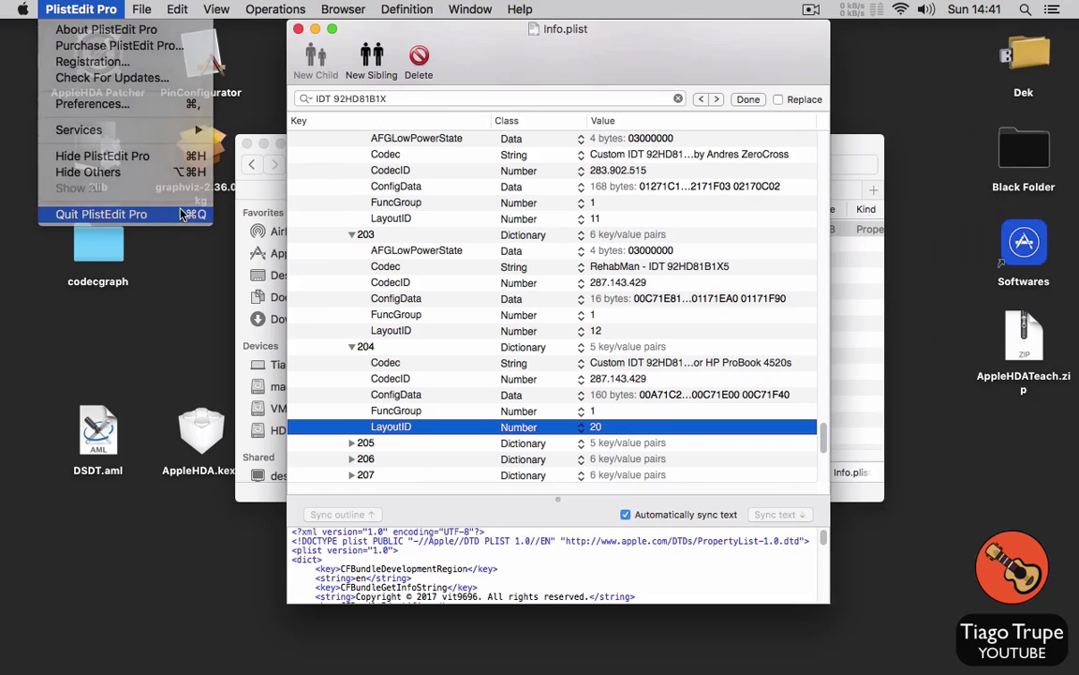
{"action": "left_click", "coordinate": [183, 214]}
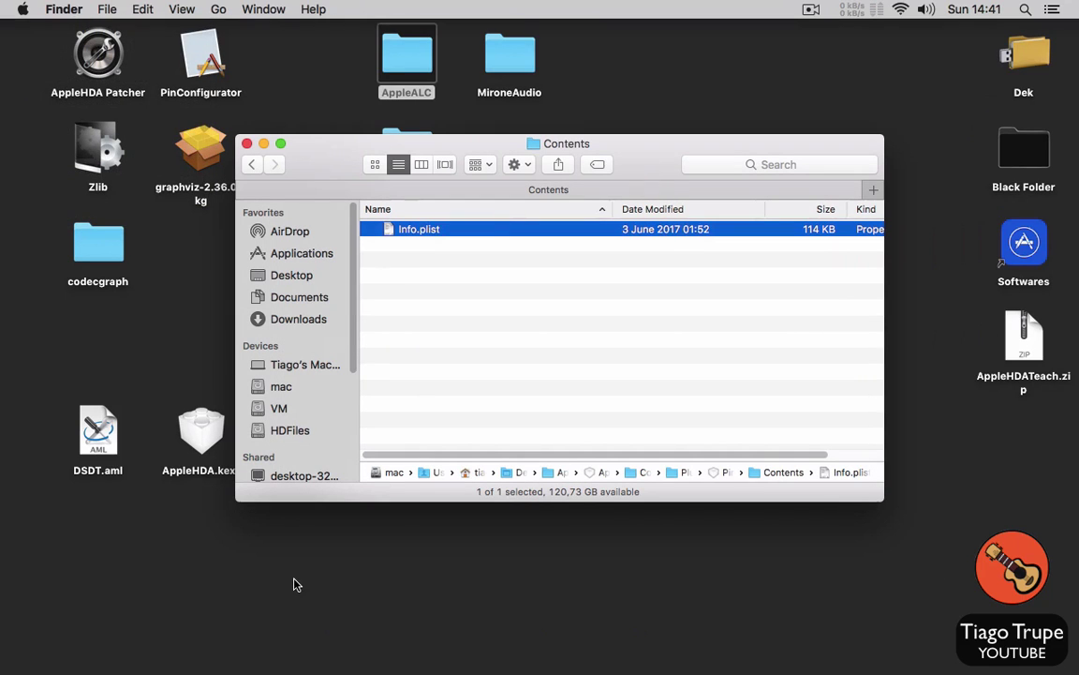
{"action": "left_click", "coordinate": [246, 143]}
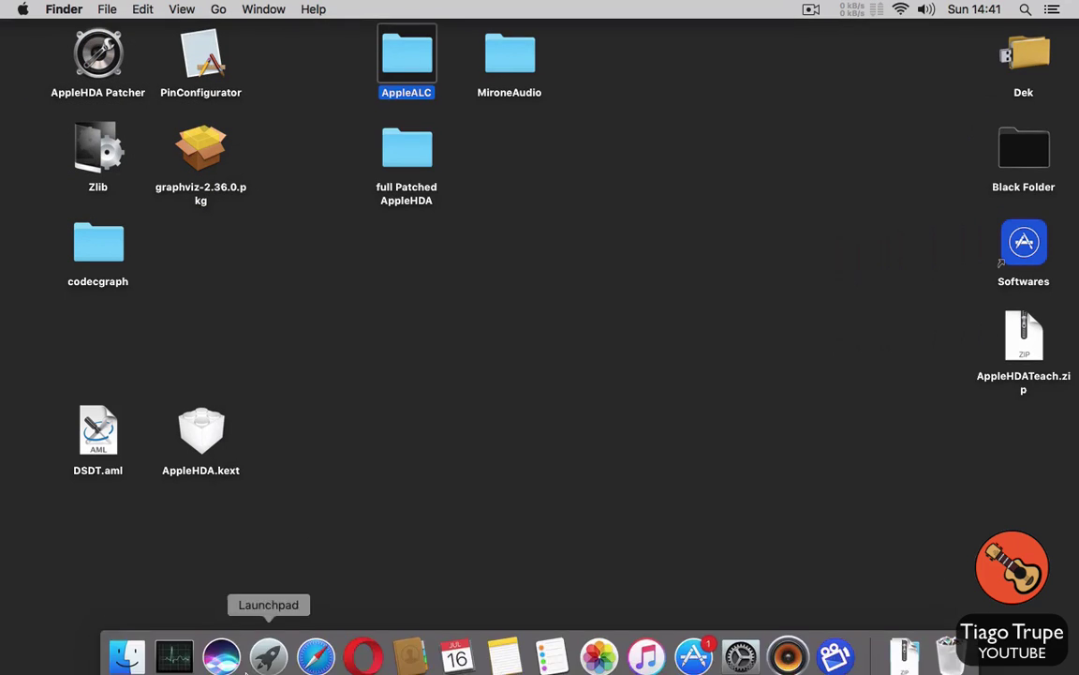
Step: Switch to Safari, search the web for applealc and open the AppleALC repository on GitHub
{"action": "left_click", "coordinate": [315, 655]}
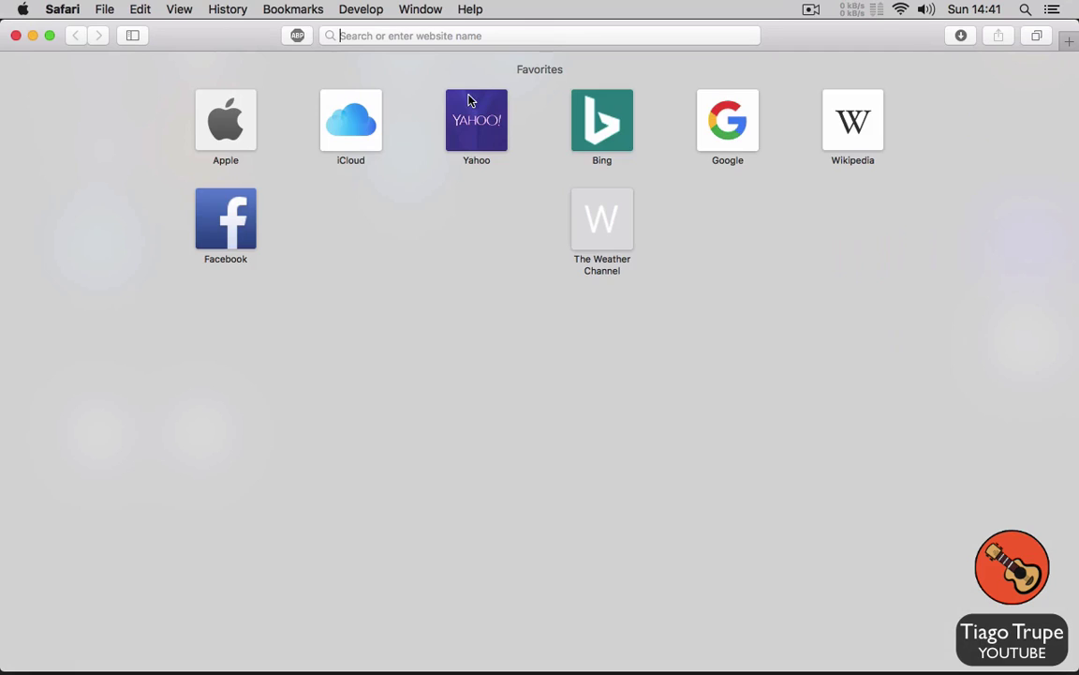
{"action": "type", "text": "appleid"}
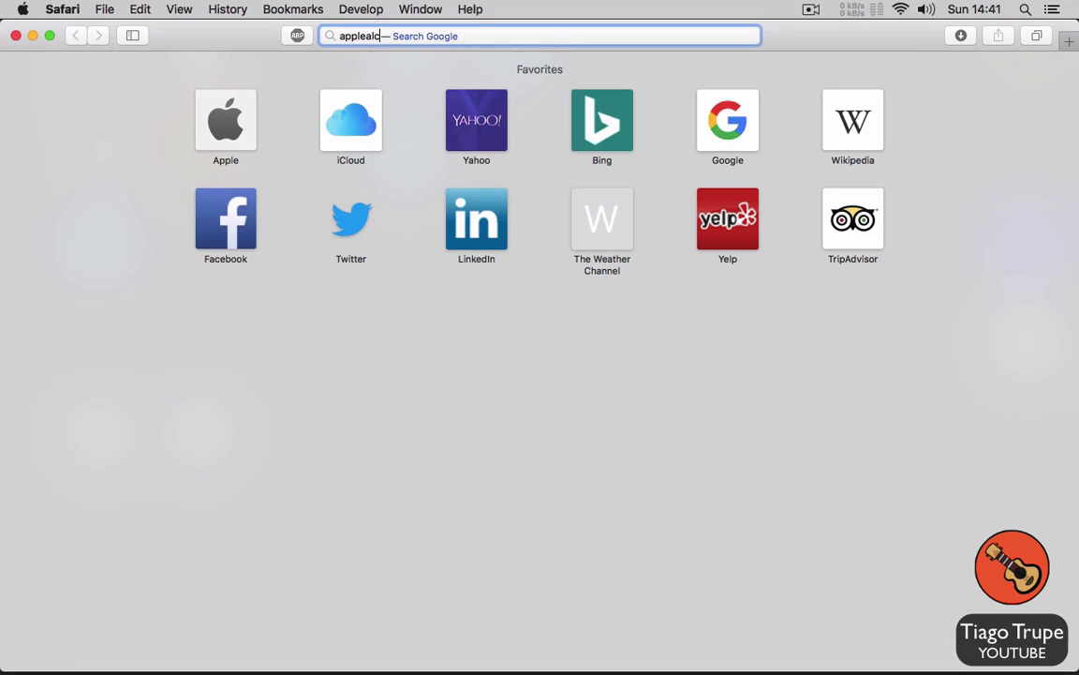
{"action": "key", "text": "Return"}
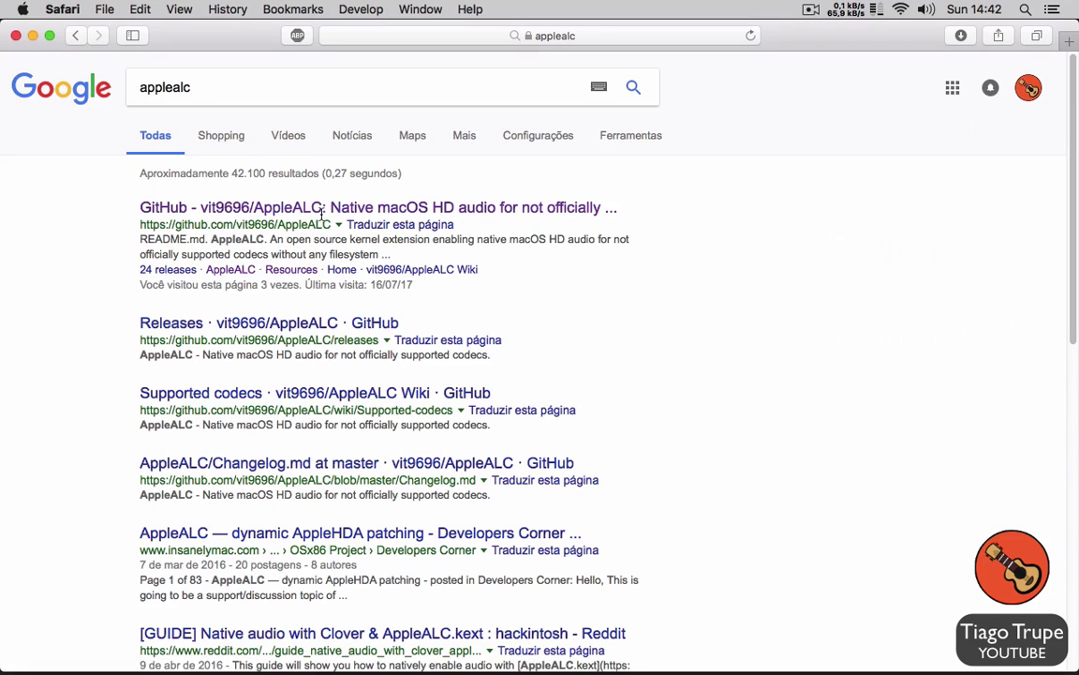
{"action": "left_click", "coordinate": [296, 206]}
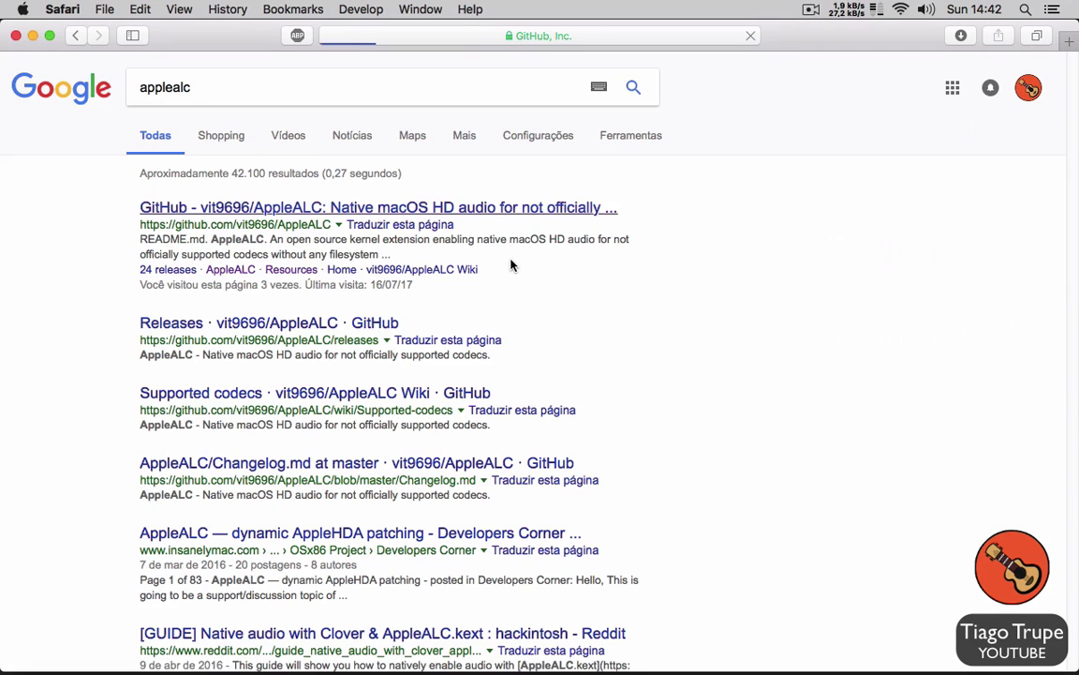
Step: Open Resources/IDT92HD81B1X5 in the repository, look over its Platforms and layout zlib files, and quit Safari
{"action": "scroll", "coordinate": [398, 361], "scroll_direction": "down", "scroll_amount": 5}
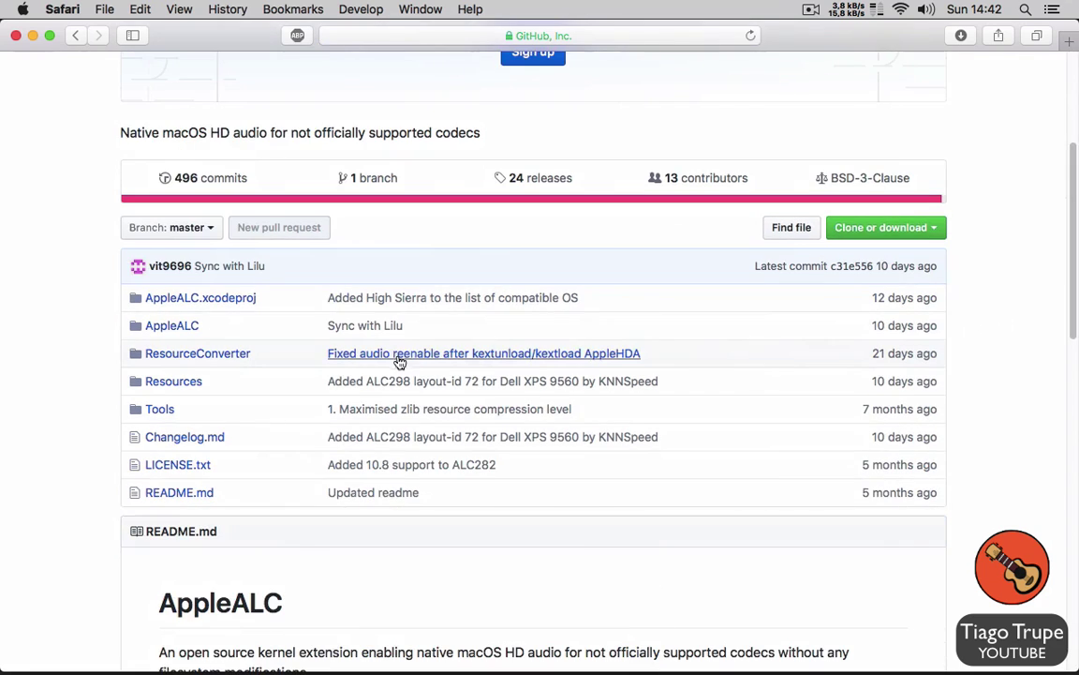
{"action": "left_click", "coordinate": [173, 383]}
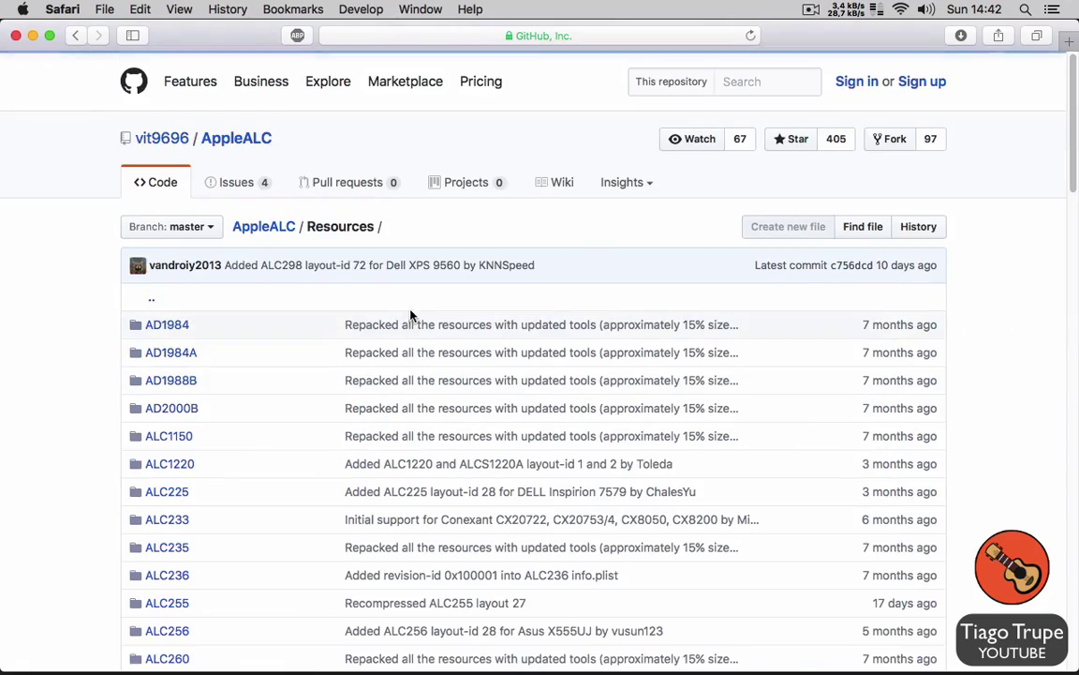
{"action": "scroll", "coordinate": [412, 315], "scroll_direction": "down", "scroll_amount": 10}
{"action": "scroll", "coordinate": [415, 317], "scroll_direction": "down", "scroll_amount": 20}
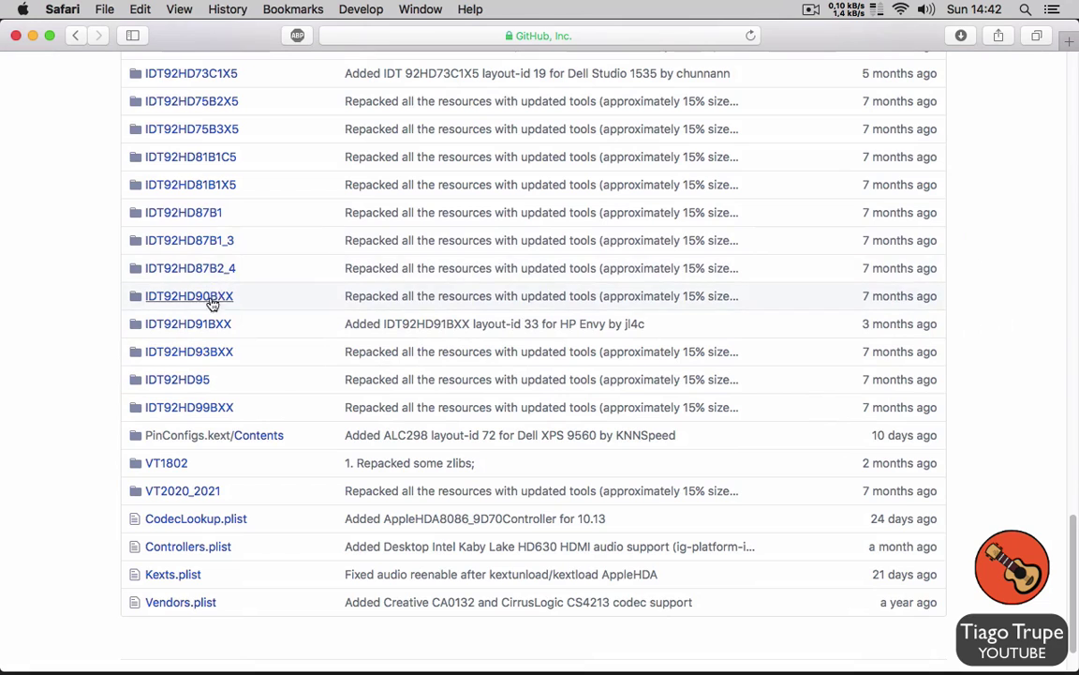
{"action": "left_click", "coordinate": [224, 187]}
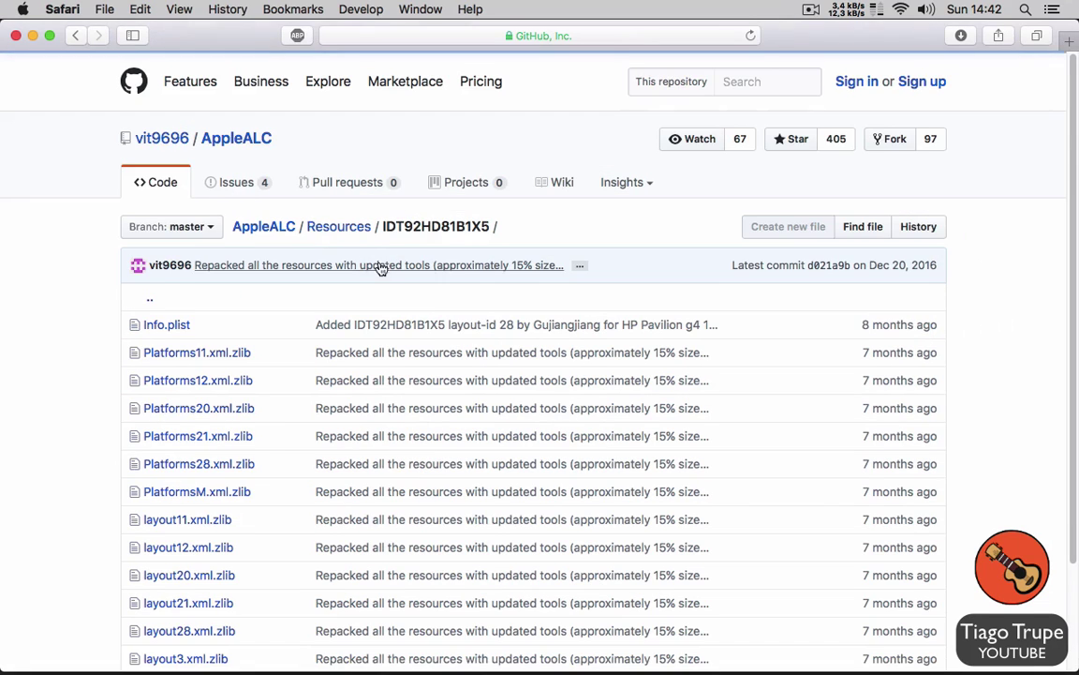
{"action": "scroll", "coordinate": [379, 269], "scroll_direction": "down", "scroll_amount": 3}
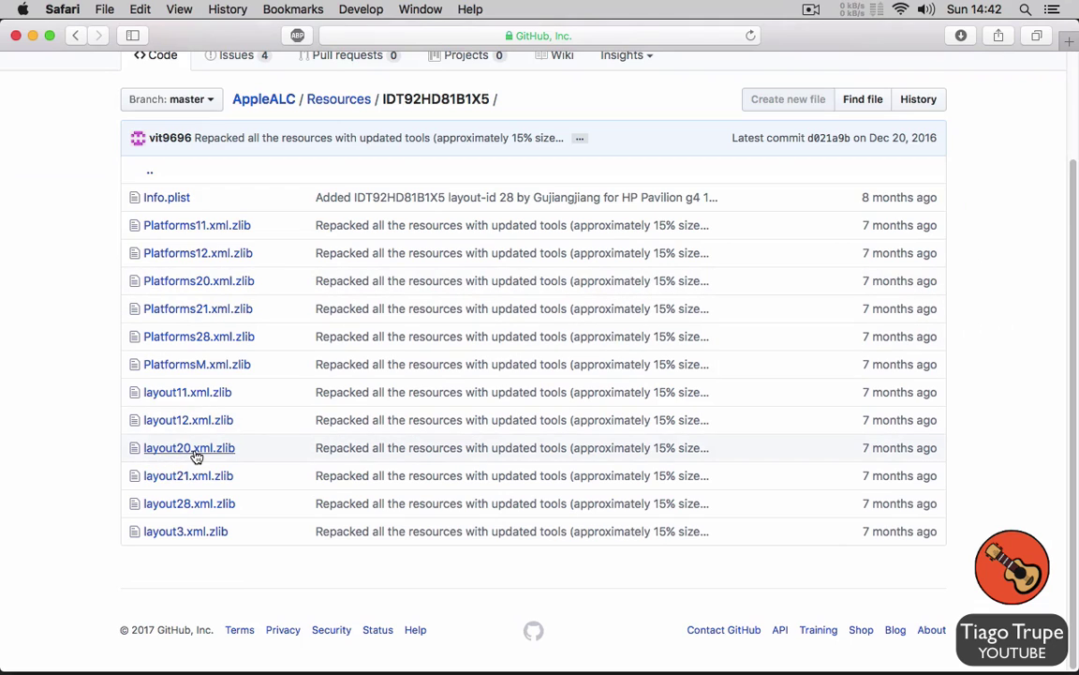
{"action": "left_click", "coordinate": [79, 11]}
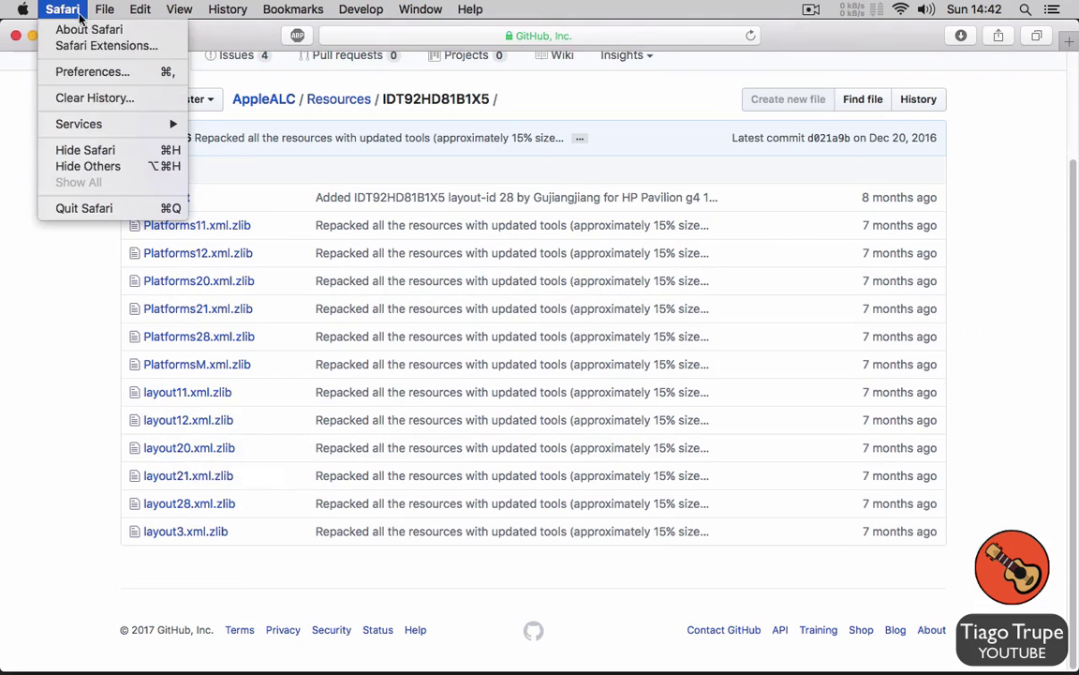
{"action": "left_click", "coordinate": [127, 215]}
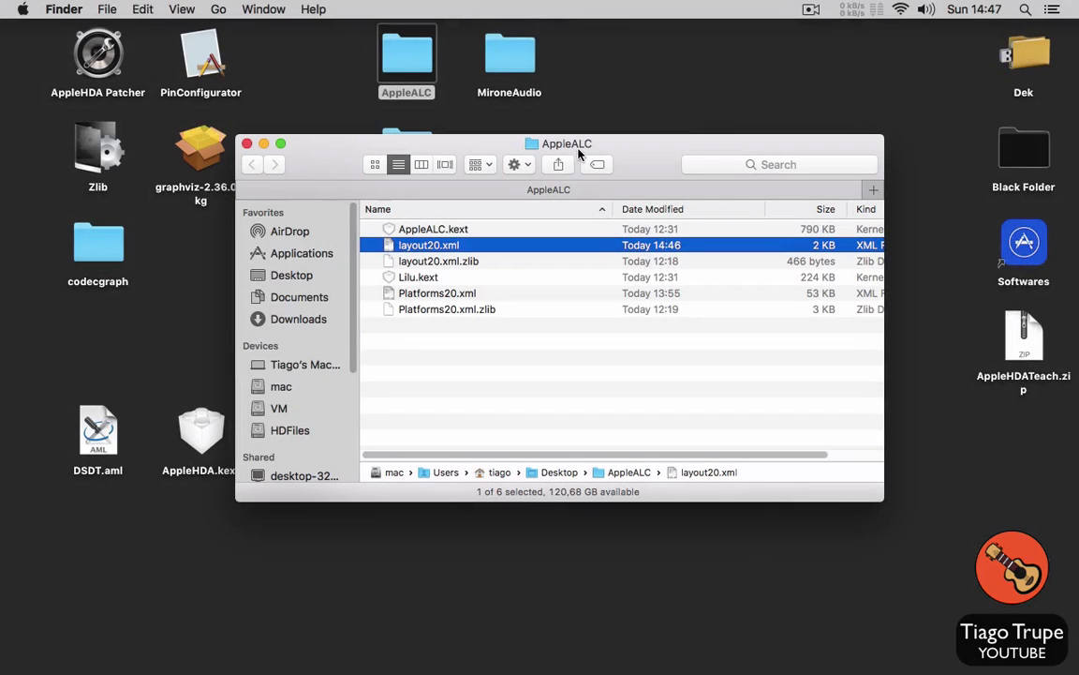
Step: Open layout20.xml from the AppleALC folder and expand PathMapRef entry 0 to examine its Mic and LineIn dictionaries
{"action": "double_click", "coordinate": [423, 248]}
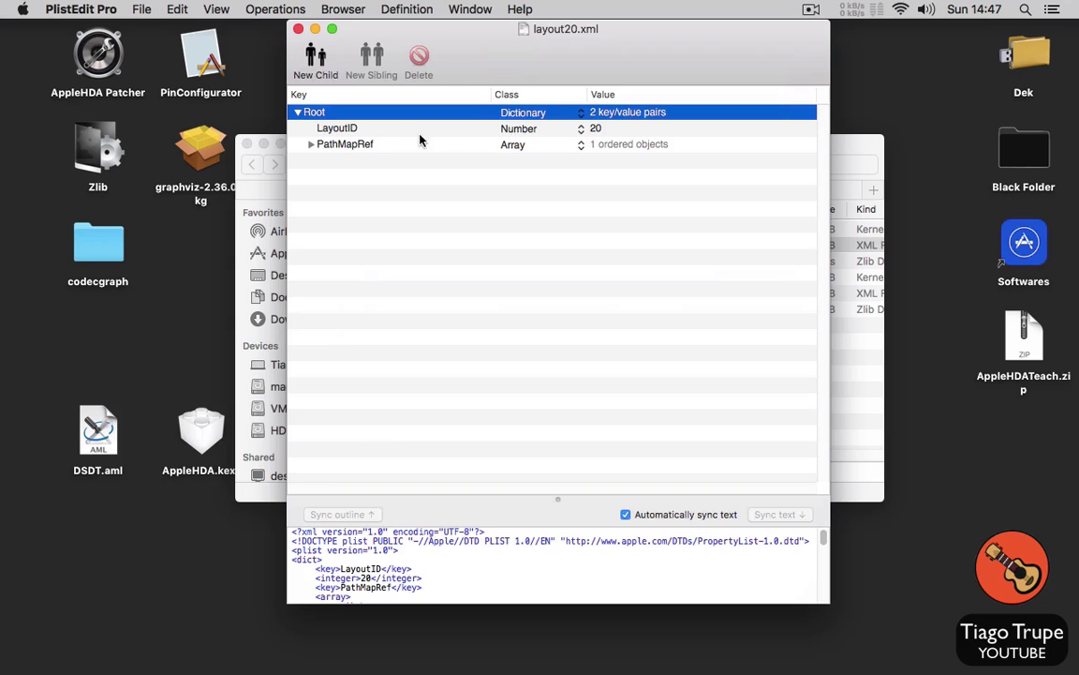
{"action": "left_click", "coordinate": [310, 144]}
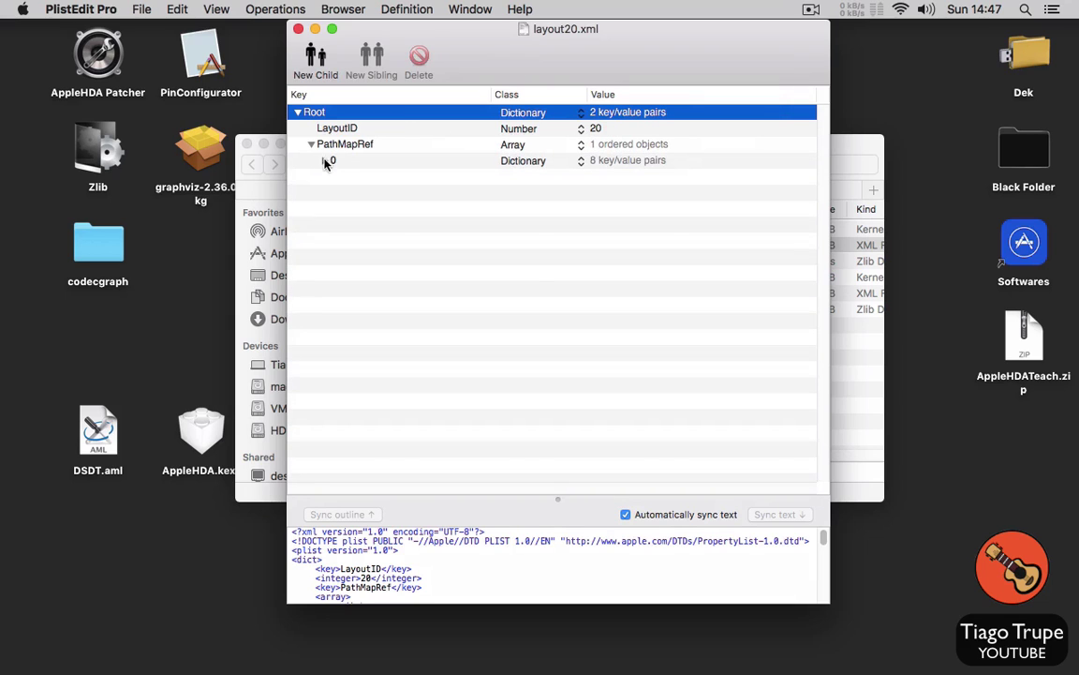
{"action": "left_click", "coordinate": [325, 161]}
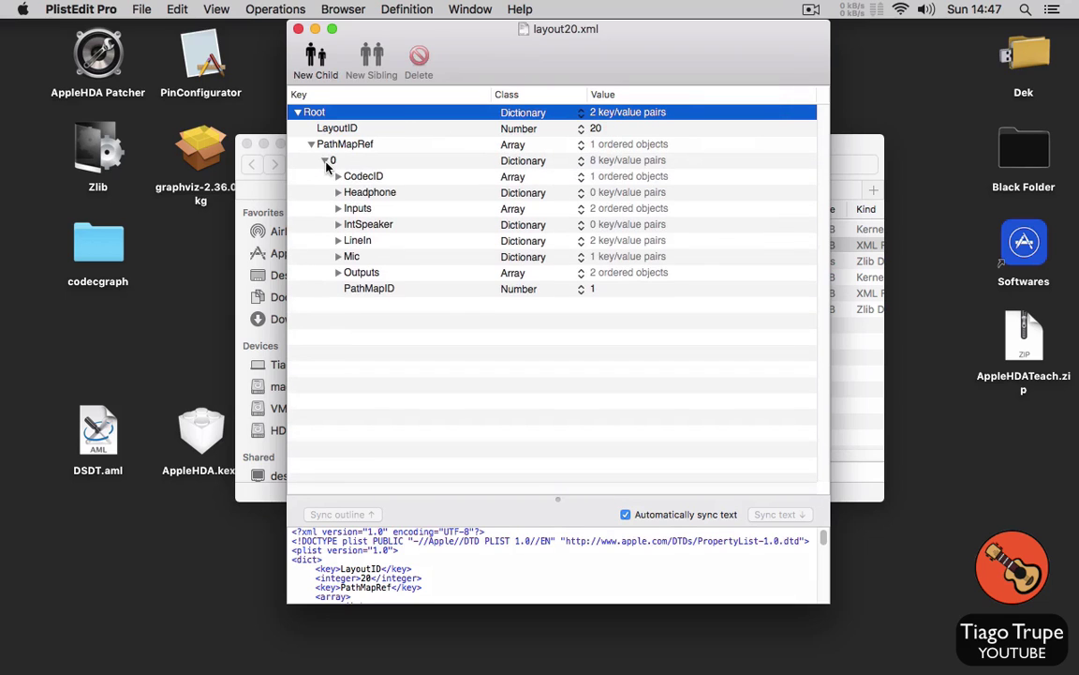
{"action": "left_click", "coordinate": [338, 256]}
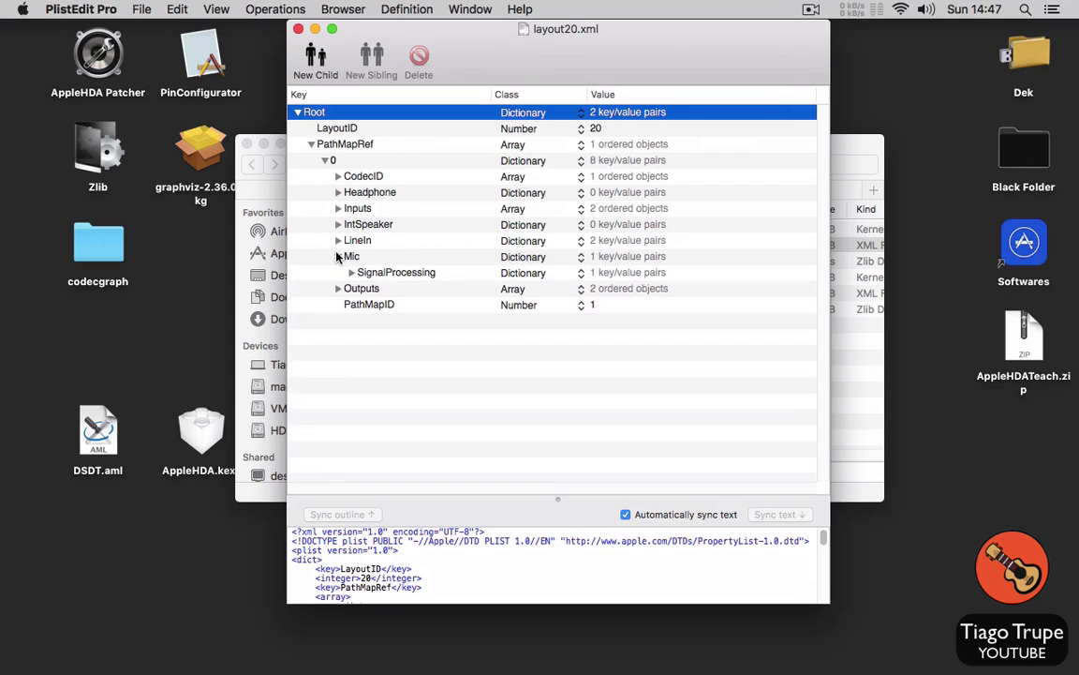
{"action": "left_click", "coordinate": [396, 274]}
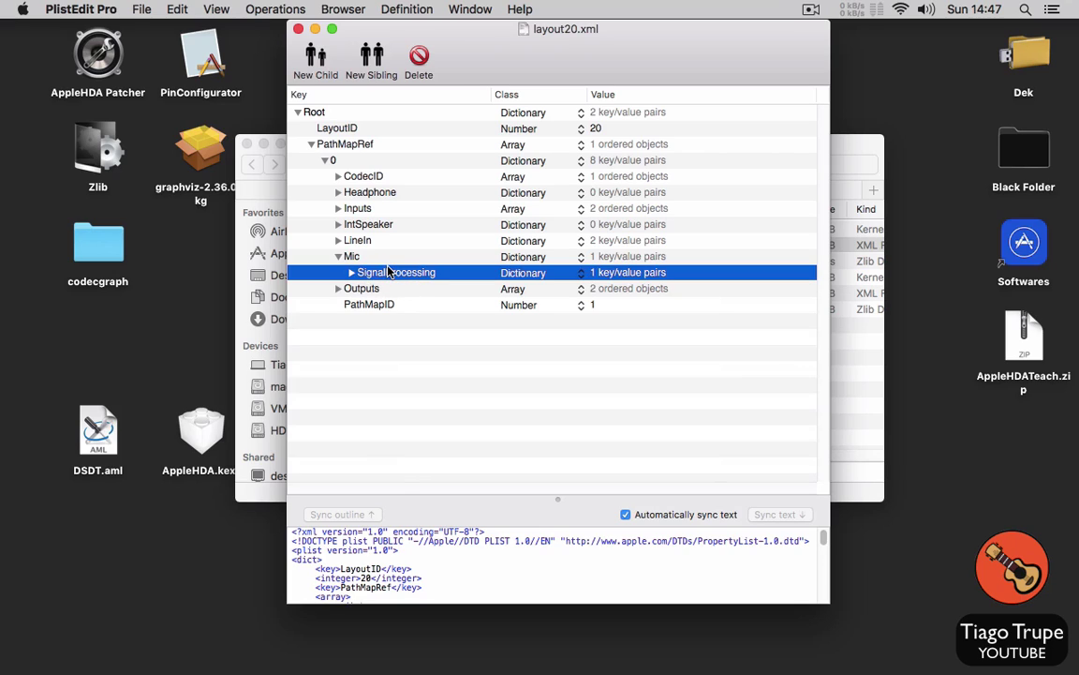
{"action": "left_click", "coordinate": [339, 240]}
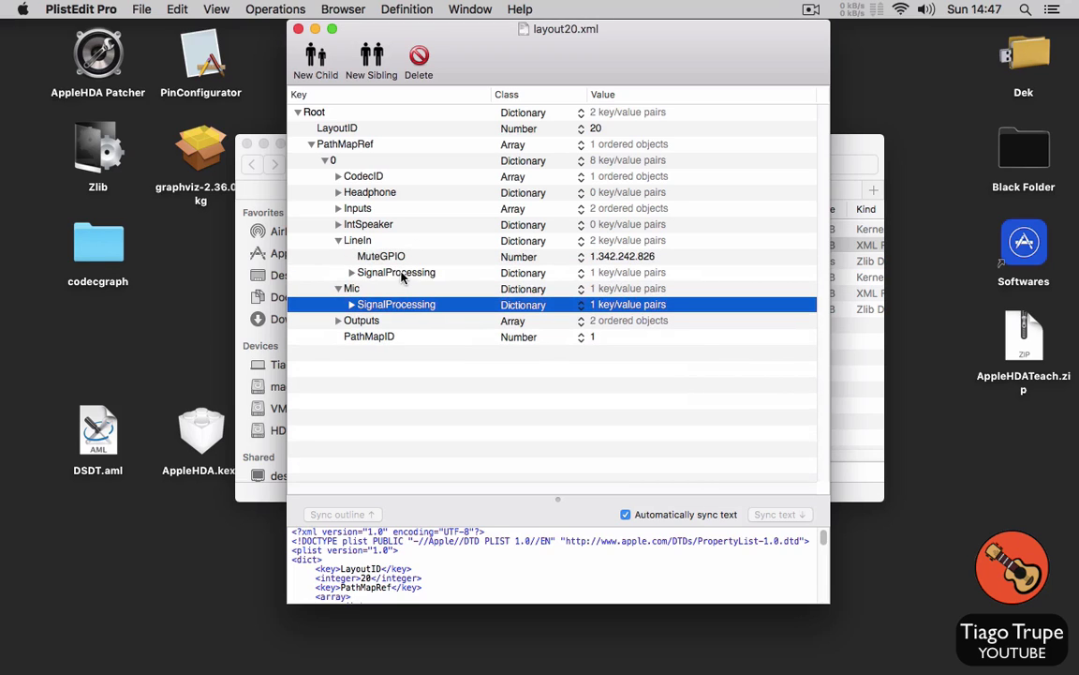
Step: Delete the SignalProcessing dictionary from LineIn in layout20.xml, save the file and quit PlistEdit Pro
{"action": "left_click", "coordinate": [401, 273]}
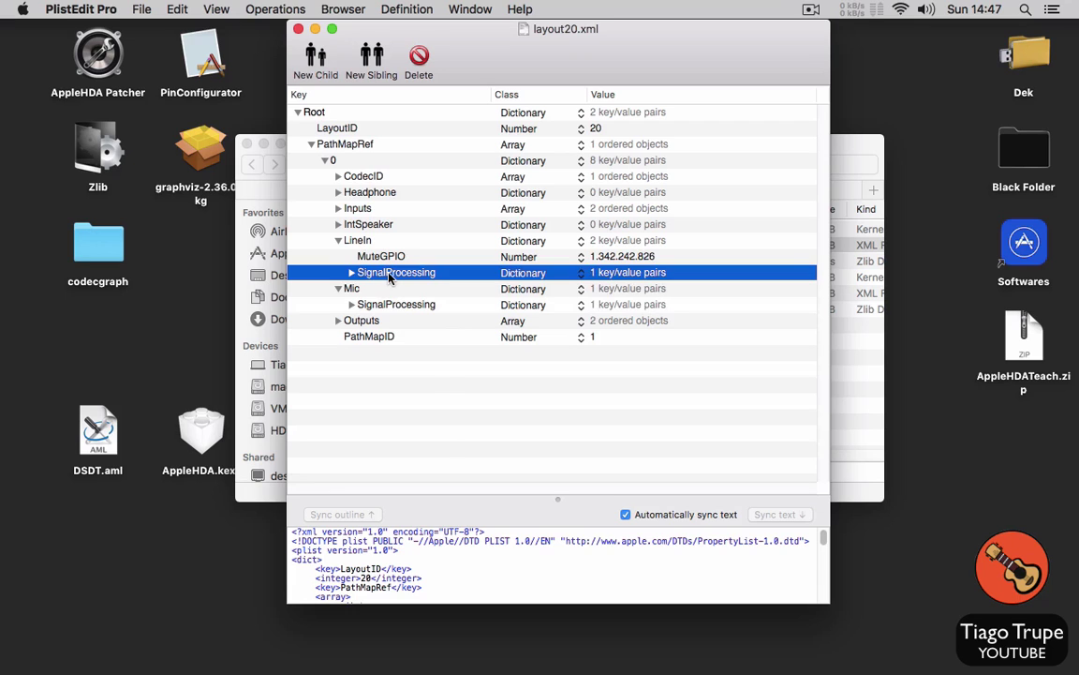
{"action": "right_click", "coordinate": [389, 276]}
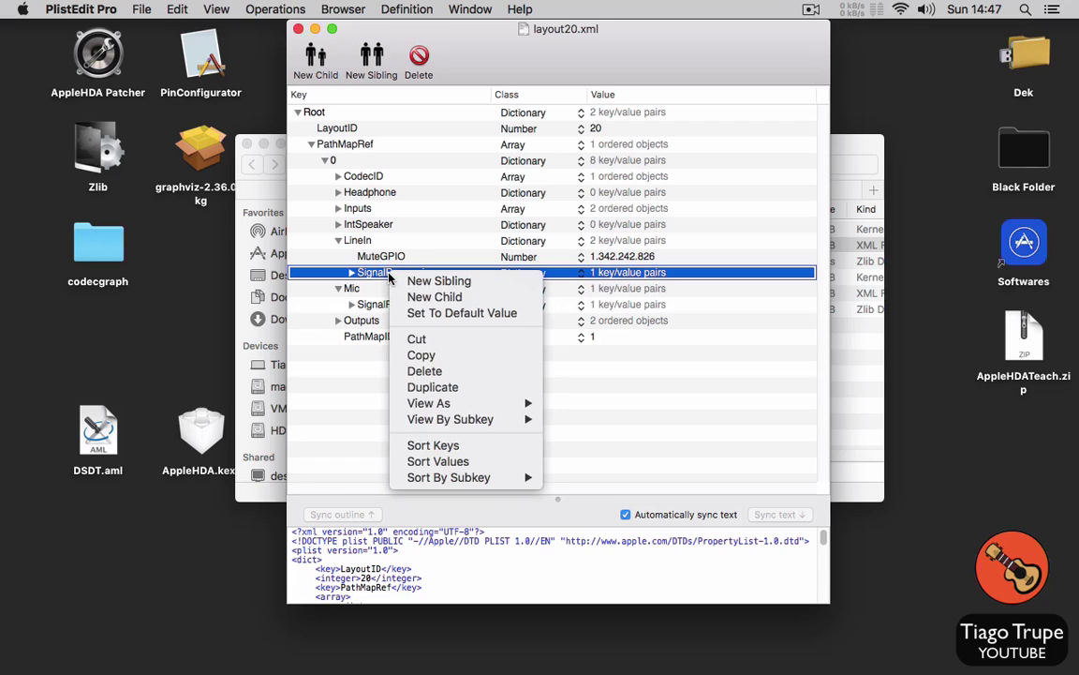
{"action": "left_click", "coordinate": [461, 372]}
{"action": "left_click", "coordinate": [137, 8]}
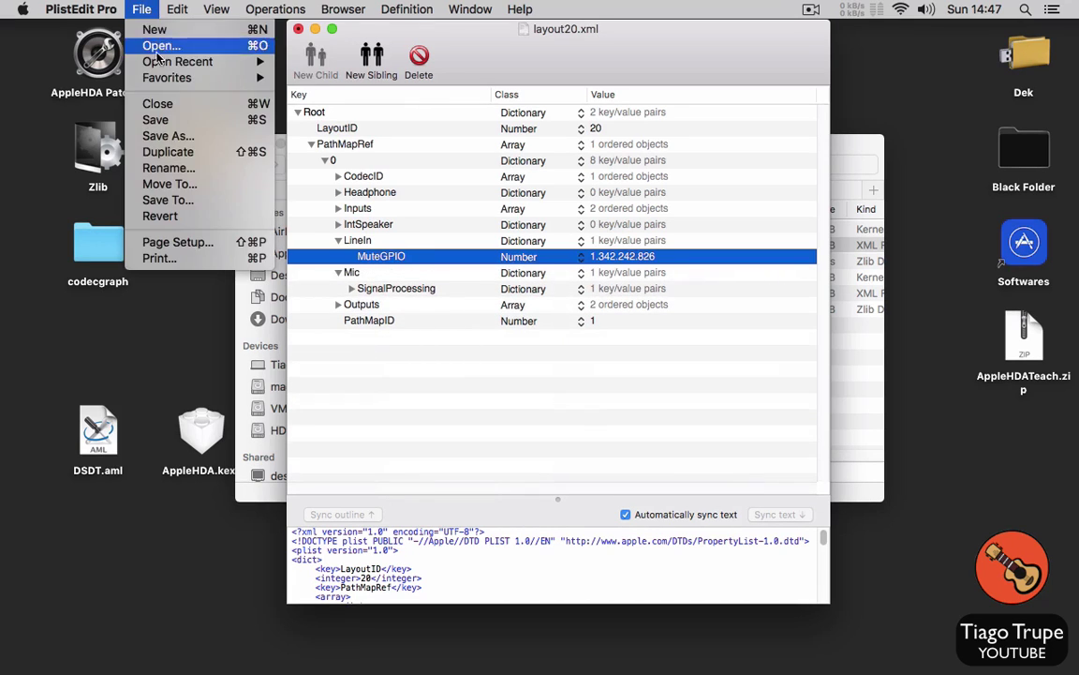
{"action": "left_click", "coordinate": [155, 119]}
{"action": "left_click", "coordinate": [81, 8]}
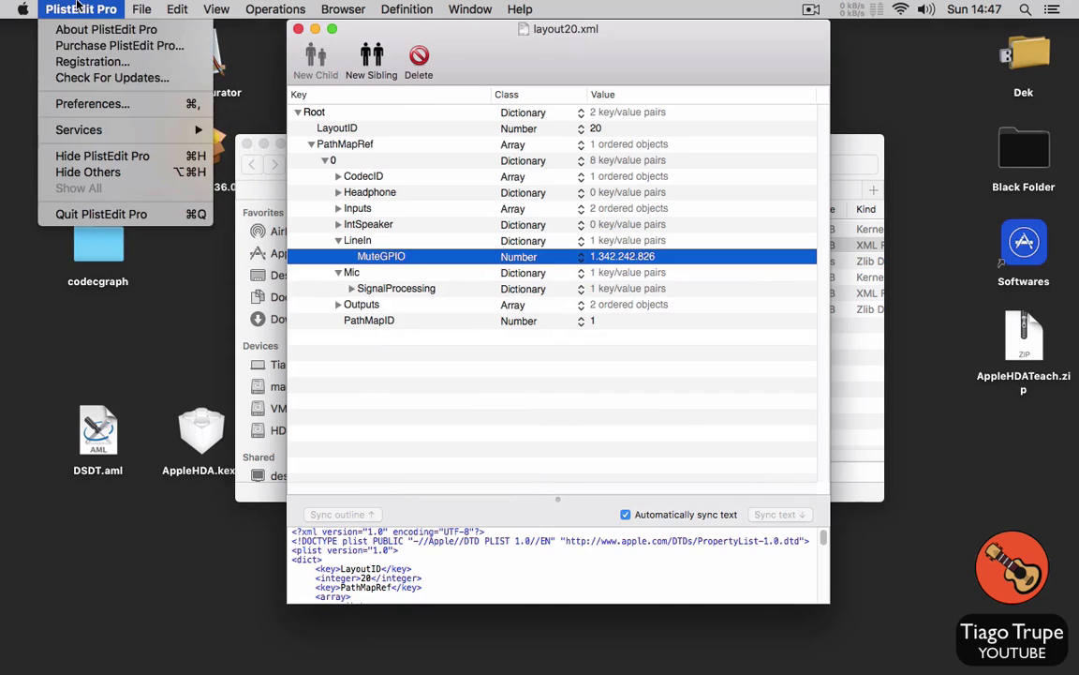
{"action": "left_click", "coordinate": [147, 214]}
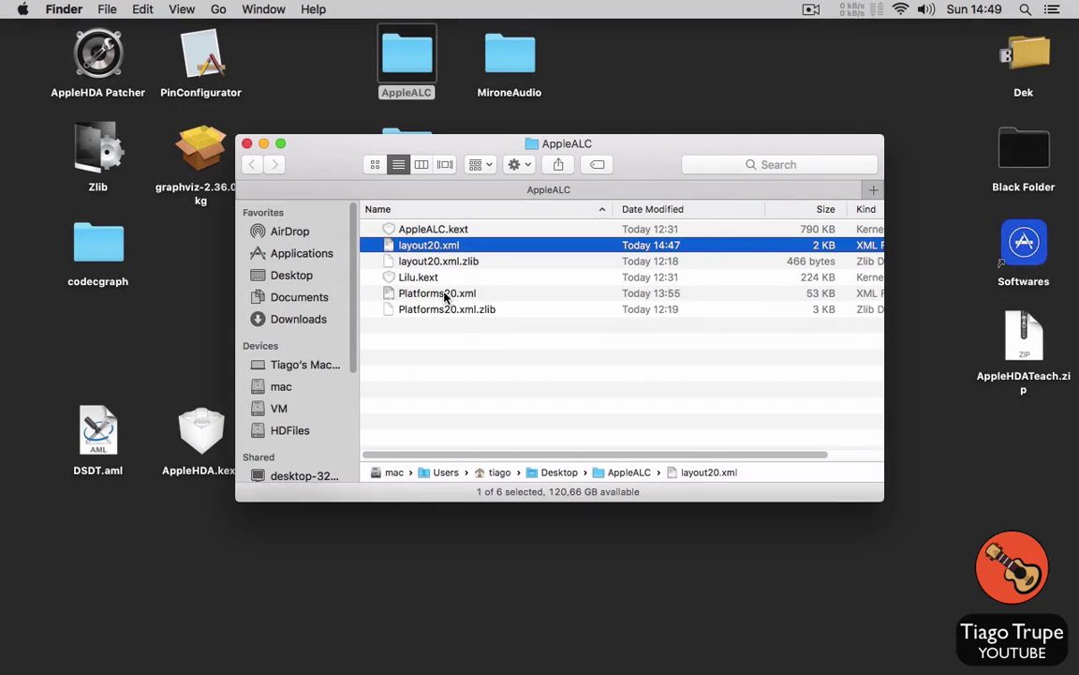
Step: Open Platforms20.xml from the AppleALC folder and expand PathMaps 0, PathMap, 1, 1, 0 down to its two node dictionaries
{"action": "left_click", "coordinate": [446, 294]}
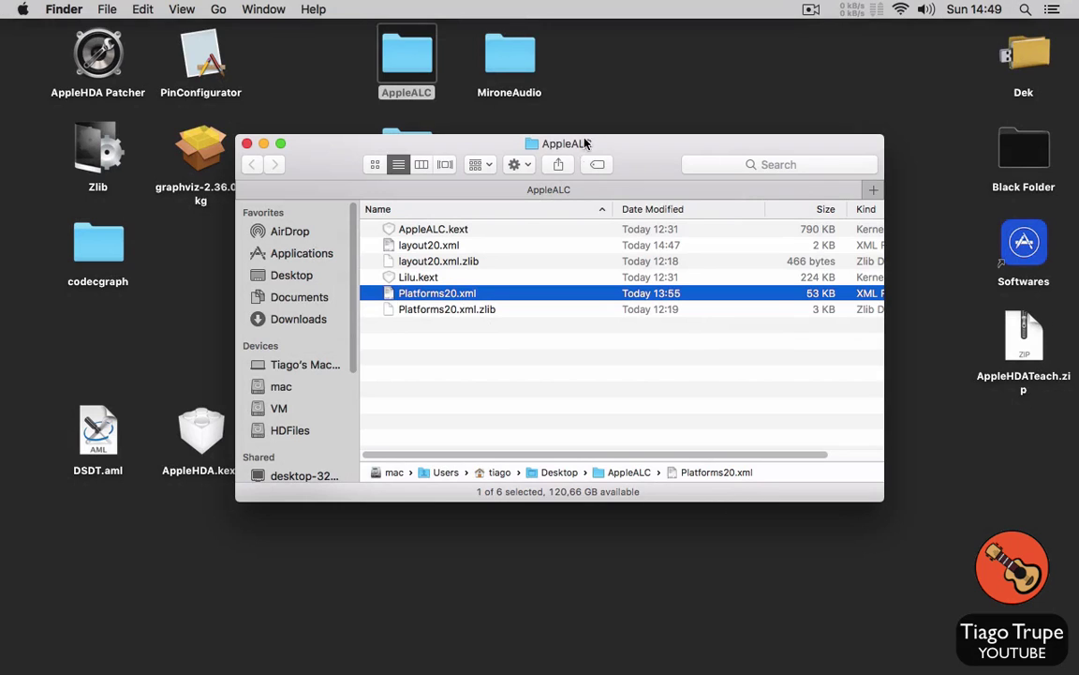
{"action": "double_click", "coordinate": [424, 294]}
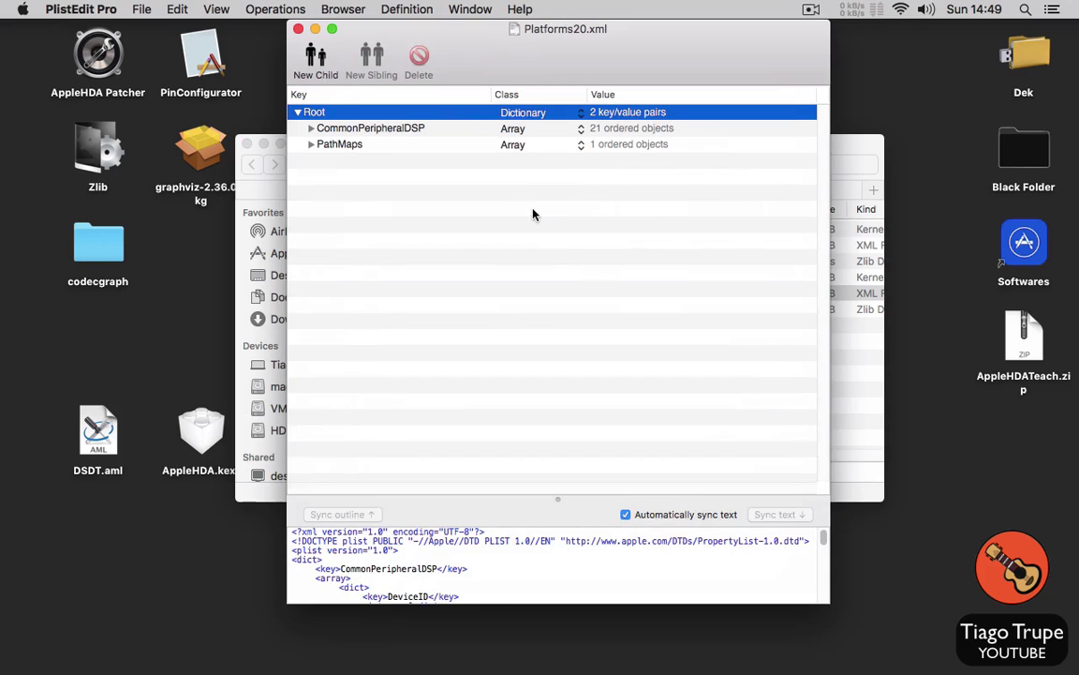
{"action": "left_click", "coordinate": [311, 145]}
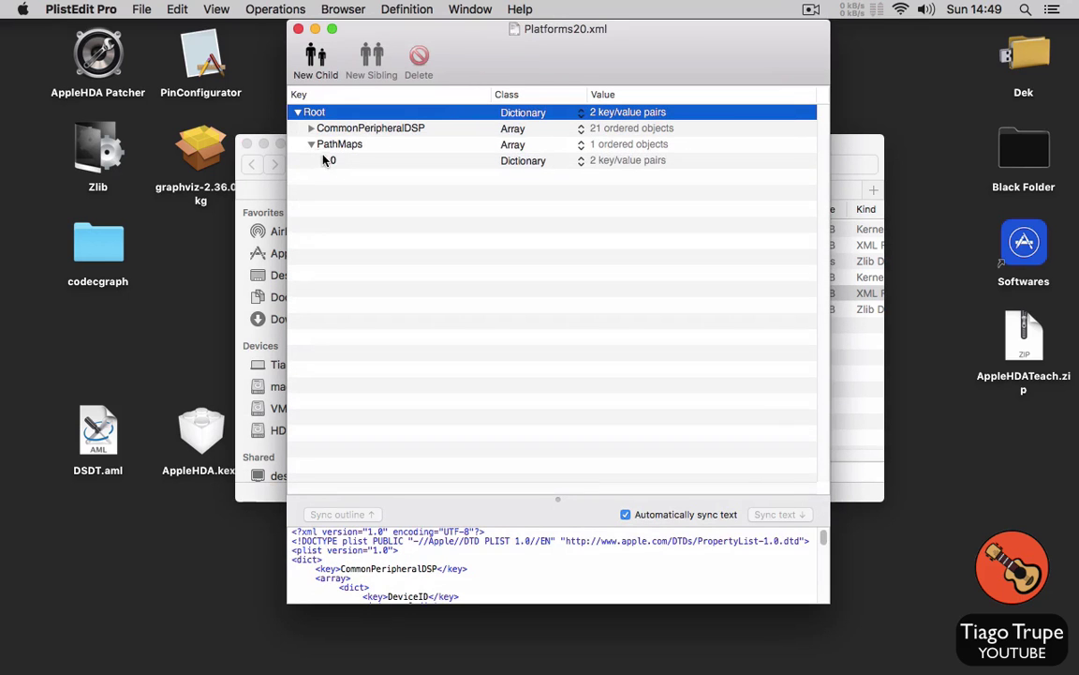
{"action": "left_click", "coordinate": [325, 161]}
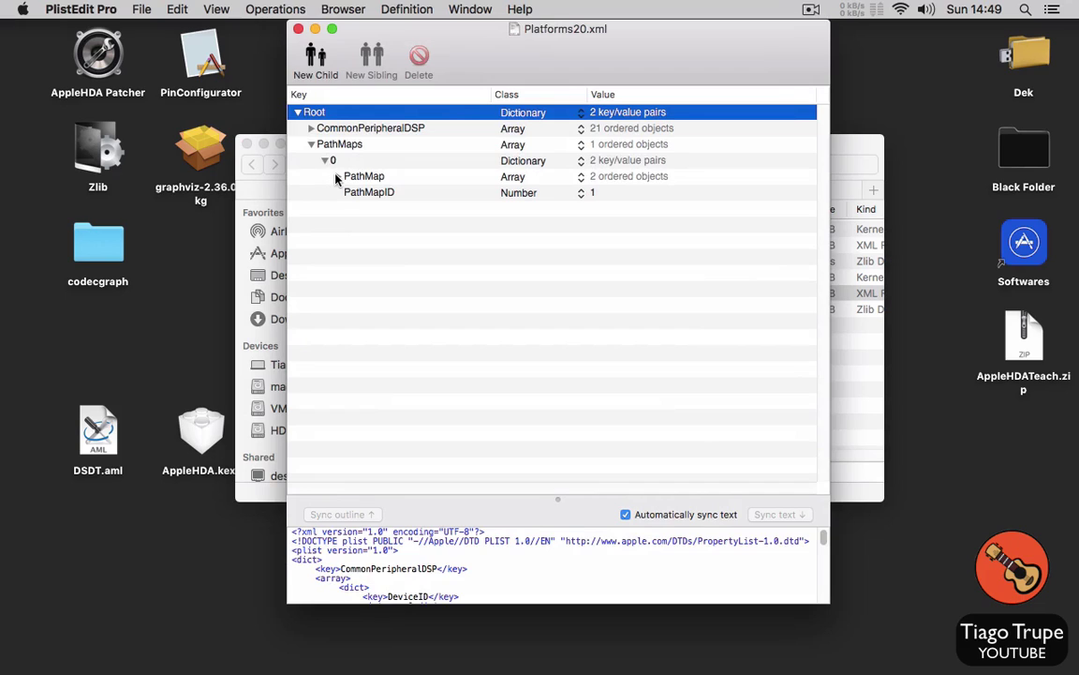
{"action": "left_click", "coordinate": [339, 177]}
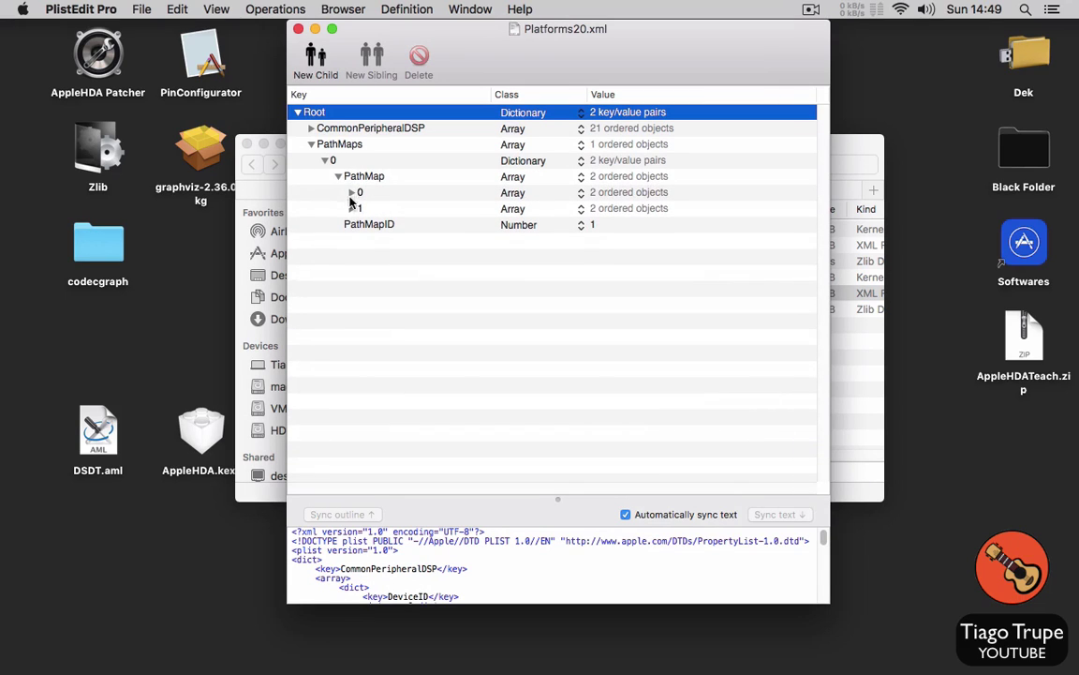
{"action": "left_click", "coordinate": [352, 210]}
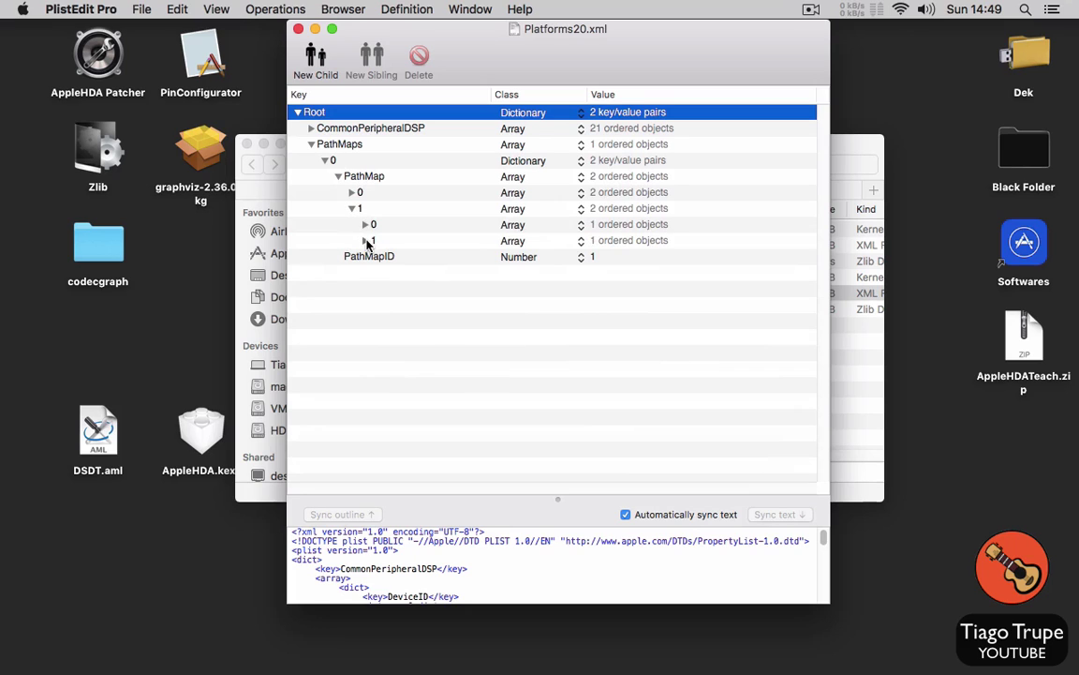
{"action": "left_click", "coordinate": [366, 240]}
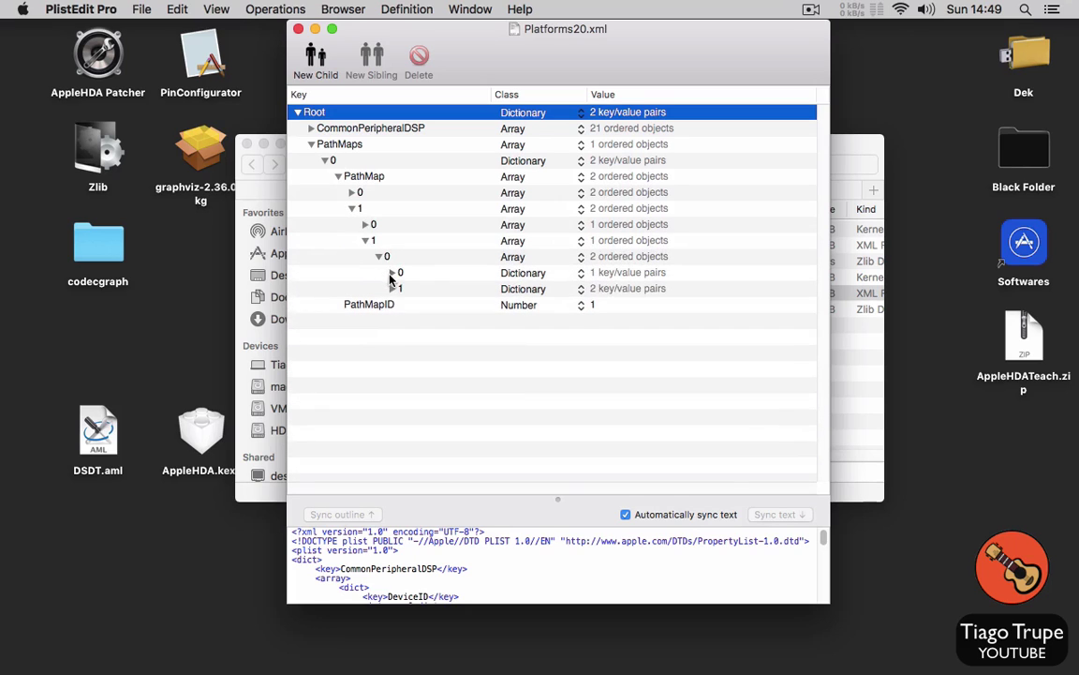
{"action": "left_click", "coordinate": [392, 272]}
{"action": "left_click", "coordinate": [393, 306]}
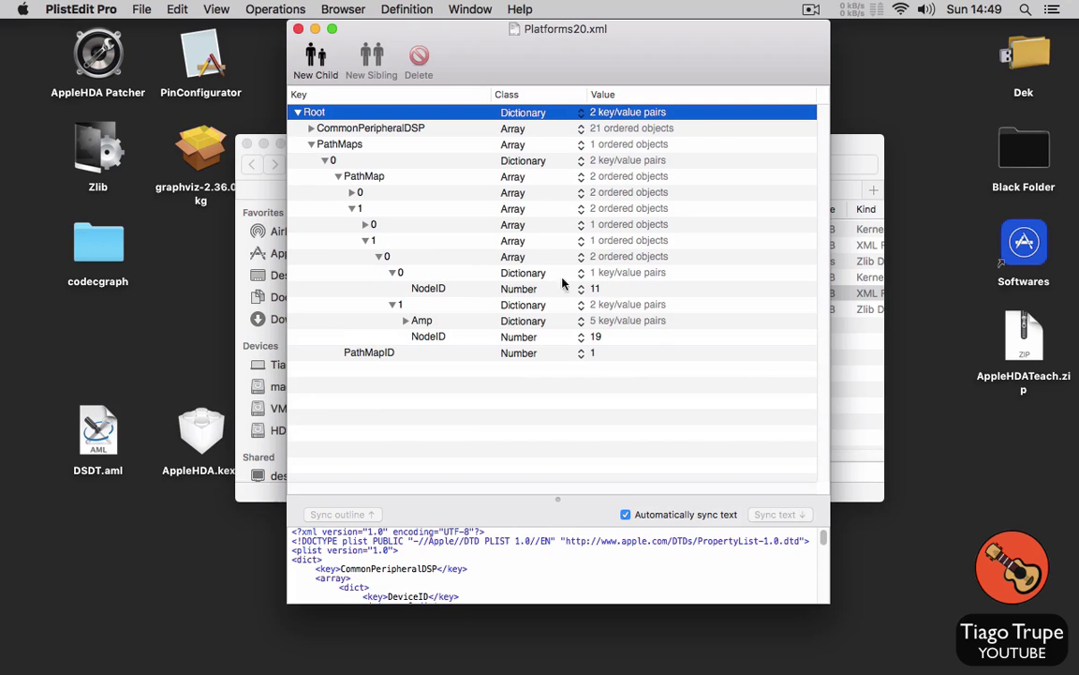
Step: Open codec_dump_dec.txt.svg from the desktop's codecgraph folder in Safari
{"action": "left_click", "coordinate": [119, 244]}
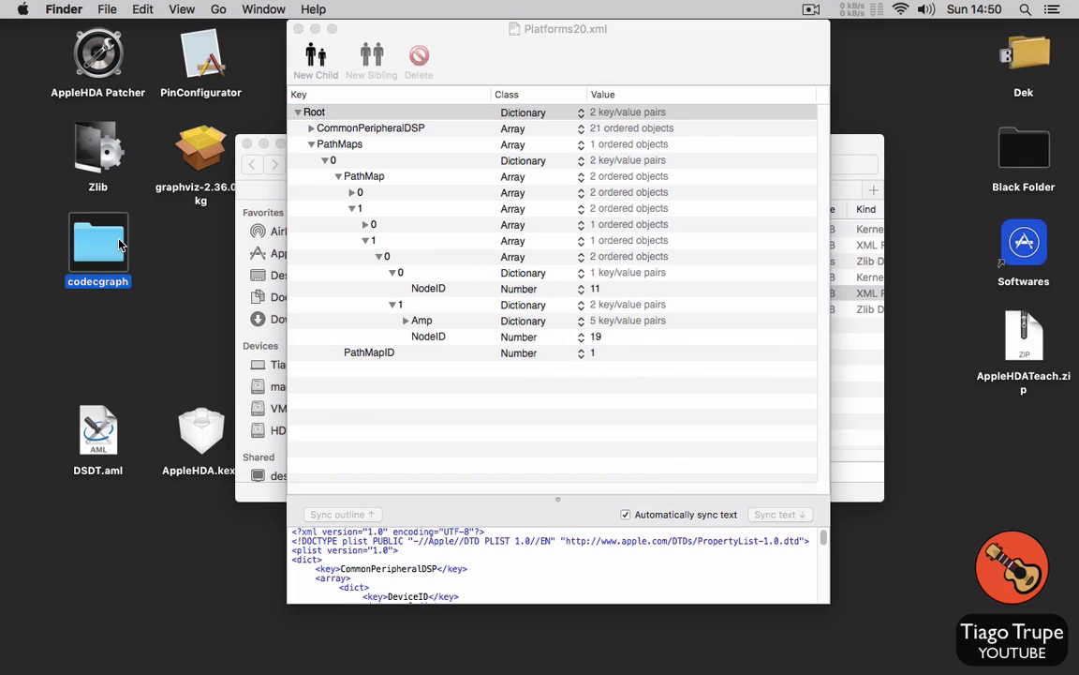
{"action": "double_click", "coordinate": [119, 244]}
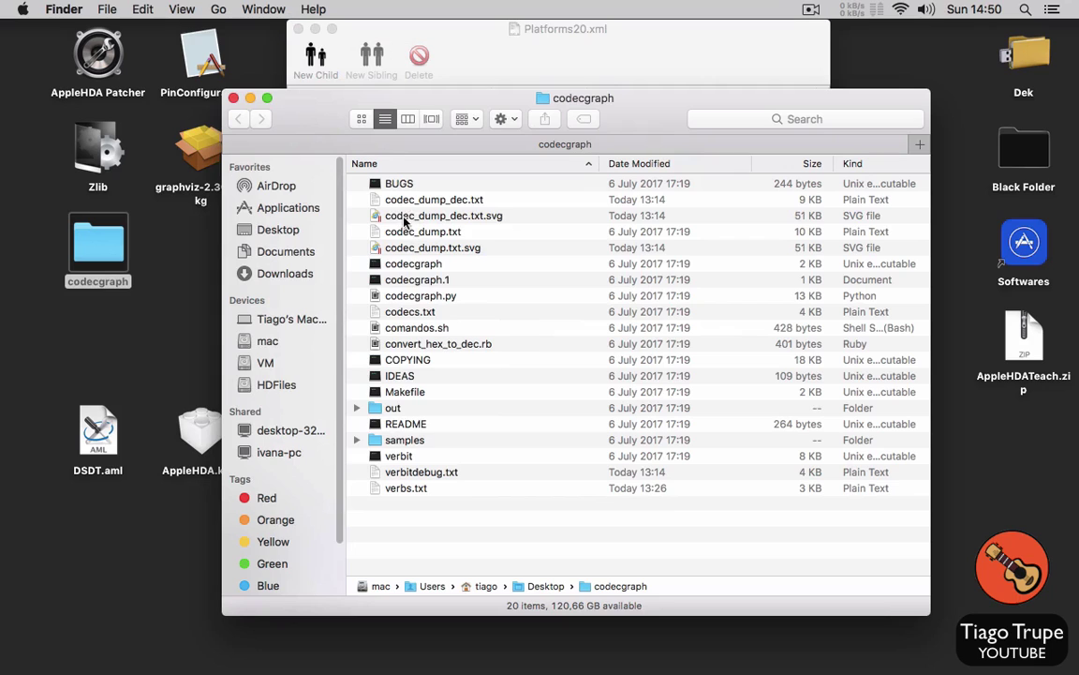
{"action": "left_click", "coordinate": [491, 223]}
{"action": "right_click", "coordinate": [488, 219]}
{"action": "mouse_move", "coordinate": [558, 244]}
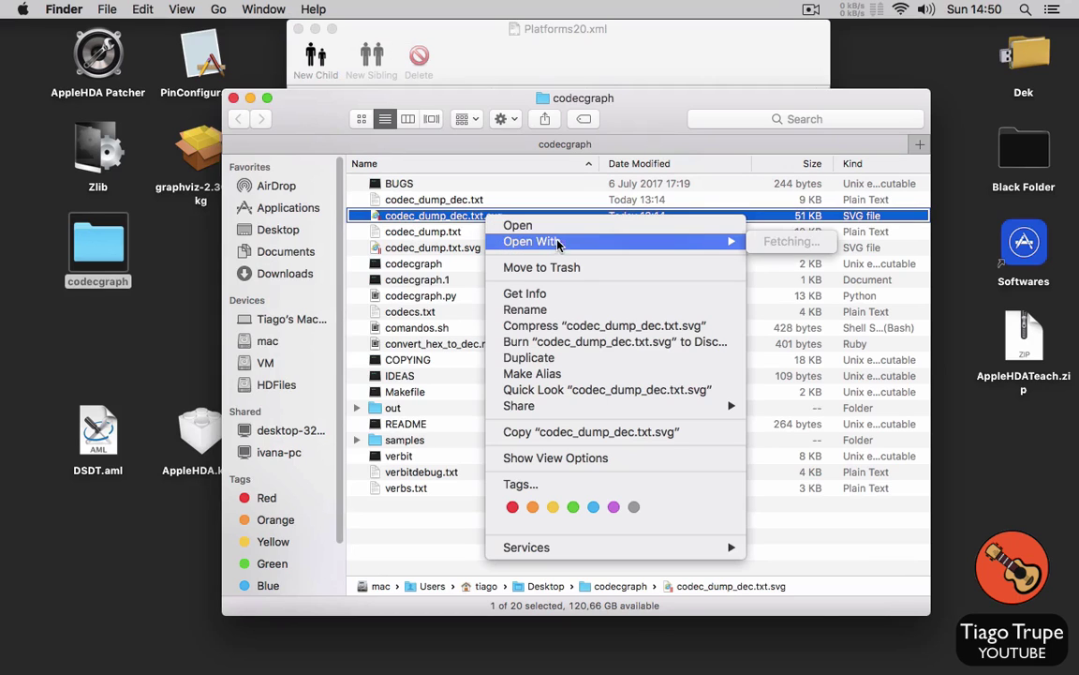
{"action": "left_click", "coordinate": [812, 307]}
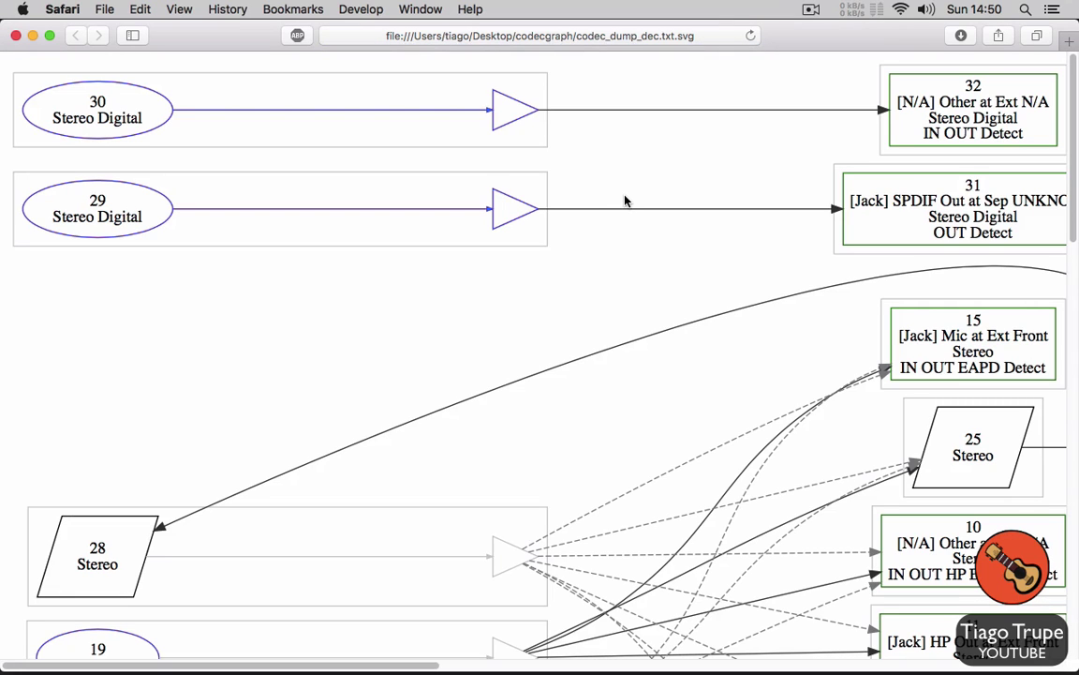
Step: Examine the whole codec graph at a smaller zoom, from the output pins down to the mixer and input nodes
{"action": "key", "text": "super+minus"}
{"action": "key", "text": "super+minus"}
{"action": "key", "text": "super+minus"}
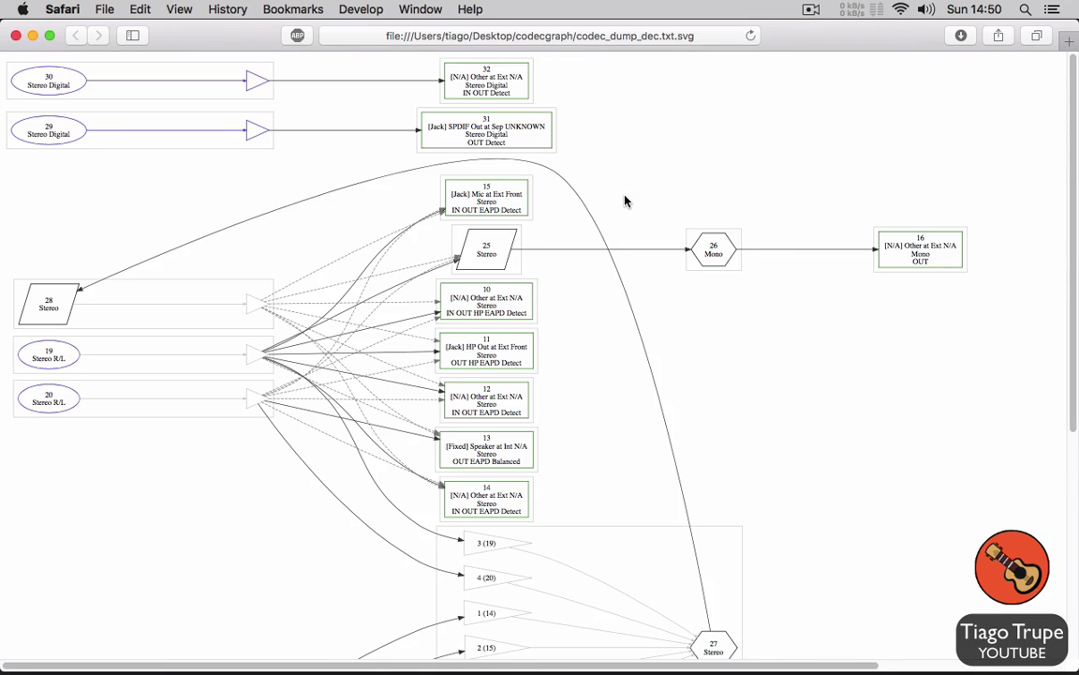
{"action": "scroll", "coordinate": [646, 214], "scroll_direction": "down", "scroll_amount": 3}
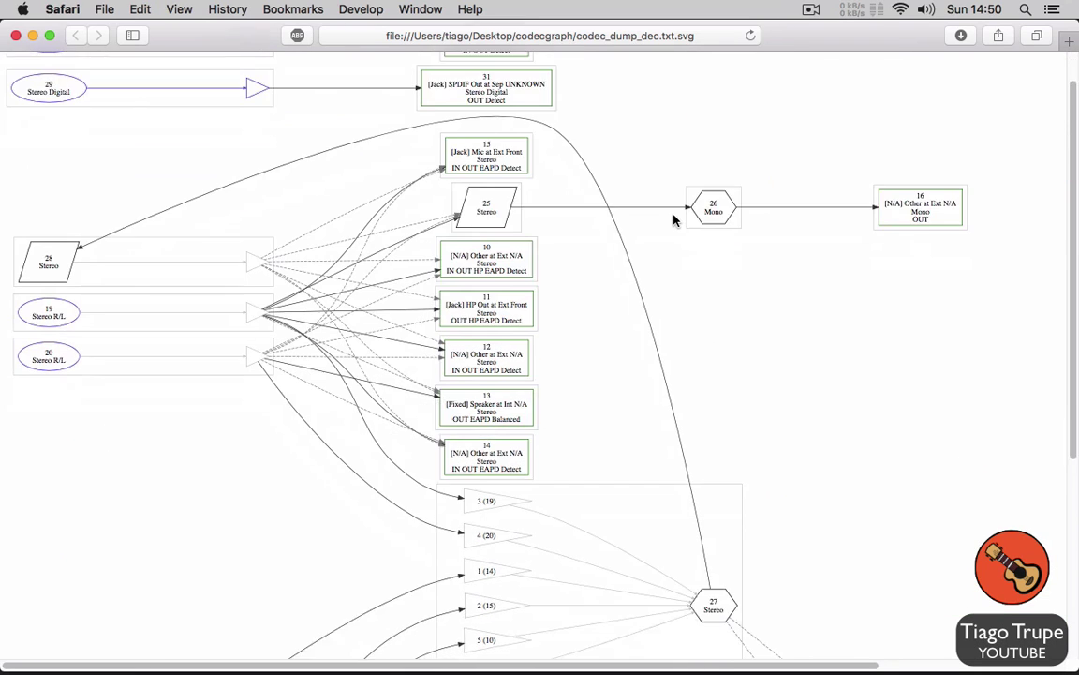
{"action": "scroll", "coordinate": [673, 220], "scroll_direction": "down", "scroll_amount": 10}
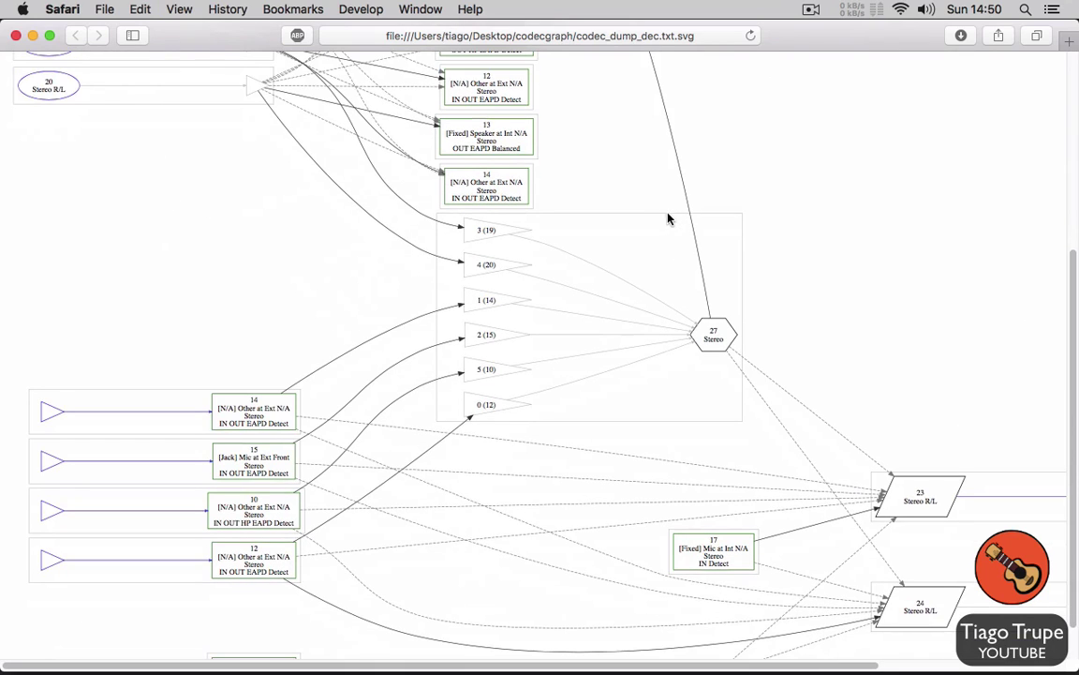
{"action": "scroll", "coordinate": [739, 177], "scroll_direction": "up", "scroll_amount": 5}
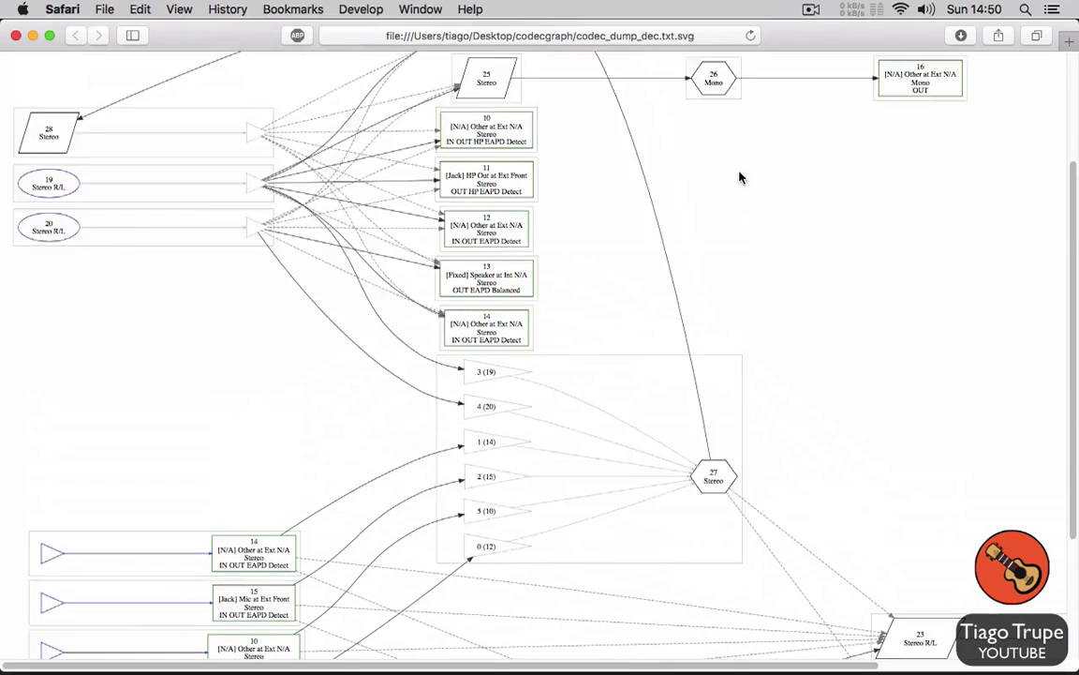
{"action": "scroll", "coordinate": [739, 177], "scroll_direction": "up", "scroll_amount": 5}
{"action": "scroll", "coordinate": [616, 223], "scroll_direction": "down", "scroll_amount": 11}
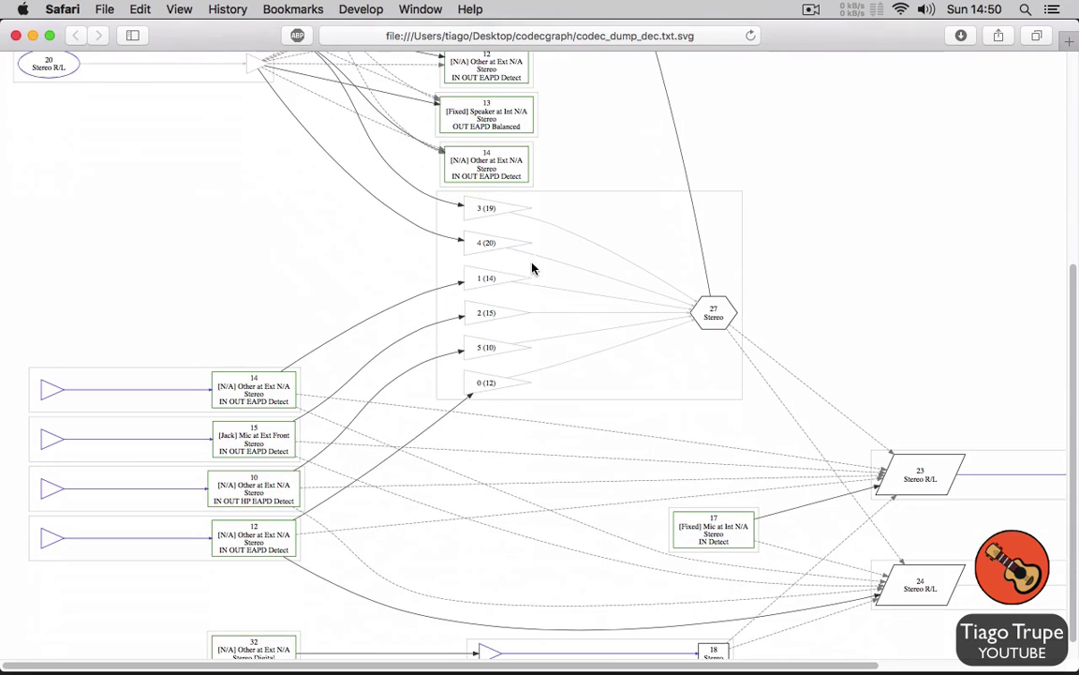
Step: Switch to PlistEdit Pro, place the Platforms20.xml window beside the codec graph and select the path's first NodeID
{"action": "key", "text": "super+Tab"}
{"action": "key", "text": "super+Tab"}
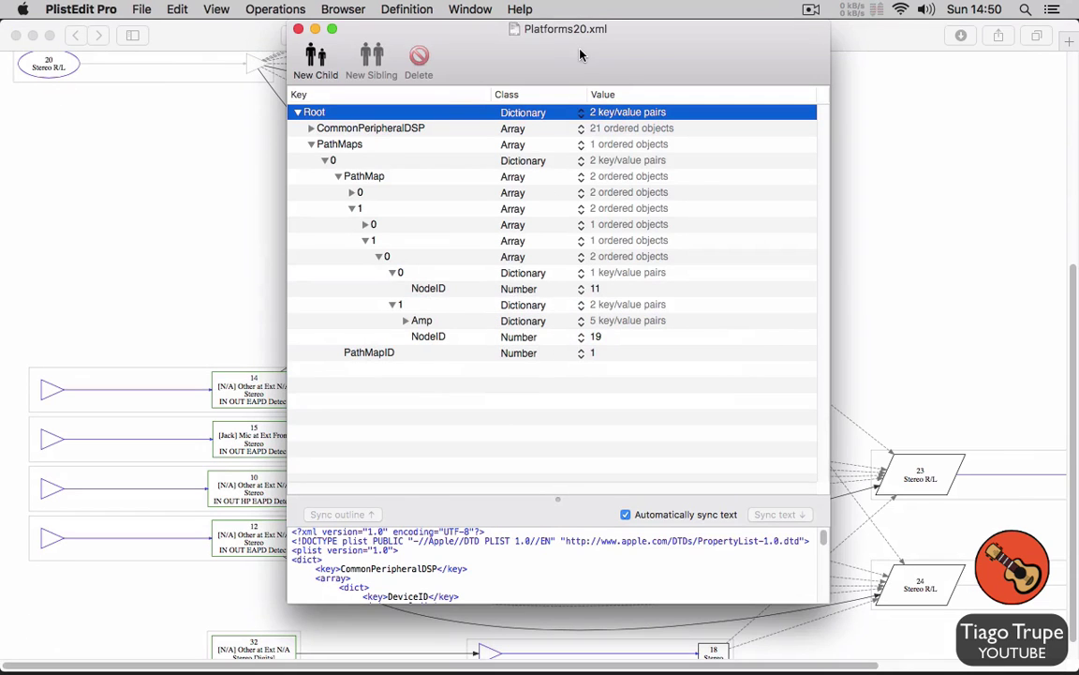
{"action": "left_click_drag", "start_coordinate": [580, 54], "coordinate": [783, 65]}
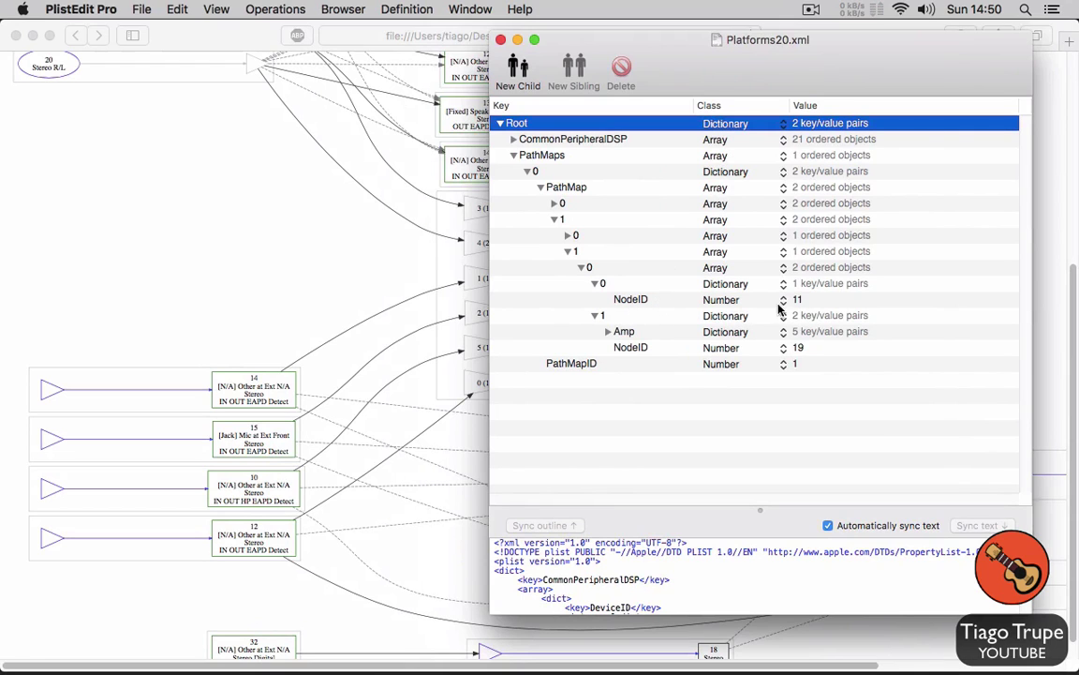
{"action": "left_click", "coordinate": [807, 301]}
{"action": "left_click_drag", "start_coordinate": [667, 50], "coordinate": [730, 52]}
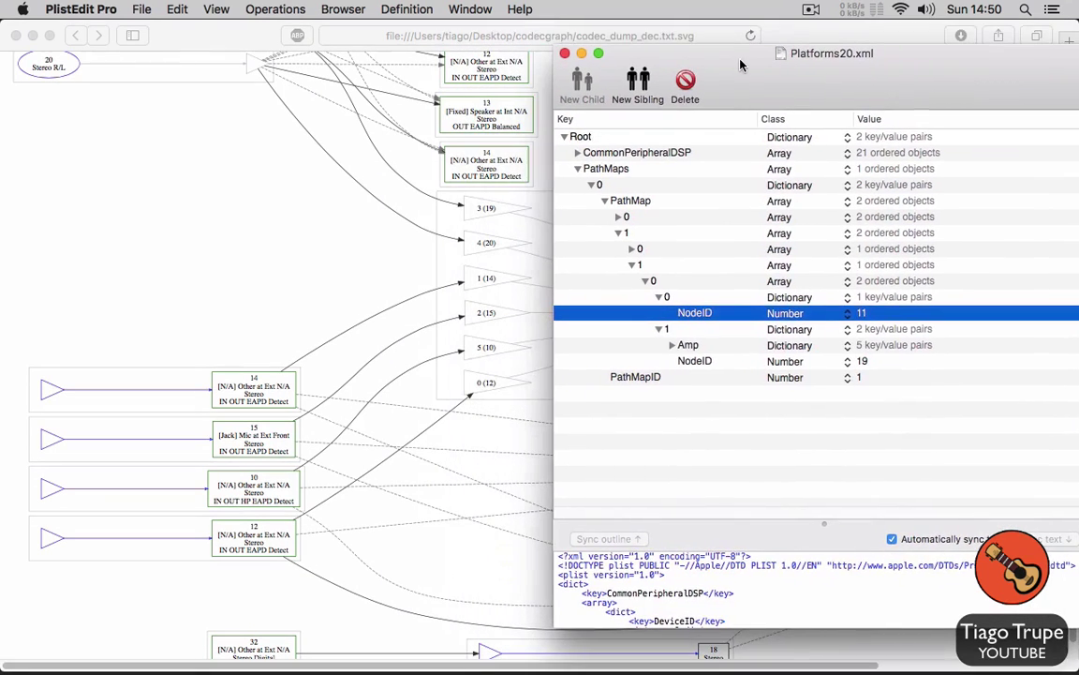
Step: Switch to Safari, search the codec graph for node 11 and examine its connection to the audio output nodes
{"action": "left_click", "coordinate": [345, 145]}
{"action": "scroll", "coordinate": [392, 165], "scroll_direction": "up", "scroll_amount": 3}
{"action": "scroll", "coordinate": [412, 163], "scroll_direction": "up", "scroll_amount": 2}
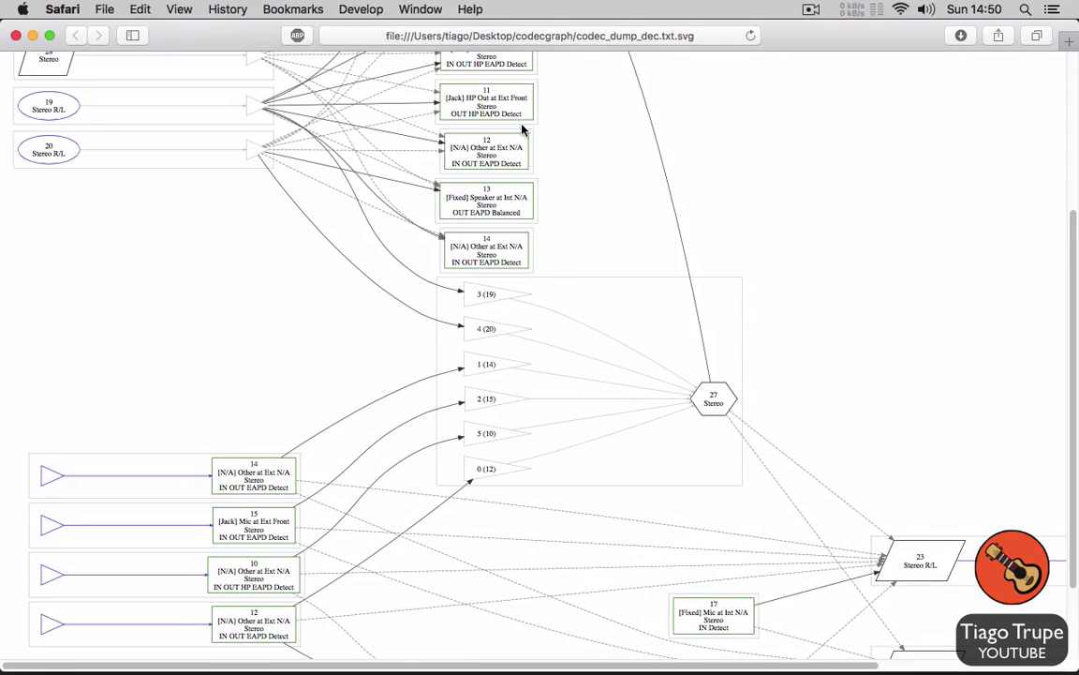
{"action": "key", "text": "super+f"}
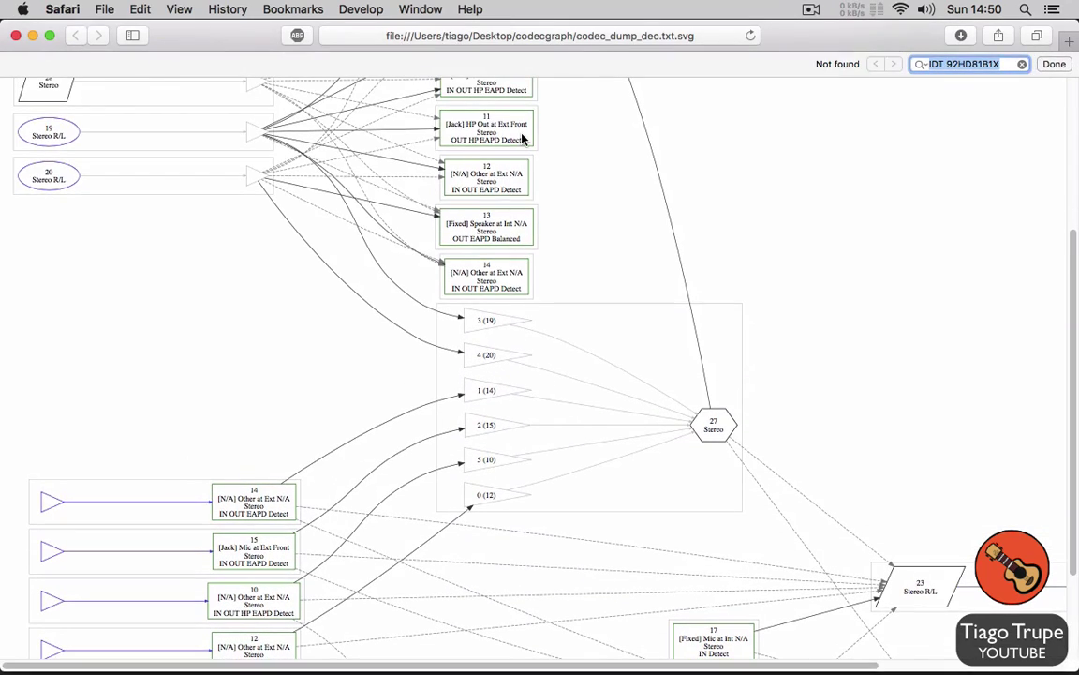
{"action": "type", "text": "11"}
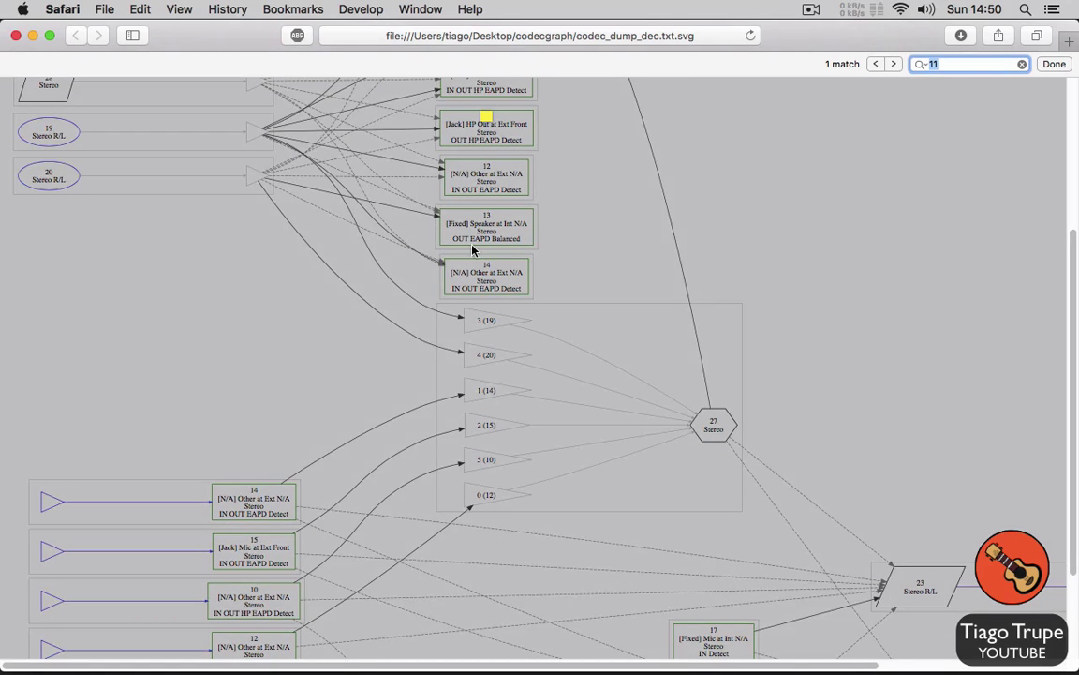
{"action": "key", "text": "Escape"}
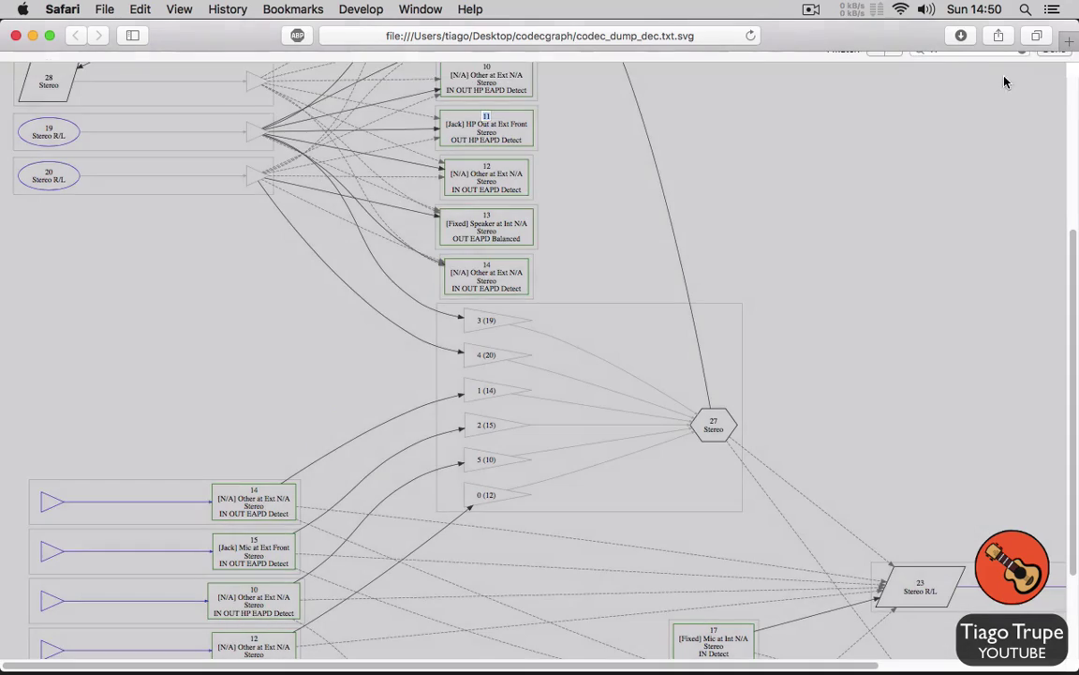
{"action": "scroll", "coordinate": [425, 112], "scroll_direction": "up", "scroll_amount": 1}
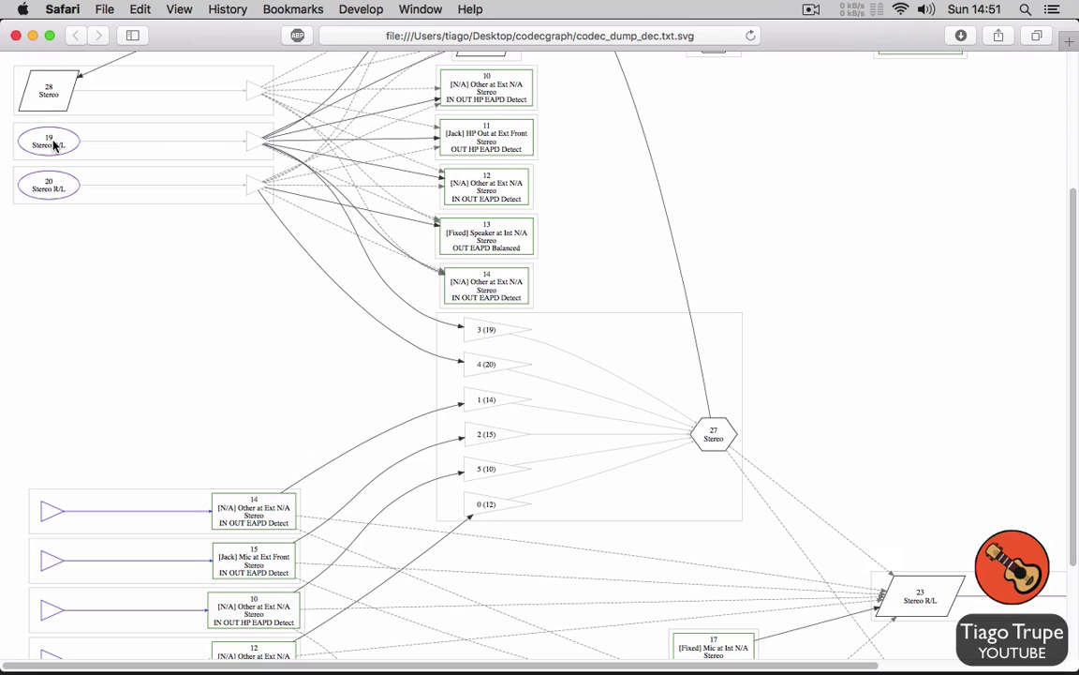
Step: Return to Platforms20.xml, inspect the NodeID and Amp entries in the path's second dictionary, and collapse that output branch
{"action": "key", "text": "super+Tab"}
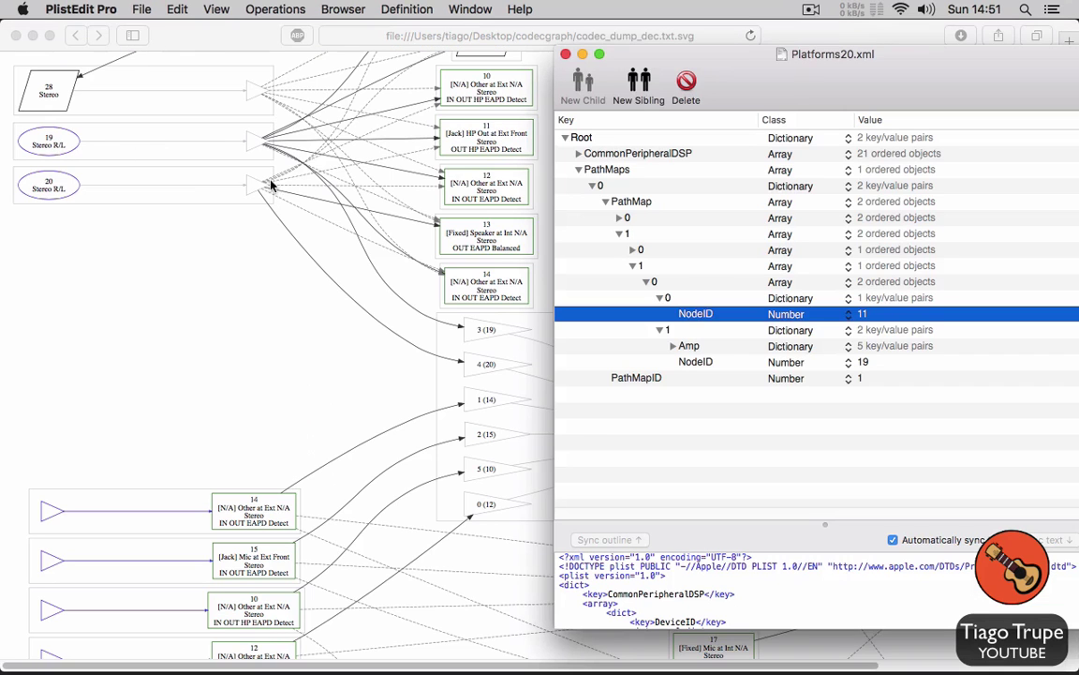
{"action": "left_click", "coordinate": [871, 363]}
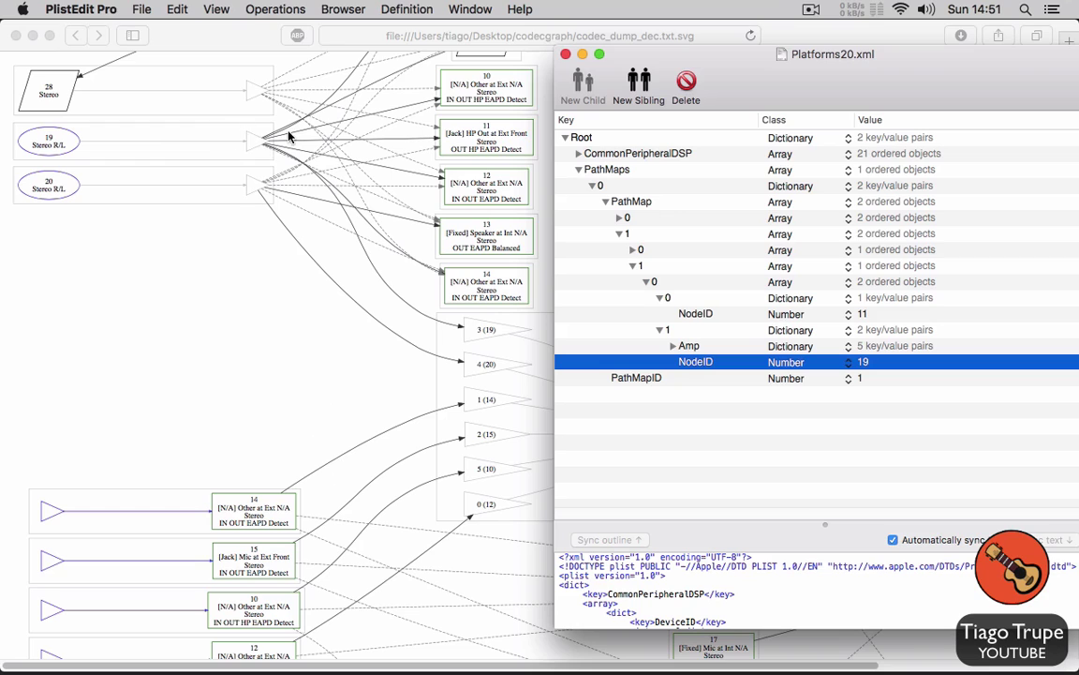
{"action": "left_click", "coordinate": [676, 346]}
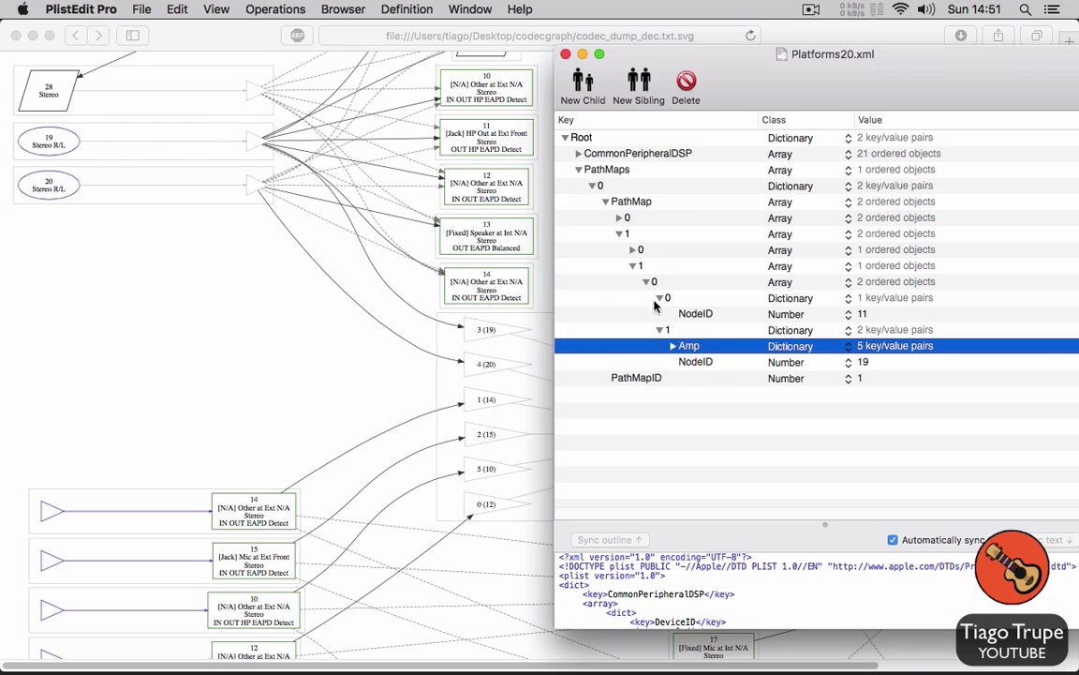
{"action": "left_click", "coordinate": [646, 282]}
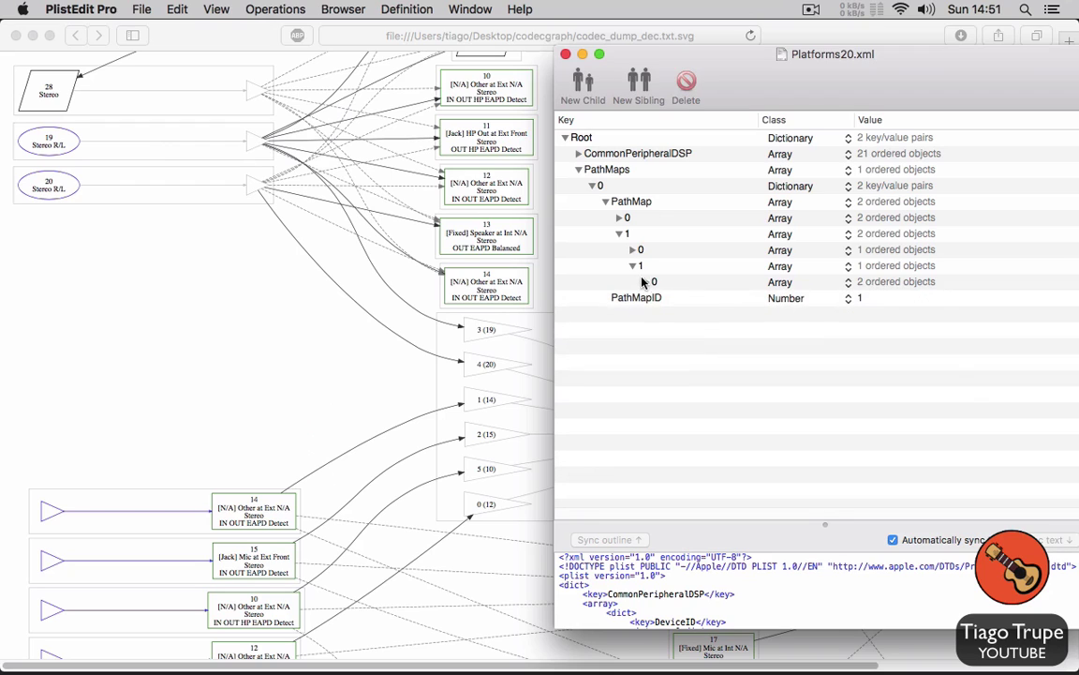
{"action": "left_click", "coordinate": [632, 267]}
{"action": "left_click", "coordinate": [649, 267]}
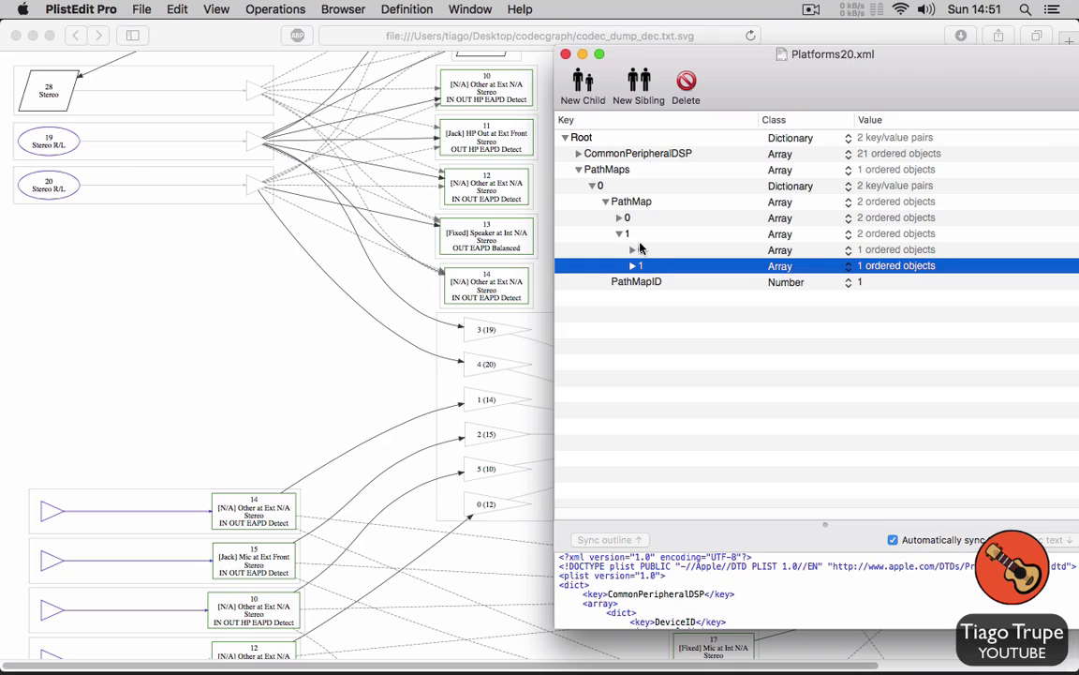
Step: Expand PathMap 1, 0, 0 with all four of its node dictionaries and select the first one's NodeID
{"action": "left_click", "coordinate": [626, 234]}
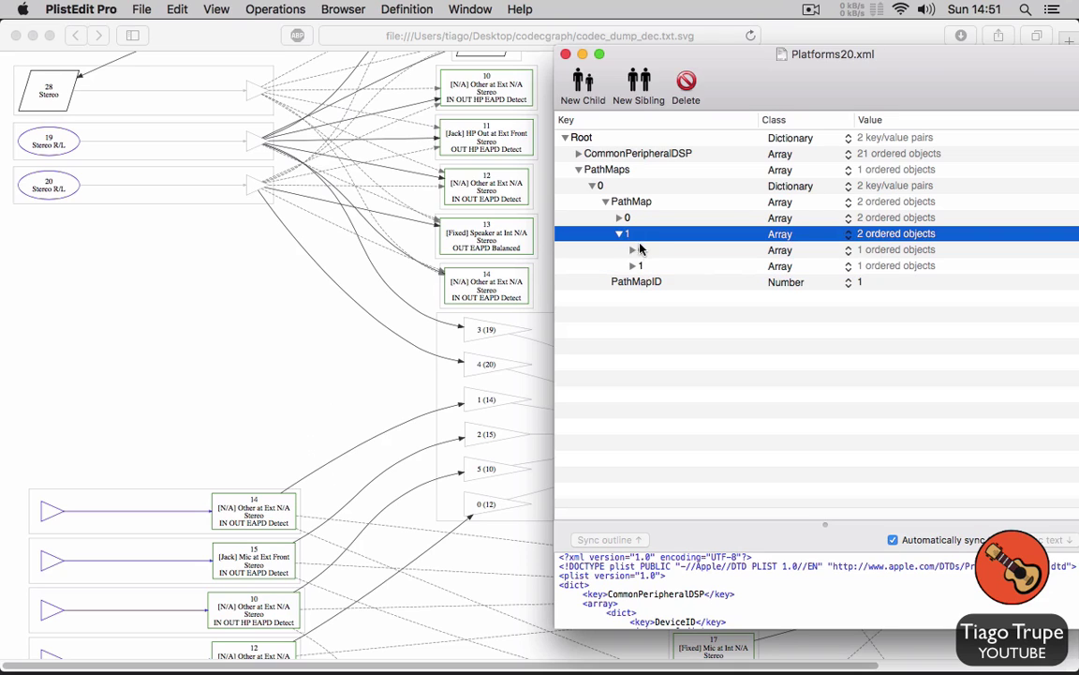
{"action": "left_click", "coordinate": [642, 250]}
{"action": "left_click", "coordinate": [634, 251]}
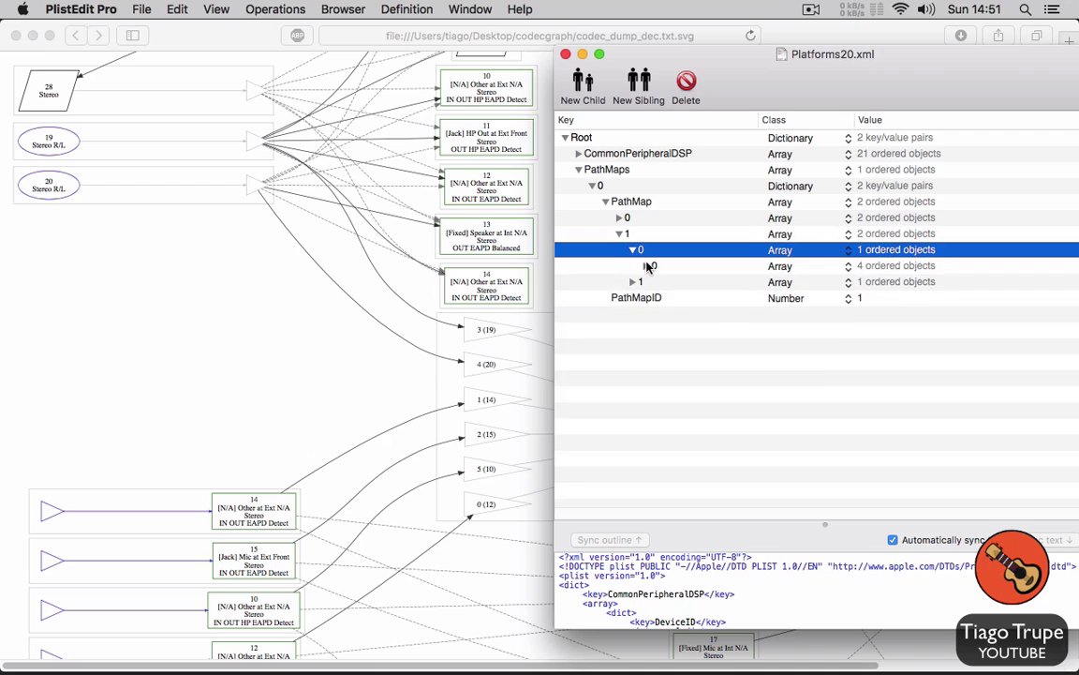
{"action": "left_click", "coordinate": [648, 267]}
{"action": "left_click", "coordinate": [659, 282]}
{"action": "left_click", "coordinate": [660, 314]}
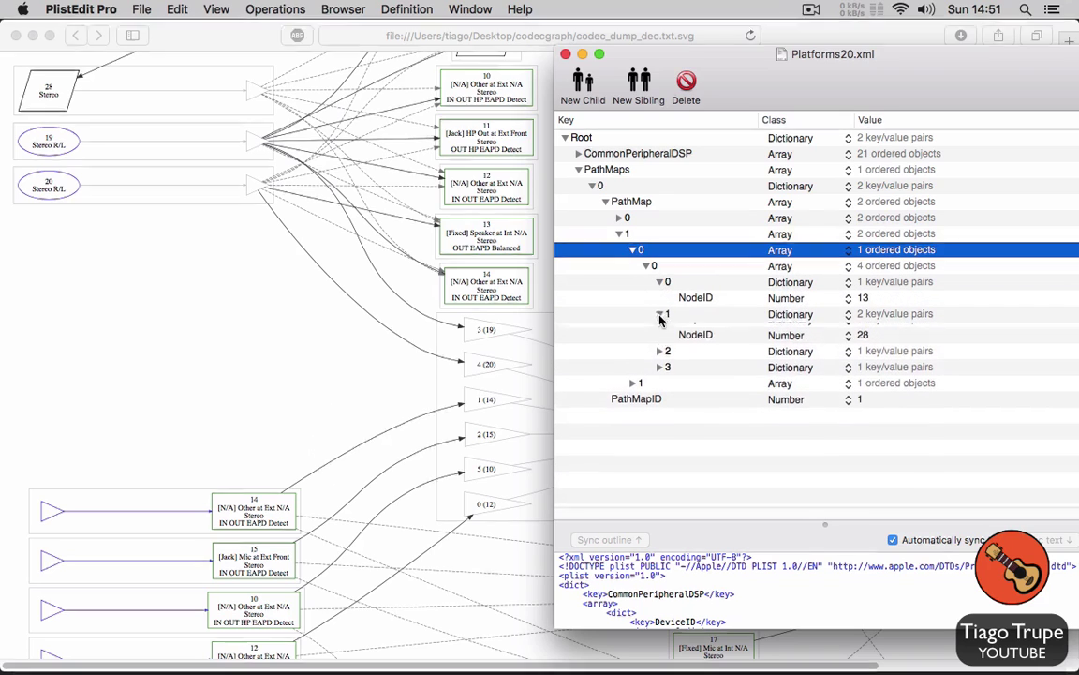
{"action": "left_click", "coordinate": [660, 362]}
{"action": "left_click", "coordinate": [660, 393]}
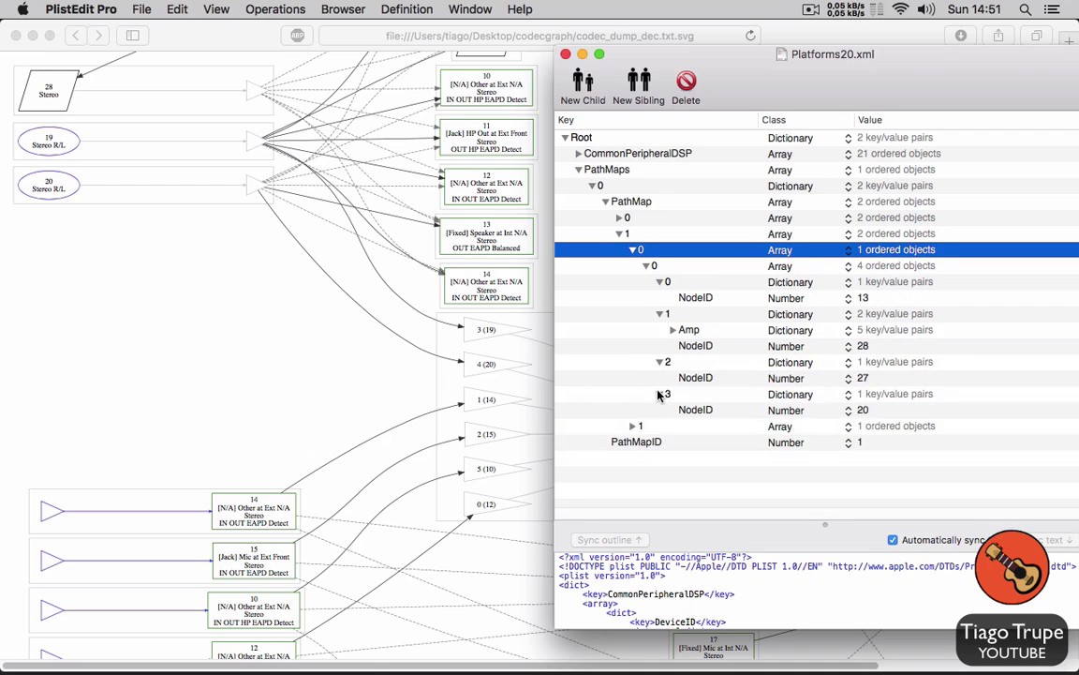
{"action": "left_click", "coordinate": [776, 297]}
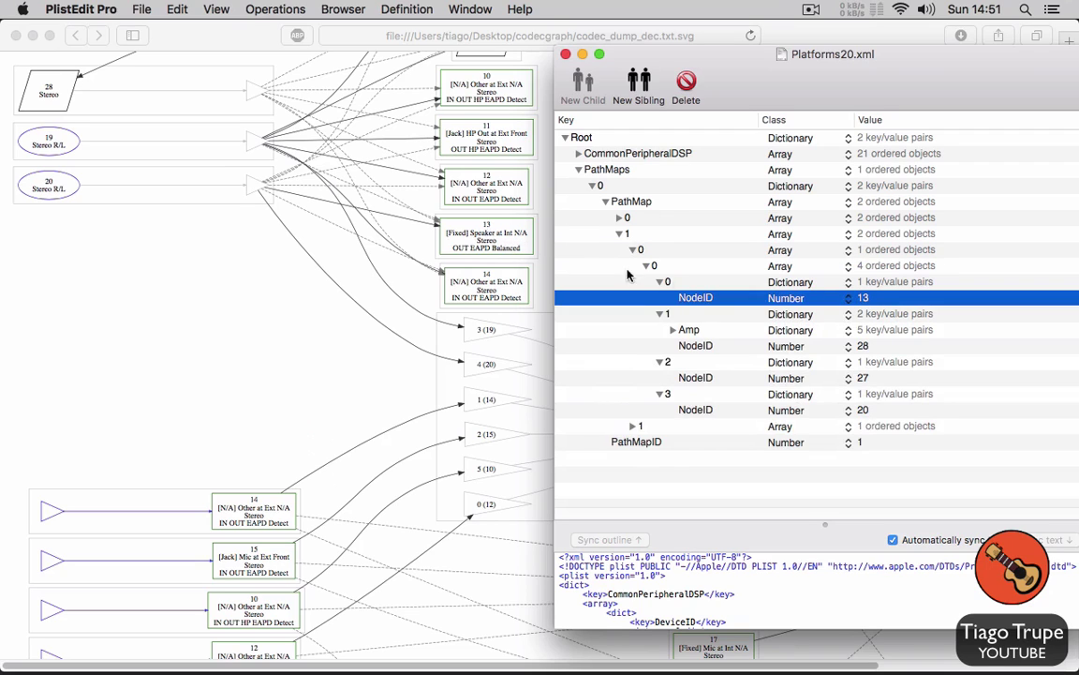
Step: Check the NodeIDs of the speaker path's second, third and fourth dictionaries against the codec graph, moving the Platforms20.xml window to uncover the matching nodes
{"action": "left_click", "coordinate": [863, 349]}
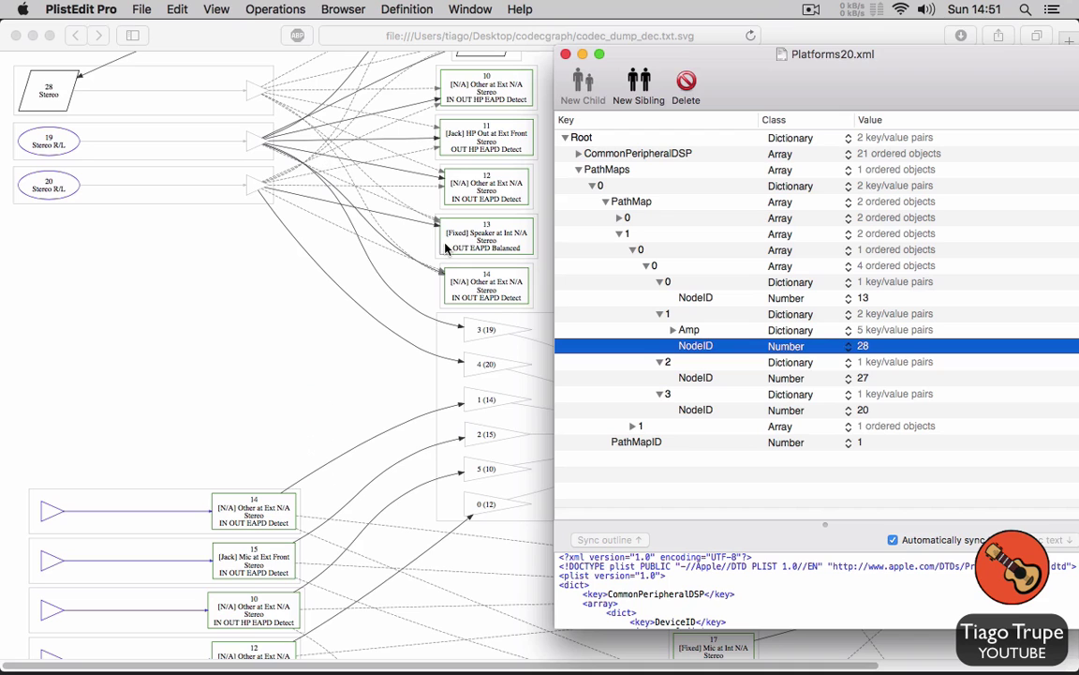
{"action": "left_click_drag", "start_coordinate": [799, 84], "coordinate": [315, 130]}
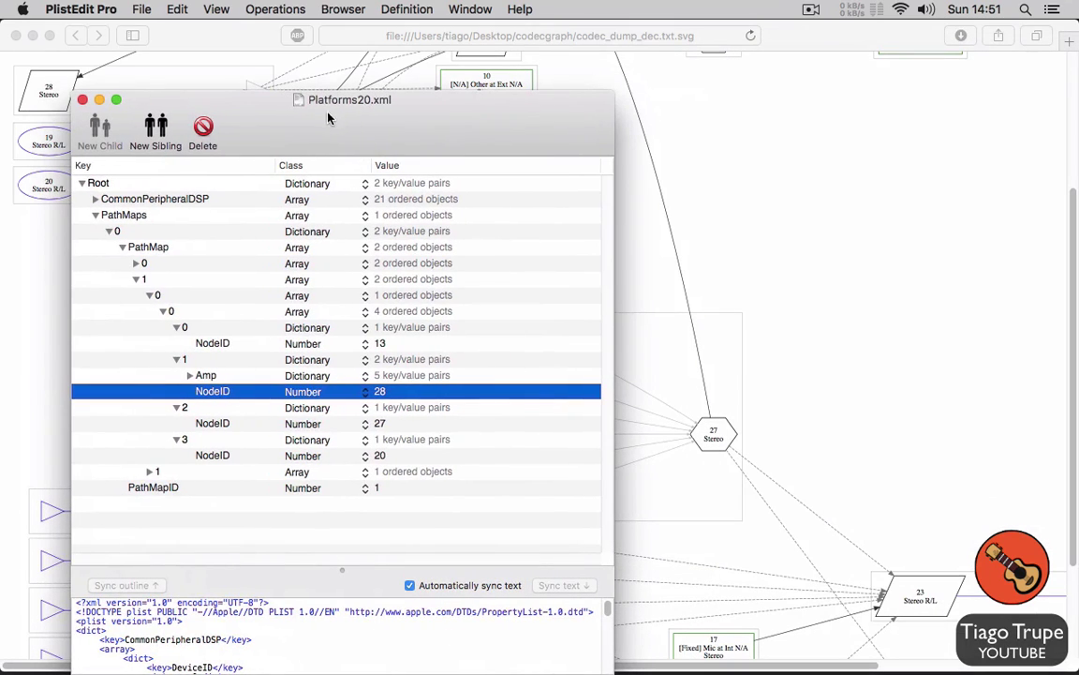
{"action": "left_click", "coordinate": [385, 426]}
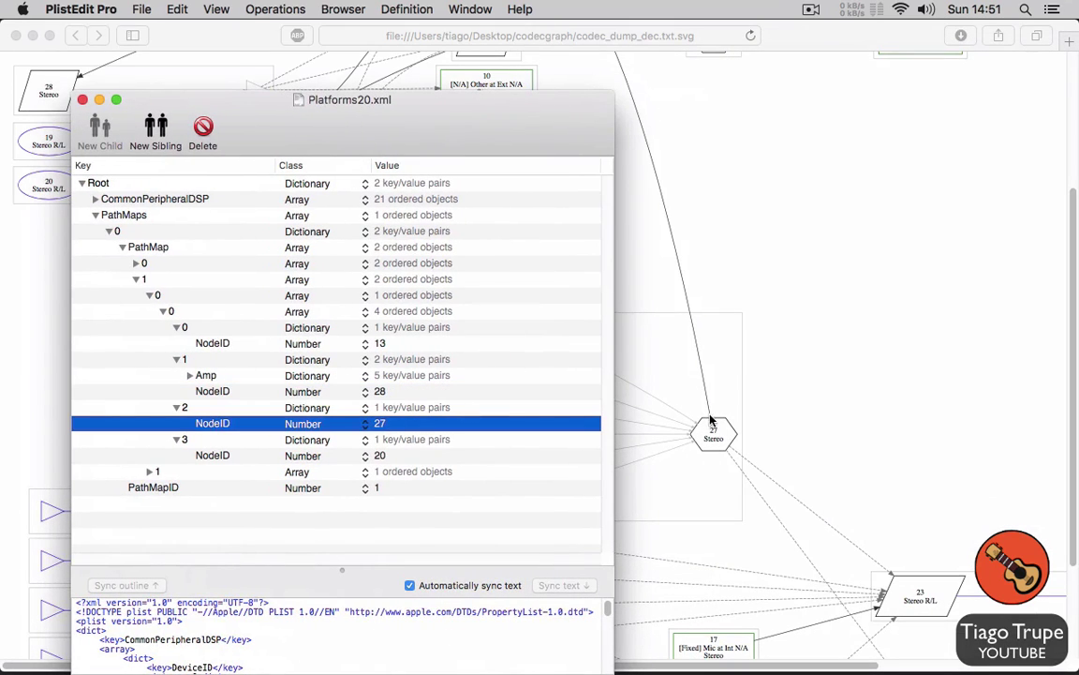
{"action": "left_click", "coordinate": [252, 456]}
{"action": "left_click_drag", "start_coordinate": [278, 132], "coordinate": [625, 125]}
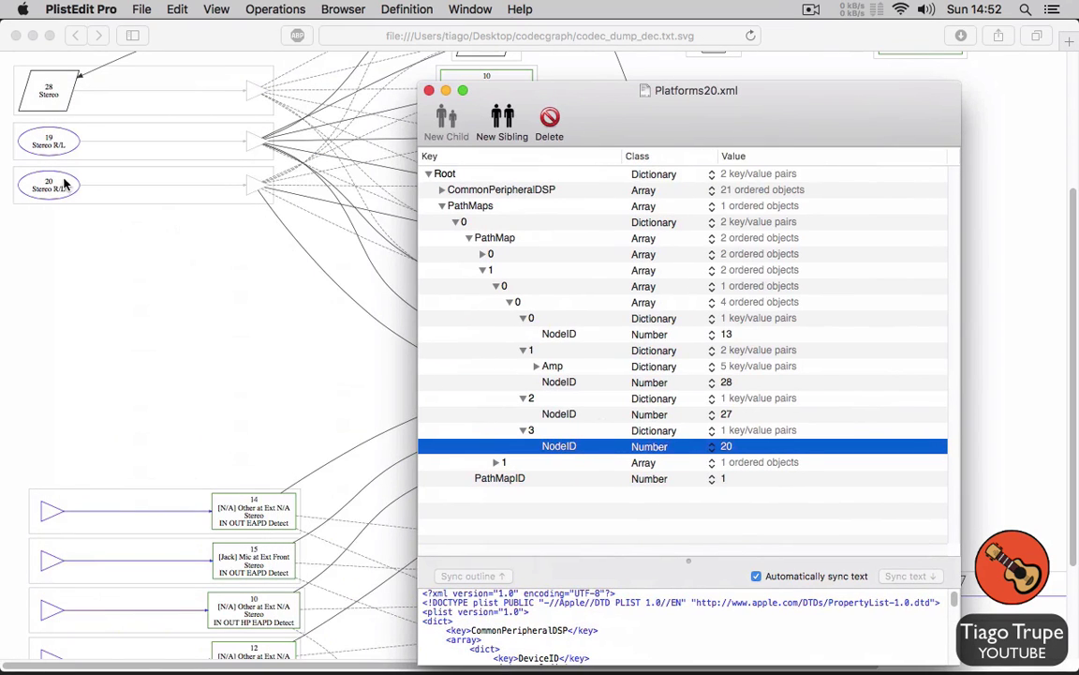
Step: Minimize the Platforms20.xml window and examine how nodes 28, 19 and 20 connect to the outputs and node 27 in the codec graph
{"action": "left_click", "coordinate": [446, 90]}
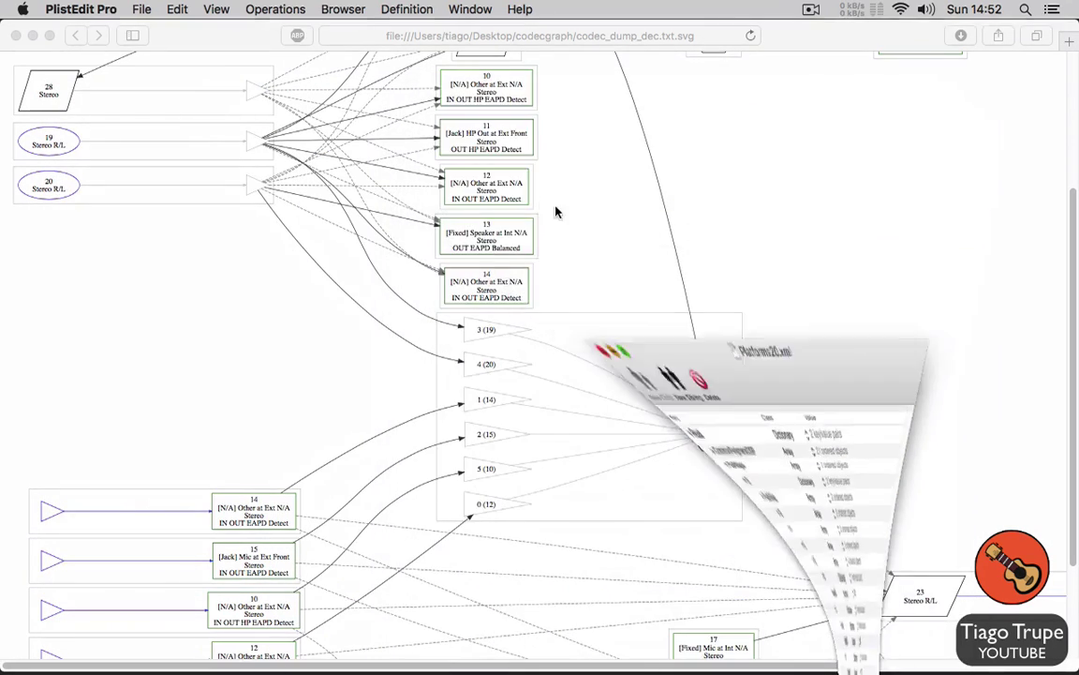
{"action": "scroll", "coordinate": [563, 221], "scroll_direction": "up", "scroll_amount": 3}
{"action": "scroll", "coordinate": [581, 232], "scroll_direction": "up", "scroll_amount": 2}
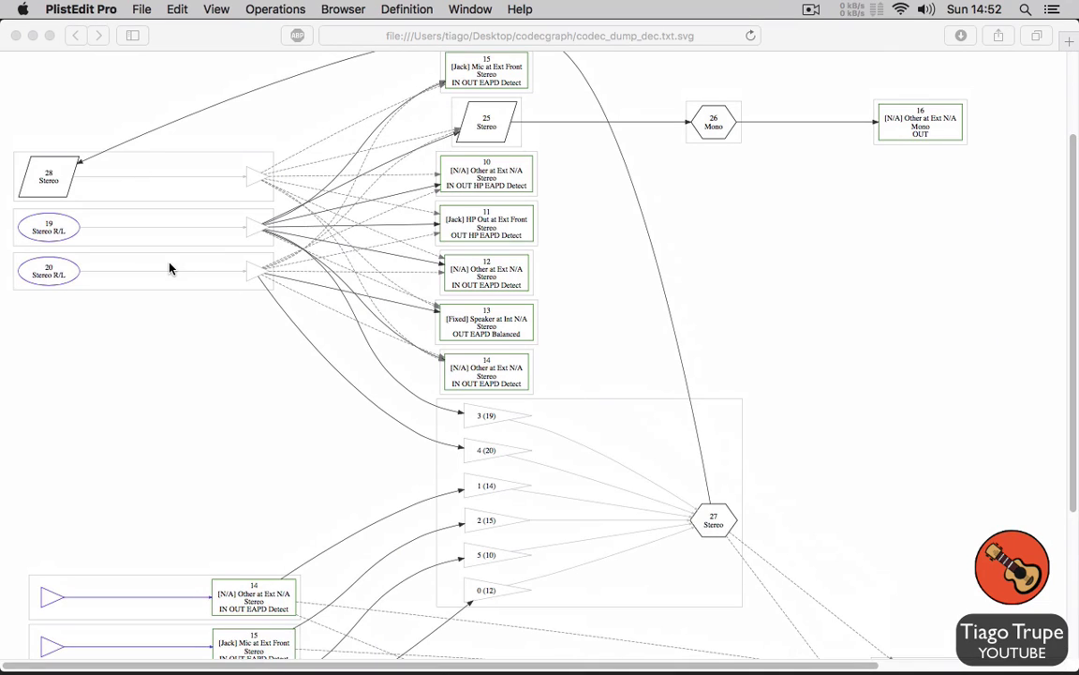
Step: Switch to PlistEdit Pro, bring up Platforms20.xml and collapse item 1 under PathMap
{"action": "left_click", "coordinate": [268, 272]}
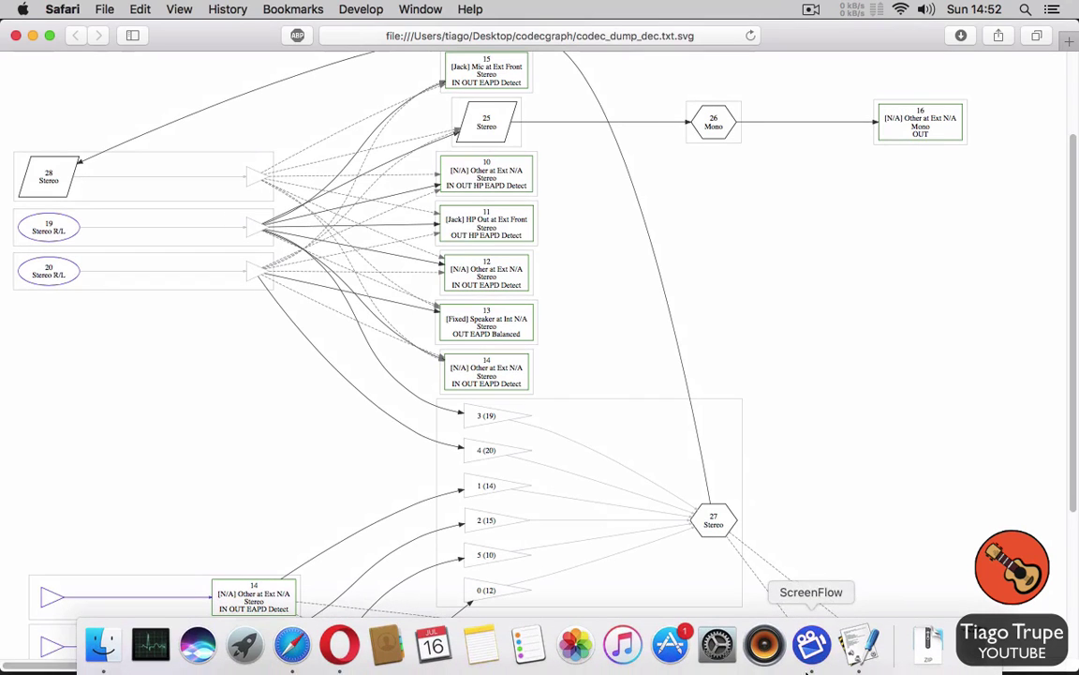
{"action": "mouse_move", "coordinate": [852, 641]}
{"action": "left_click", "coordinate": [858, 525]}
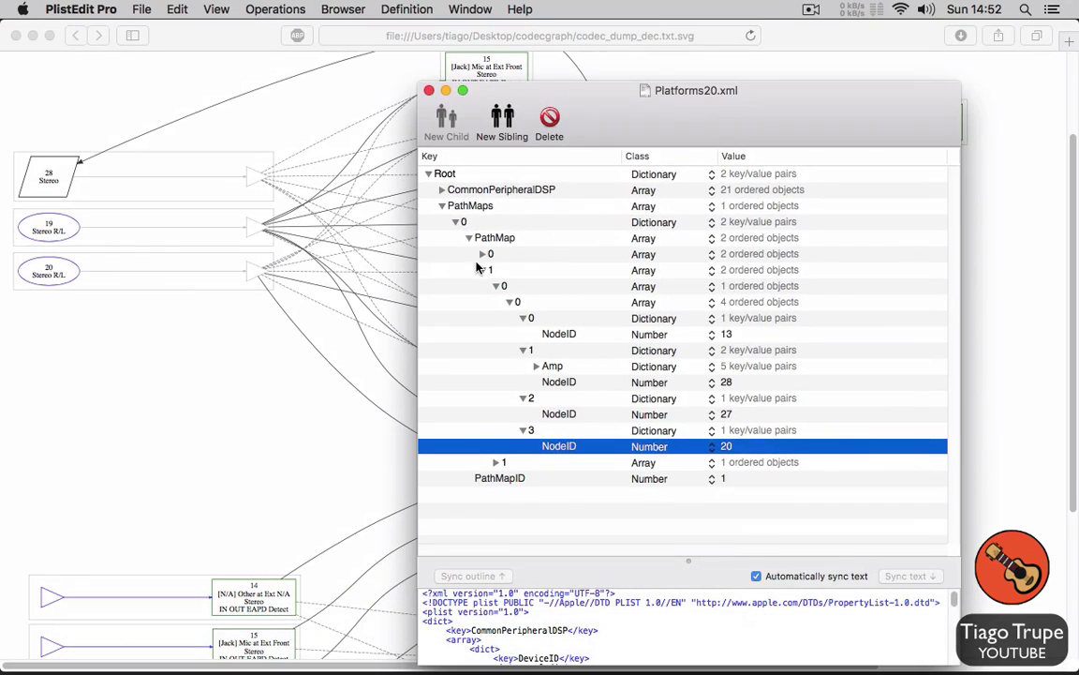
{"action": "left_click", "coordinate": [482, 270]}
{"action": "left_click", "coordinate": [489, 255]}
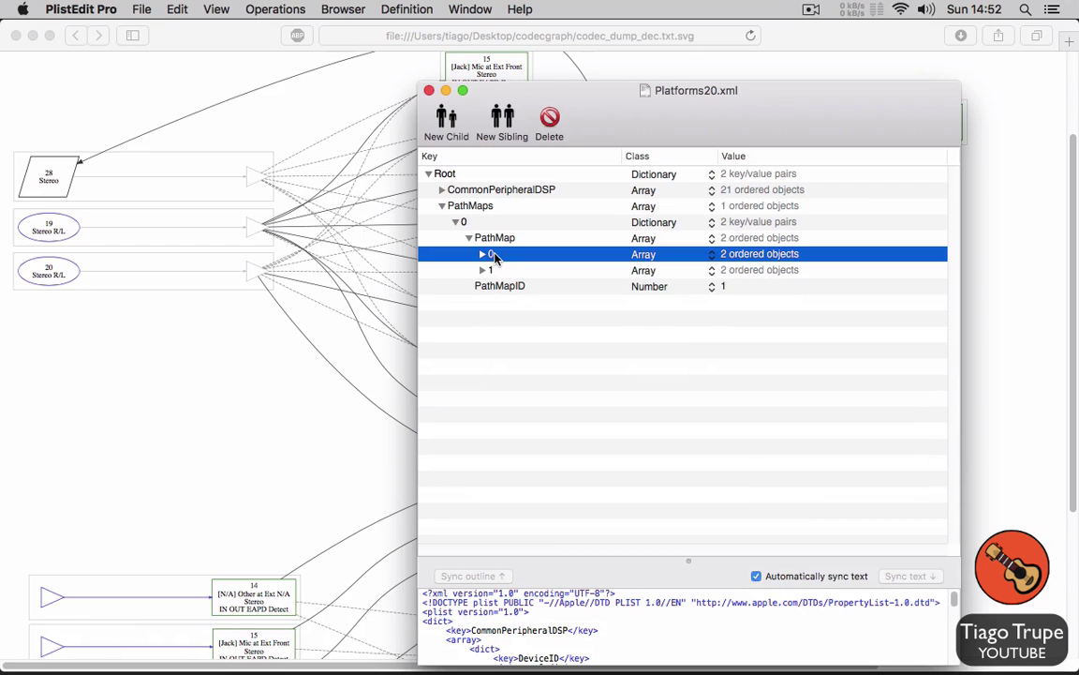
Step: Review the two sub-arrays inside PathMap item 1 and collapse that item again
{"action": "left_click", "coordinate": [482, 271], "text": "alt"}
{"action": "left_click", "coordinate": [496, 285]}
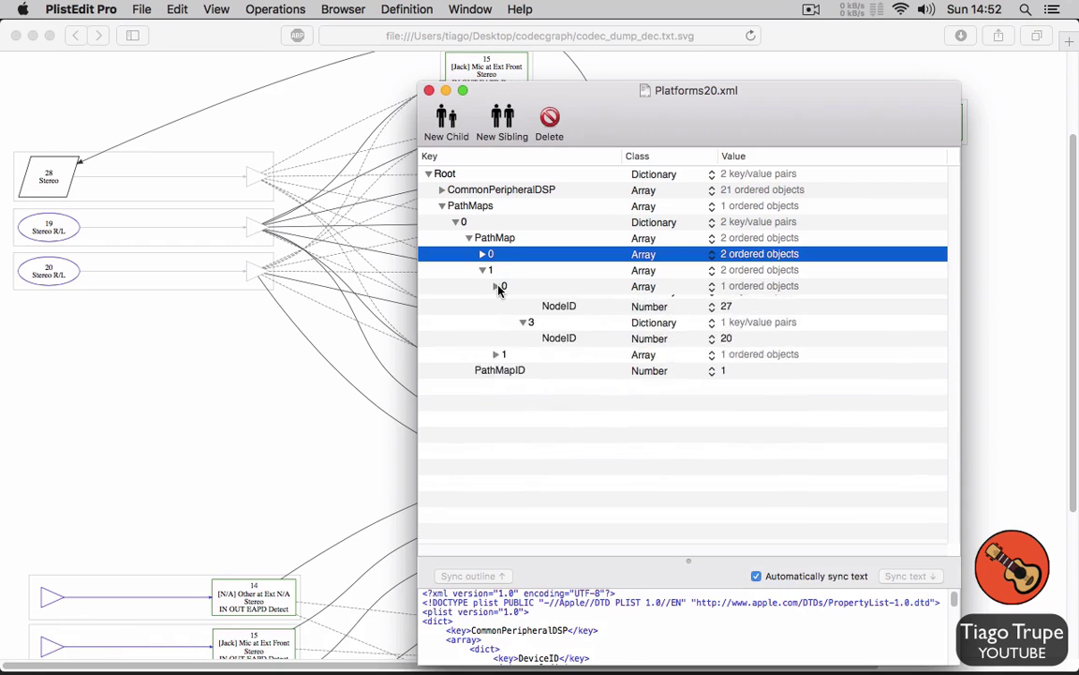
{"action": "left_click", "coordinate": [503, 286]}
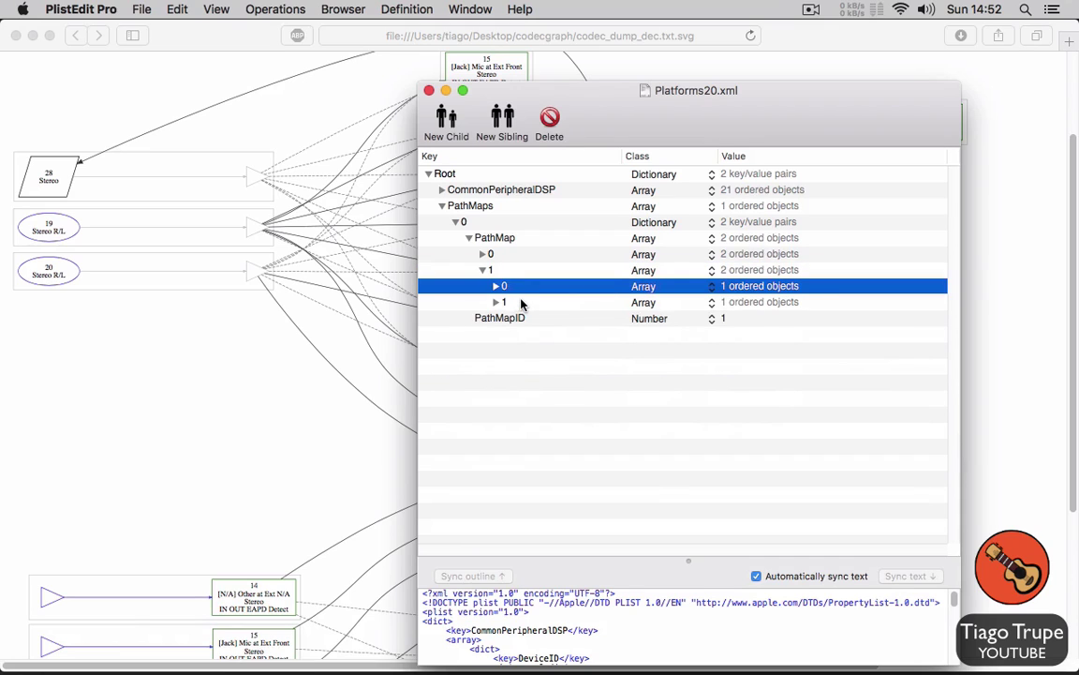
{"action": "left_click", "coordinate": [482, 270]}
Step: Expand PathMap item 0 down to the three node dictionaries under its array 1 and select dictionary 2's NodeID
{"action": "left_click", "coordinate": [482, 256]}
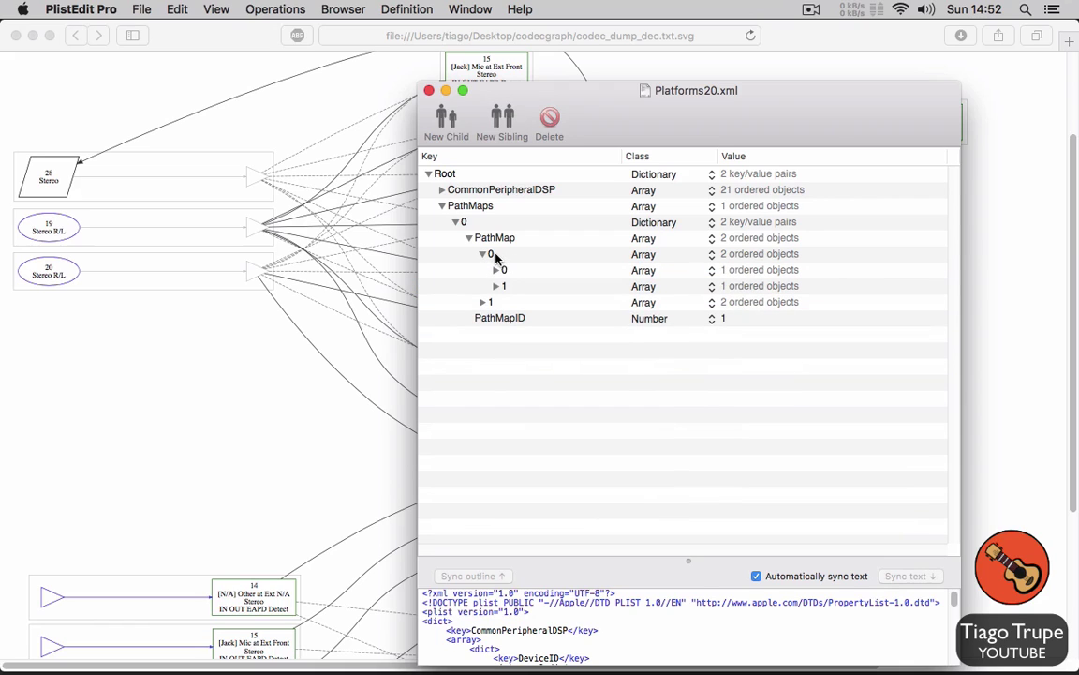
{"action": "left_click", "coordinate": [495, 256]}
{"action": "left_click", "coordinate": [496, 287]}
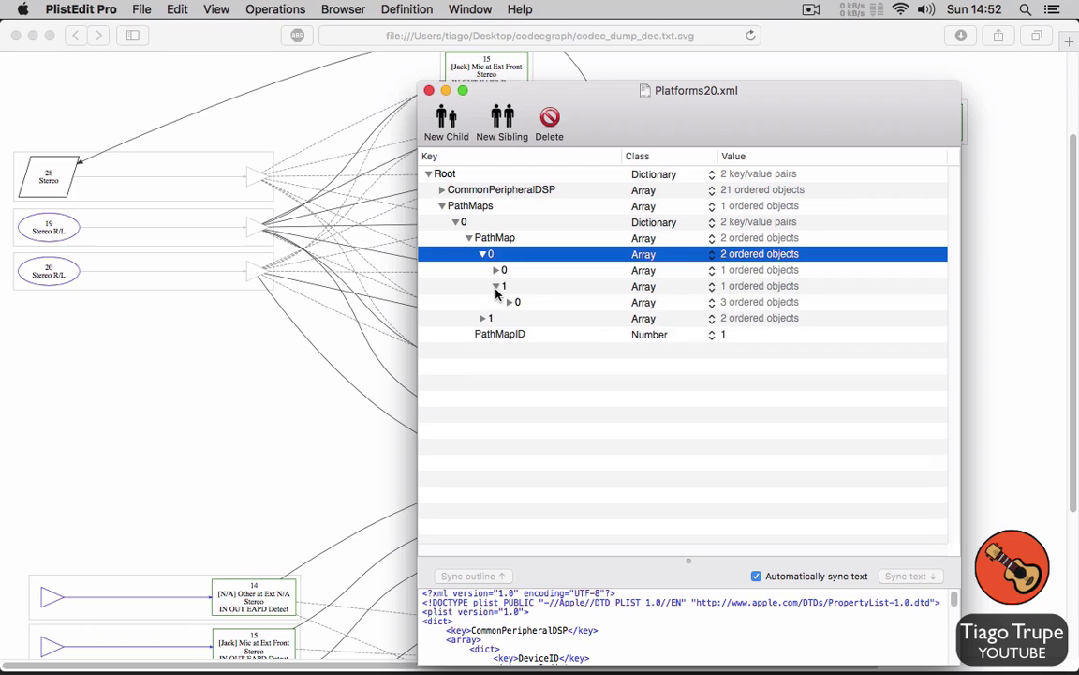
{"action": "left_click", "coordinate": [510, 302]}
{"action": "left_click", "coordinate": [522, 318]}
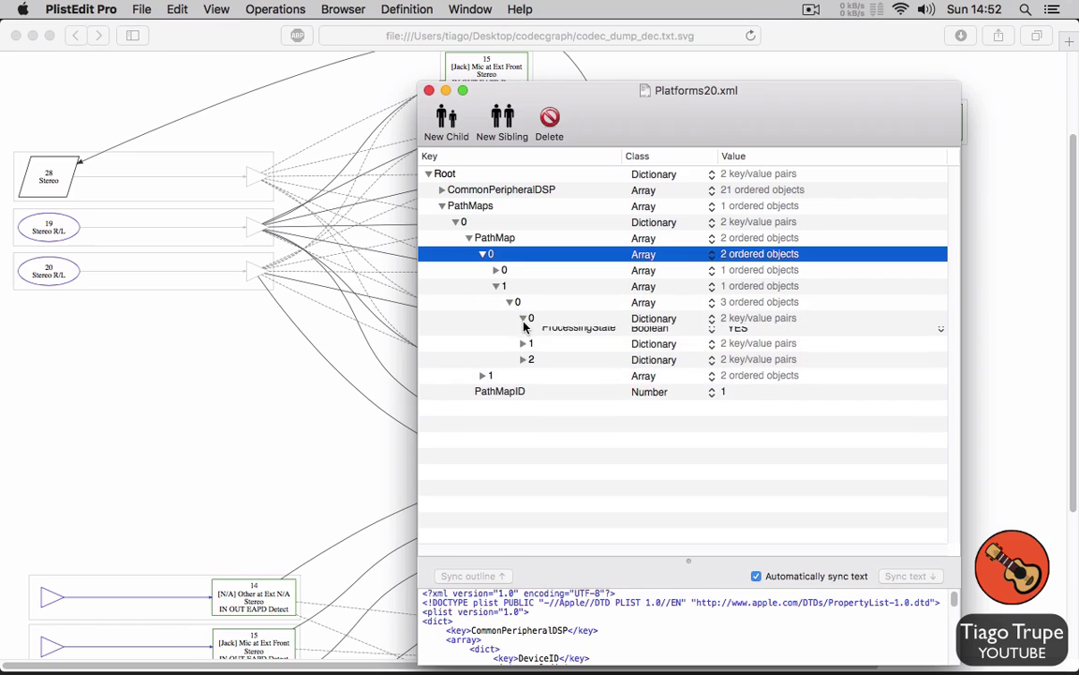
{"action": "left_click", "coordinate": [525, 366]}
{"action": "left_click", "coordinate": [523, 414]}
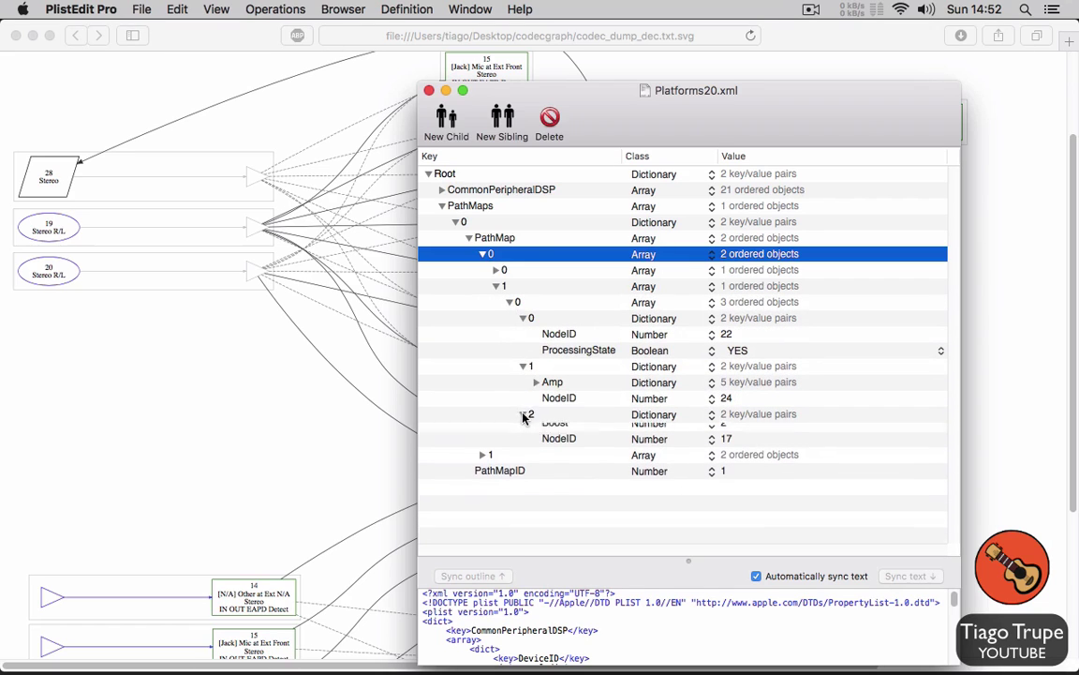
{"action": "left_click", "coordinate": [722, 447]}
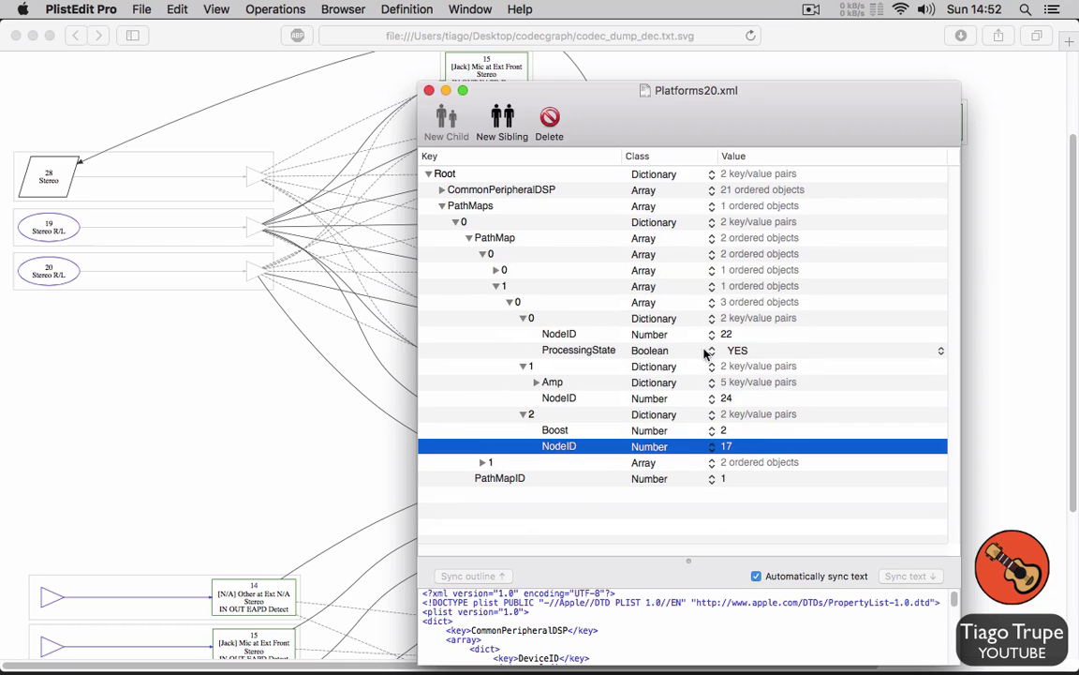
Step: Switch to the codec graph in Safari and search it for node 17
{"action": "left_click", "coordinate": [399, 81]}
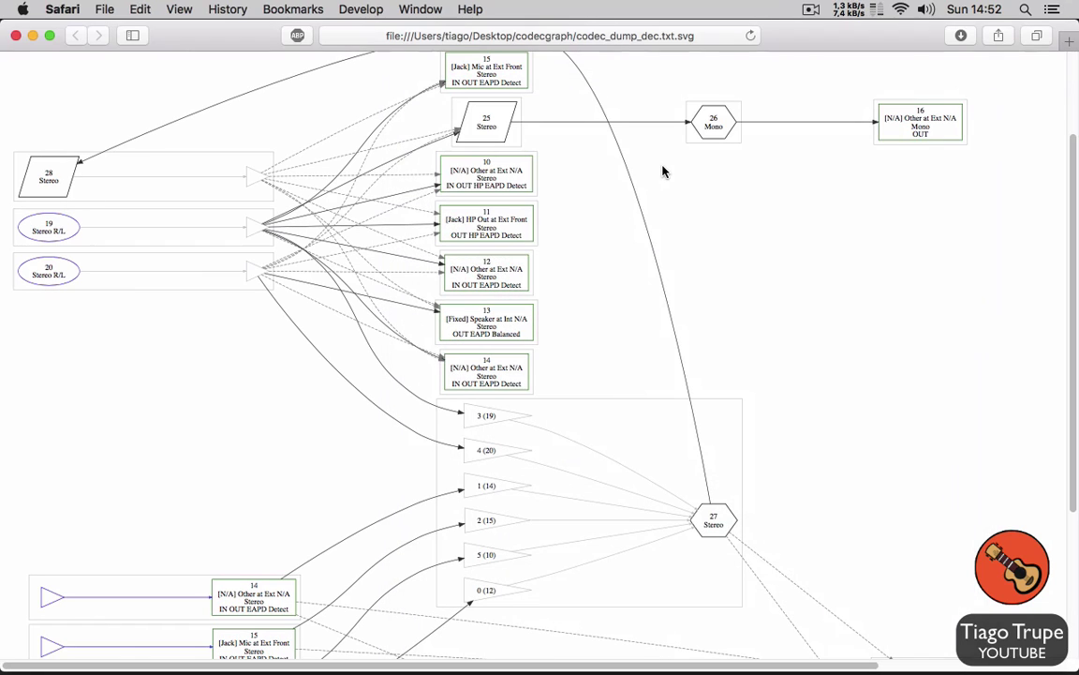
{"action": "key", "text": "super+f"}
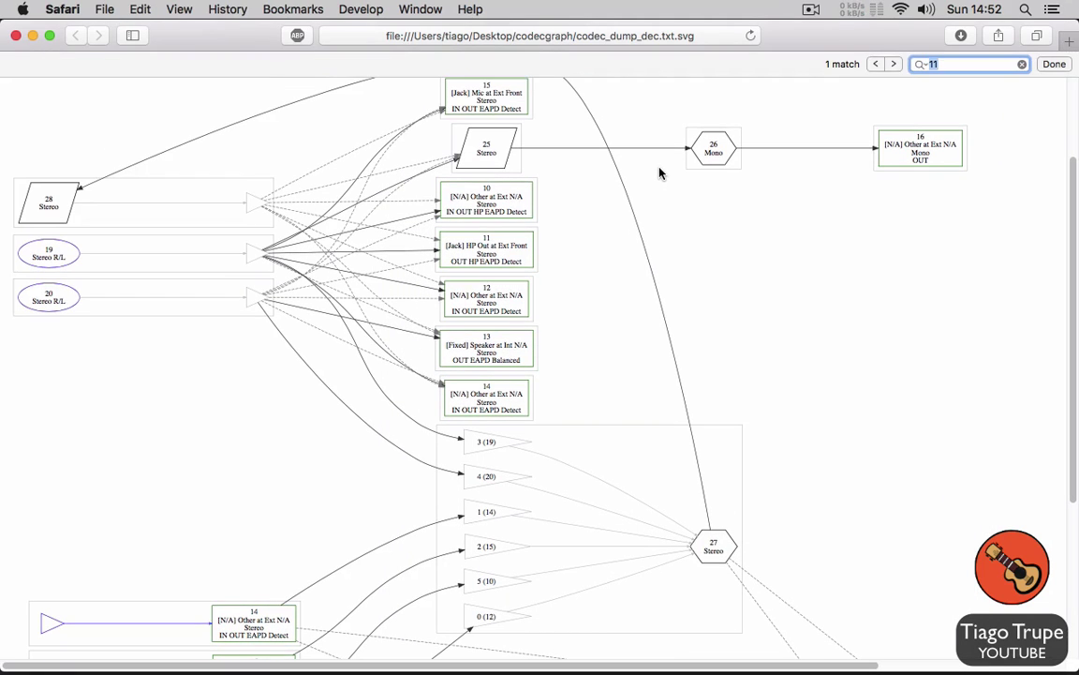
{"action": "type", "text": "17"}
{"action": "key", "text": "Return"}
{"action": "left_click", "coordinate": [738, 452]}
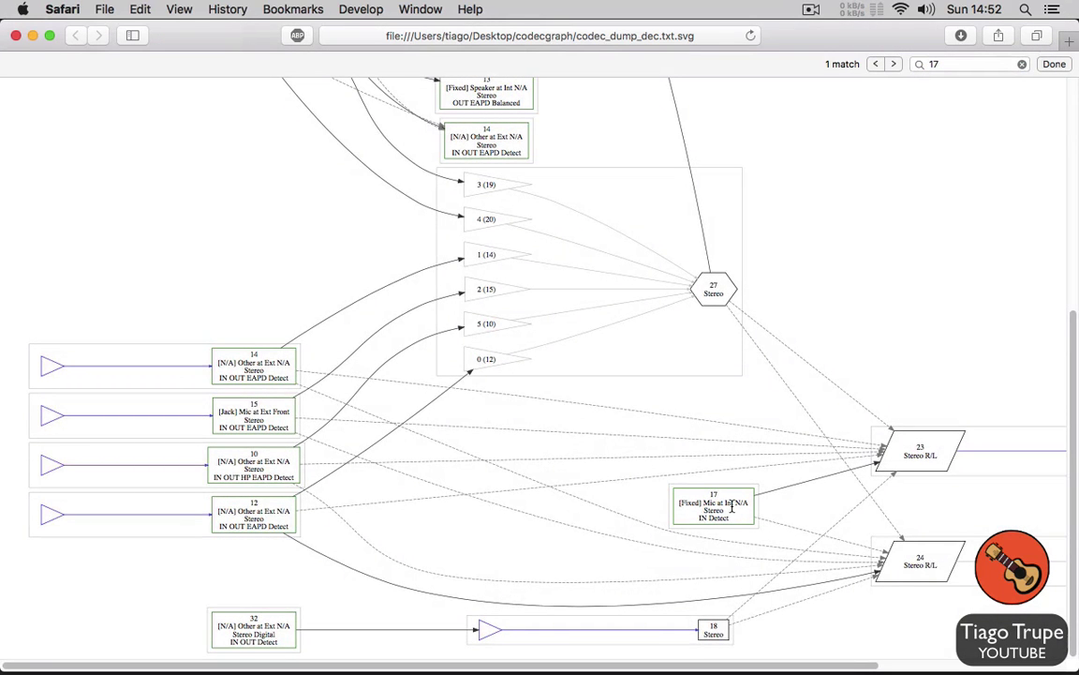
Step: Return to Platforms20.xml in PlistEdit Pro, place its window clear of graph nodes 17 and 24, and select dictionary 1's NodeID
{"action": "key", "text": "super+Tab"}
{"action": "mouse_move", "coordinate": [869, 661]}
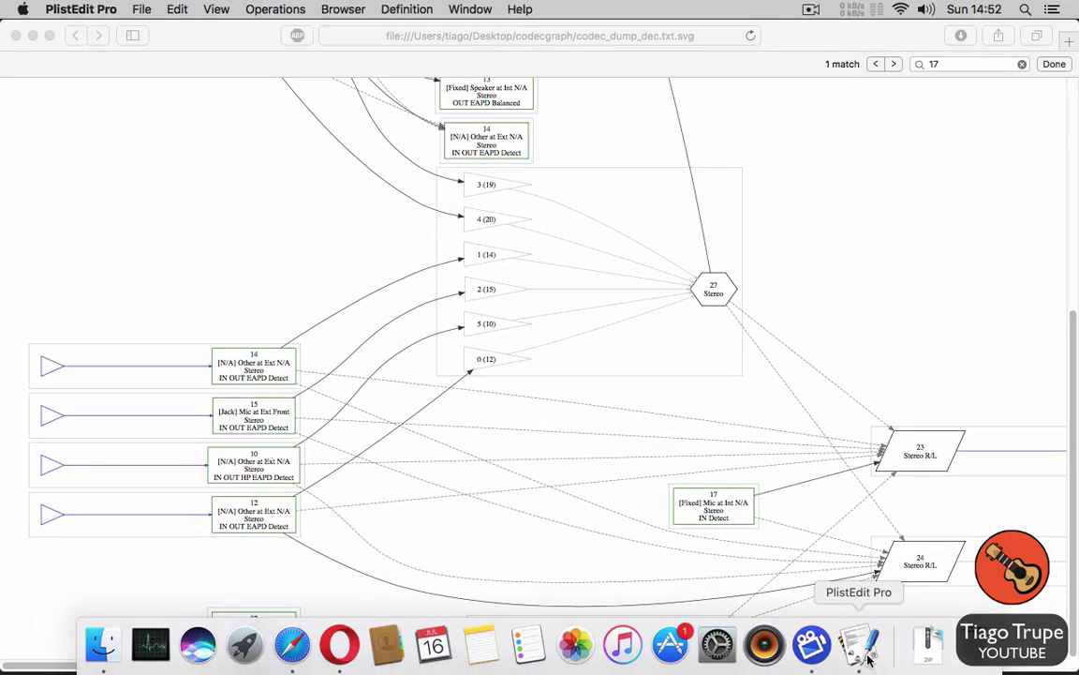
{"action": "key", "text": "super+Tab"}
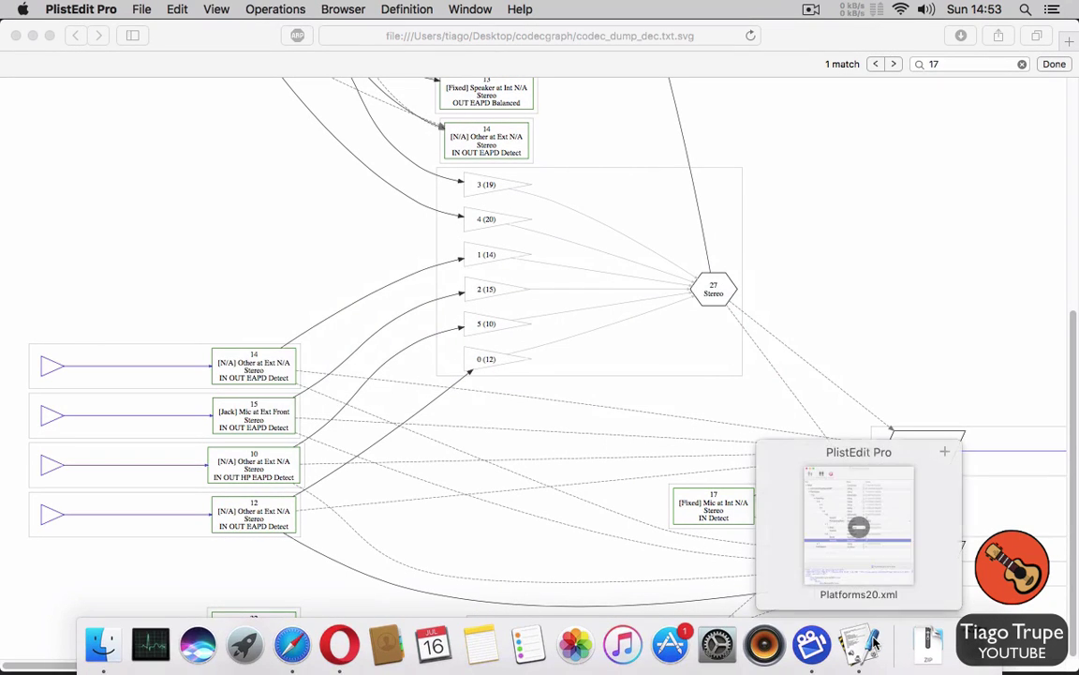
{"action": "left_click", "coordinate": [858, 526]}
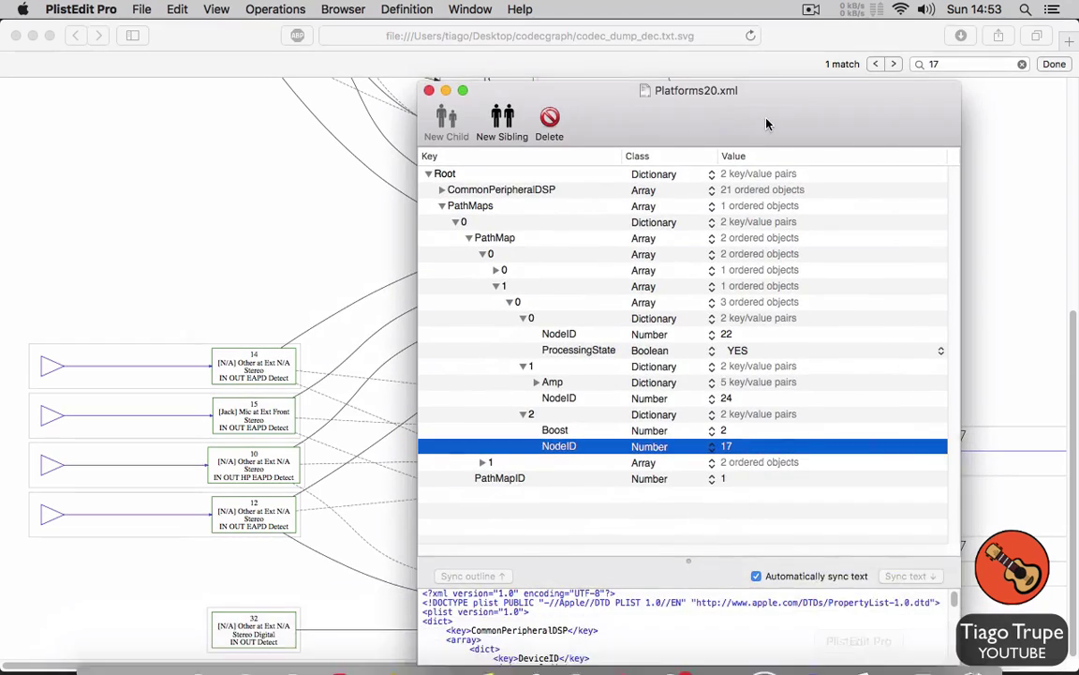
{"action": "left_click_drag", "start_coordinate": [766, 124], "coordinate": [430, 117]}
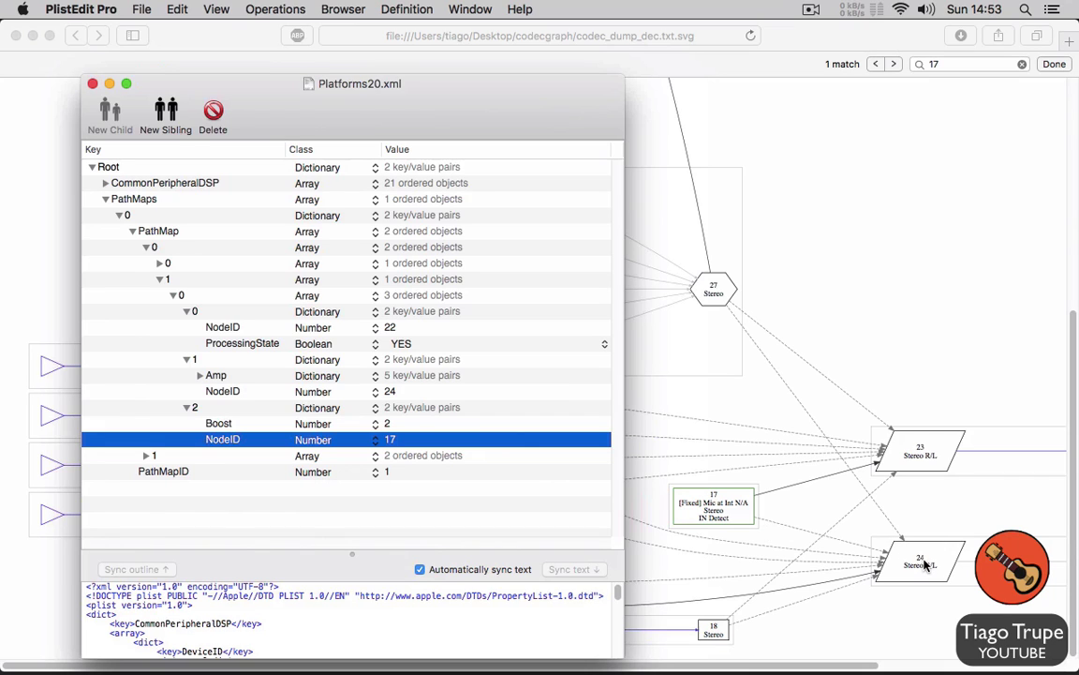
{"action": "left_click", "coordinate": [406, 394]}
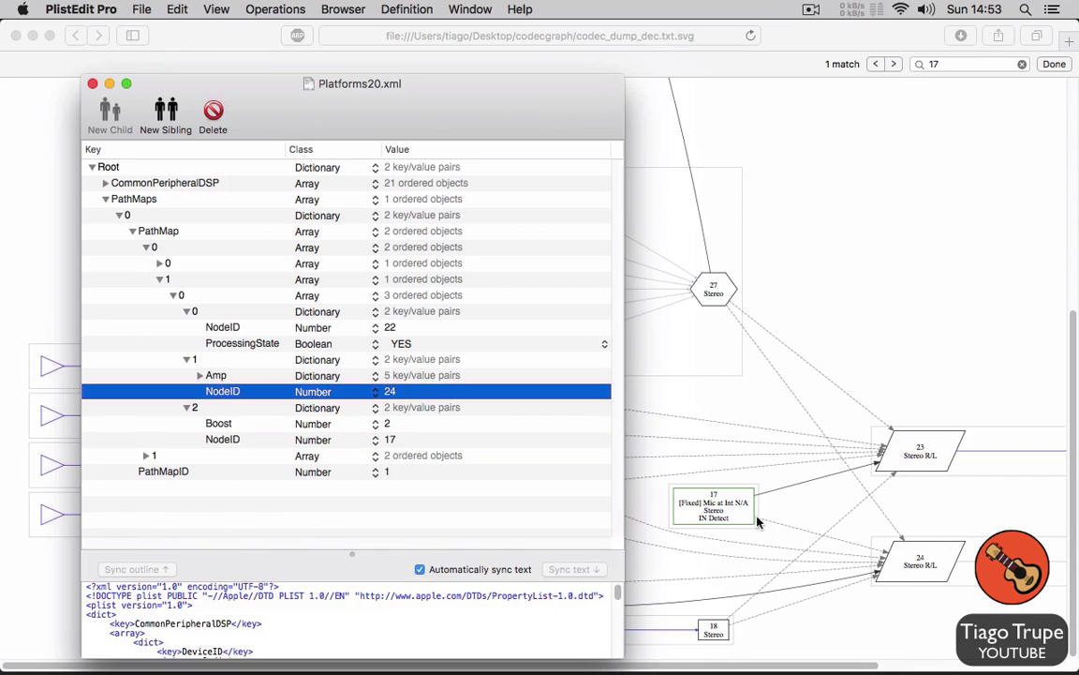
Step: Trace node 24's output in Safari's codec graph and compare it with the Amp and dictionary 0 NodeID entries in PlistEdit Pro
{"action": "left_click", "coordinate": [767, 667]}
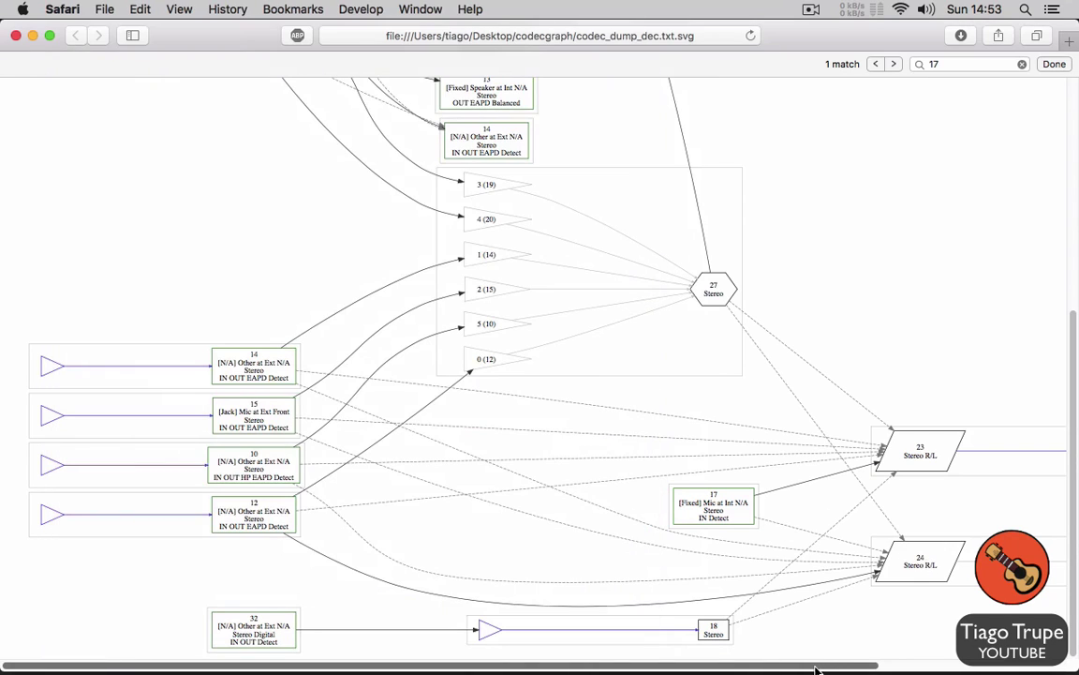
{"action": "scroll", "coordinate": [815, 669], "scroll_direction": "right", "scroll_amount": 5}
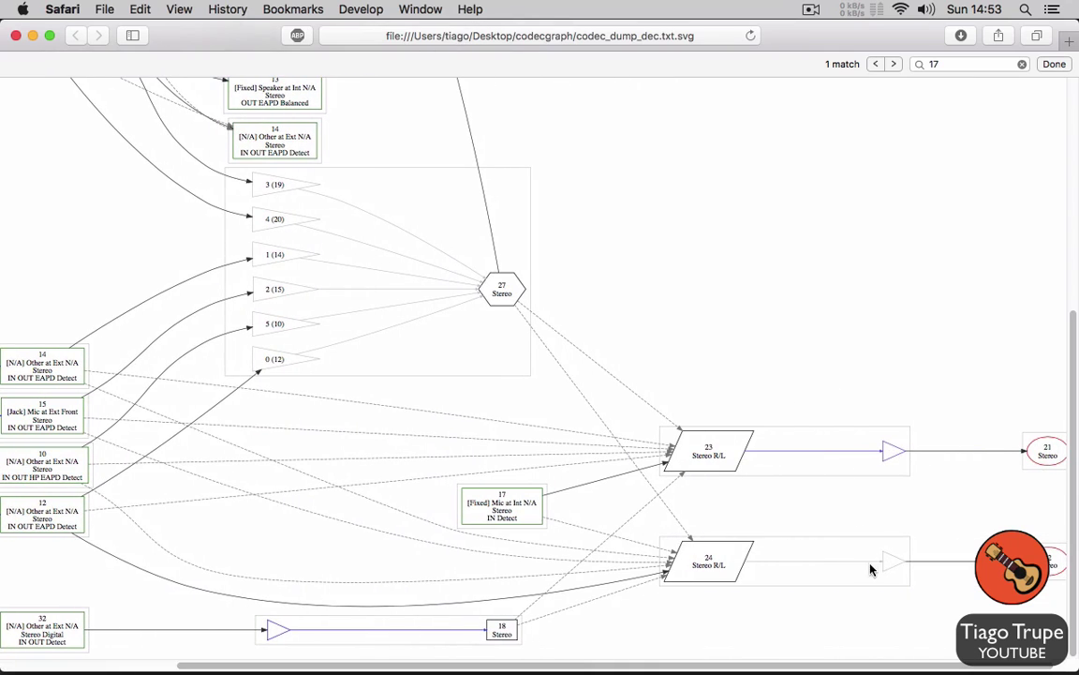
{"action": "key", "text": "super+Tab"}
{"action": "left_click", "coordinate": [301, 376]}
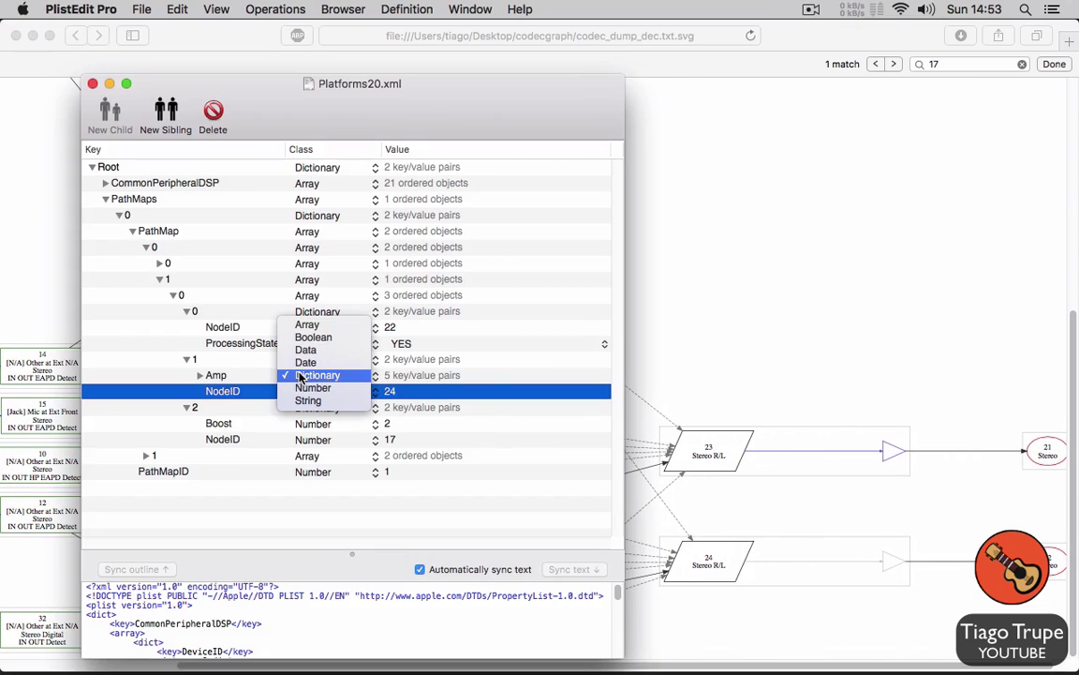
{"action": "left_click", "coordinate": [301, 376]}
{"action": "left_click", "coordinate": [223, 375]}
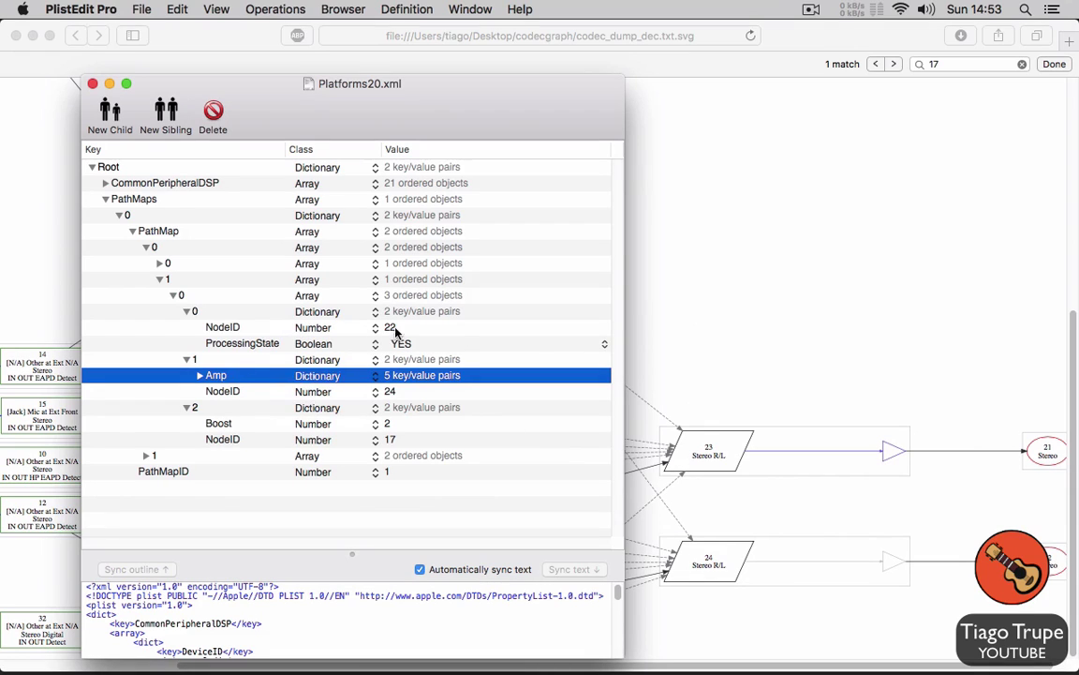
{"action": "left_click", "coordinate": [383, 328]}
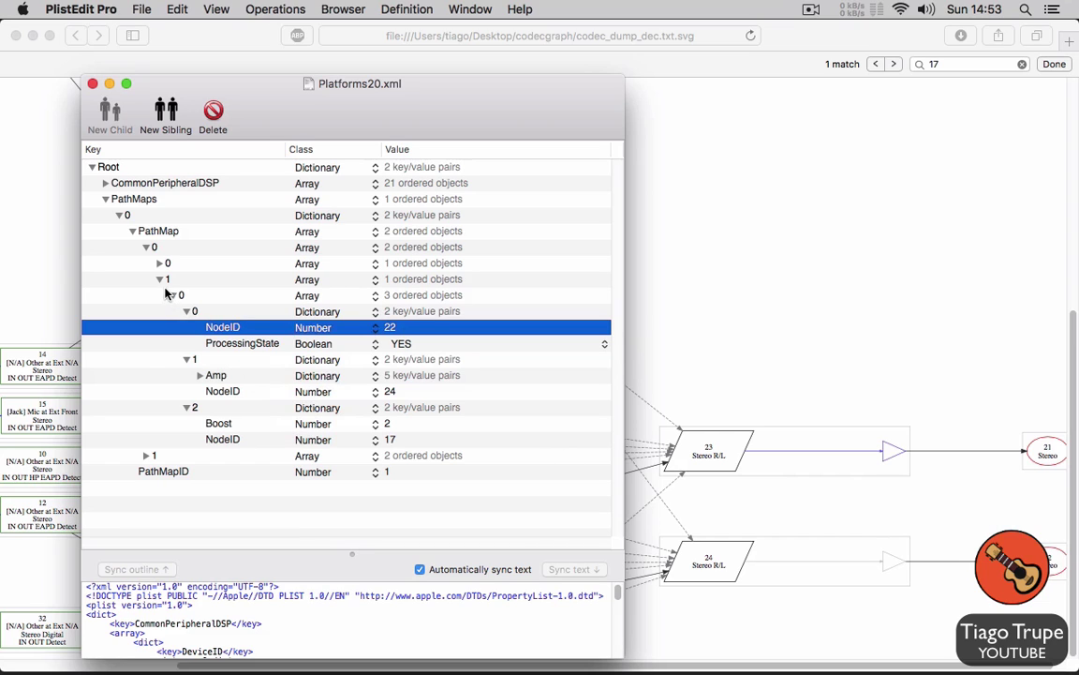
Step: Collapse sub-array 1 of PathMap item 0 and expand sub-array 0 down to its three node dictionaries
{"action": "left_click", "coordinate": [162, 280]}
{"action": "left_click", "coordinate": [159, 265]}
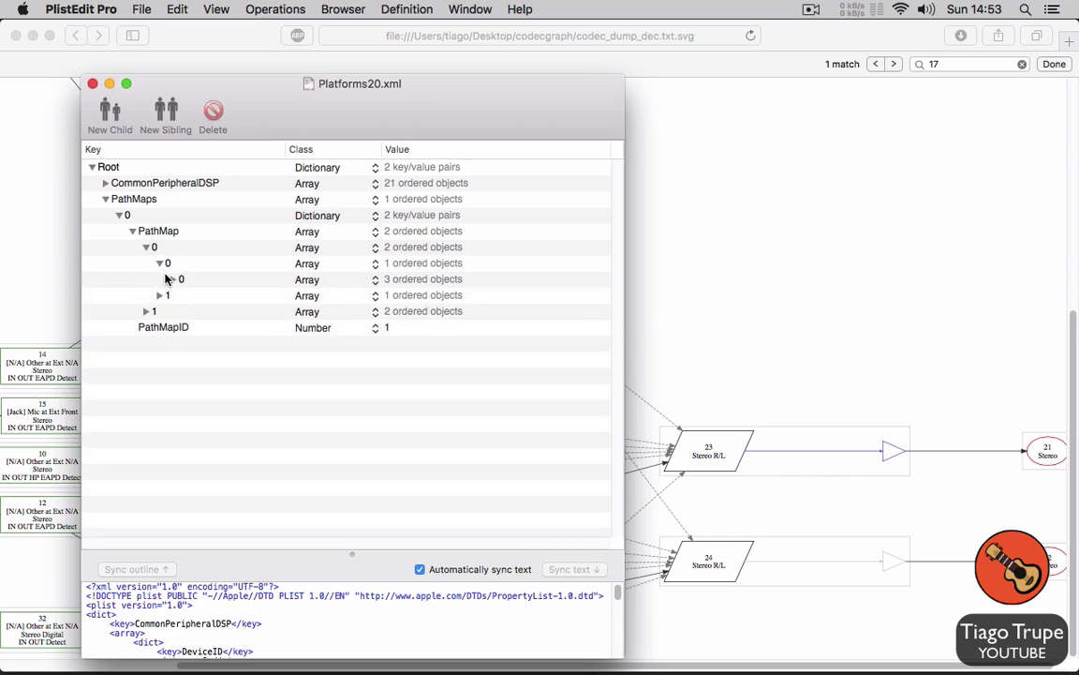
{"action": "left_click", "coordinate": [172, 280]}
{"action": "left_click", "coordinate": [187, 295]}
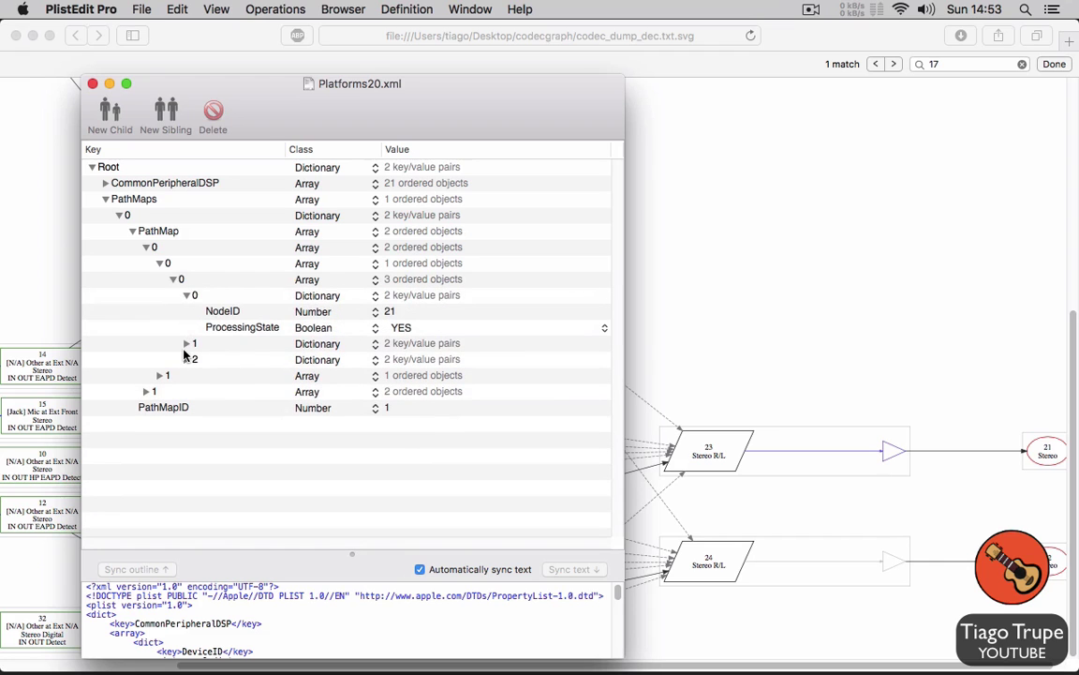
{"action": "left_click", "coordinate": [184, 347]}
{"action": "left_click", "coordinate": [186, 343]}
{"action": "left_click", "coordinate": [187, 391]}
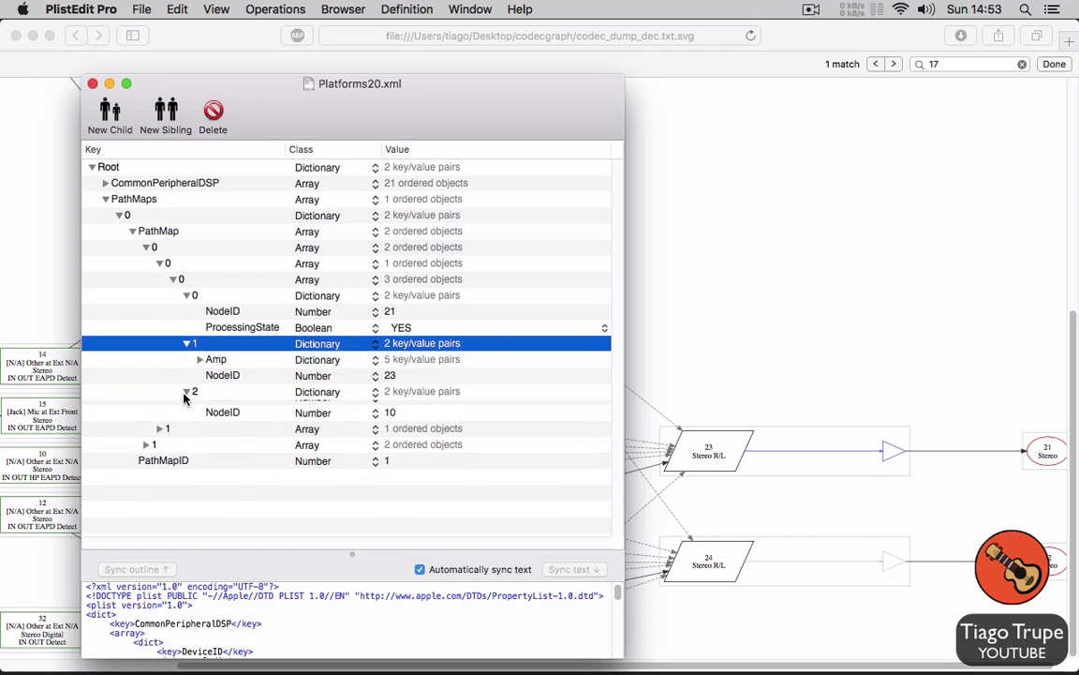
Step: Set the NodeID of dictionary 2 in the expanded path to 15, matching the graph's jack mic node
{"action": "left_click_drag", "start_coordinate": [430, 94], "coordinate": [718, 80]}
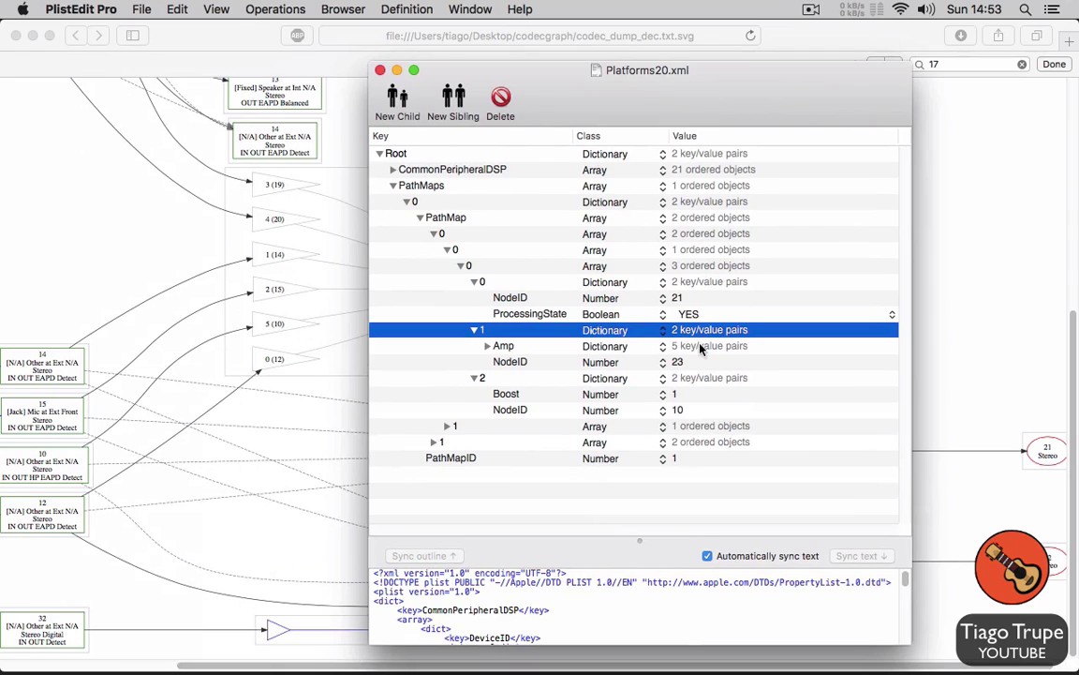
{"action": "left_click", "coordinate": [687, 412]}
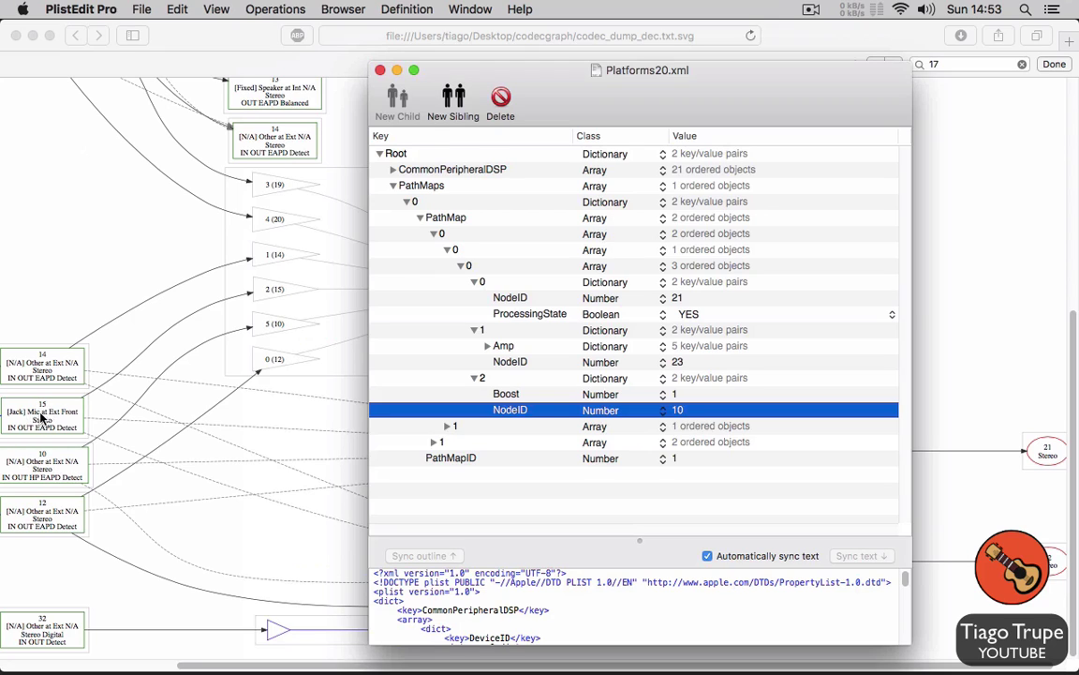
{"action": "left_click", "coordinate": [687, 412]}
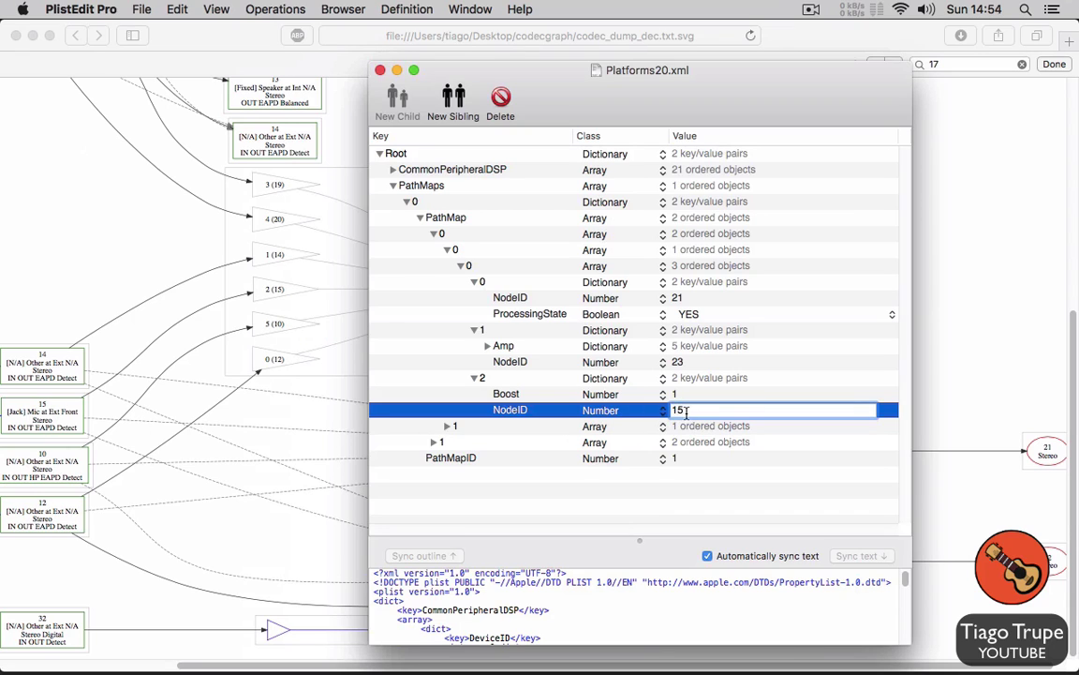
{"action": "key", "text": "Return"}
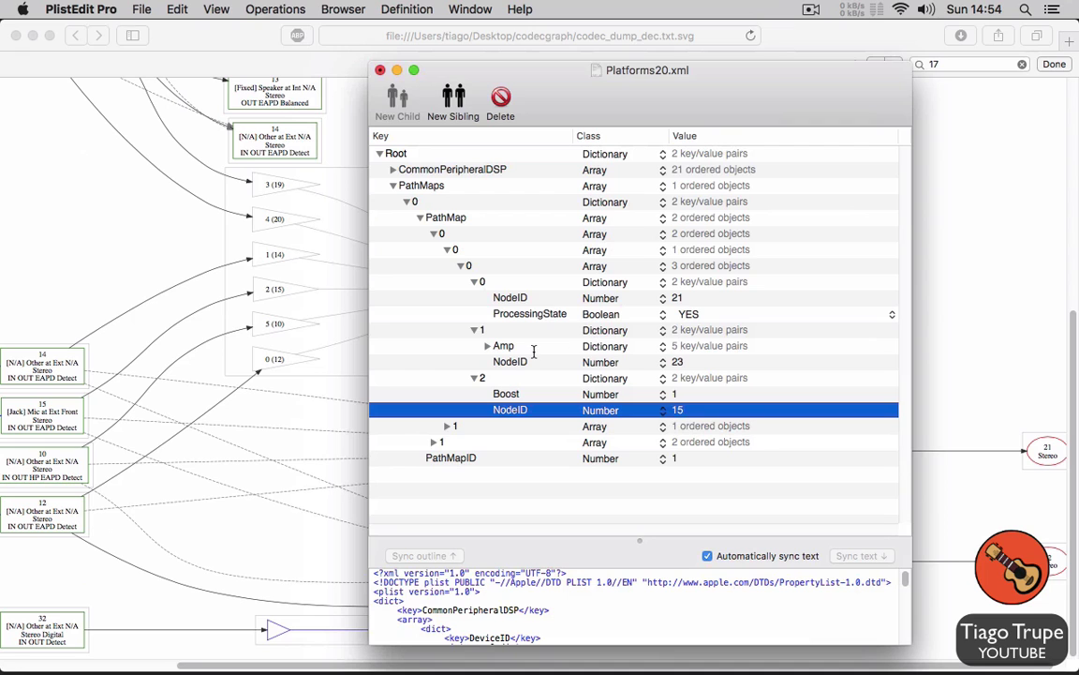
Step: Reposition the Platforms20.xml window to compare the path's Amp and dictionary 0 NodeID entries with graph nodes 23 and 21
{"action": "left_click", "coordinate": [534, 348]}
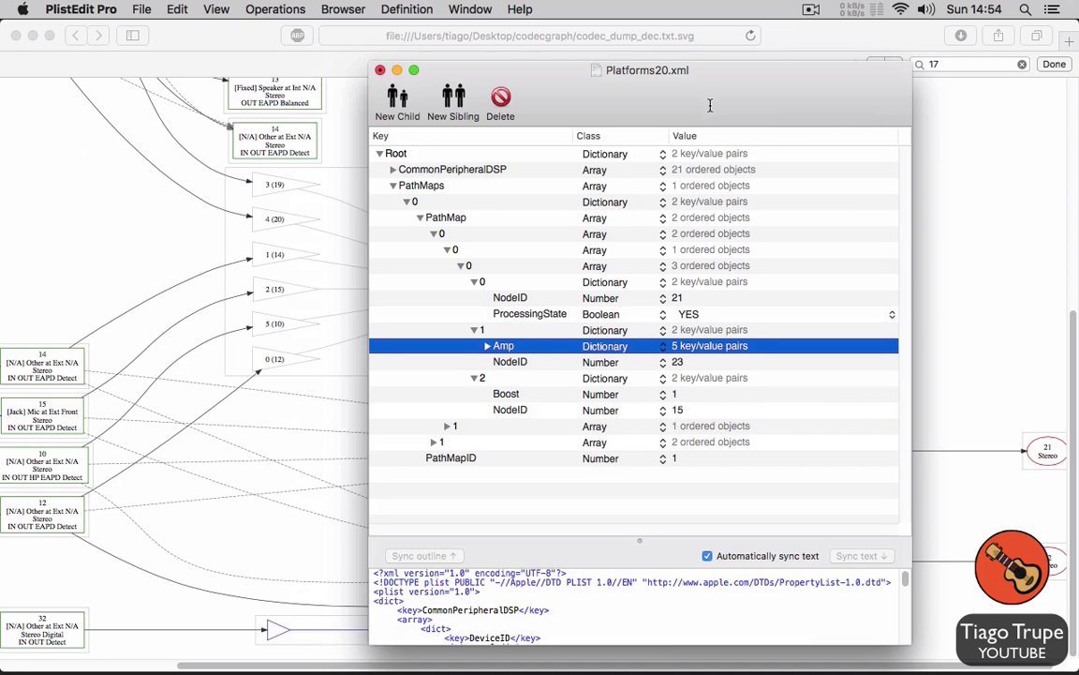
{"action": "left_click_drag", "start_coordinate": [710, 105], "coordinate": [531, 435]}
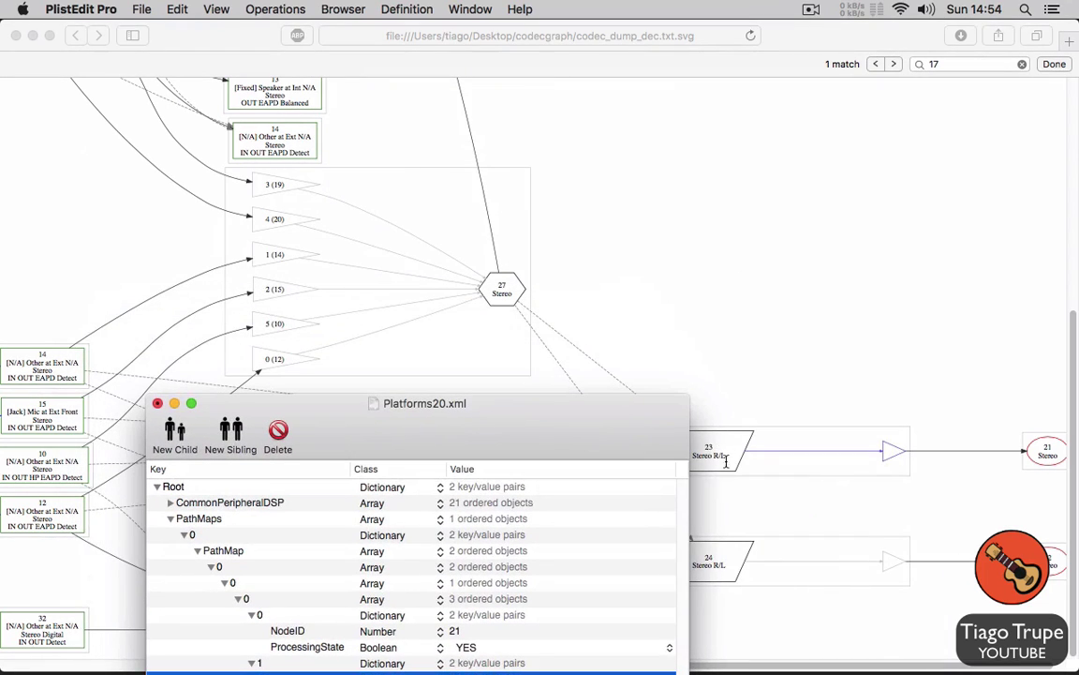
{"action": "left_click_drag", "start_coordinate": [608, 435], "coordinate": [548, 330]}
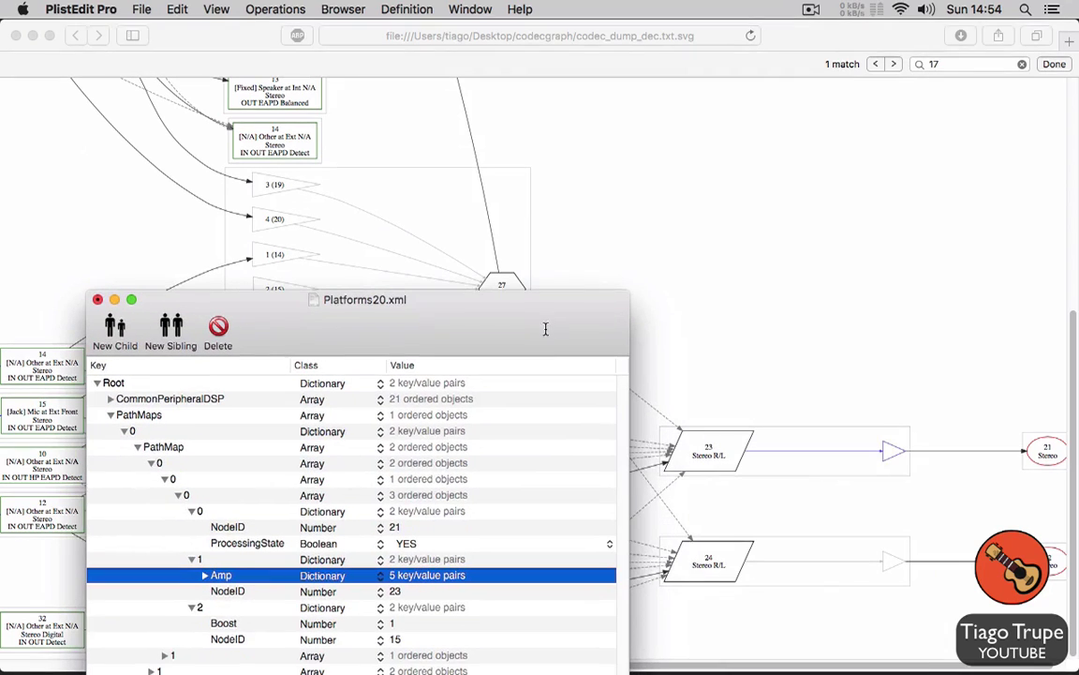
{"action": "left_click", "coordinate": [406, 526]}
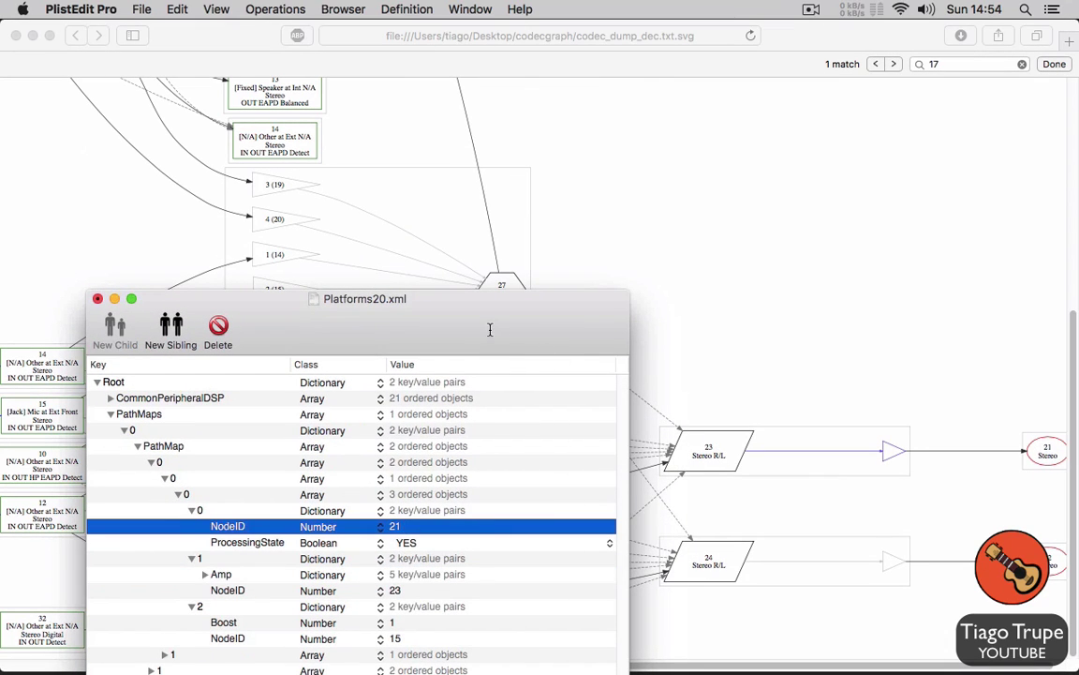
{"action": "left_click_drag", "start_coordinate": [489, 329], "coordinate": [546, 302]}
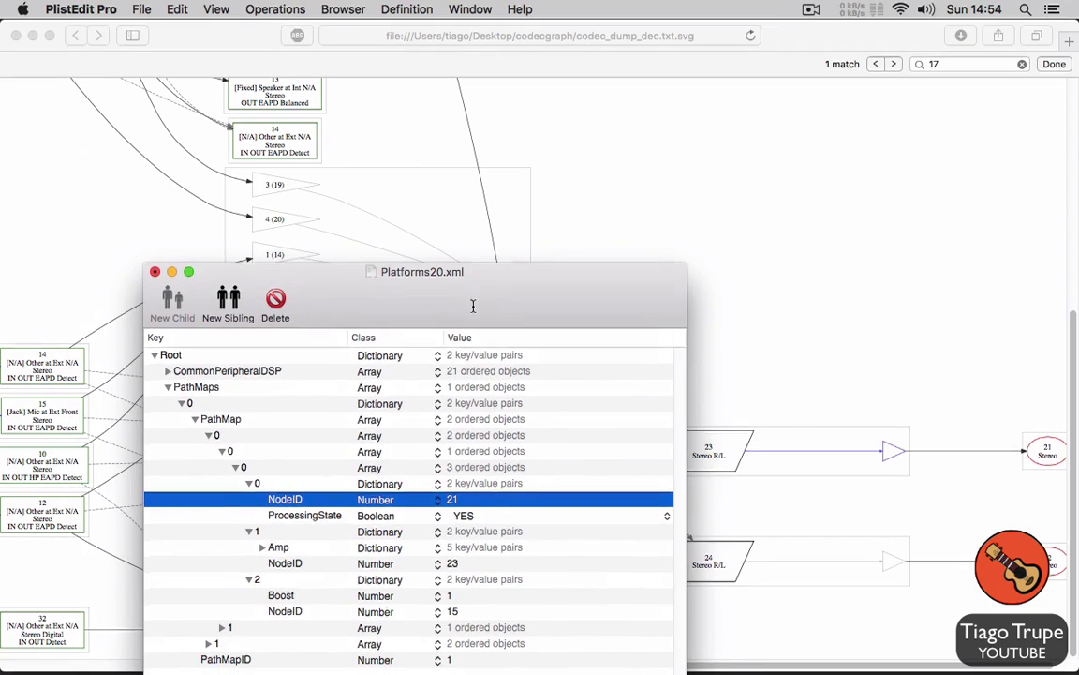
Step: Move the Platforms20.xml window up, collapse sub-array 0 of PathMap item 0, and compare the item's two sub-arrays
{"action": "left_click_drag", "start_coordinate": [469, 306], "coordinate": [561, 217]}
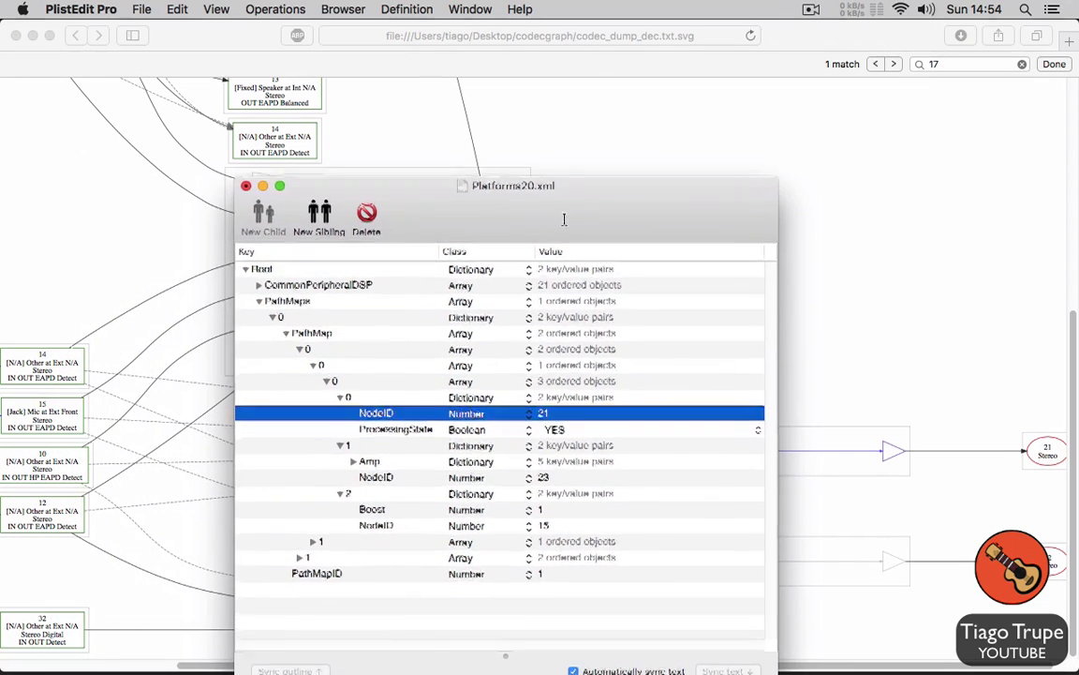
{"action": "left_click", "coordinate": [301, 348]}
{"action": "left_click", "coordinate": [301, 347]}
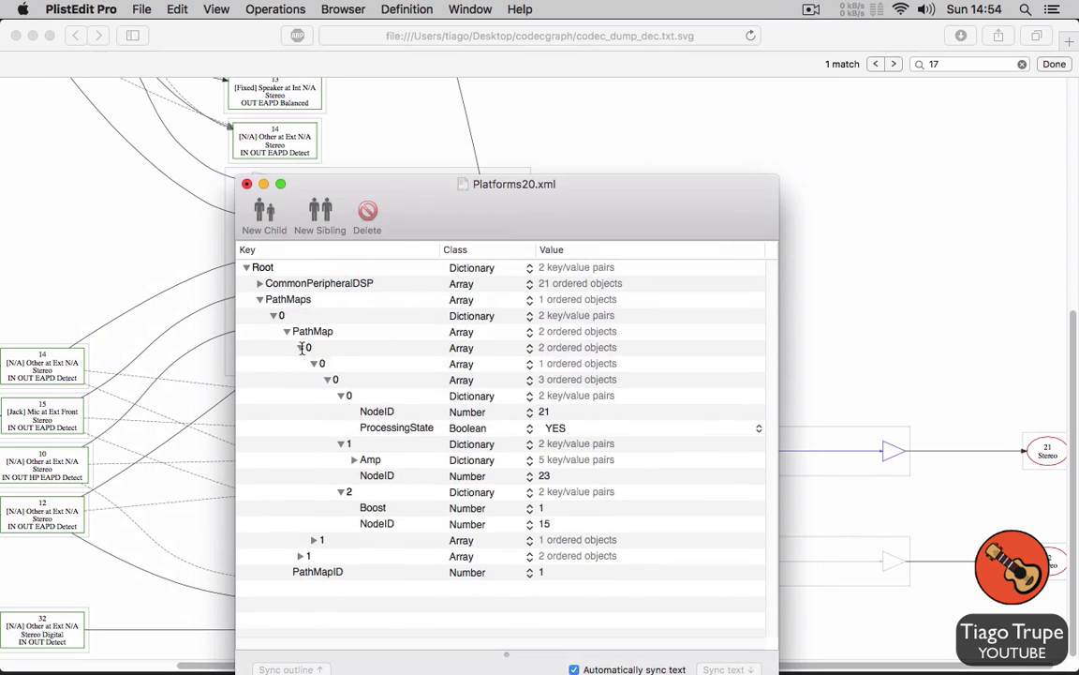
{"action": "left_click", "coordinate": [315, 364]}
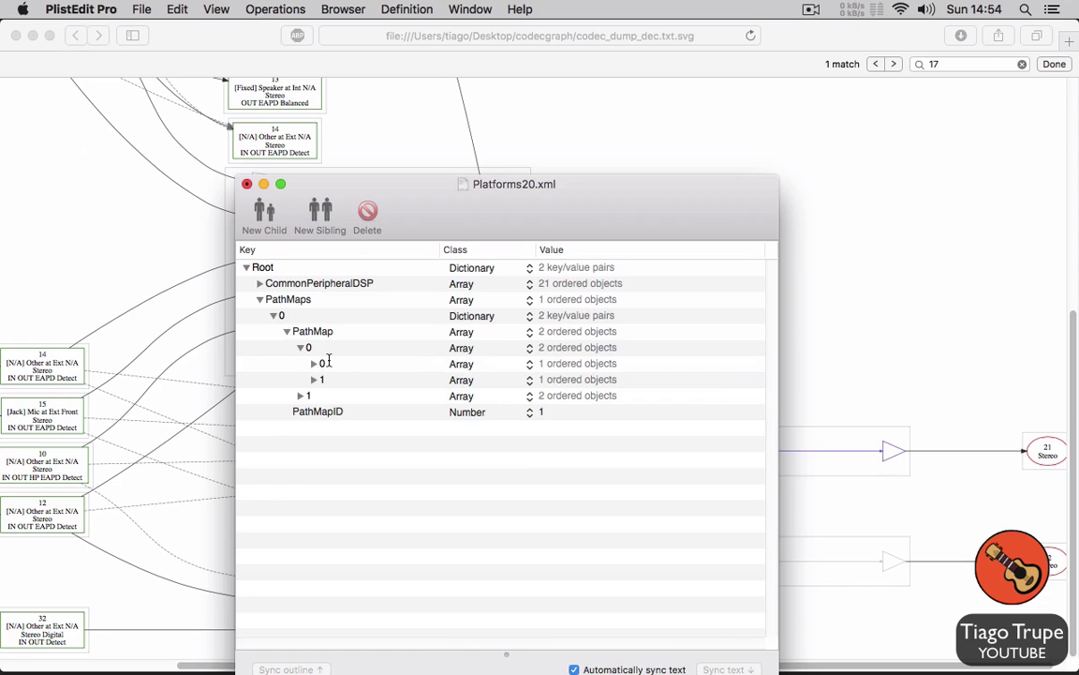
{"action": "left_click", "coordinate": [326, 361]}
{"action": "key", "text": "Down"}
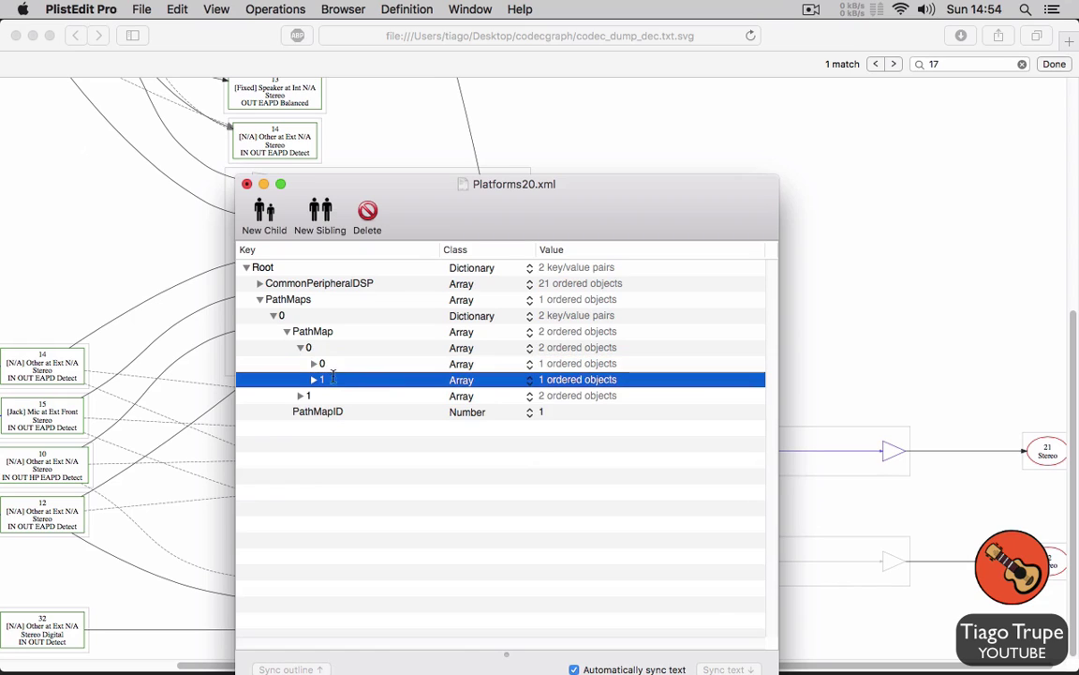
{"action": "key", "text": "Up"}
{"action": "key", "text": "Down"}
{"action": "key", "text": "Up"}
{"action": "key", "text": "Down"}
Step: Copy array 0 under PathMap and select PathMap as the destination
{"action": "left_click", "coordinate": [313, 348]}
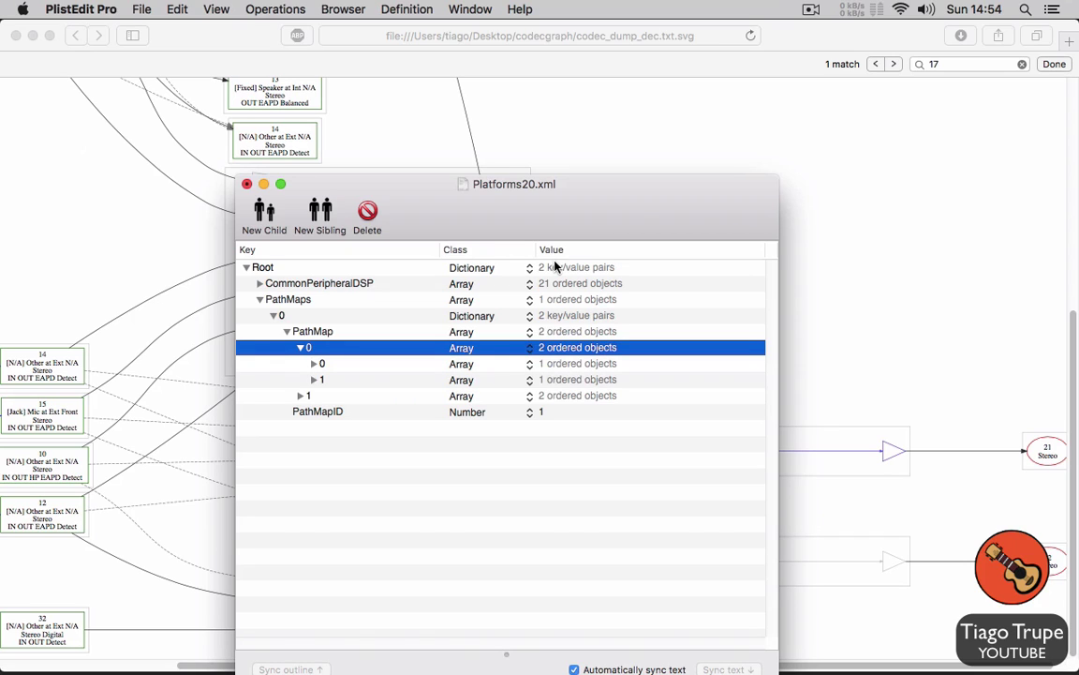
{"action": "right_click", "coordinate": [314, 349]}
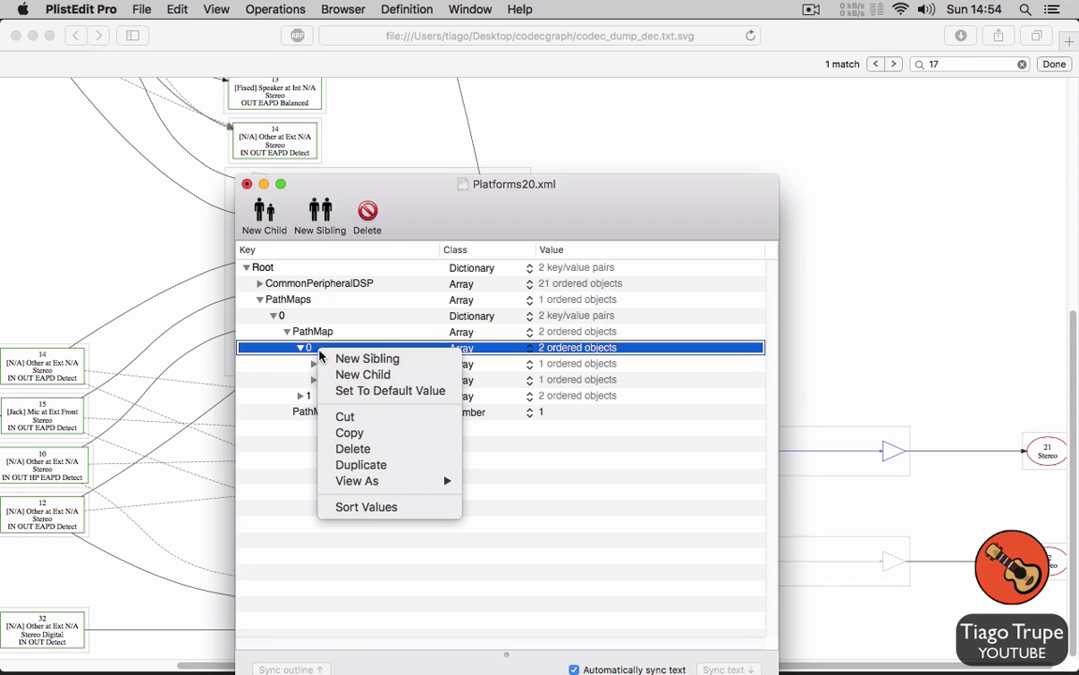
{"action": "left_click", "coordinate": [383, 432]}
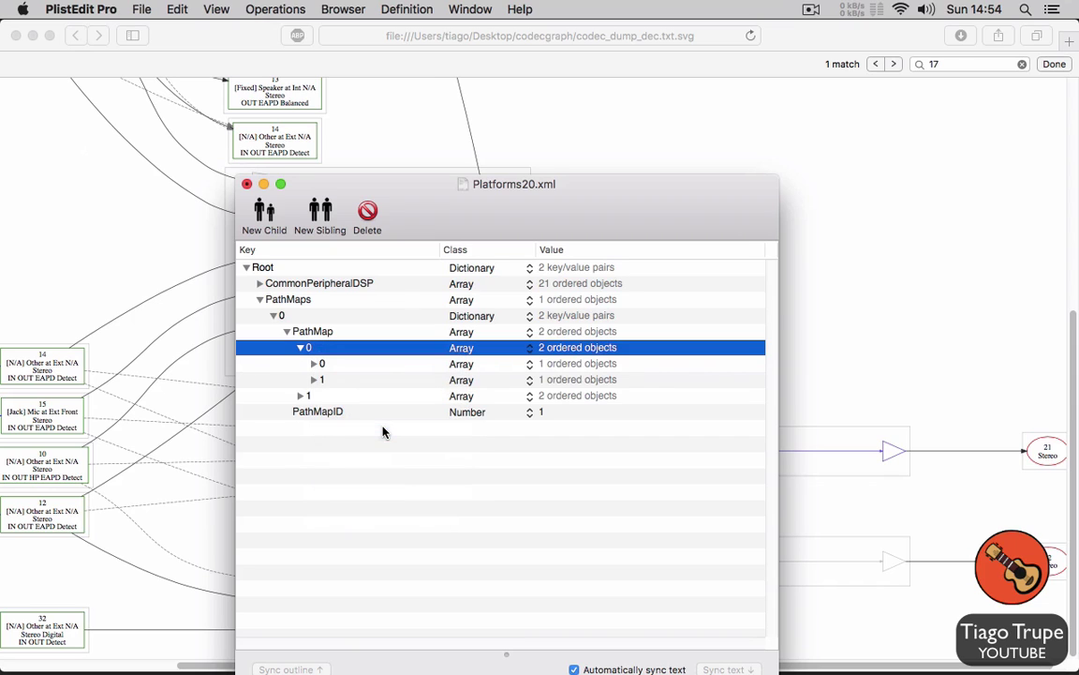
{"action": "left_click", "coordinate": [322, 332]}
{"action": "right_click", "coordinate": [321, 330]}
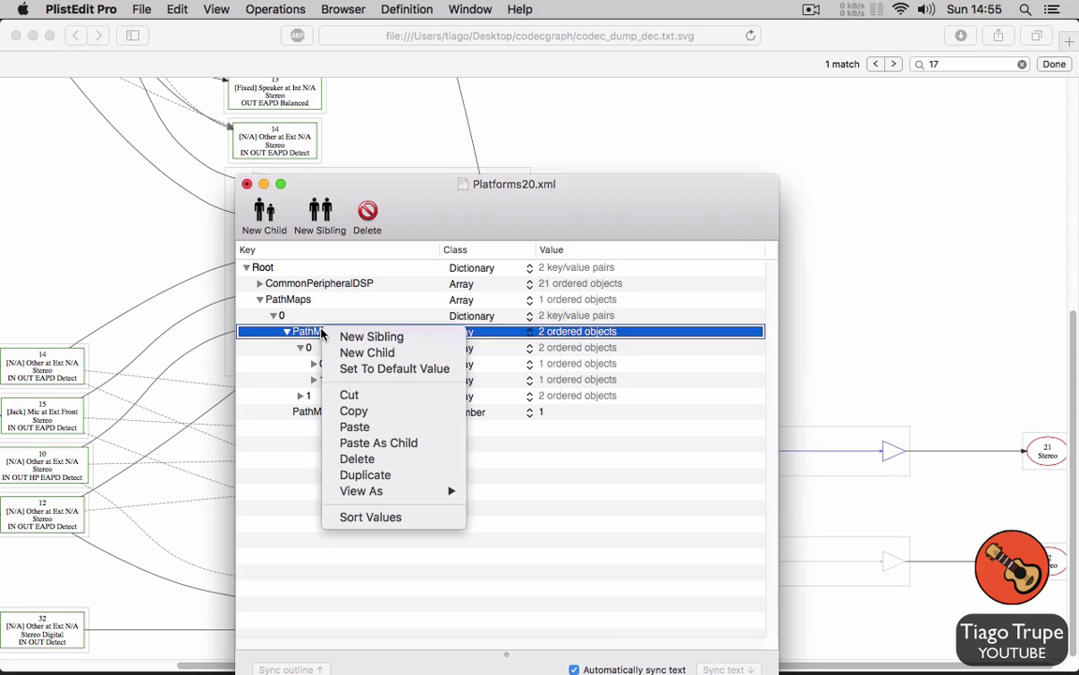
{"action": "left_click", "coordinate": [396, 356]}
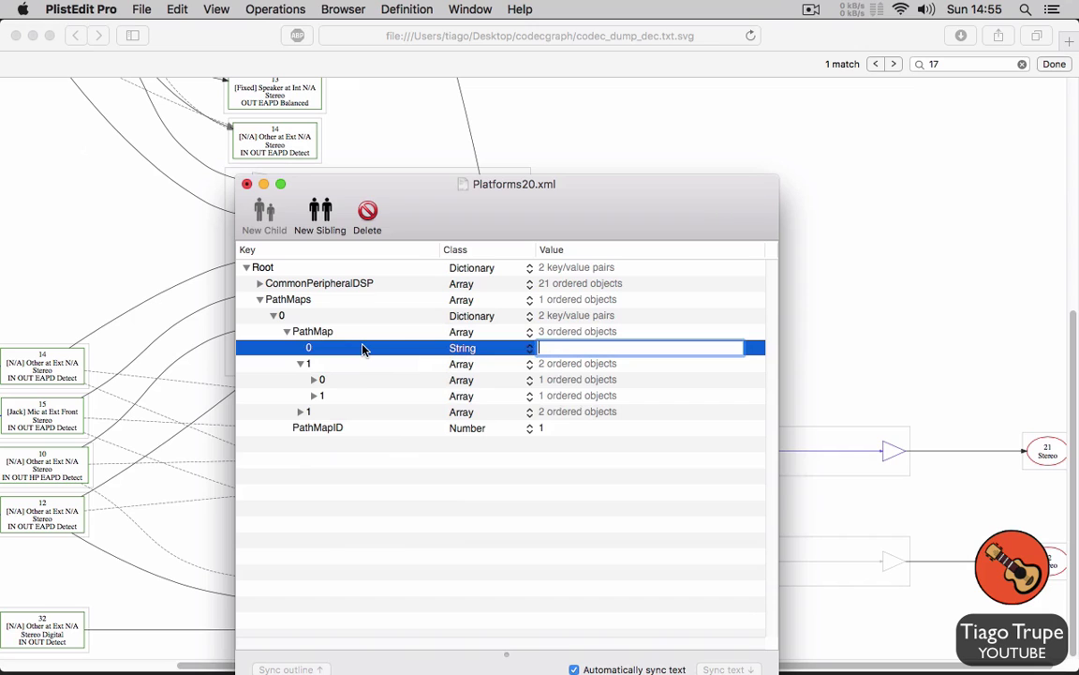
{"action": "key", "text": "super+z"}
Step: Paste the copied array as a child of PathMap
{"action": "right_click", "coordinate": [333, 333]}
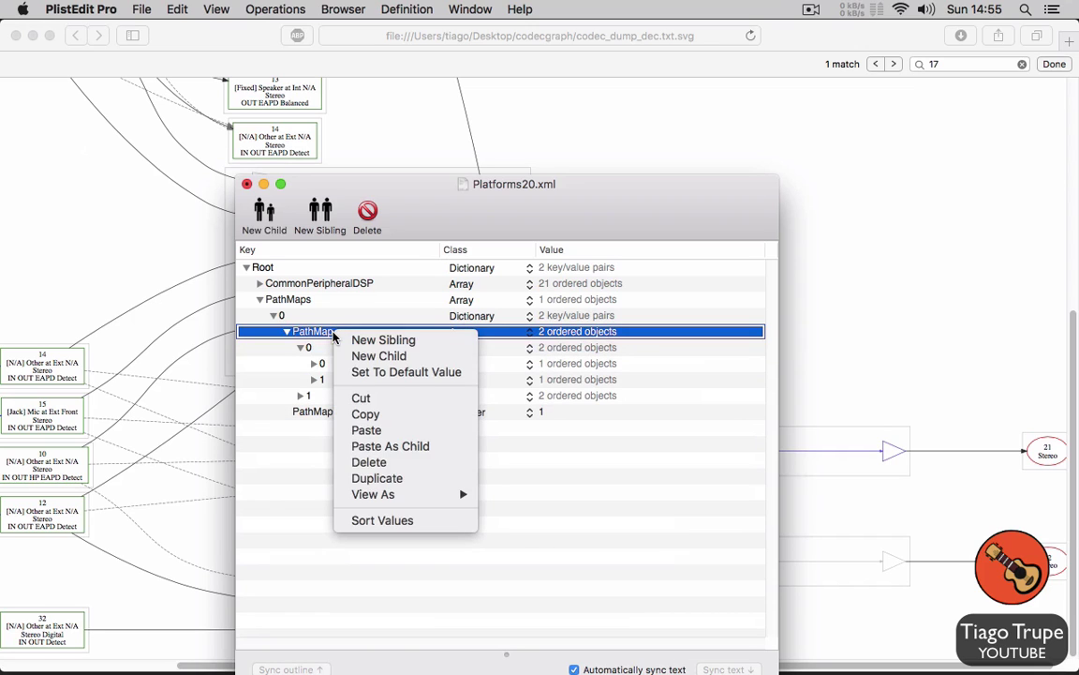
{"action": "left_click", "coordinate": [403, 449]}
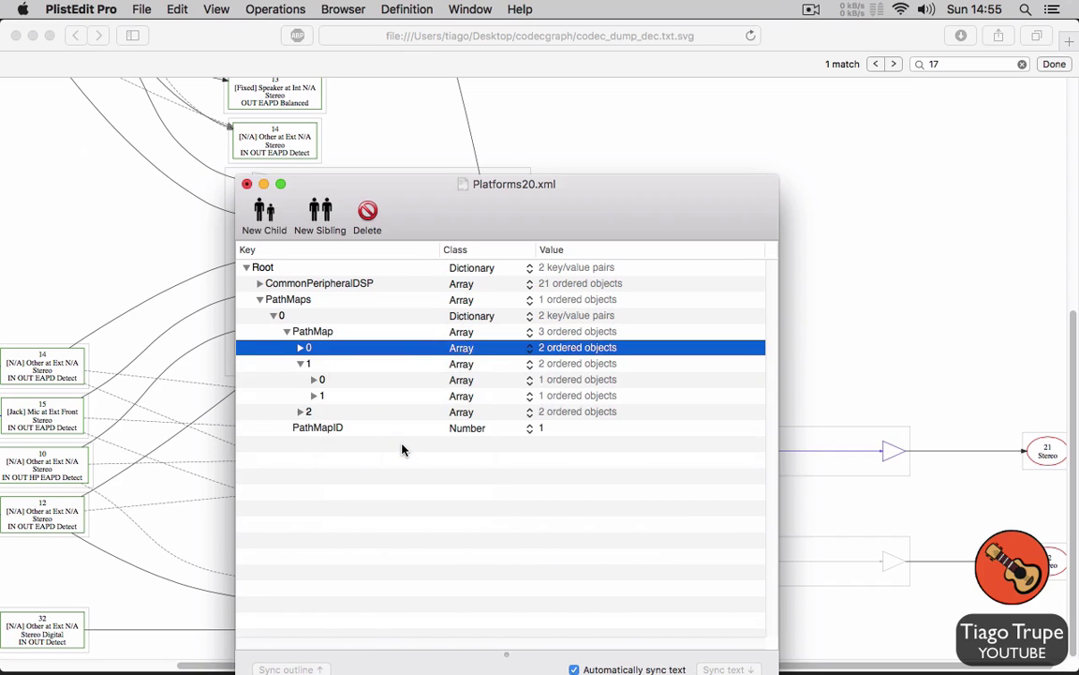
Step: Expand PathMap items 0 and 1 to identify their paths, and delete sub-array 0 from item 1, keeping its node 17 path
{"action": "left_click", "coordinate": [301, 348]}
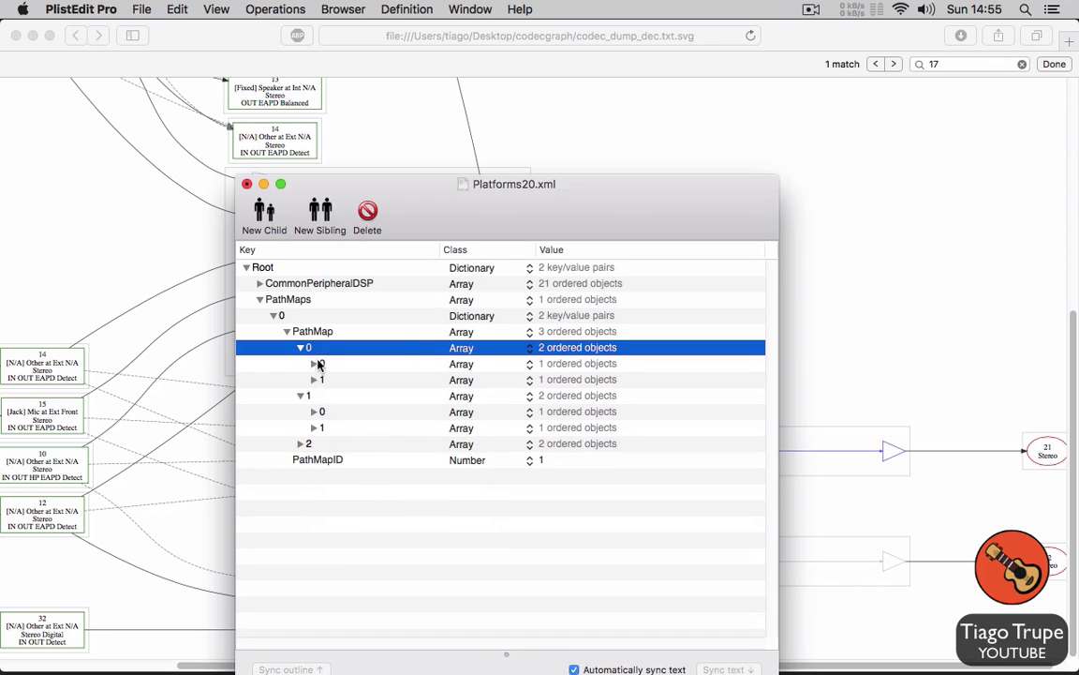
{"action": "left_click", "coordinate": [314, 365]}
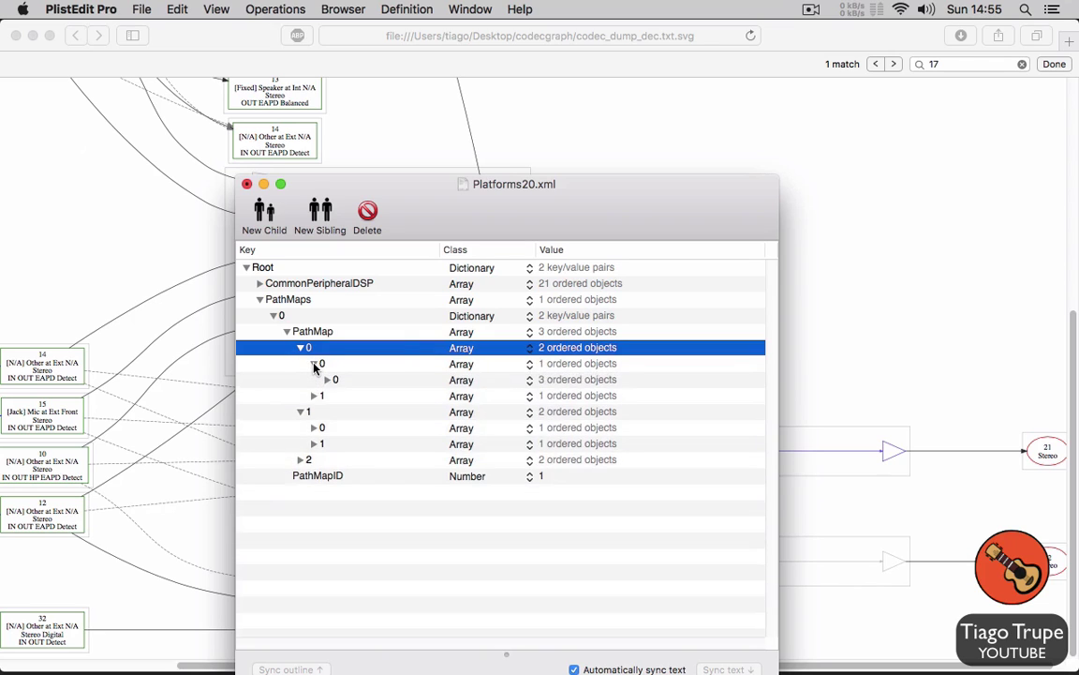
{"action": "left_click", "coordinate": [314, 365]}
{"action": "left_click", "coordinate": [316, 428]}
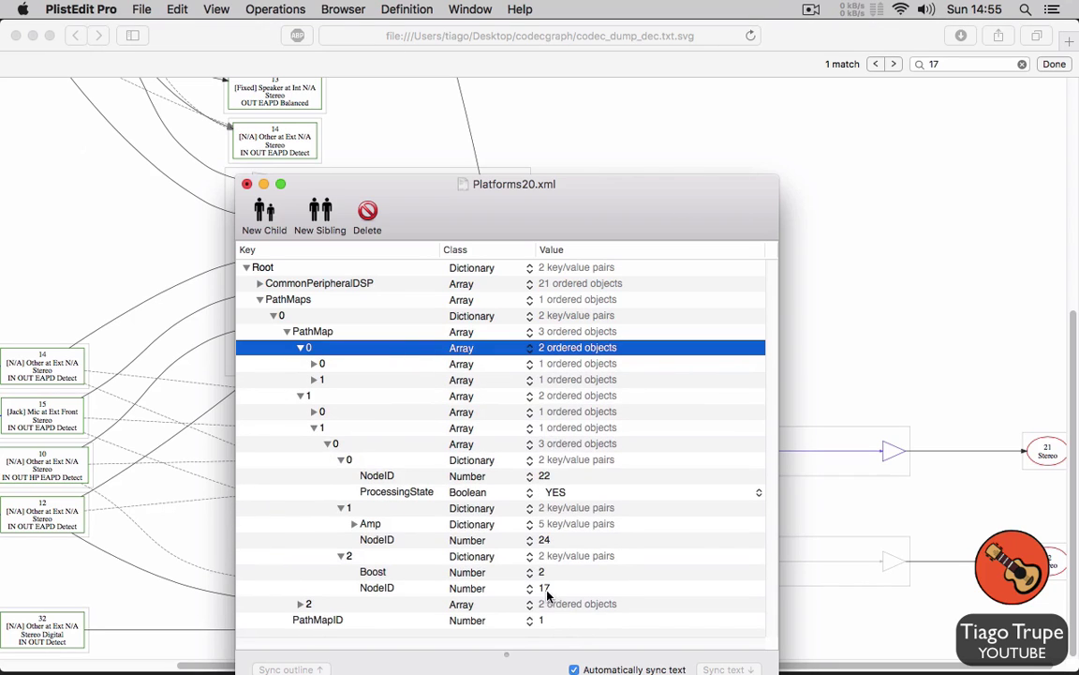
{"action": "left_click", "coordinate": [325, 412]}
{"action": "right_click", "coordinate": [325, 412]}
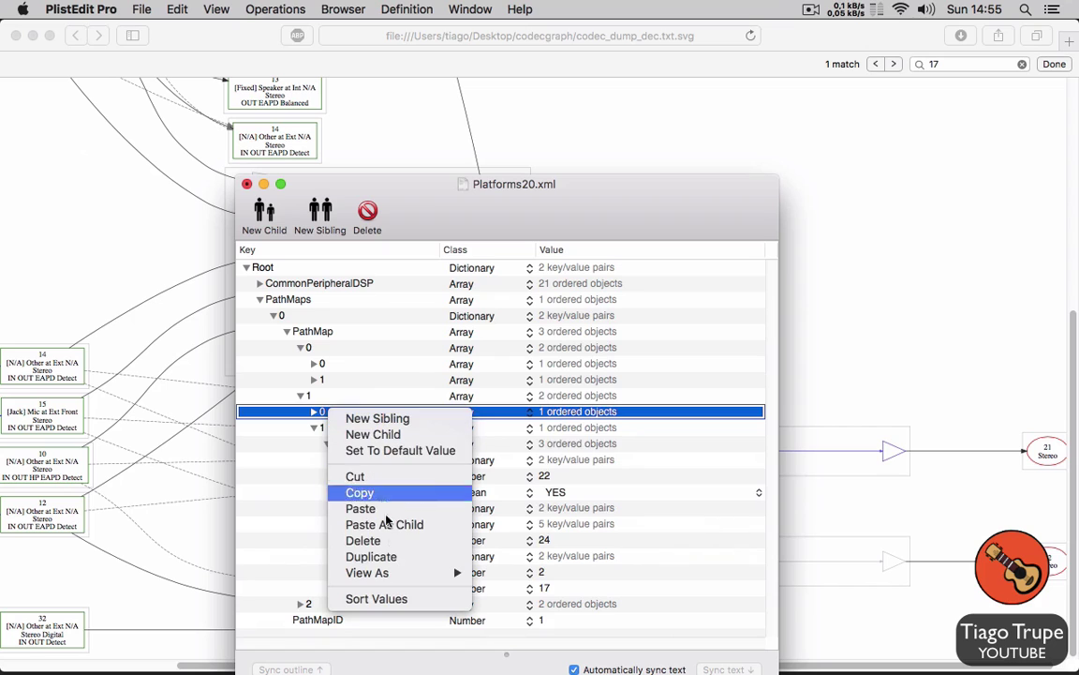
{"action": "left_click", "coordinate": [389, 542]}
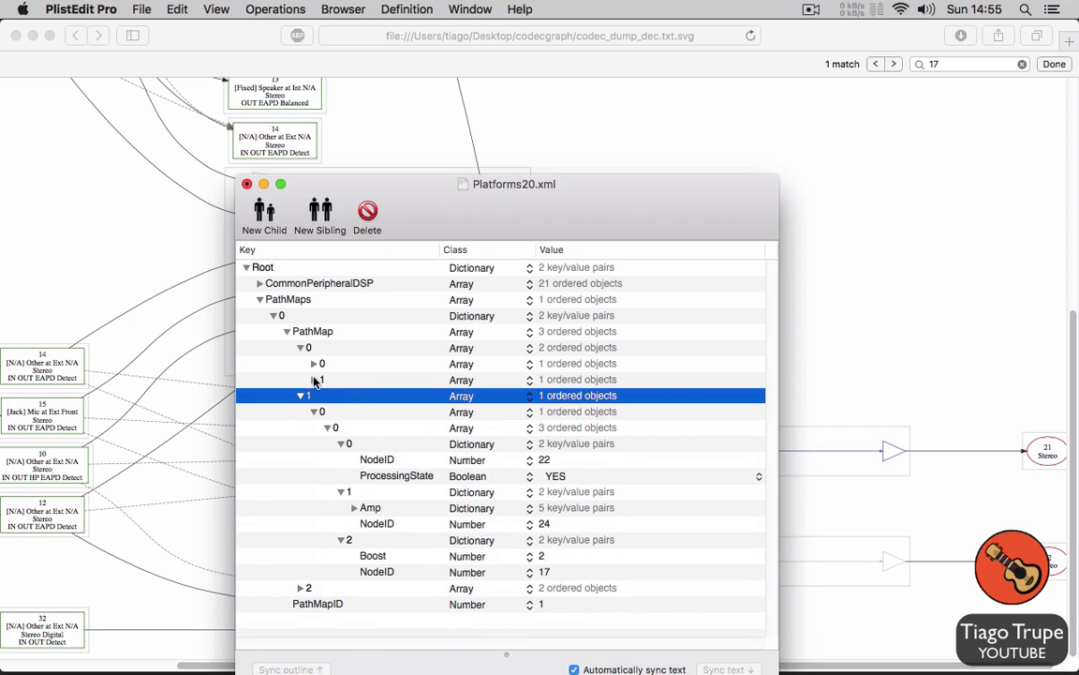
Step: Expand sub-array 0 of PathMap item 0 down to its node dictionaries, and delete sub-array 1 from that item
{"action": "left_click", "coordinate": [315, 364]}
{"action": "left_click", "coordinate": [327, 380]}
{"action": "left_click", "coordinate": [341, 396]}
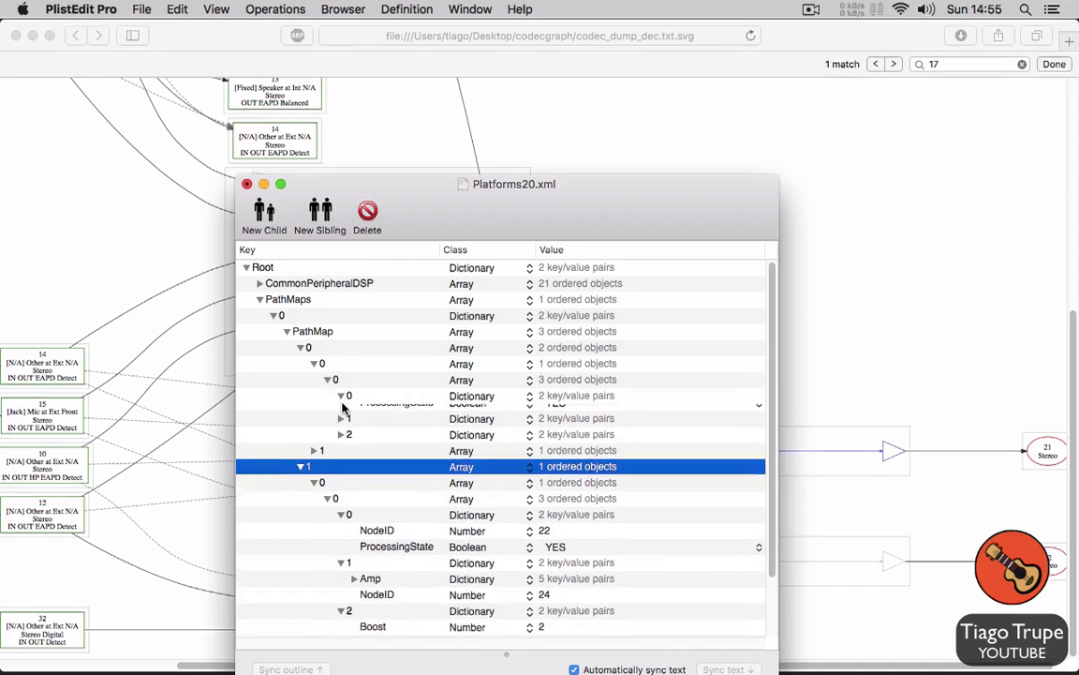
{"action": "left_click", "coordinate": [341, 443]}
{"action": "left_click", "coordinate": [341, 491]}
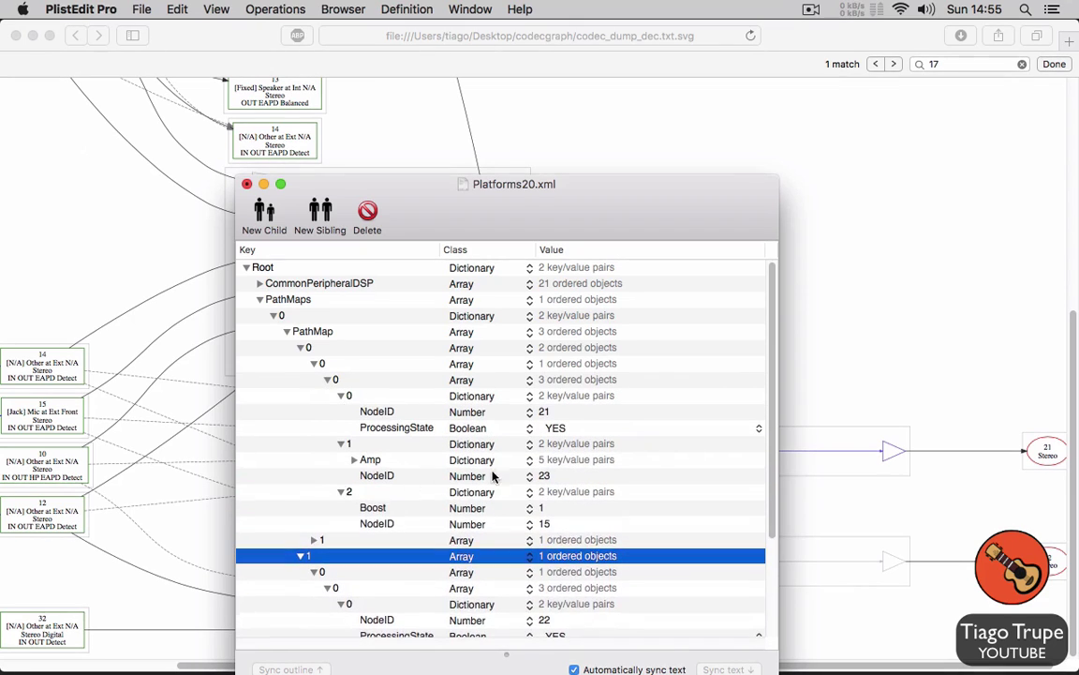
{"action": "scroll", "coordinate": [493, 477], "scroll_direction": "down", "scroll_amount": 2}
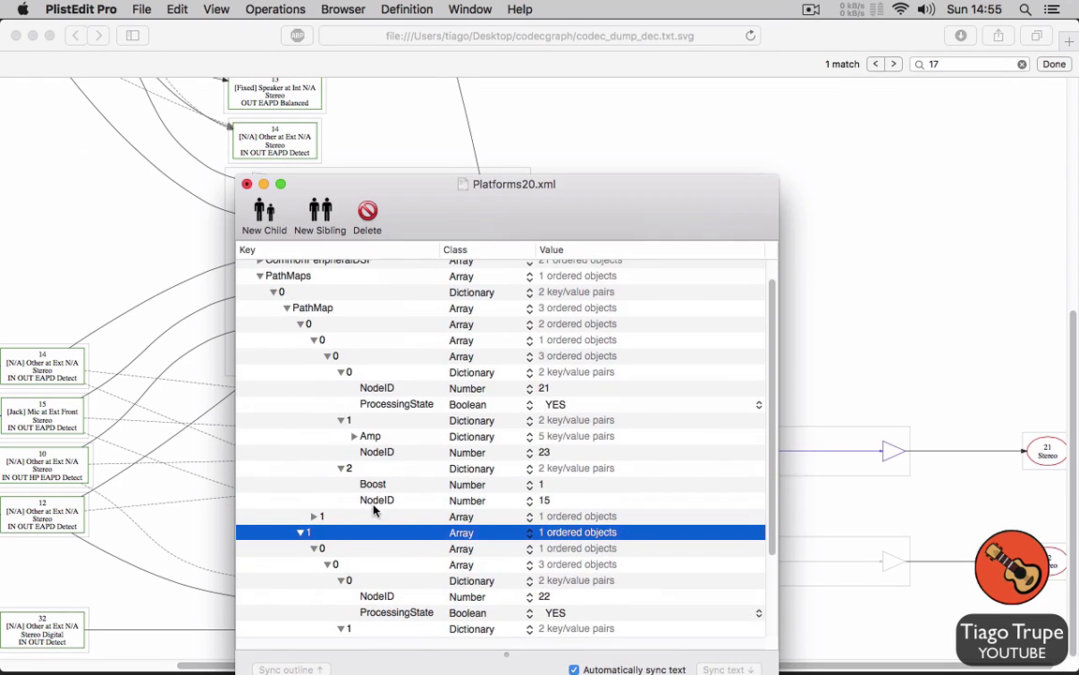
{"action": "left_click", "coordinate": [355, 515]}
{"action": "right_click", "coordinate": [354, 515]}
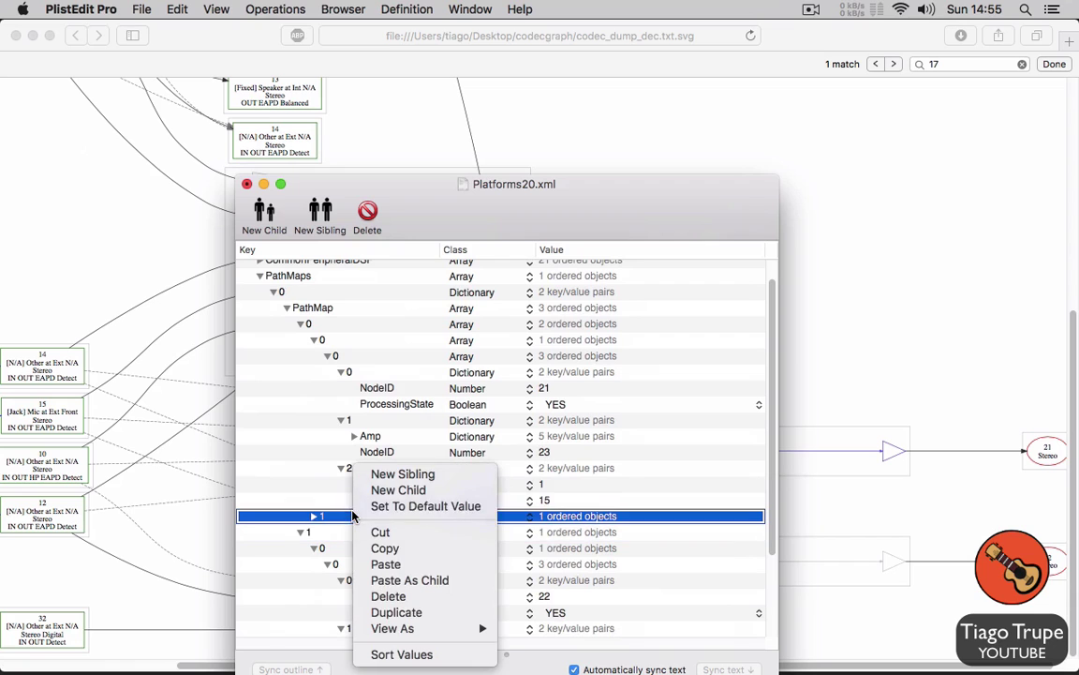
{"action": "left_click", "coordinate": [437, 597]}
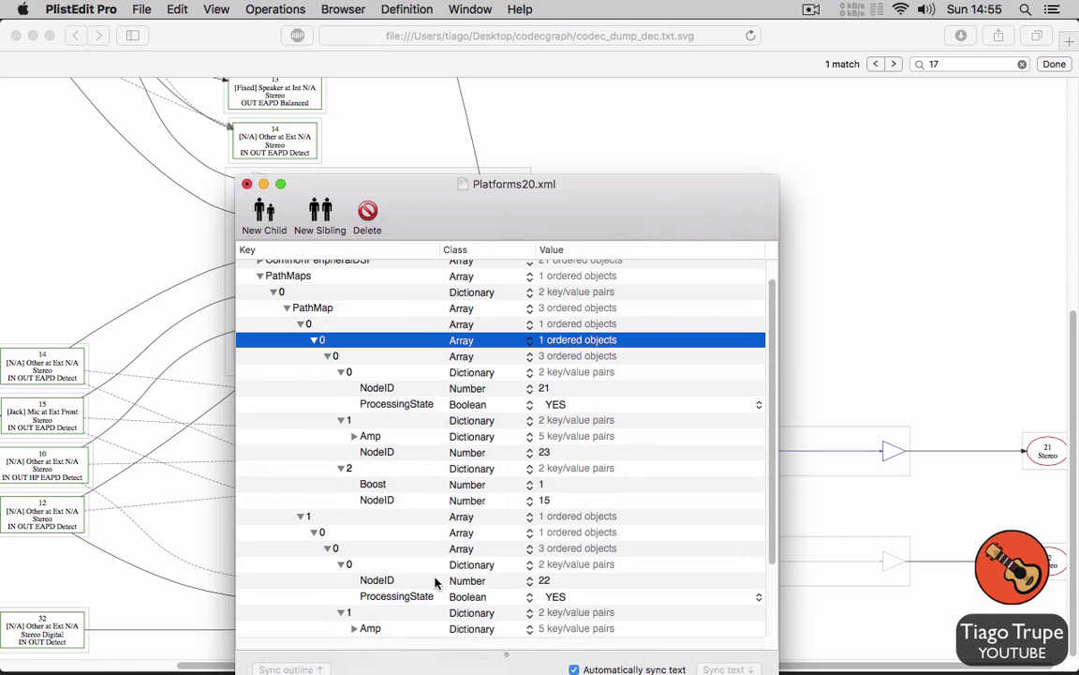
Step: Compare the NodeIDs of the two separated input paths with the codec graph in Safari, and collapse PathMaps item 0 in PlistEdit Pro
{"action": "scroll", "coordinate": [530, 482], "scroll_direction": "down", "scroll_amount": 5}
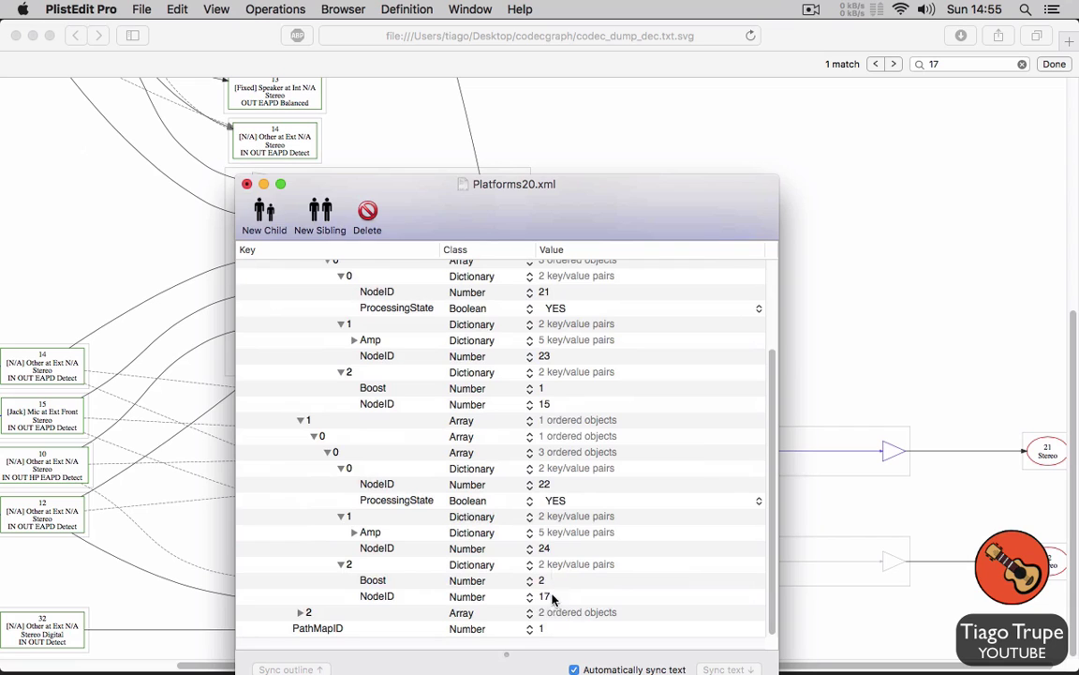
{"action": "left_click", "coordinate": [201, 408]}
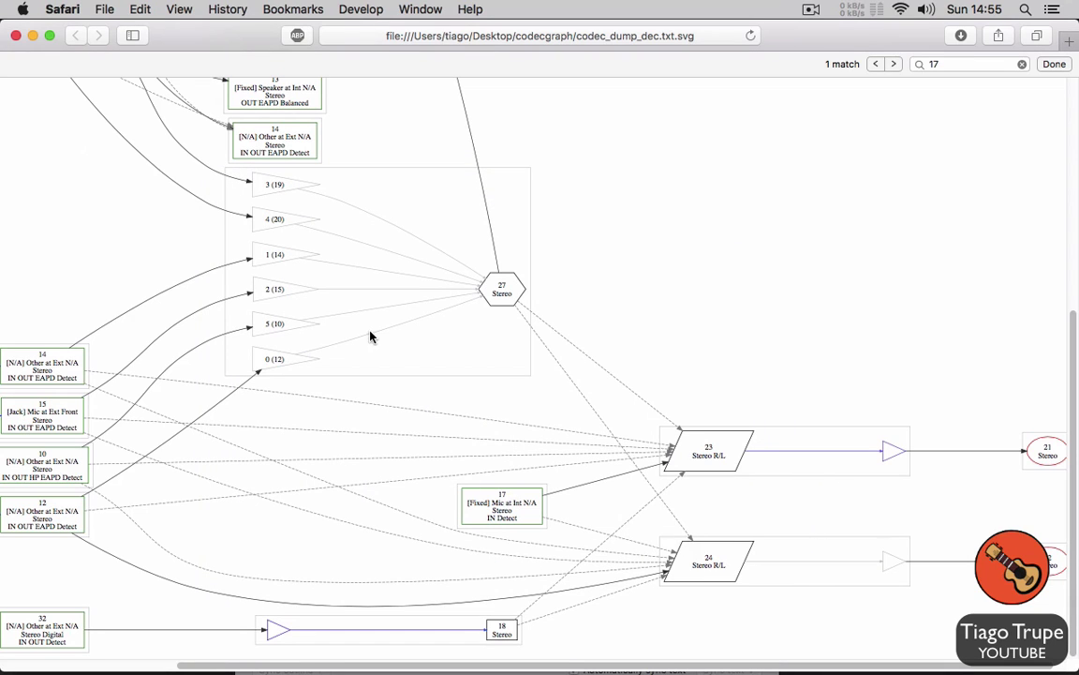
{"action": "key", "text": "super+Tab"}
{"action": "left_click_drag", "start_coordinate": [473, 188], "coordinate": [443, 104]}
{"action": "scroll", "coordinate": [503, 291], "scroll_direction": "up", "scroll_amount": 3}
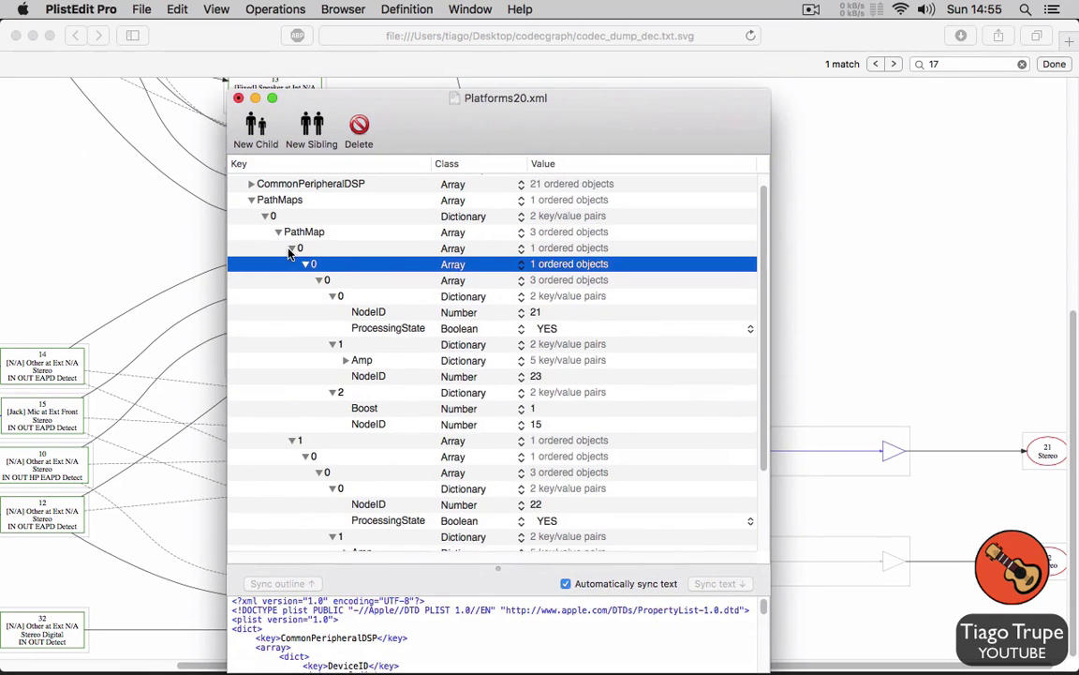
{"action": "left_click", "coordinate": [291, 248]}
{"action": "left_click", "coordinate": [266, 231]}
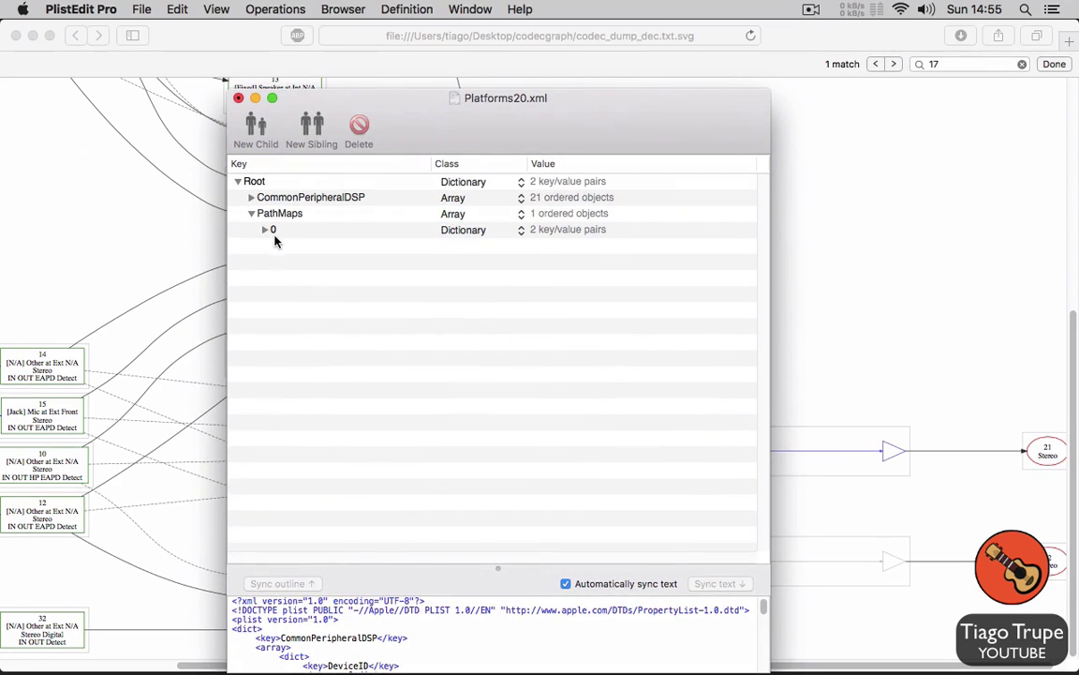
Step: Save Platforms20.xml and leave PlistEdit Pro
{"action": "left_click", "coordinate": [141, 10]}
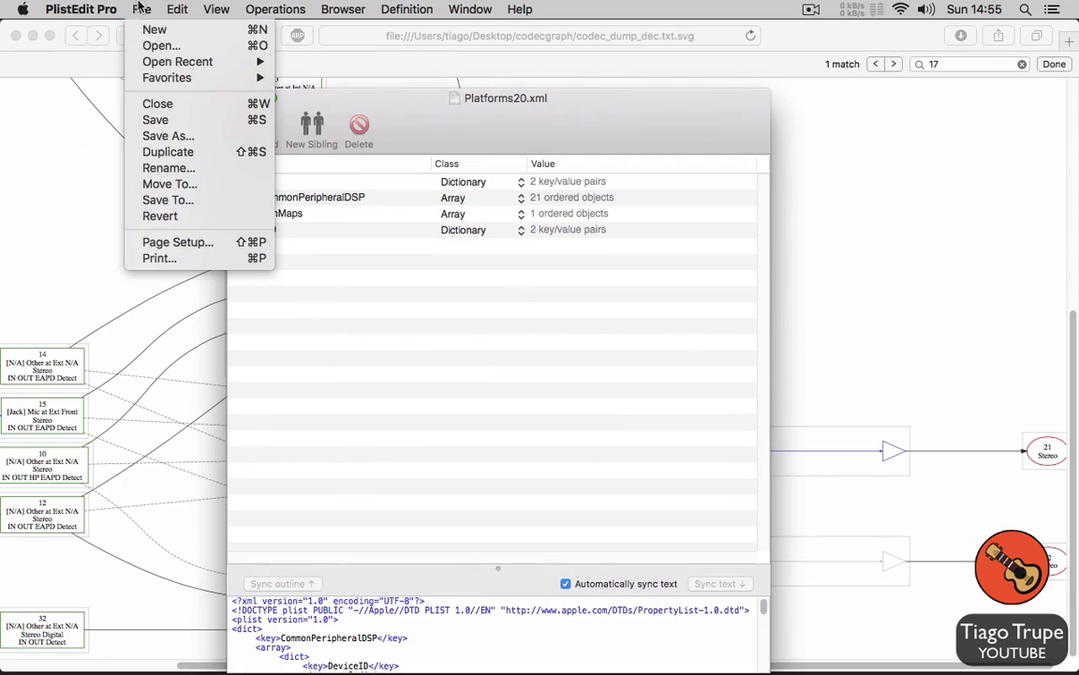
{"action": "left_click", "coordinate": [184, 121]}
{"action": "left_click", "coordinate": [81, 9]}
{"action": "left_click", "coordinate": [147, 215]}
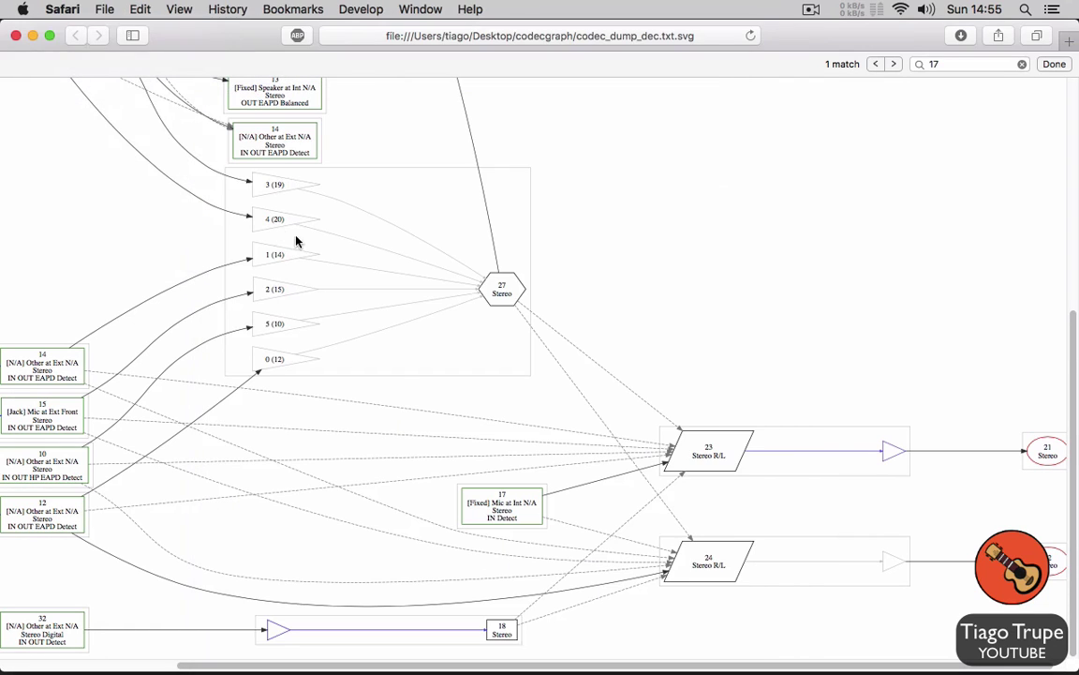
Step: Open the Sound input settings in System Preferences and alternate between Line In and Internal Microphone to compare their input behavior
{"action": "left_click", "coordinate": [925, 9], "text": "alt"}
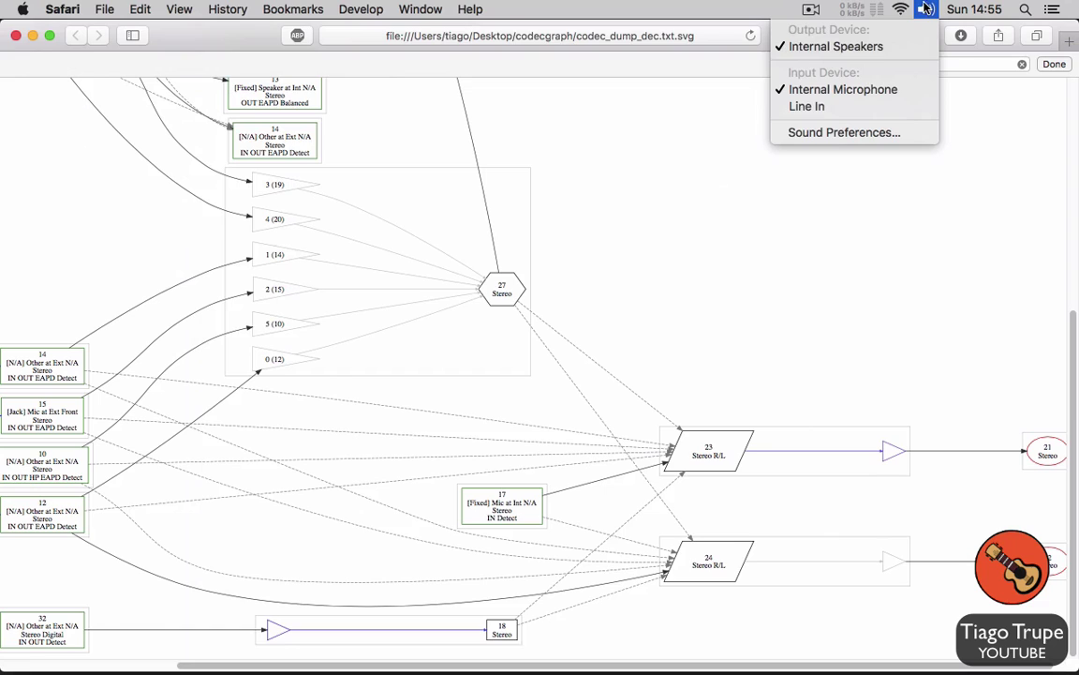
{"action": "left_click", "coordinate": [847, 132]}
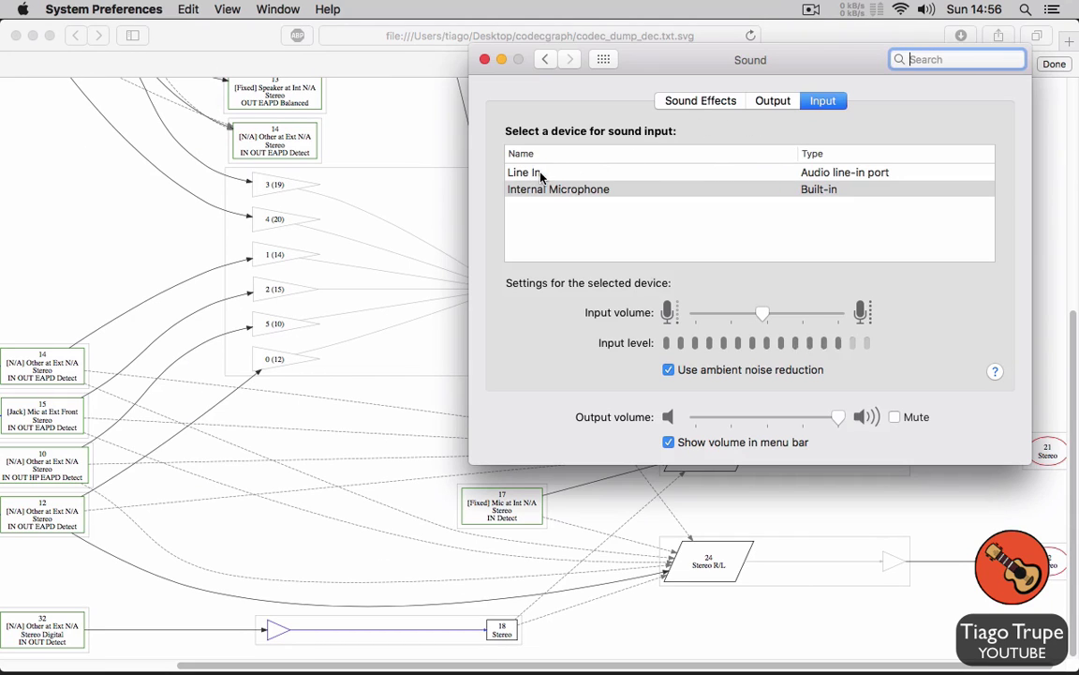
{"action": "left_click", "coordinate": [540, 174]}
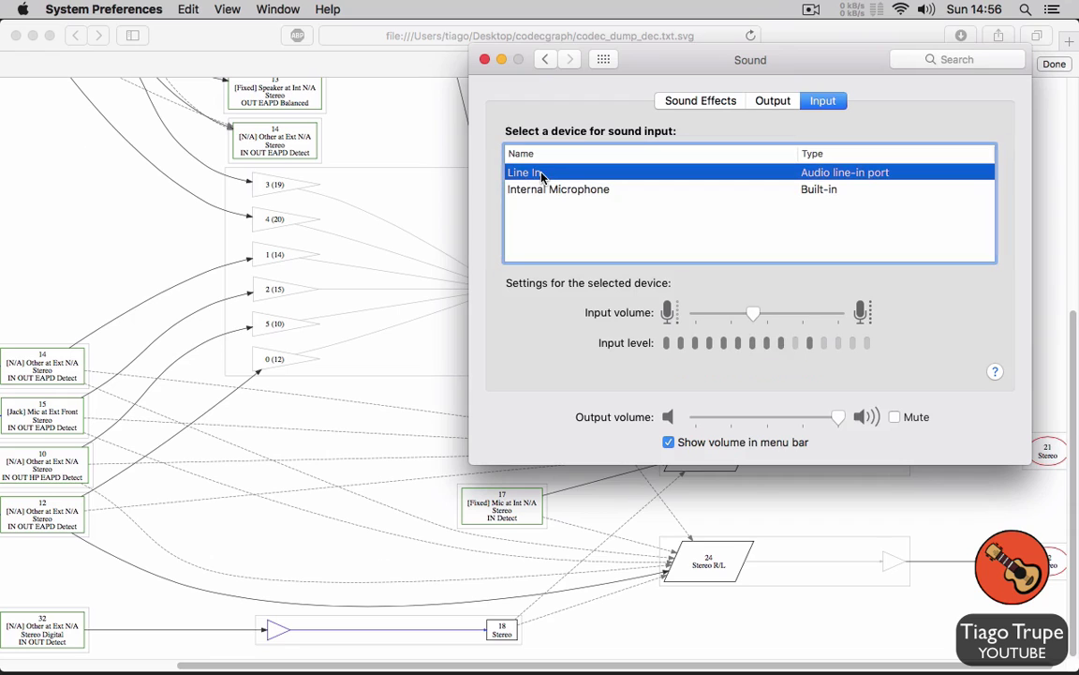
{"action": "left_click", "coordinate": [585, 190]}
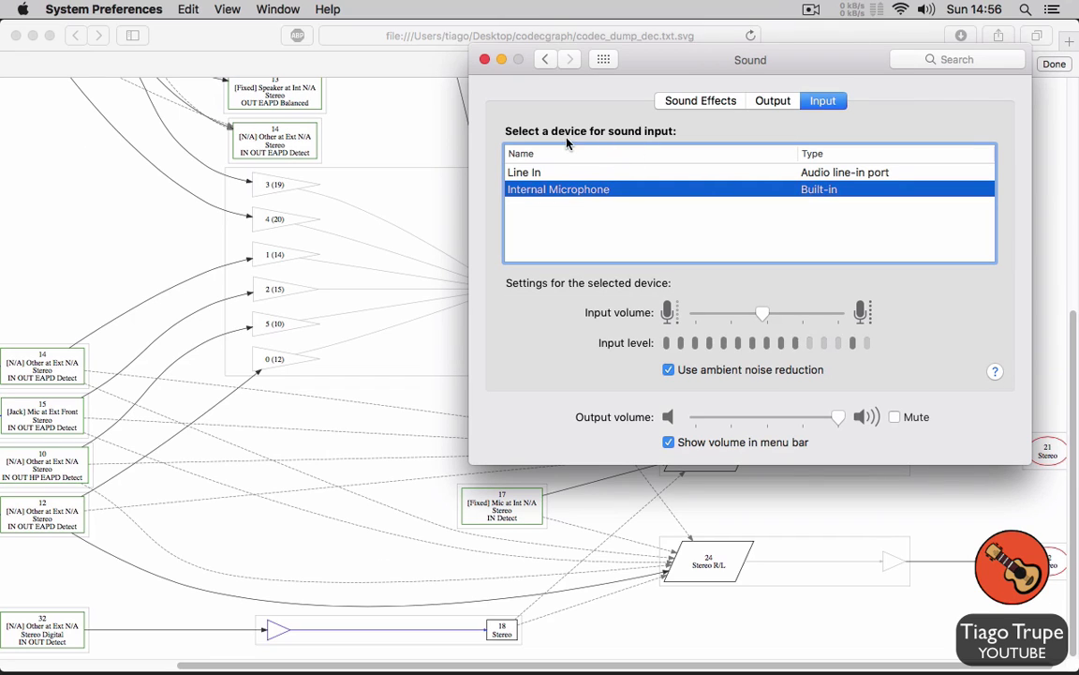
{"action": "left_click", "coordinate": [610, 174]}
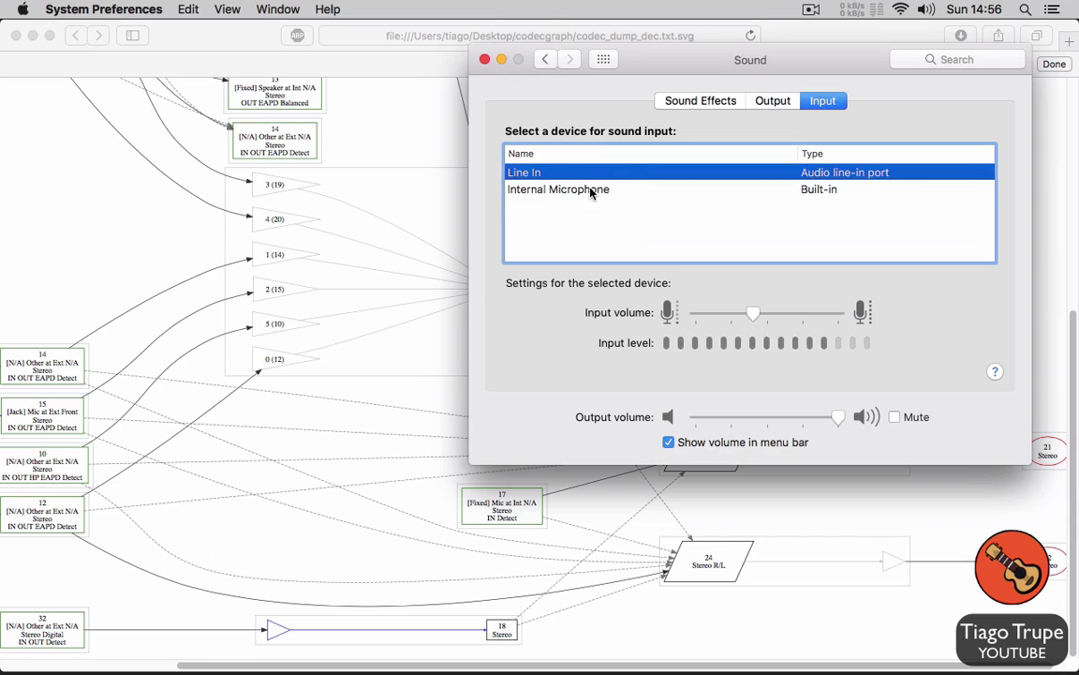
{"action": "left_click", "coordinate": [585, 190]}
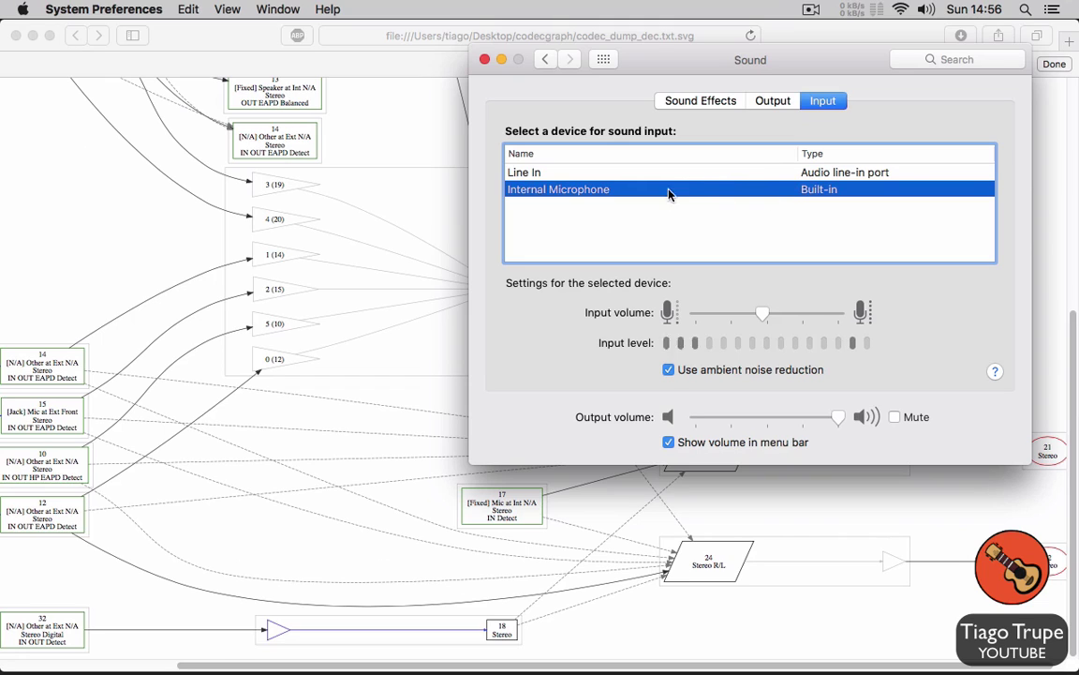
{"action": "left_click", "coordinate": [759, 176]}
{"action": "left_click", "coordinate": [760, 188]}
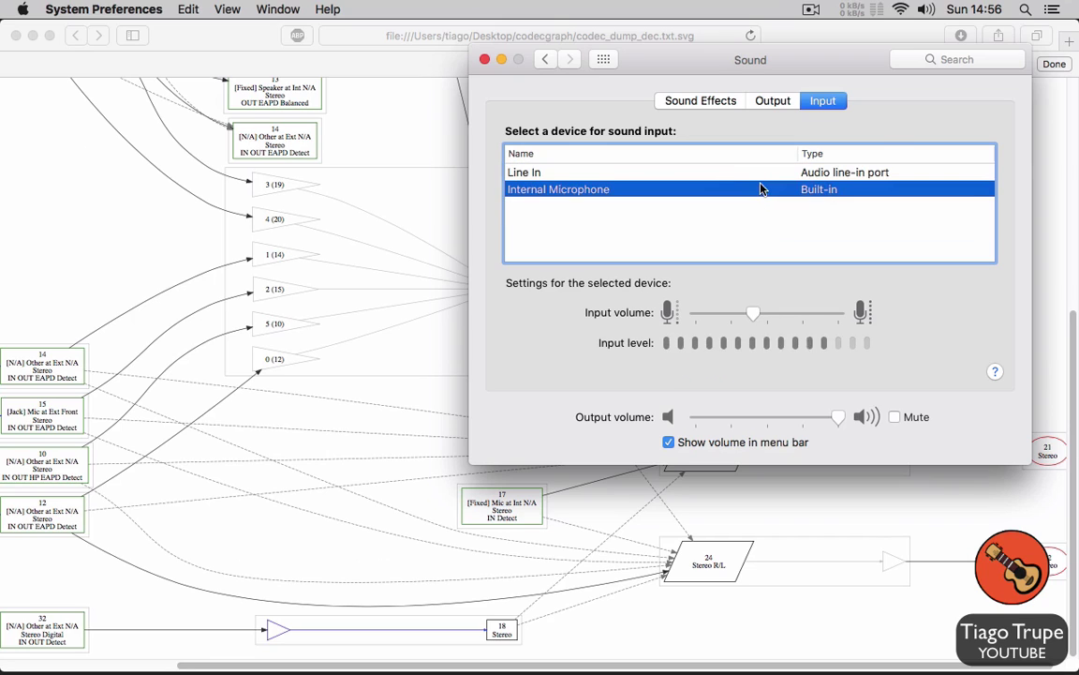
{"action": "left_click", "coordinate": [730, 175]}
{"action": "left_click", "coordinate": [734, 189]}
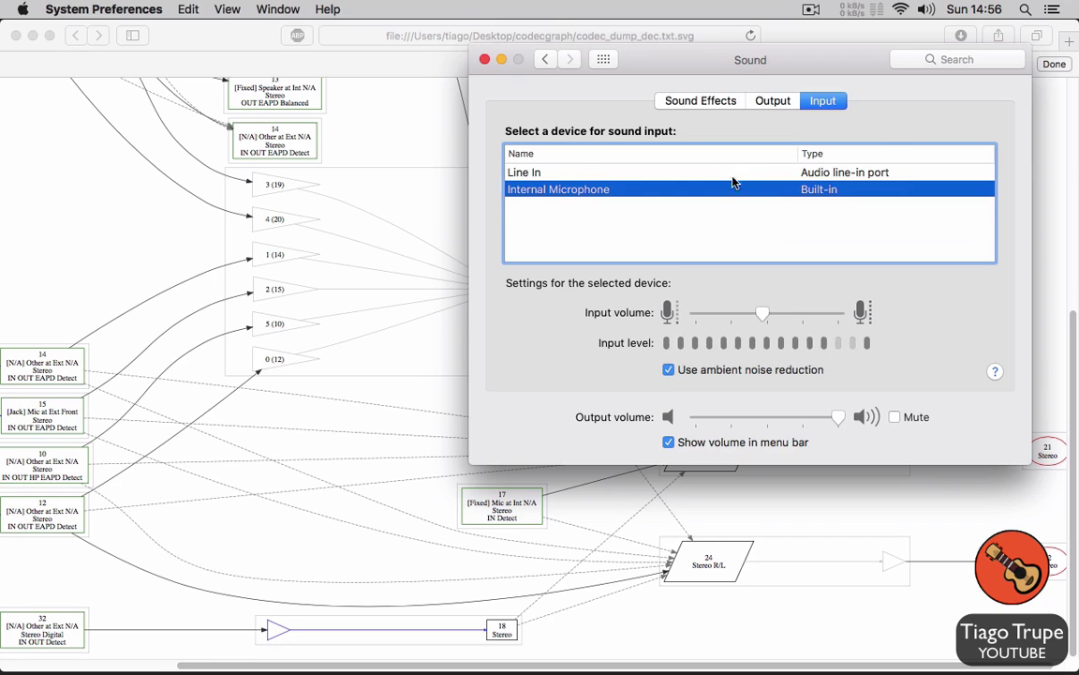
Step: Select Line In as the sound input, and close the Sound preferences, Safari and the codecgraph folder
{"action": "left_click", "coordinate": [607, 175]}
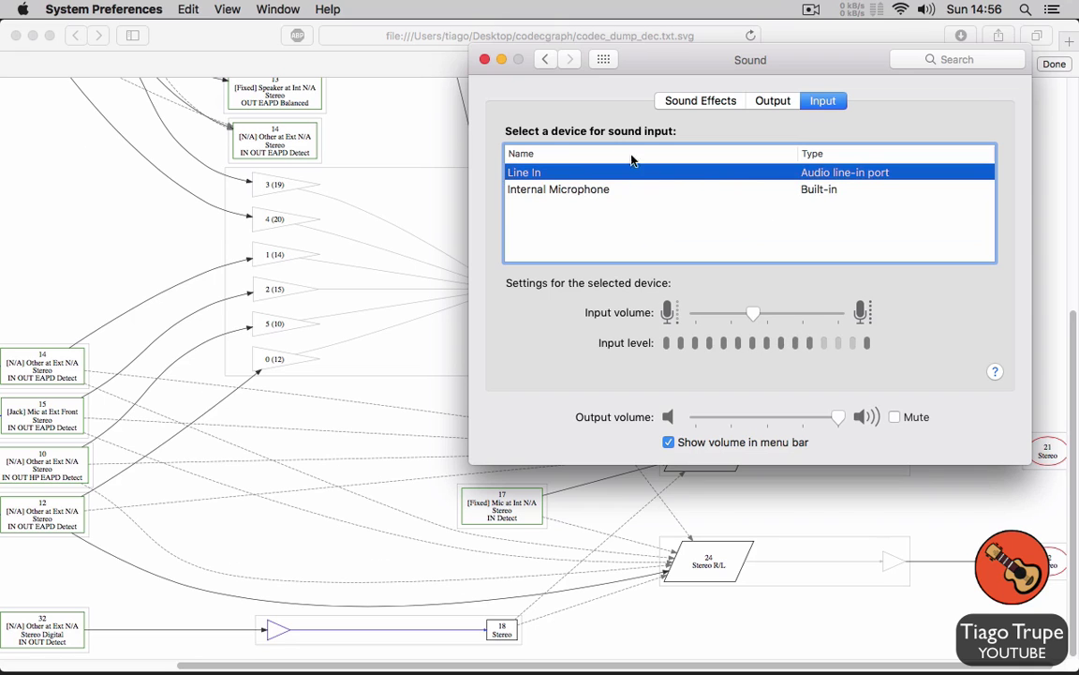
{"action": "left_click", "coordinate": [485, 59]}
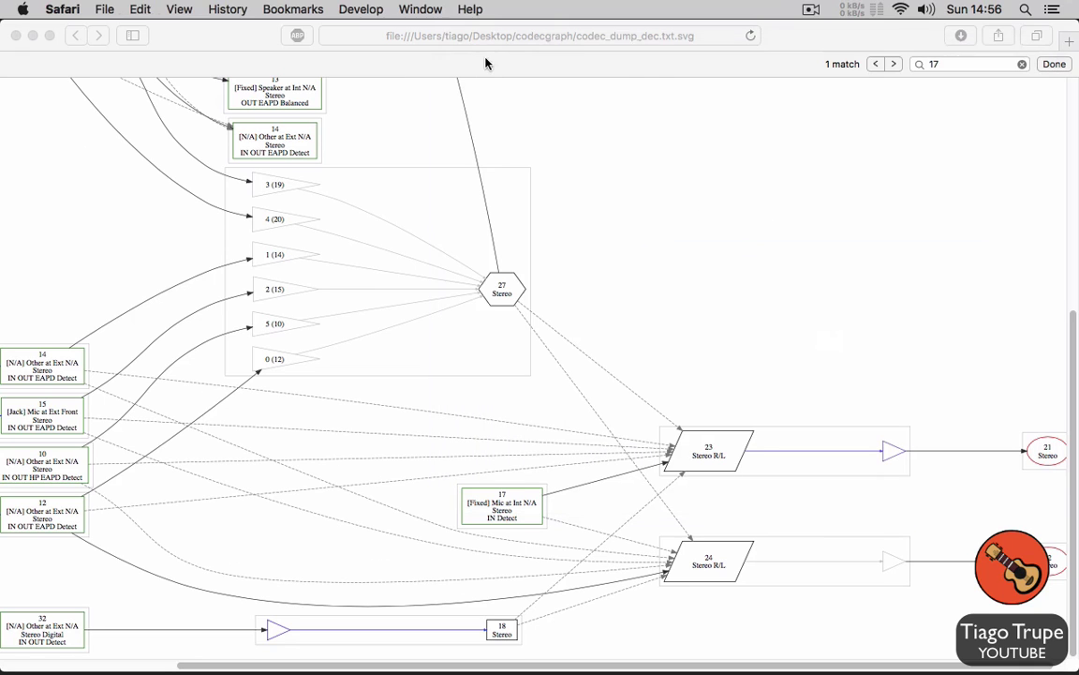
{"action": "left_click", "coordinate": [61, 9]}
{"action": "left_click", "coordinate": [731, 114]}
{"action": "key", "text": "super+q"}
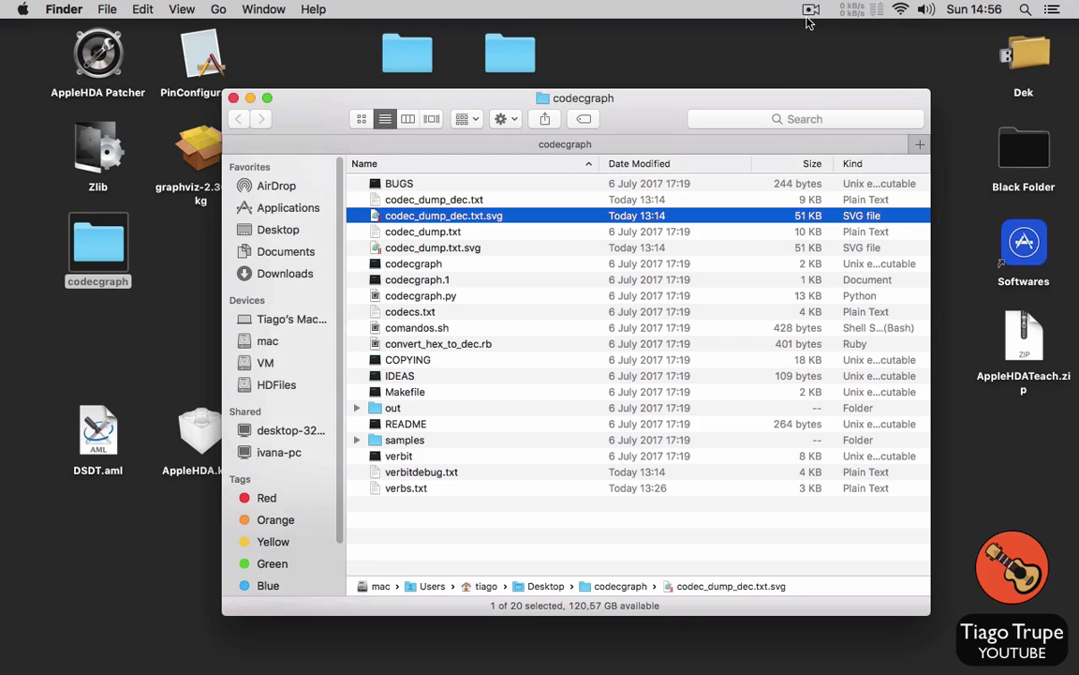
{"action": "left_click", "coordinate": [810, 9]}
{"action": "left_click", "coordinate": [684, 25]}
{"action": "left_click", "coordinate": [234, 97]}
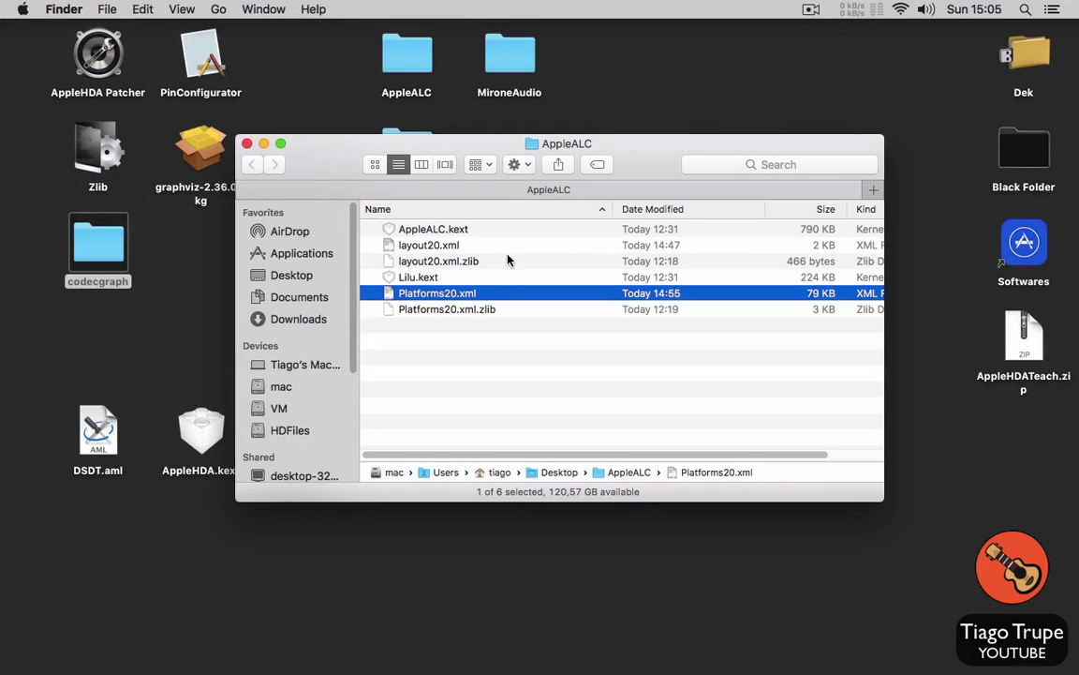
{"action": "left_click", "coordinate": [405, 245]}
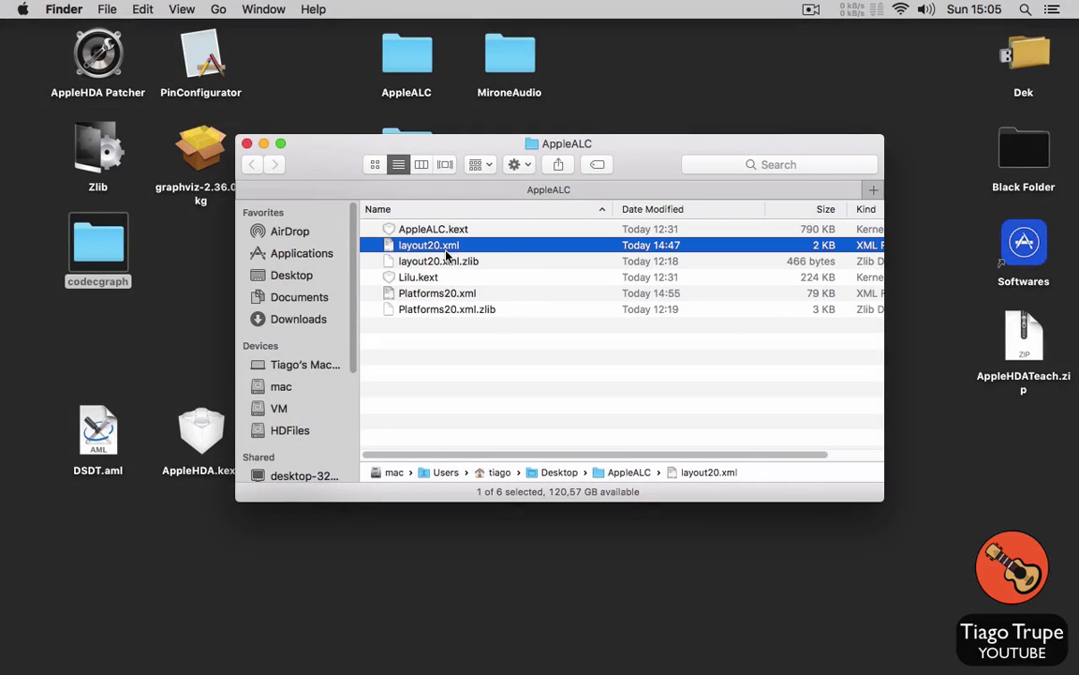
{"action": "left_click", "coordinate": [466, 294]}
{"action": "double_click", "coordinate": [466, 295]}
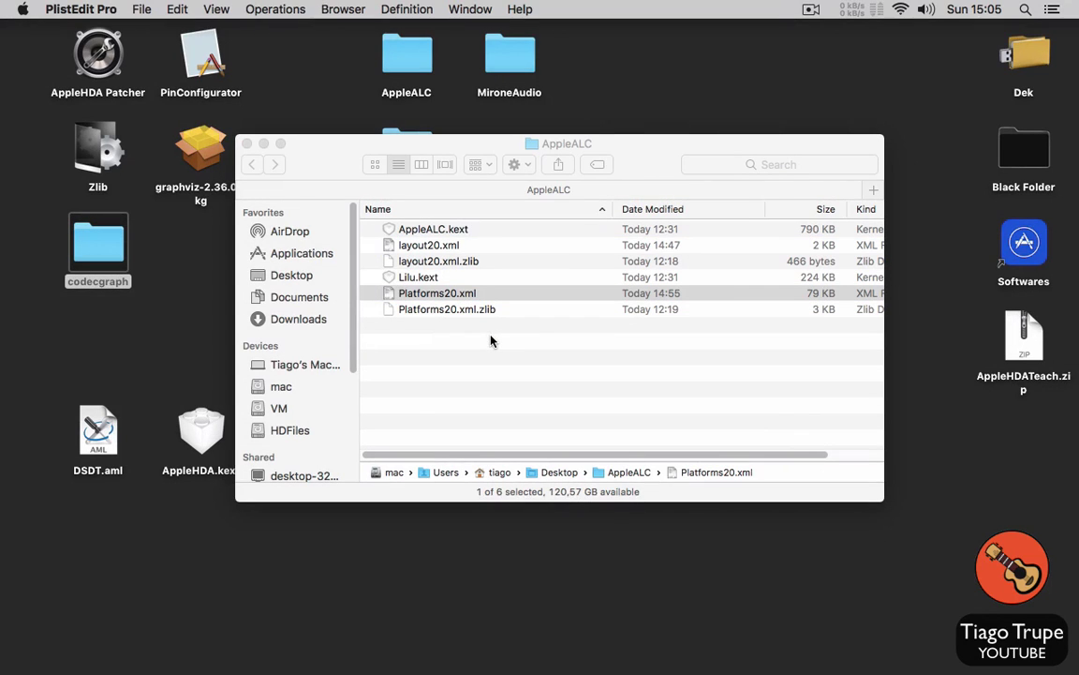
{"action": "left_click", "coordinate": [103, 10]}
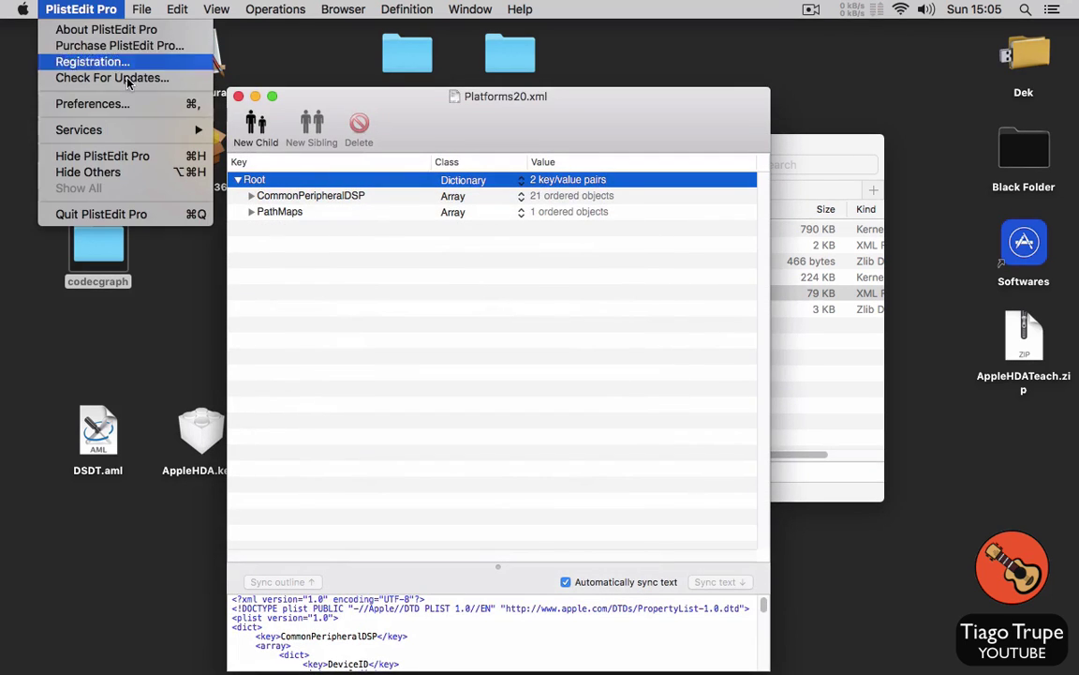
{"action": "left_click", "coordinate": [130, 215]}
{"action": "left_click", "coordinate": [443, 338]}
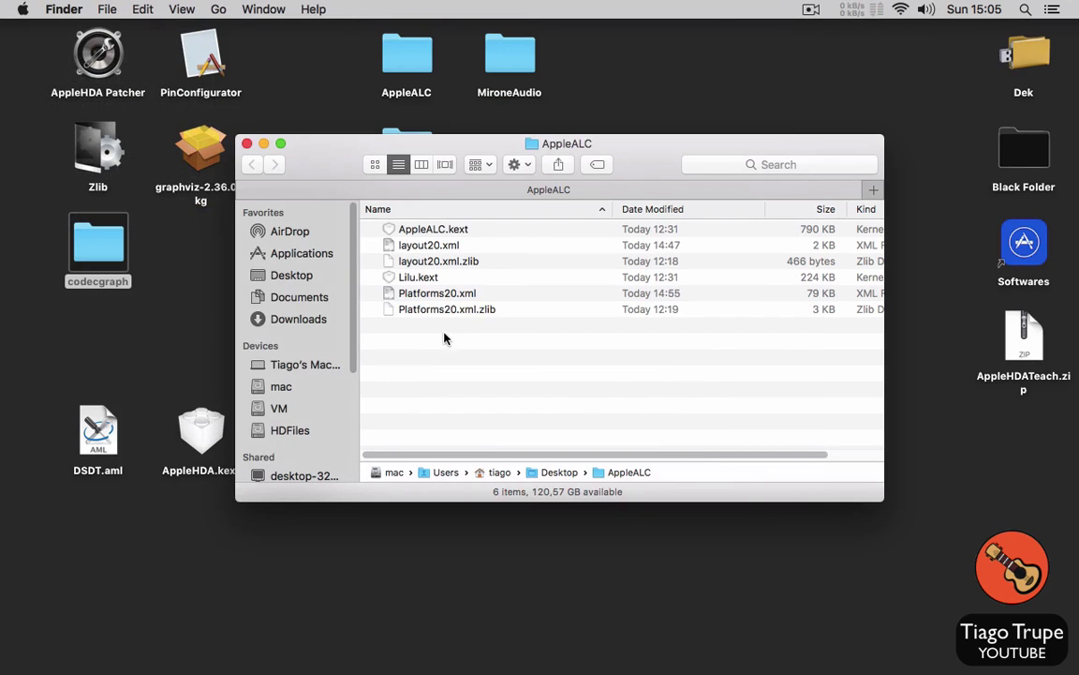
Step: Move the old layout20.xml.zlib and Platforms20.xml.zlib files from the AppleALC folder to the Trash
{"action": "left_click", "coordinate": [446, 310]}
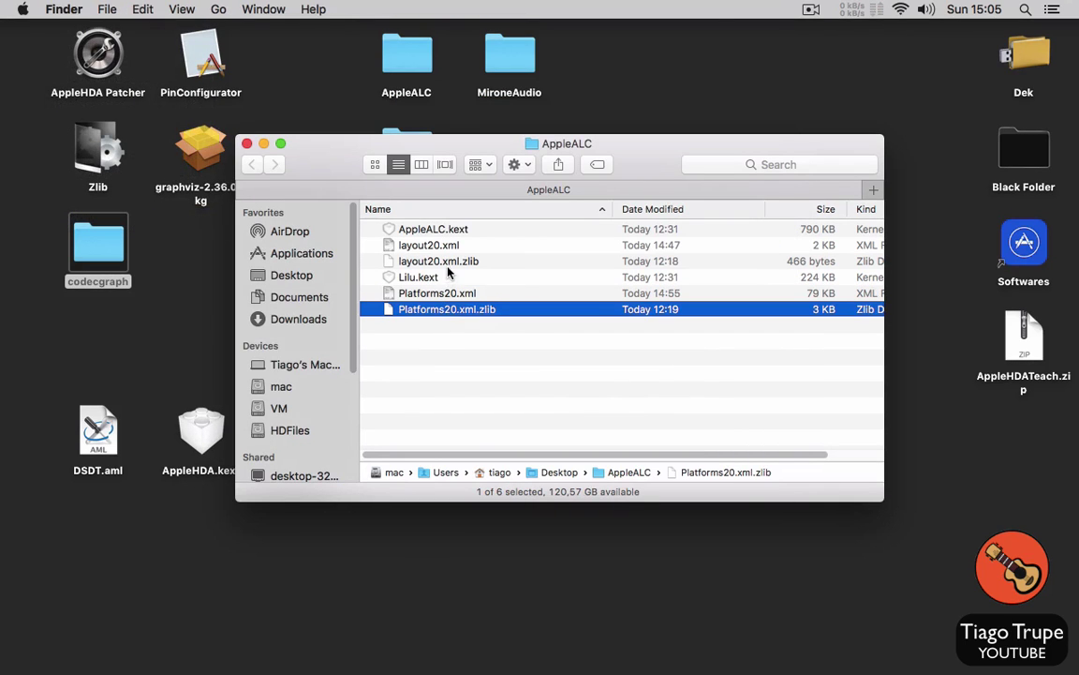
{"action": "left_click", "coordinate": [447, 262], "text": "super"}
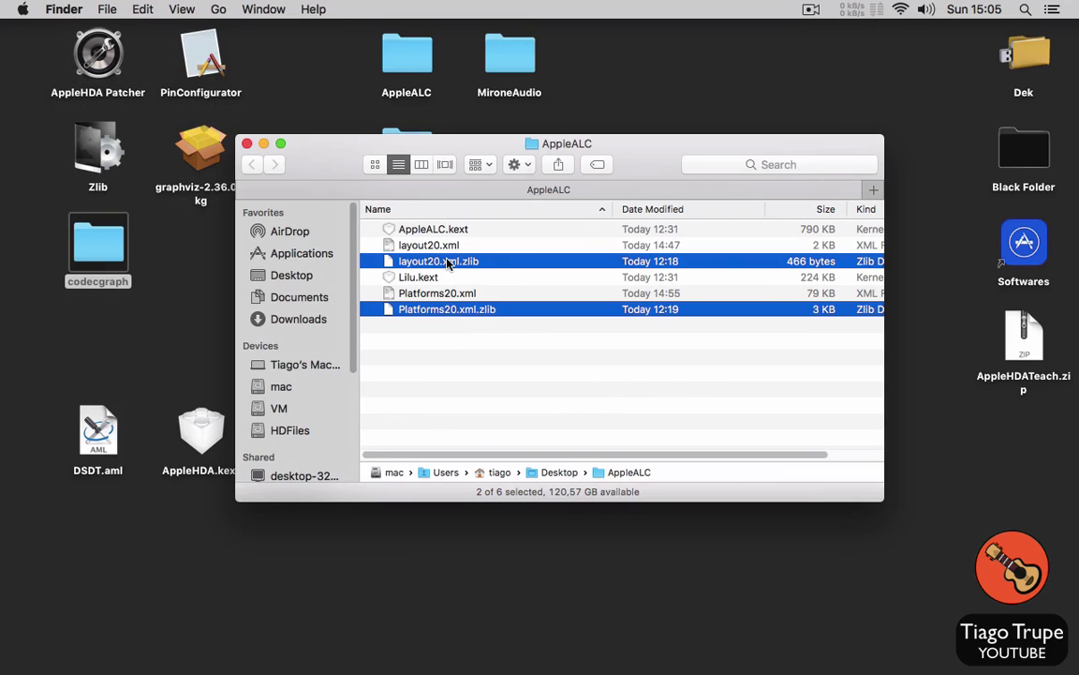
{"action": "key", "text": "super+BackSpace"}
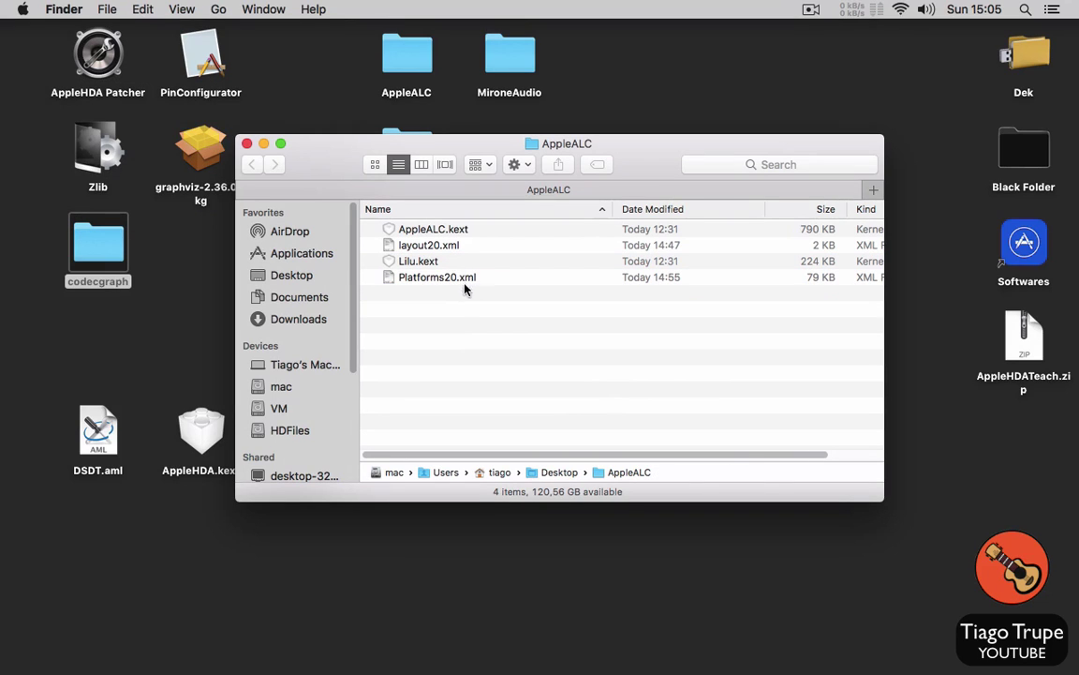
Step: Rename Platforms20.xml in the AppleALC folder to Platforms.xml
{"action": "left_click", "coordinate": [451, 279]}
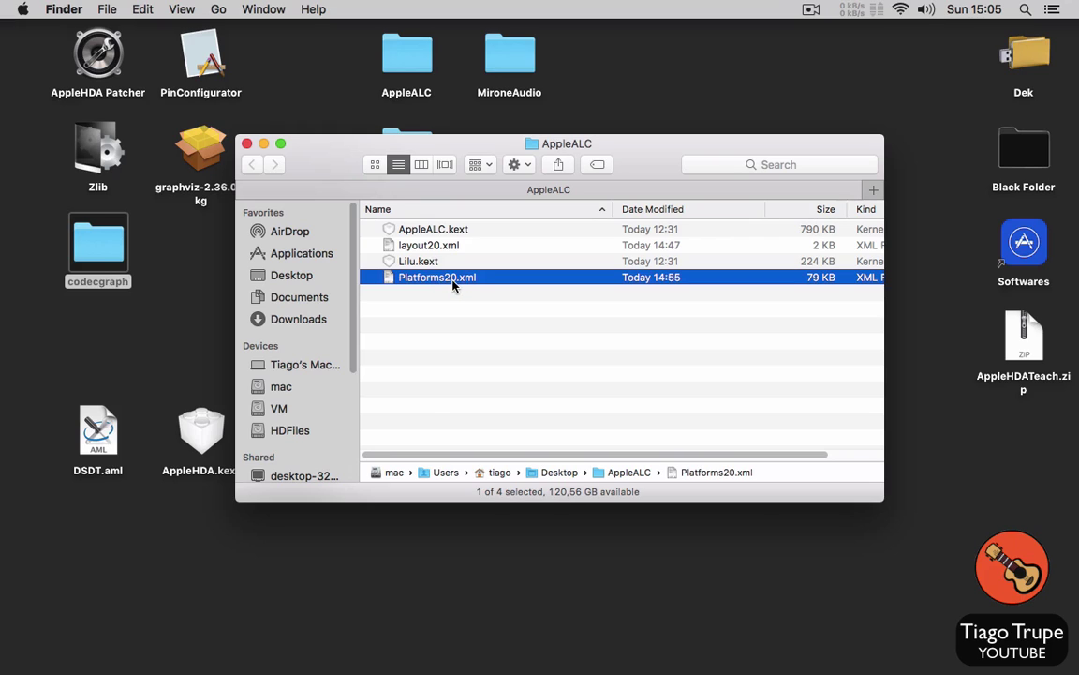
{"action": "left_click", "coordinate": [441, 278]}
{"action": "left_click", "coordinate": [459, 280]}
{"action": "key", "text": "BackSpace"}
{"action": "key", "text": "BackSpace"}
{"action": "key", "text": "Return"}
Step: Compress Platforms.xml with Zlib, quit Zlib and select the resulting Platforms.xml.zlib
{"action": "right_click", "coordinate": [409, 286]}
{"action": "mouse_move", "coordinate": [534, 304]}
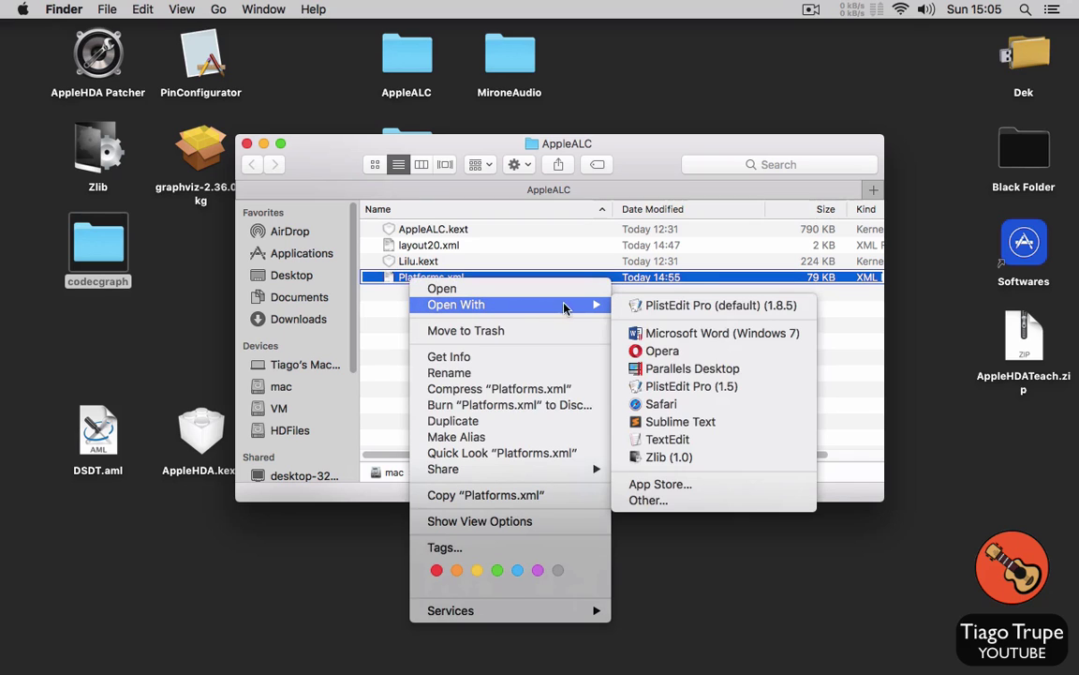
{"action": "left_click", "coordinate": [655, 457]}
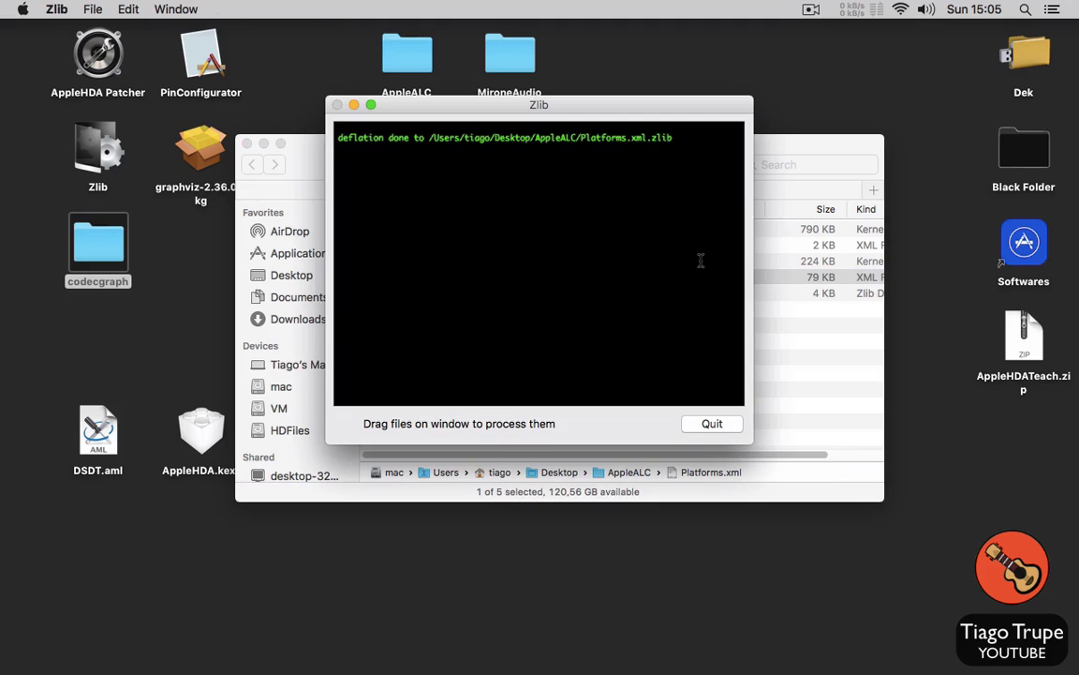
{"action": "left_click", "coordinate": [712, 424]}
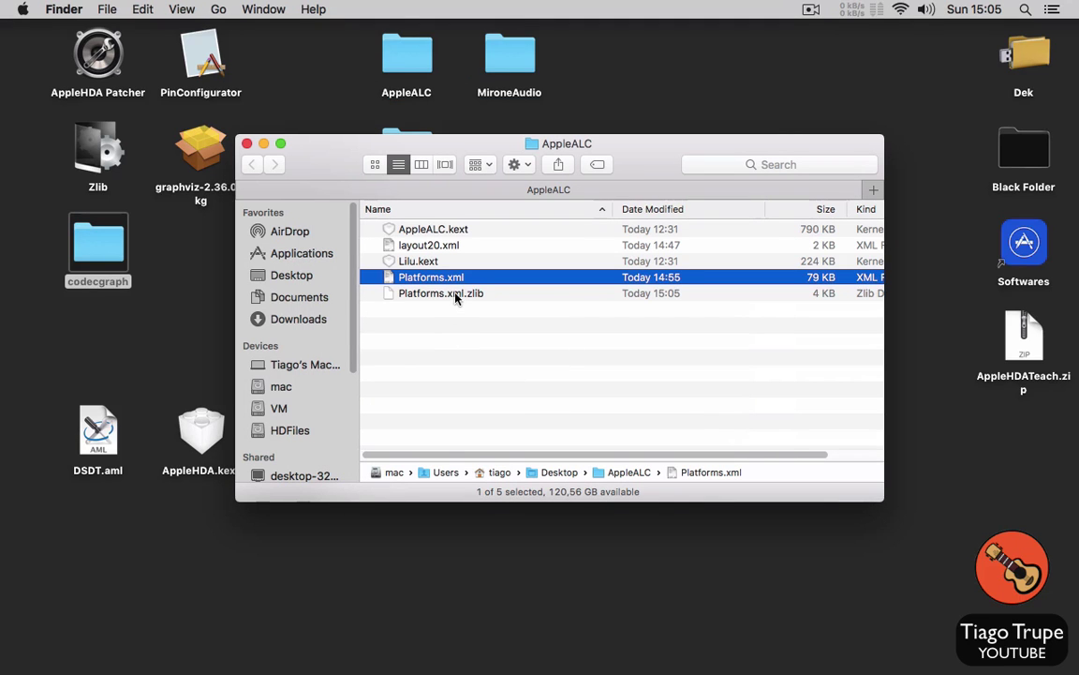
{"action": "left_click", "coordinate": [456, 295]}
Step: Compress layout20.xml with Zlib and quit Zlib
{"action": "left_click", "coordinate": [450, 245]}
{"action": "right_click", "coordinate": [452, 244]}
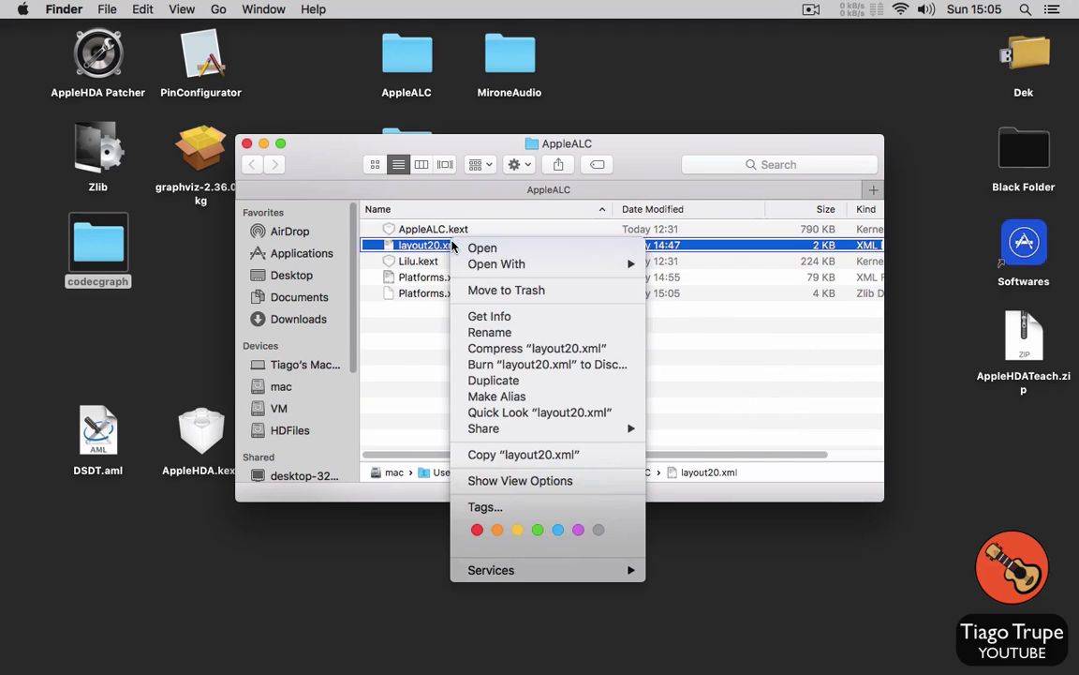
{"action": "mouse_move", "coordinate": [496, 263]}
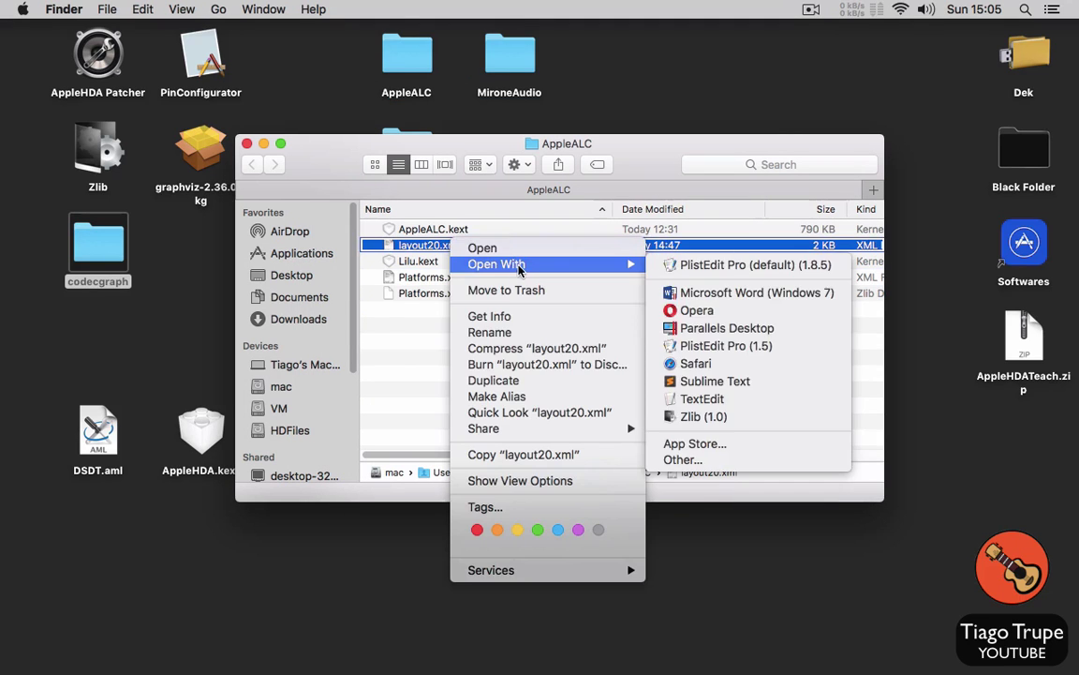
{"action": "left_click", "coordinate": [702, 416]}
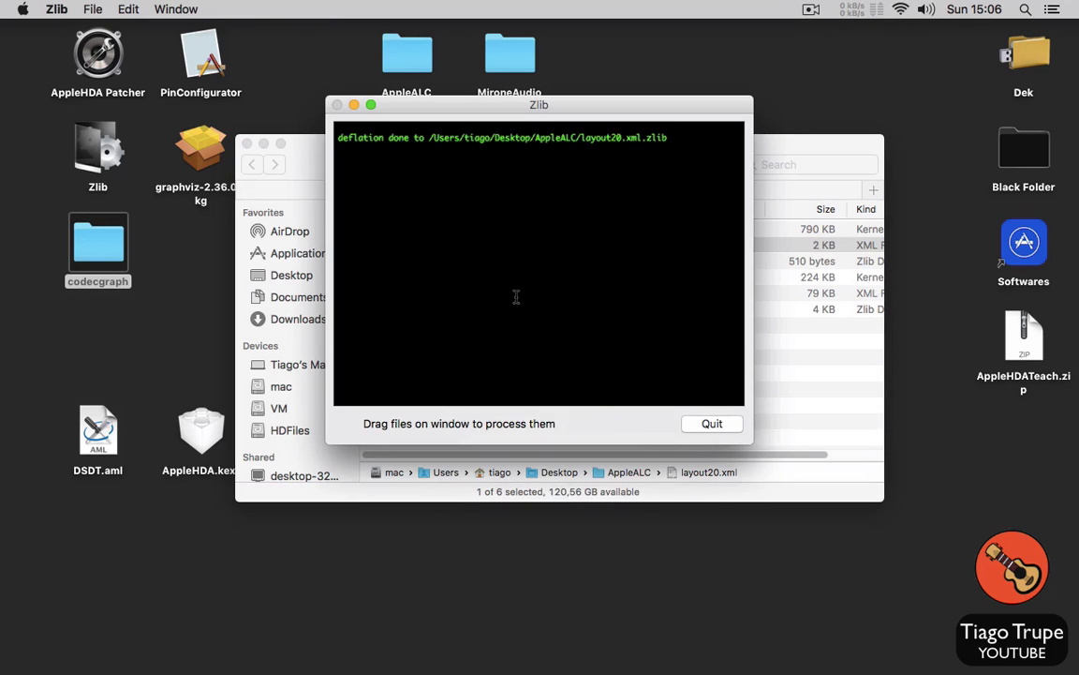
{"action": "left_click", "coordinate": [709, 423]}
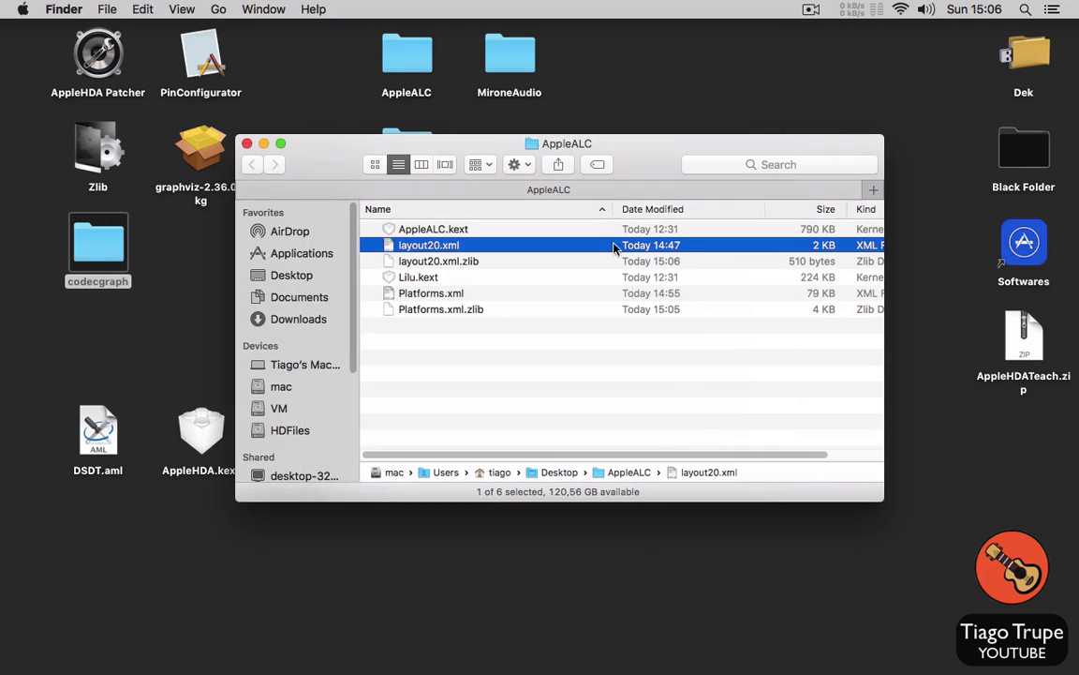
Step: Uncover the full Patched AppleHDA folder on the desktop, and copy layout20.xml.zlib and Platforms.xml.zlib from the AppleALC folder
{"action": "left_click_drag", "start_coordinate": [620, 154], "coordinate": [621, 264]}
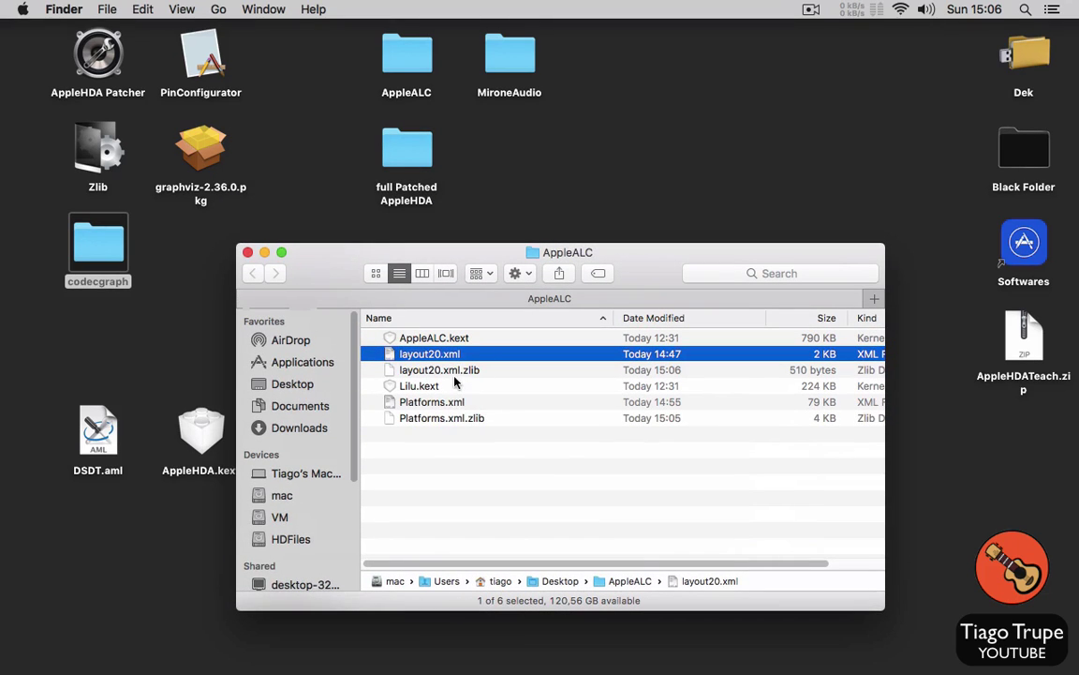
{"action": "left_click", "coordinate": [478, 419]}
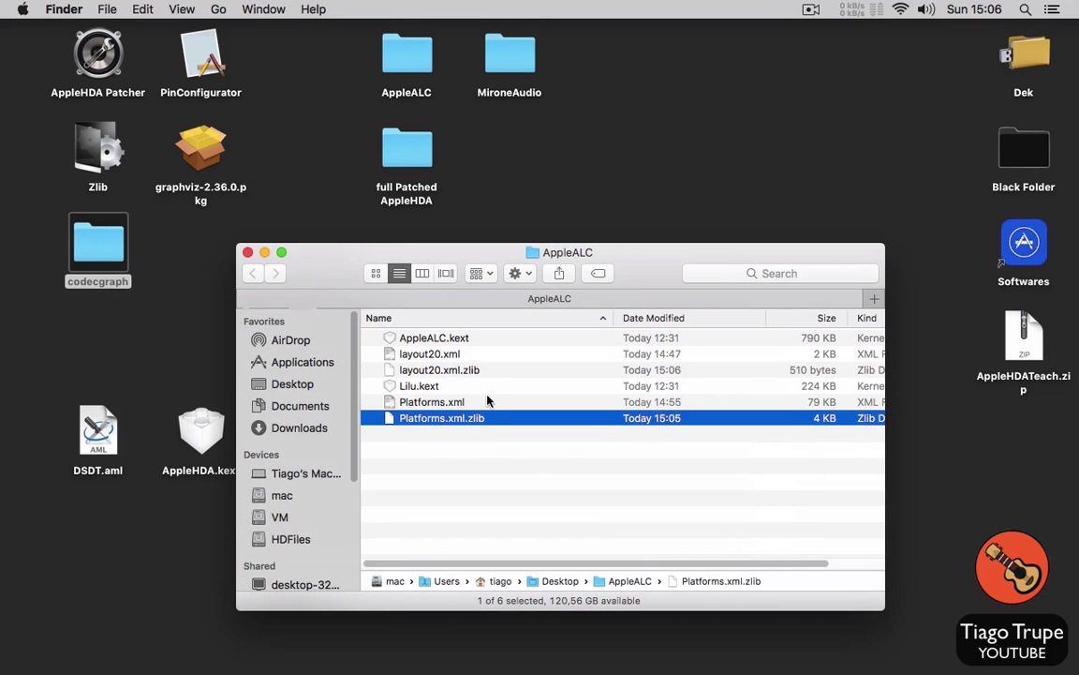
{"action": "left_click", "coordinate": [473, 370], "text": "super"}
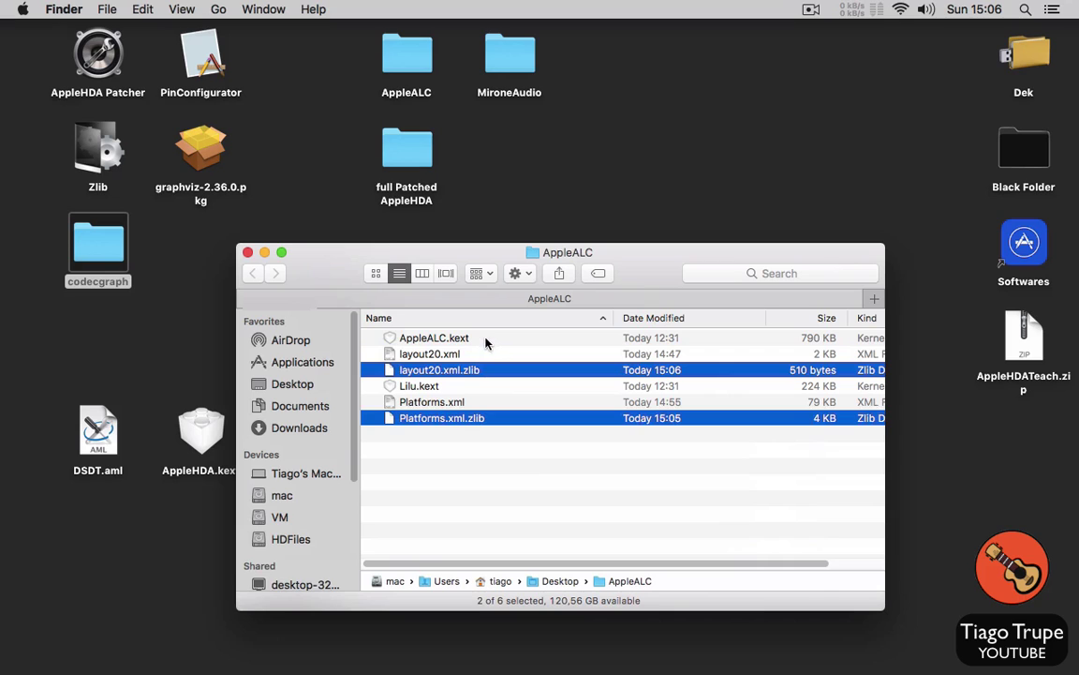
Step: Open the full Patched AppleHDA folder and move its layout3 and Platforms XML and zlib files to the Trash
{"action": "left_click", "coordinate": [413, 153]}
{"action": "double_click", "coordinate": [413, 153]}
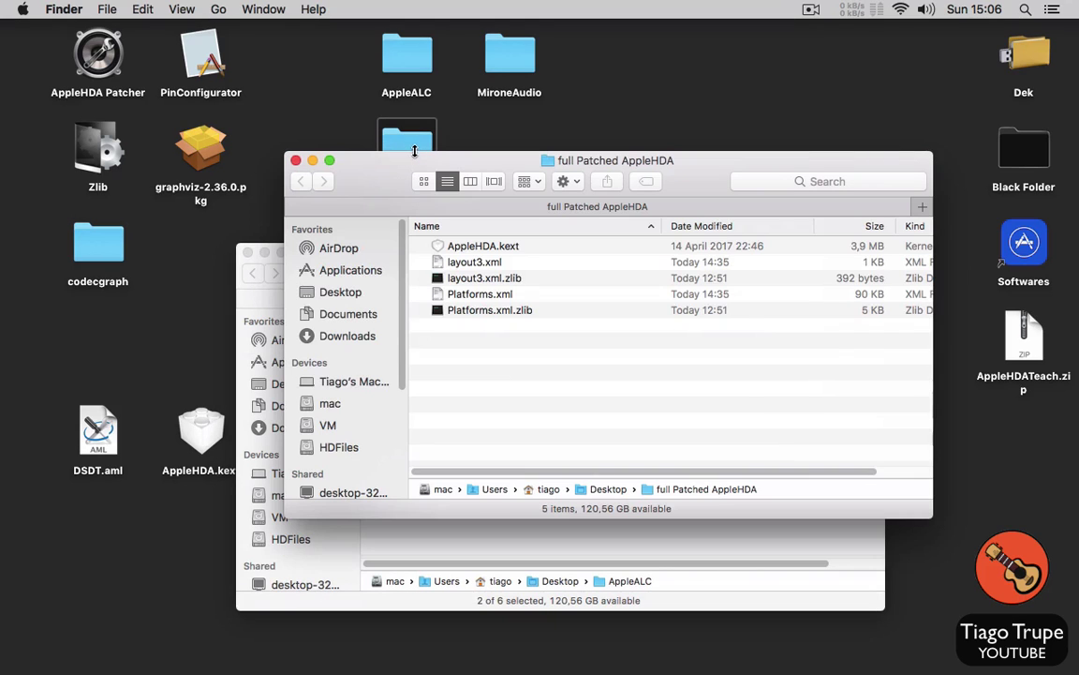
{"action": "left_click_drag", "start_coordinate": [498, 361], "coordinate": [501, 266]}
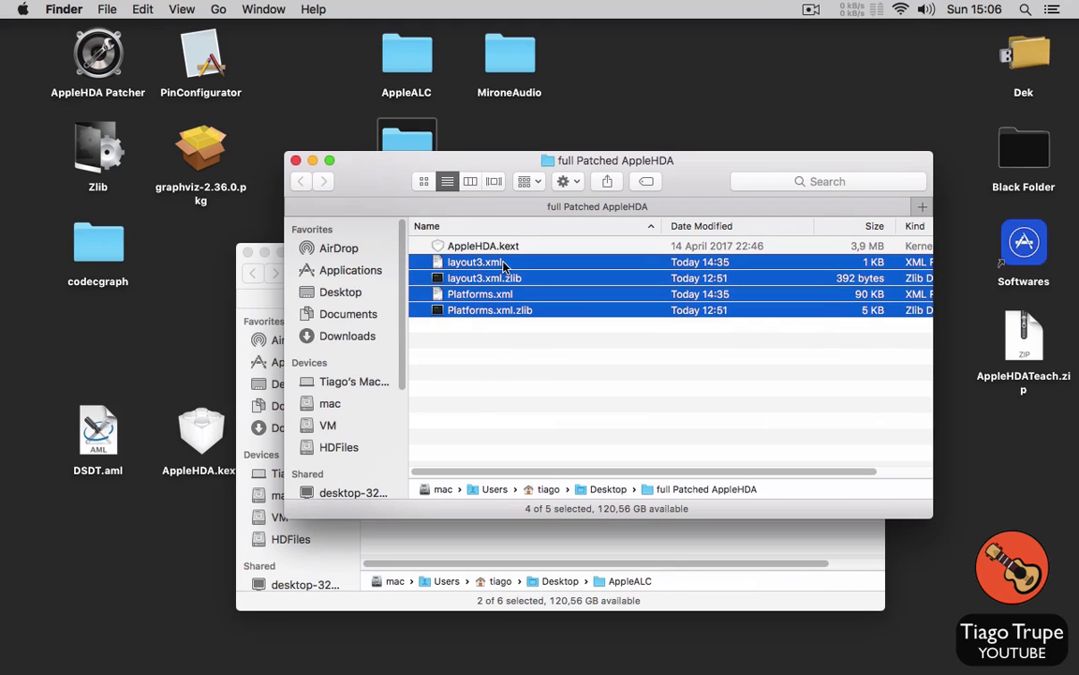
{"action": "key", "text": "super+BackSpace"}
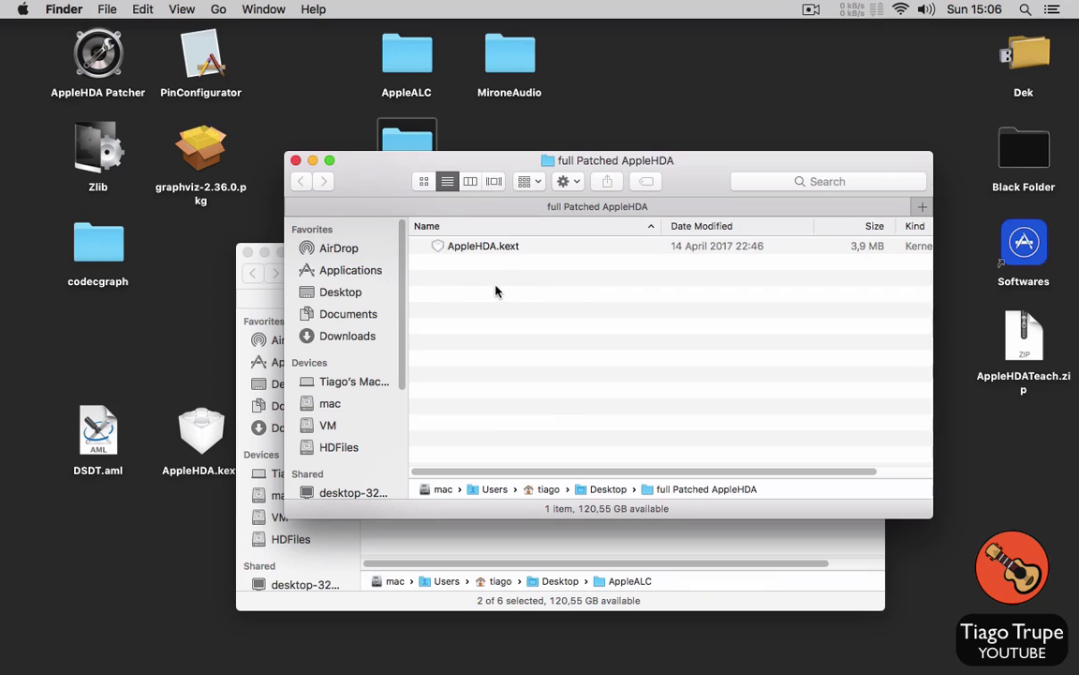
Step: Paste layout20.xml.zlib and Platforms.xml.zlib beside AppleHDA.kext, and copy both pasted files from there
{"action": "key", "text": "super+v"}
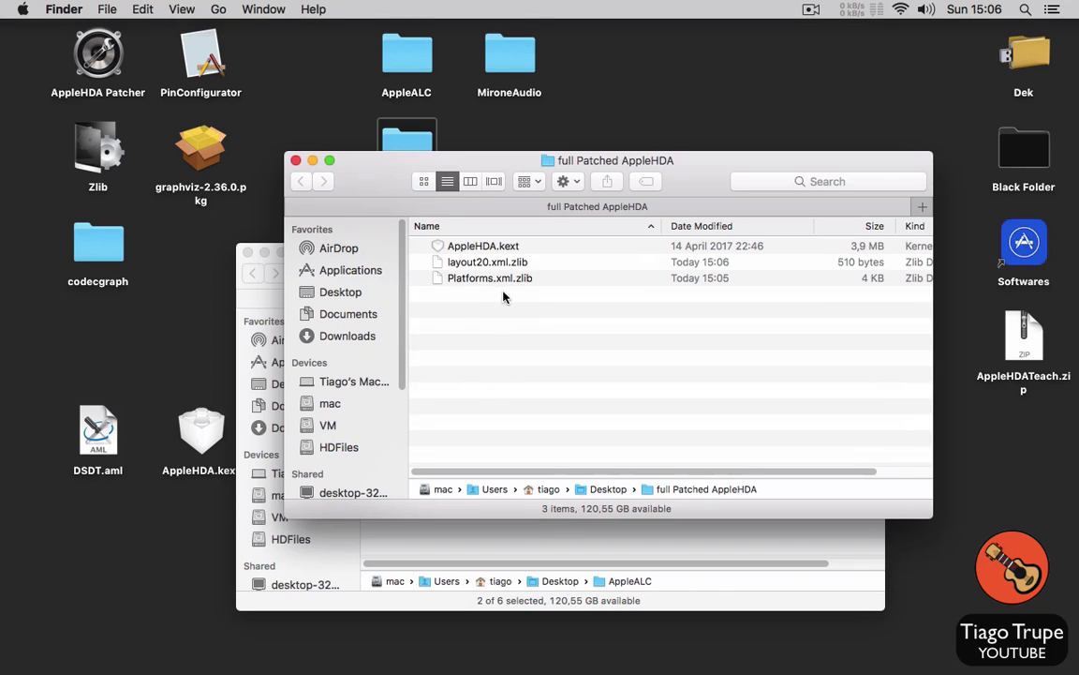
{"action": "left_click", "coordinate": [497, 278]}
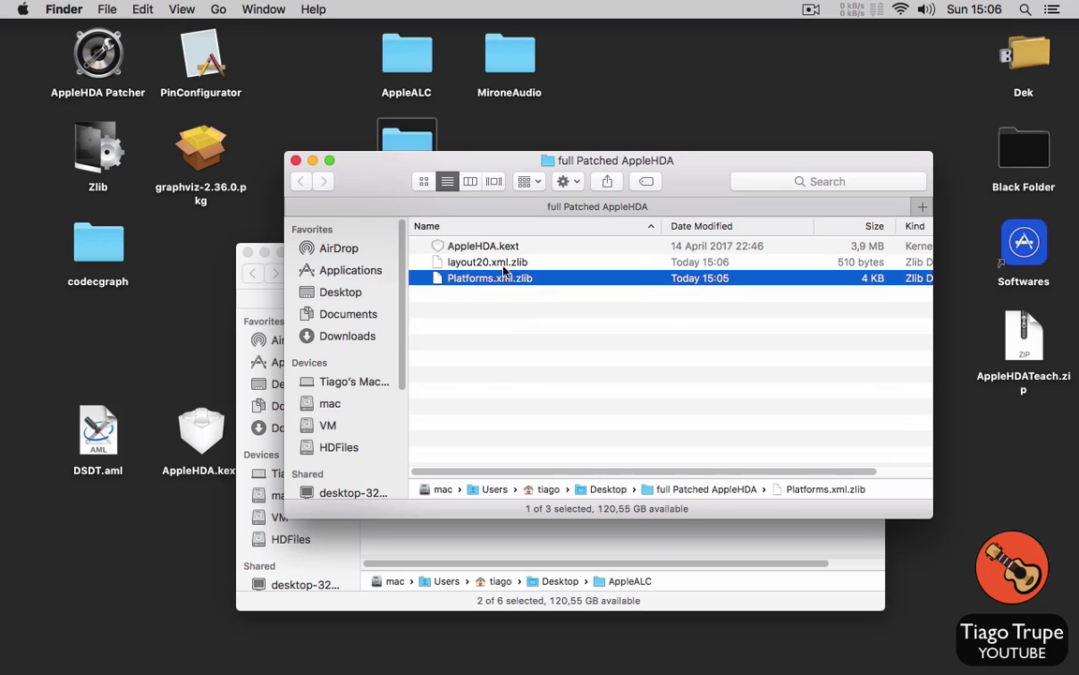
{"action": "left_click", "coordinate": [504, 265], "text": "shift"}
{"action": "key", "text": "super+c"}
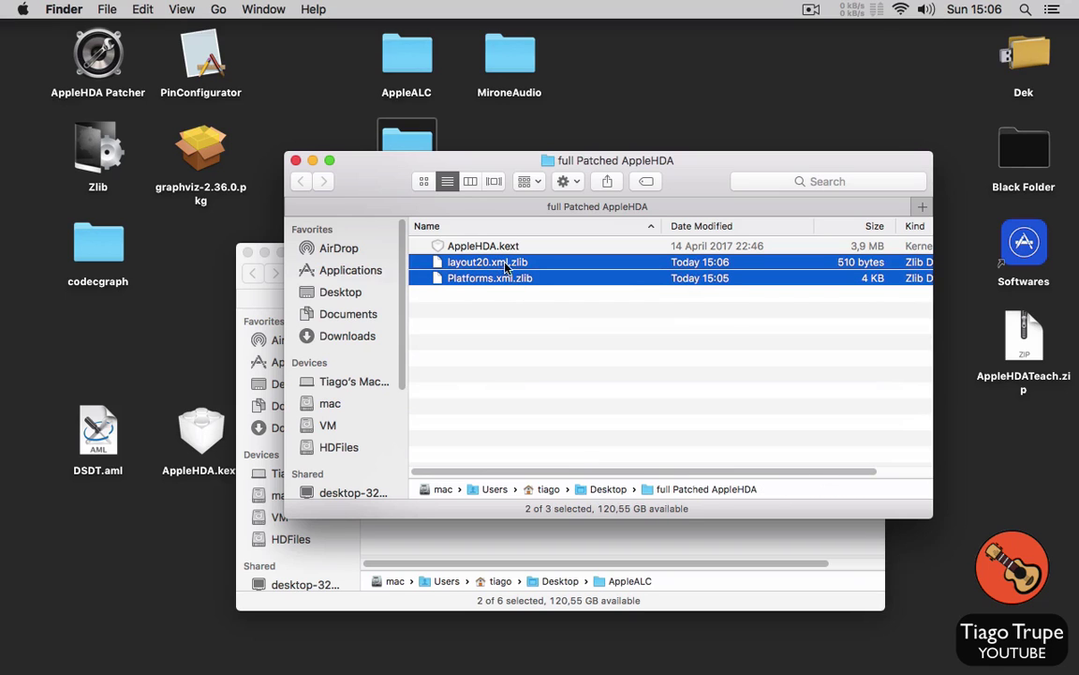
Step: Show the package contents of AppleHDA.kext and open its Contents/Resources folder
{"action": "left_click", "coordinate": [498, 247]}
{"action": "right_click", "coordinate": [499, 247]}
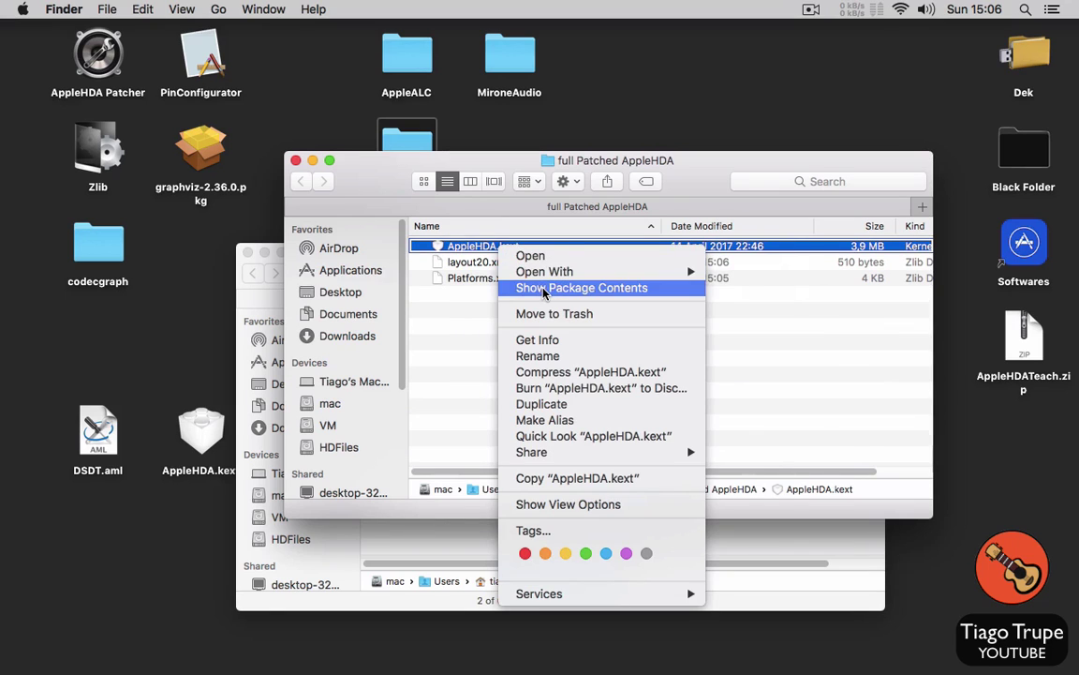
{"action": "left_click", "coordinate": [543, 290]}
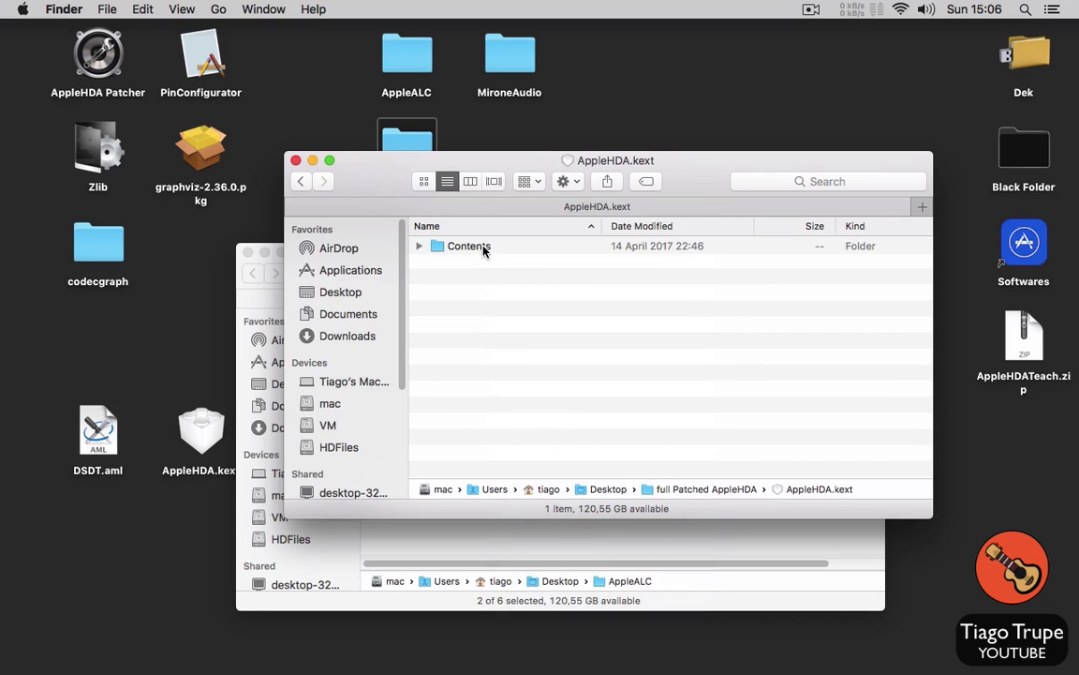
{"action": "double_click", "coordinate": [484, 248]}
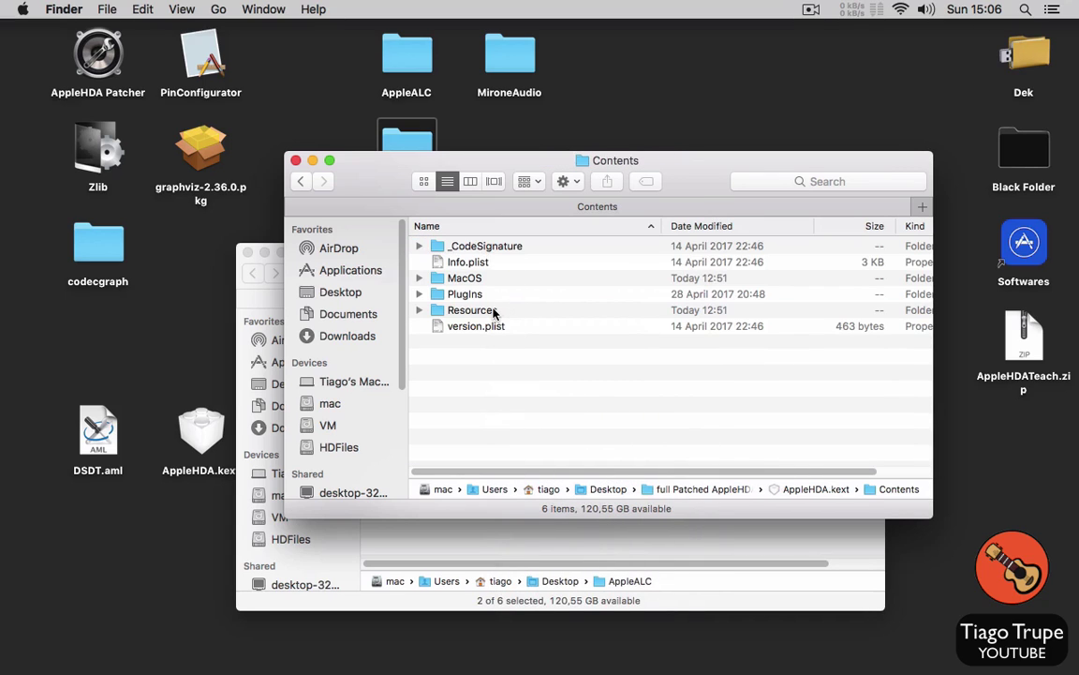
{"action": "double_click", "coordinate": [494, 313]}
{"action": "scroll", "coordinate": [493, 312], "scroll_direction": "down", "scroll_amount": 20}
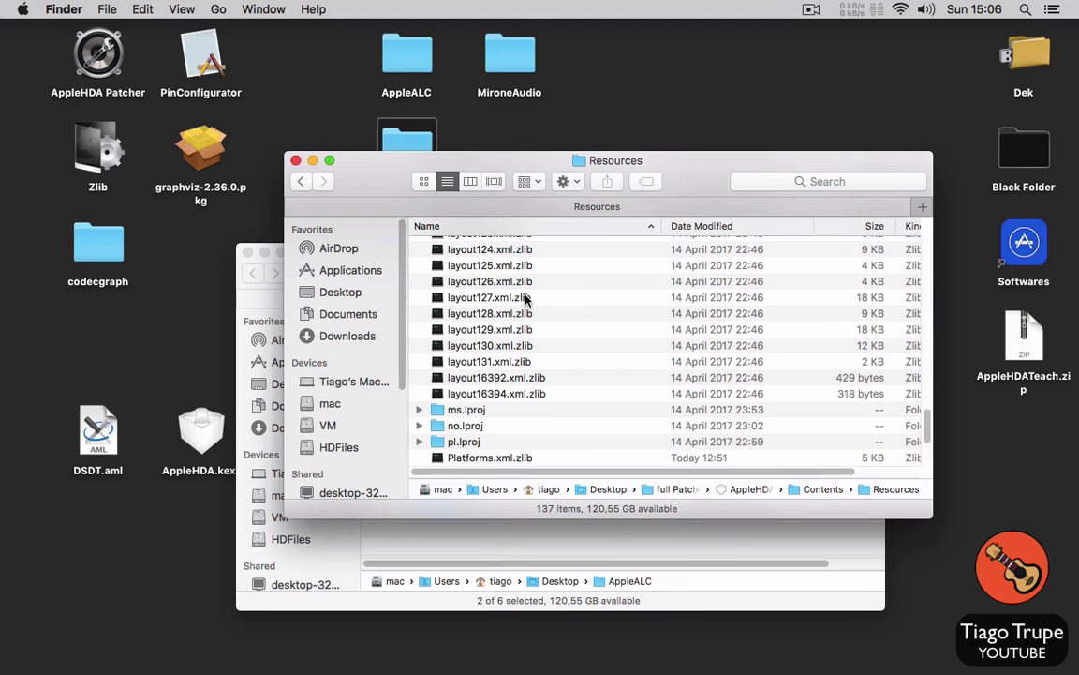
Step: Move the two copied zlib files into Resources, replacing the existing layout20.xml.zlib and Platforms.xml.zlib
{"action": "key", "text": "super+alt+v"}
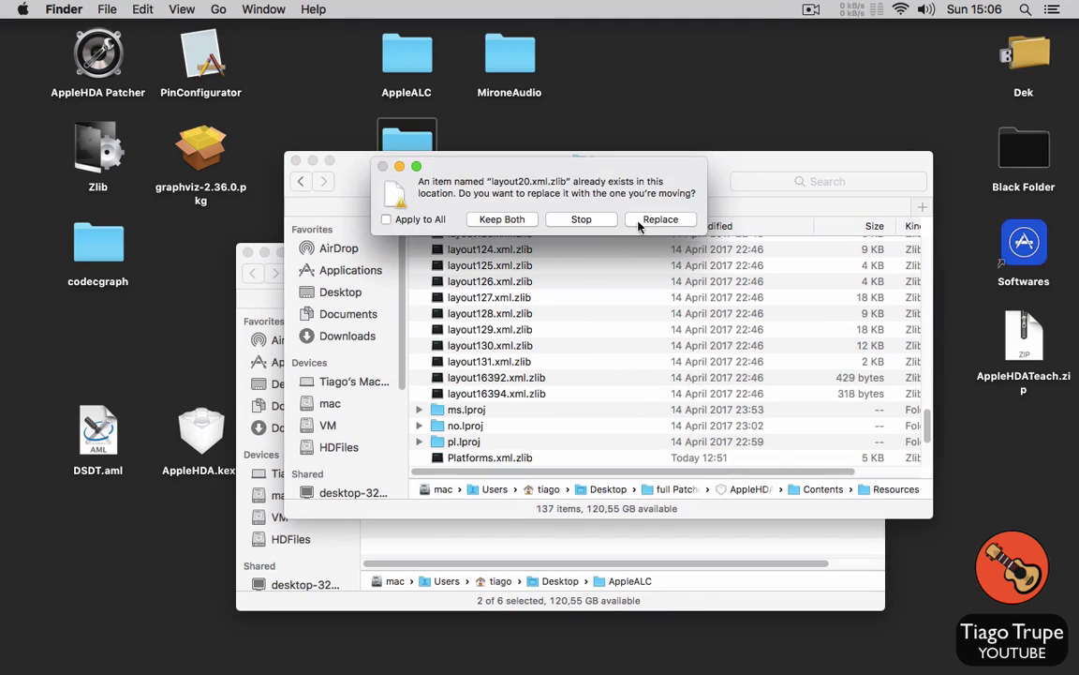
{"action": "left_click", "coordinate": [646, 221]}
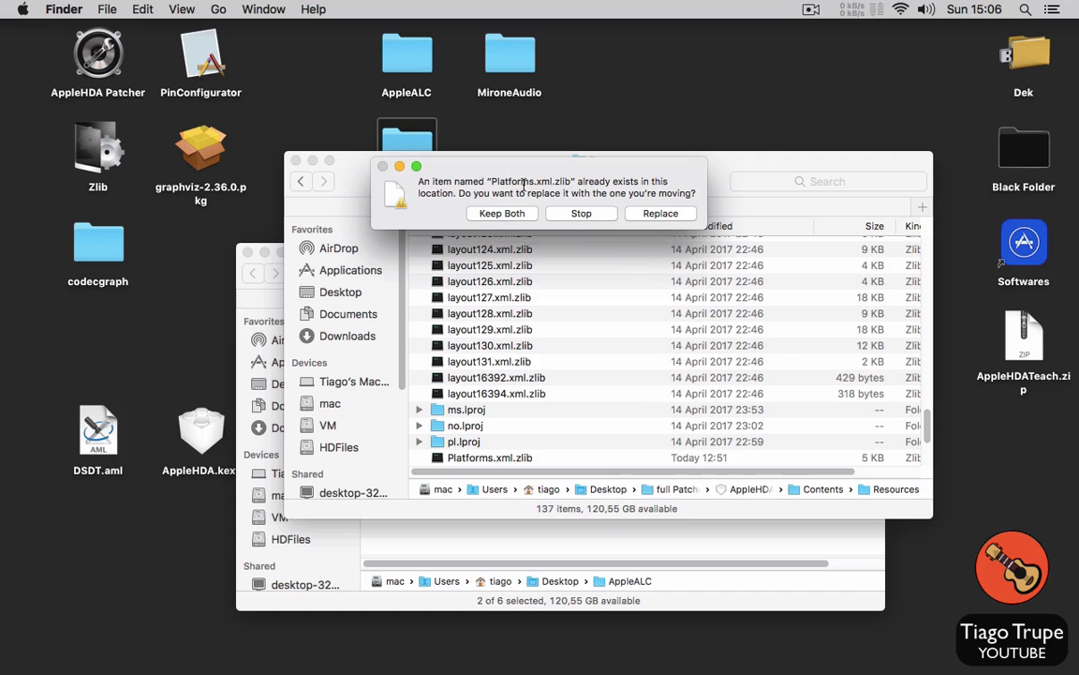
{"action": "left_click", "coordinate": [644, 213]}
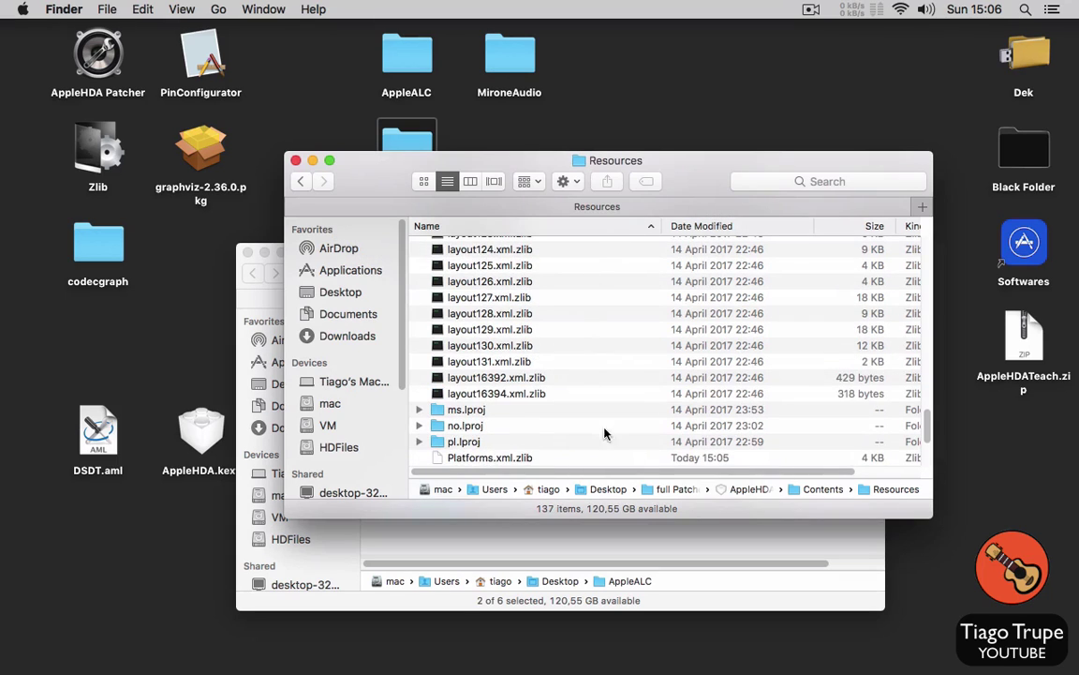
Step: Return to the full Patched AppleHDA folder, and close its window along with the AppleALC folder window
{"action": "double_click", "coordinate": [671, 491]}
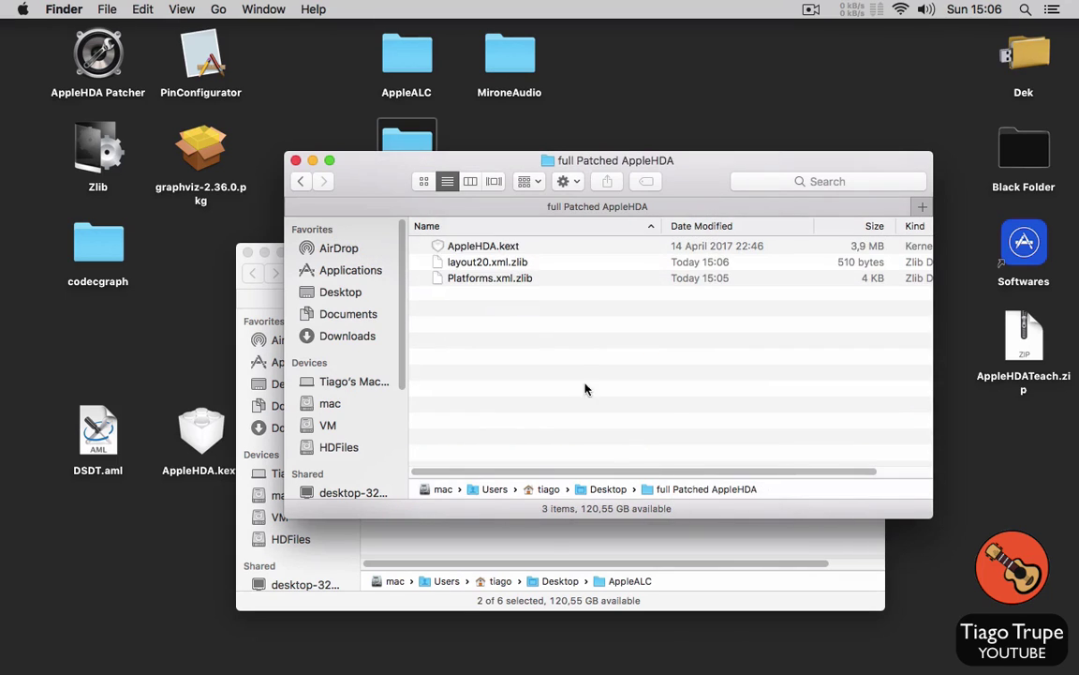
{"action": "left_click", "coordinate": [506, 245]}
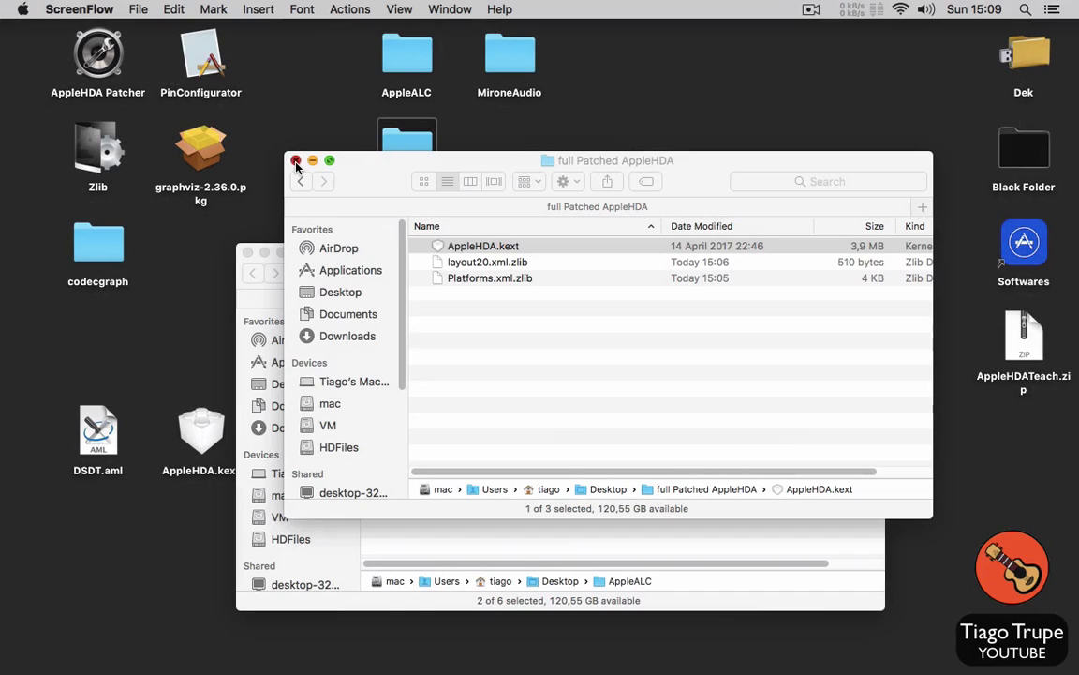
{"action": "left_click", "coordinate": [296, 162]}
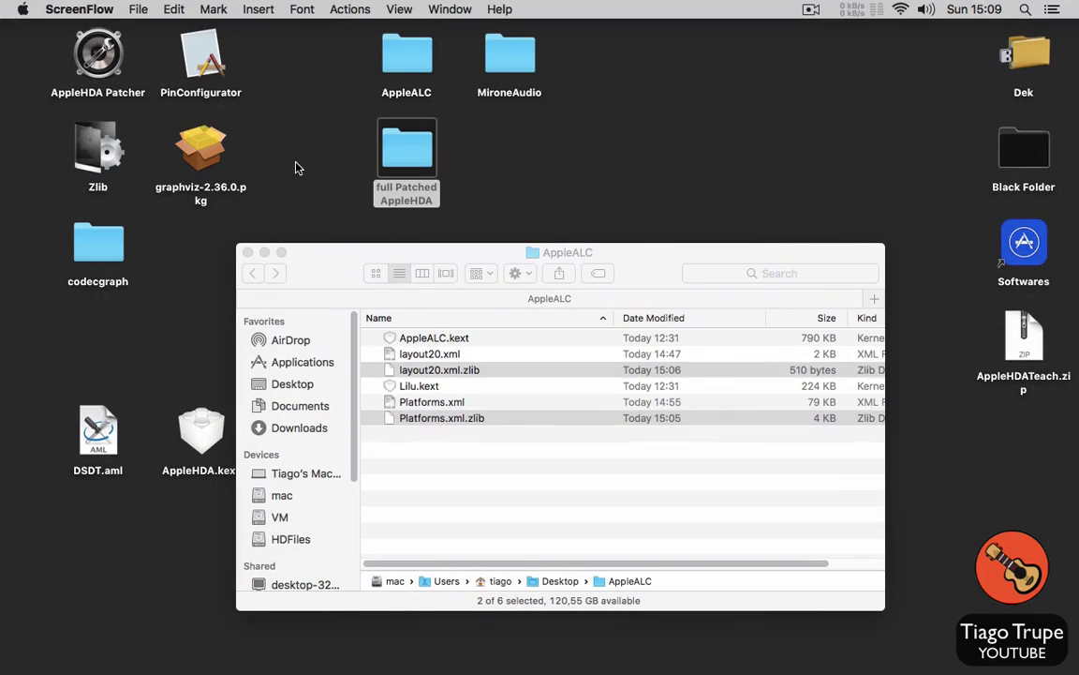
{"action": "left_click", "coordinate": [248, 253]}
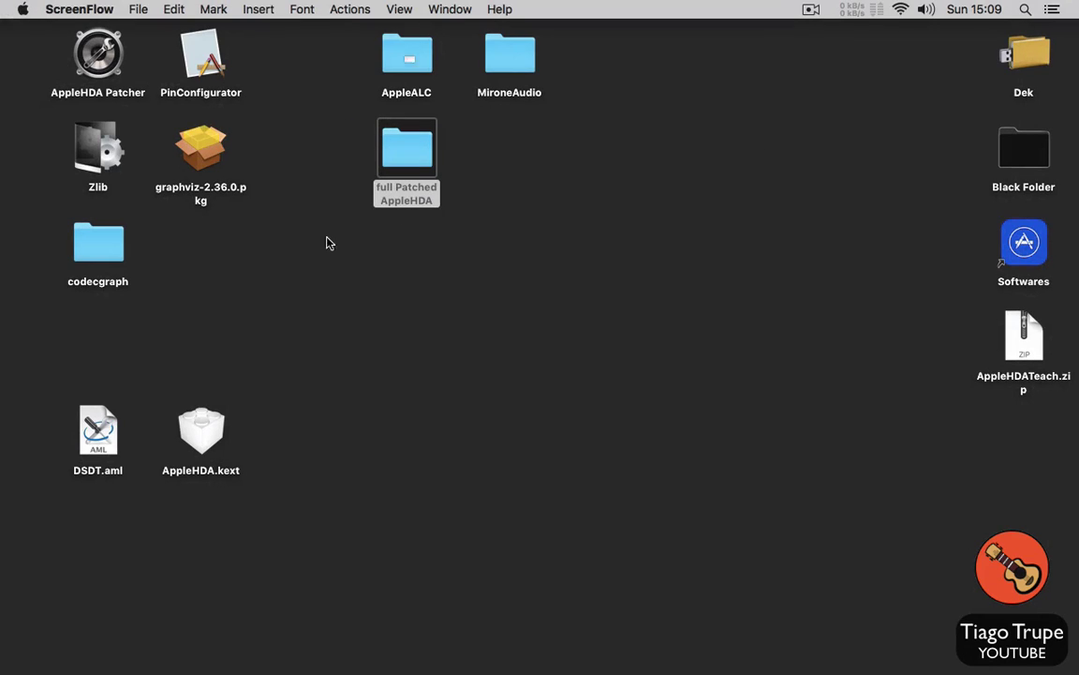
{"action": "left_click", "coordinate": [474, 227]}
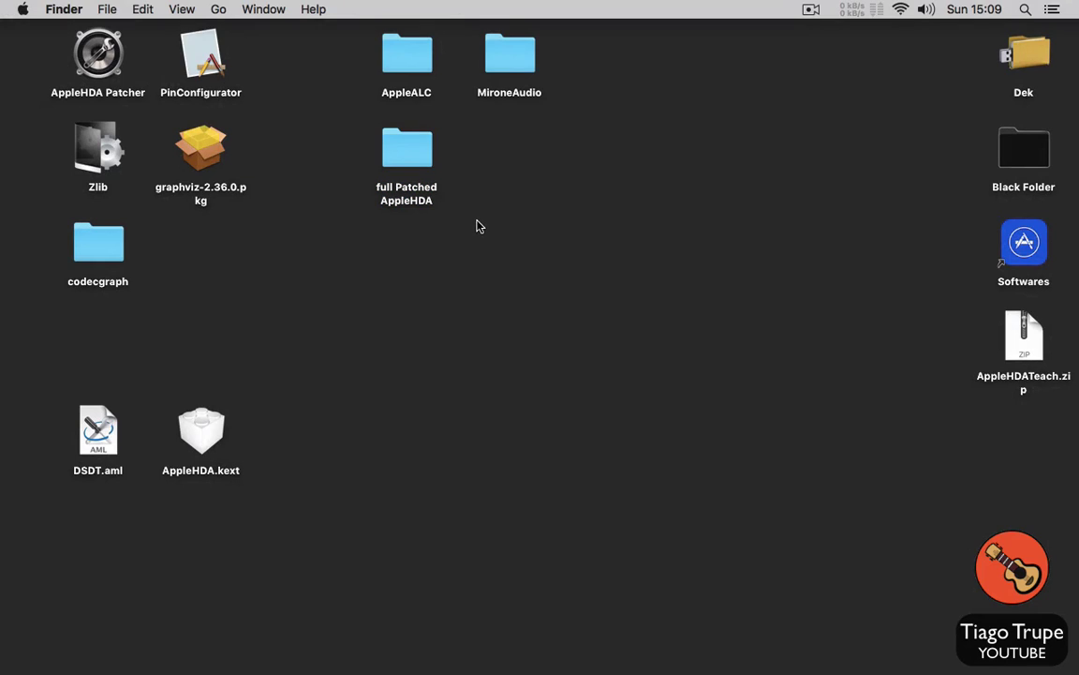
Step: Open DSDT.aml in MaciASL and compile it to check for errors, dismissing the compiler summary and minimizing the document
{"action": "left_click", "coordinate": [105, 429]}
{"action": "double_click", "coordinate": [106, 427]}
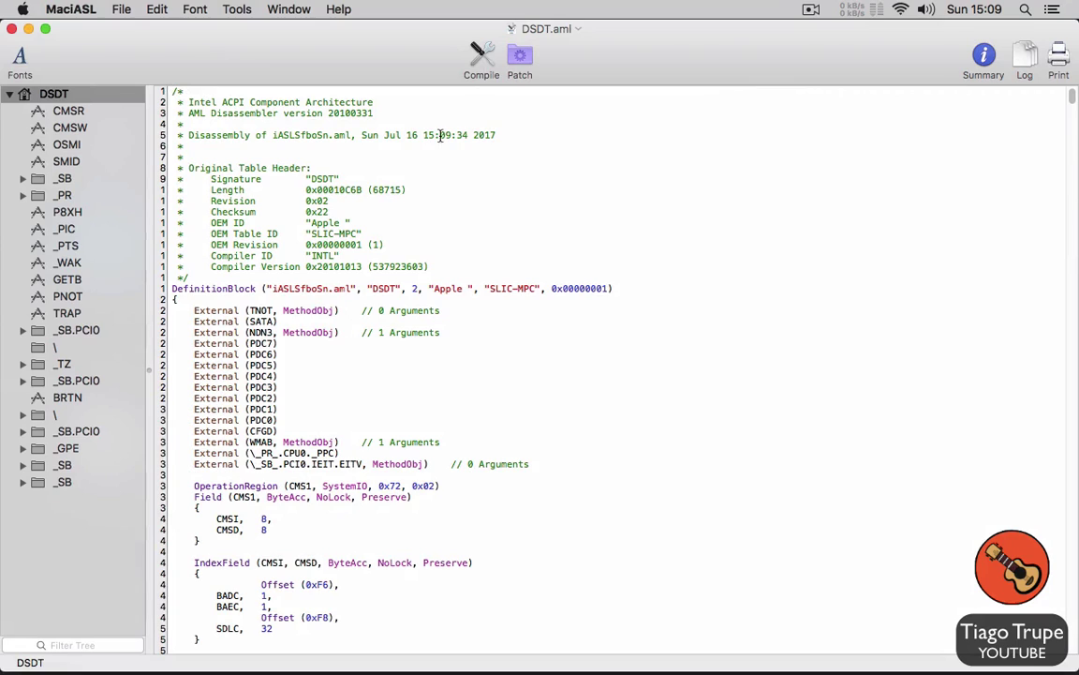
{"action": "left_click", "coordinate": [482, 58]}
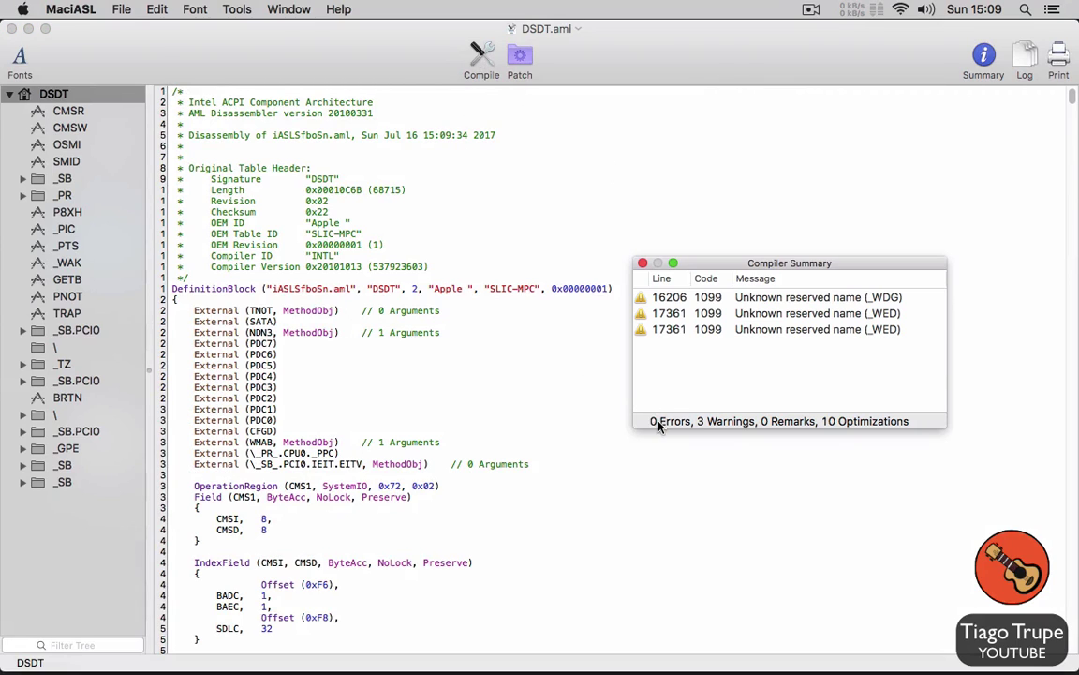
{"action": "left_click", "coordinate": [642, 263]}
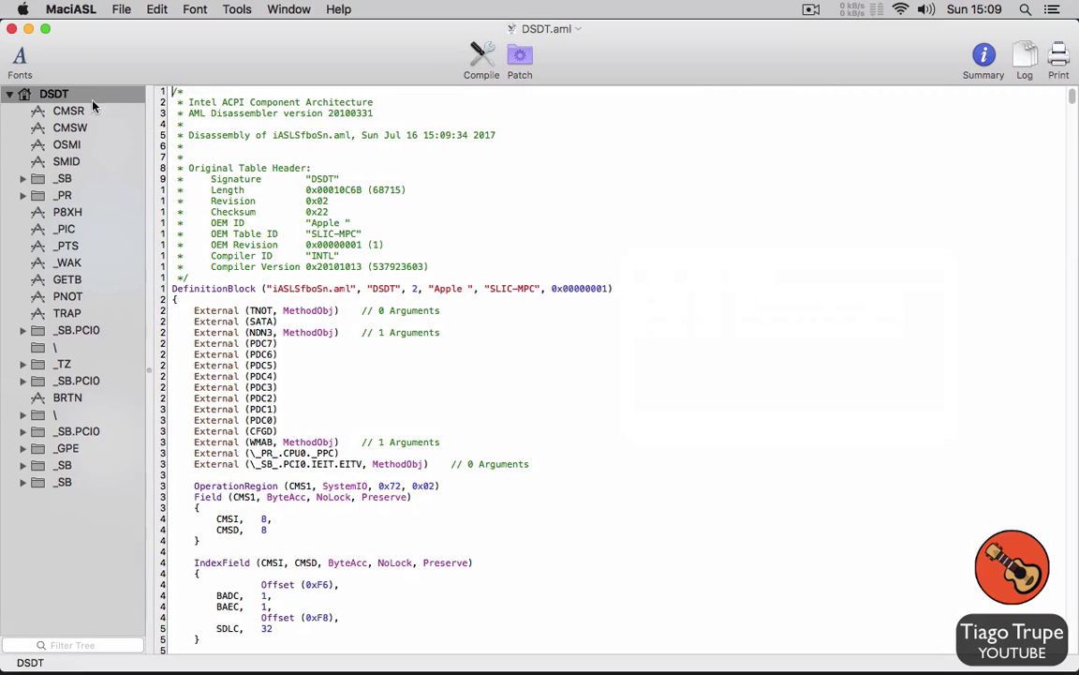
{"action": "left_click", "coordinate": [29, 28]}
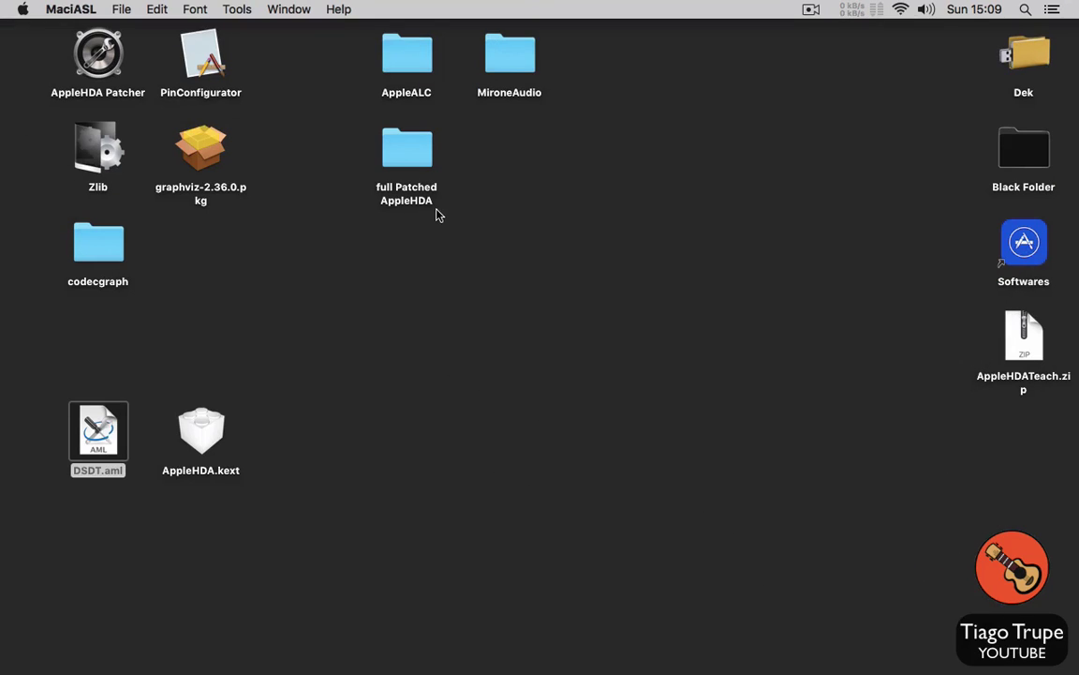
Step: Open the DSDT Patches folder in MironeAudio/111d7605/279.48 and select HDEF_Patch.txt
{"action": "double_click", "coordinate": [499, 72]}
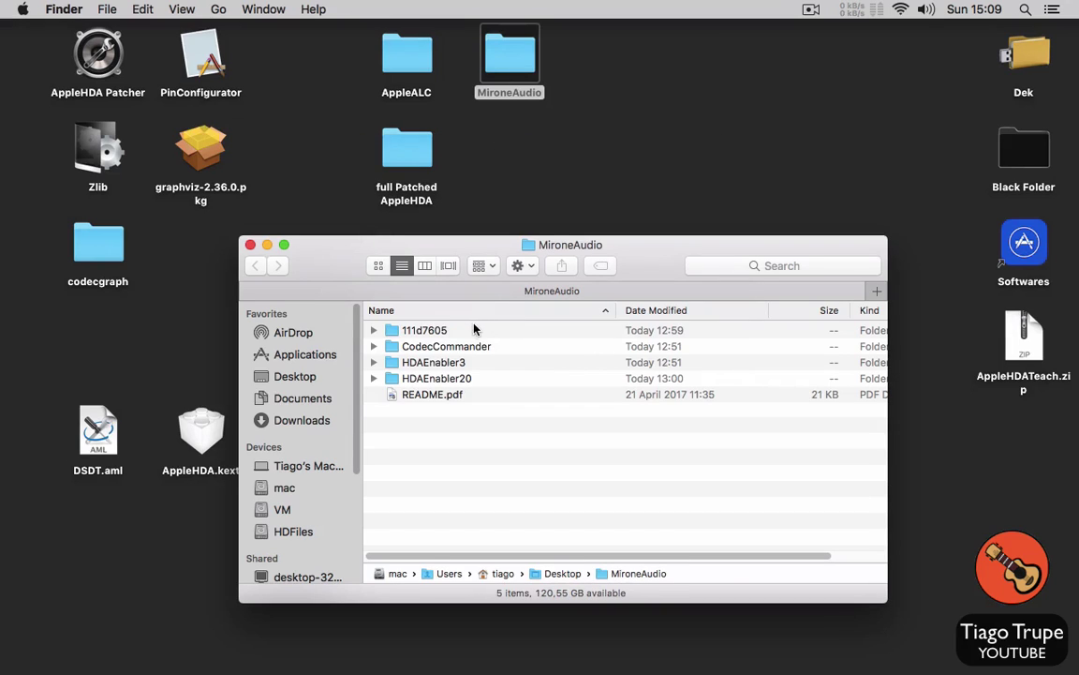
{"action": "double_click", "coordinate": [473, 330]}
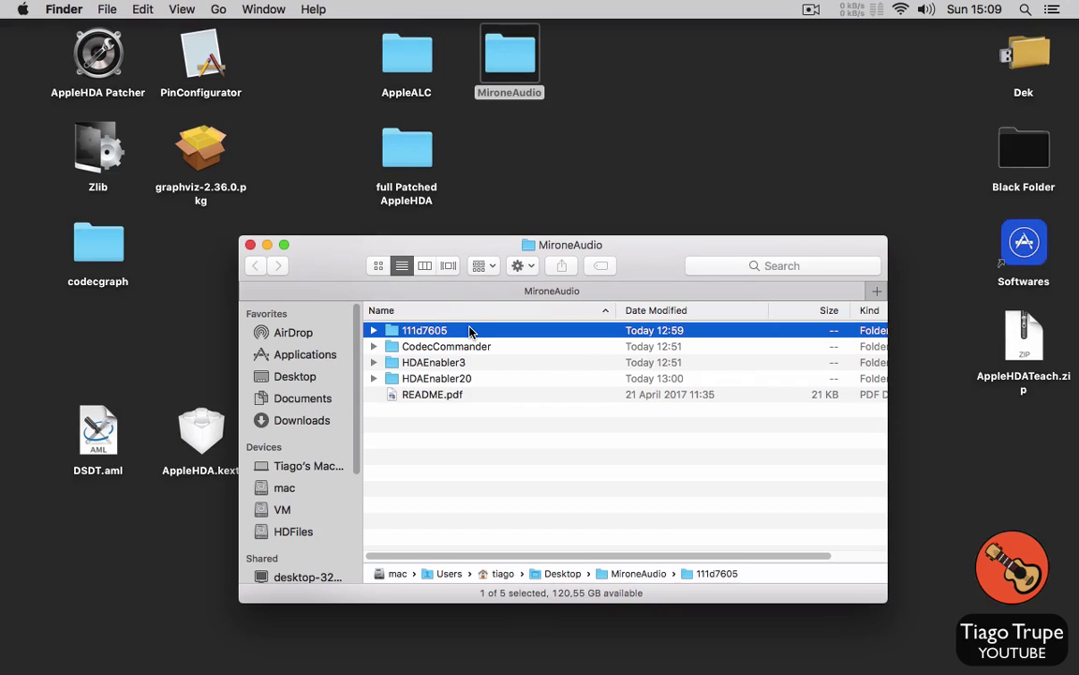
{"action": "double_click", "coordinate": [464, 334]}
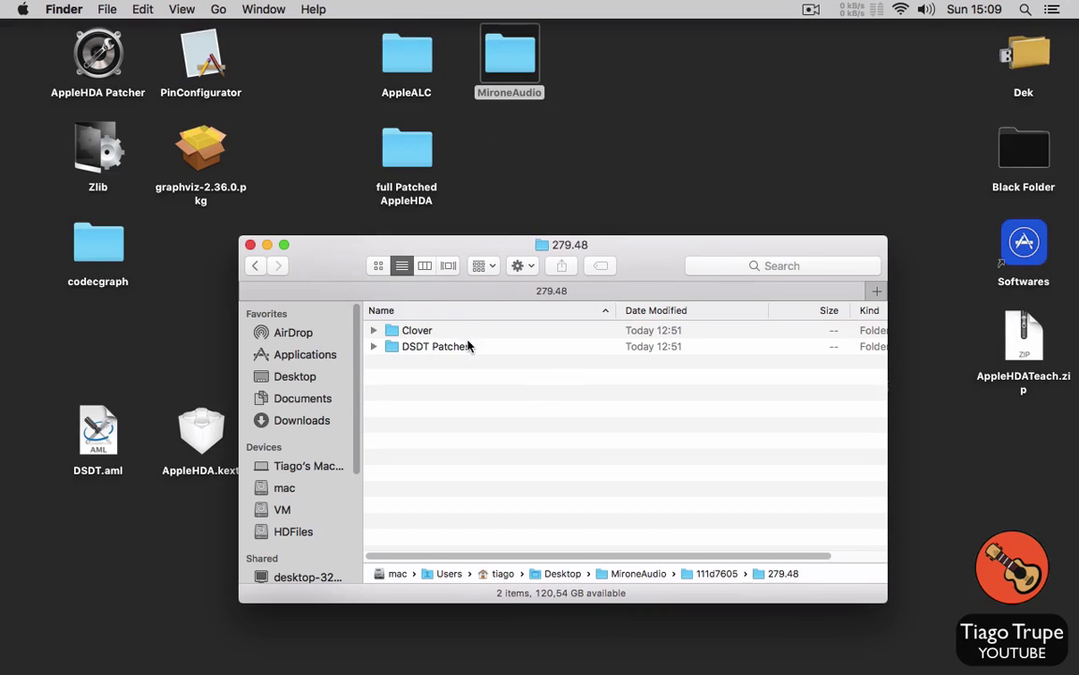
{"action": "left_click", "coordinate": [391, 348]}
{"action": "double_click", "coordinate": [394, 348]}
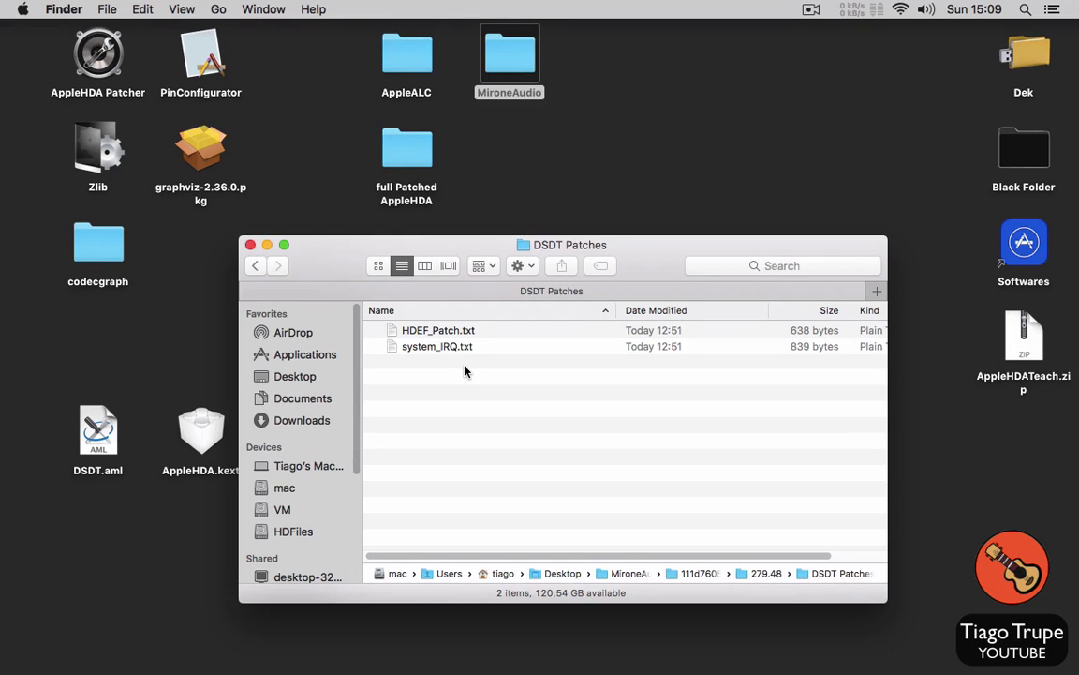
{"action": "left_click", "coordinate": [423, 334]}
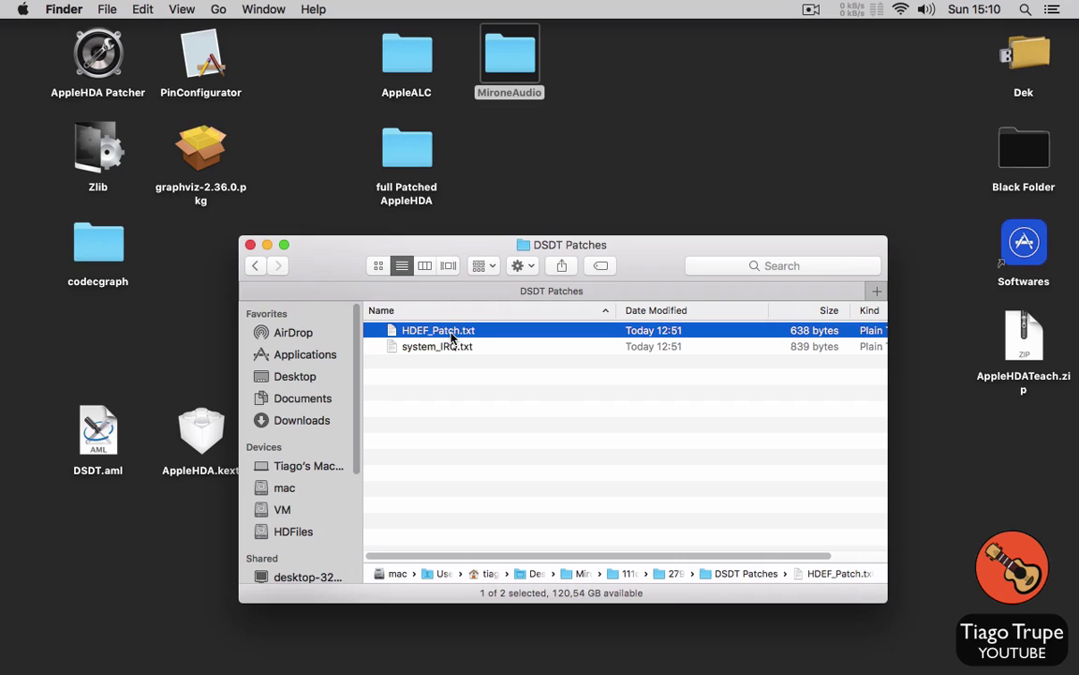
{"action": "left_click", "coordinate": [459, 334]}
{"action": "key", "text": "Escape"}
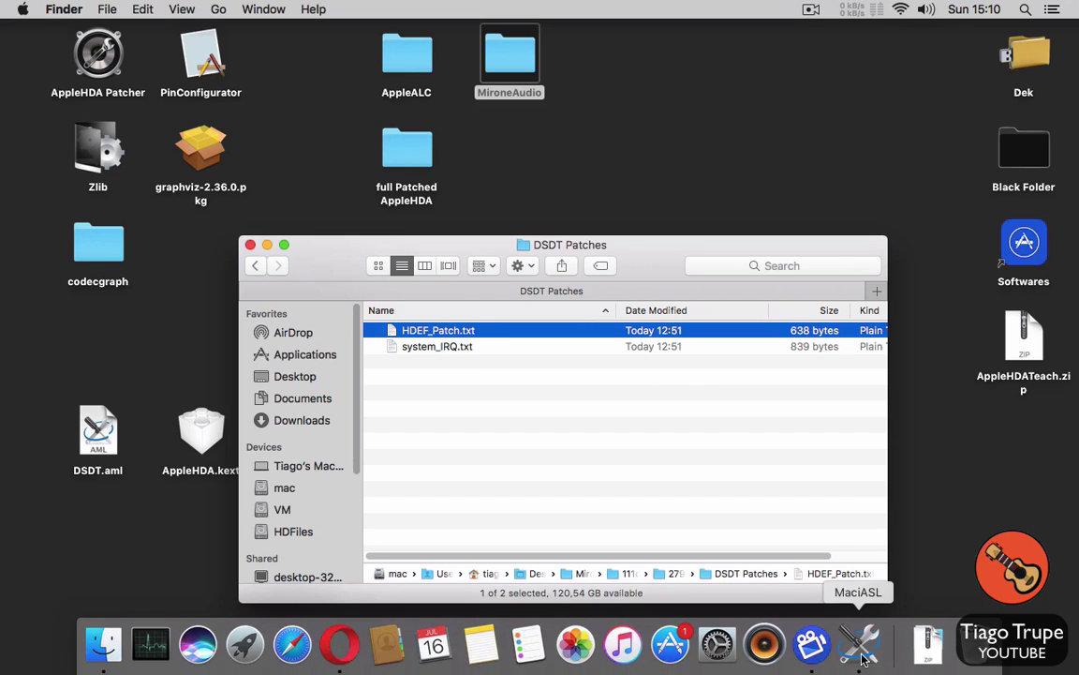
Step: Switch back to DSDT.aml in MaciASL and search it for HDEF
{"action": "mouse_move", "coordinate": [858, 646]}
{"action": "left_click", "coordinate": [863, 551]}
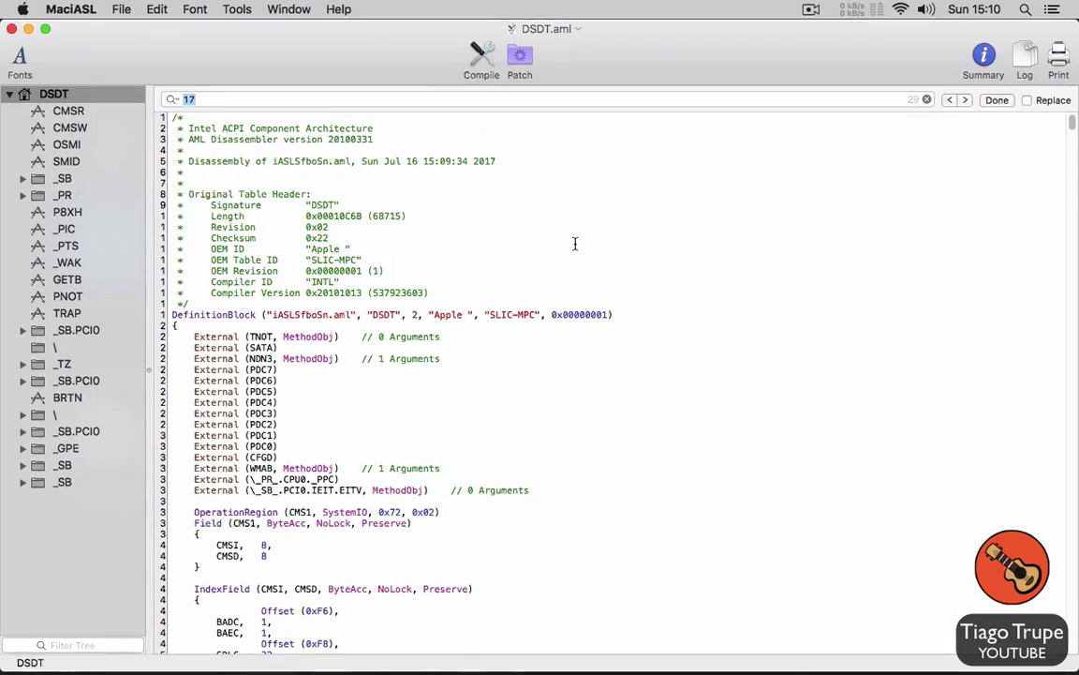
{"action": "key", "text": "super+f"}
{"action": "type", "text": "HDEF"}
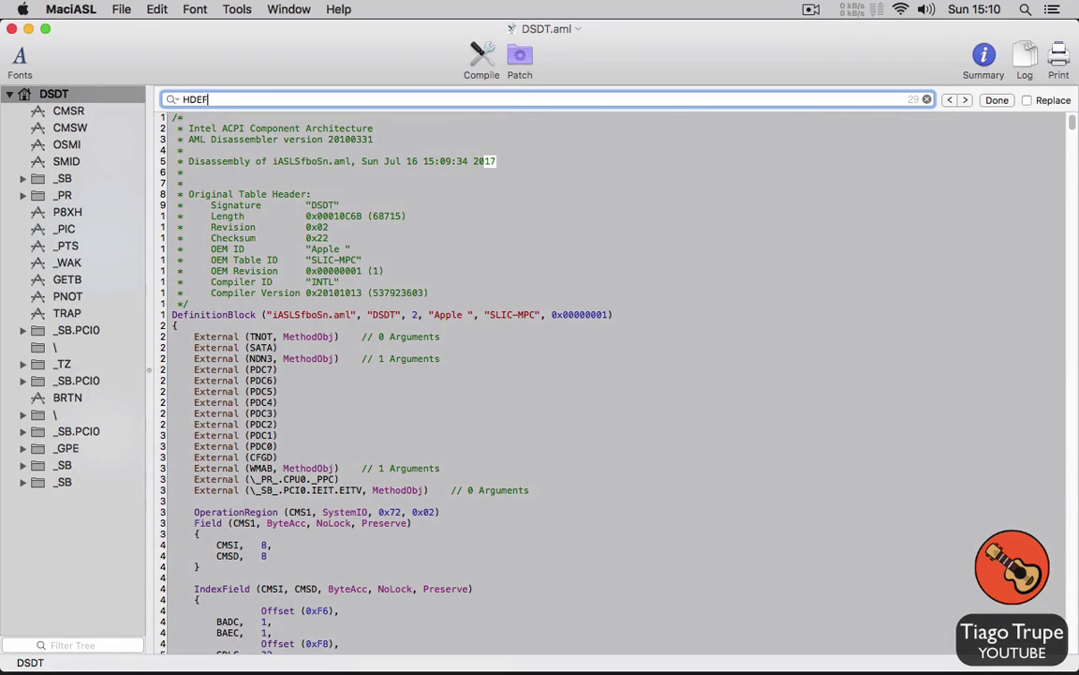
{"action": "key", "text": "Return"}
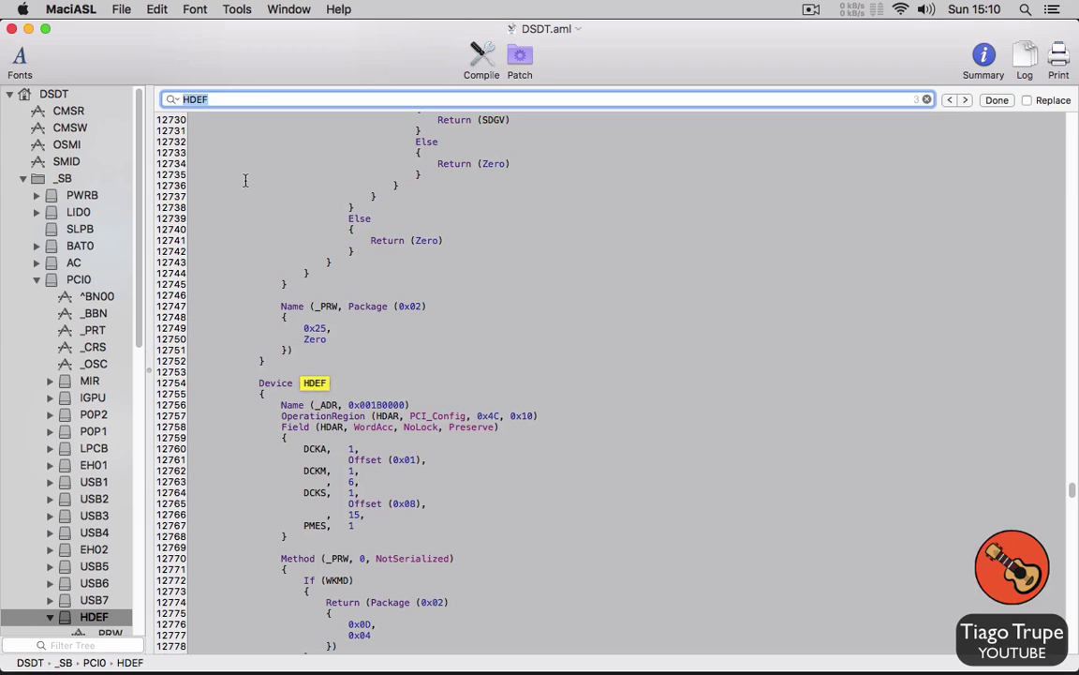
Step: Change the DSDT search term to HDAS and clear the search field
{"action": "left_click", "coordinate": [242, 102]}
{"action": "key", "text": "BackSpace"}
{"action": "key", "text": "BackSpace"}
{"action": "type", "text": "AS"}
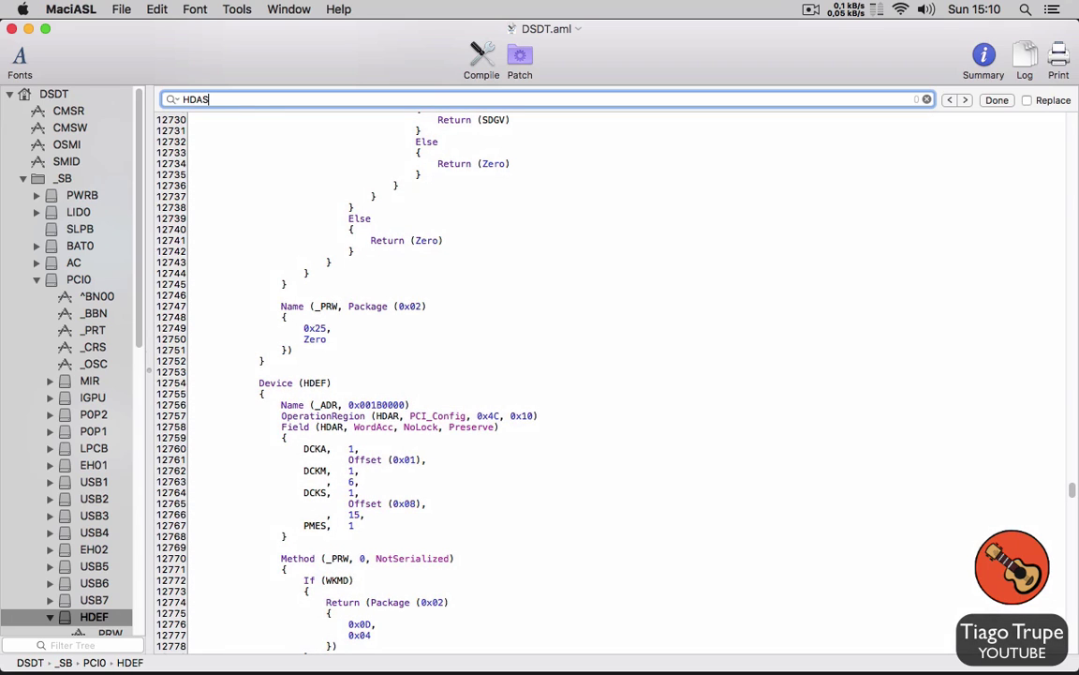
{"action": "key", "text": "BackSpace"}
{"action": "key", "text": "BackSpace"}
{"action": "key", "text": "BackSpace"}
{"action": "key", "text": "BackSpace"}
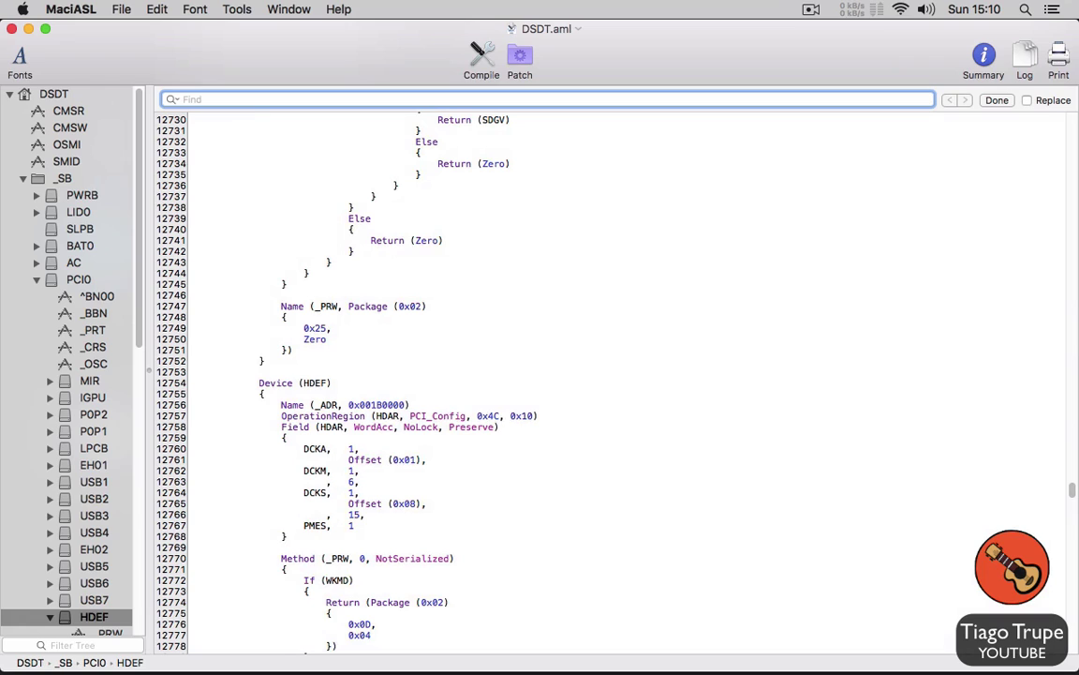
Step: Use the find command to search the DSDT for HDEF again and go through its matches
{"action": "left_click", "coordinate": [167, 10]}
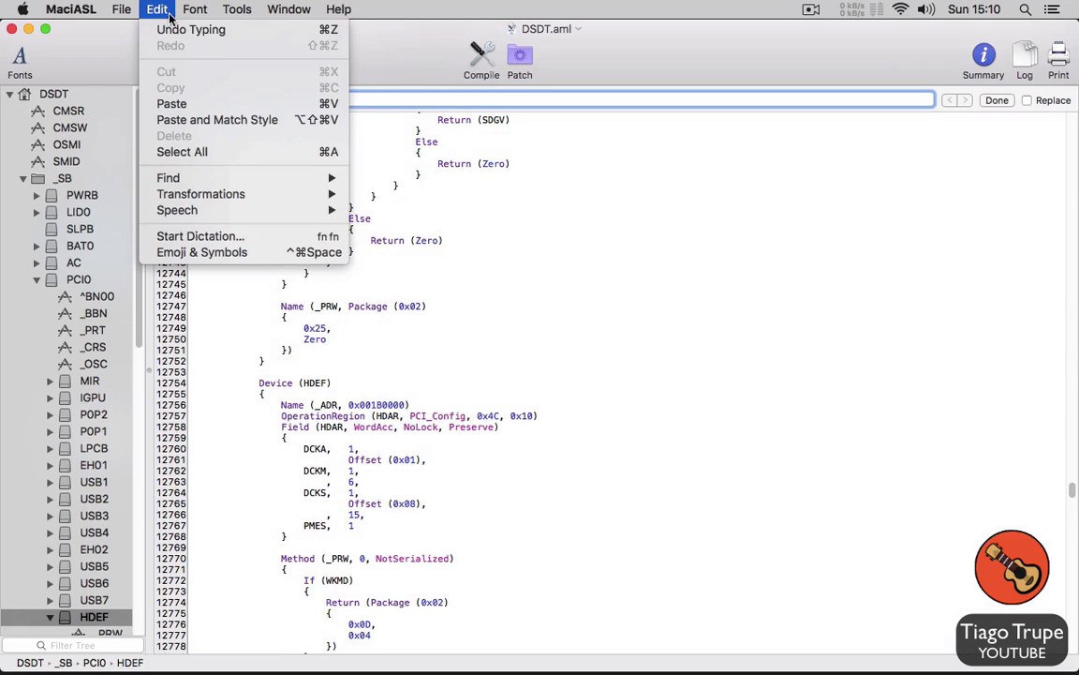
{"action": "mouse_move", "coordinate": [250, 177]}
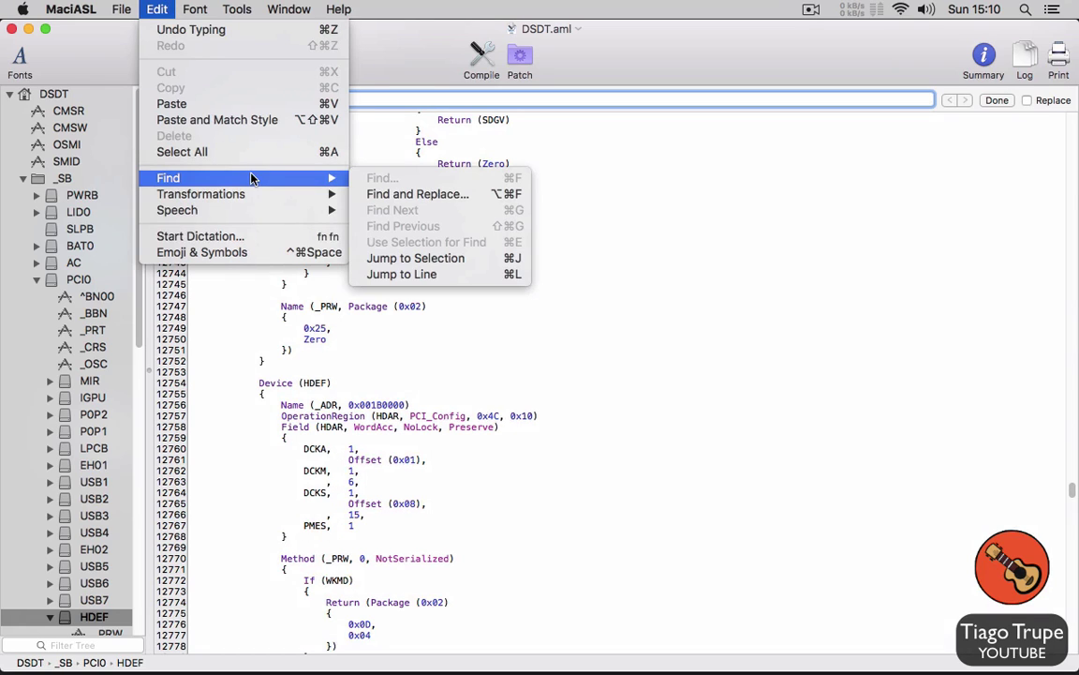
{"action": "left_click", "coordinate": [406, 194]}
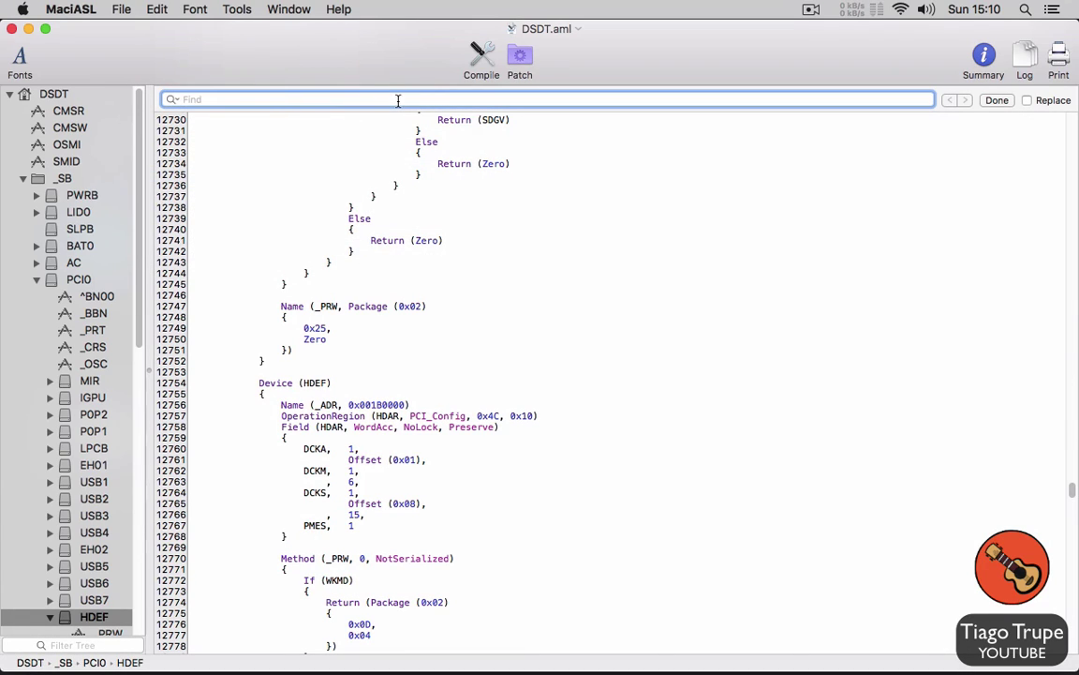
{"action": "type", "text": "HDEF"}
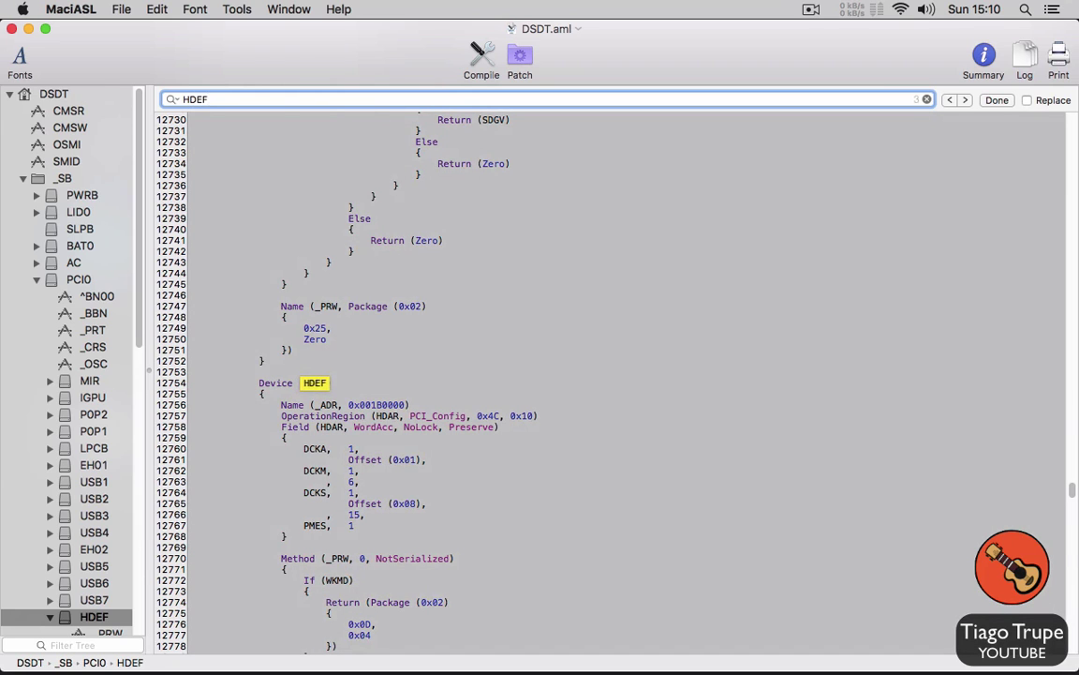
{"action": "key", "text": "Return"}
{"action": "key", "text": "Return"}
{"action": "key", "text": "Return"}
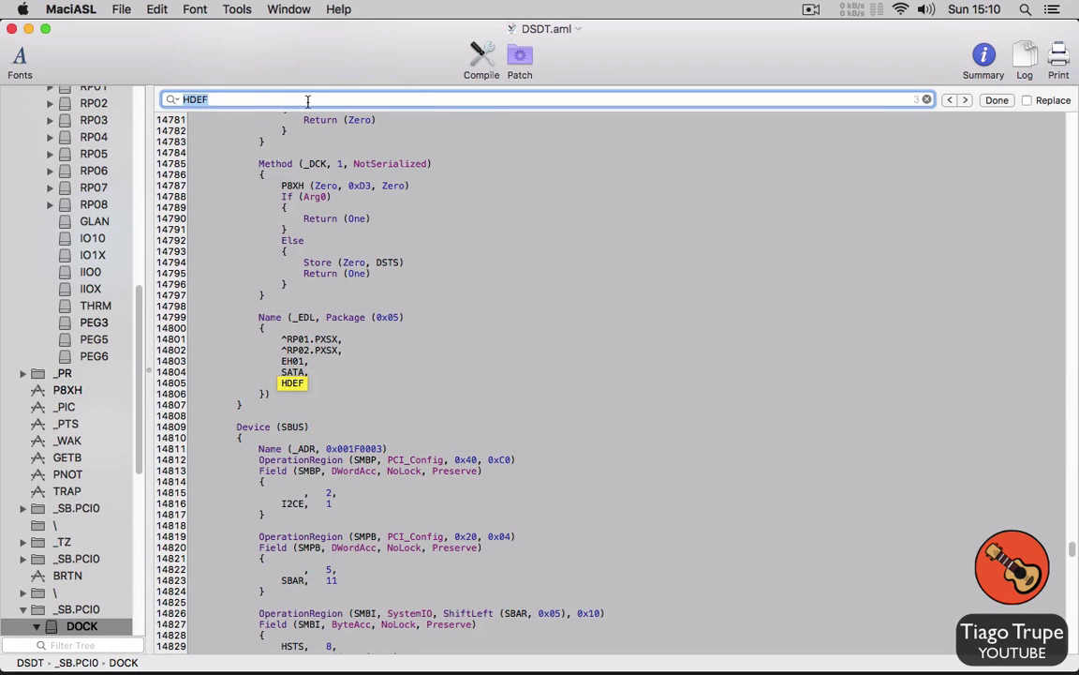
Step: Minimize the DSDT document, open HDEF_Patch.txt in TextEdit, and copy its entire text
{"action": "left_click", "coordinate": [411, 142]}
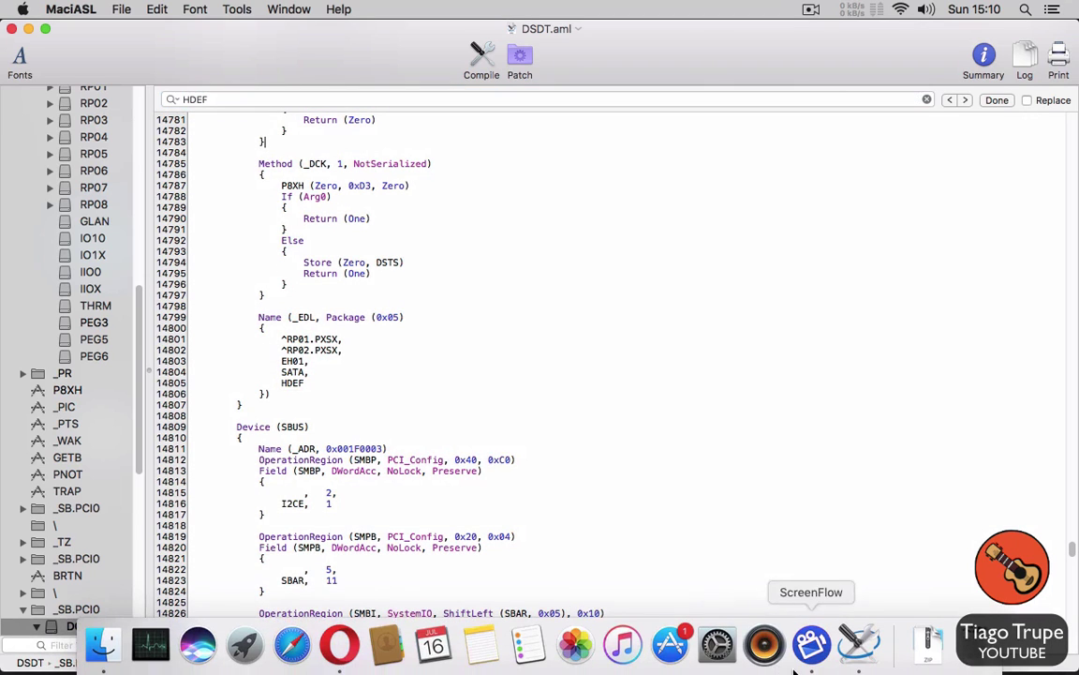
{"action": "left_click", "coordinate": [516, 61]}
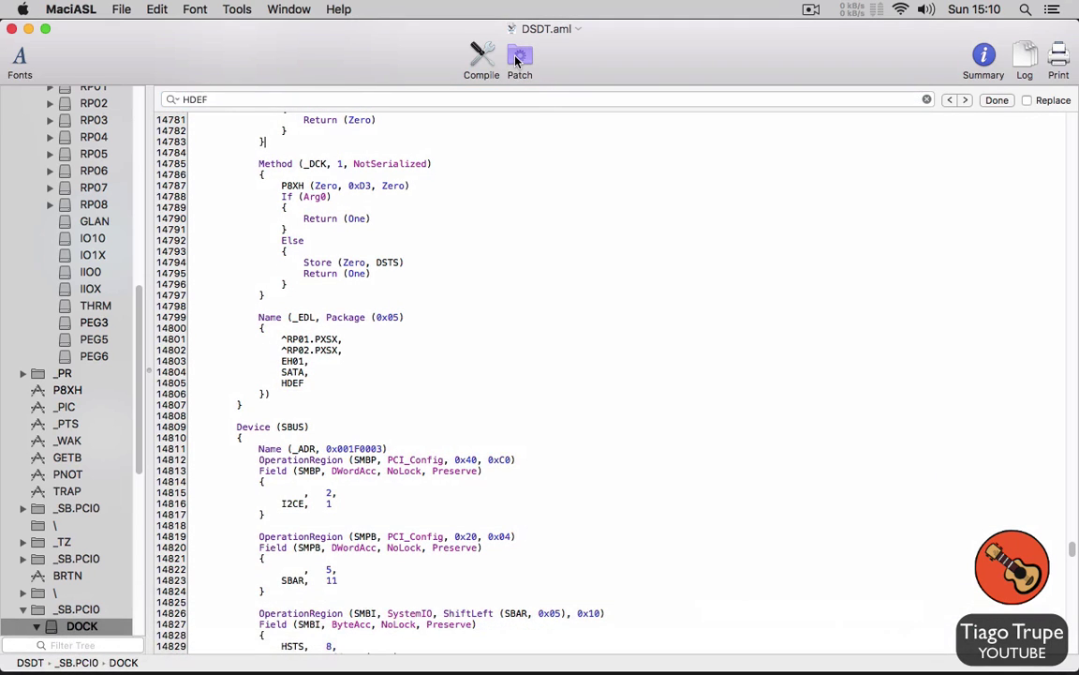
{"action": "left_click", "coordinate": [11, 28]}
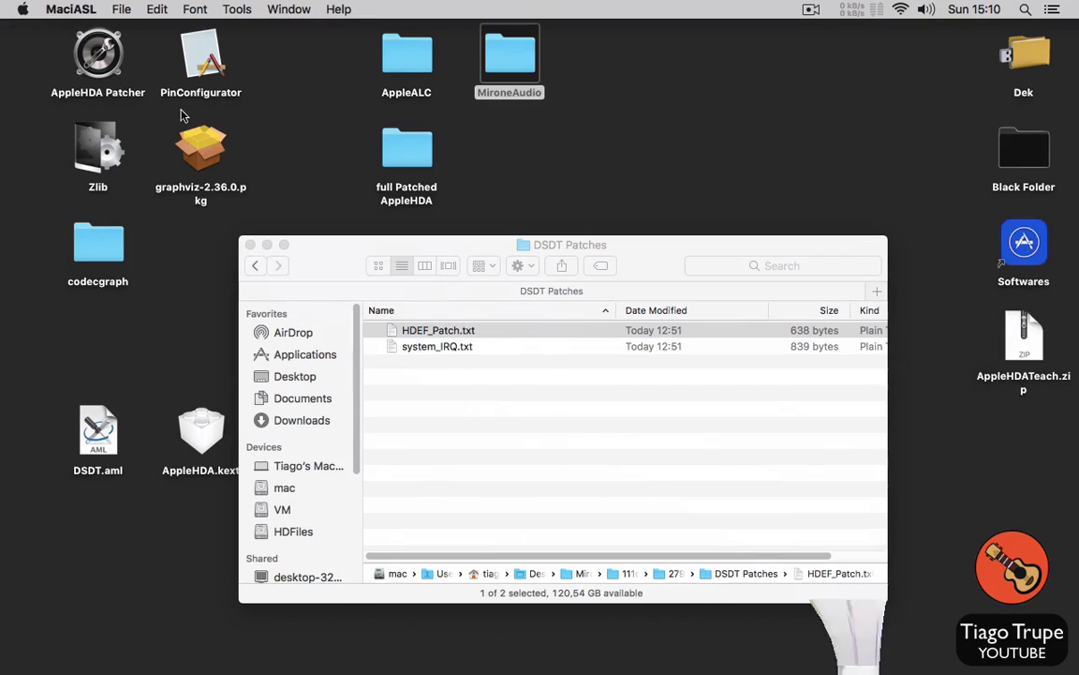
{"action": "double_click", "coordinate": [447, 339]}
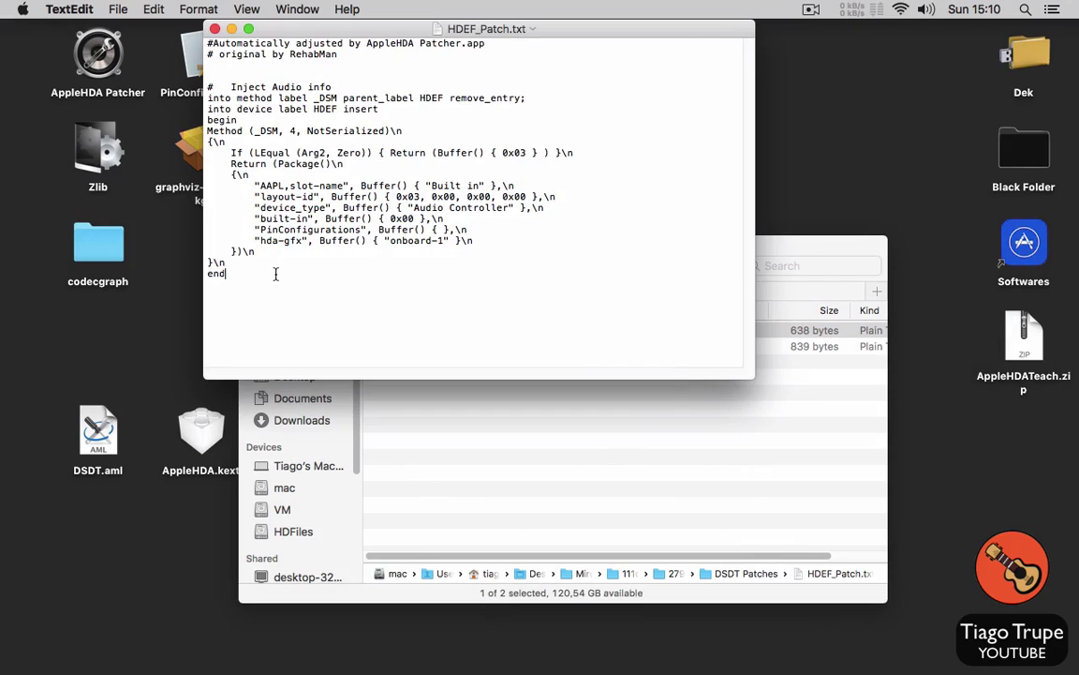
{"action": "key", "text": "super+a"}
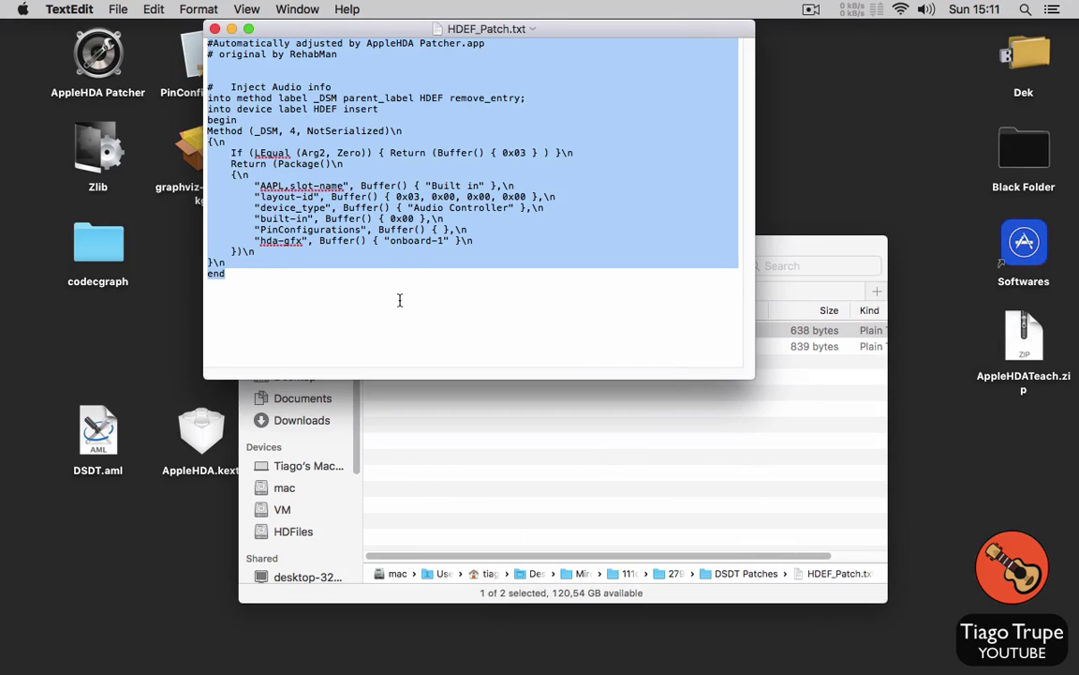
Step: Switch to DSDT.aml in MaciASL, paste the copied HDEF patch text as a new patch, and apply it
{"action": "left_click", "coordinate": [834, 644]}
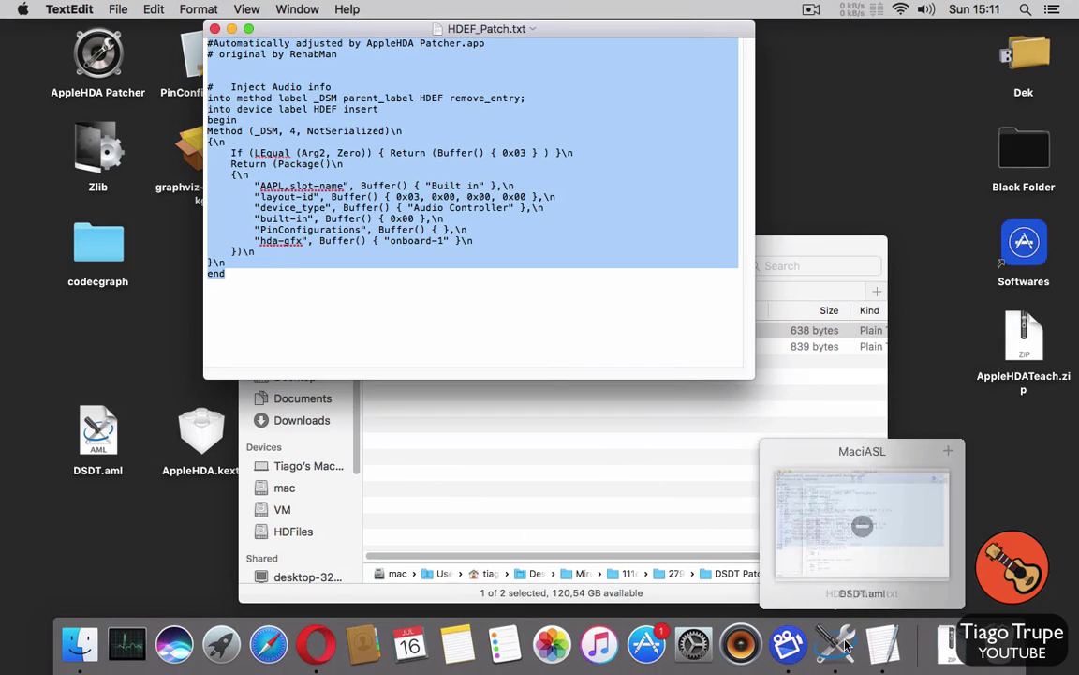
{"action": "left_click", "coordinate": [840, 563]}
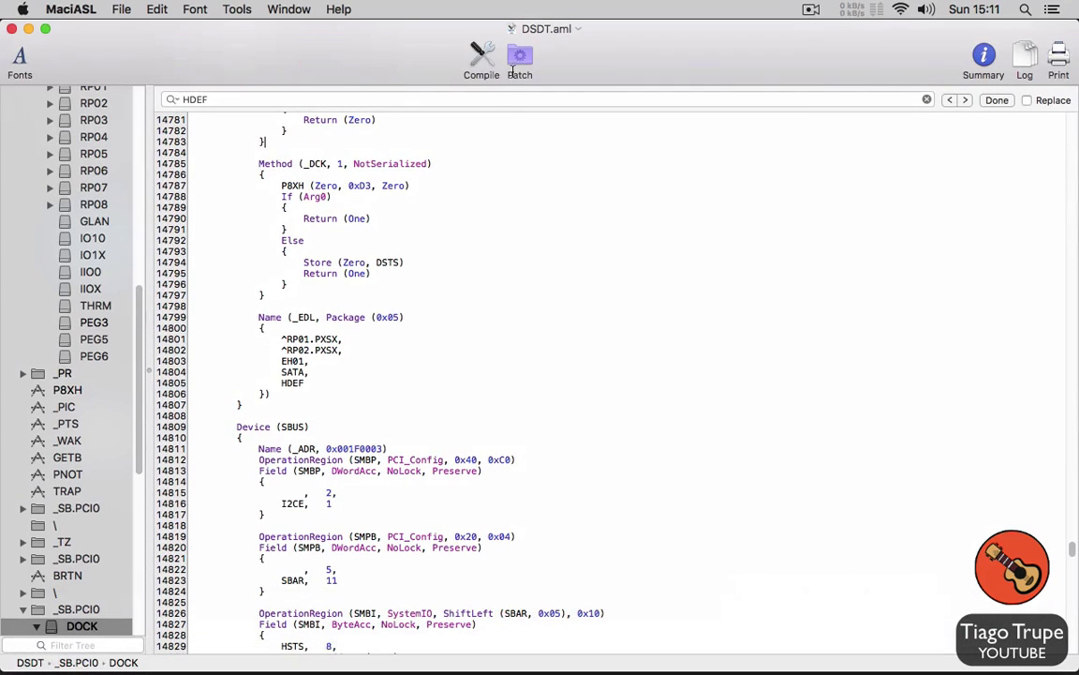
{"action": "left_click", "coordinate": [518, 60]}
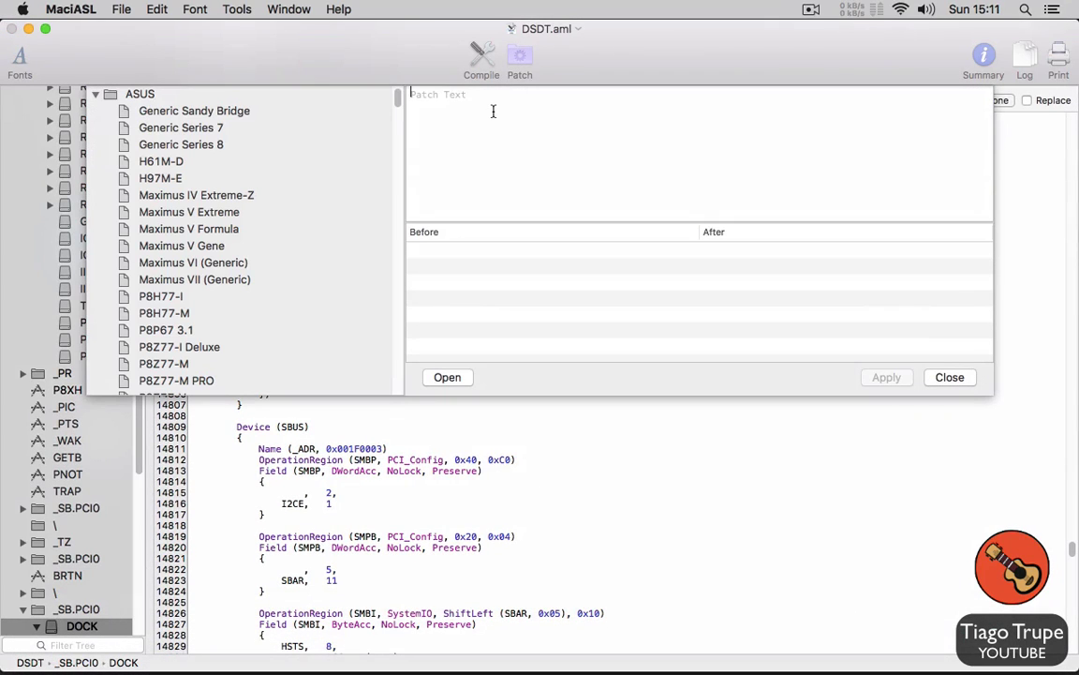
{"action": "key", "text": "super+v"}
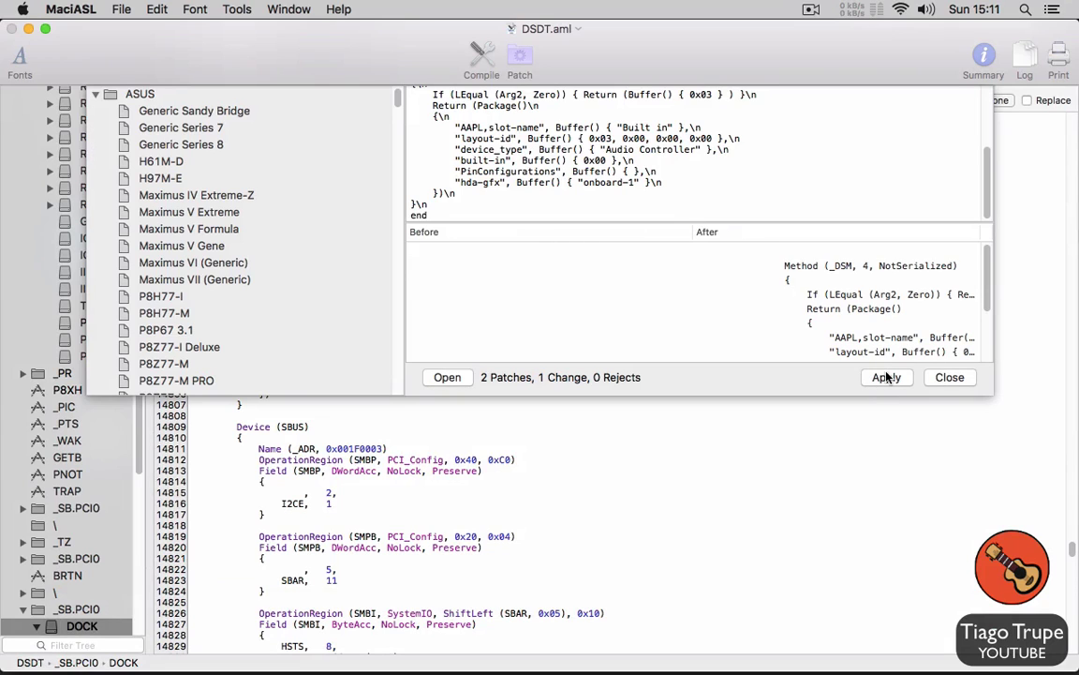
{"action": "left_click", "coordinate": [886, 377]}
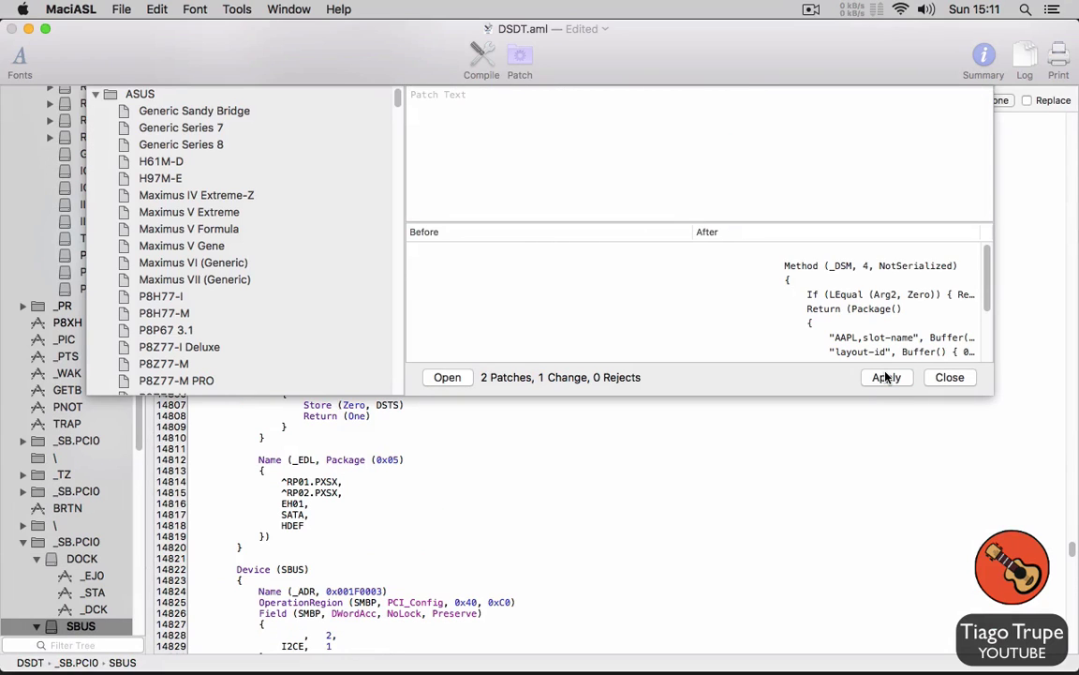
Step: Close the patch window, compile the HDEF-patched DSDT, and dismiss the compiler summary
{"action": "left_click", "coordinate": [949, 377]}
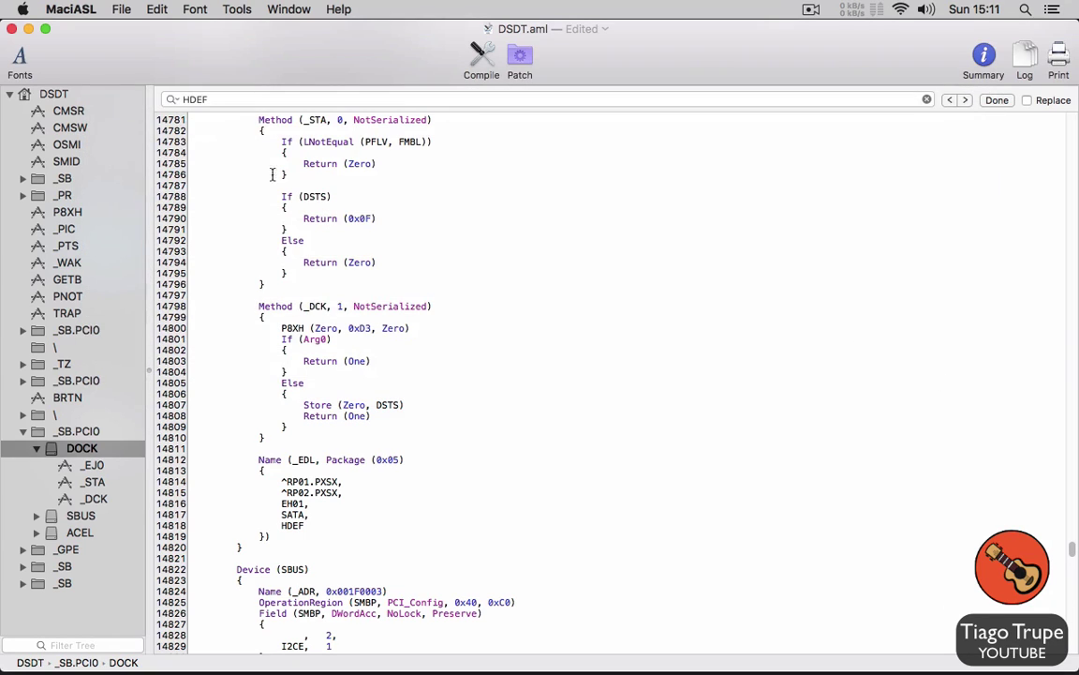
{"action": "left_click", "coordinate": [476, 58]}
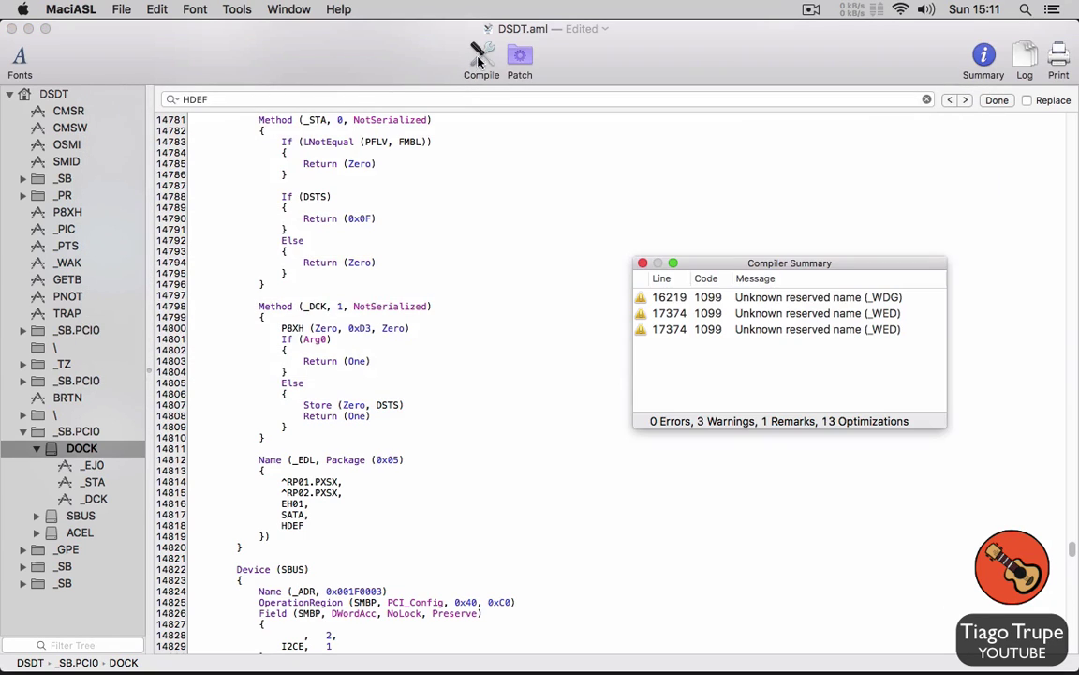
{"action": "left_click", "coordinate": [641, 264]}
Step: Minimize the DSDT document, open system_IRQ.txt from the DSDT Patches folder in TextEdit, and copy its entire text
{"action": "left_click", "coordinate": [28, 29]}
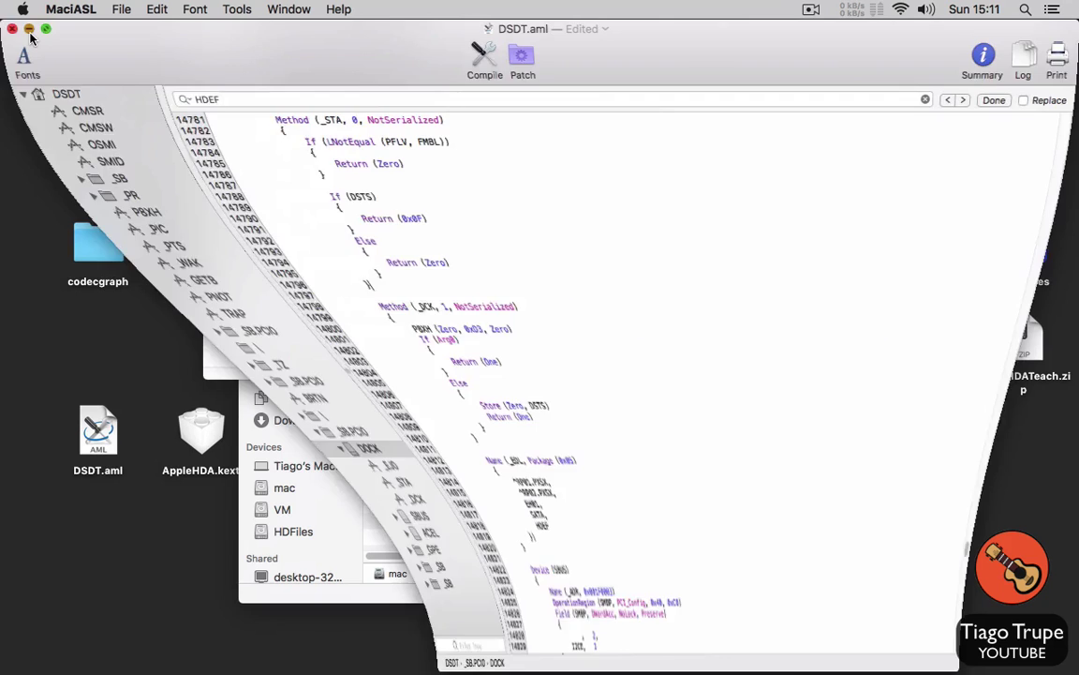
{"action": "left_click", "coordinate": [214, 29]}
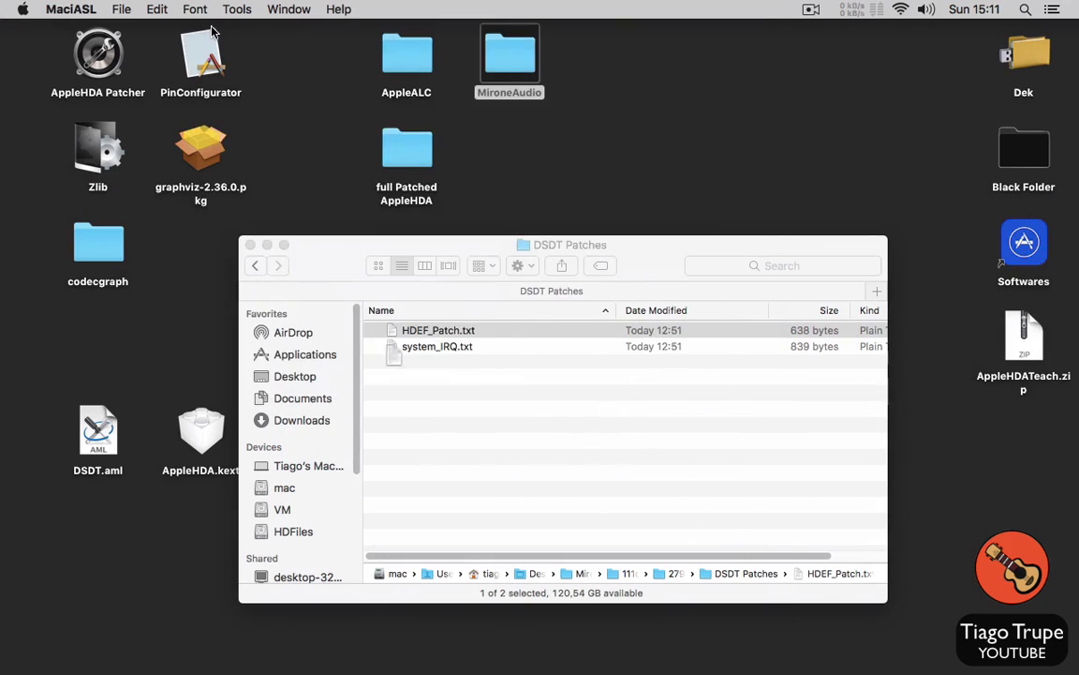
{"action": "double_click", "coordinate": [456, 348]}
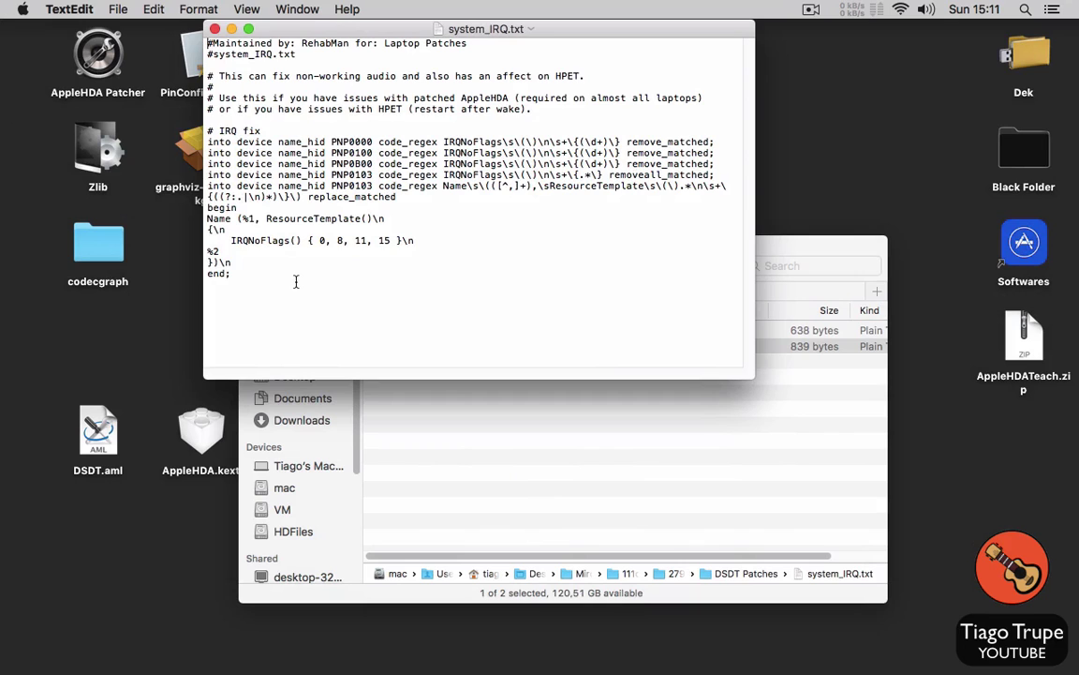
{"action": "key", "text": "super+a"}
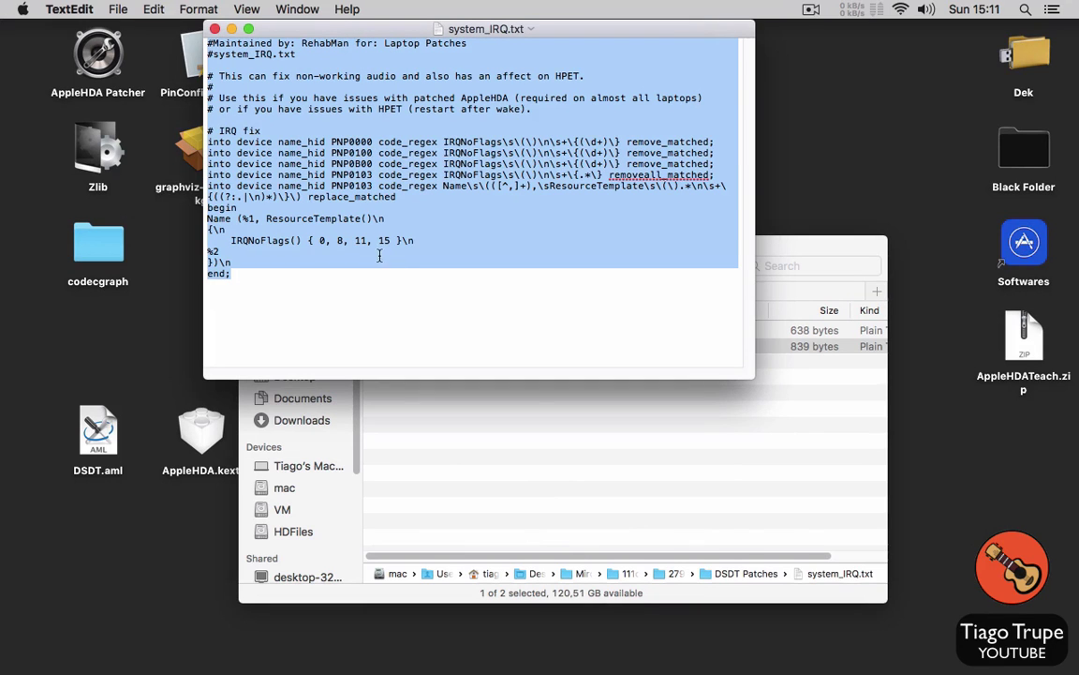
Step: Switch to DSDT.aml in MaciASL, paste the copied system_IRQ text as a new patch, and apply it
{"action": "mouse_move", "coordinate": [855, 671]}
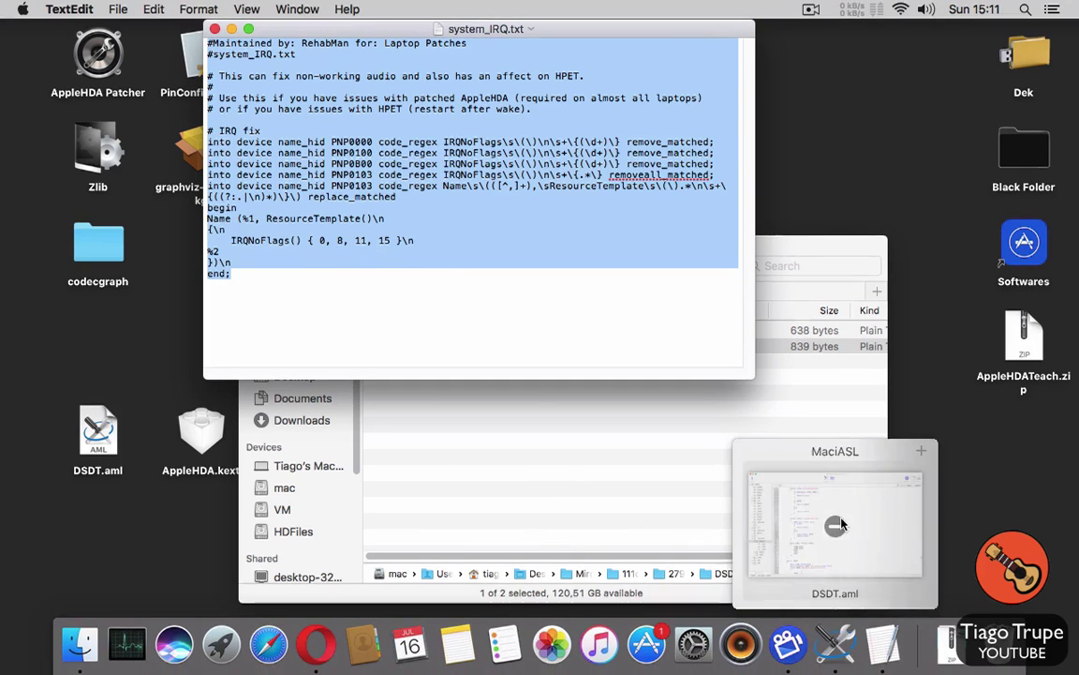
{"action": "left_click", "coordinate": [757, 464]}
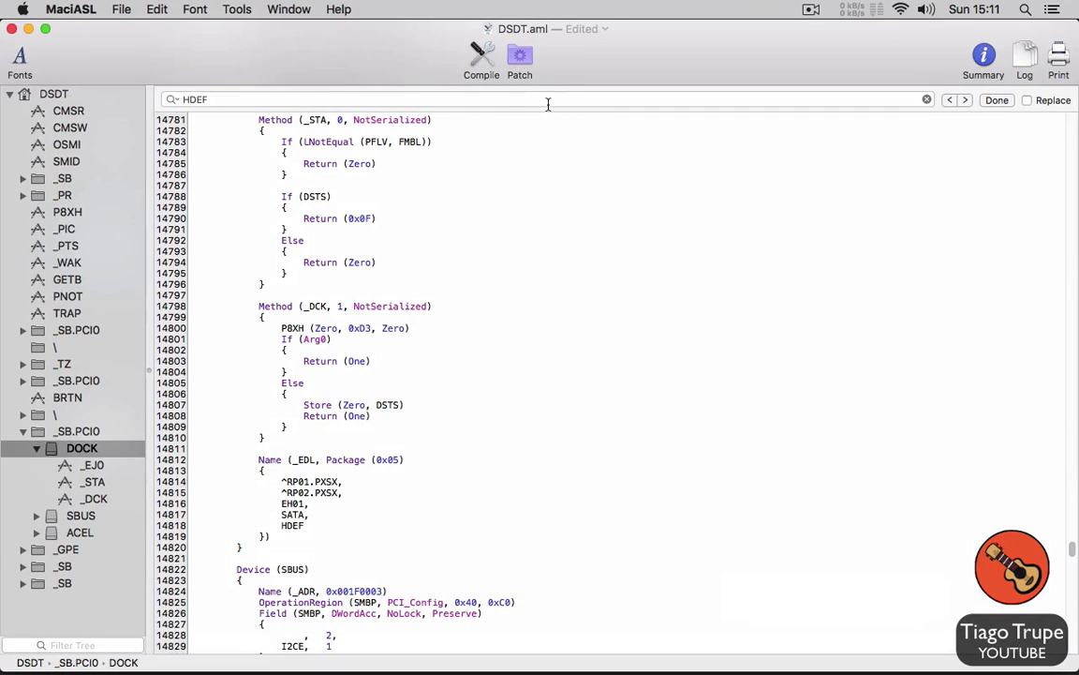
{"action": "left_click", "coordinate": [530, 77]}
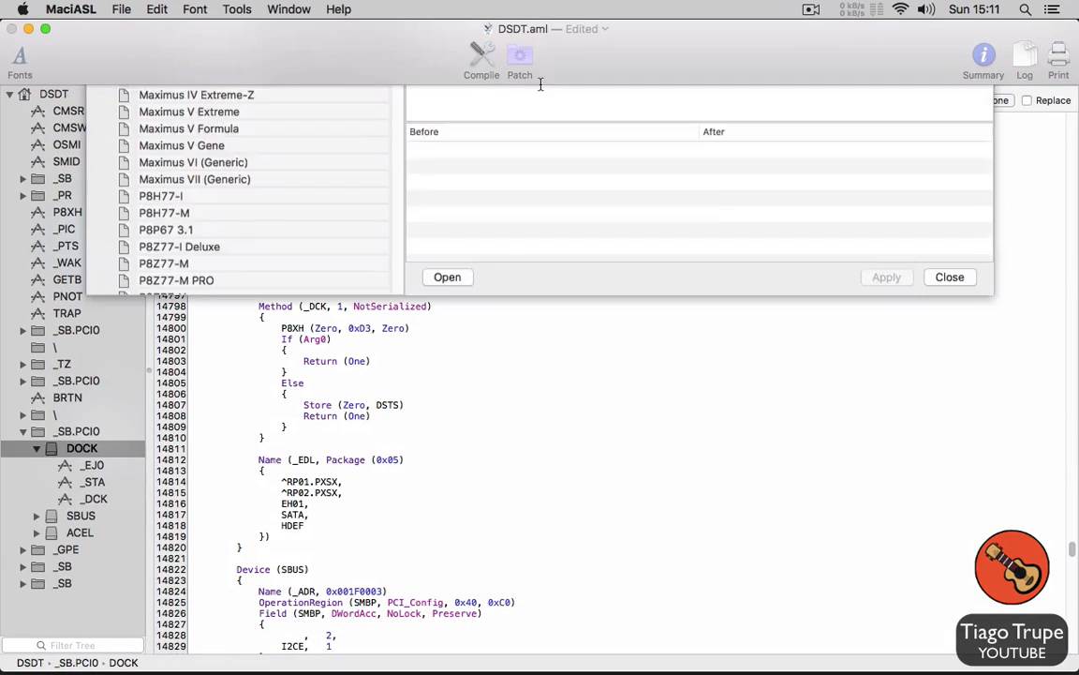
{"action": "key", "text": "super+v"}
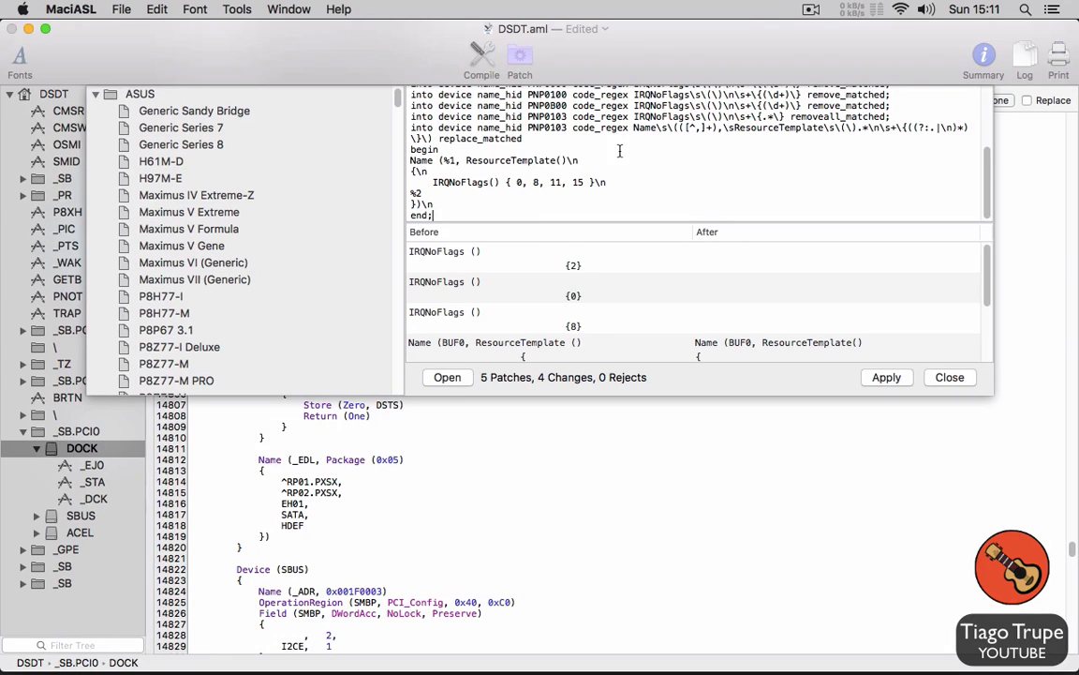
{"action": "left_click", "coordinate": [871, 378]}
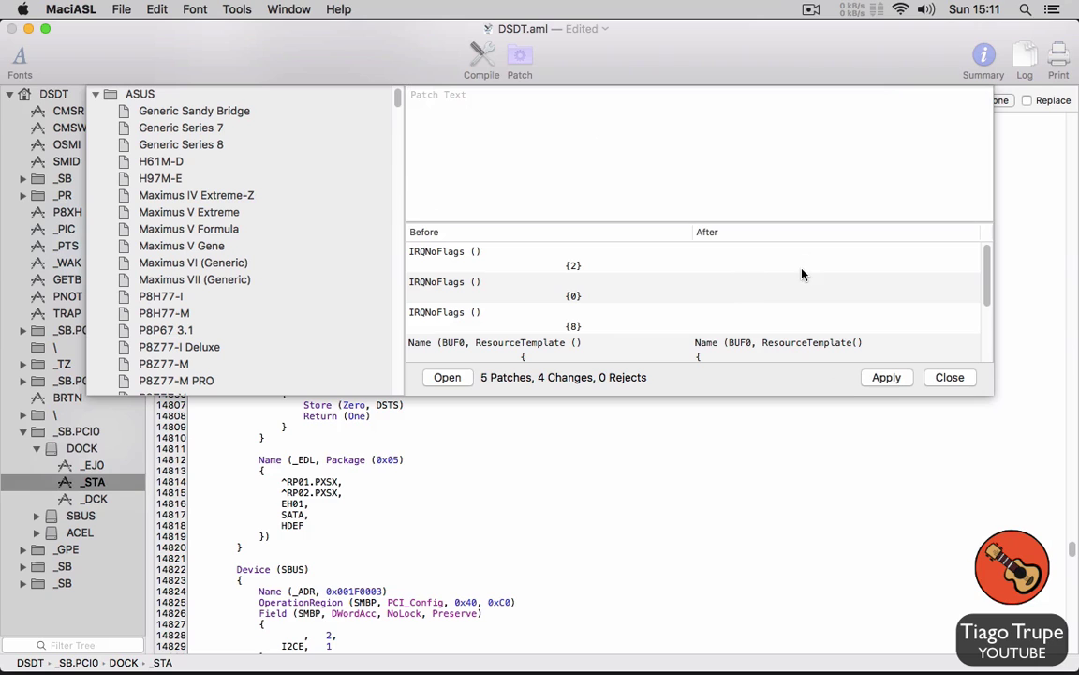
Step: Close the patch window, recompile the DSDT with the IRQ fix, and dismiss the compiler summary
{"action": "left_click", "coordinate": [950, 378]}
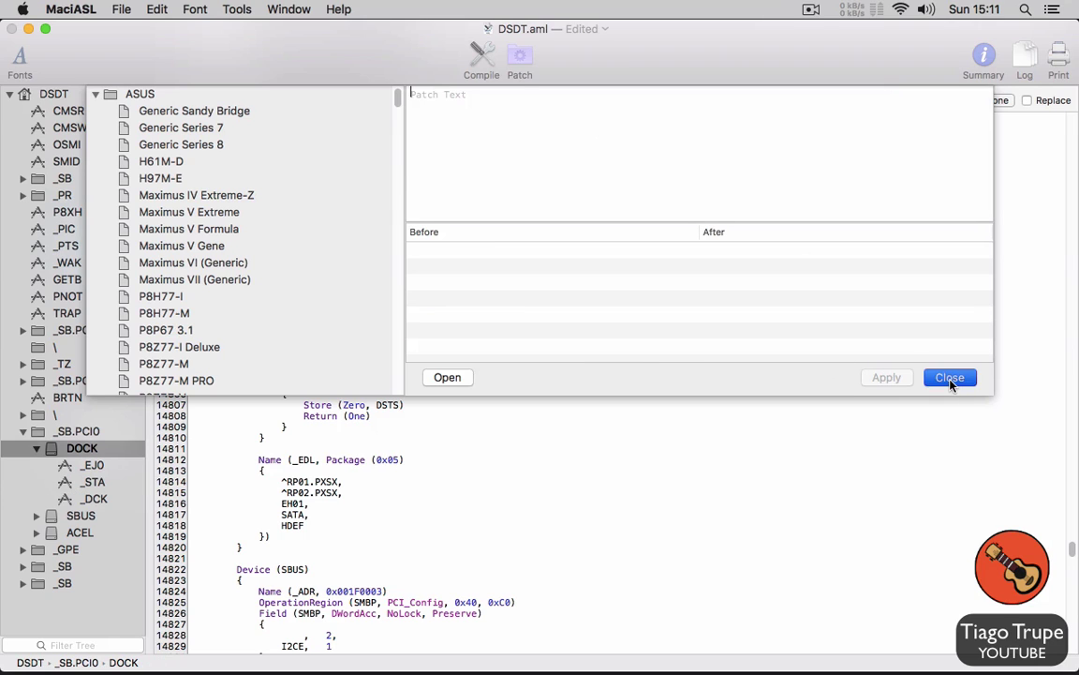
{"action": "left_click", "coordinate": [483, 58]}
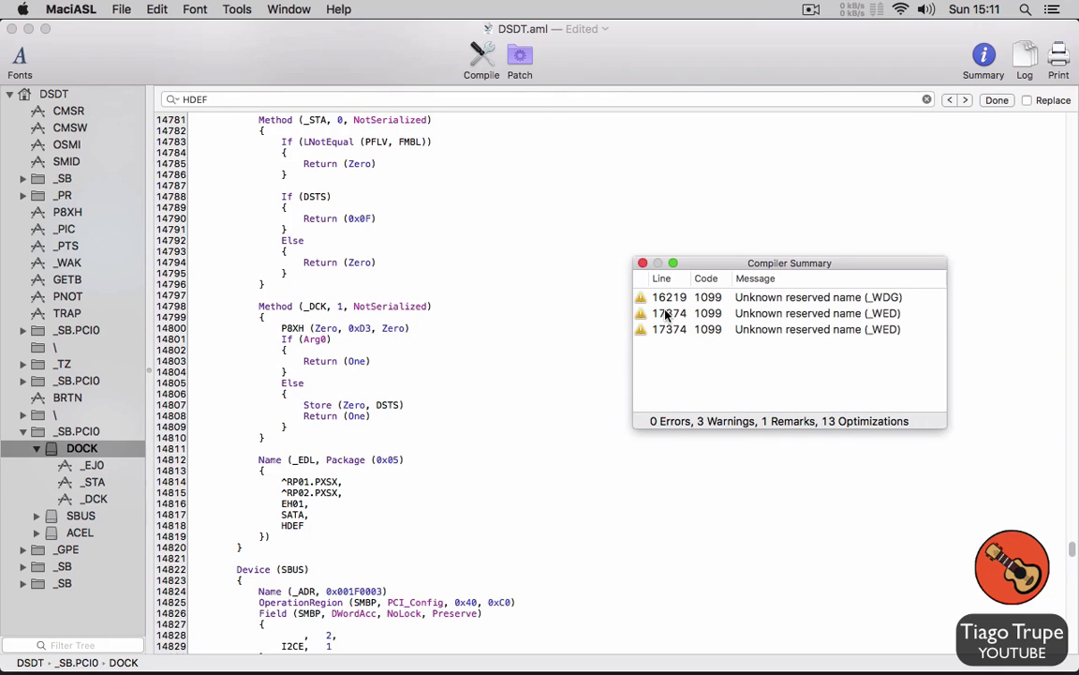
{"action": "left_click", "coordinate": [642, 263]}
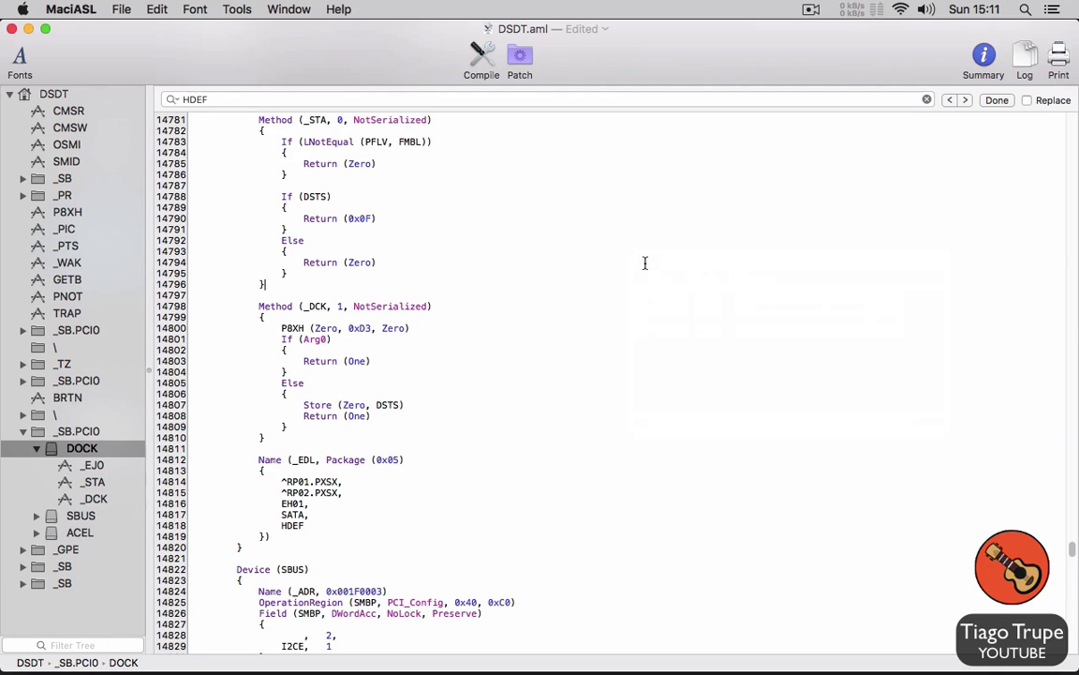
Step: Search the DSDT for HDEF and examine the layout-id entry in the _DSM method of the HDEF device
{"action": "left_click", "coordinate": [299, 99]}
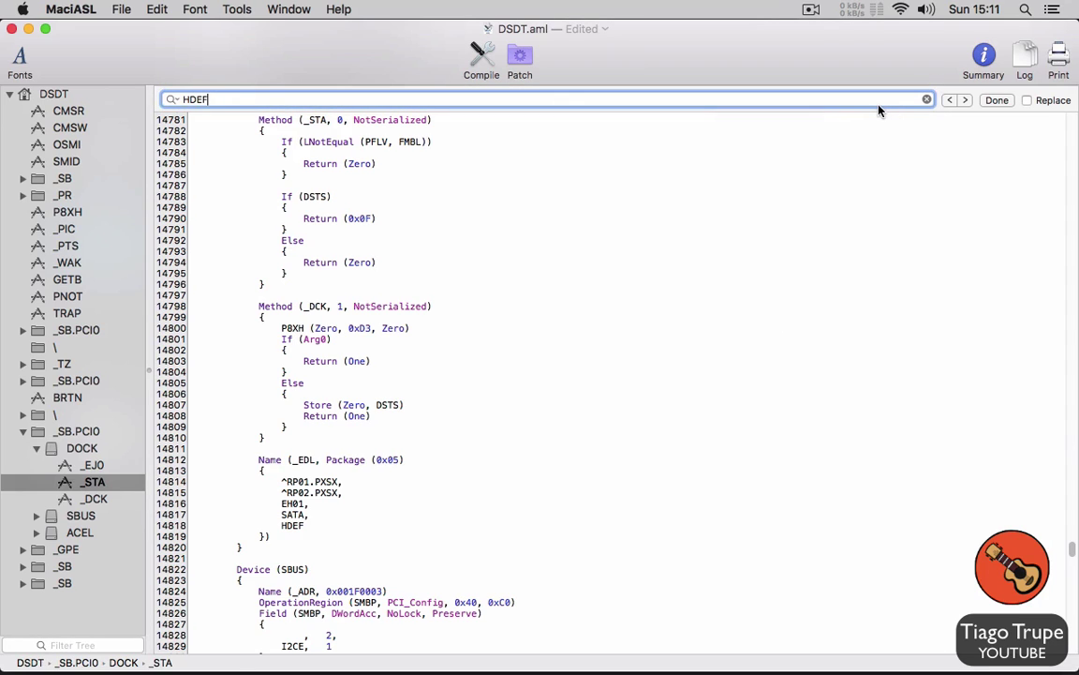
{"action": "key", "text": "Return"}
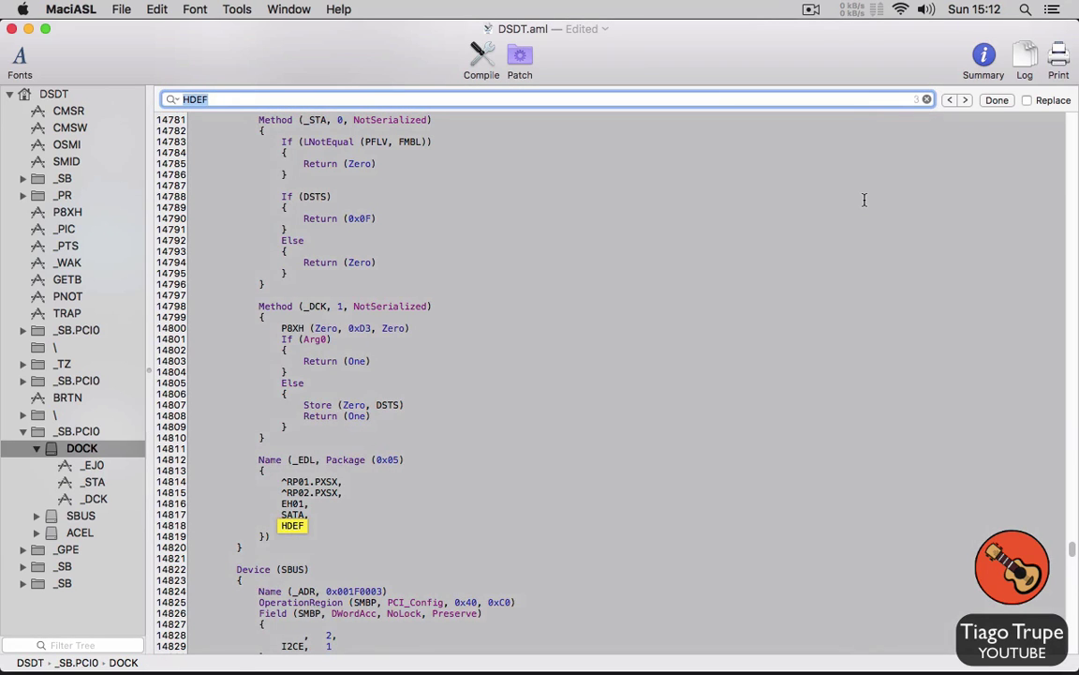
{"action": "key", "text": "Return"}
{"action": "key", "text": "Return"}
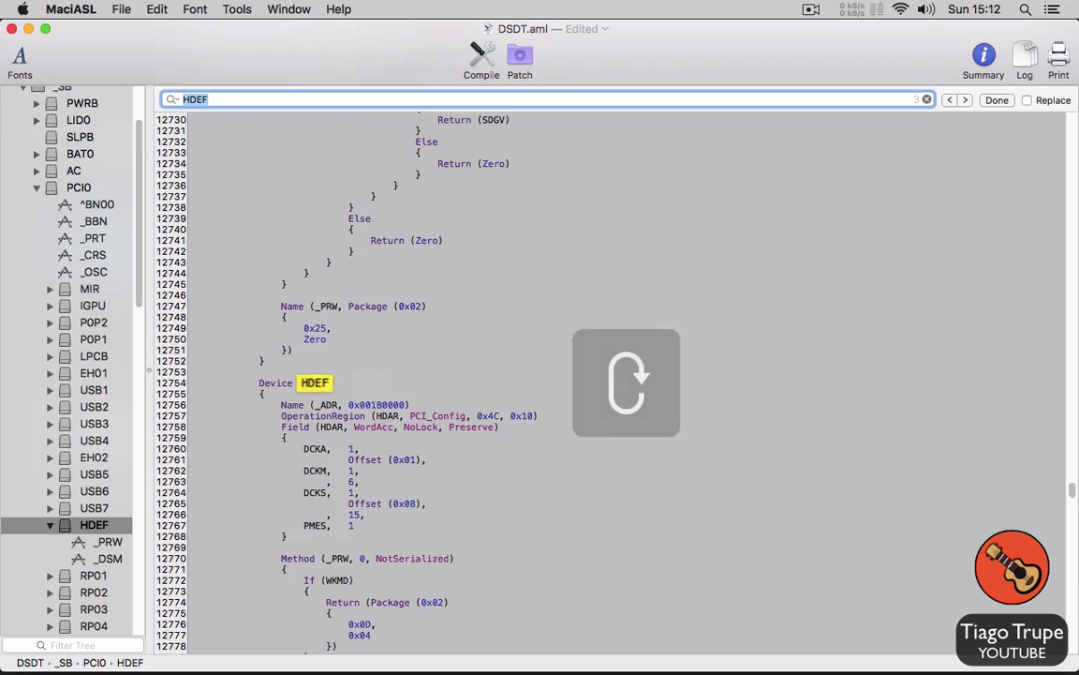
{"action": "scroll", "coordinate": [838, 304], "scroll_direction": "down", "scroll_amount": 5}
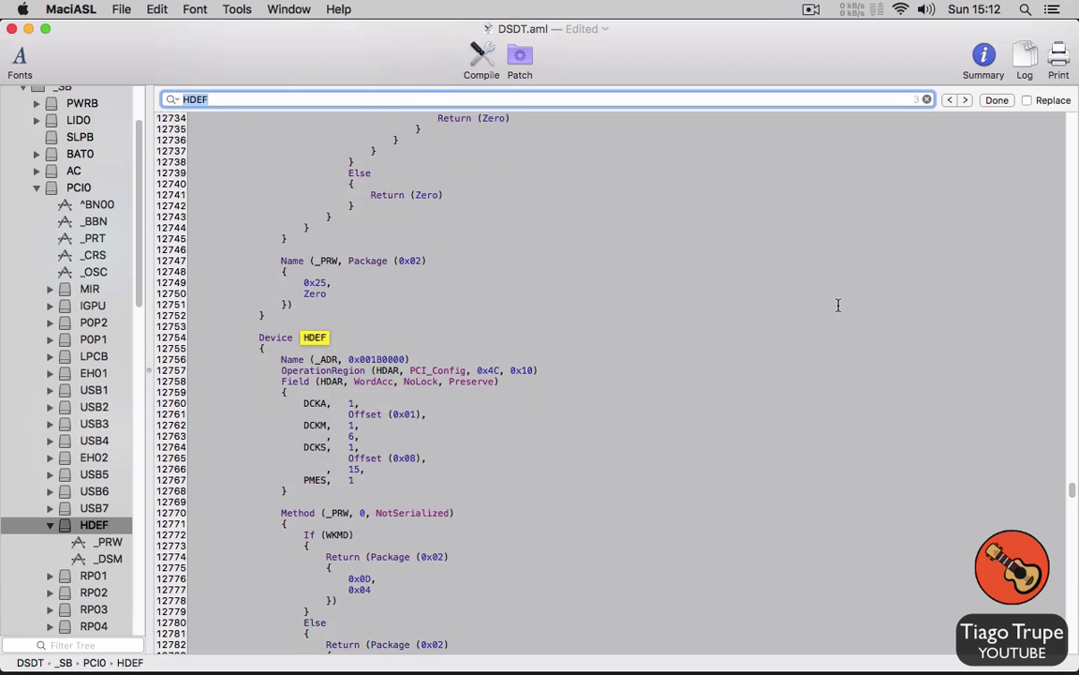
{"action": "scroll", "coordinate": [838, 304], "scroll_direction": "down", "scroll_amount": 4}
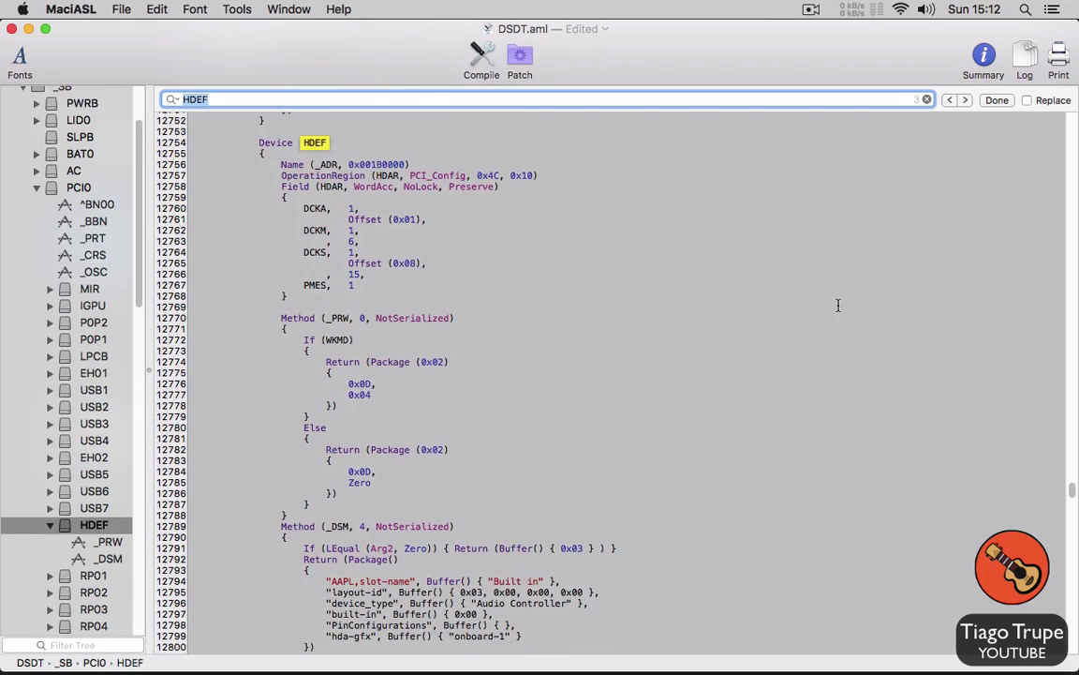
{"action": "scroll", "coordinate": [838, 304], "scroll_direction": "down", "scroll_amount": 1}
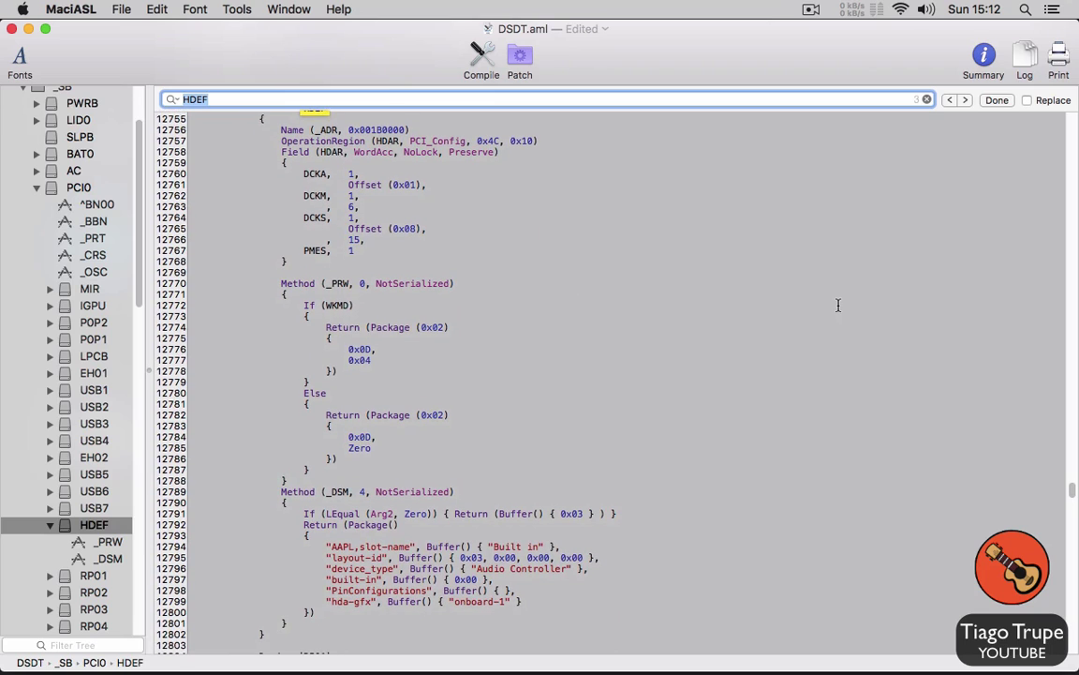
{"action": "scroll", "coordinate": [838, 305], "scroll_direction": "down", "scroll_amount": 3}
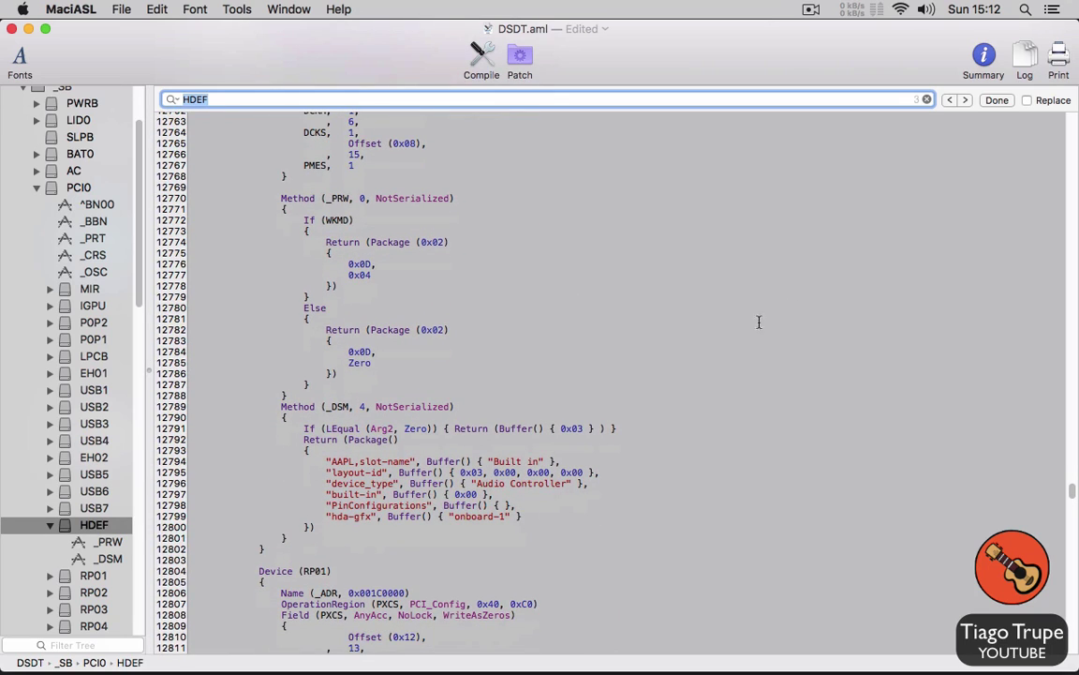
{"action": "left_click", "coordinate": [647, 365]}
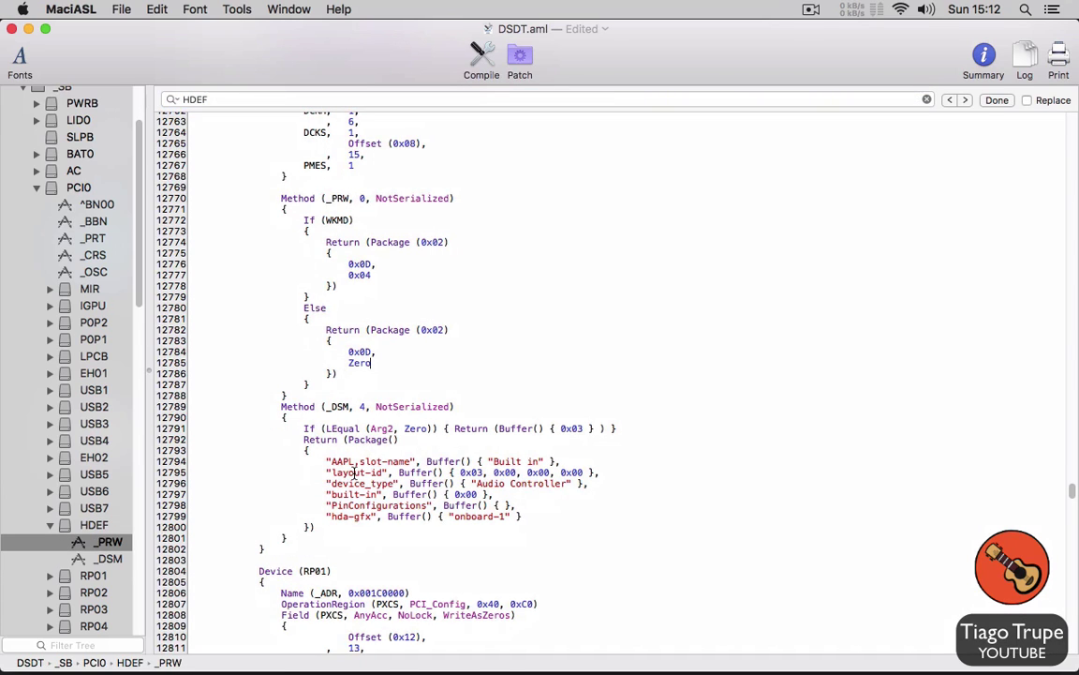
{"action": "left_click", "coordinate": [383, 472]}
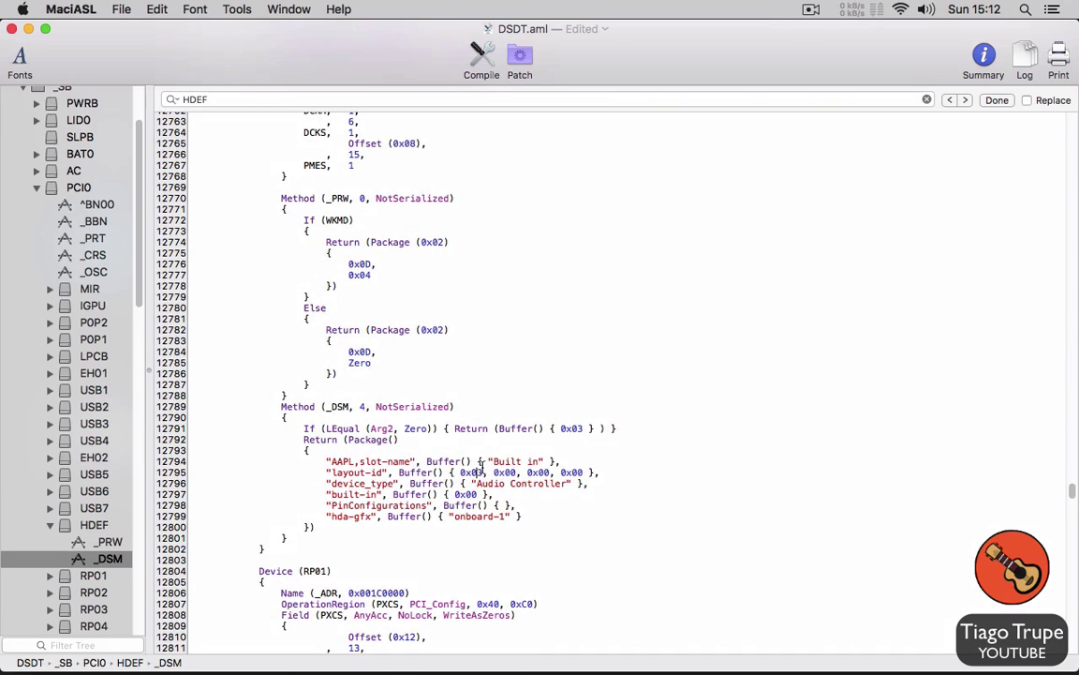
Step: Open Calculator, move it clear of the _DSM code, and switch it to hexadecimal (base 16)
{"action": "key", "text": "super+space"}
{"action": "type", "text": "calc"}
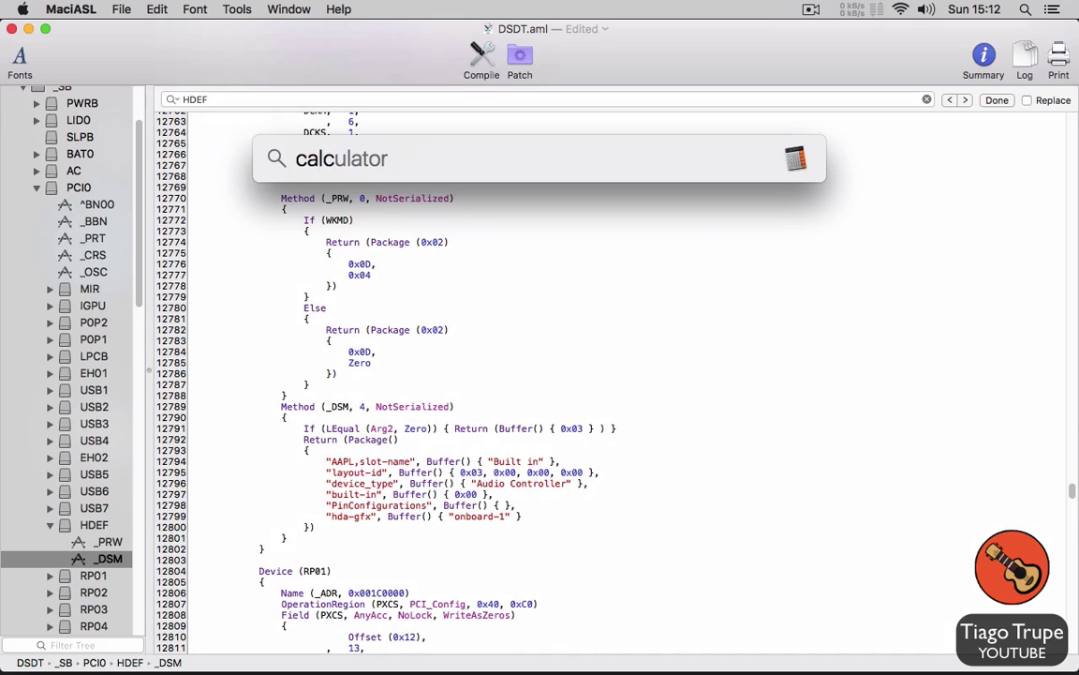
{"action": "key", "text": "Return"}
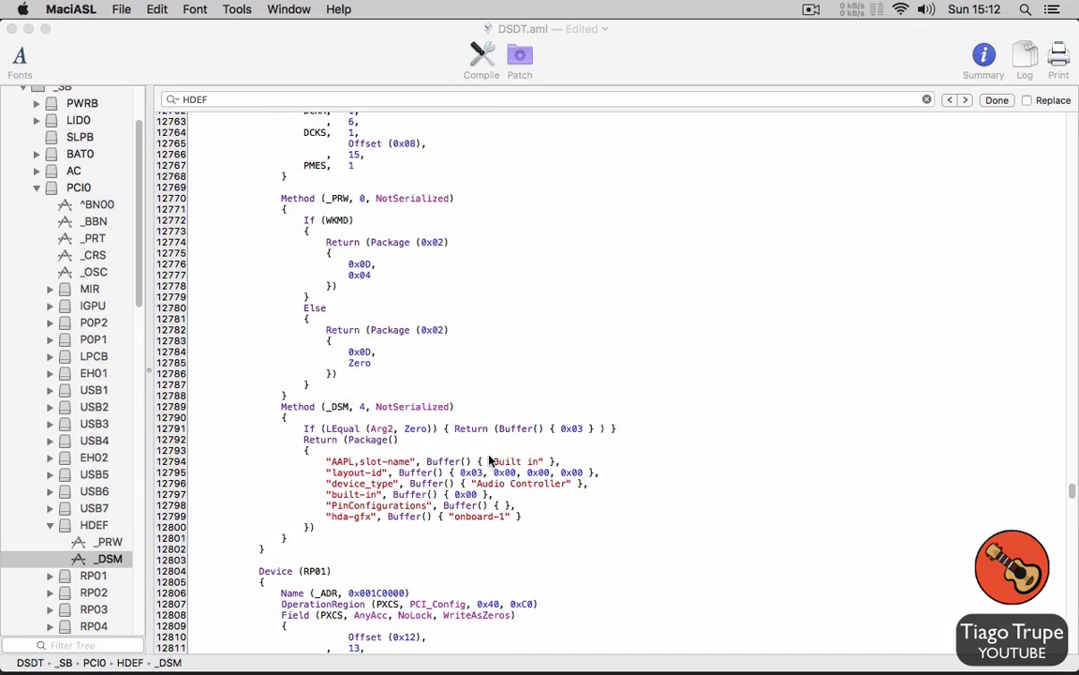
{"action": "left_click_drag", "start_coordinate": [420, 238], "coordinate": [851, 190]}
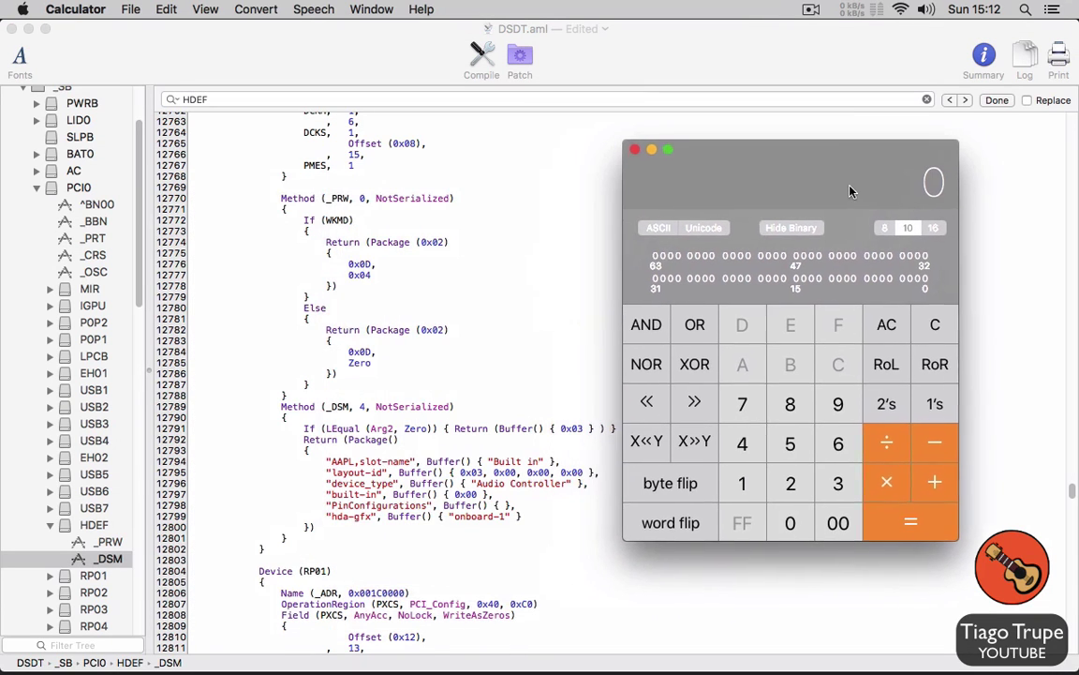
{"action": "left_click", "coordinate": [936, 228]}
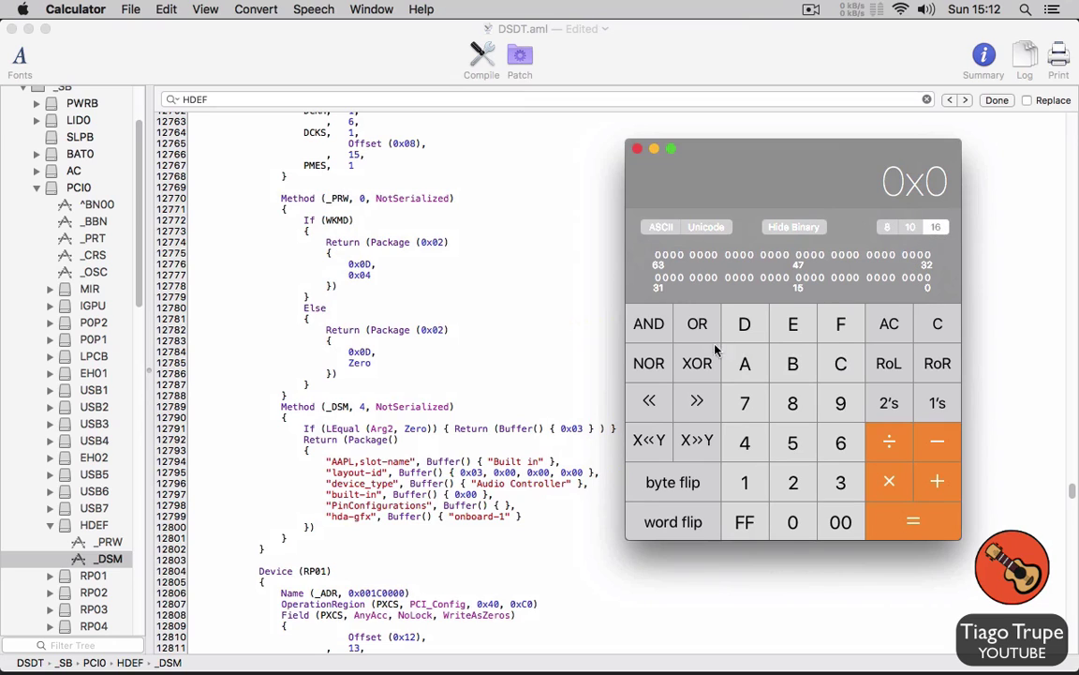
{"action": "left_click", "coordinate": [841, 480]}
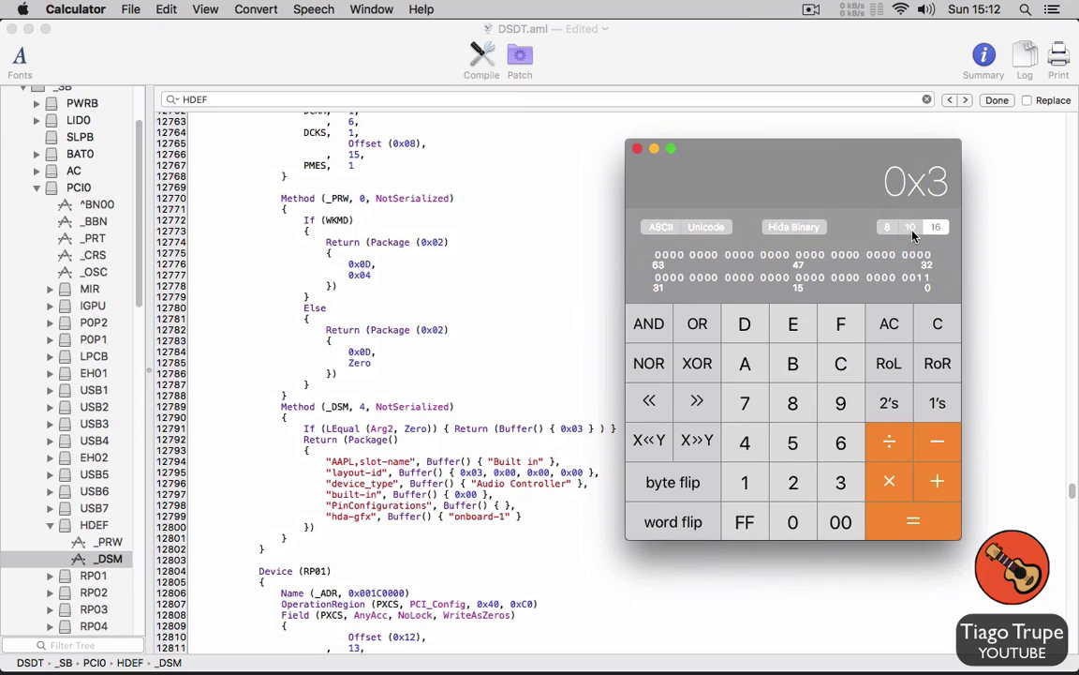
{"action": "key", "text": "Escape"}
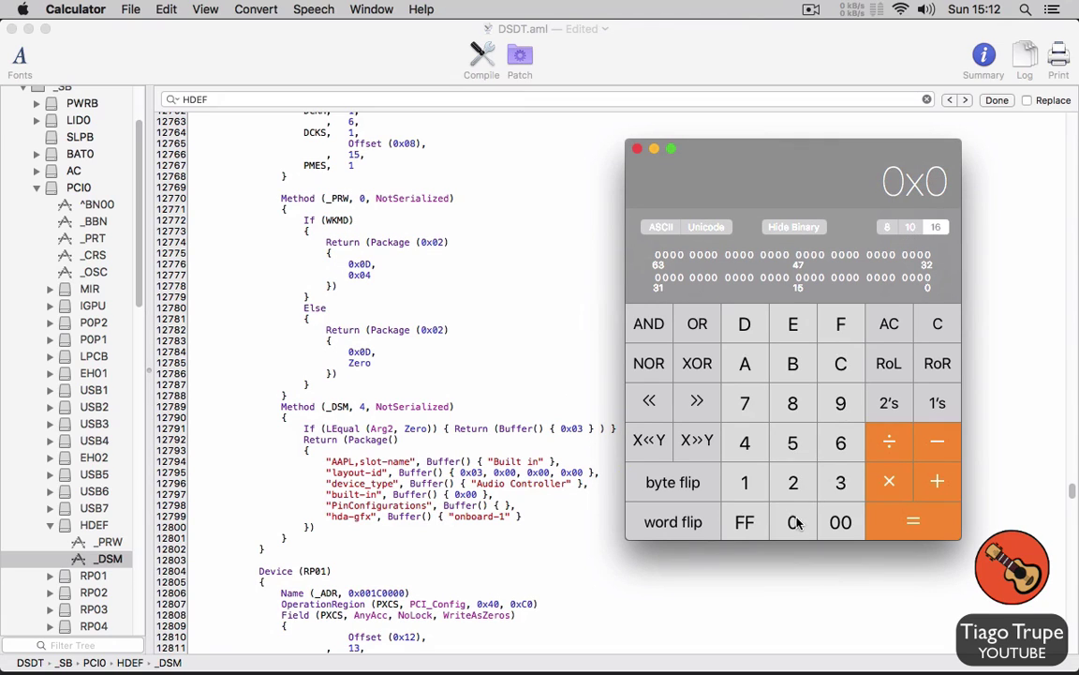
{"action": "left_click", "coordinate": [841, 482]}
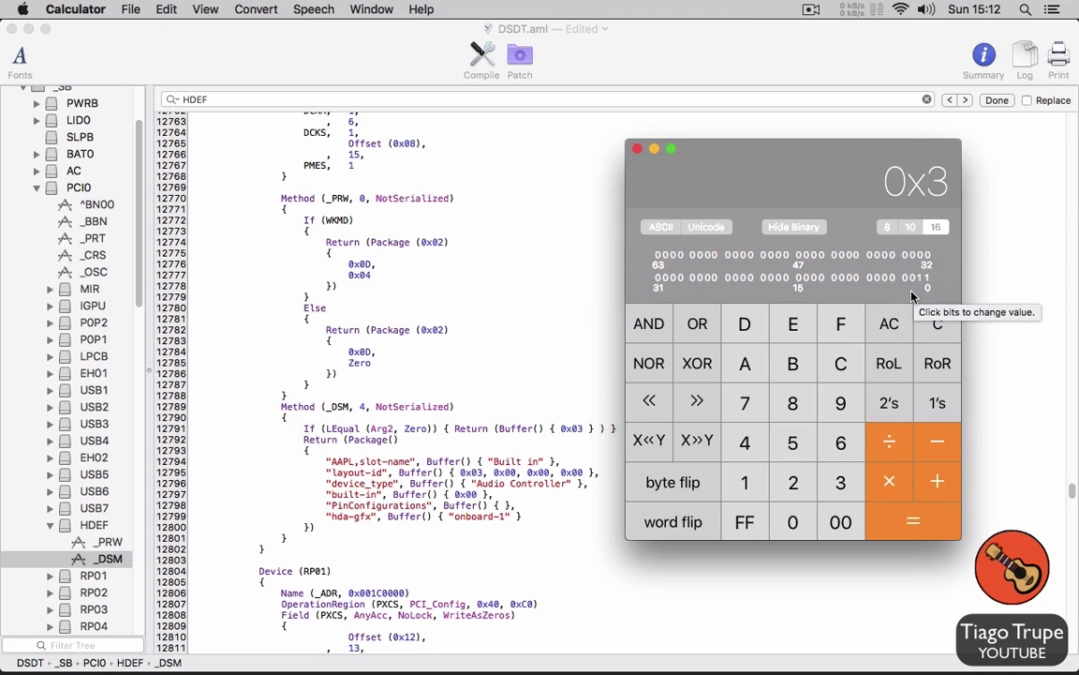
{"action": "key", "text": "Escape"}
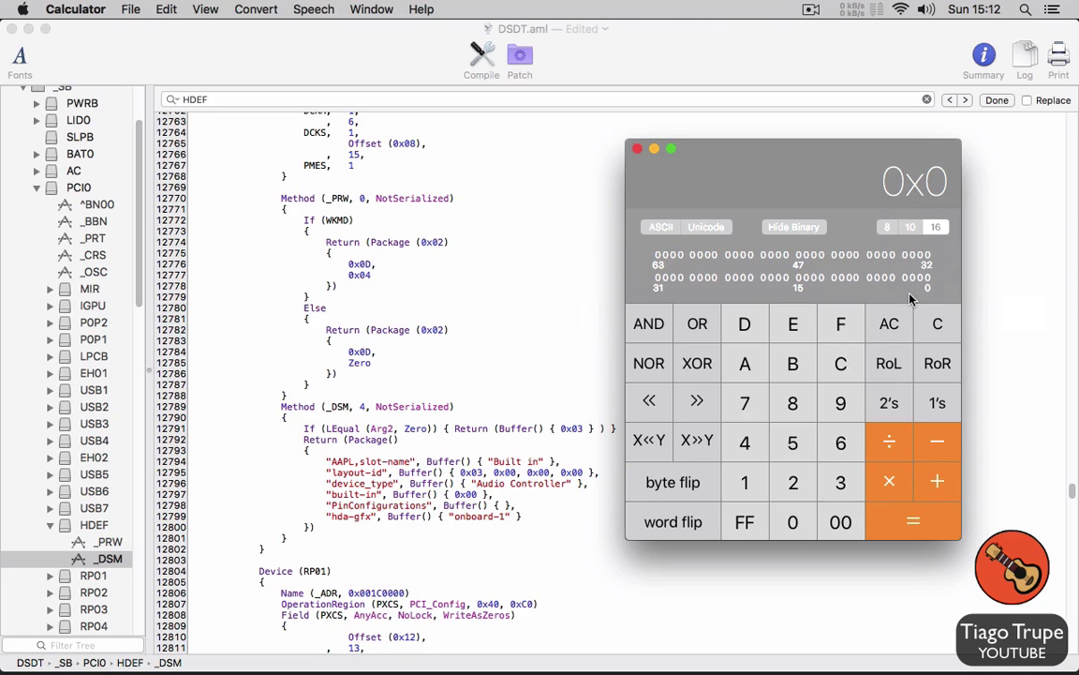
Step: Enter the layout-id byte 03 in hexadecimal and convert it to decimal, switching between base 16 and base 10
{"action": "left_click", "coordinate": [794, 522]}
{"action": "left_click", "coordinate": [837, 481]}
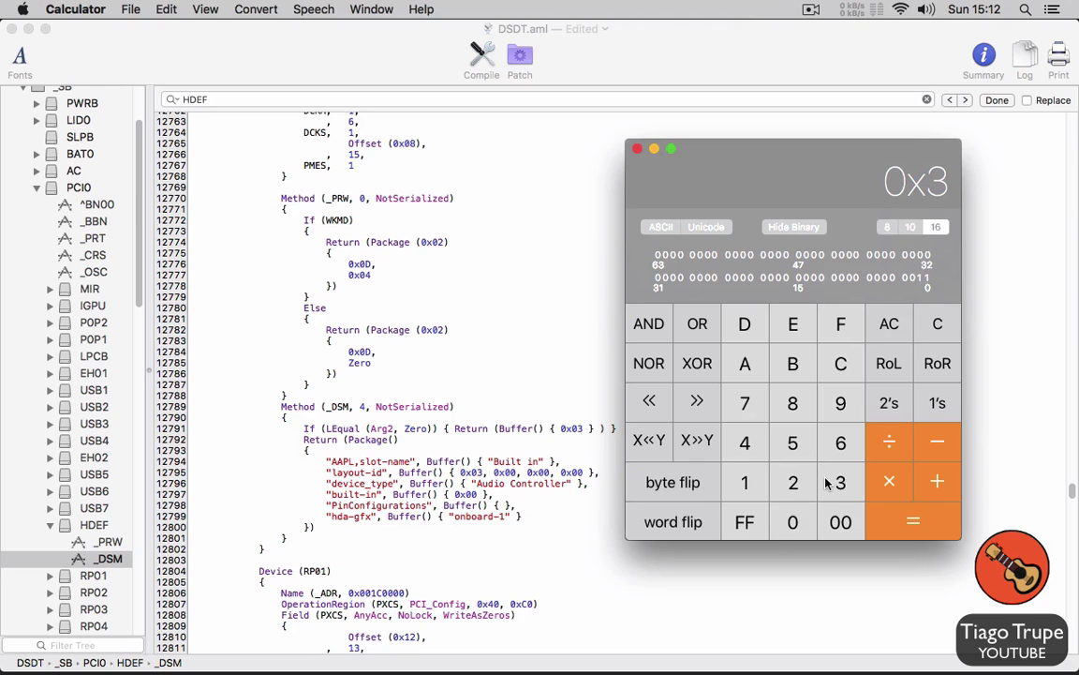
{"action": "left_click", "coordinate": [910, 228]}
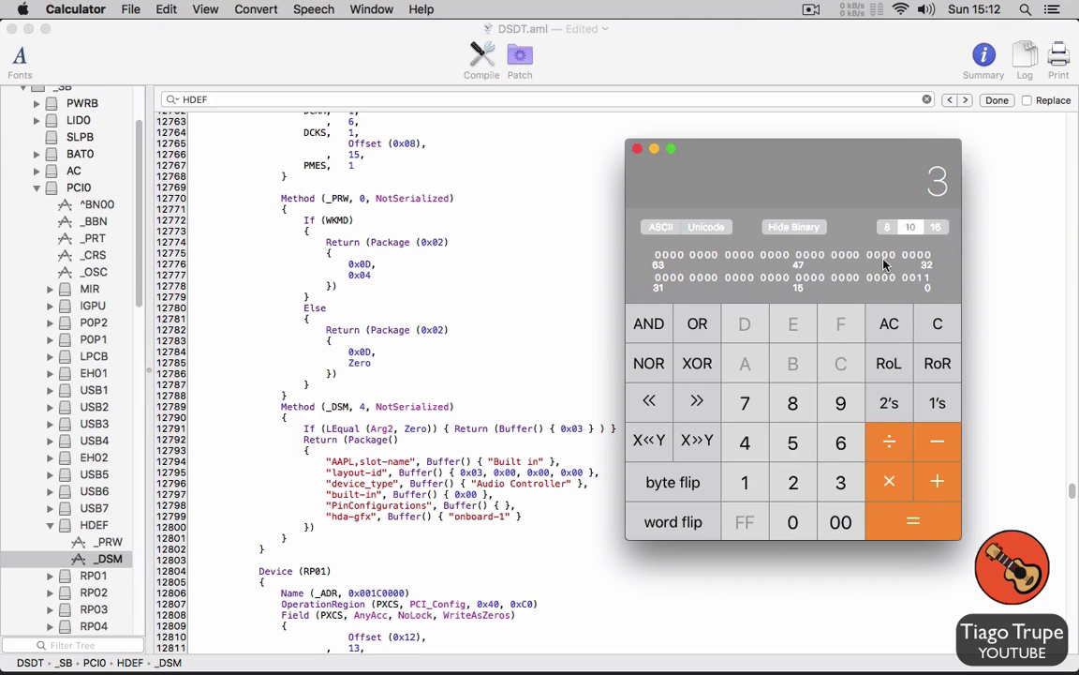
{"action": "left_click", "coordinate": [935, 227]}
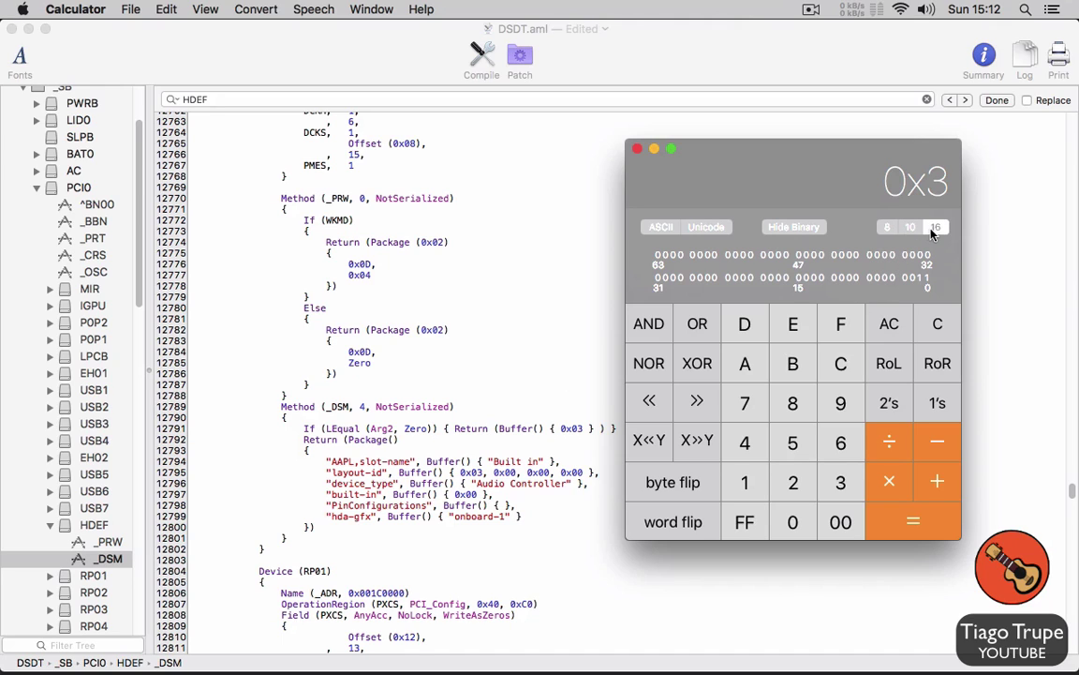
{"action": "left_click", "coordinate": [918, 229]}
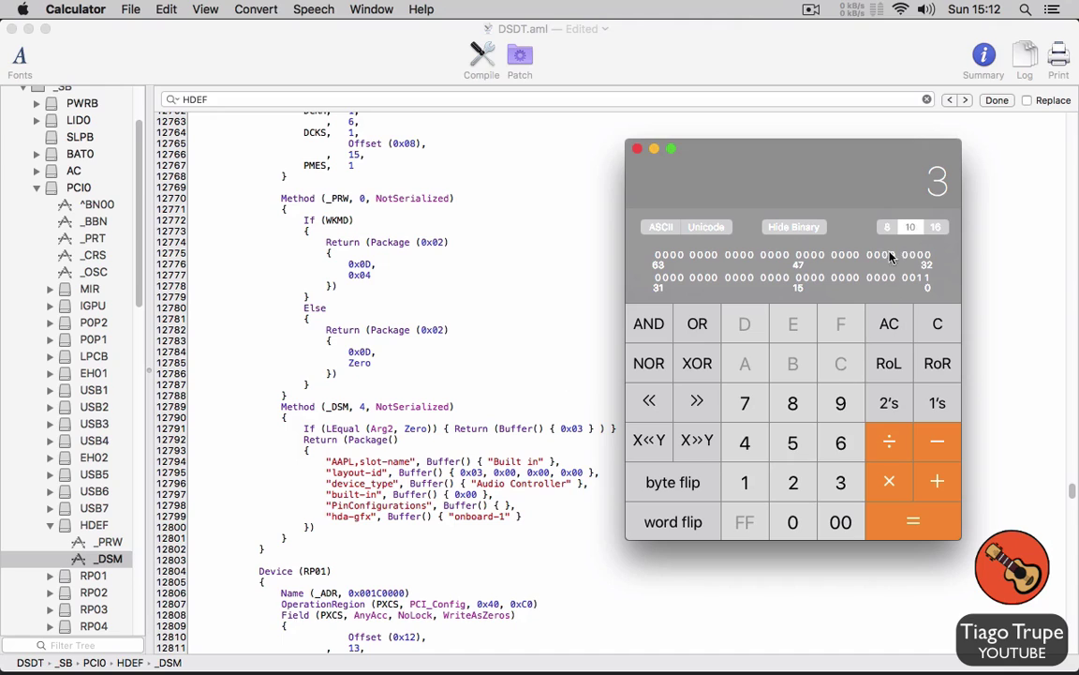
Step: Convert decimal 20 to hexadecimal in Calculator and set the first layout-id byte in the HDEF _DSM method to 0x14
{"action": "key", "text": "Escape"}
{"action": "type", "text": "20"}
{"action": "left_click", "coordinate": [935, 228]}
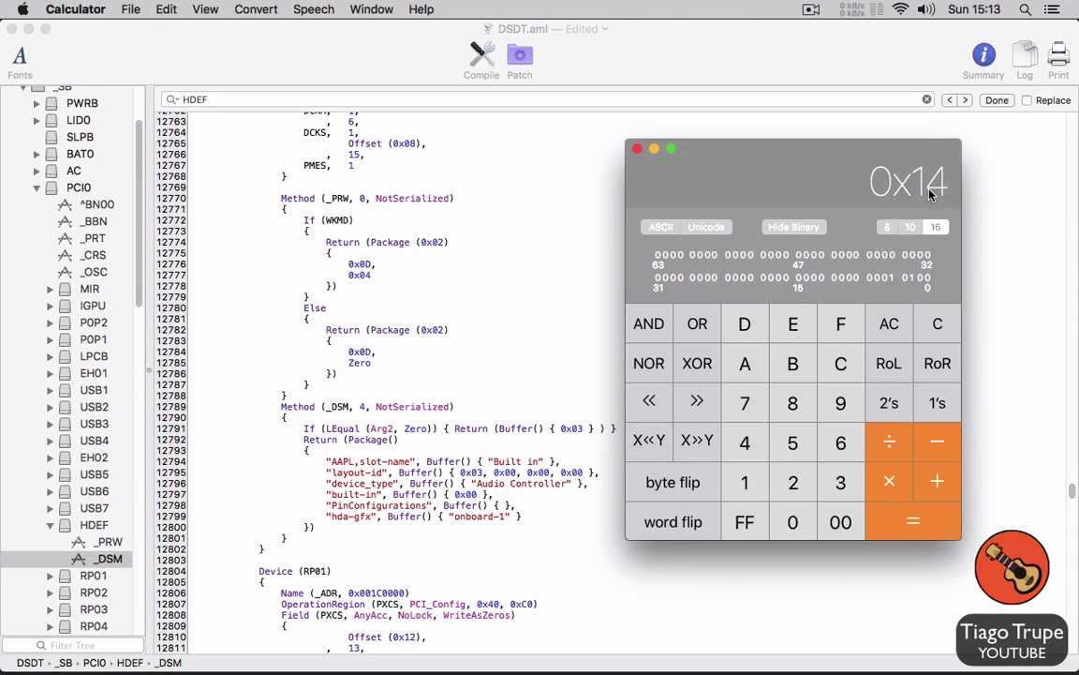
{"action": "left_click", "coordinate": [478, 478]}
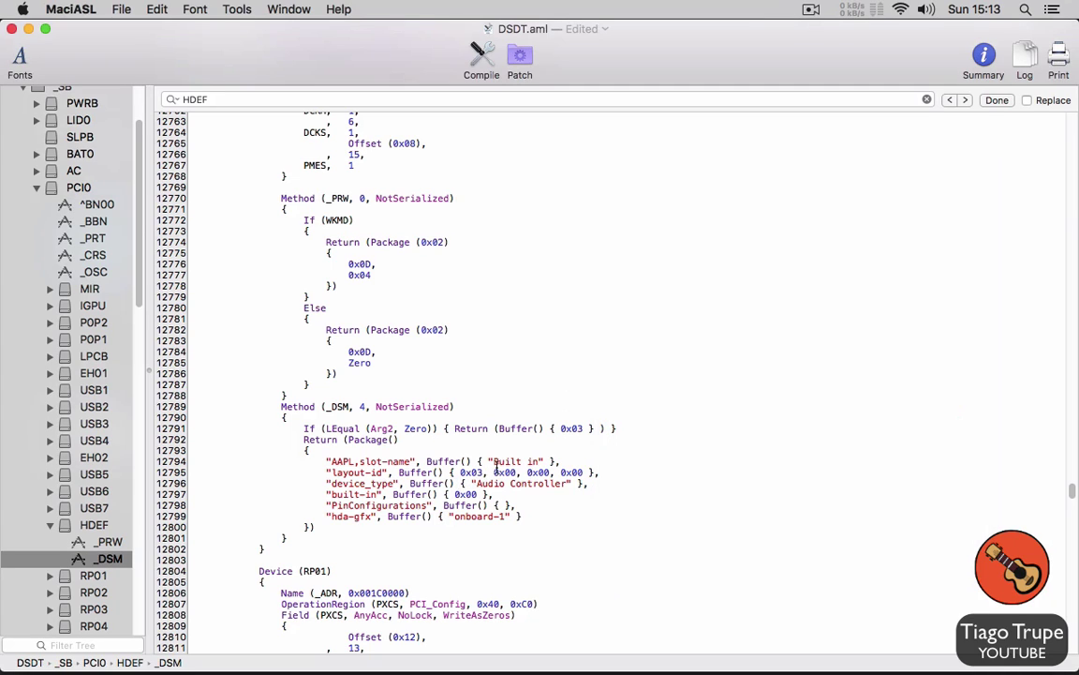
{"action": "double_click", "coordinate": [472, 472]}
{"action": "type", "text": "0x14"}
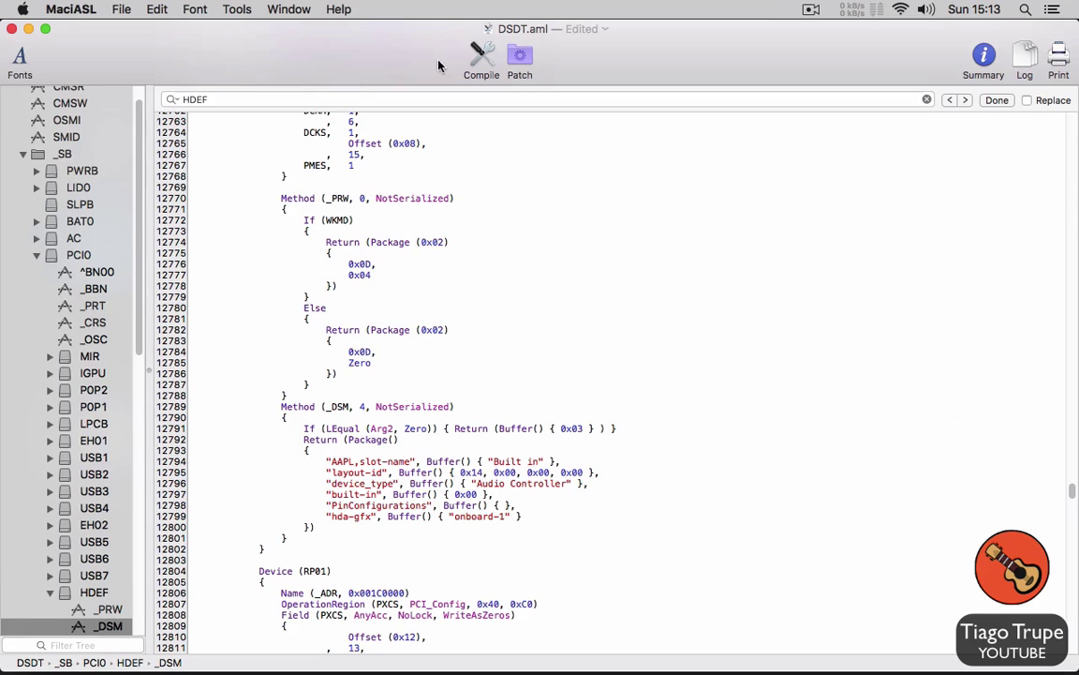
Step: Recompile the DSDT with the new layout-id, dismiss the compiler summary, and save DSDT.aml
{"action": "key", "text": "super+b"}
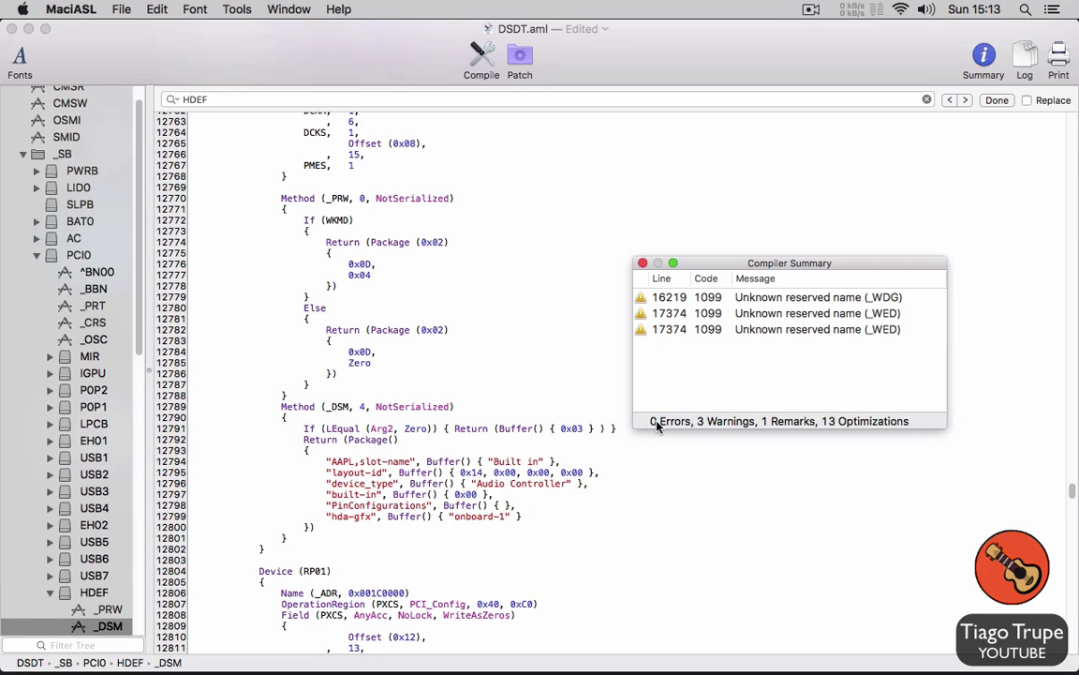
{"action": "left_click", "coordinate": [643, 263]}
{"action": "left_click", "coordinate": [122, 9]}
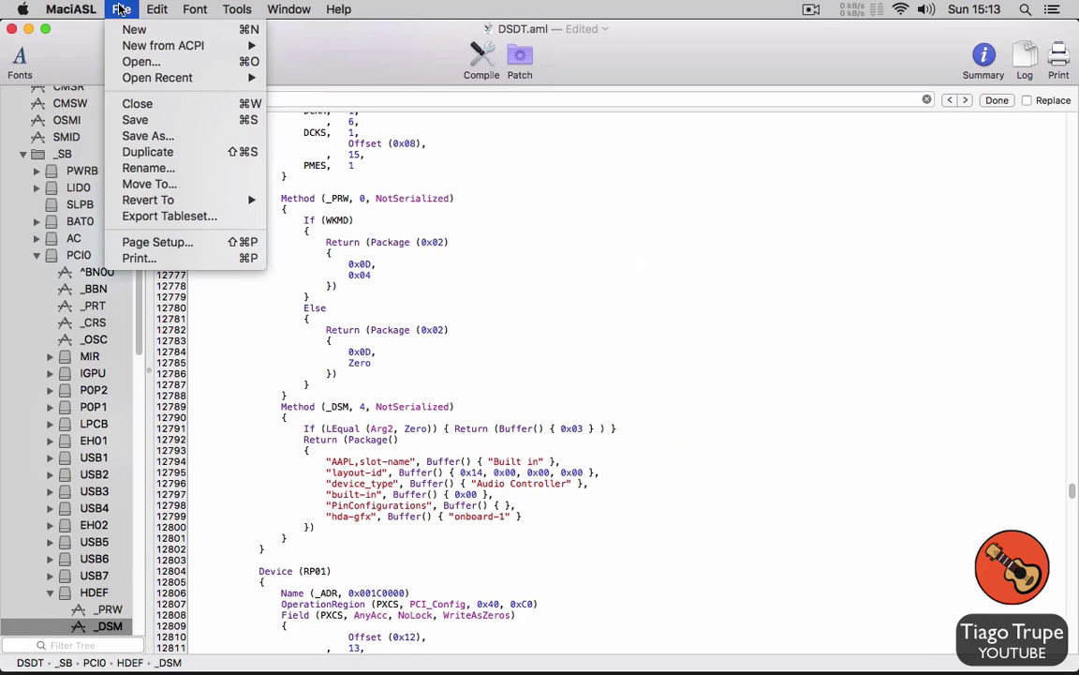
{"action": "left_click", "coordinate": [174, 120]}
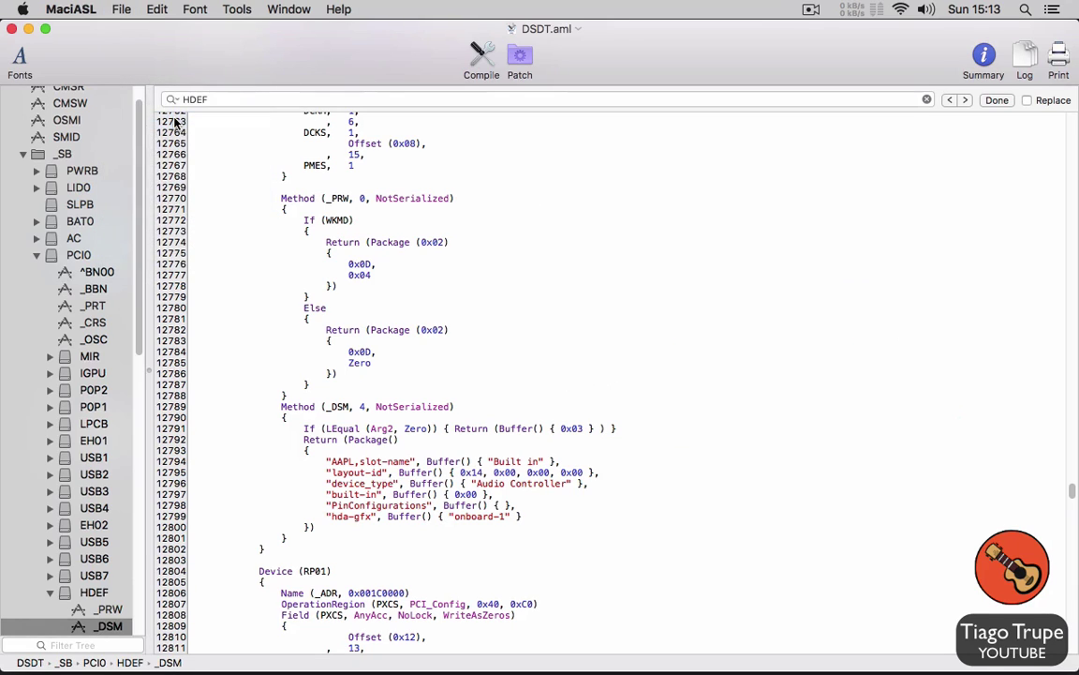
Step: Quit MaciASL, Calculator and TextEdit, and close the DSDT Patches folder window
{"action": "left_click", "coordinate": [69, 9]}
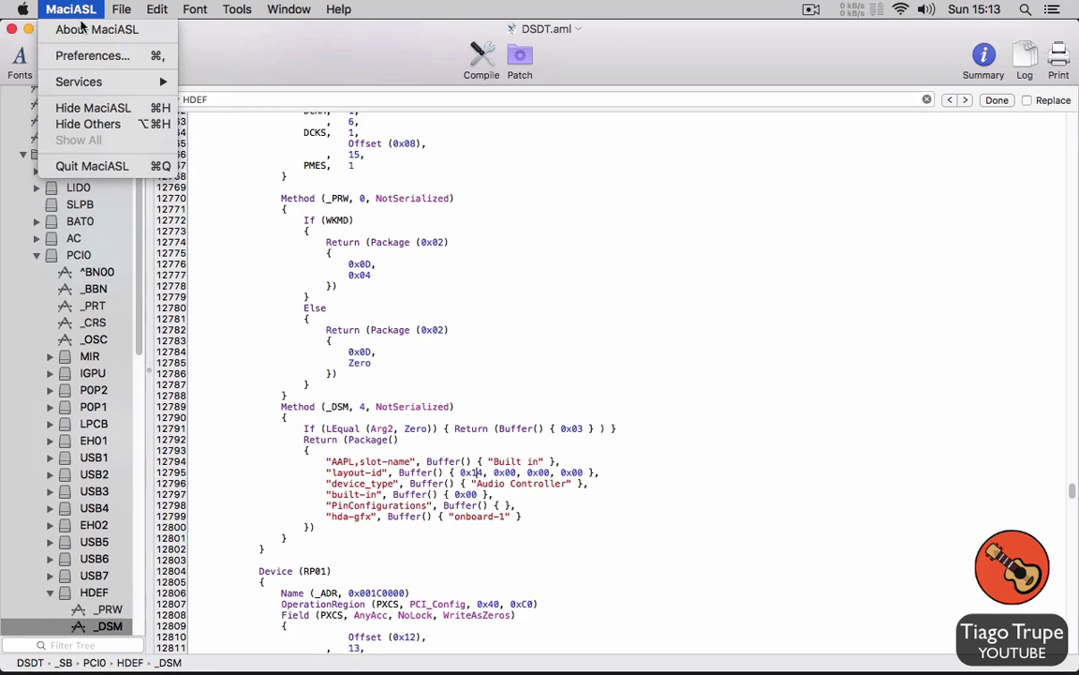
{"action": "left_click", "coordinate": [108, 166]}
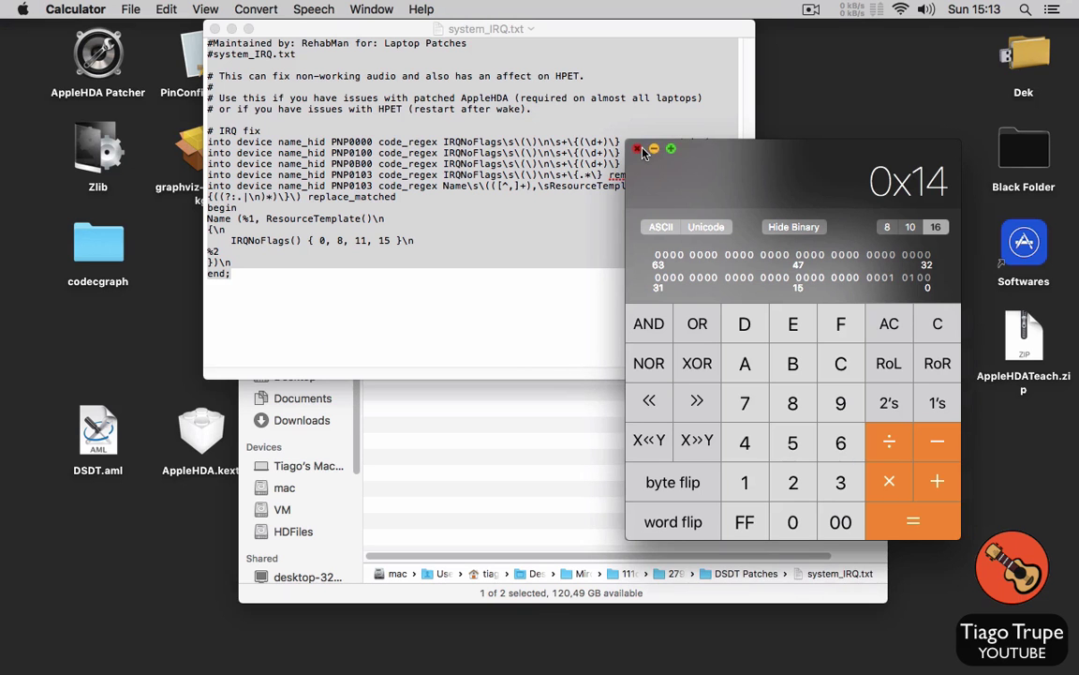
{"action": "key", "text": "super+q"}
{"action": "left_click", "coordinate": [85, 8]}
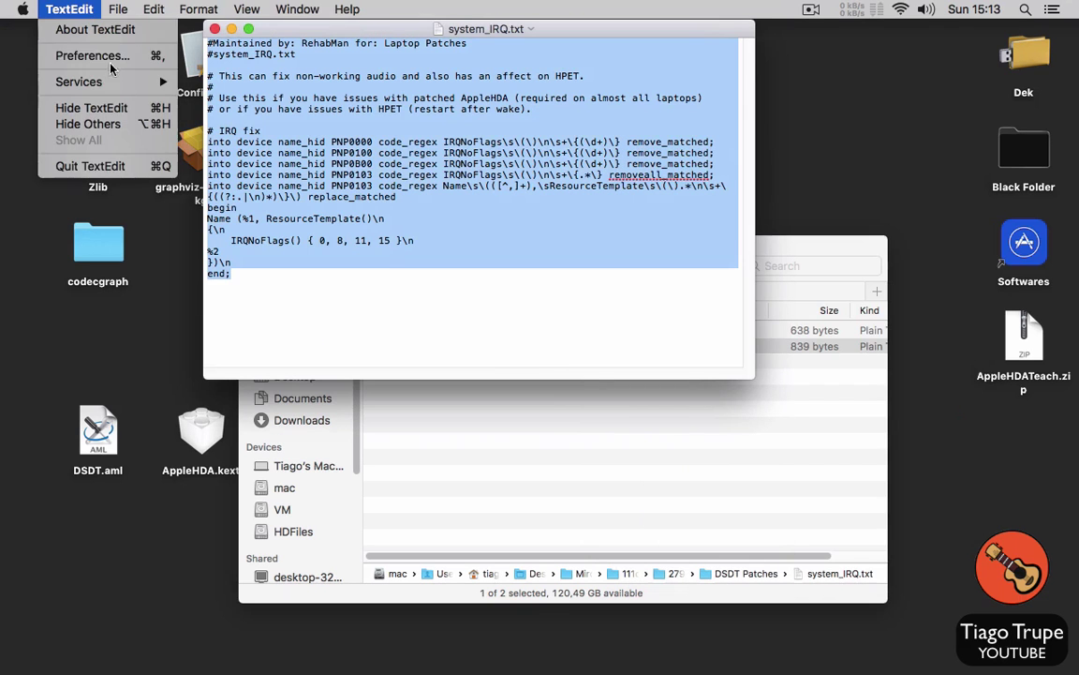
{"action": "left_click", "coordinate": [136, 166]}
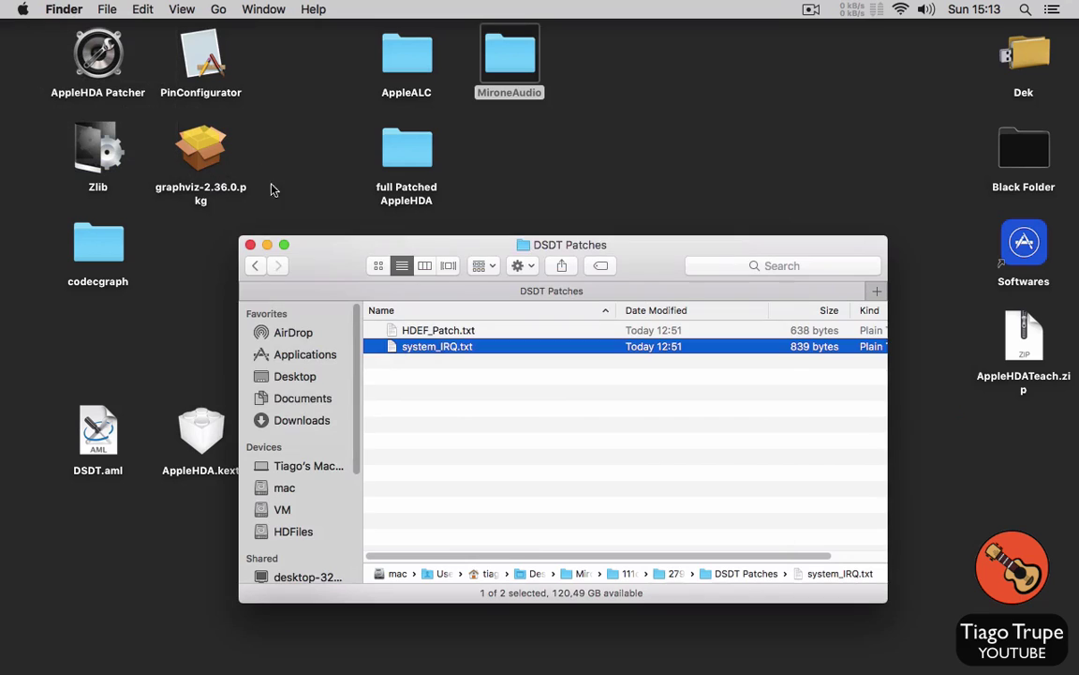
{"action": "left_click", "coordinate": [250, 244]}
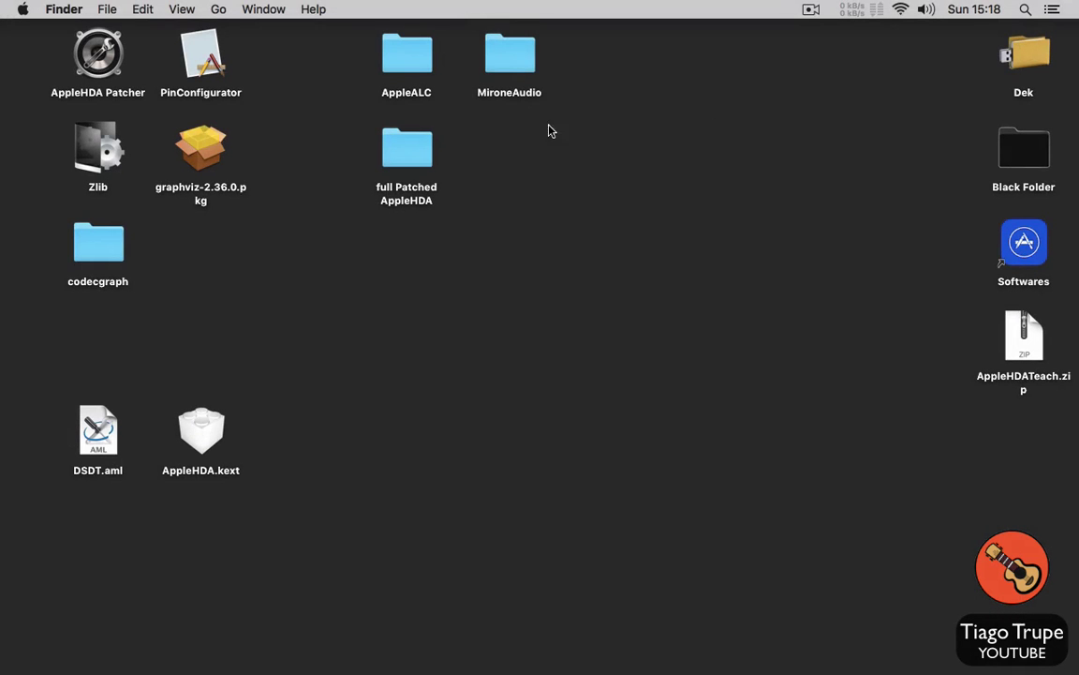
Step: Move HDAEnabler.kext from MironeAudio's HDAEnabler20 folder into the full Patched AppleHDA folder on the desktop, and close the source window
{"action": "left_click", "coordinate": [98, 416]}
{"action": "left_click", "coordinate": [424, 156]}
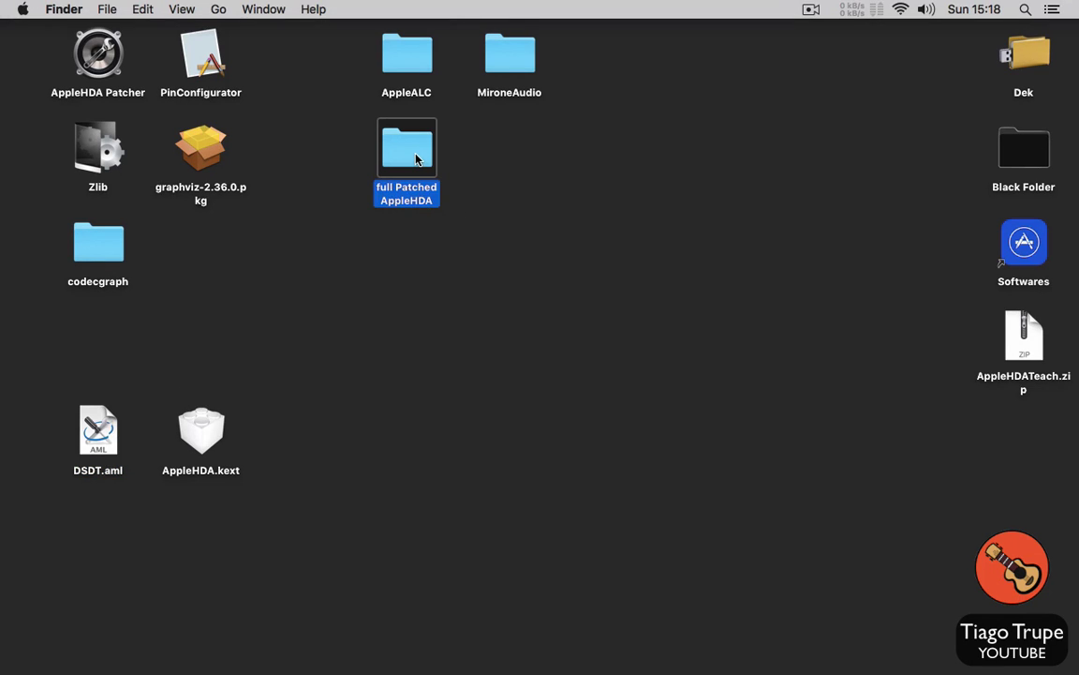
{"action": "left_click", "coordinate": [516, 153]}
{"action": "left_click", "coordinate": [513, 53]}
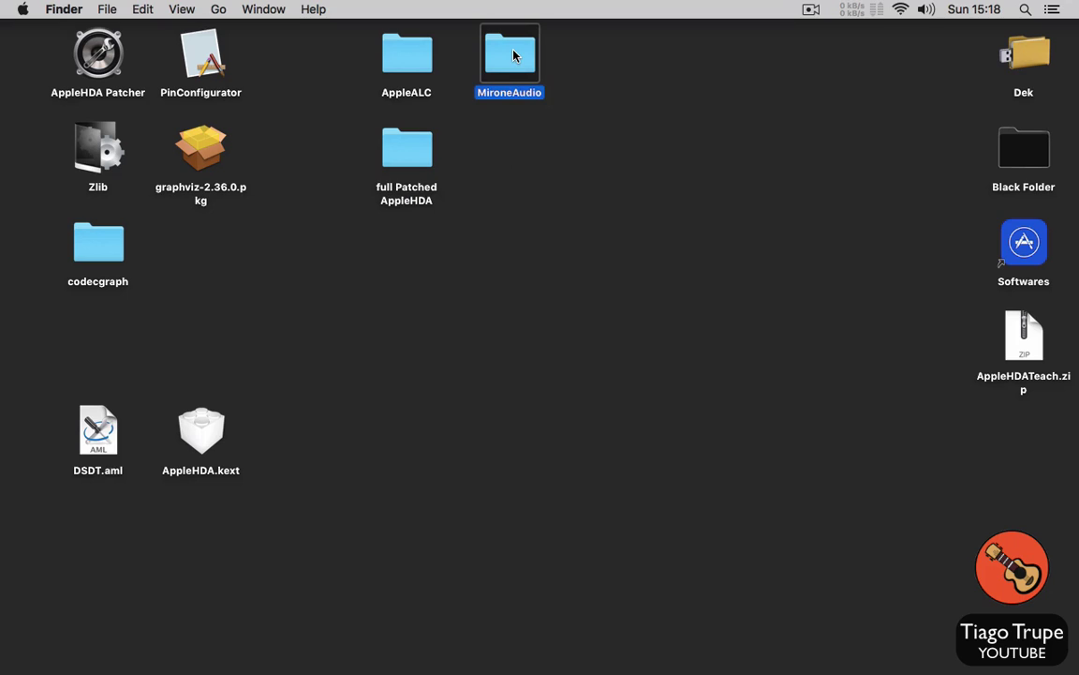
{"action": "double_click", "coordinate": [514, 56]}
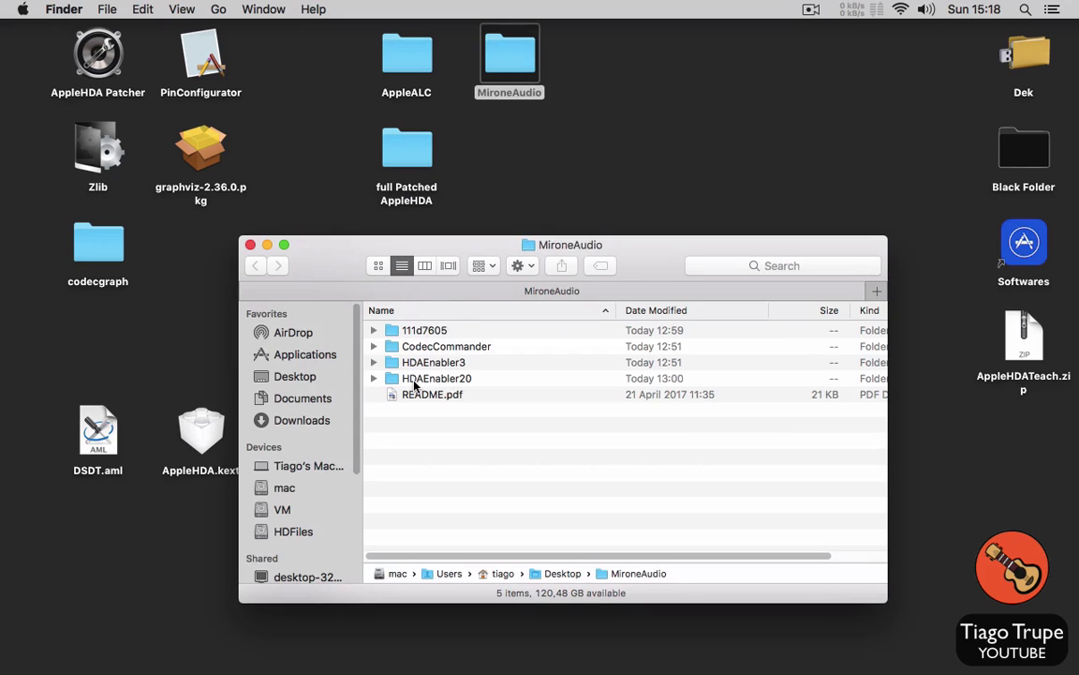
{"action": "double_click", "coordinate": [465, 378]}
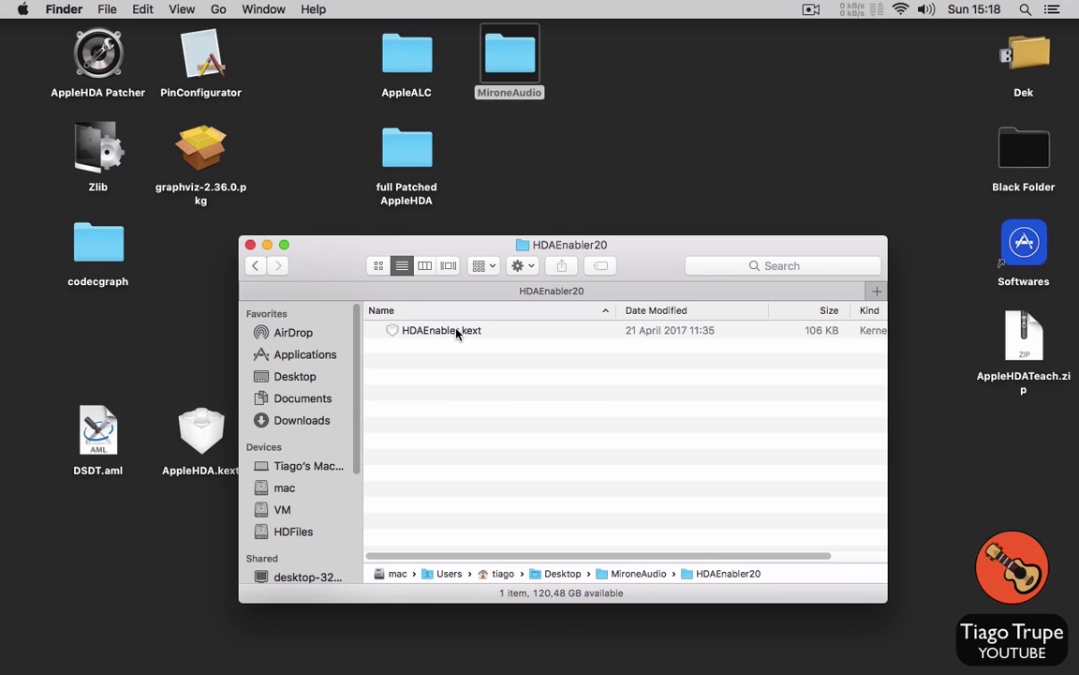
{"action": "left_click", "coordinate": [457, 333]}
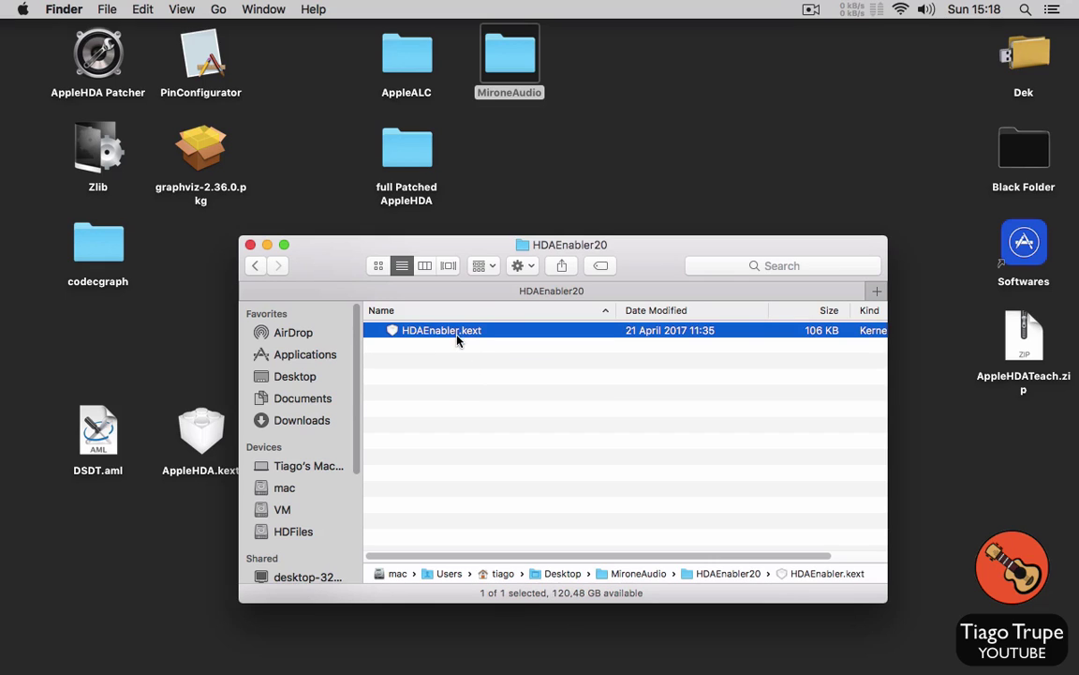
{"action": "left_click_drag", "start_coordinate": [458, 339], "coordinate": [403, 174]}
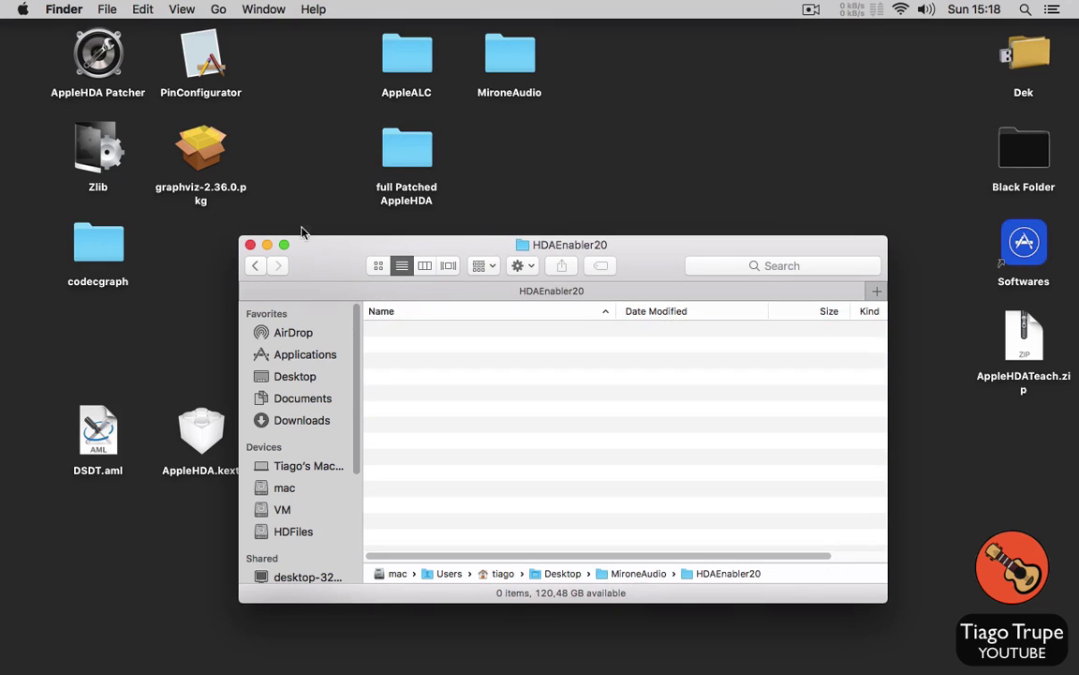
{"action": "left_click", "coordinate": [250, 245]}
Step: Open the full Patched AppleHDA folder, place its window below the desktop folders, and check AppleHDA.kext and HDAEnabler.kext
{"action": "left_click", "coordinate": [398, 164]}
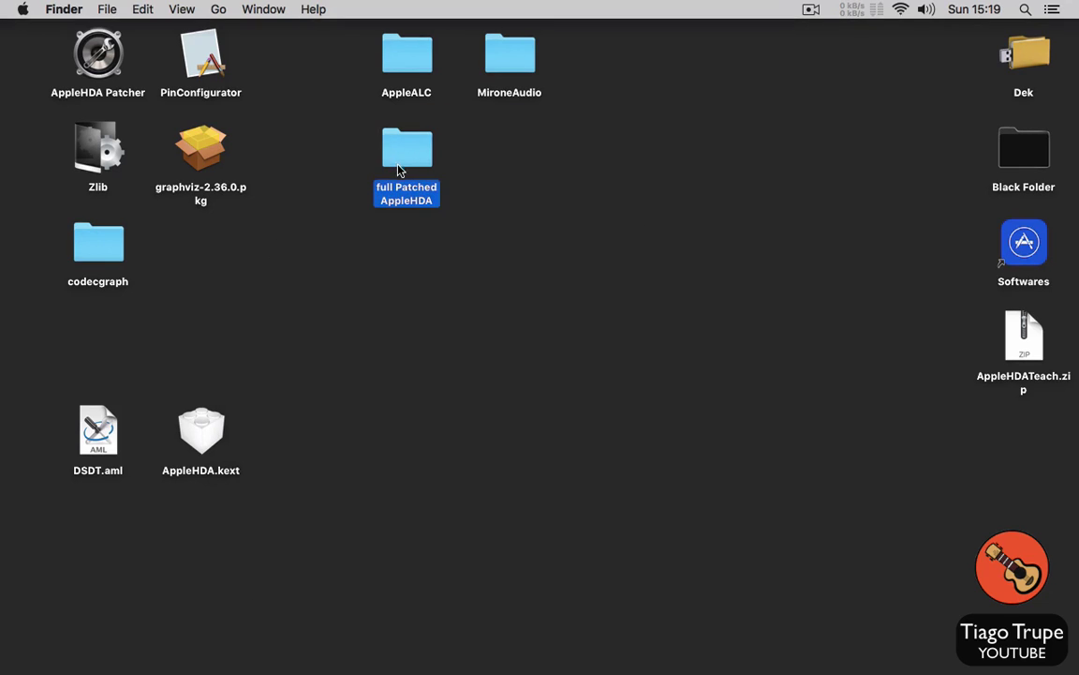
{"action": "double_click", "coordinate": [397, 164]}
{"action": "left_click", "coordinate": [464, 243]}
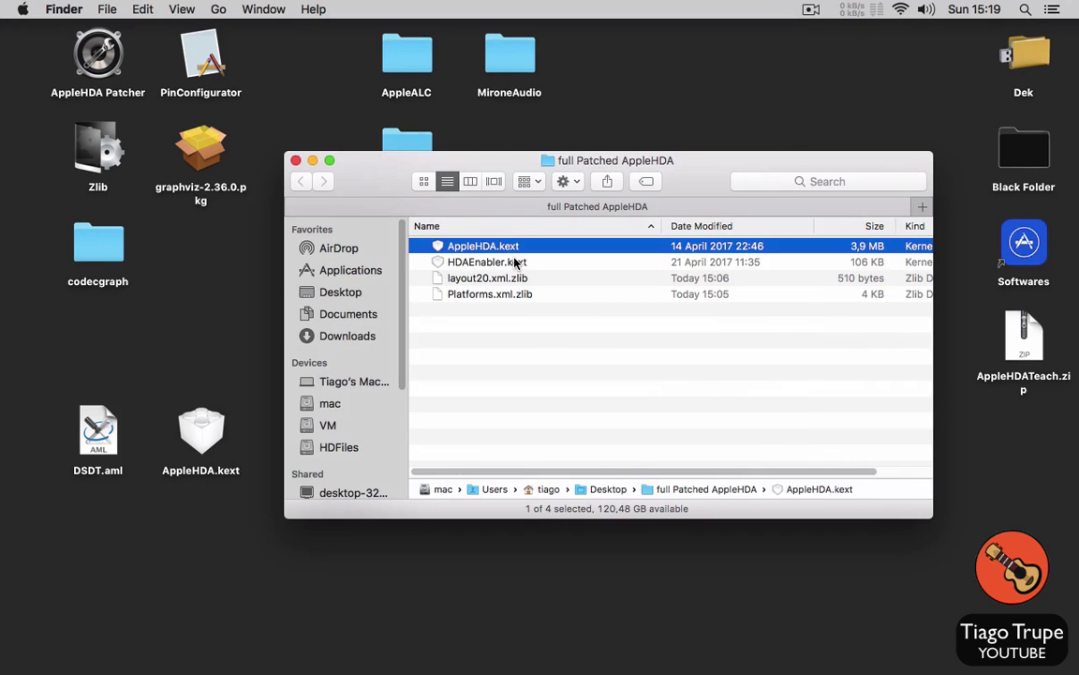
{"action": "key", "text": "Down"}
{"action": "left_click", "coordinate": [534, 351]}
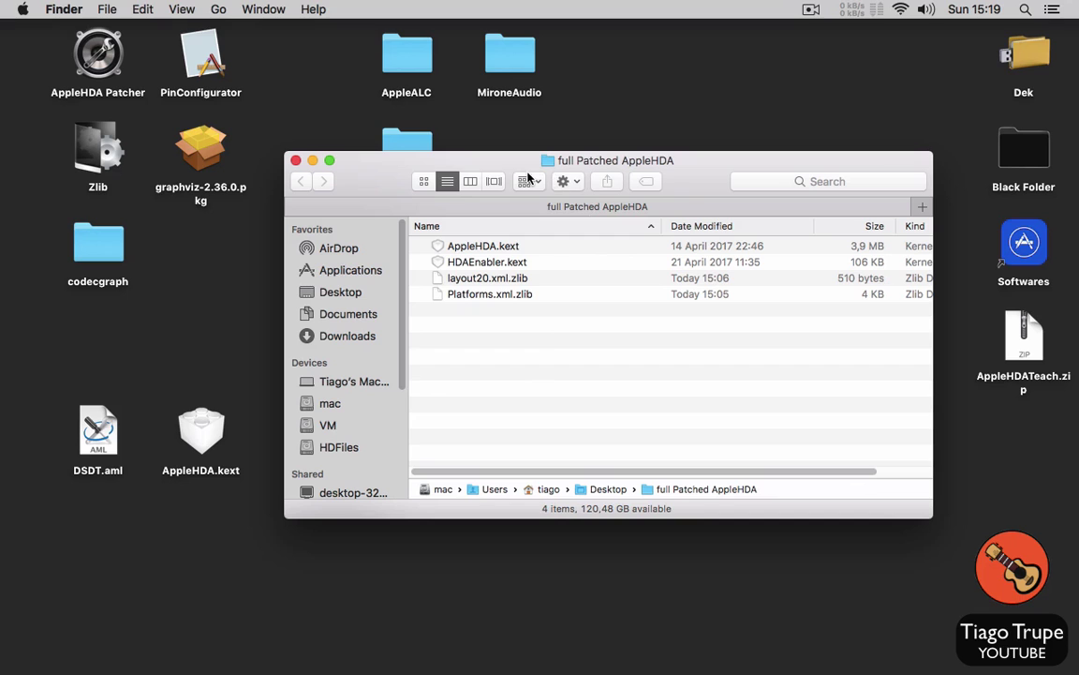
{"action": "left_click_drag", "start_coordinate": [522, 165], "coordinate": [521, 225]}
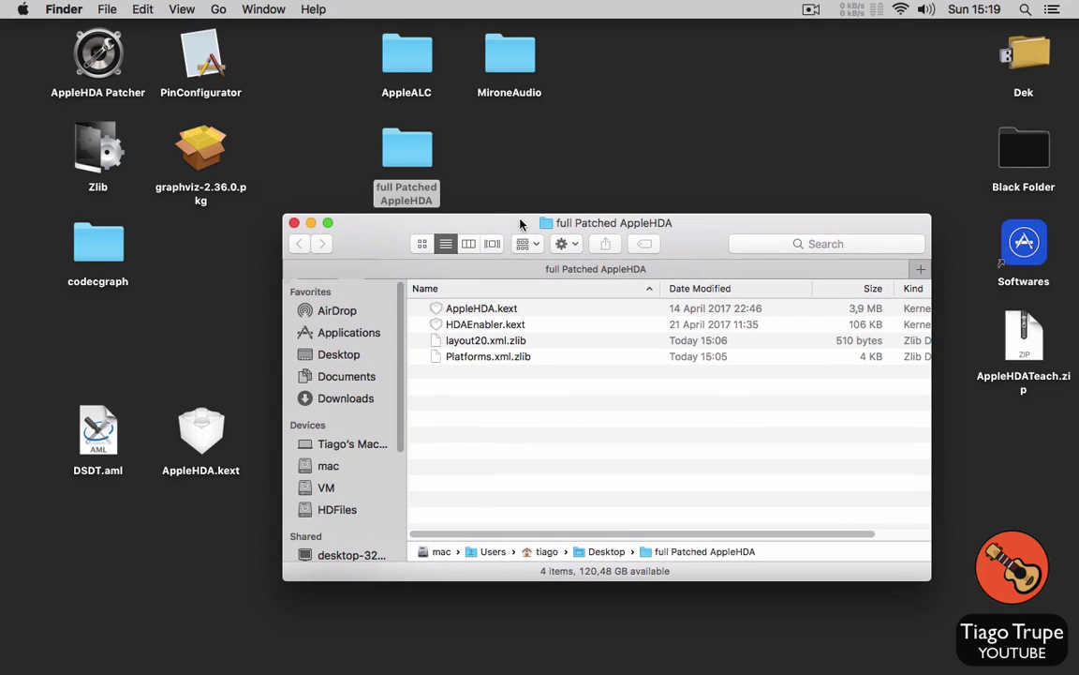
{"action": "left_click", "coordinate": [496, 311]}
{"action": "key", "text": "Down"}
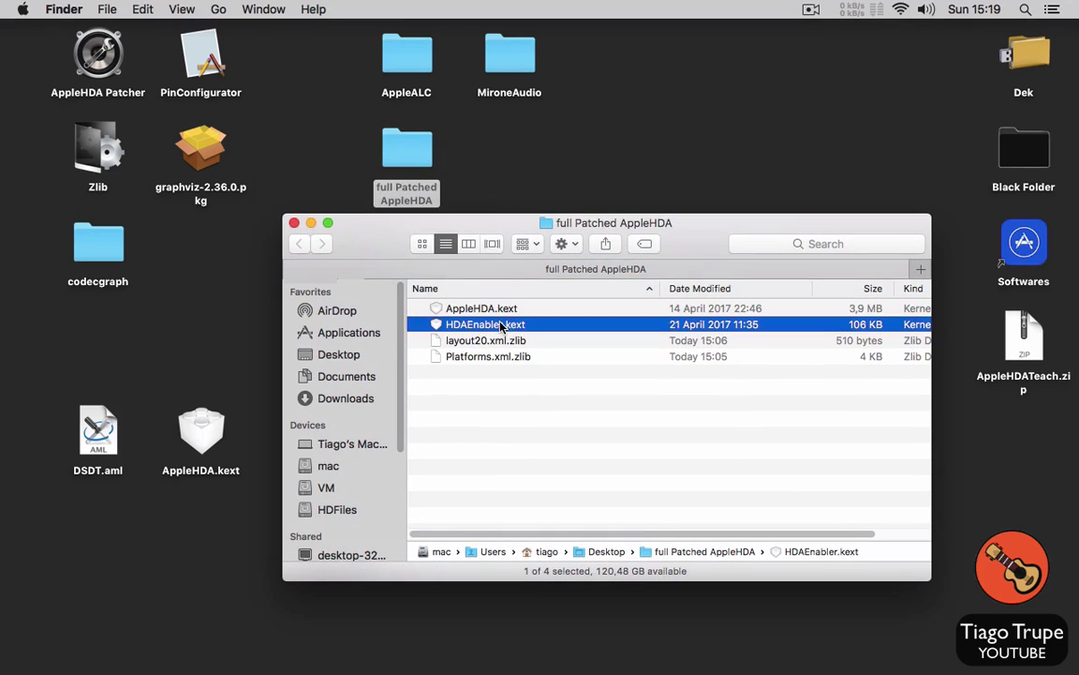
{"action": "left_click", "coordinate": [519, 391]}
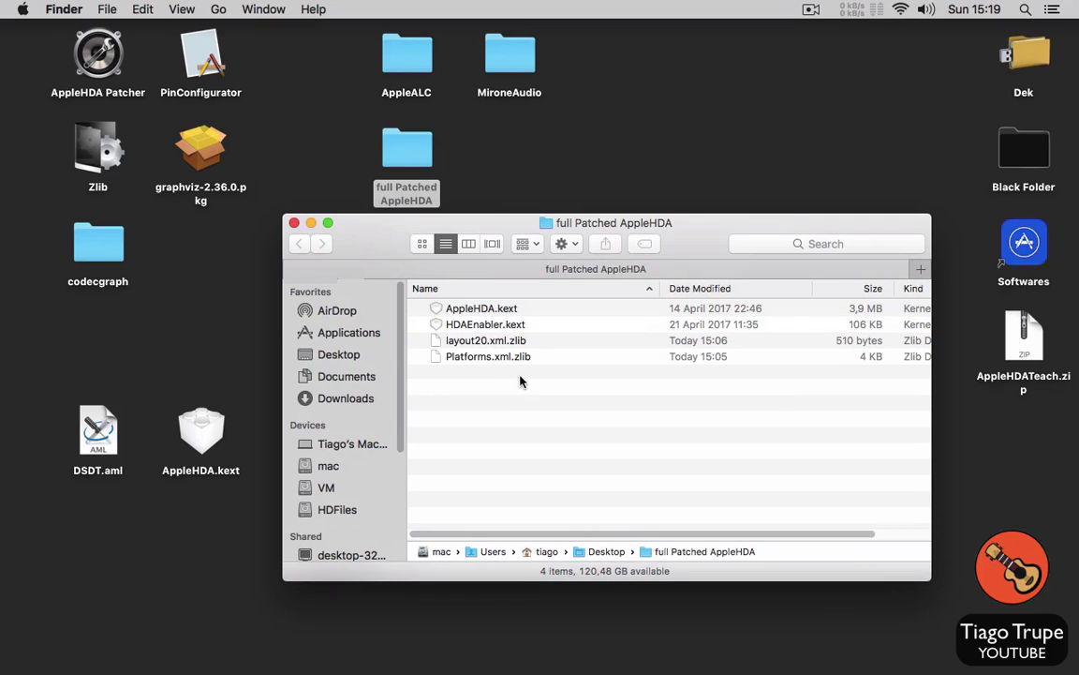
Step: Launch Kext Wizard, switch it to kext installation, and move its window clear of the folder's file list
{"action": "key", "text": "super+space"}
{"action": "key", "text": "Return"}
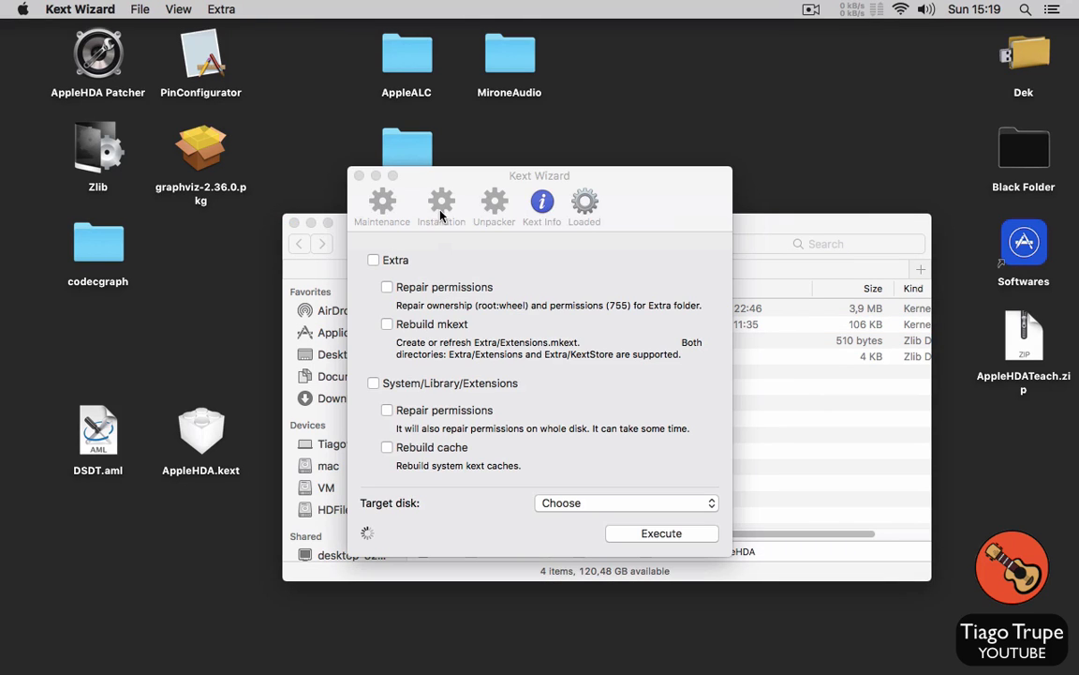
{"action": "left_click", "coordinate": [450, 211]}
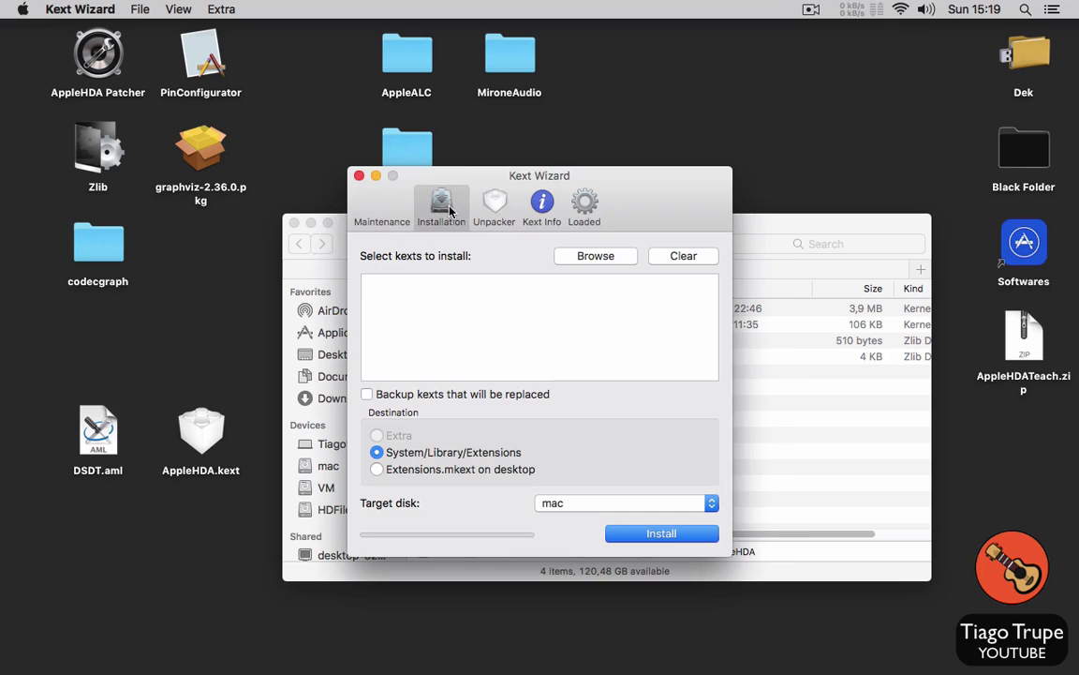
{"action": "left_click_drag", "start_coordinate": [542, 175], "coordinate": [754, 147]}
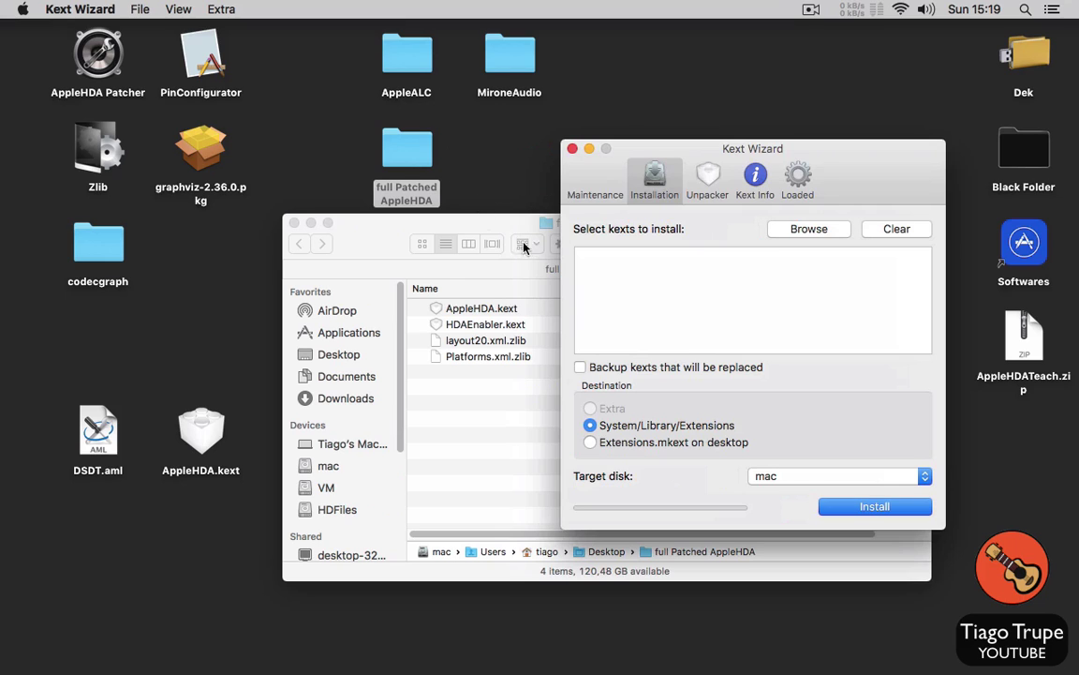
Step: Add AppleHDA.kext and HDAEnabler.kext to Kext Wizard's install list and install them to System/Library/Extensions on the mac disk
{"action": "left_click", "coordinate": [485, 310]}
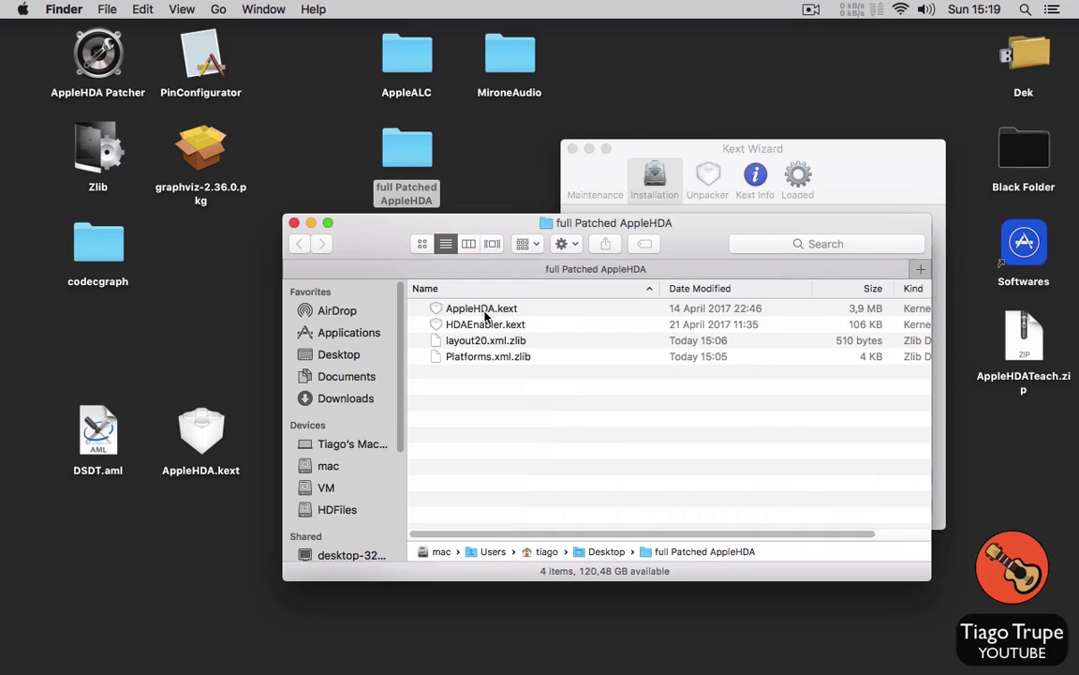
{"action": "left_click", "coordinate": [485, 310]}
{"action": "left_click", "coordinate": [492, 326], "text": "shift"}
{"action": "left_click_drag", "start_coordinate": [621, 218], "coordinate": [521, 312]}
{"action": "left_click_drag", "start_coordinate": [531, 410], "coordinate": [702, 286]}
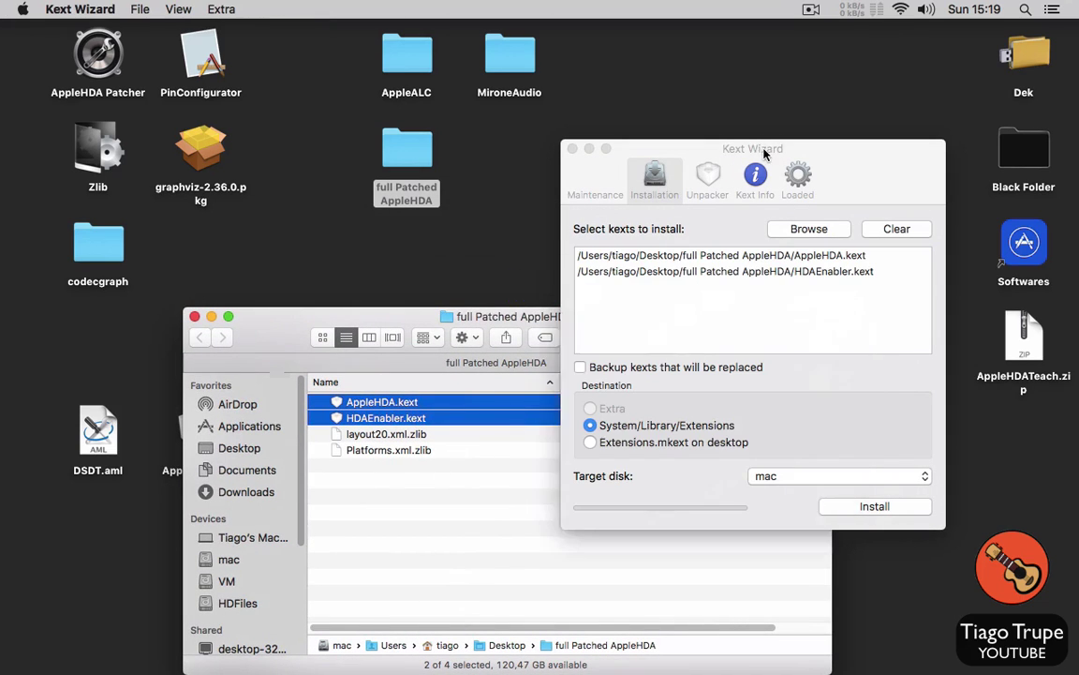
{"action": "left_click", "coordinate": [860, 506]}
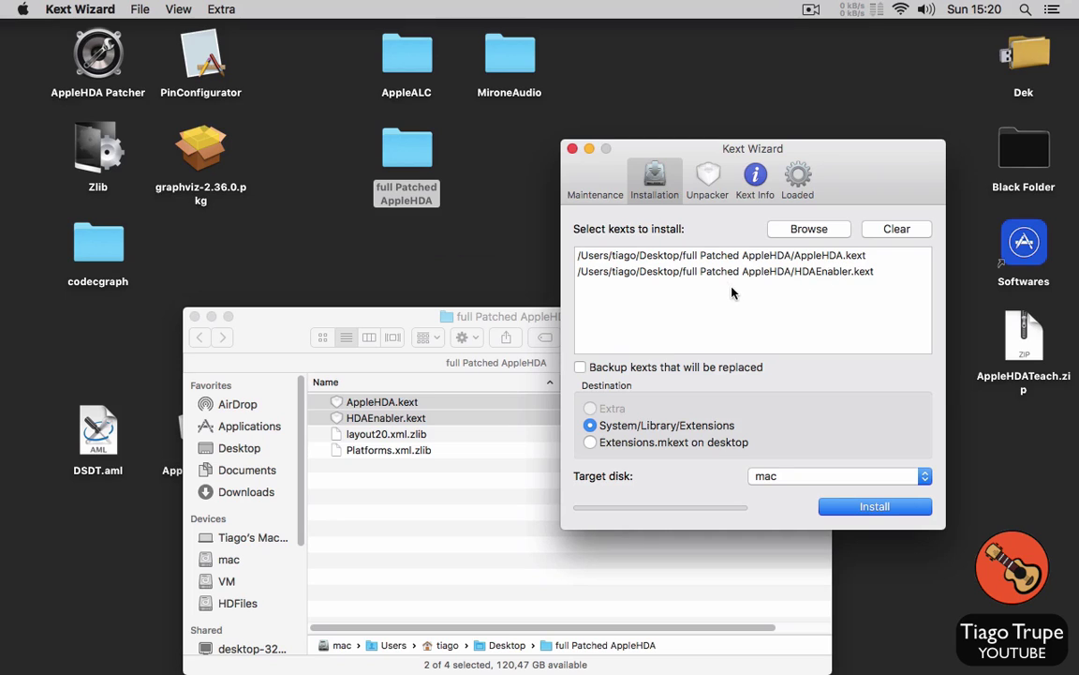
Step: Show Kext Wizard's maintenance options, toggle the System/Library/Extensions option, and quit Kext Wizard
{"action": "left_click", "coordinate": [602, 183]}
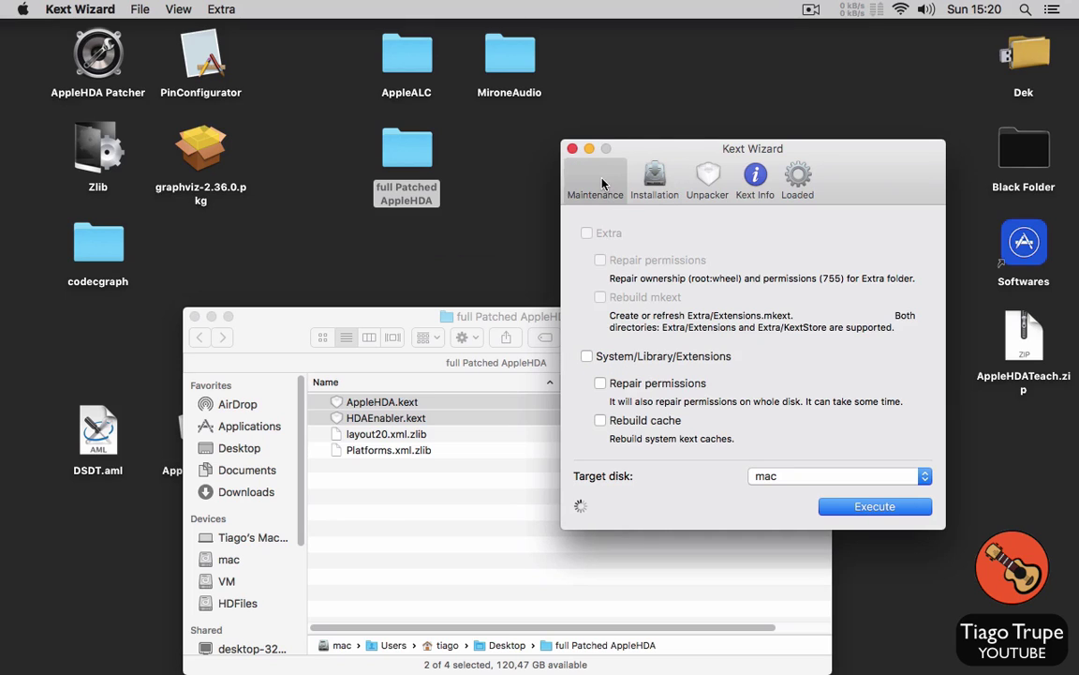
{"action": "left_click", "coordinate": [618, 357]}
{"action": "left_click", "coordinate": [620, 360]}
{"action": "key", "text": "super+q"}
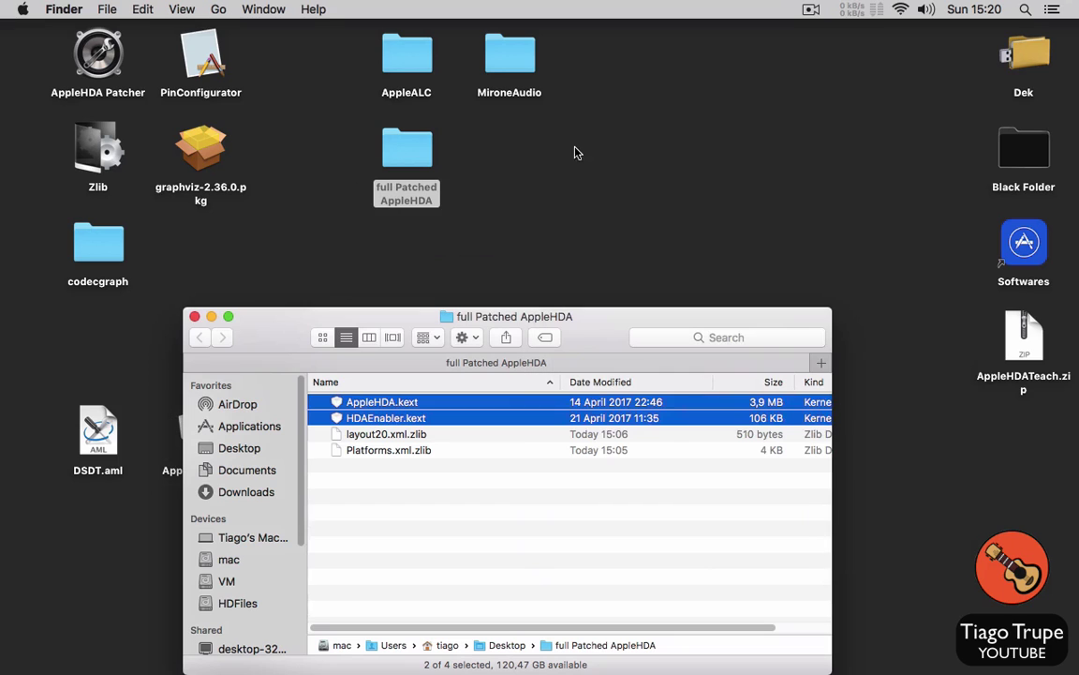
Step: Close the full Patched AppleHDA folder window and open Terminal
{"action": "left_click_drag", "start_coordinate": [555, 309], "coordinate": [677, 159]}
{"action": "left_click", "coordinate": [592, 330]}
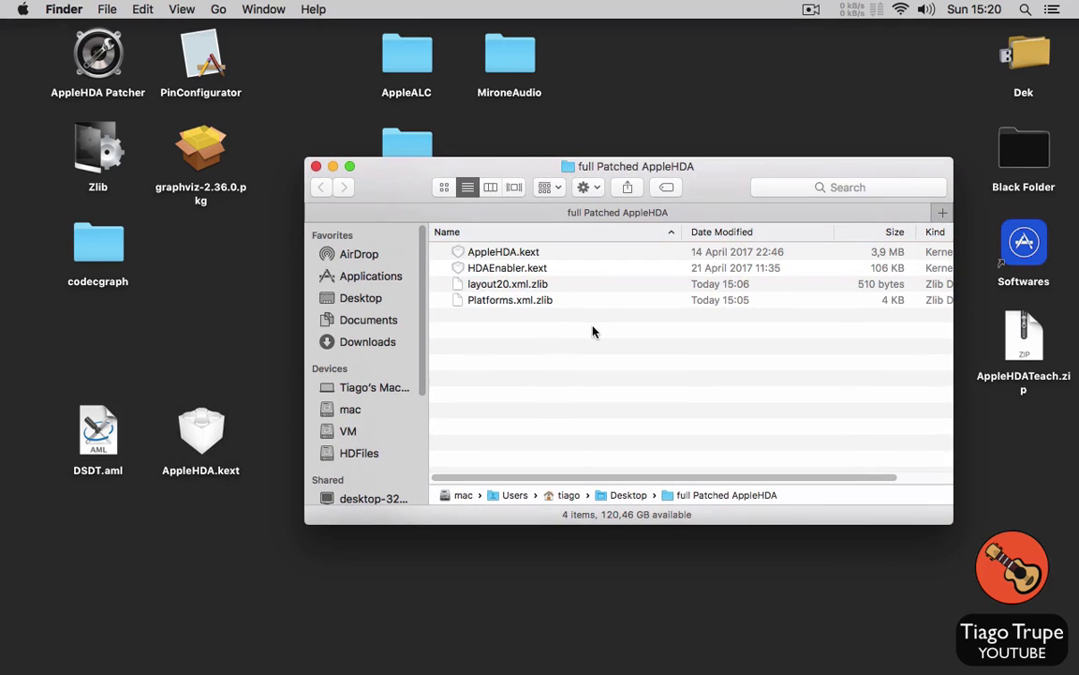
{"action": "left_click", "coordinate": [316, 167]}
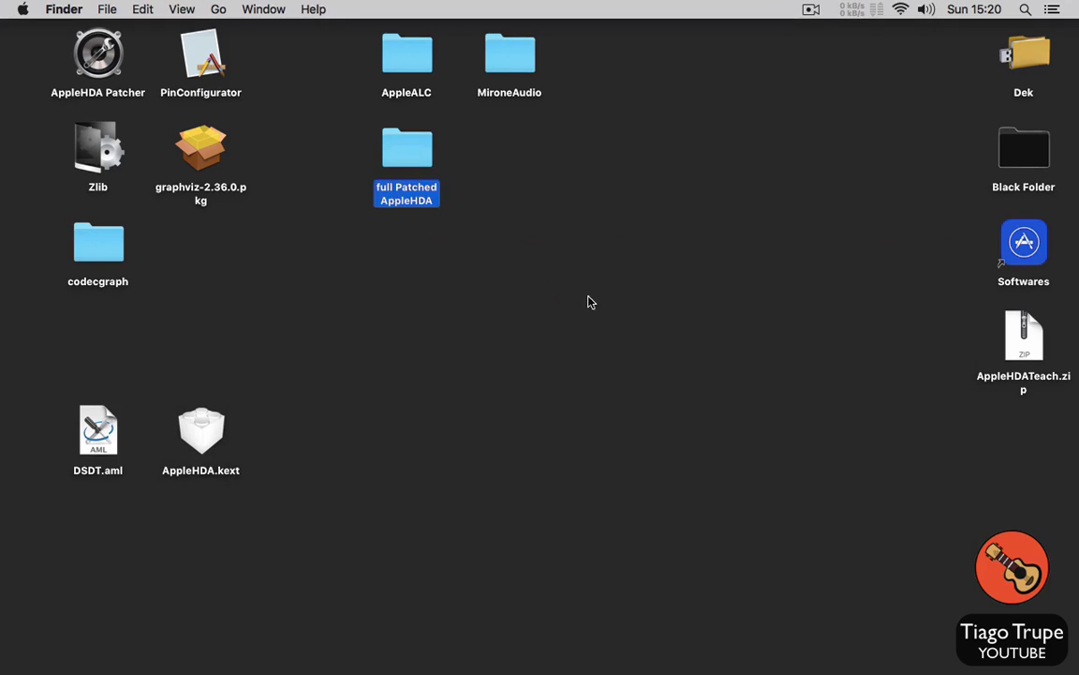
{"action": "key", "text": "super+space"}
{"action": "type", "text": "term"}
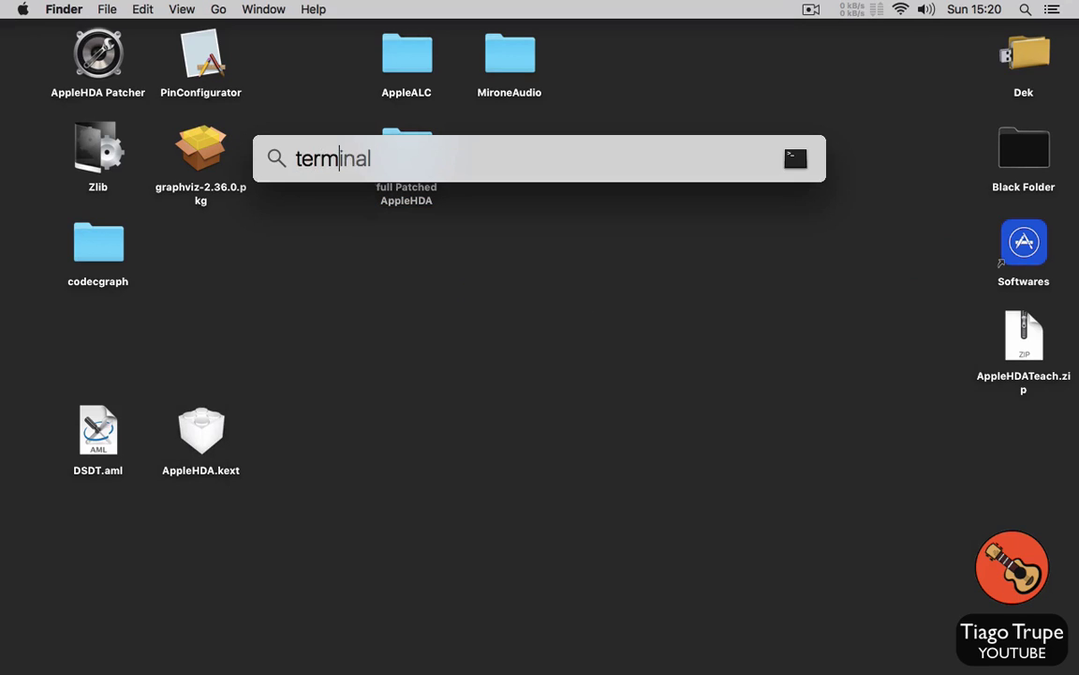
{"action": "key", "text": "Return"}
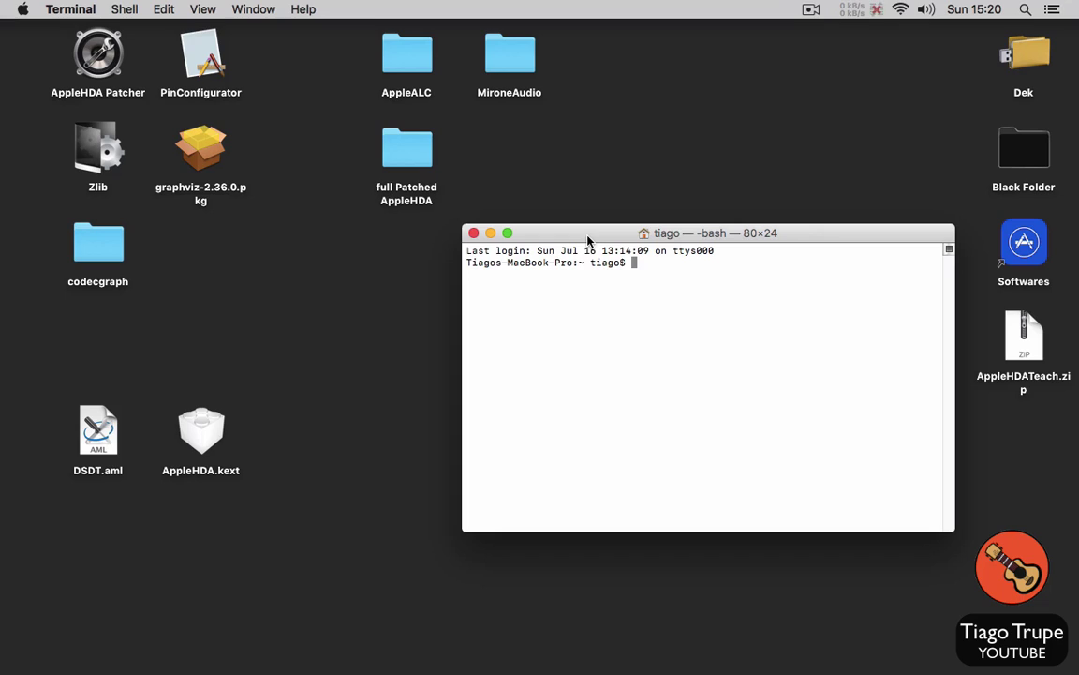
Step: List the disks with diskutil, mount the EFI partition disk0s1, and close the Terminal window
{"action": "type", "text": "diskutil list"}
{"action": "key", "text": "Return"}
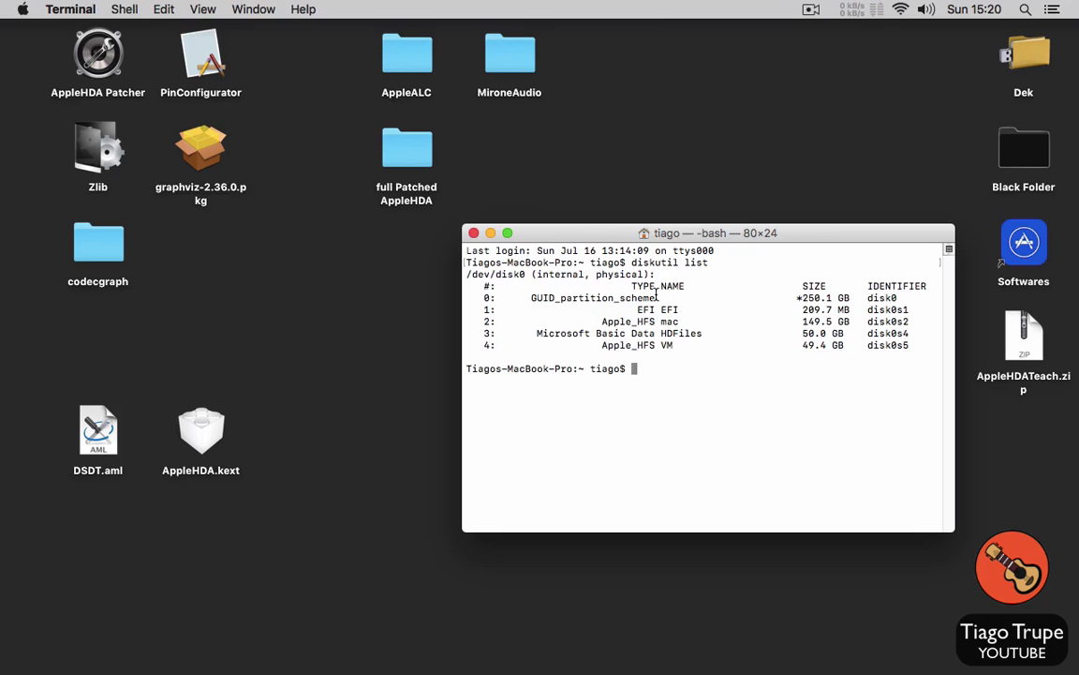
{"action": "type", "text": "diskutil mount"}
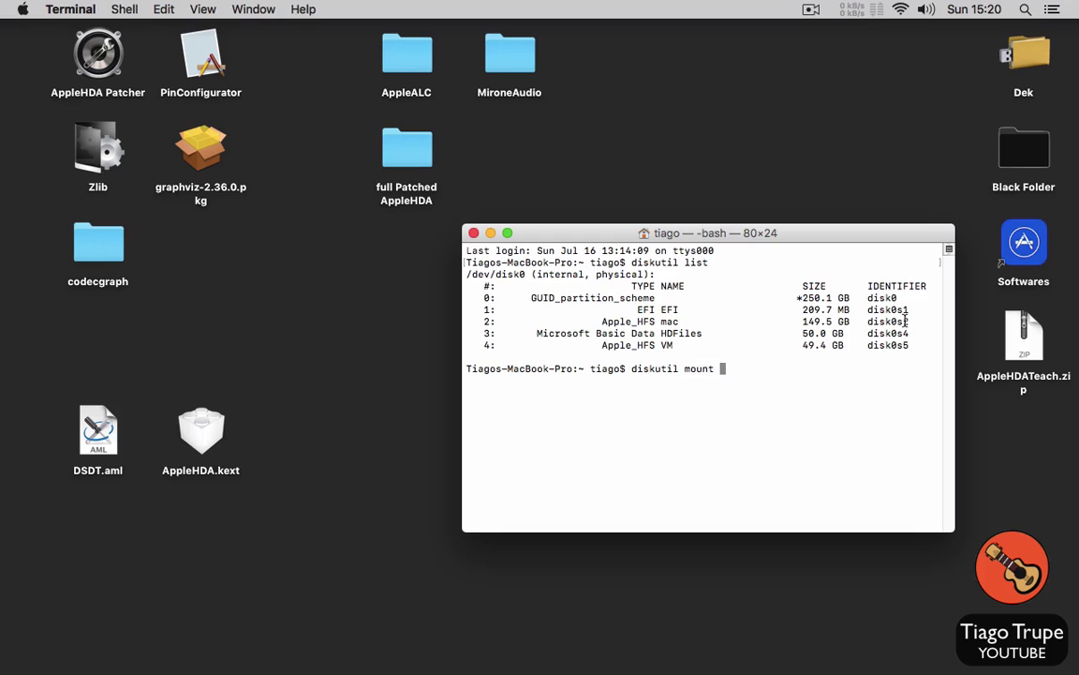
{"action": "type", "text": "disk0s1"}
{"action": "key", "text": "Return"}
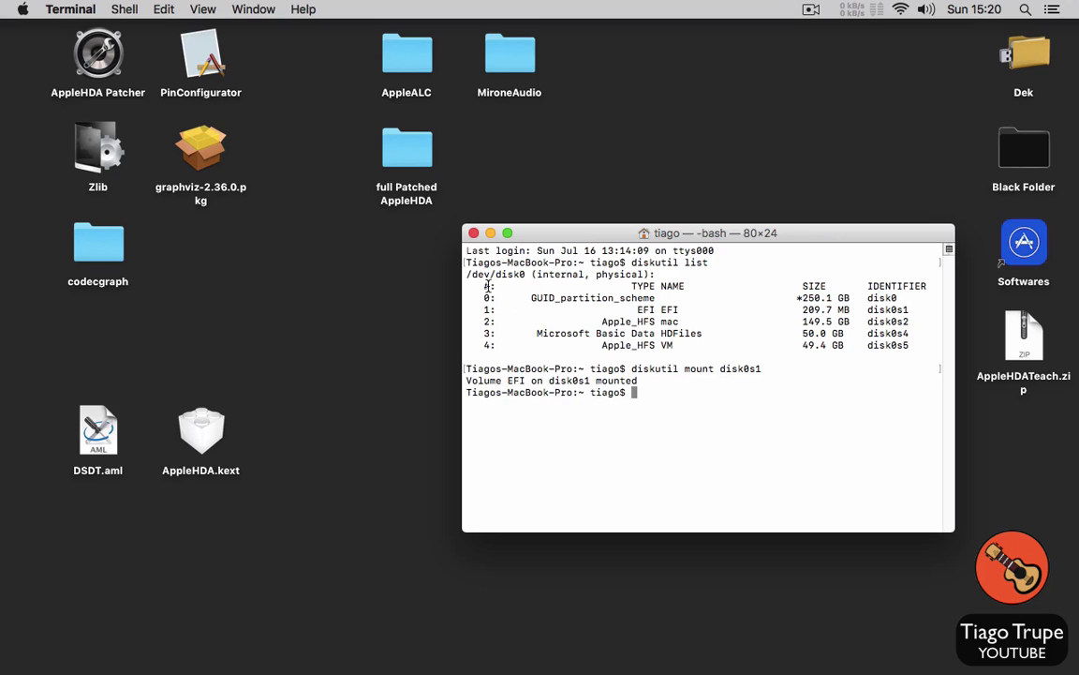
{"action": "left_click", "coordinate": [474, 234]}
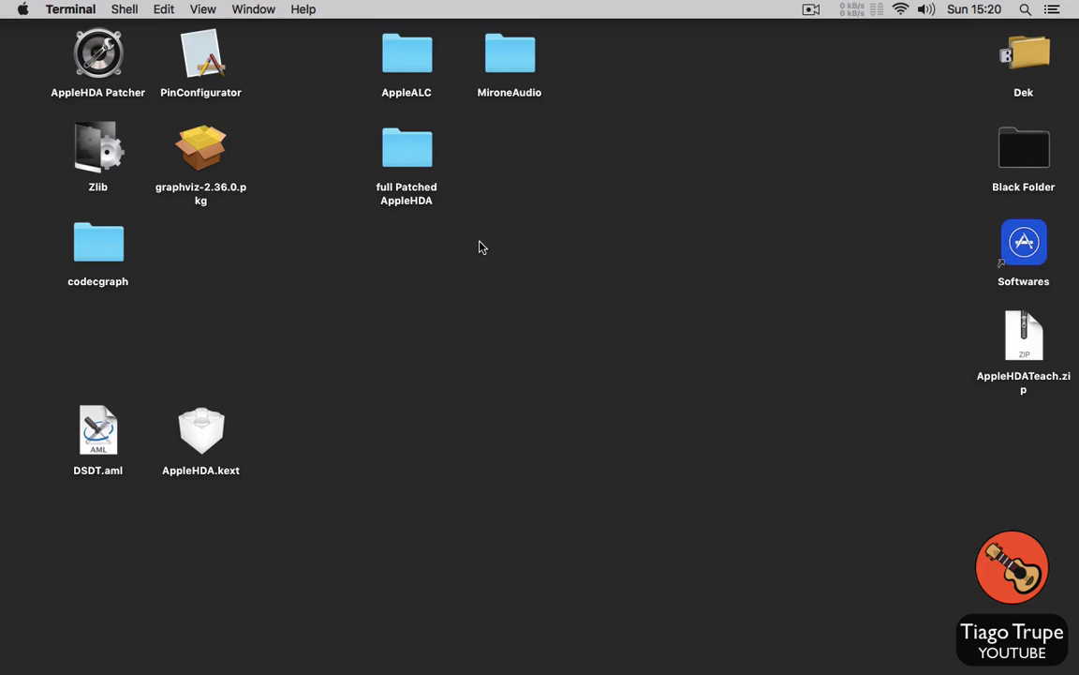
Step: Open the mounted EFI volume in Finder and go to the EFI/CLOVER/ACPI/patched folder
{"action": "mouse_move", "coordinate": [150, 655]}
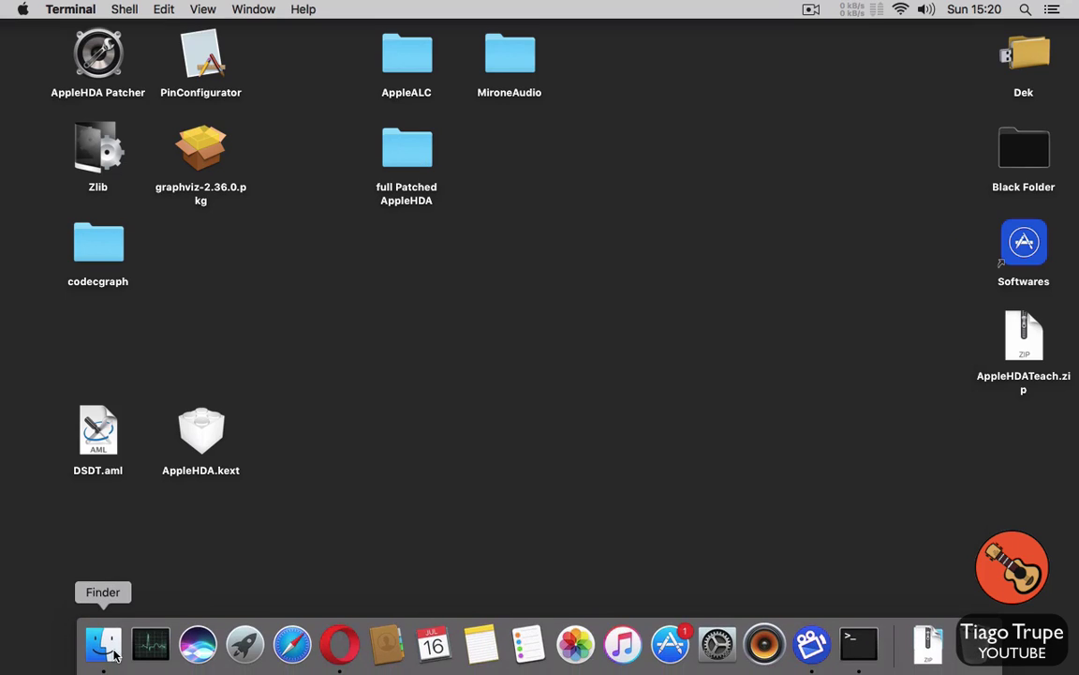
{"action": "left_click", "coordinate": [103, 644]}
{"action": "left_click", "coordinate": [281, 451]}
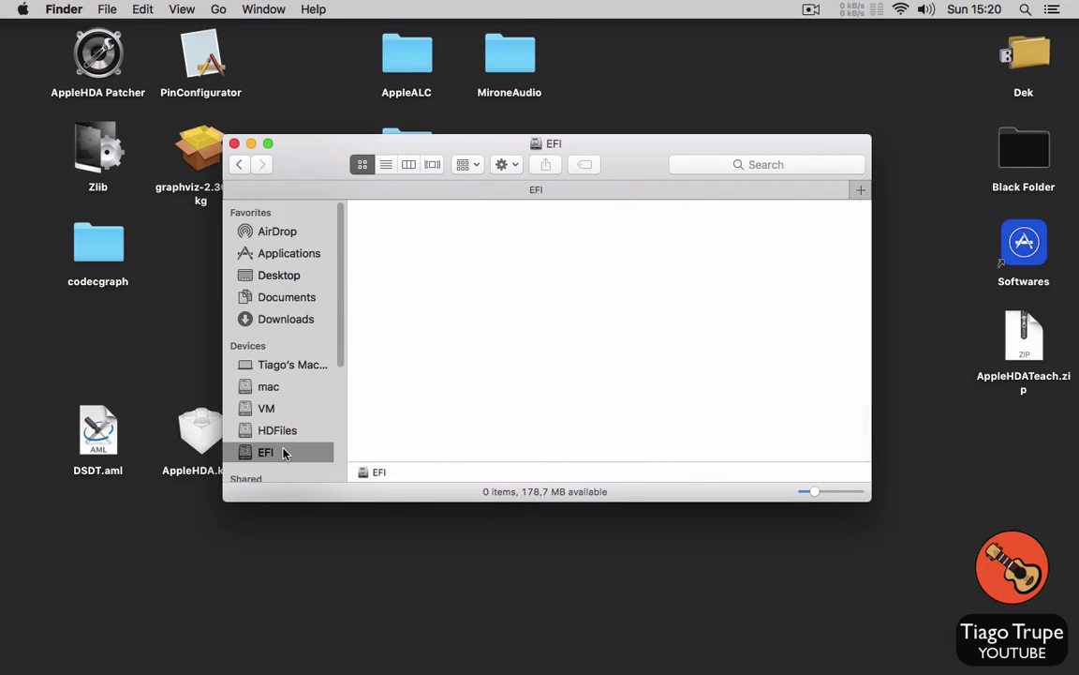
{"action": "left_click", "coordinate": [483, 247]}
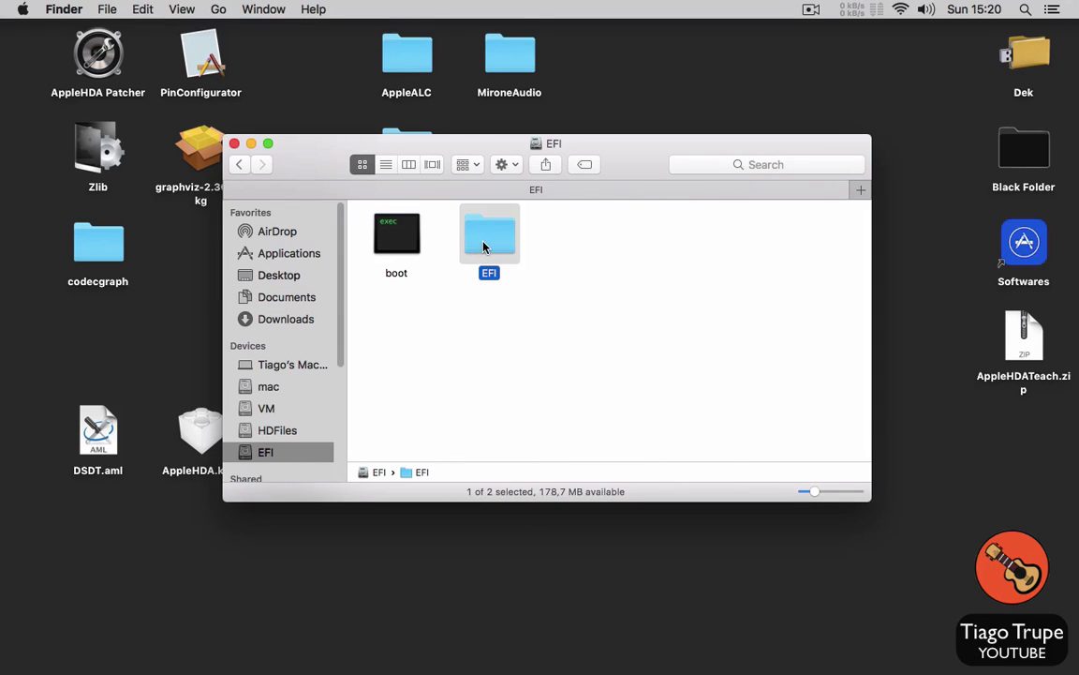
{"action": "double_click", "coordinate": [486, 249]}
{"action": "left_click", "coordinate": [580, 236]}
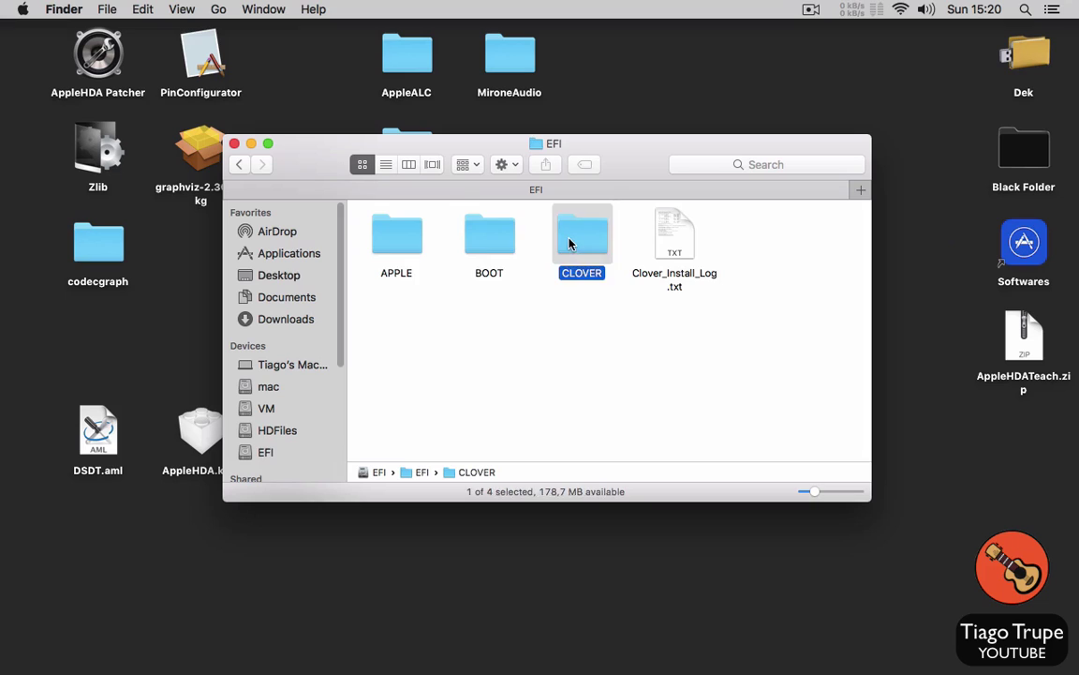
{"action": "double_click", "coordinate": [580, 236]}
{"action": "double_click", "coordinate": [389, 239]}
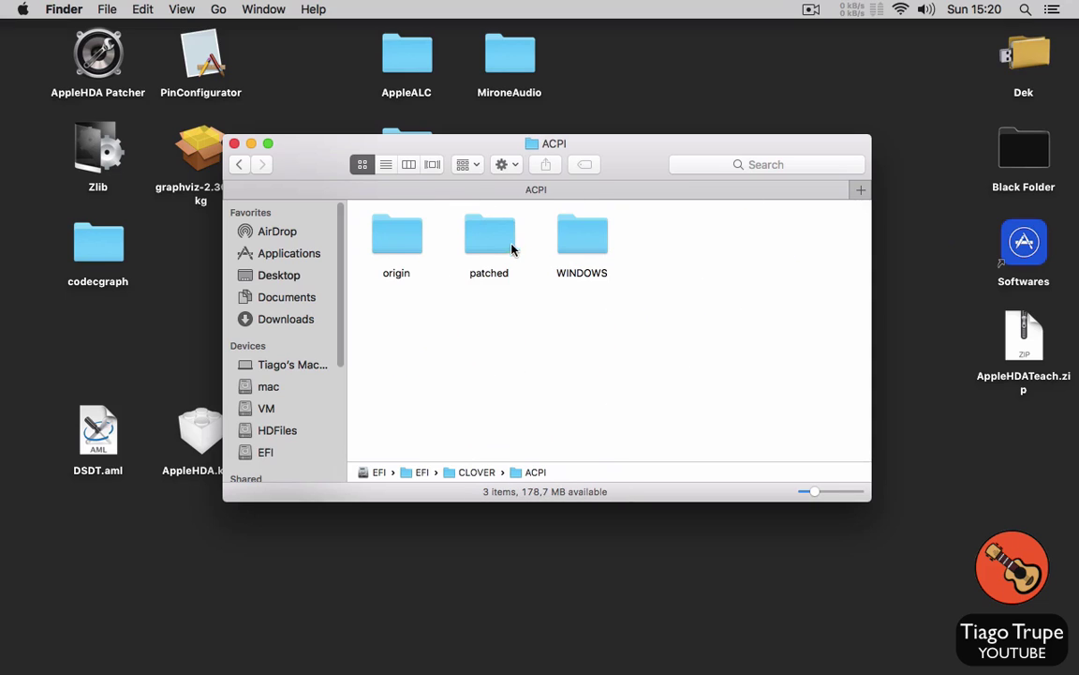
{"action": "left_click", "coordinate": [489, 235]}
{"action": "double_click", "coordinate": [489, 235]}
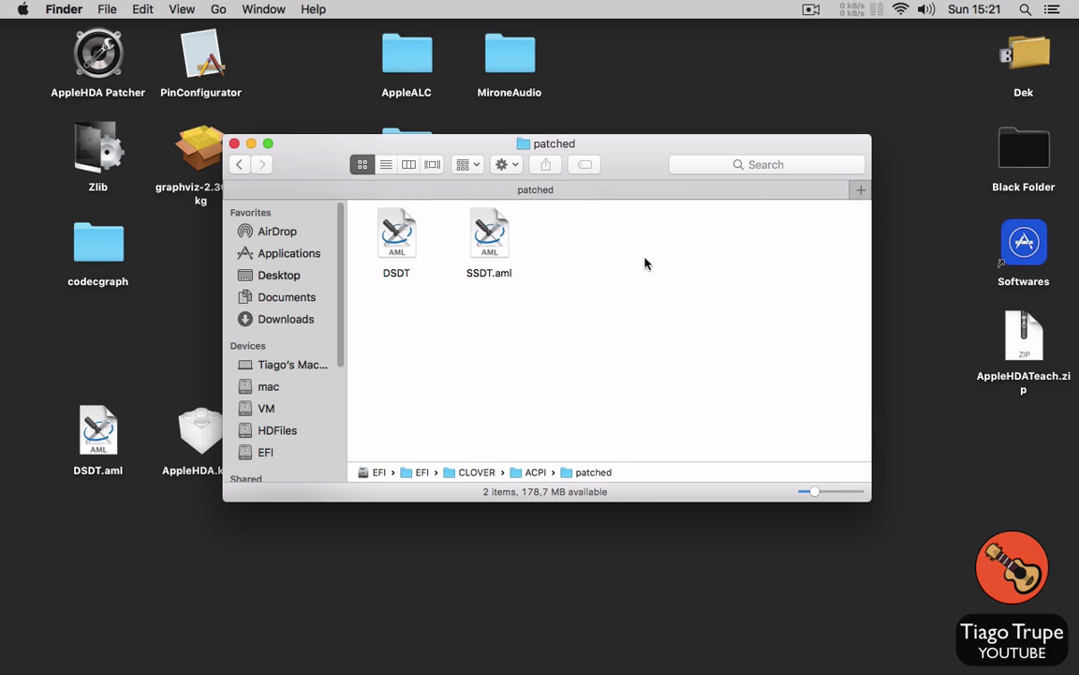
Step: Try to move the desktop's DSDT.aml into the patched folder, and stop instead of replacing the existing DSDT
{"action": "left_click", "coordinate": [401, 242]}
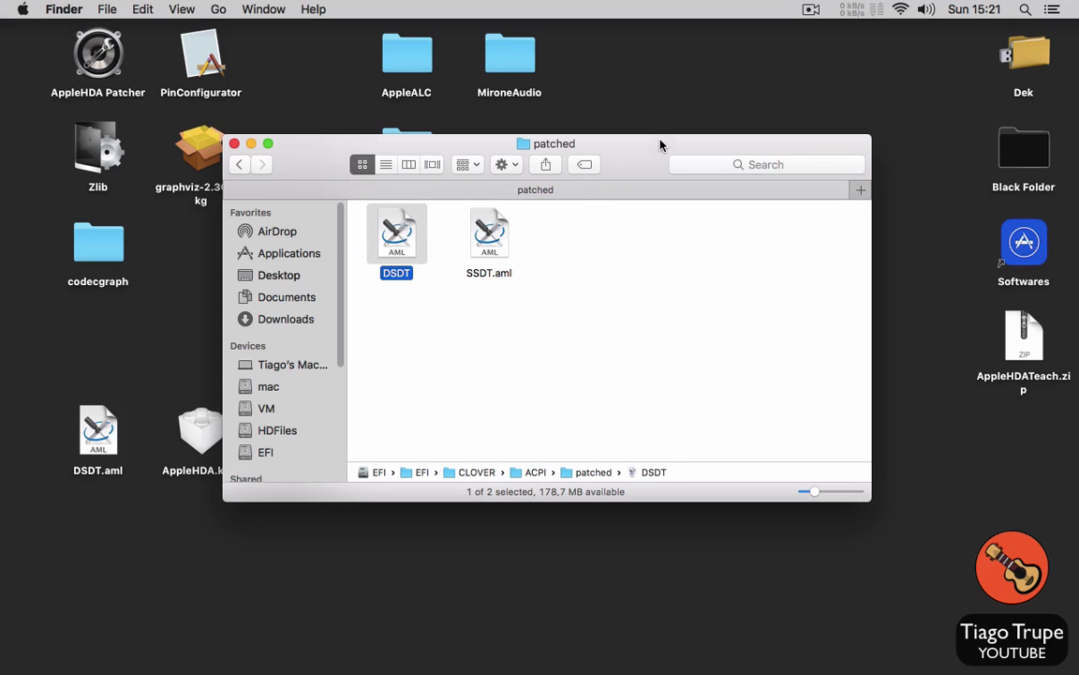
{"action": "left_click_drag", "start_coordinate": [643, 156], "coordinate": [664, 167]}
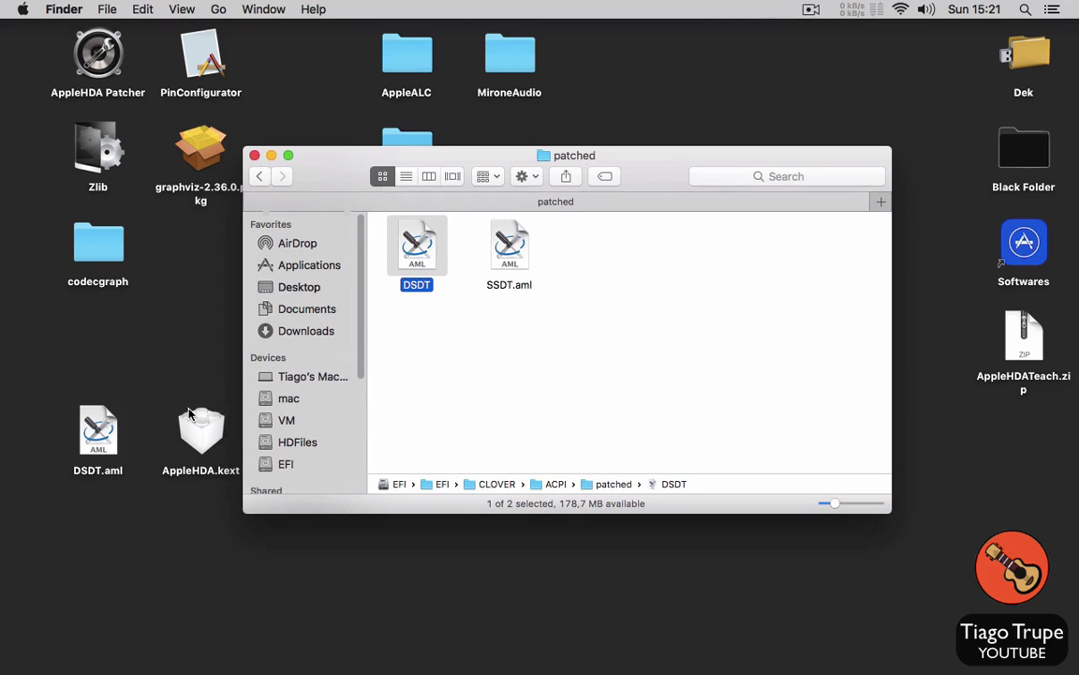
{"action": "left_click", "coordinate": [99, 436]}
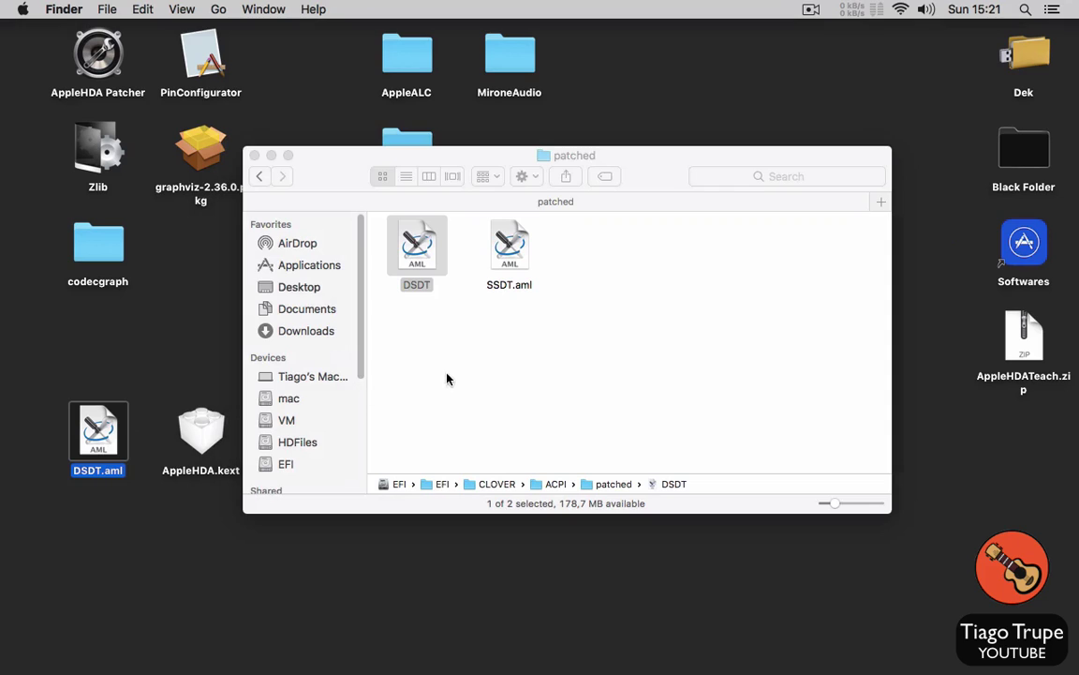
{"action": "key", "text": "super+c"}
{"action": "left_click", "coordinate": [461, 349]}
{"action": "key", "text": "super+alt+v"}
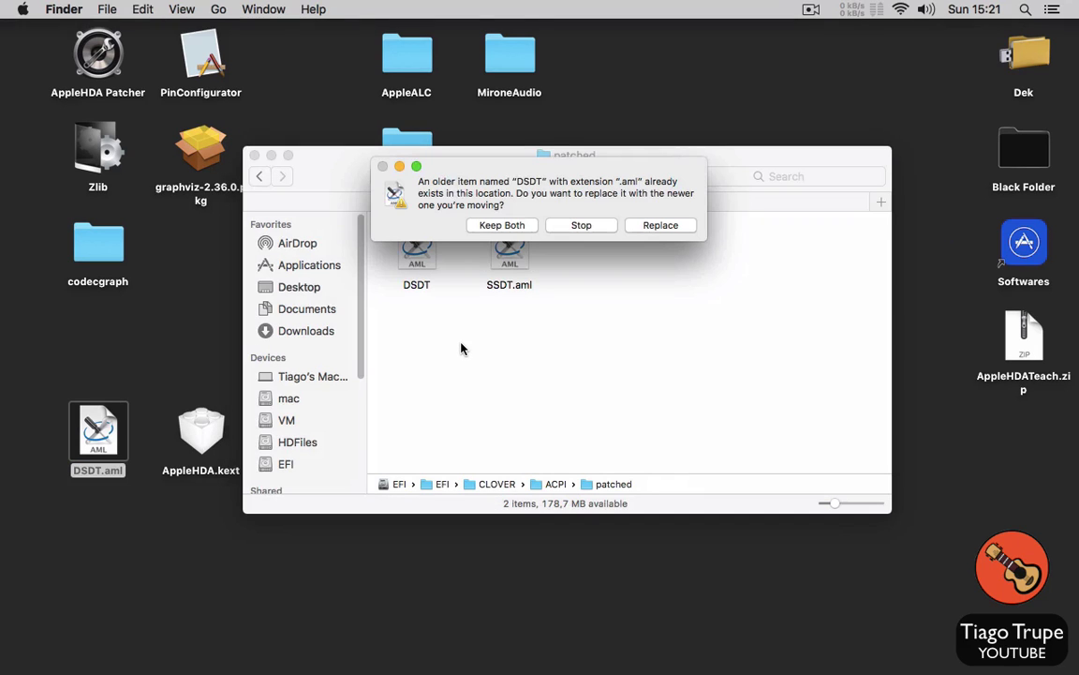
{"action": "left_click", "coordinate": [683, 235]}
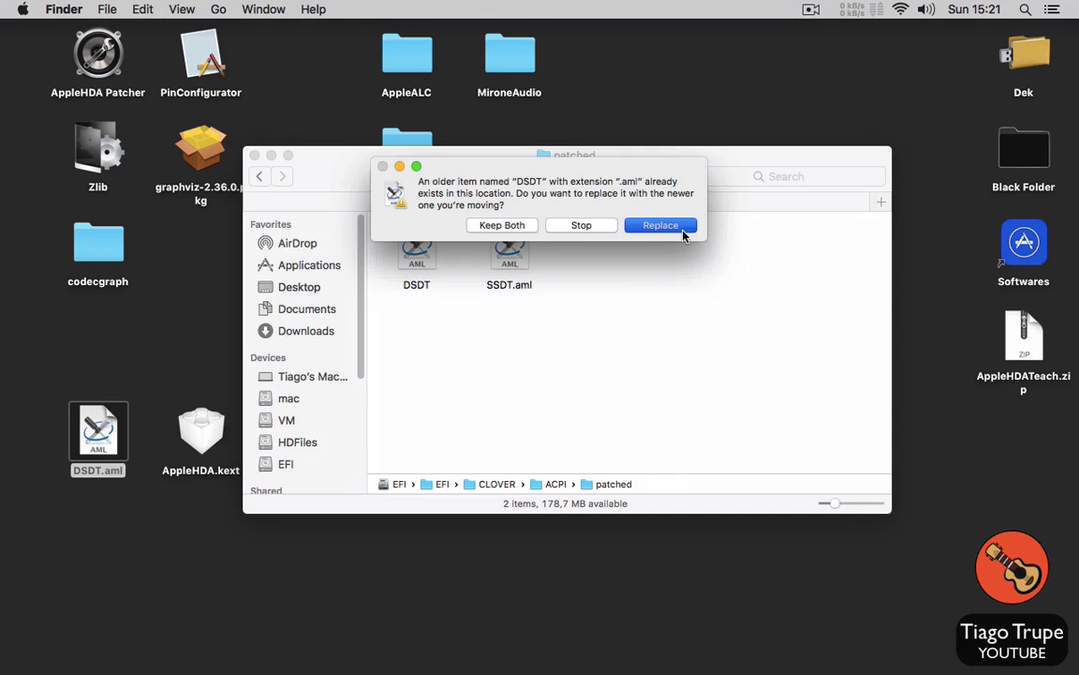
{"action": "left_click", "coordinate": [609, 326]}
{"action": "left_click", "coordinate": [579, 225]}
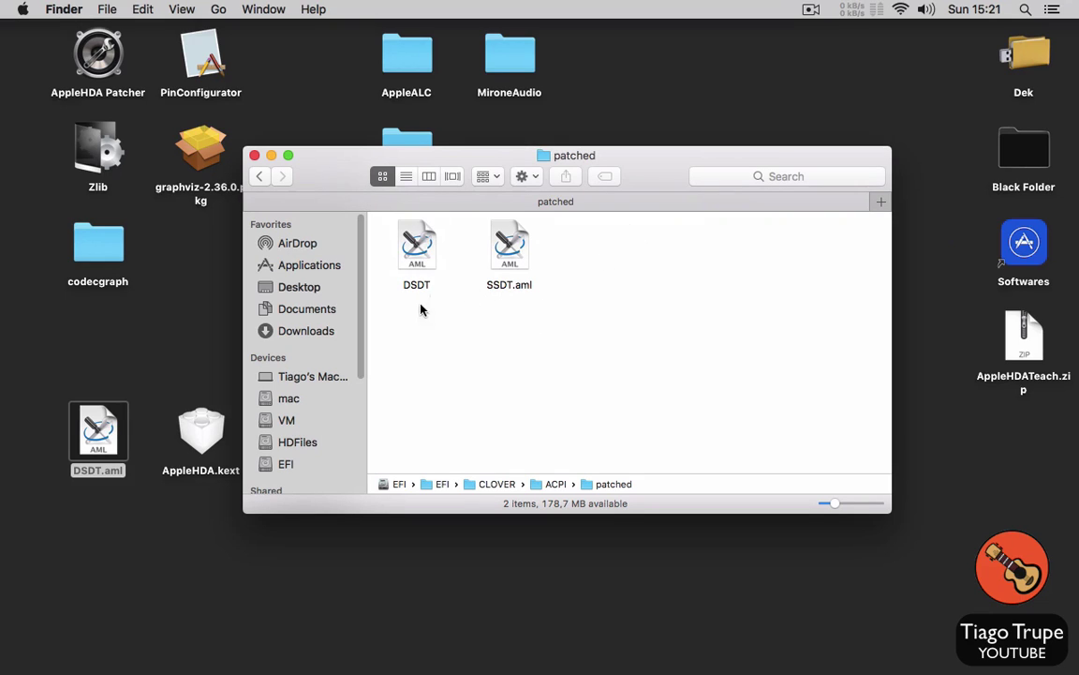
Step: Review the patched folder, the EFI volume's root items and the contents of EFI/CLOVER, and return to the volume's root
{"action": "left_click_drag", "start_coordinate": [588, 322], "coordinate": [440, 263]}
{"action": "left_click", "coordinate": [483, 370]}
{"action": "left_click", "coordinate": [300, 467]}
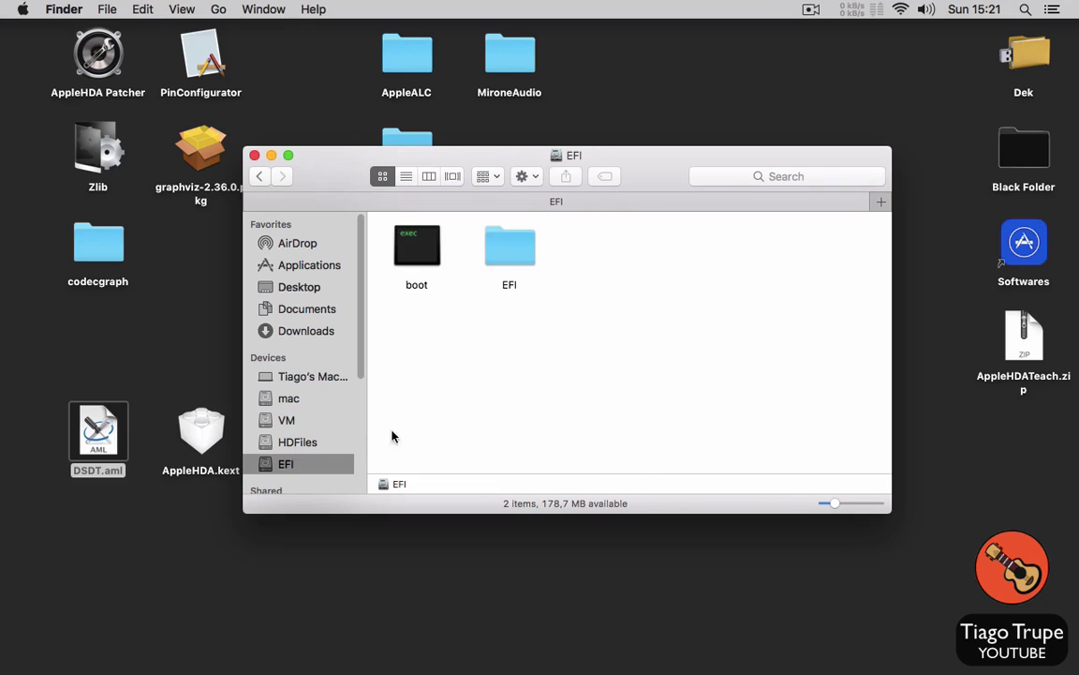
{"action": "left_click_drag", "start_coordinate": [598, 312], "coordinate": [416, 245]}
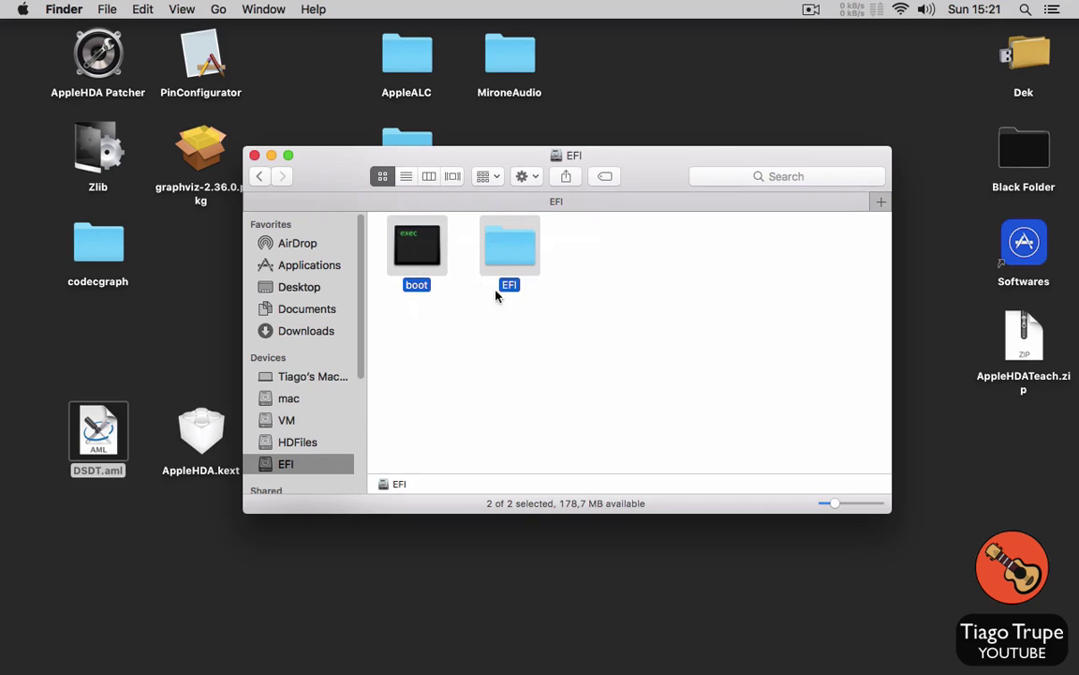
{"action": "left_click", "coordinate": [590, 337]}
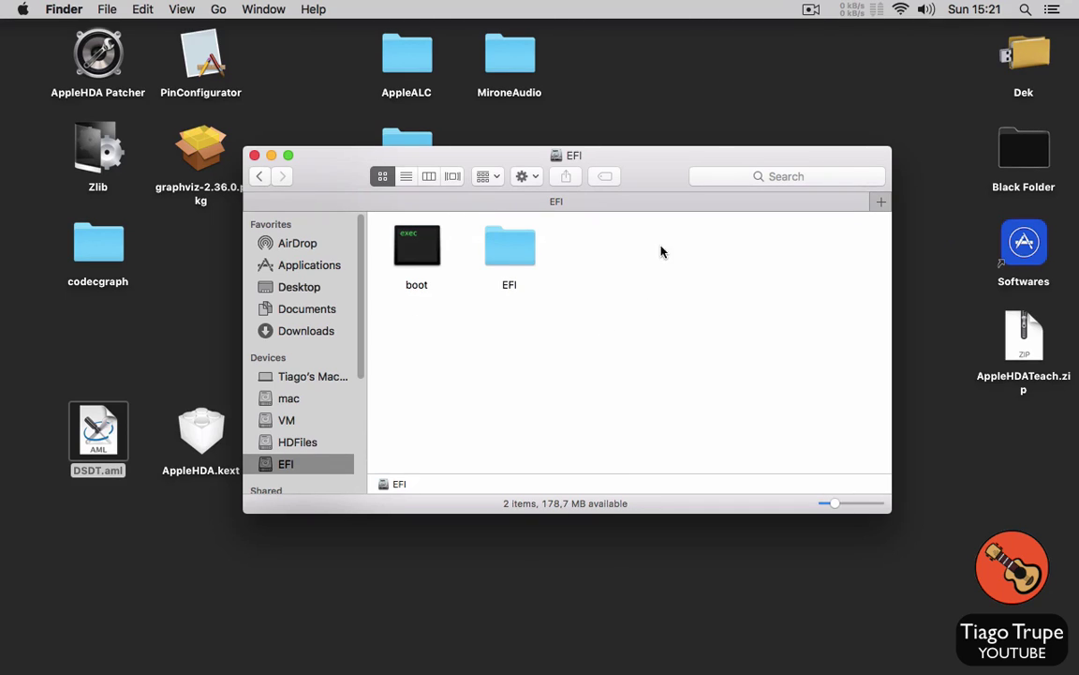
{"action": "double_click", "coordinate": [510, 254]}
{"action": "double_click", "coordinate": [602, 247]}
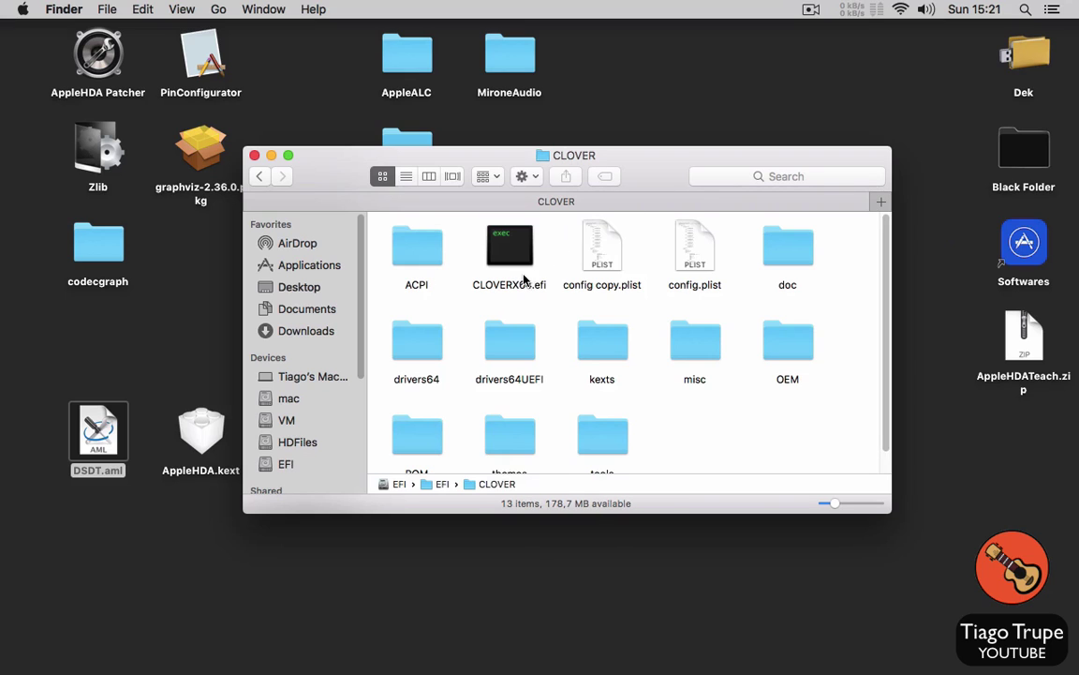
{"action": "left_click", "coordinate": [685, 251]}
{"action": "left_click", "coordinate": [700, 383]}
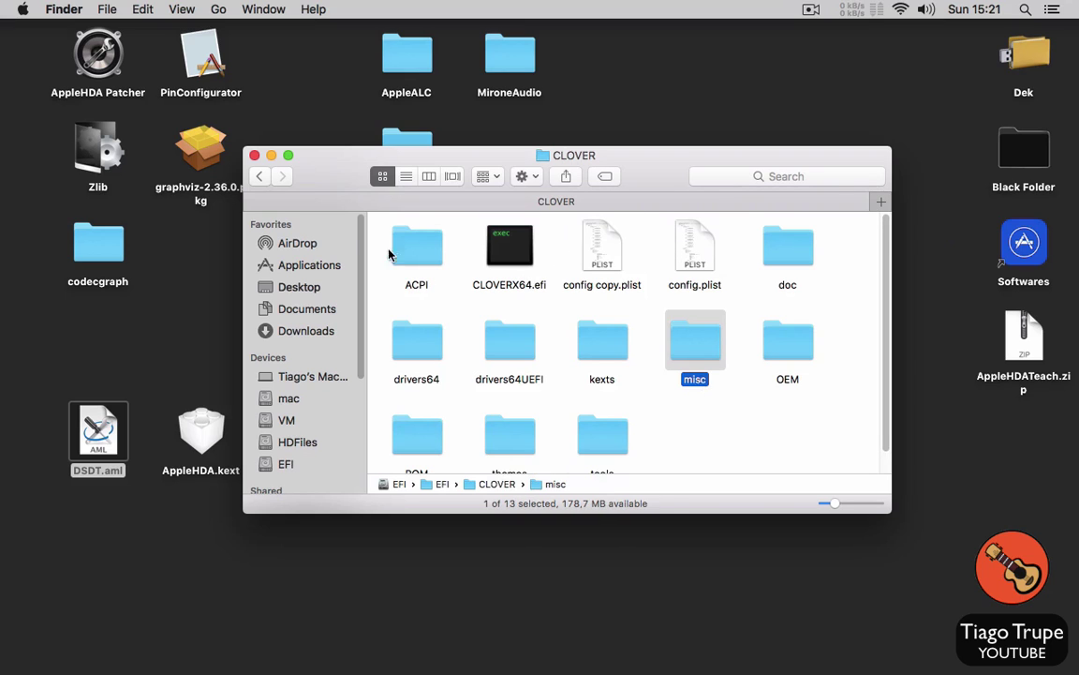
{"action": "left_click", "coordinate": [259, 176]}
{"action": "left_click", "coordinate": [259, 176]}
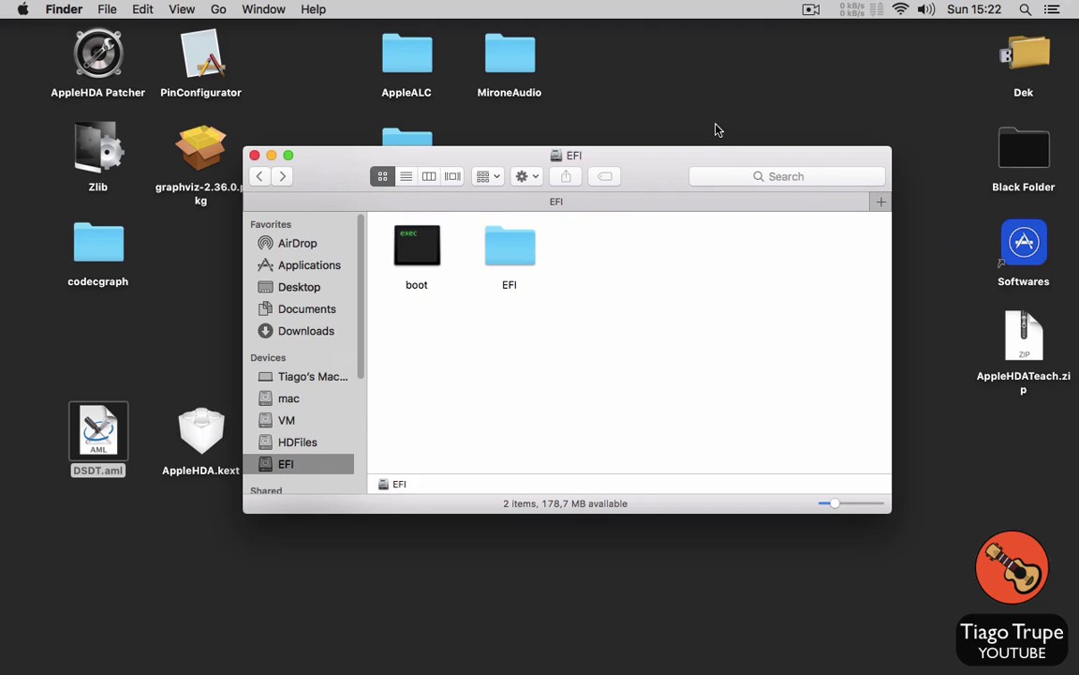
Step: Close the EFI volume's Finder window
{"action": "left_click", "coordinate": [811, 9]}
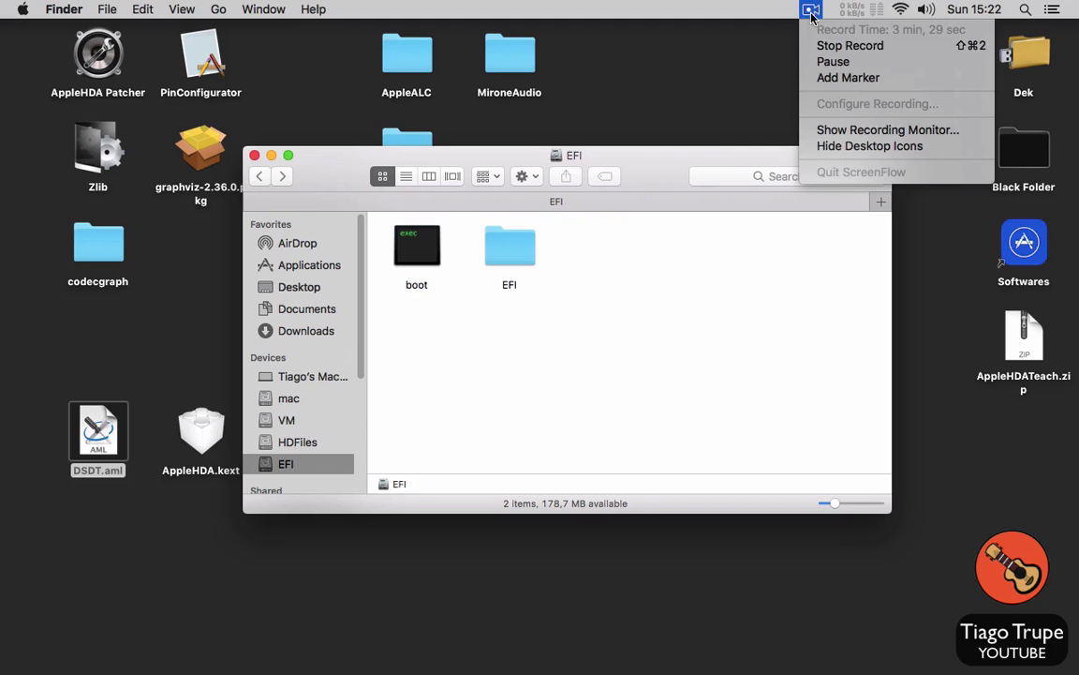
{"action": "left_click", "coordinate": [810, 10]}
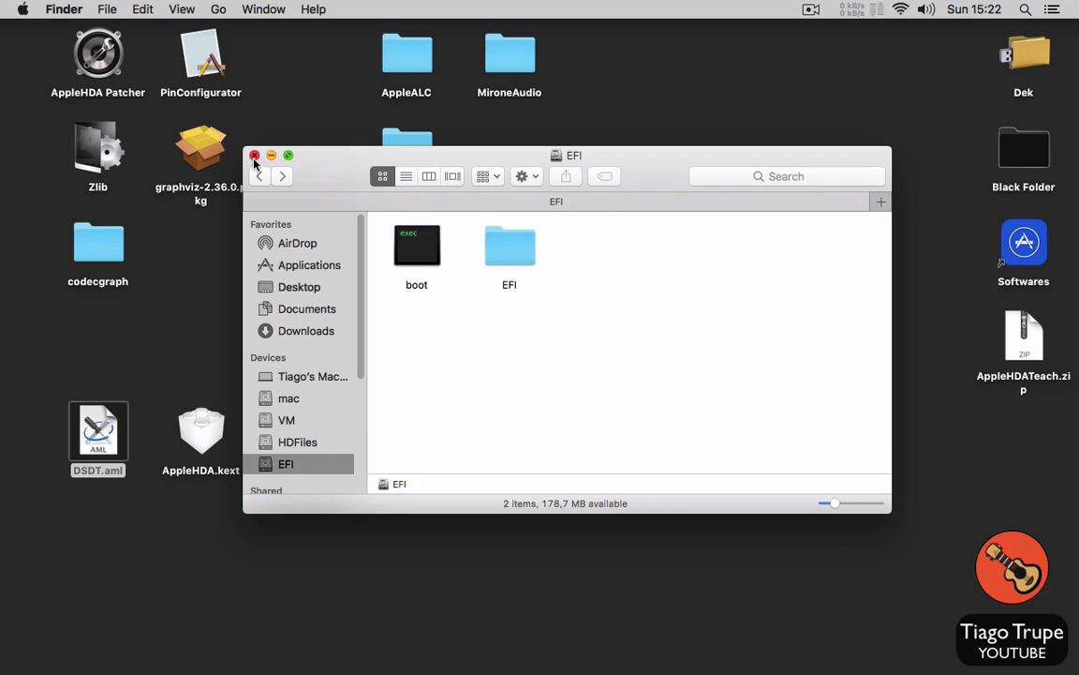
{"action": "left_click", "coordinate": [254, 155]}
{"action": "left_click", "coordinate": [485, 294]}
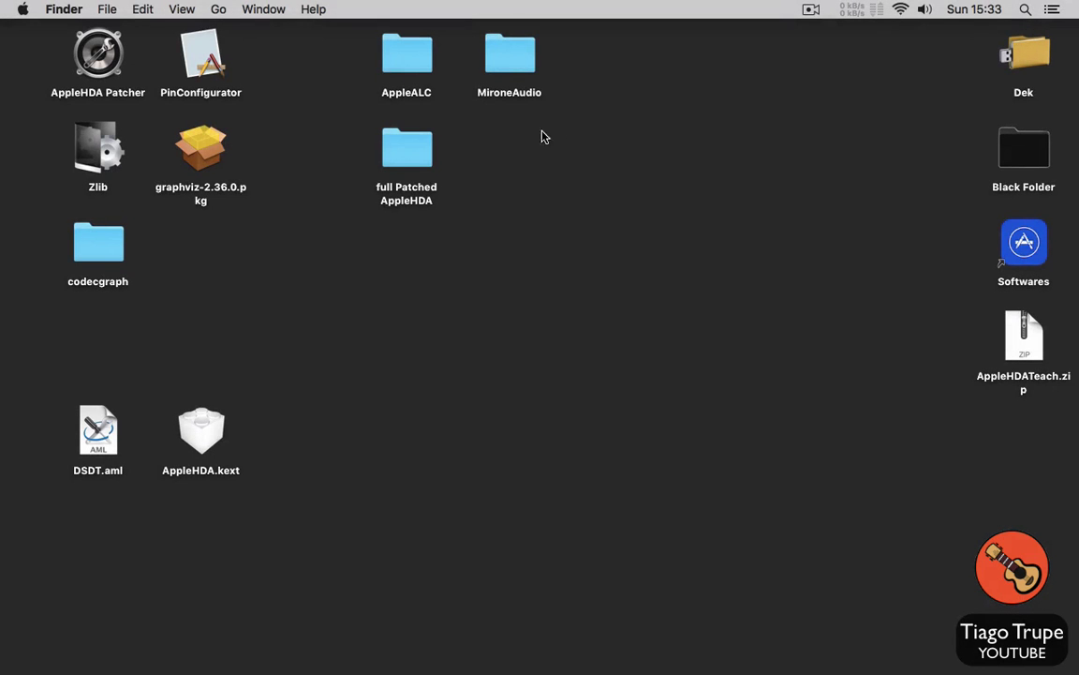
Step: Switch to Activity Monitor and find the coreaudiod process in the list sorted by process name
{"action": "left_click", "coordinate": [180, 648]}
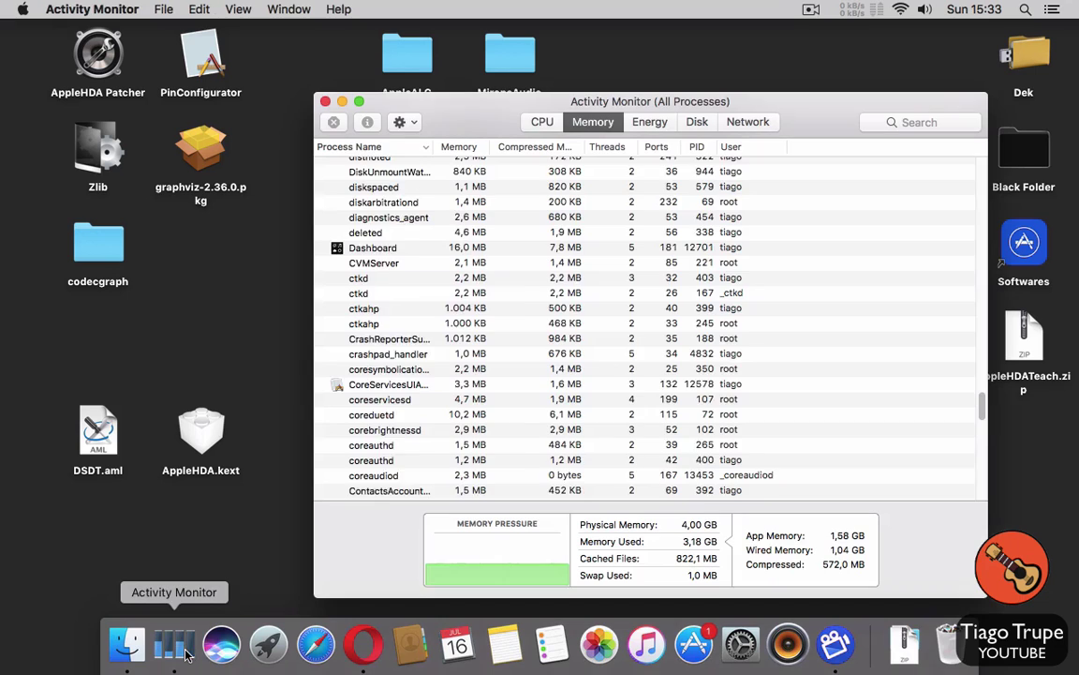
{"action": "left_click", "coordinate": [238, 9]}
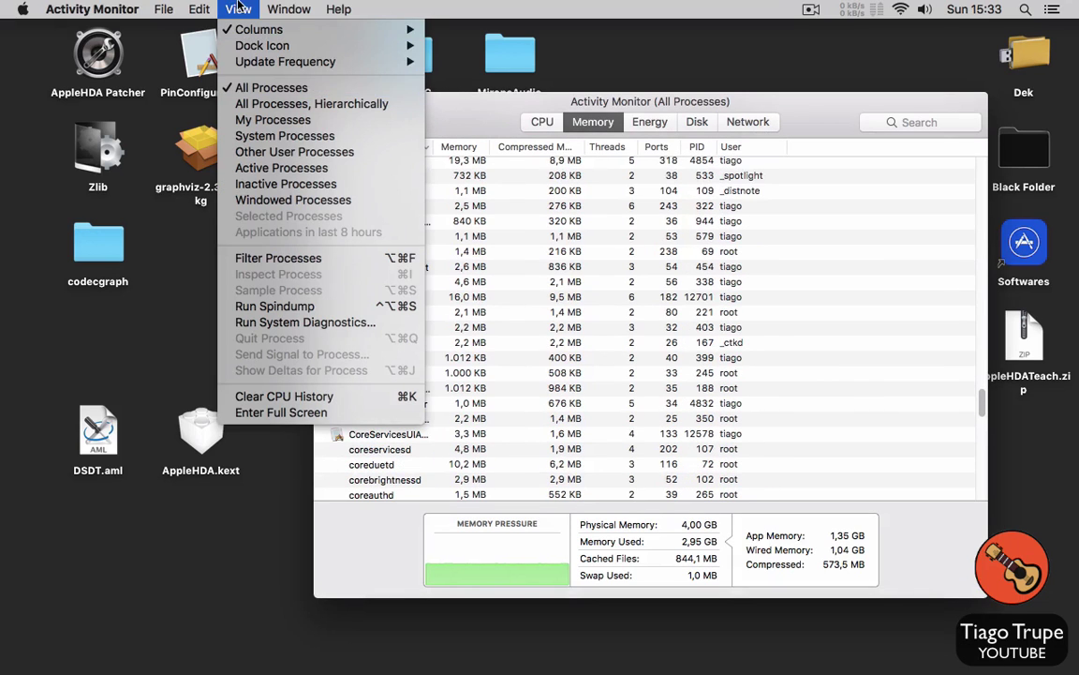
{"action": "left_click", "coordinate": [377, 146]}
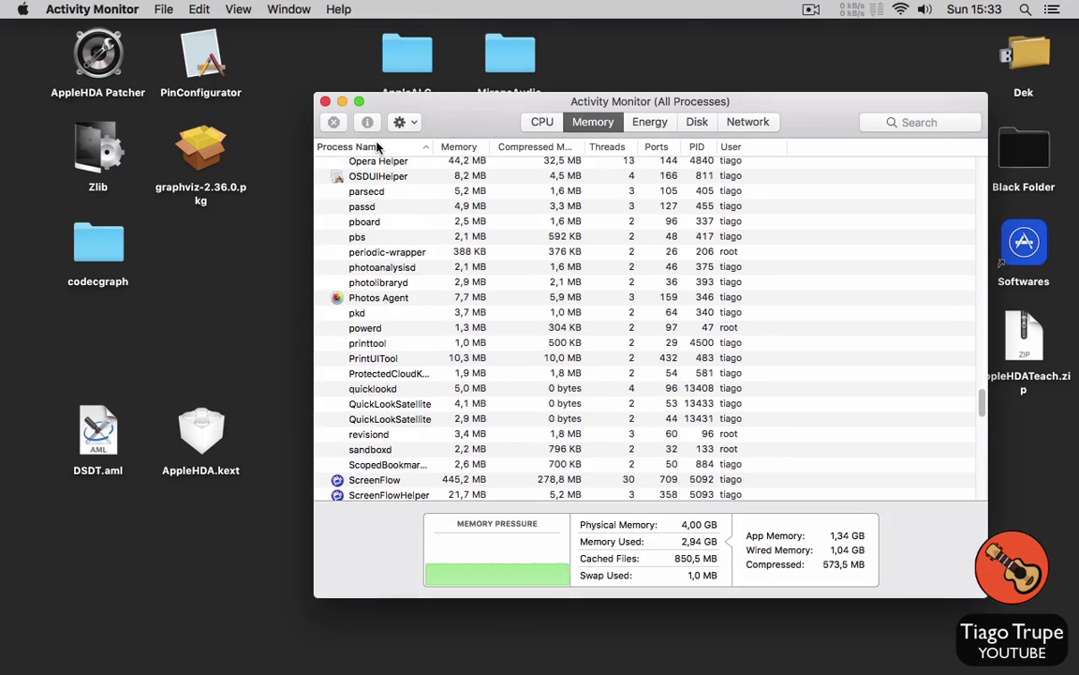
{"action": "left_click", "coordinate": [374, 146]}
{"action": "left_click", "coordinate": [379, 192]}
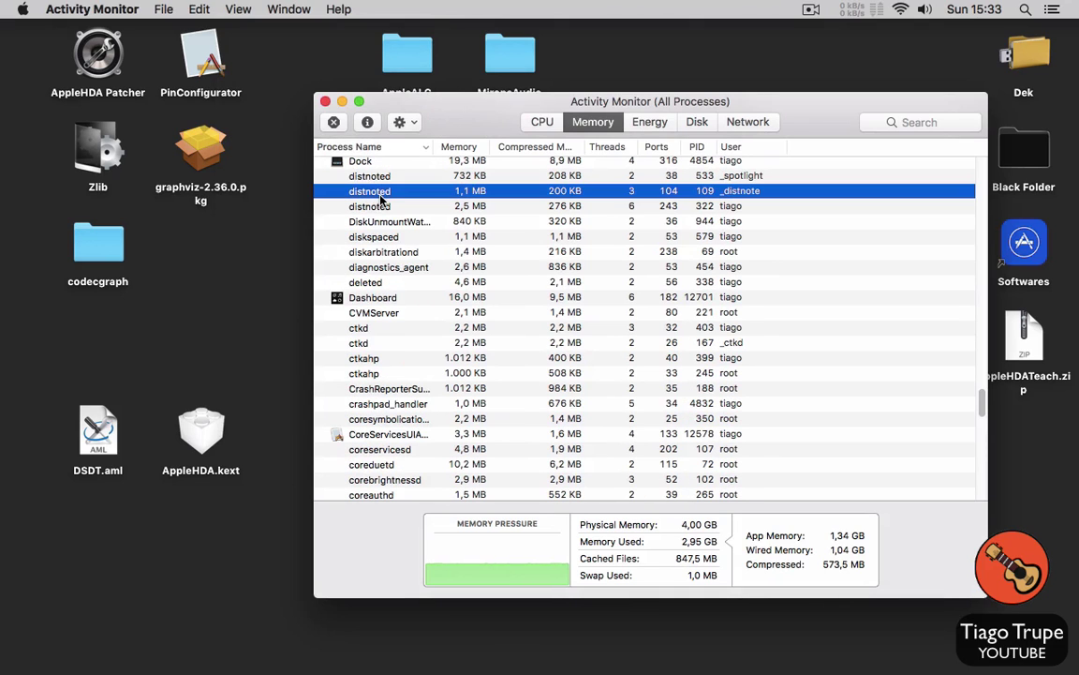
{"action": "type", "text": "co"}
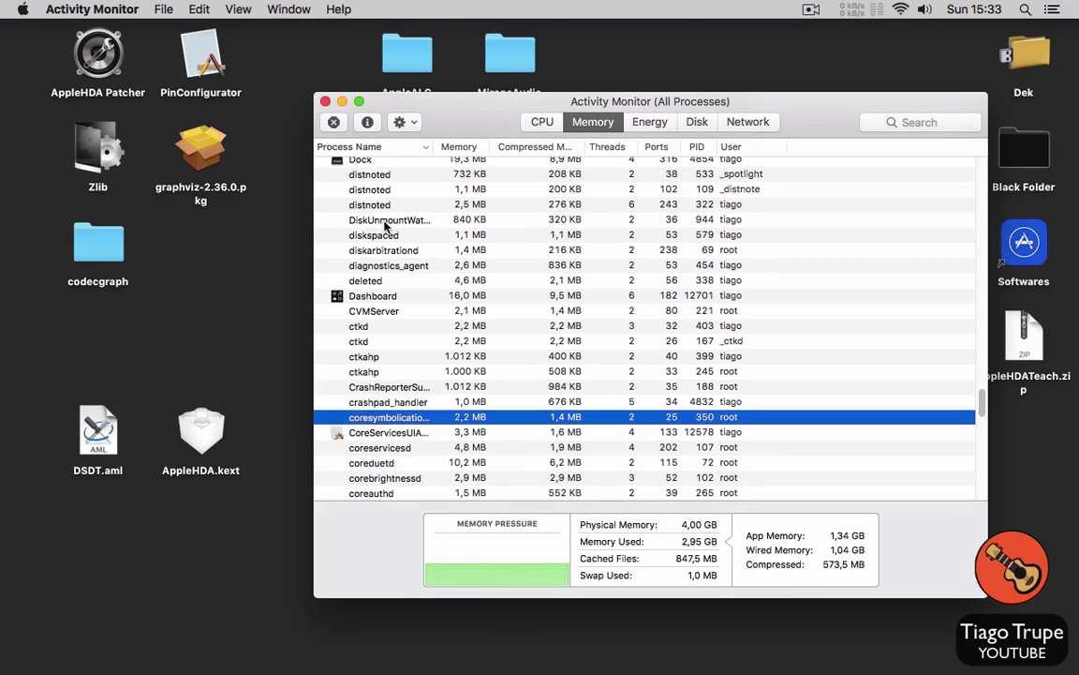
{"action": "scroll", "coordinate": [384, 220], "scroll_direction": "down", "scroll_amount": 3}
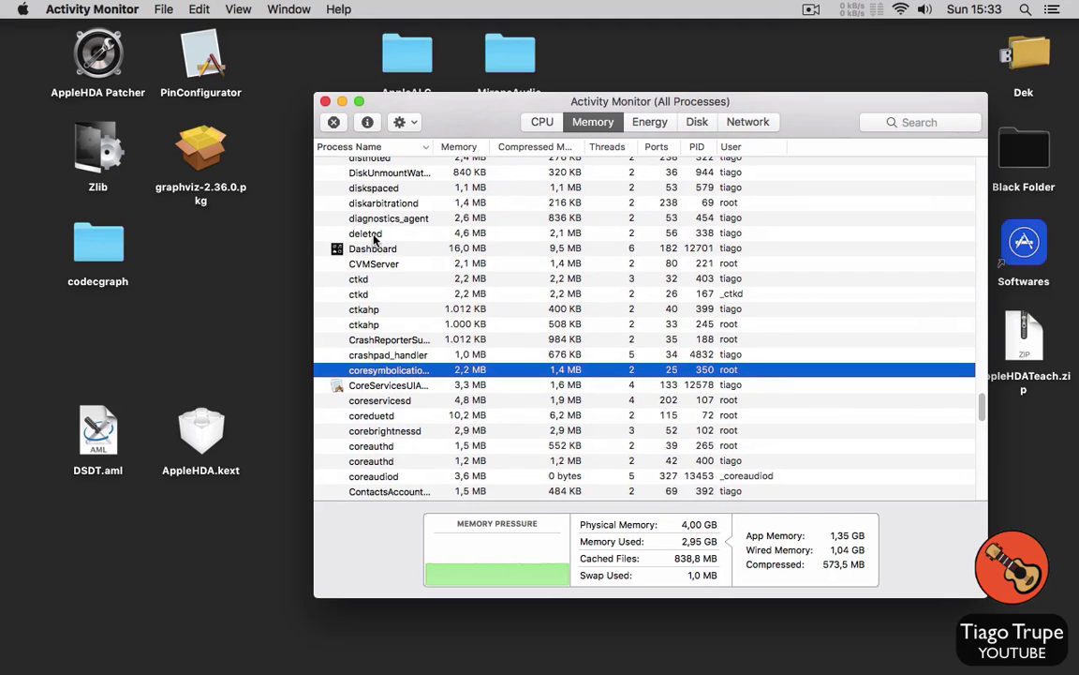
Step: Force quit the coreaudiod process and quit Activity Monitor
{"action": "left_click", "coordinate": [400, 476]}
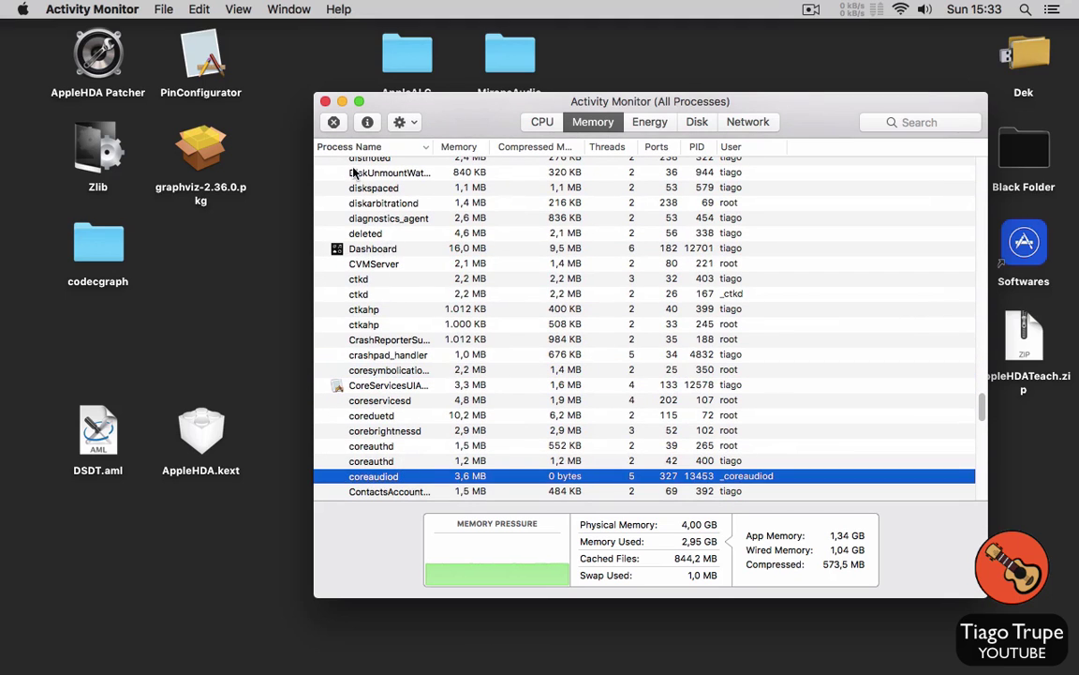
{"action": "left_click", "coordinate": [333, 122]}
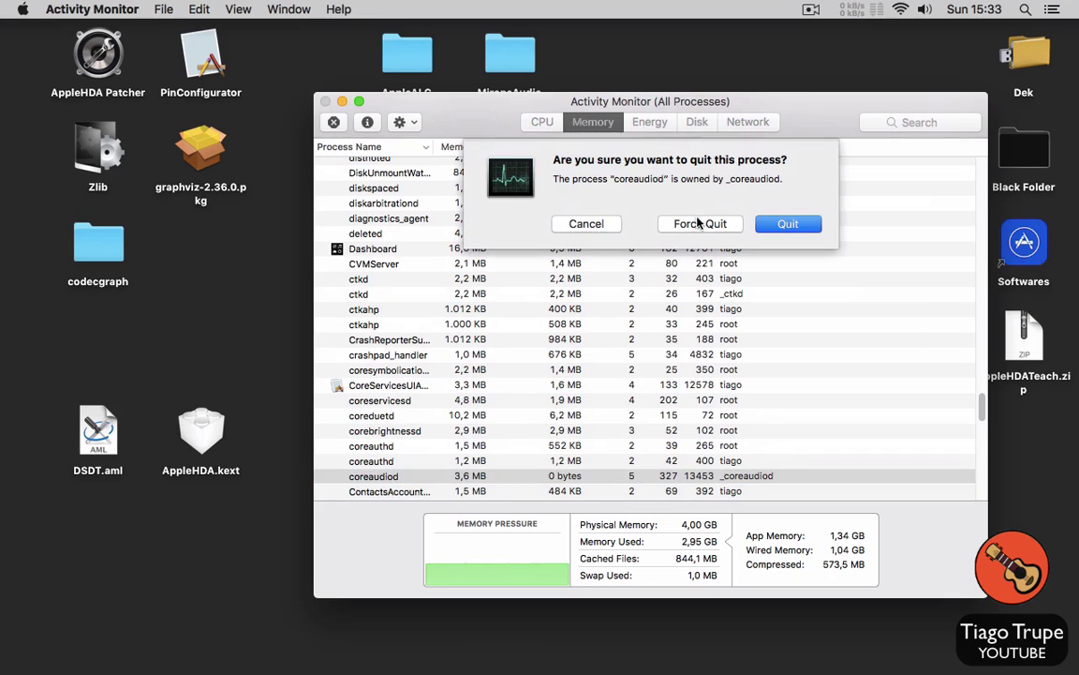
{"action": "left_click", "coordinate": [698, 223]}
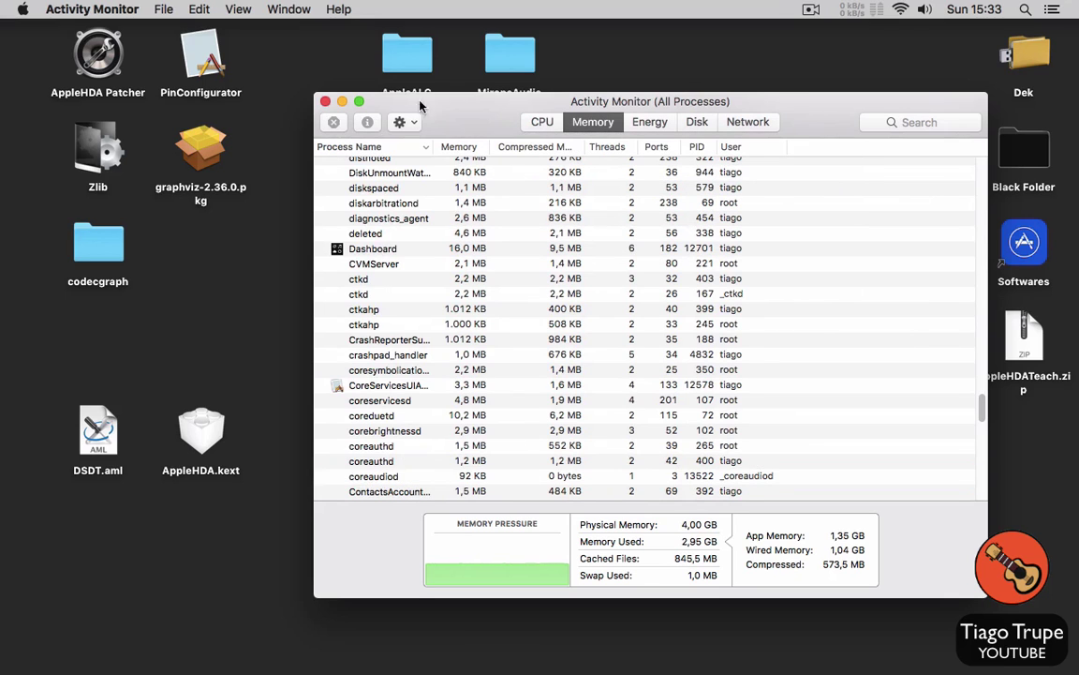
{"action": "left_click", "coordinate": [92, 9]}
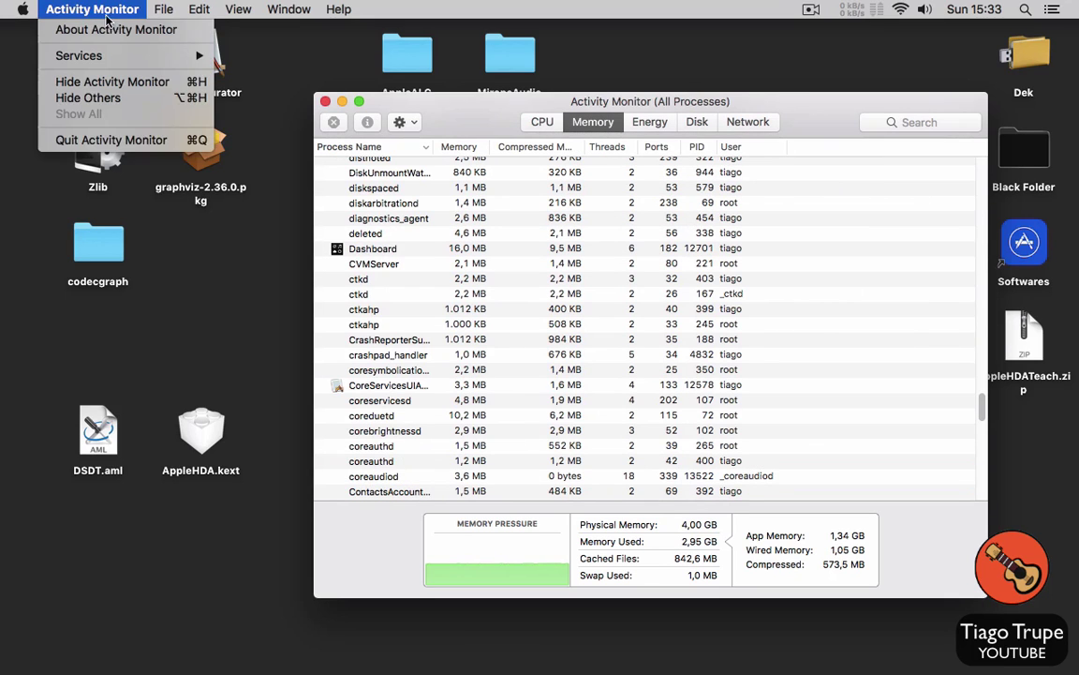
{"action": "left_click", "coordinate": [157, 138]}
Step: Open Terminal and run sudo kextunload /System/Library/Extensions/AppleHDA.kext, entering the account password
{"action": "key", "text": "super+space"}
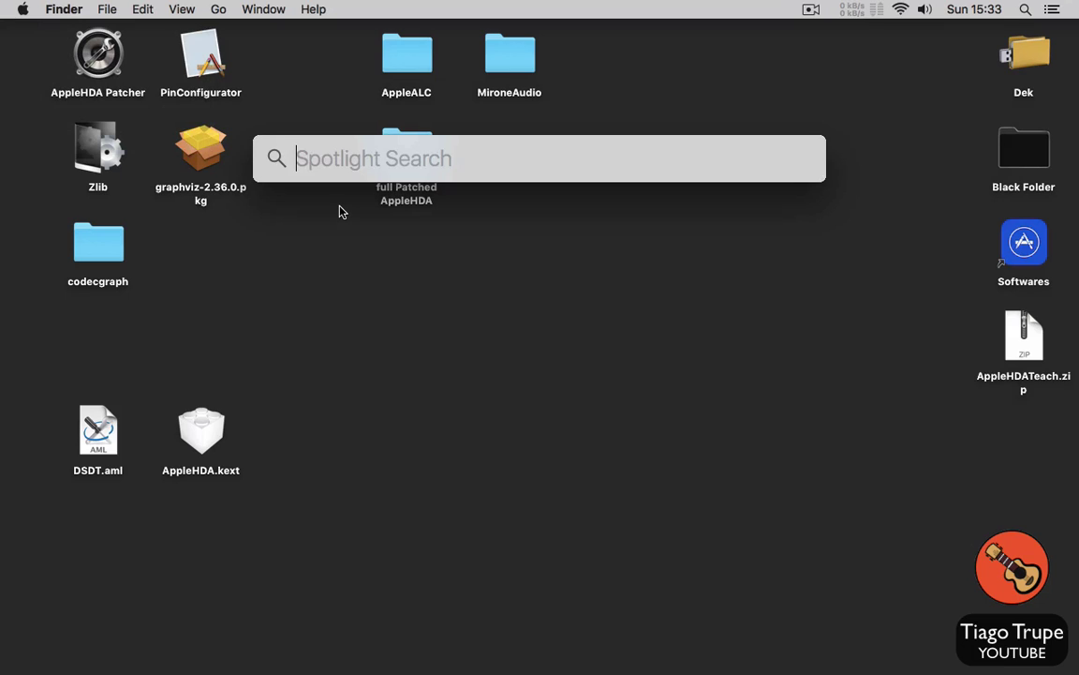
{"action": "type", "text": "term"}
{"action": "key", "text": "Return"}
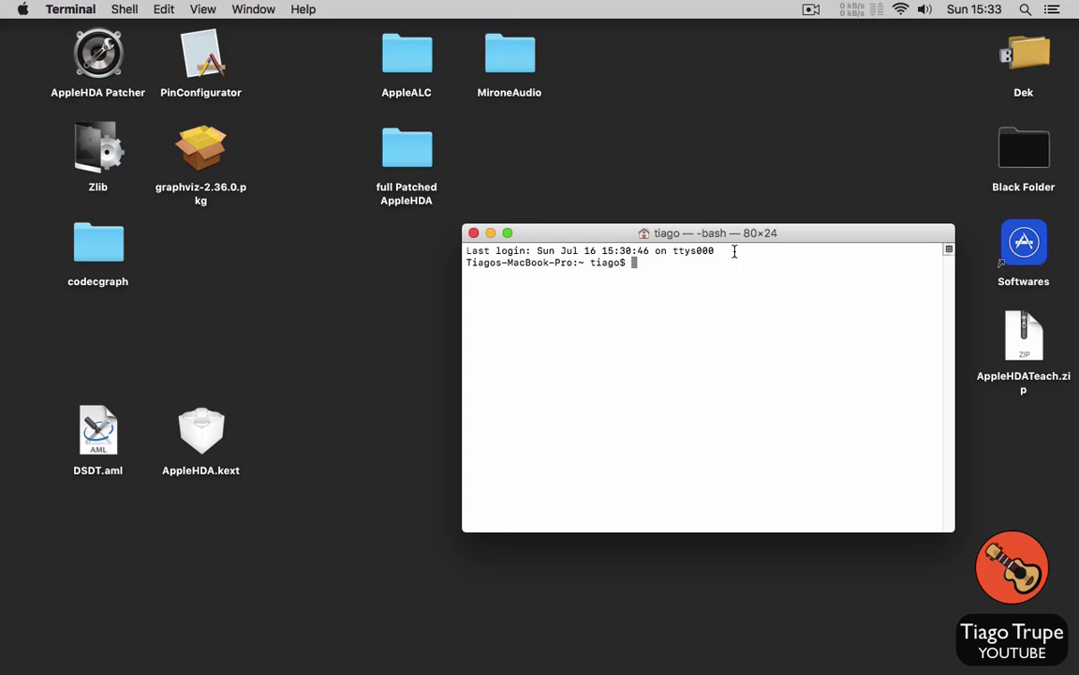
{"action": "type", "text": "sudo kextunload /System/Library"}
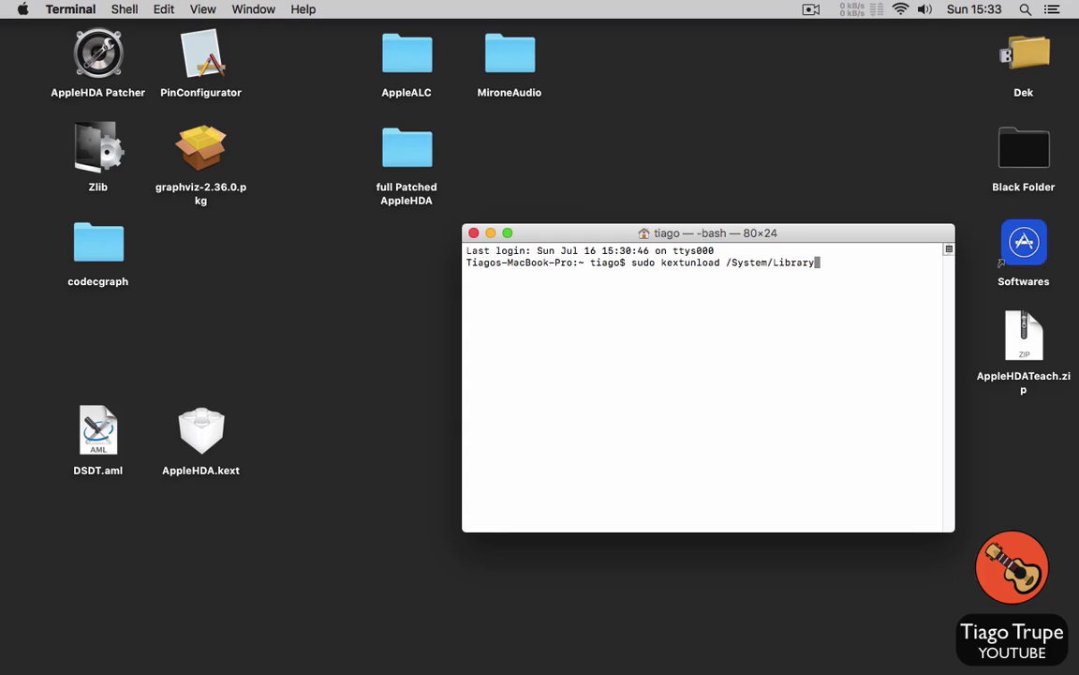
{"action": "type", "text": "/Extensions/AppleHDA."}
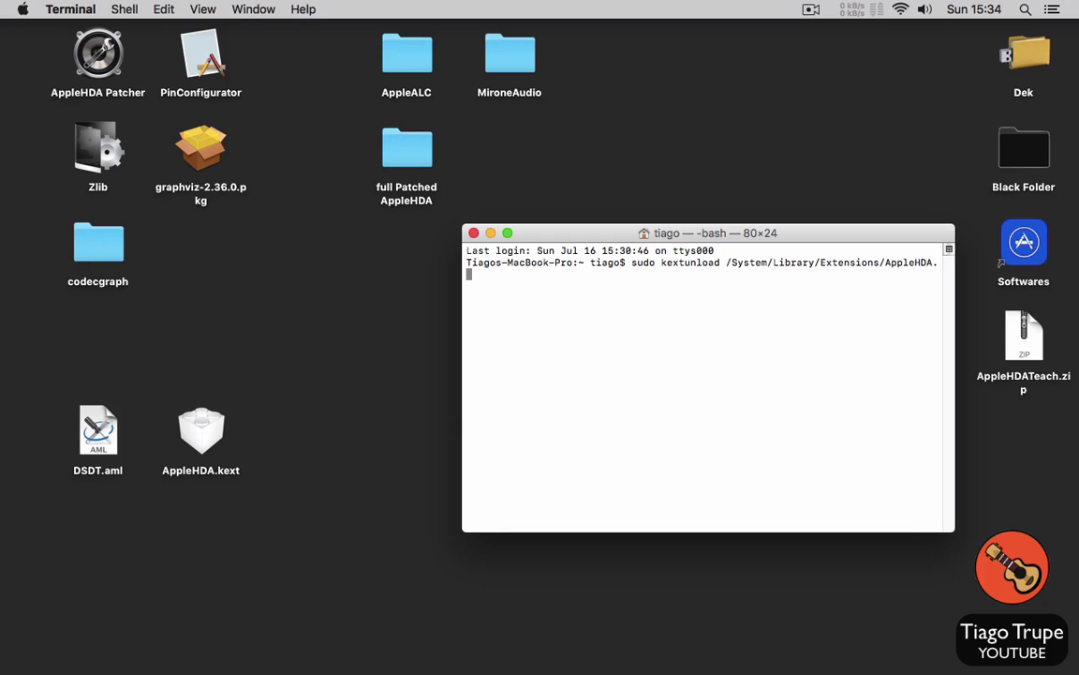
{"action": "type", "text": "kext"}
{"action": "key", "text": "Return"}
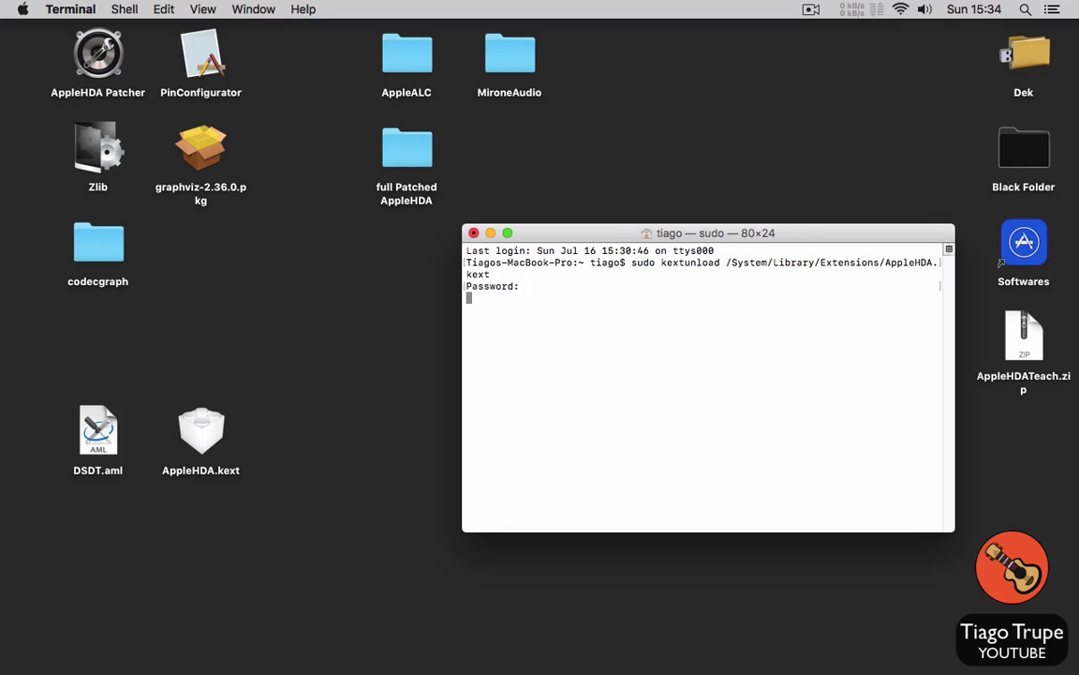
{"action": "key", "text": "Return"}
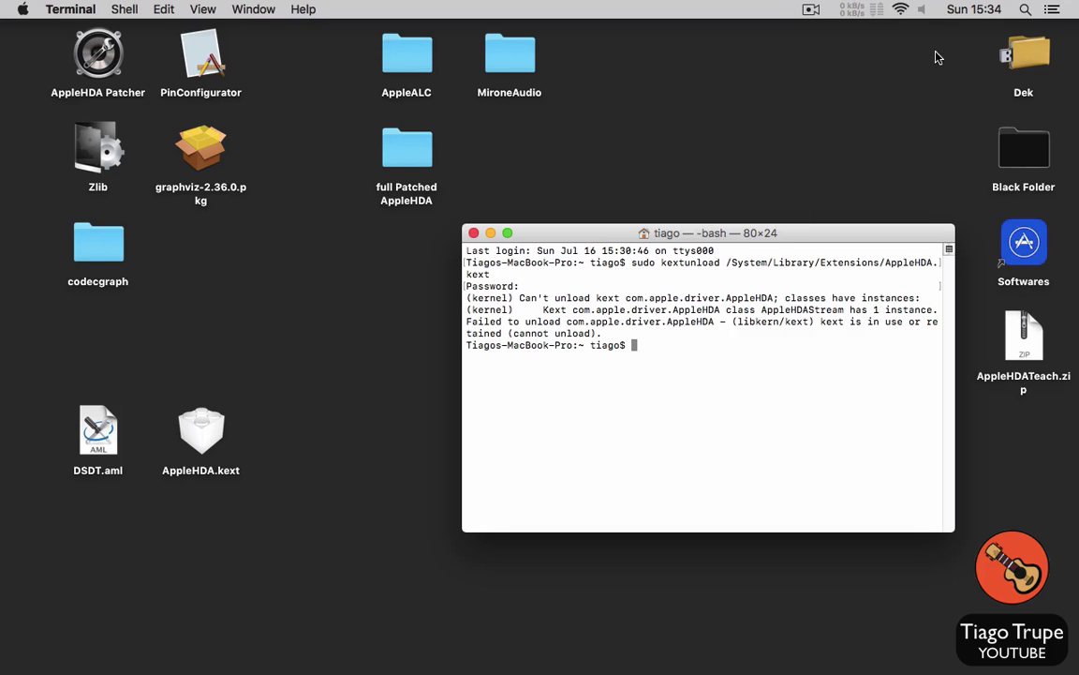
Step: Check the volume control, and open the desktop's full Patched AppleHDA folder
{"action": "left_click", "coordinate": [923, 10]}
{"action": "left_click", "coordinate": [923, 9]}
{"action": "left_click_drag", "start_coordinate": [551, 236], "coordinate": [407, 278]}
{"action": "left_click", "coordinate": [408, 156]}
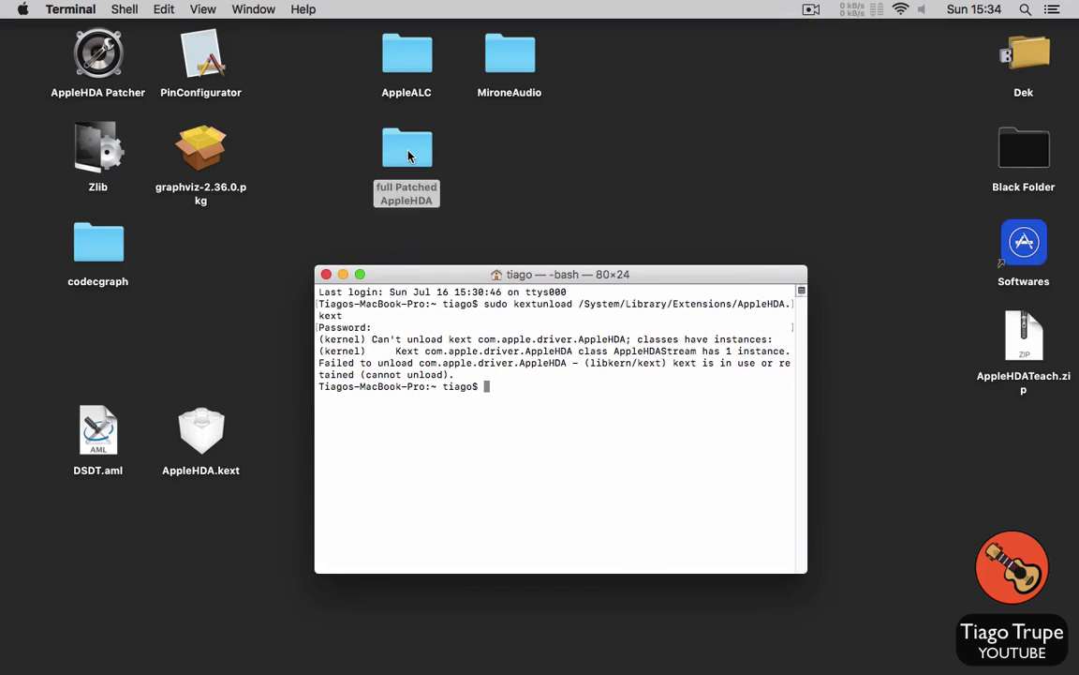
{"action": "double_click", "coordinate": [409, 156]}
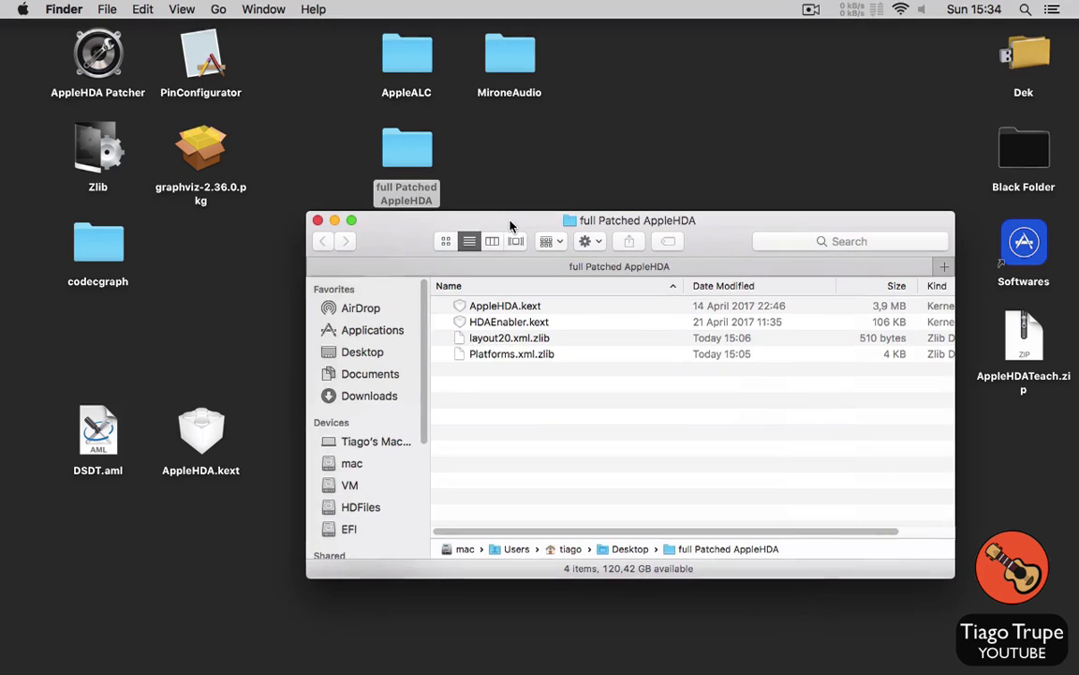
{"action": "left_click_drag", "start_coordinate": [510, 224], "coordinate": [478, 217]}
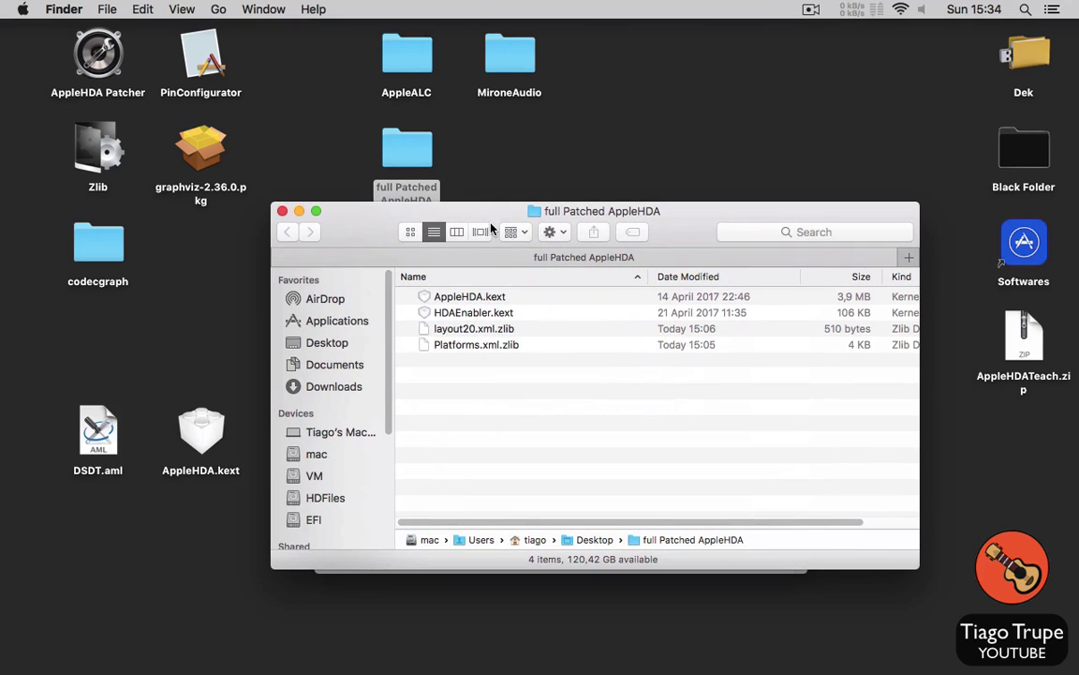
Step: Launch Kext Wizard, place it beside the folder window and show its kext installation options
{"action": "key", "text": "super+space"}
{"action": "type", "text": "kext"}
{"action": "key", "text": "Return"}
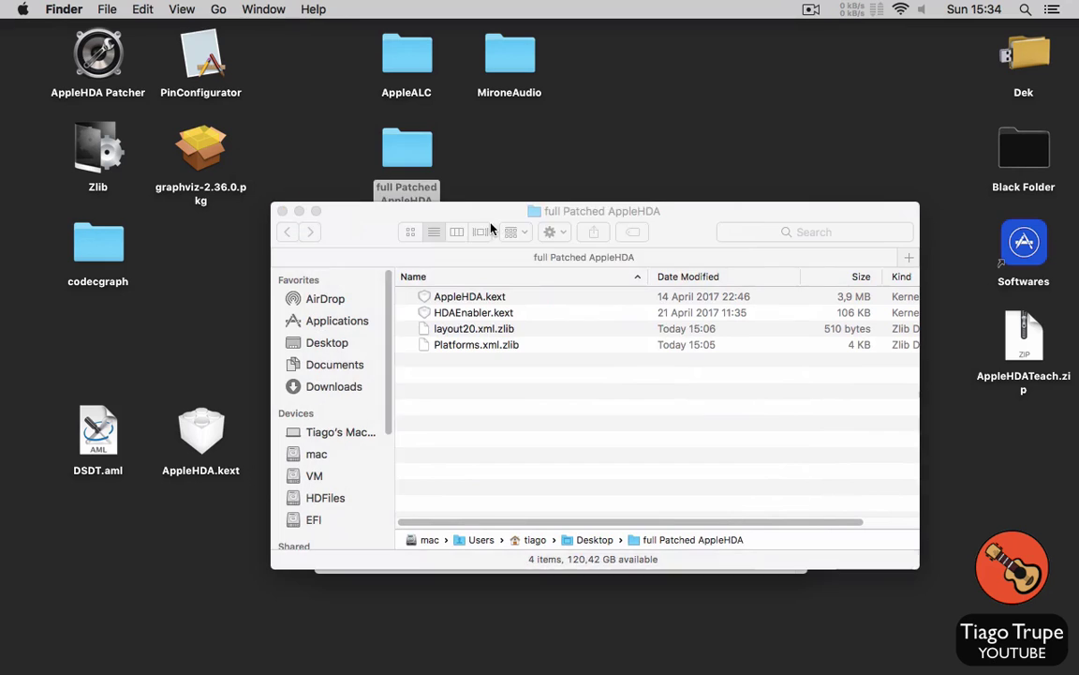
{"action": "left_click_drag", "start_coordinate": [609, 191], "coordinate": [873, 175]}
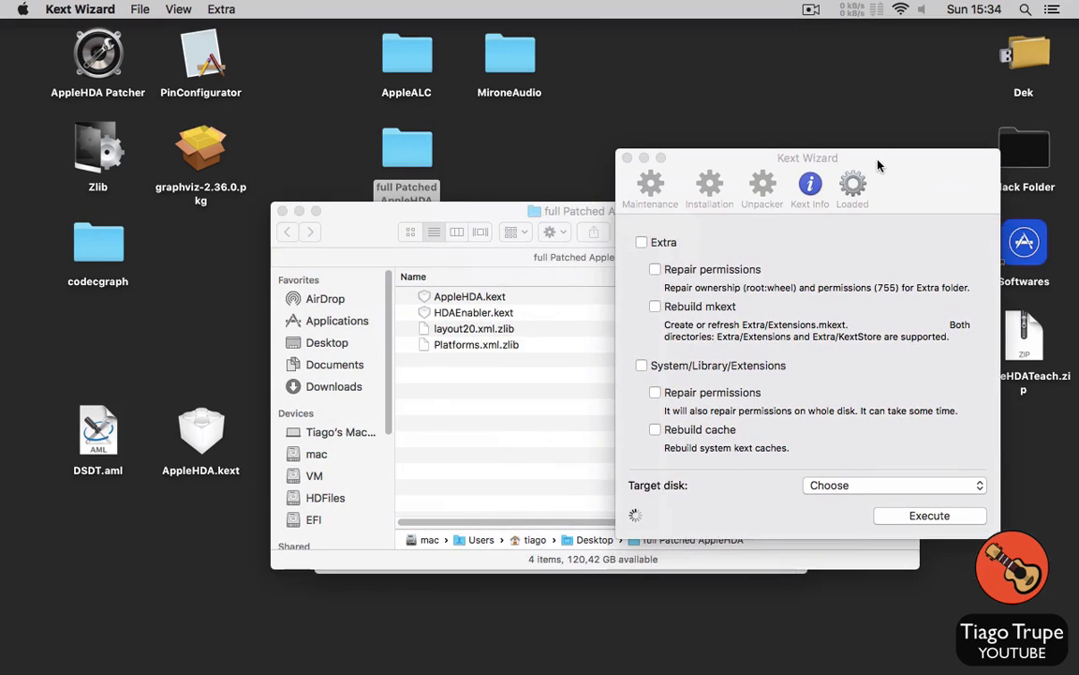
{"action": "left_click", "coordinate": [708, 190]}
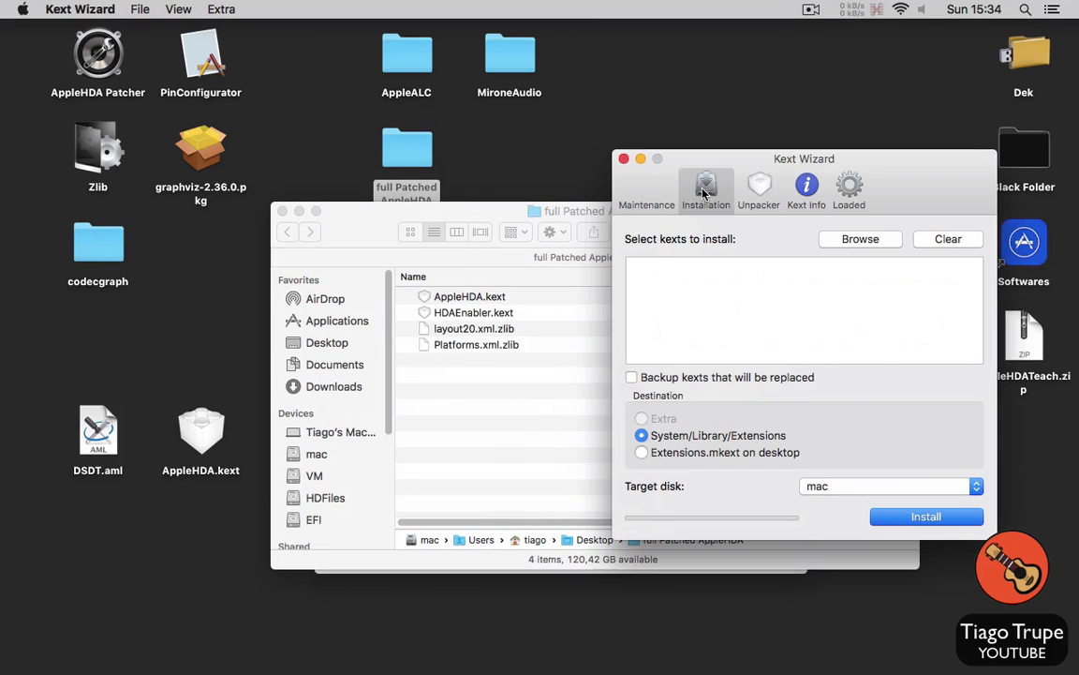
Step: Install AppleHDA.kext from the full Patched AppleHDA folder into System/Library/Extensions on the mac disk, authorizing with the account password
{"action": "left_click_drag", "start_coordinate": [440, 301], "coordinate": [683, 295]}
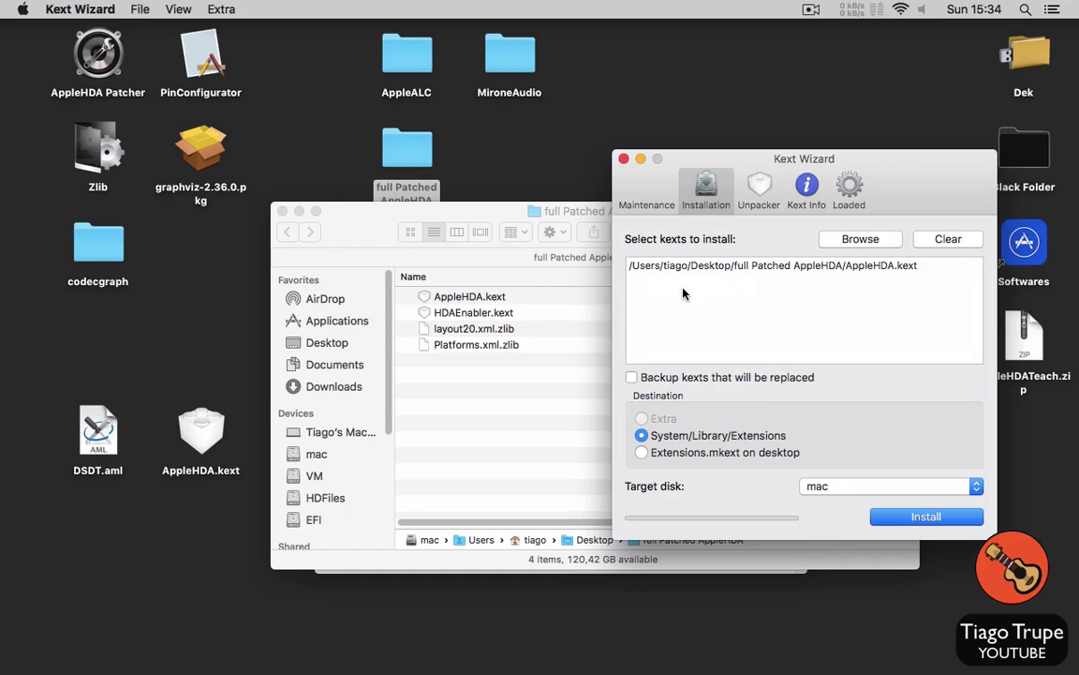
{"action": "left_click", "coordinate": [902, 518]}
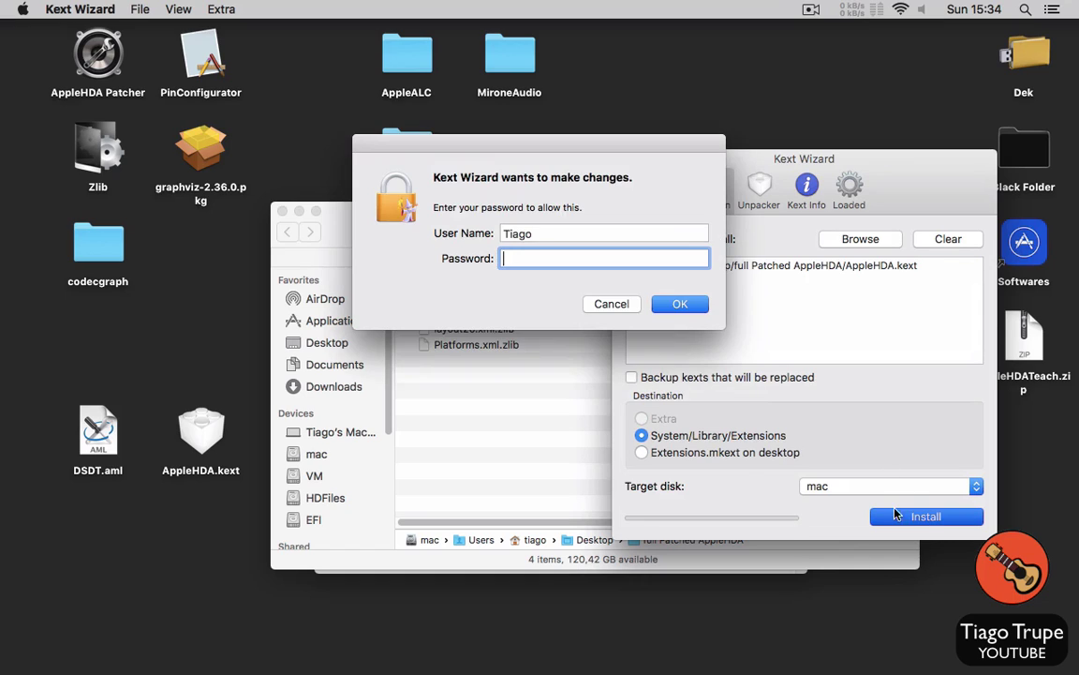
{"action": "type", "text": "•••••••••"}
{"action": "key", "text": "Return"}
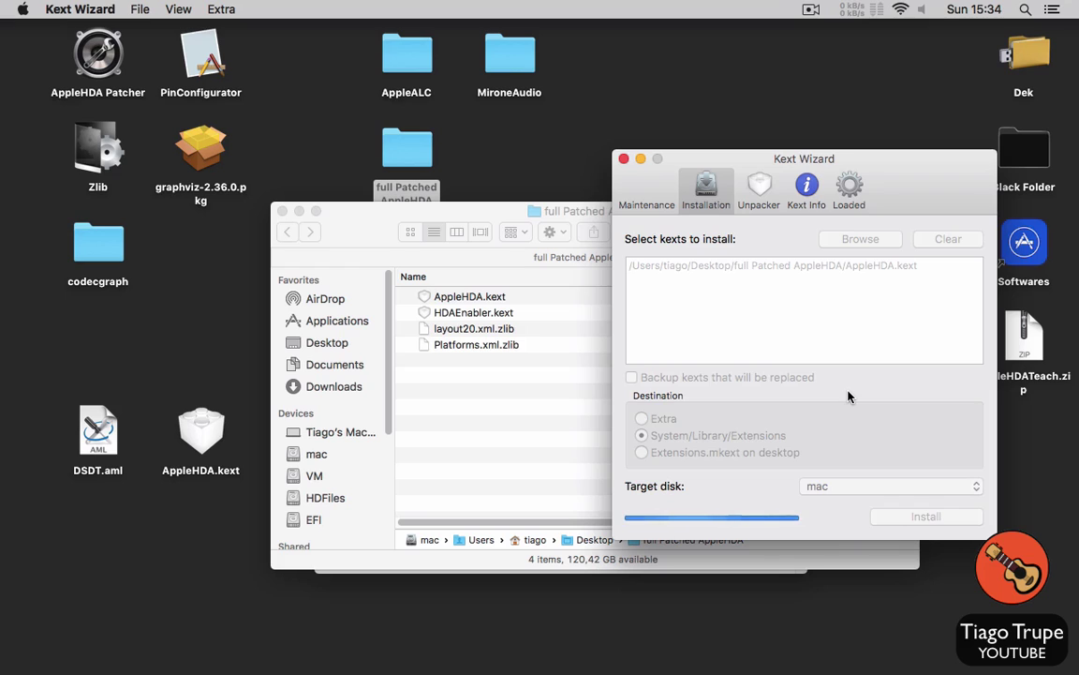
{"action": "left_click", "coordinate": [931, 299]}
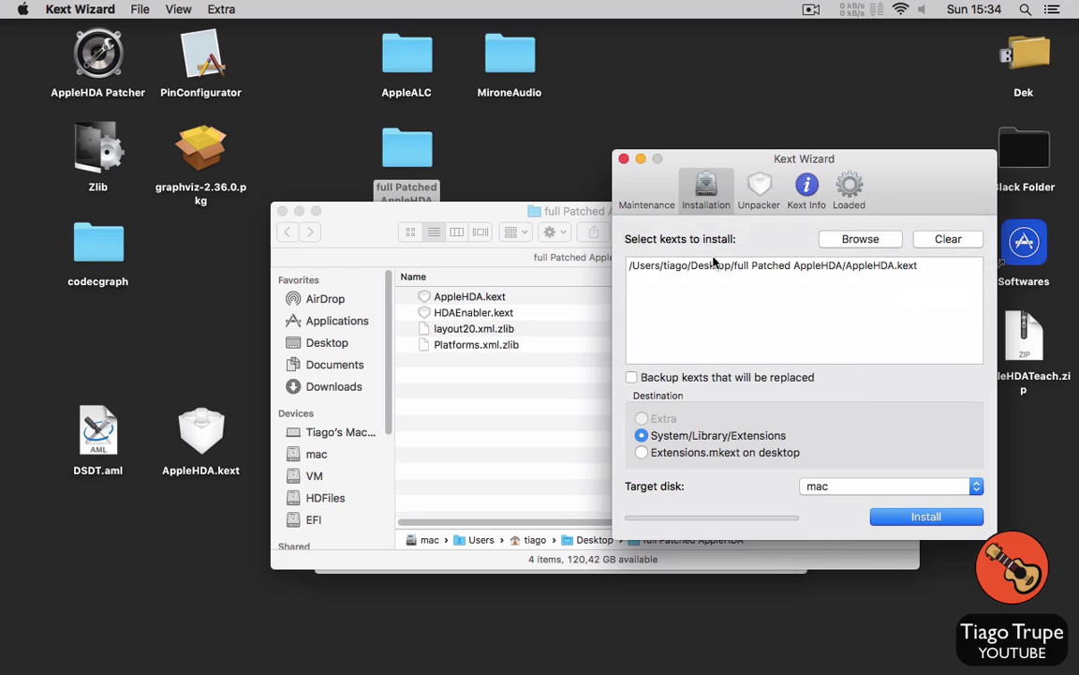
Step: Repair permissions and rebuild the cache for System/Library/Extensions on the mac disk, and quit Kext Wizard
{"action": "left_click", "coordinate": [656, 197]}
{"action": "left_click", "coordinate": [717, 366]}
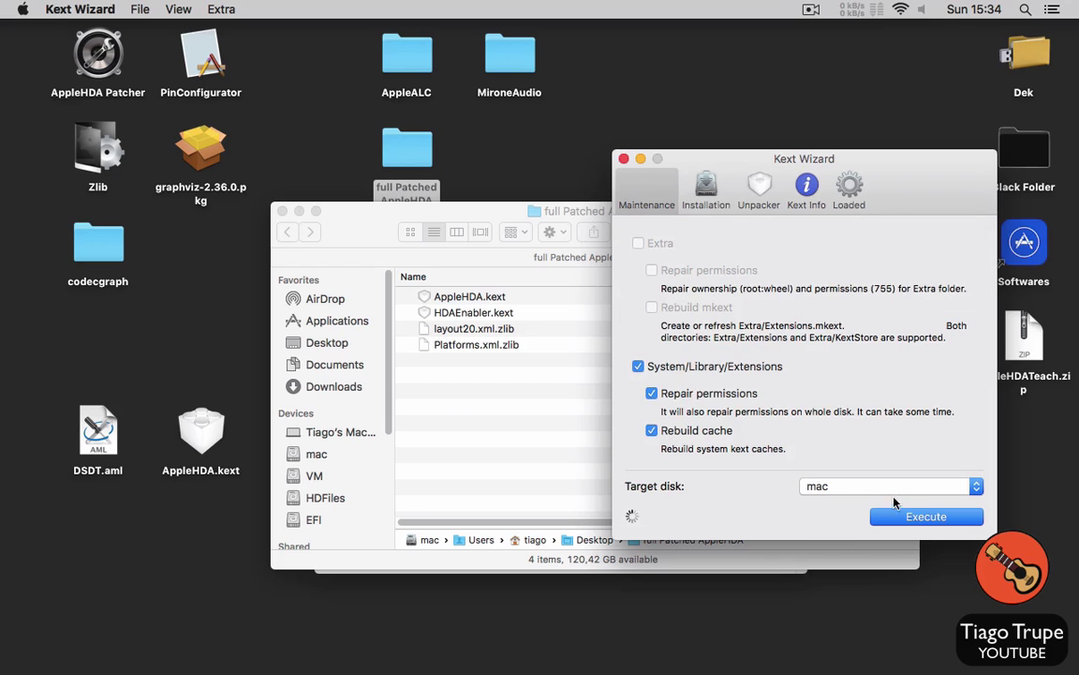
{"action": "left_click", "coordinate": [897, 515]}
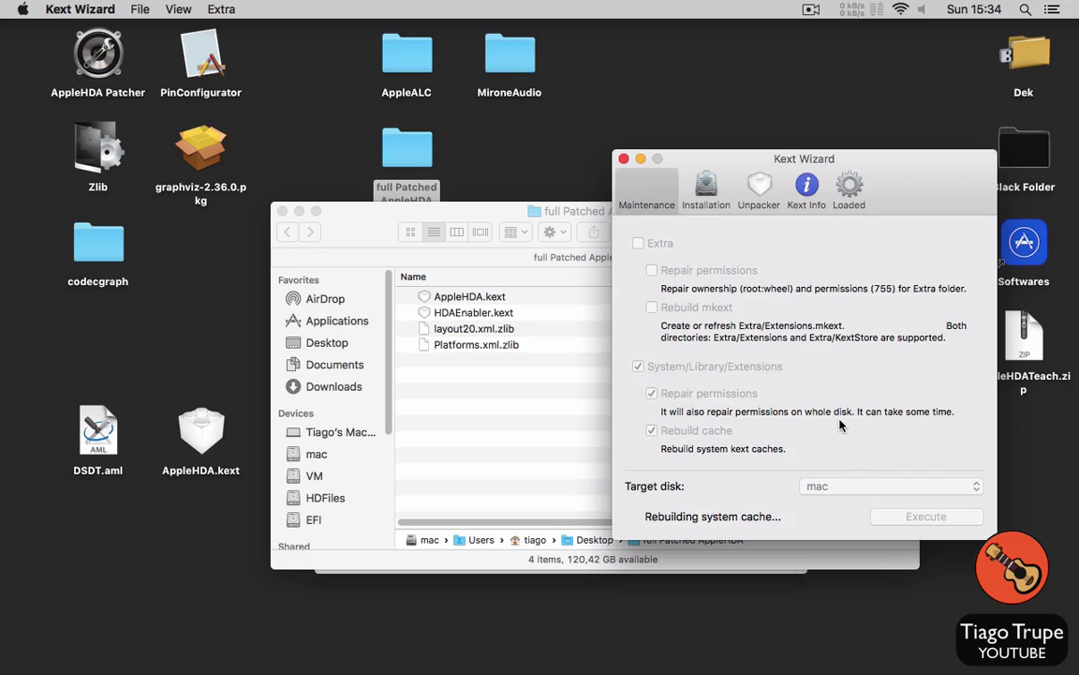
{"action": "left_click", "coordinate": [901, 298]}
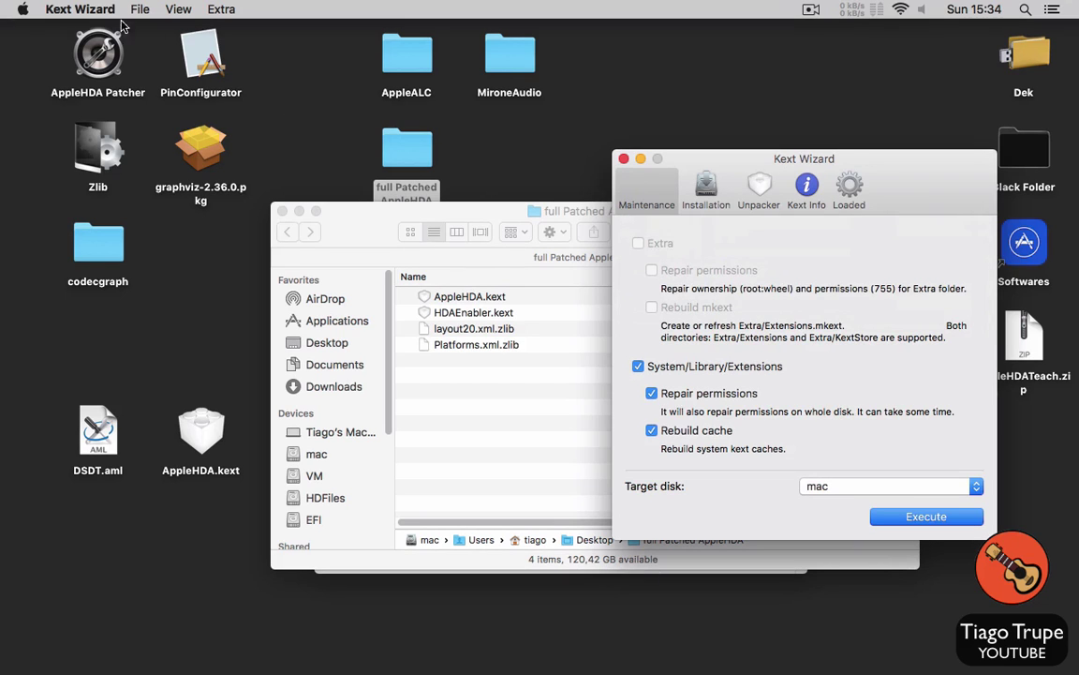
{"action": "left_click", "coordinate": [80, 8]}
{"action": "left_click", "coordinate": [123, 219]}
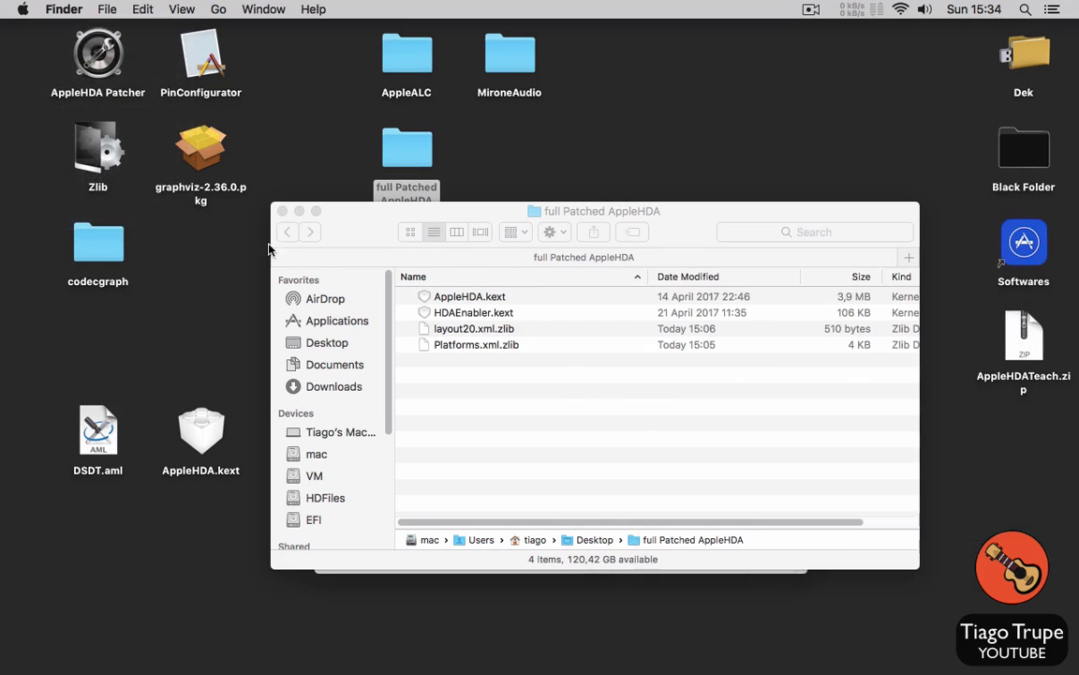
Step: Close the full Patched AppleHDA folder and run sudo kextload /System/Library/Extensions/AppleHDA.kext in Terminal
{"action": "left_click", "coordinate": [283, 210]}
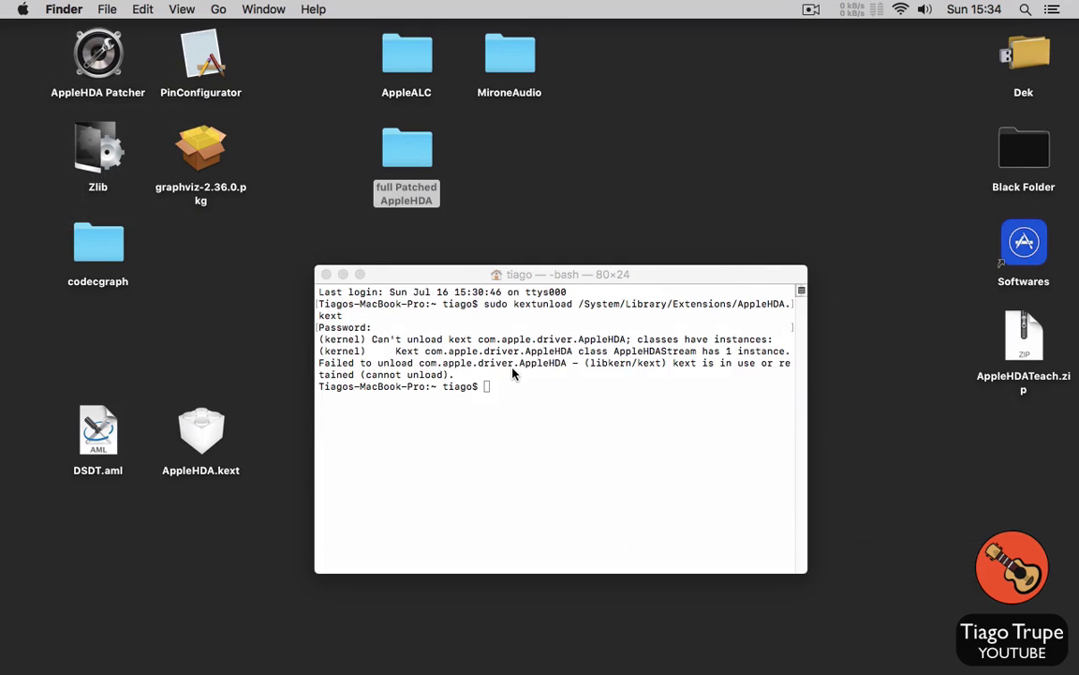
{"action": "left_click", "coordinate": [460, 330]}
{"action": "type", "text": "sudo "}
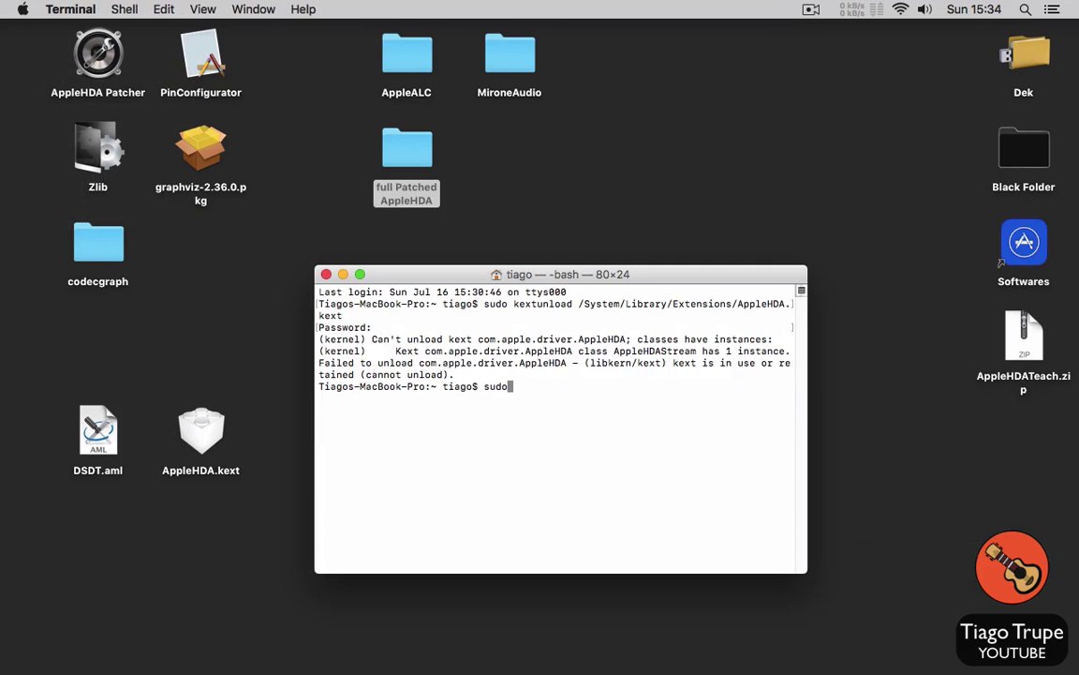
{"action": "type", "text": "kextload /System/Libr"}
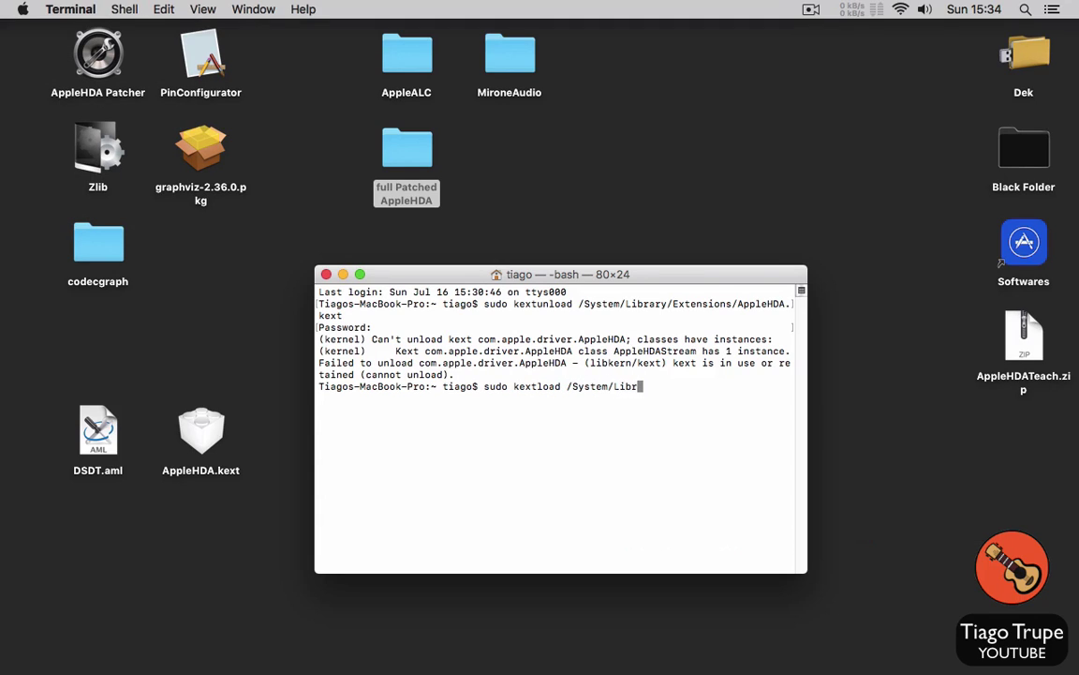
{"action": "type", "text": "ary/Extensions"}
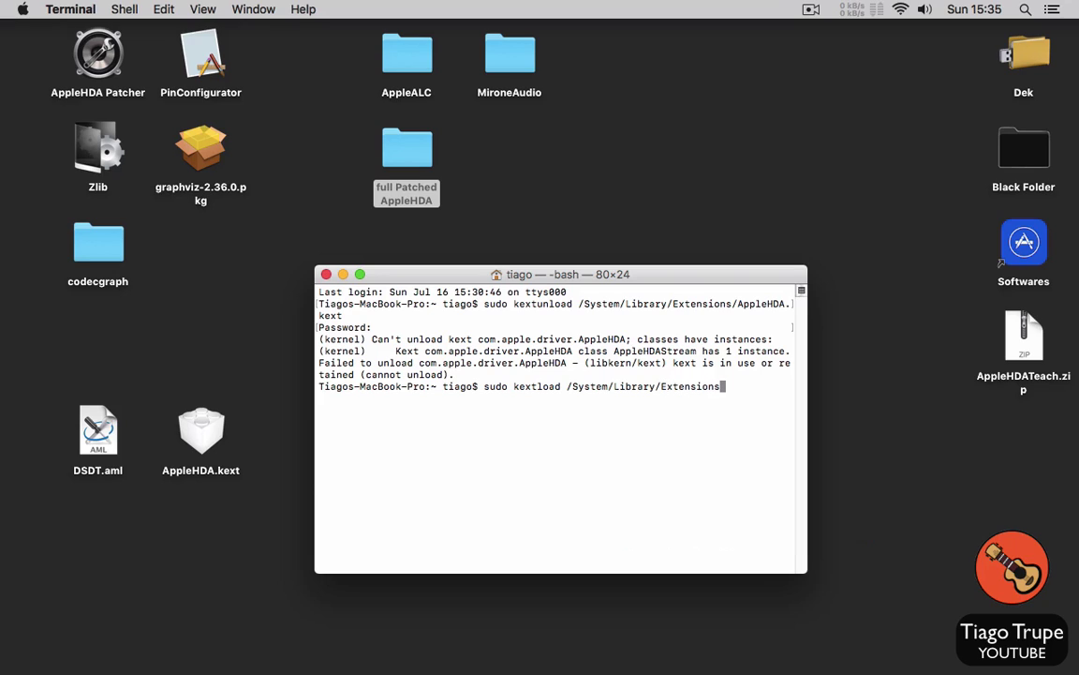
{"action": "type", "text": "/AppleHDA.kext"}
{"action": "key", "text": "Return"}
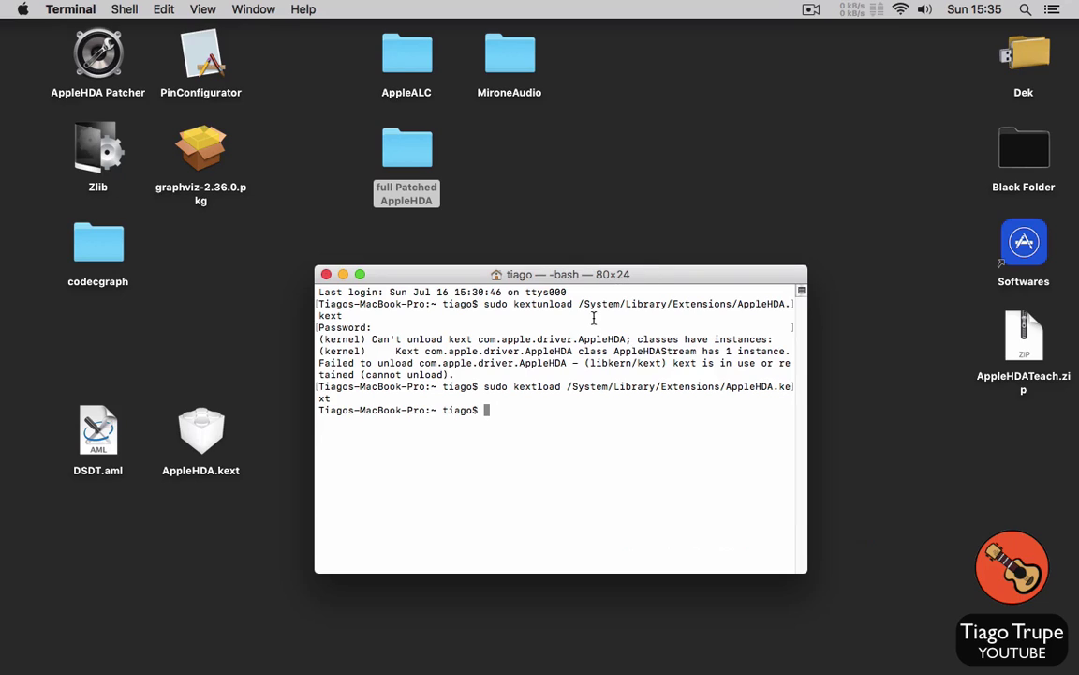
Step: Select Internal Microphone as the sound input device in Sound preferences, close them and return to Terminal
{"action": "left_click", "coordinate": [925, 9]}
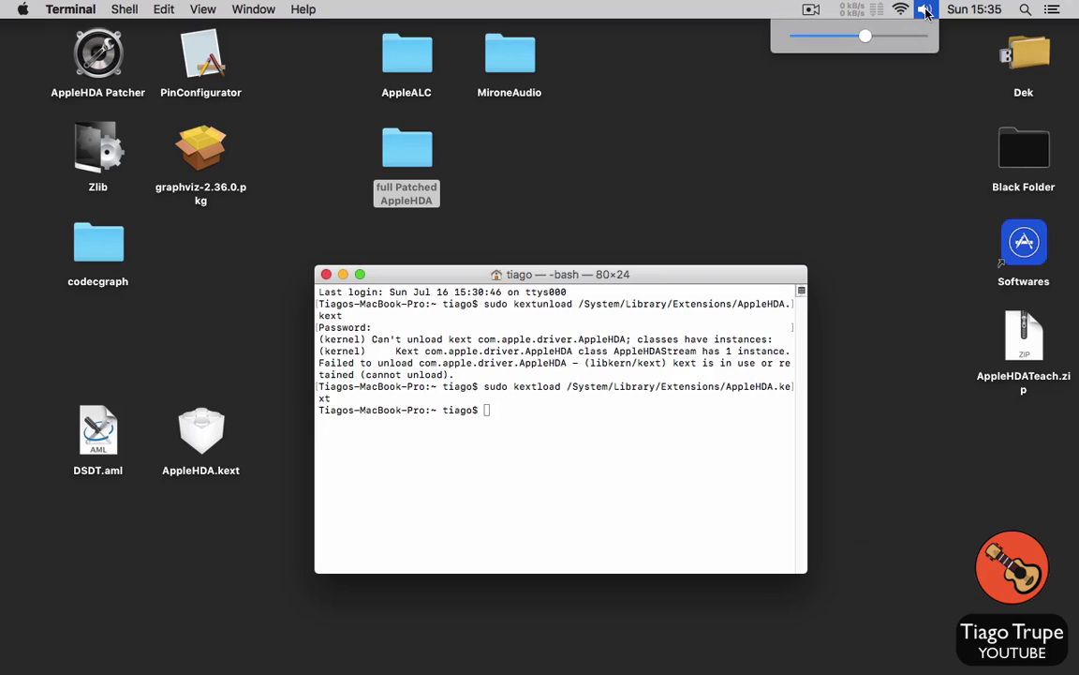
{"action": "left_click", "coordinate": [925, 9]}
{"action": "left_click", "coordinate": [925, 9], "text": "alt"}
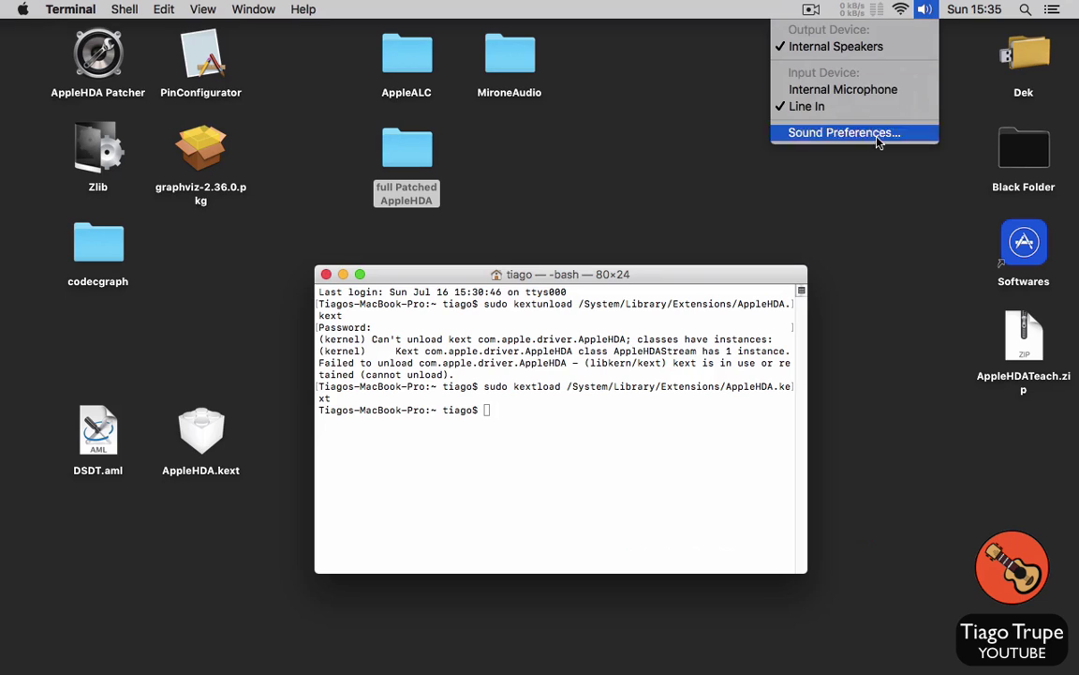
{"action": "left_click", "coordinate": [867, 133]}
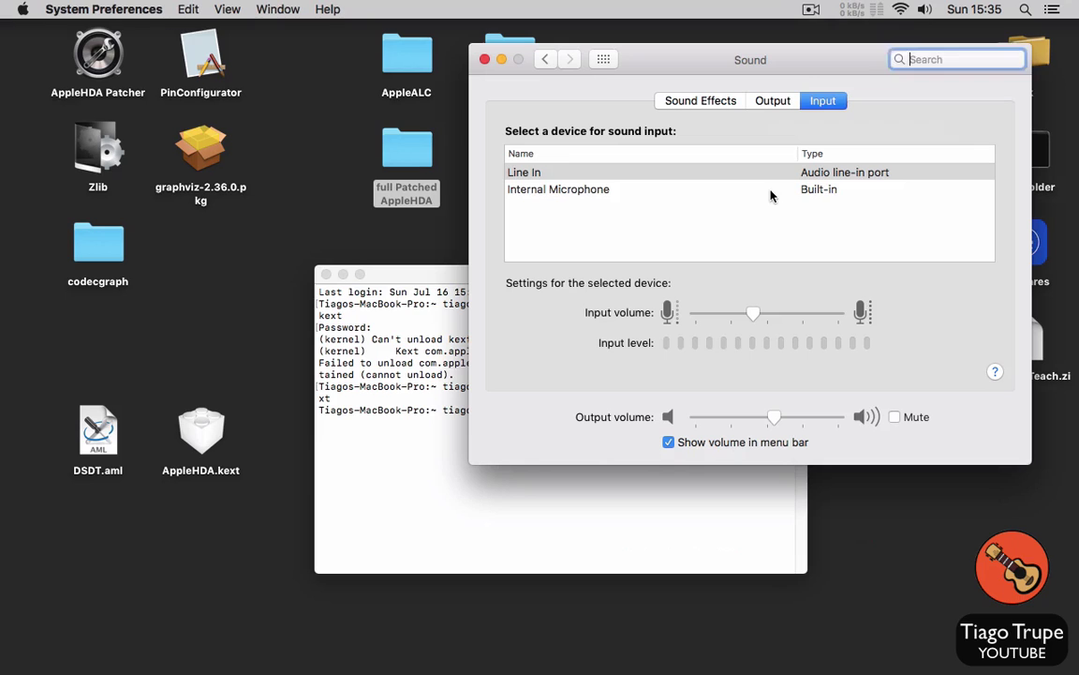
{"action": "left_click", "coordinate": [706, 190]}
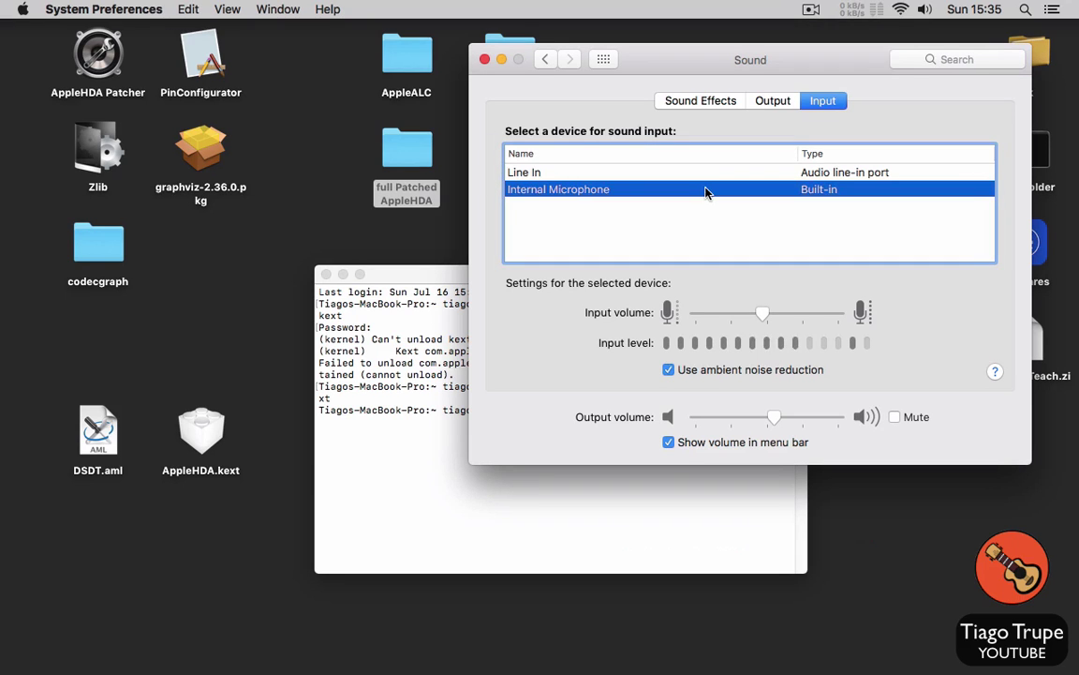
{"action": "left_click", "coordinate": [484, 59]}
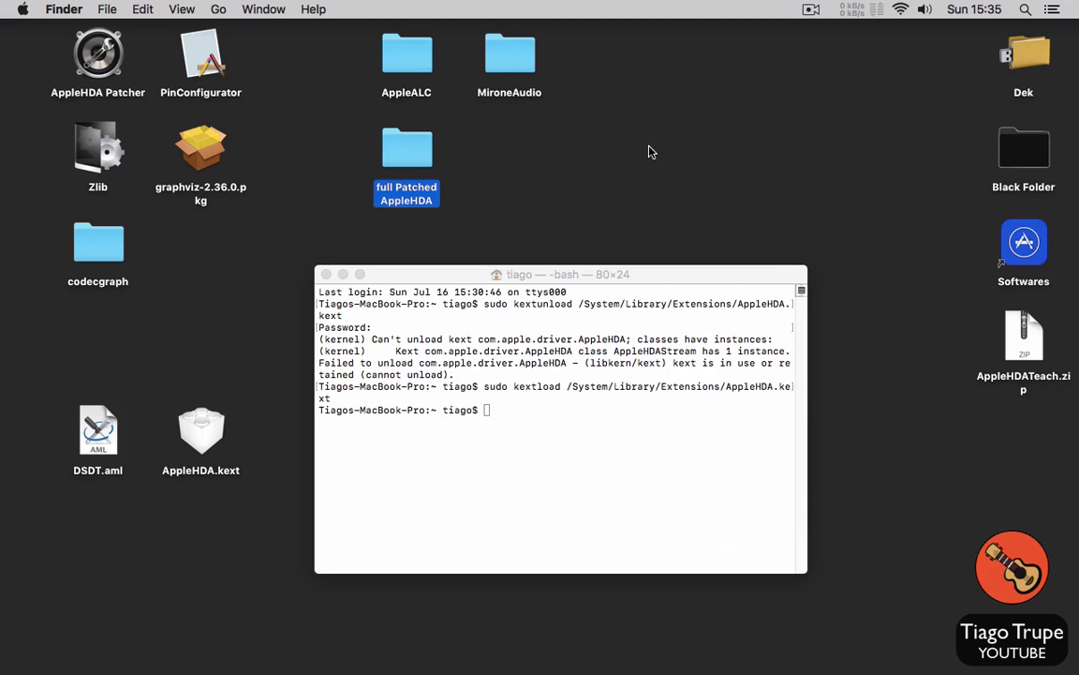
{"action": "left_click", "coordinate": [329, 292]}
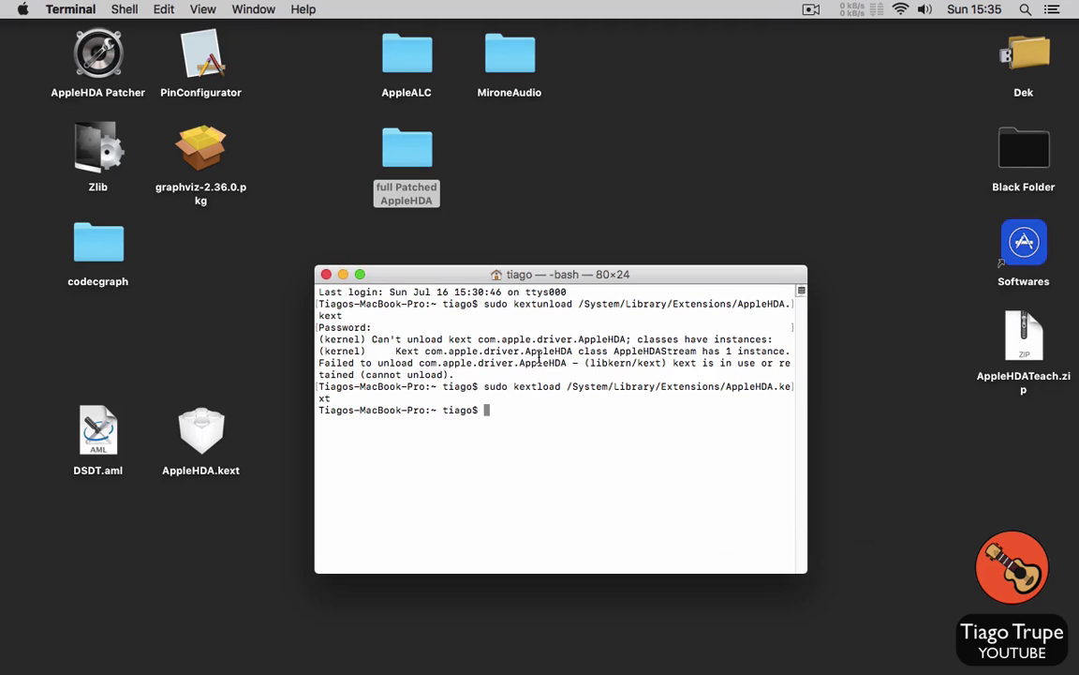
Step: Quit Terminal
{"action": "key", "text": "super+q"}
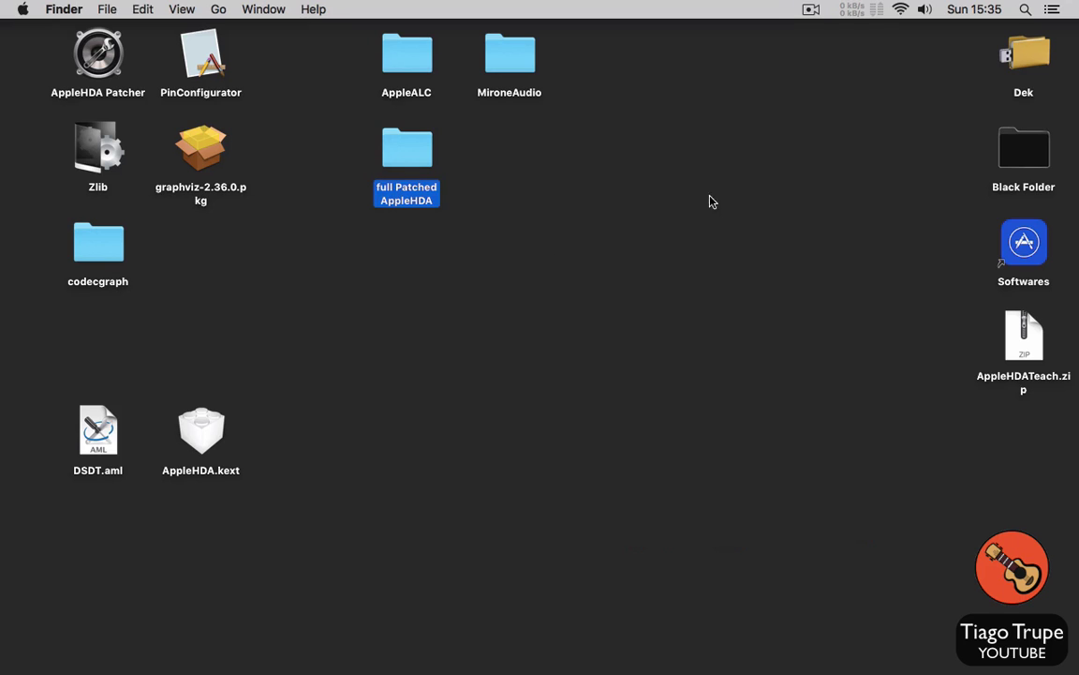
{"action": "left_click", "coordinate": [811, 9]}
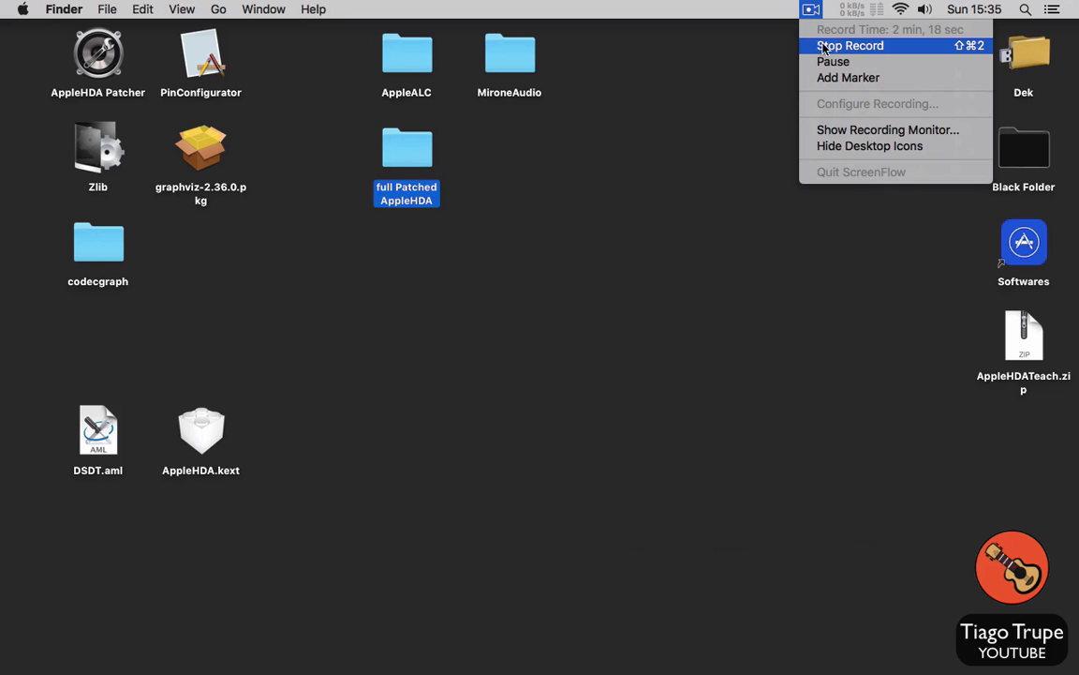
{"action": "left_click", "coordinate": [823, 47]}
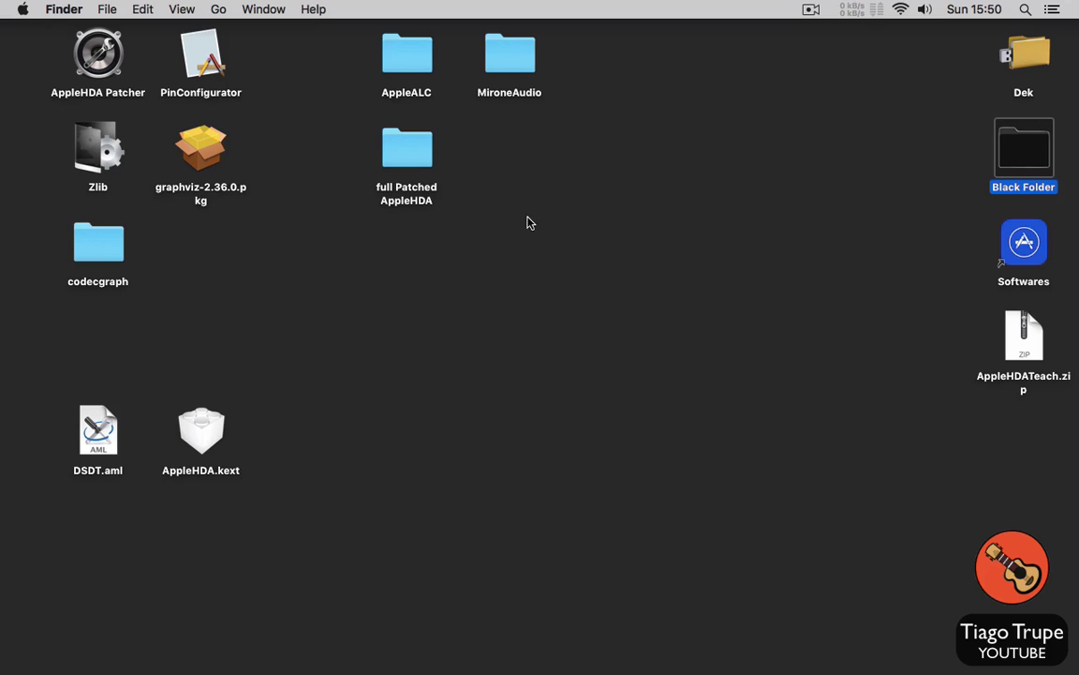
Step: Inflate layout20.xml.zlib and Platforms.xml.zlib in the full Patched AppleHDA folder with Zlib
{"action": "left_click", "coordinate": [388, 153]}
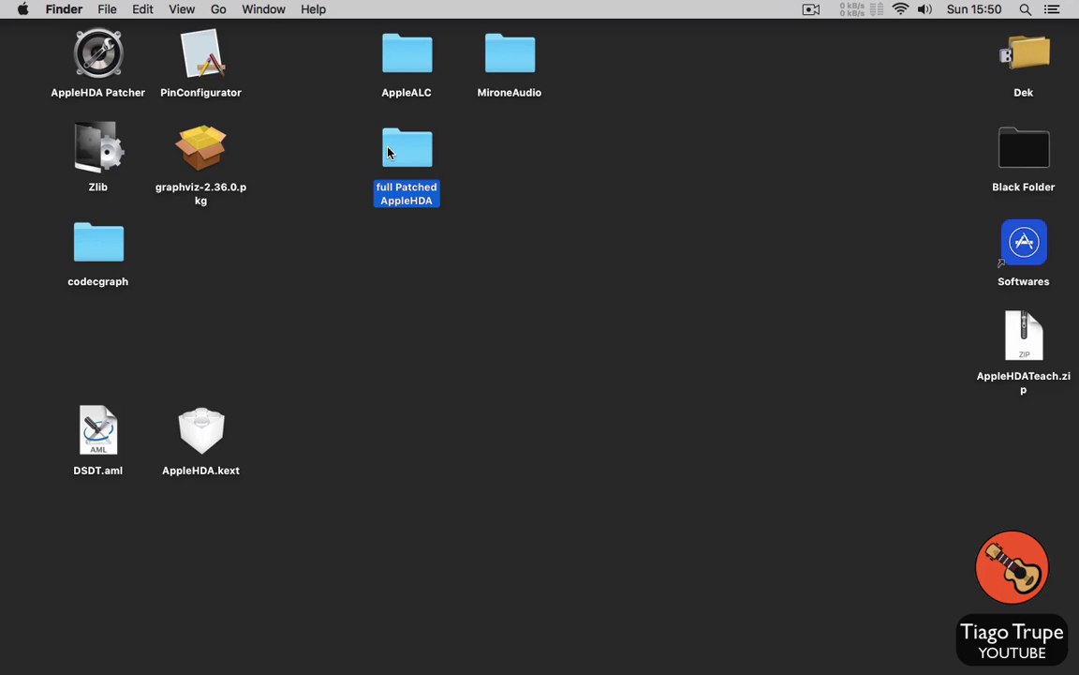
{"action": "double_click", "coordinate": [387, 153]}
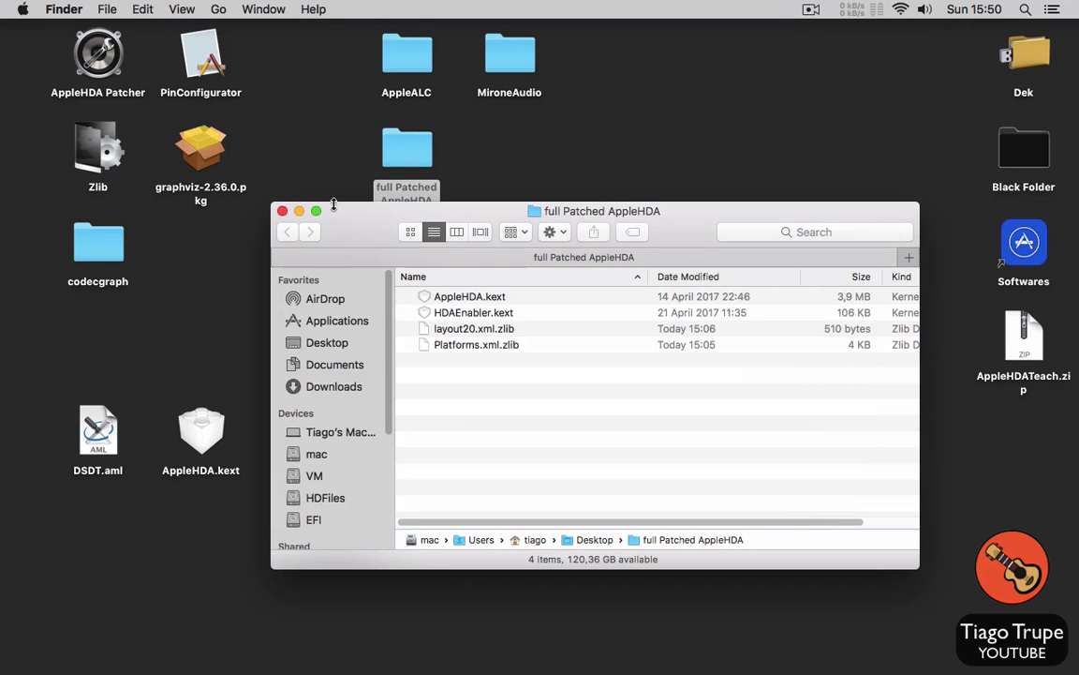
{"action": "left_click", "coordinate": [506, 333]}
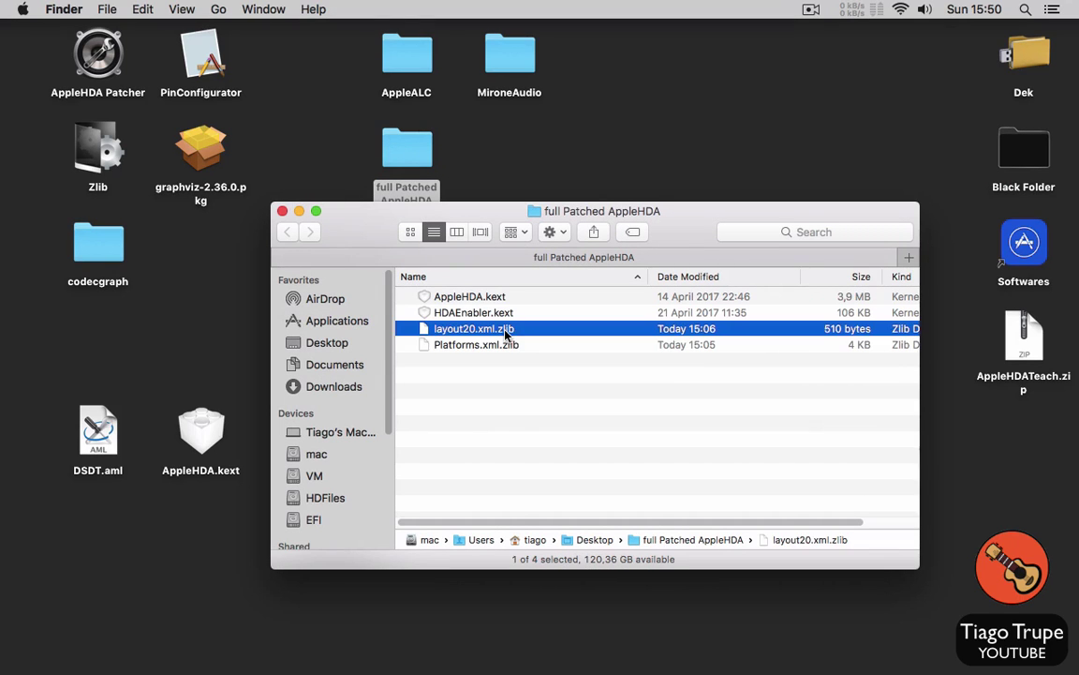
{"action": "double_click", "coordinate": [506, 330]}
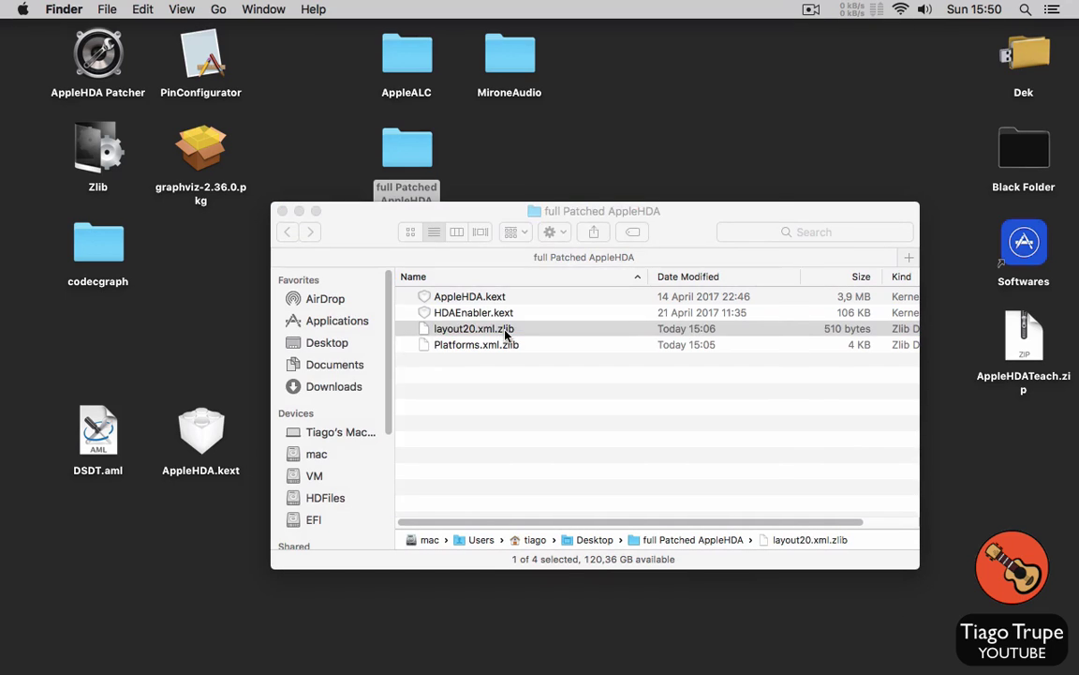
{"action": "left_click", "coordinate": [712, 423]}
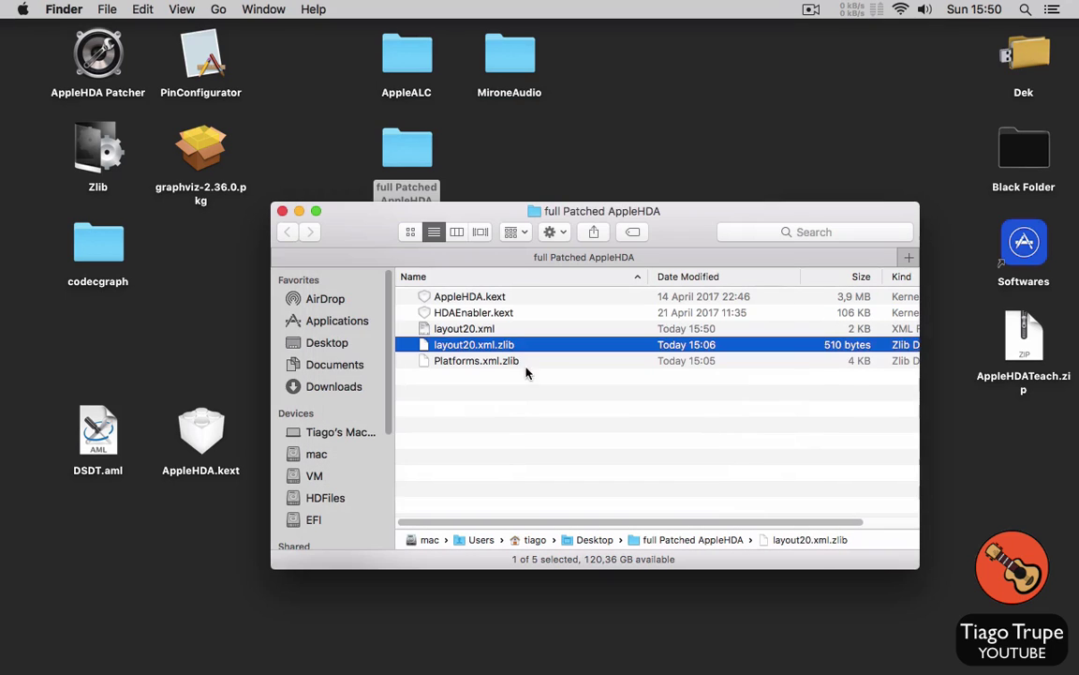
{"action": "double_click", "coordinate": [511, 364]}
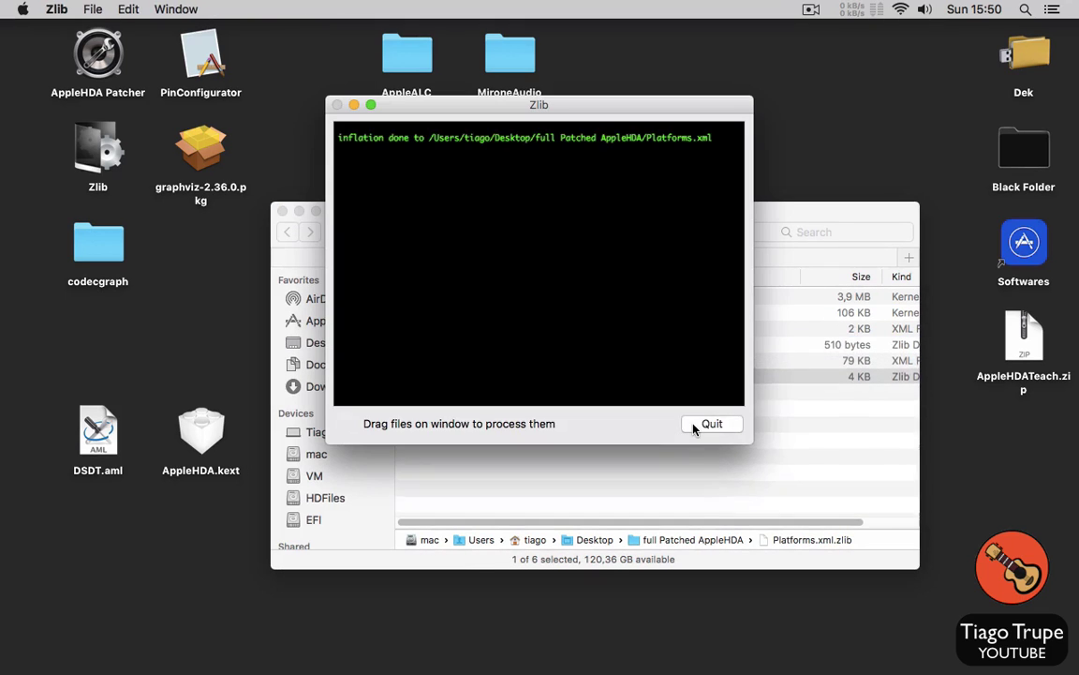
{"action": "left_click", "coordinate": [698, 427]}
Step: Open Platforms.xml in PlistEdit Pro and examine the Boost and NodeID entries in the last dictionary of PathMap array 1
{"action": "double_click", "coordinate": [504, 362]}
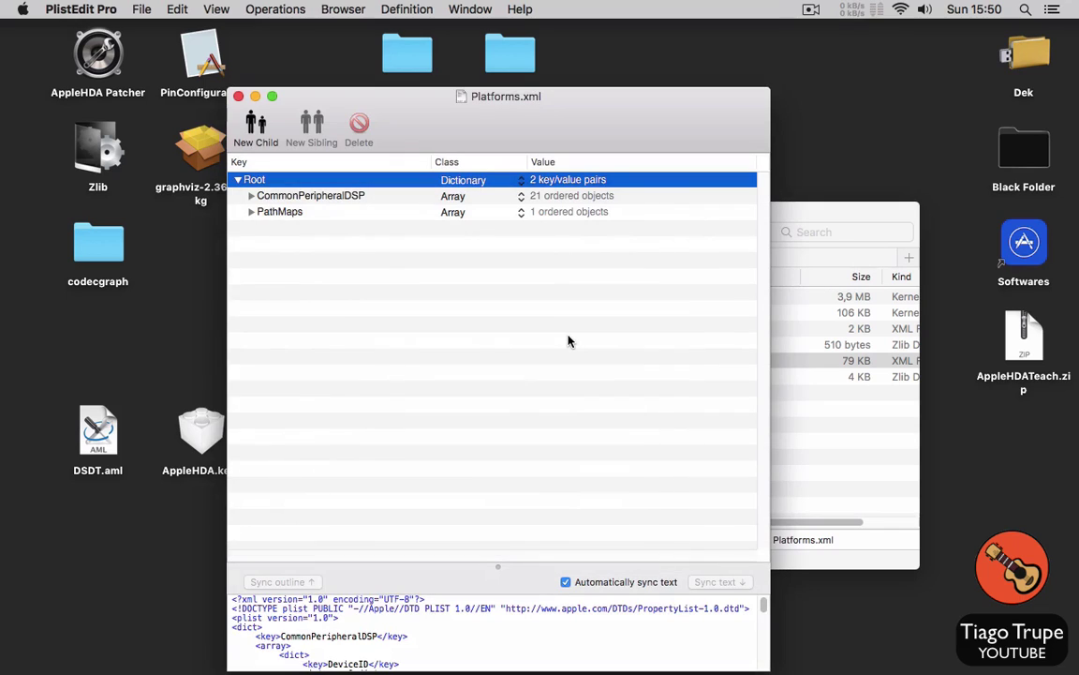
{"action": "left_click", "coordinate": [251, 211]}
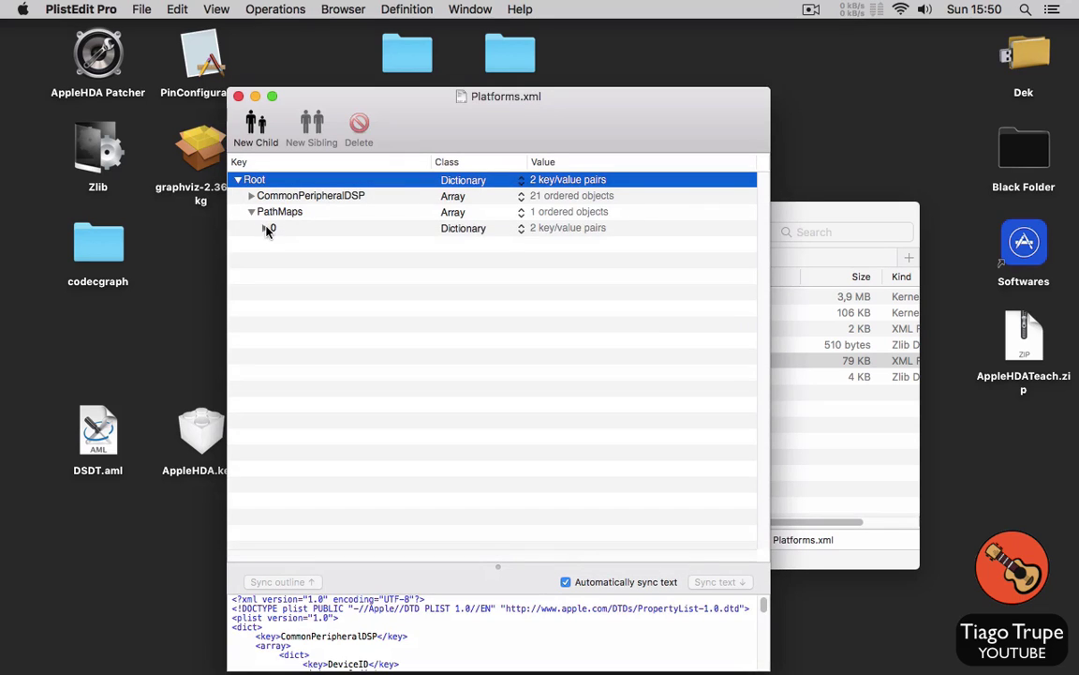
{"action": "left_click", "coordinate": [265, 228]}
{"action": "left_click", "coordinate": [278, 243]}
{"action": "left_click", "coordinate": [292, 275]}
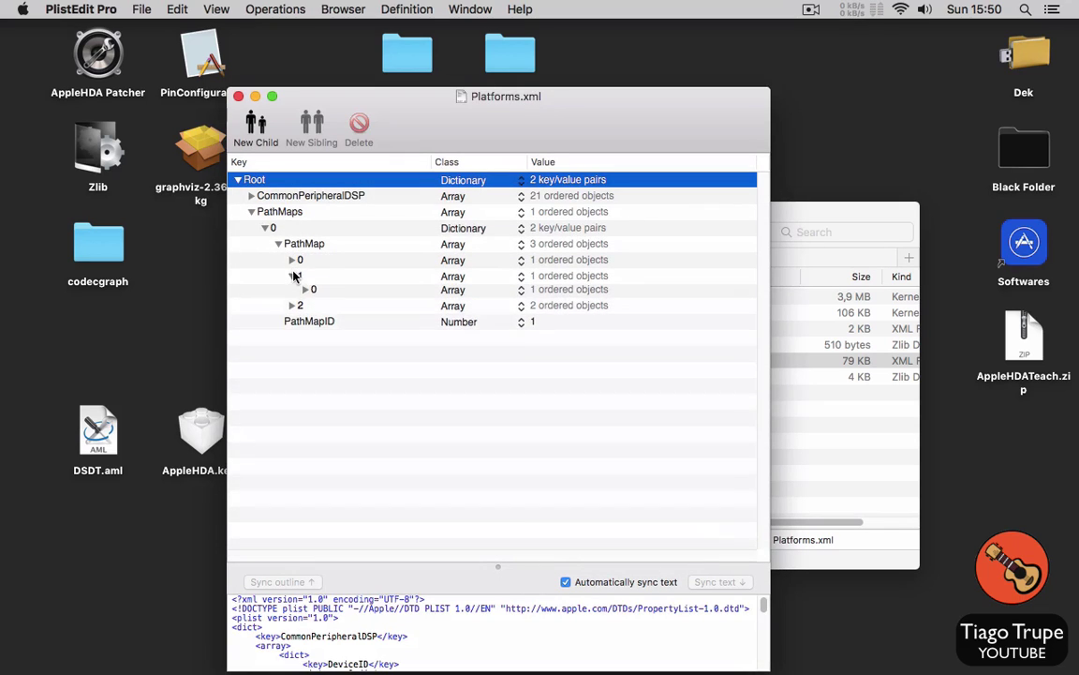
{"action": "left_click", "coordinate": [305, 292]}
{"action": "left_click", "coordinate": [320, 307]}
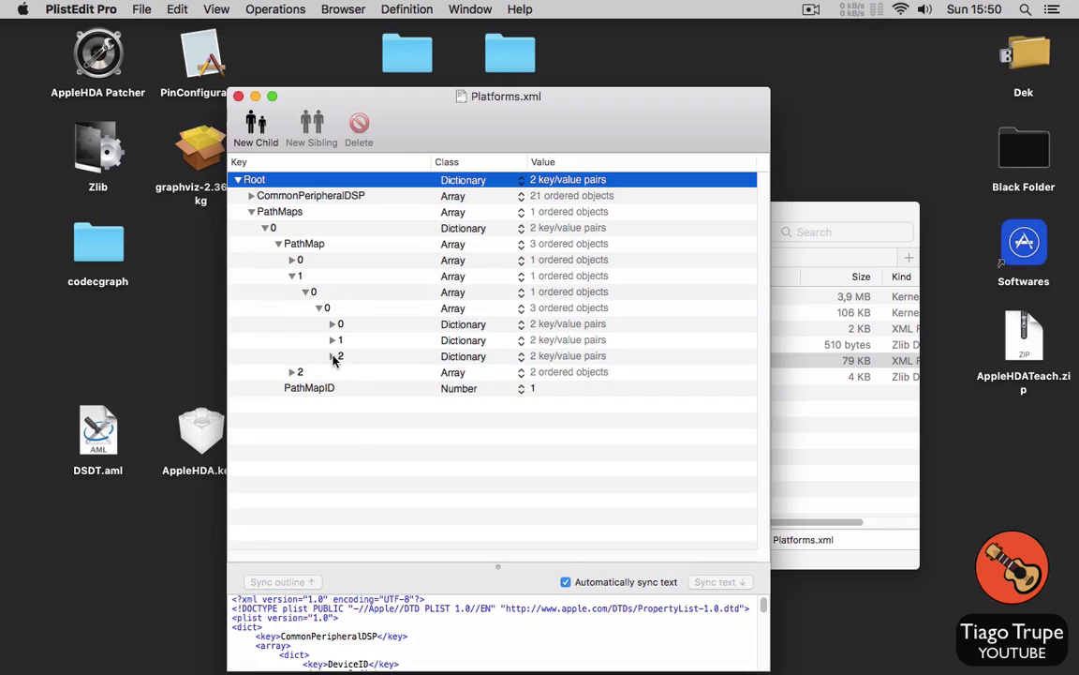
{"action": "left_click", "coordinate": [333, 356]}
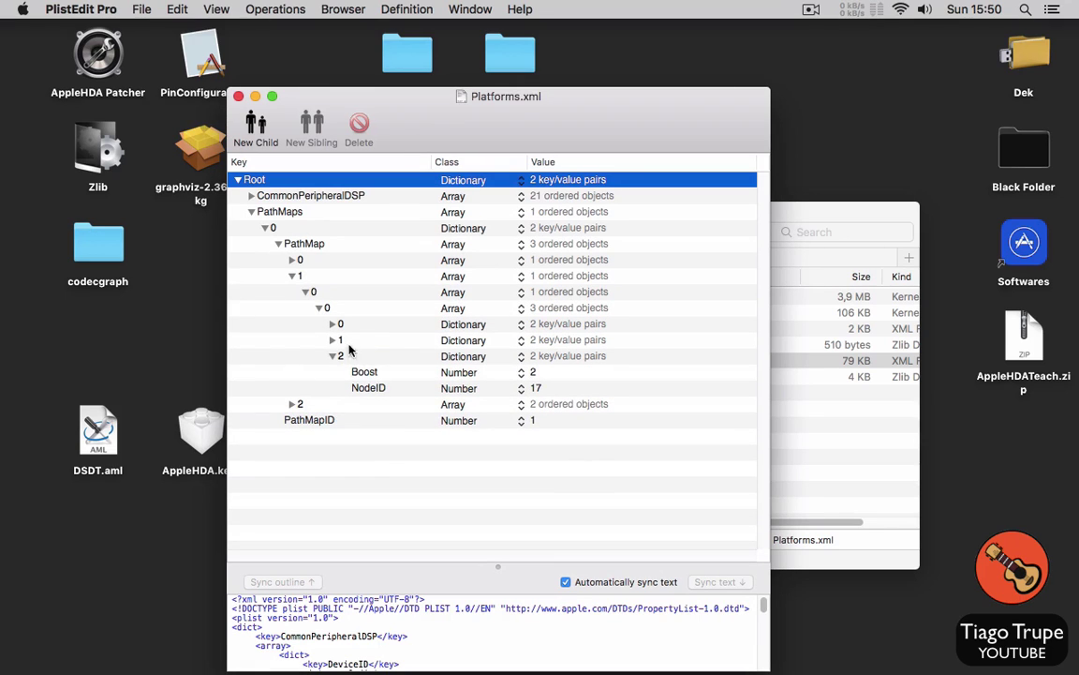
Step: Expand PathMap array 0 down to dictionary 2 and set its Boost value to 0
{"action": "left_click", "coordinate": [291, 261]}
{"action": "left_click", "coordinate": [305, 273]}
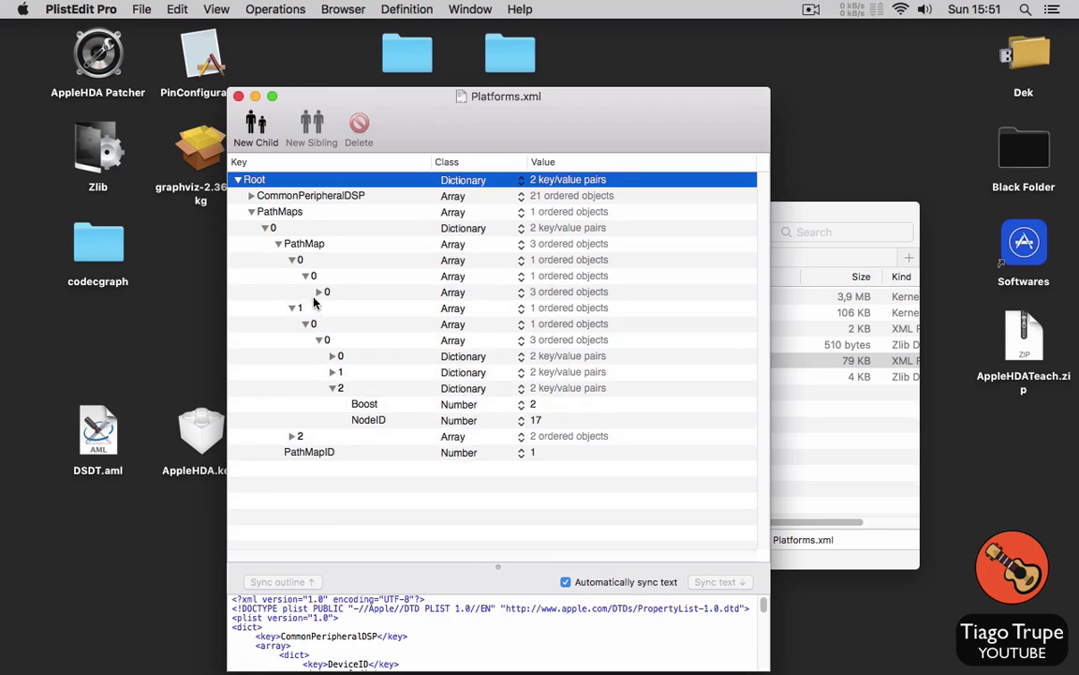
{"action": "left_click", "coordinate": [320, 291]}
{"action": "left_click", "coordinate": [333, 340]}
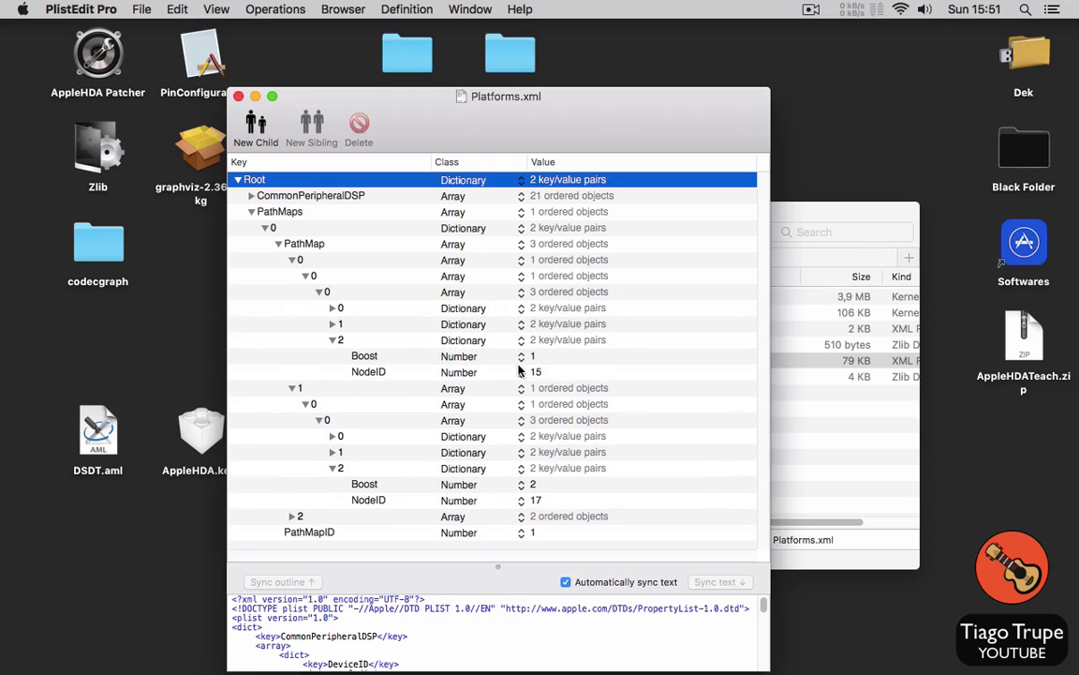
{"action": "left_click", "coordinate": [366, 358]}
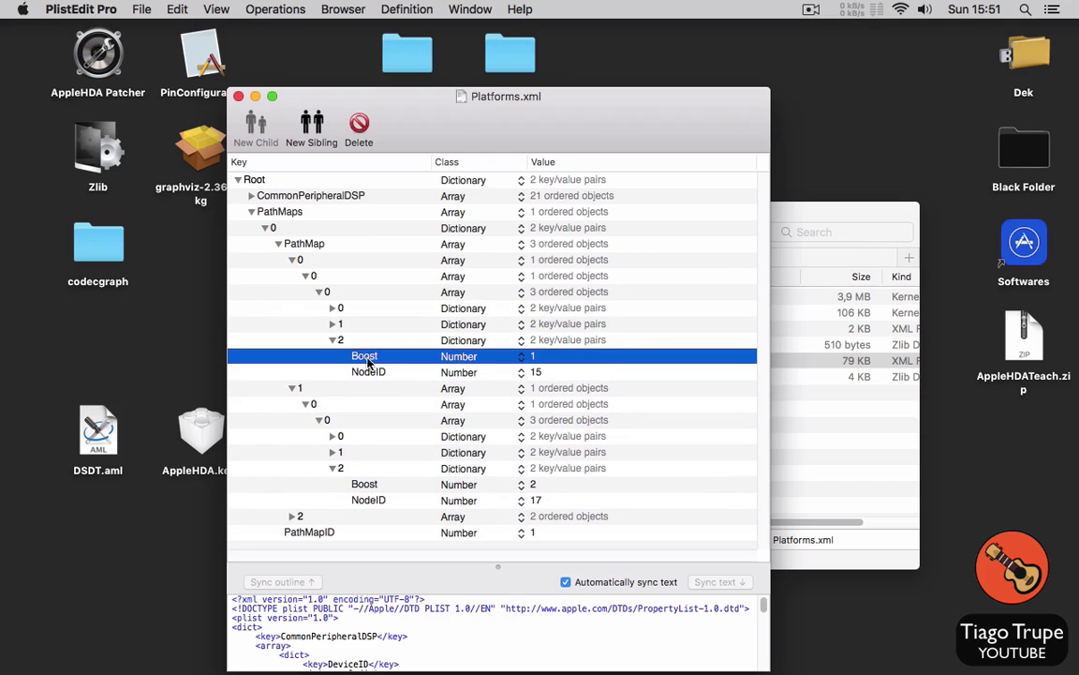
{"action": "left_click", "coordinate": [541, 359]}
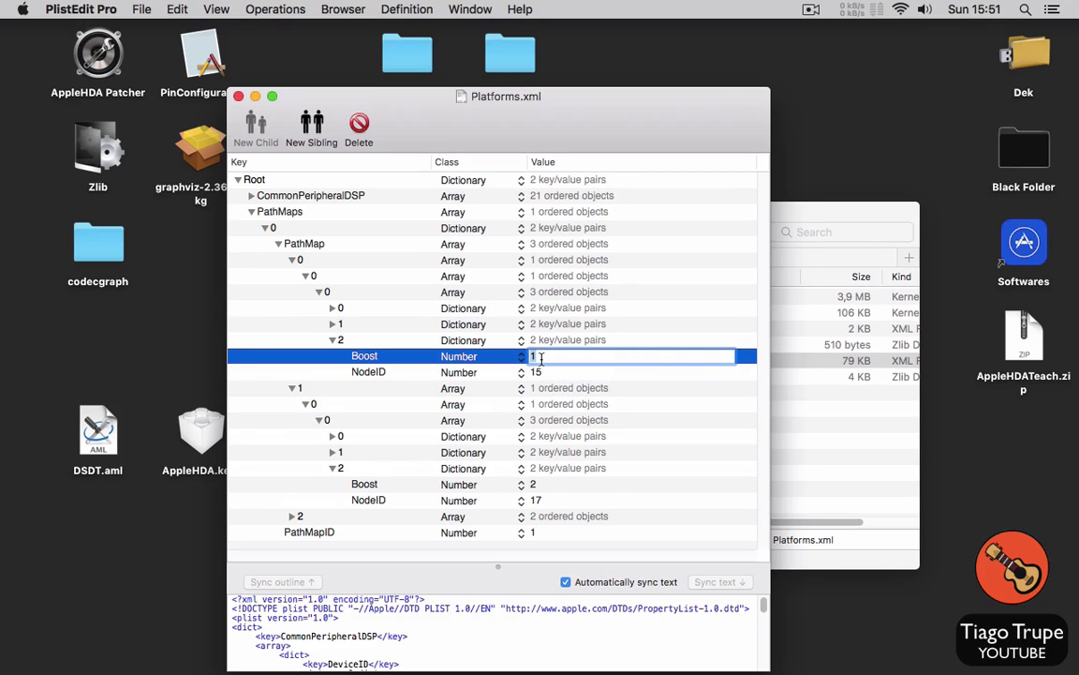
{"action": "type", "text": "0"}
{"action": "key", "text": "Return"}
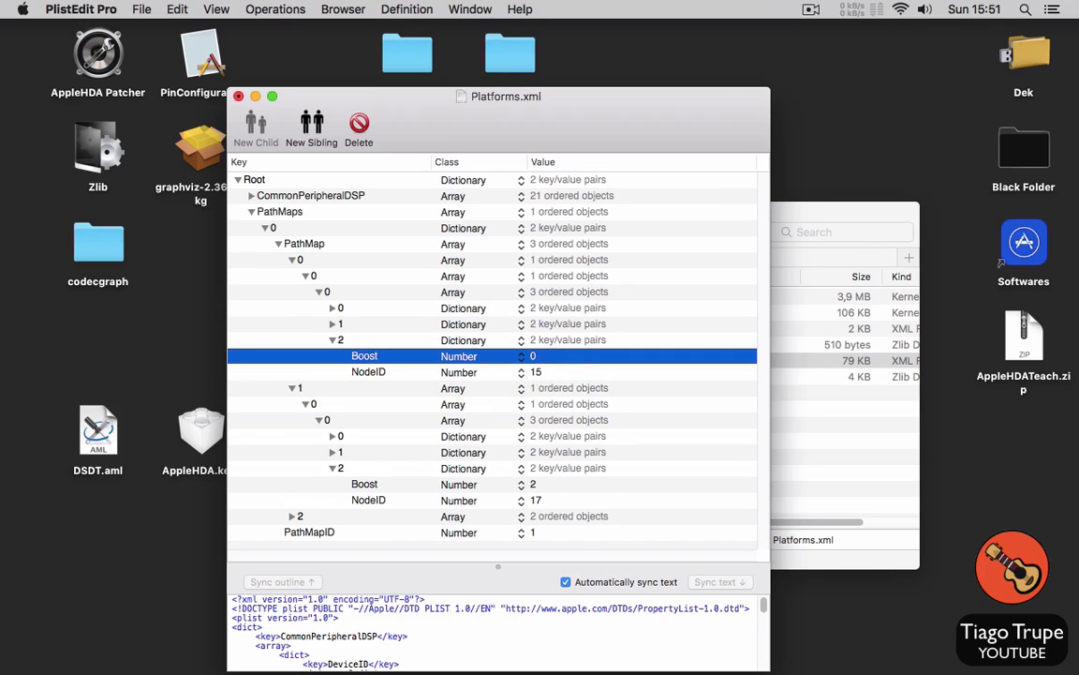
Step: Try Boost values 1, 2 and 3 in dictionary 2 of PathMap array 0, and set it back to 0
{"action": "left_click", "coordinate": [548, 364]}
{"action": "type", "text": "1"}
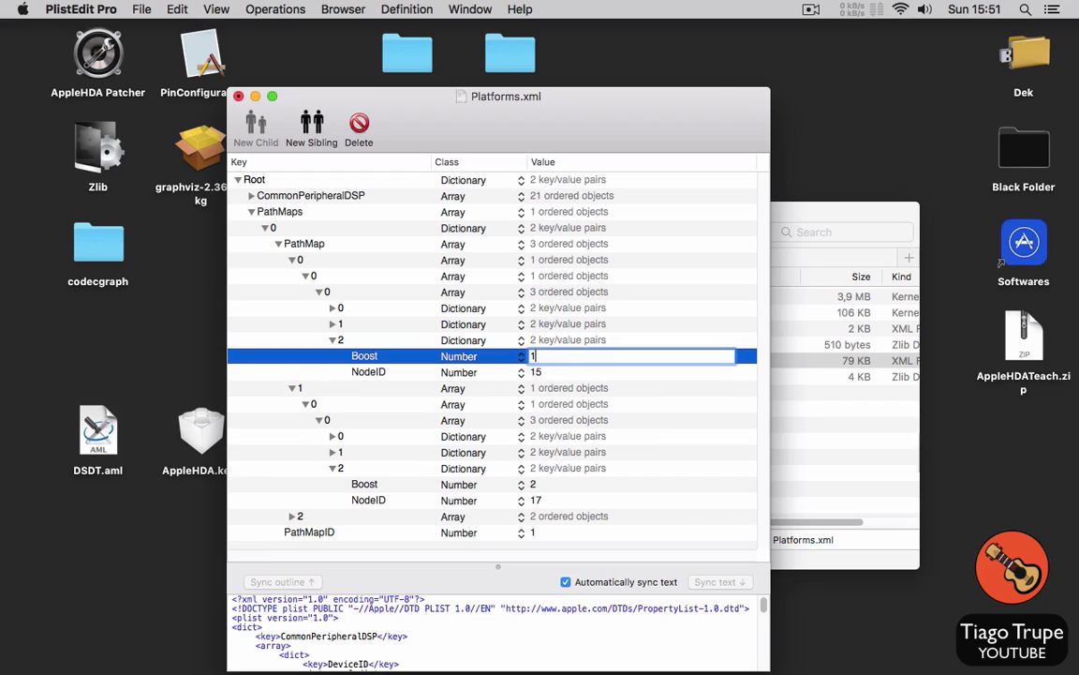
{"action": "double_click", "coordinate": [541, 355]}
{"action": "type", "text": "2"}
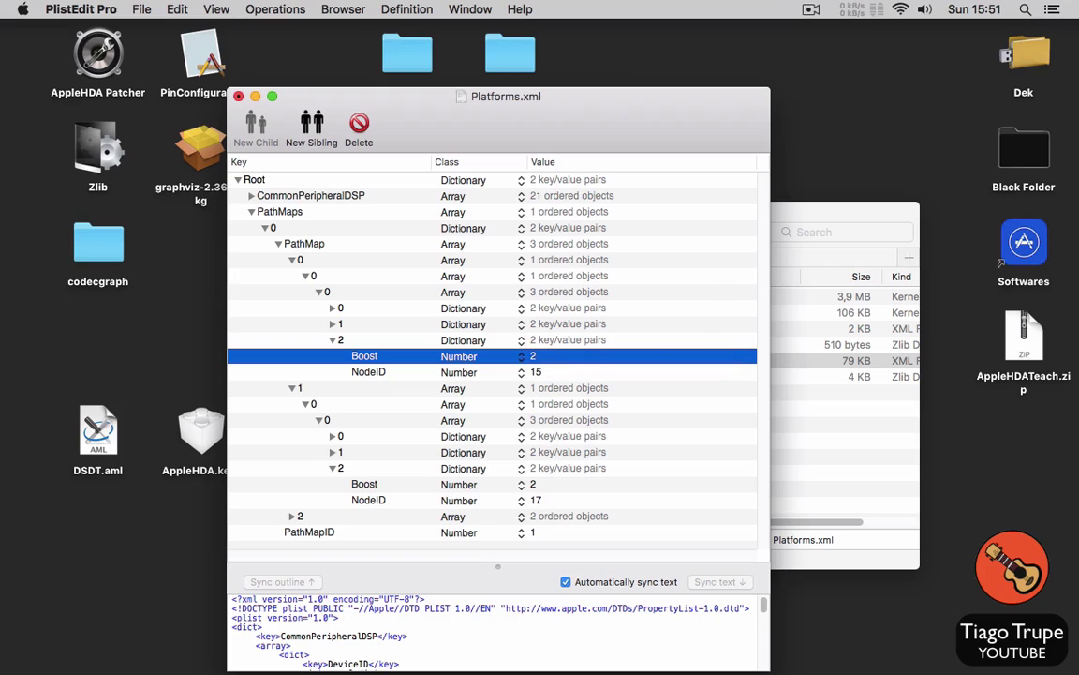
{"action": "double_click", "coordinate": [545, 355]}
{"action": "type", "text": "3"}
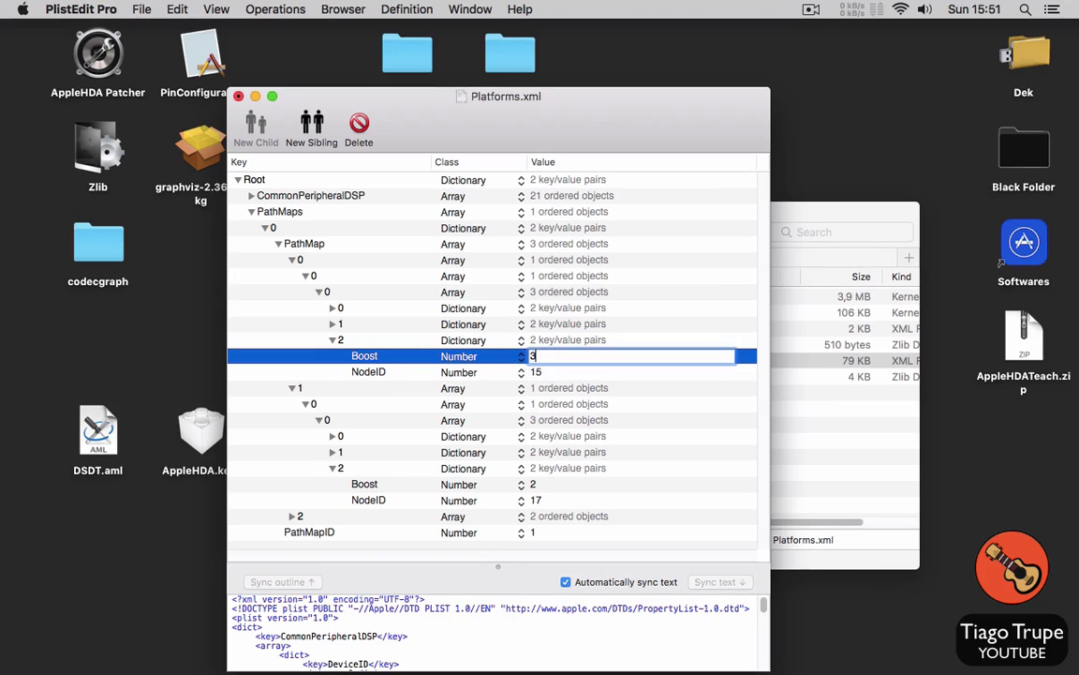
{"action": "left_click", "coordinate": [580, 339]}
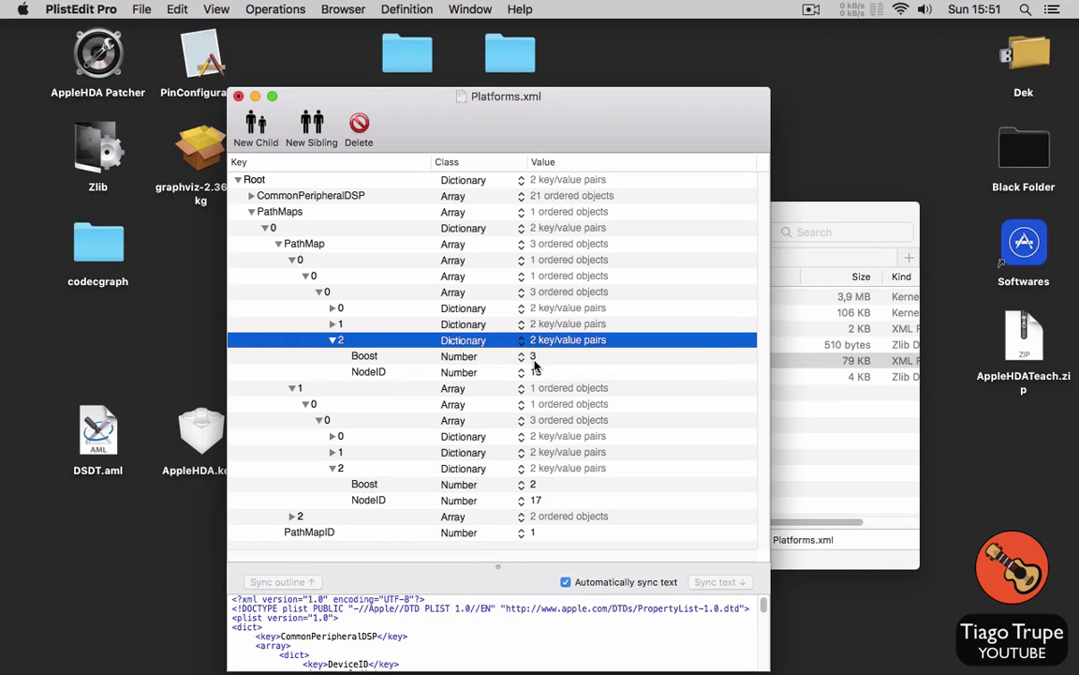
{"action": "double_click", "coordinate": [600, 361]}
{"action": "type", "text": "0"}
{"action": "key", "text": "Return"}
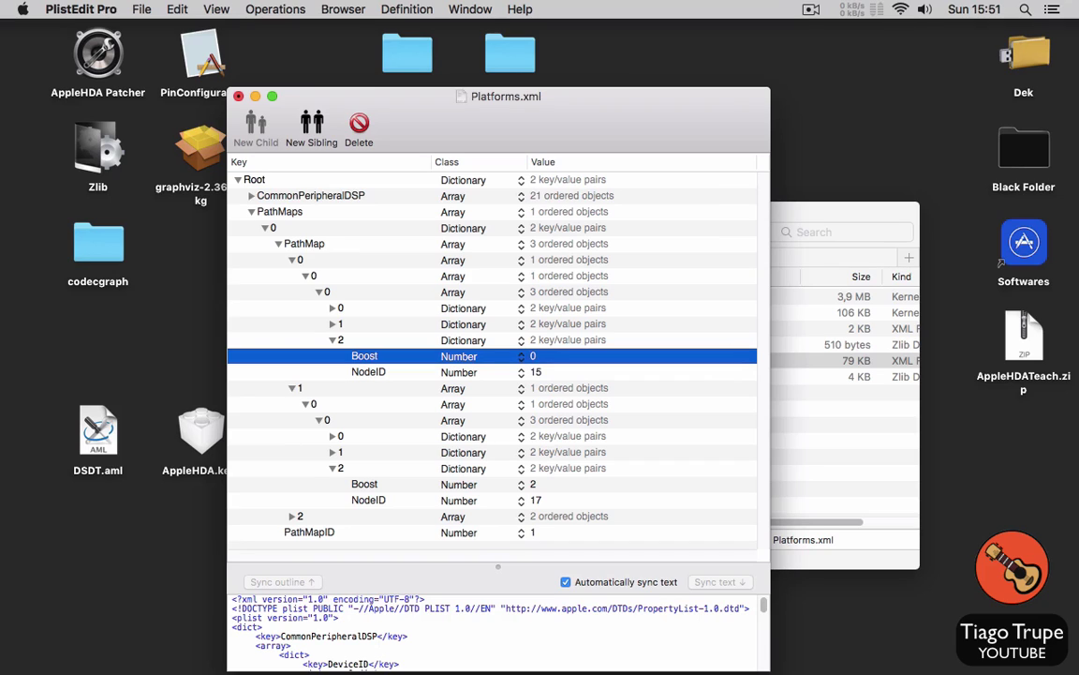
{"action": "left_click", "coordinate": [549, 484]}
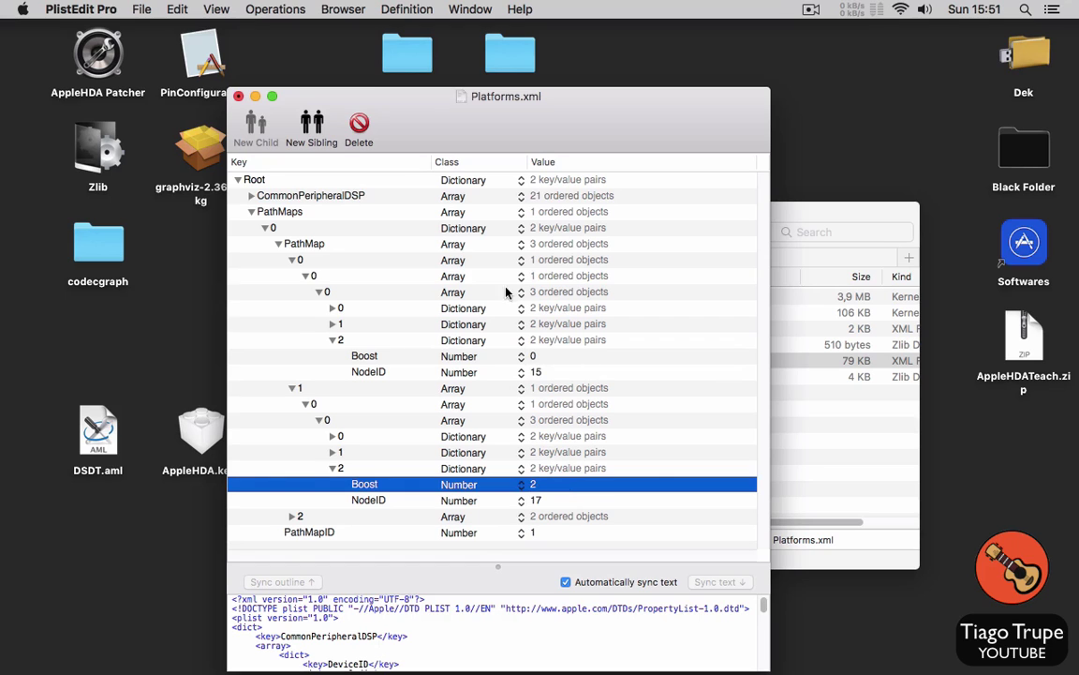
Step: Quit PlistEdit Pro without saving Platforms.xml and close the full Patched AppleHDA folder
{"action": "left_click", "coordinate": [82, 9]}
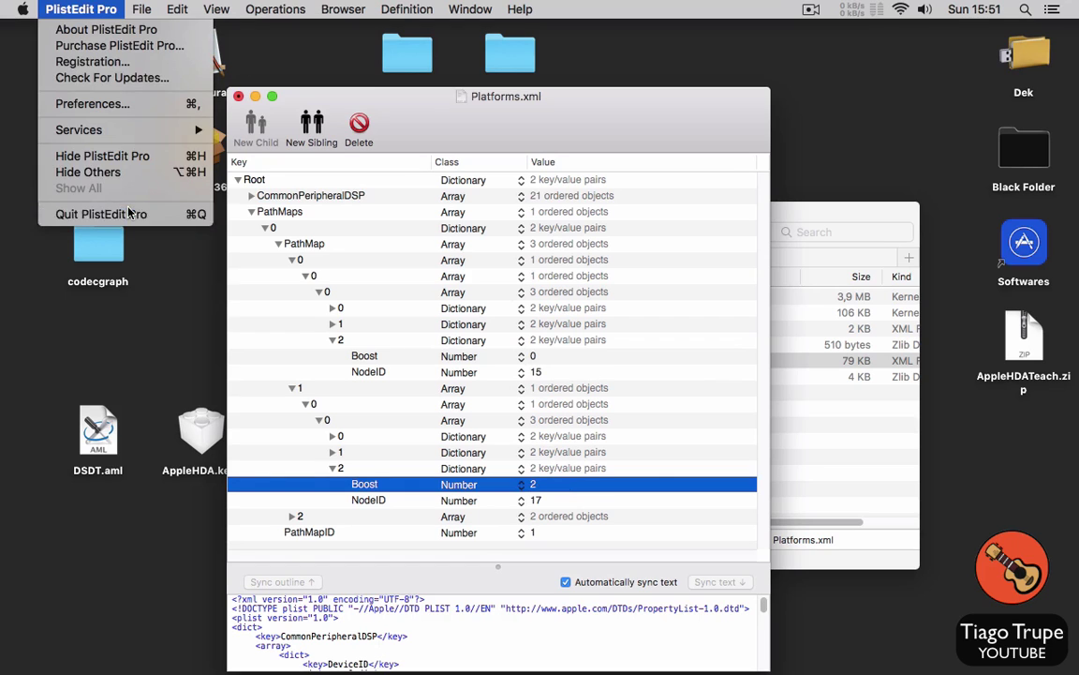
{"action": "left_click", "coordinate": [122, 192]}
{"action": "left_click", "coordinate": [416, 242]}
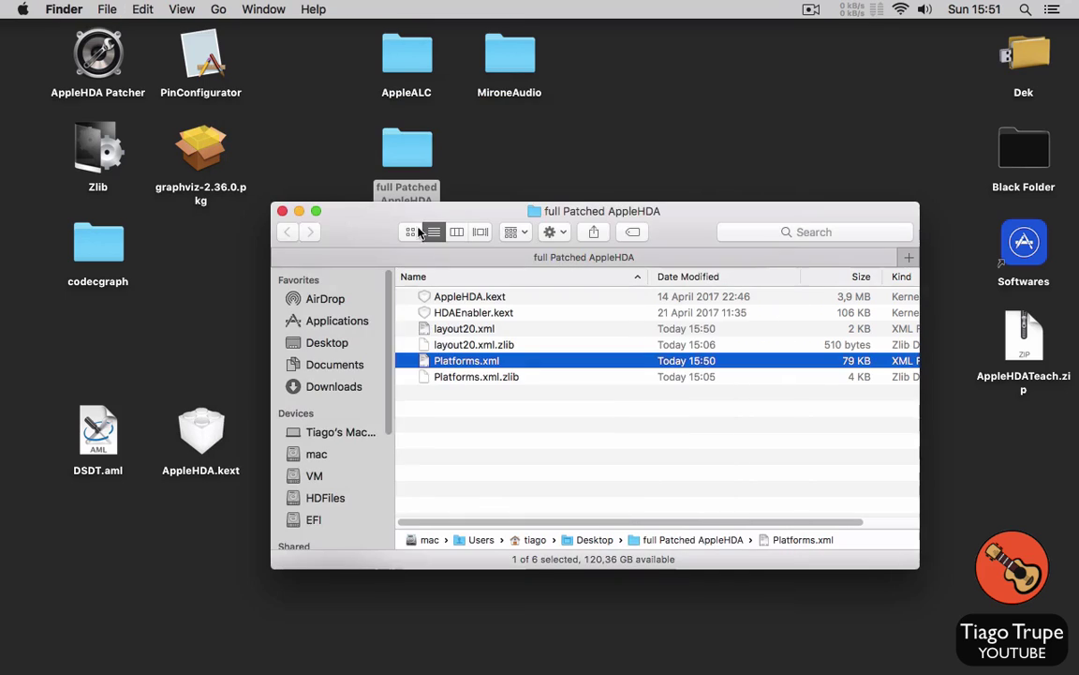
{"action": "left_click", "coordinate": [286, 218]}
{"action": "left_click", "coordinate": [403, 85]}
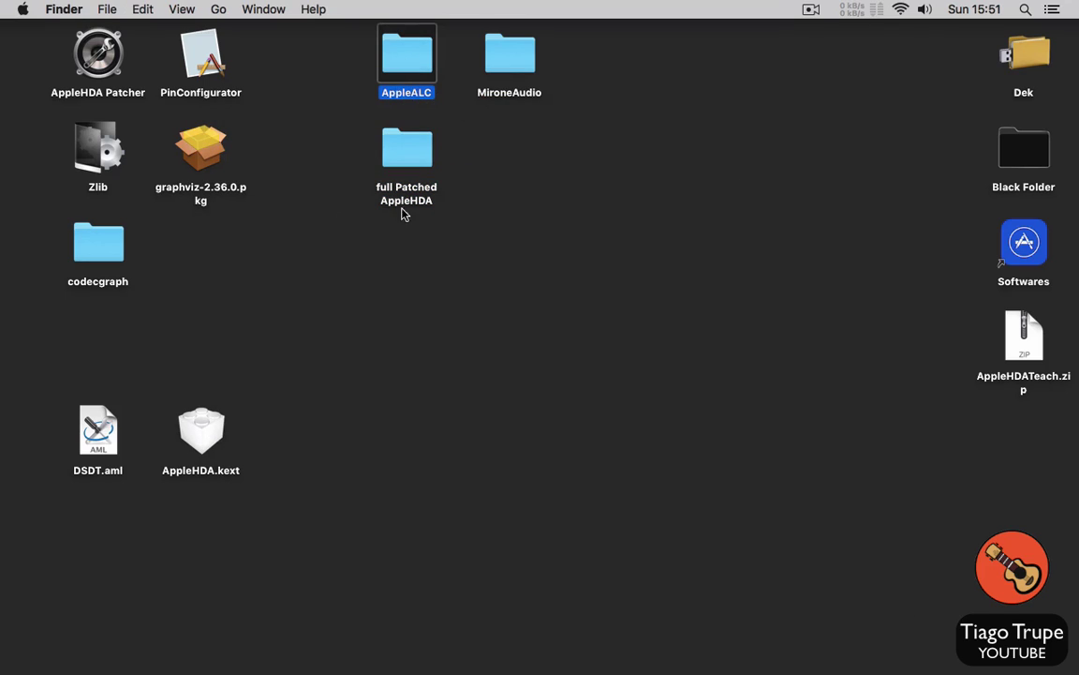
{"action": "left_click", "coordinate": [201, 436]}
{"action": "left_click", "coordinate": [498, 377]}
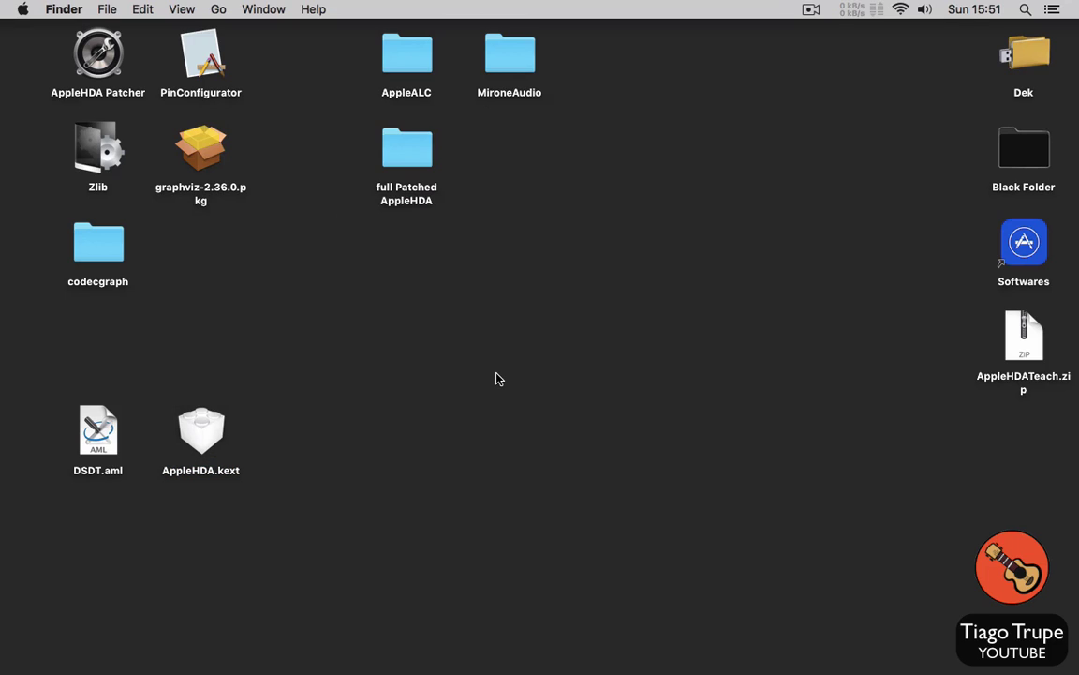